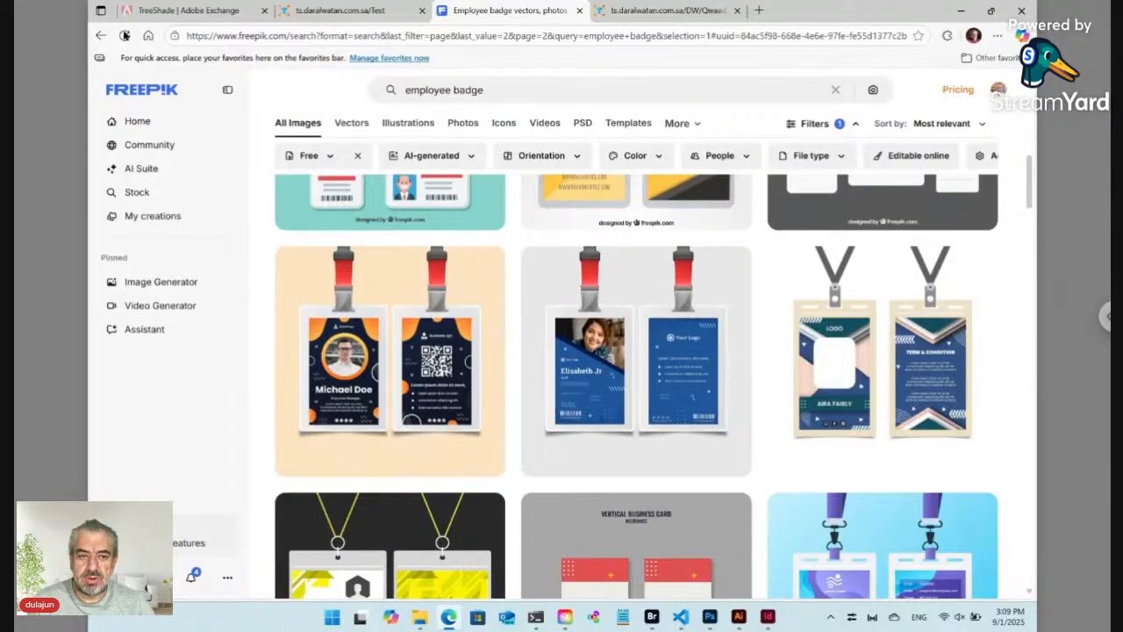
Step: Switch from the Freepik badge results to the TreeShade page on Adobe Exchange
{"action": "left_click", "coordinate": [175, 10]}
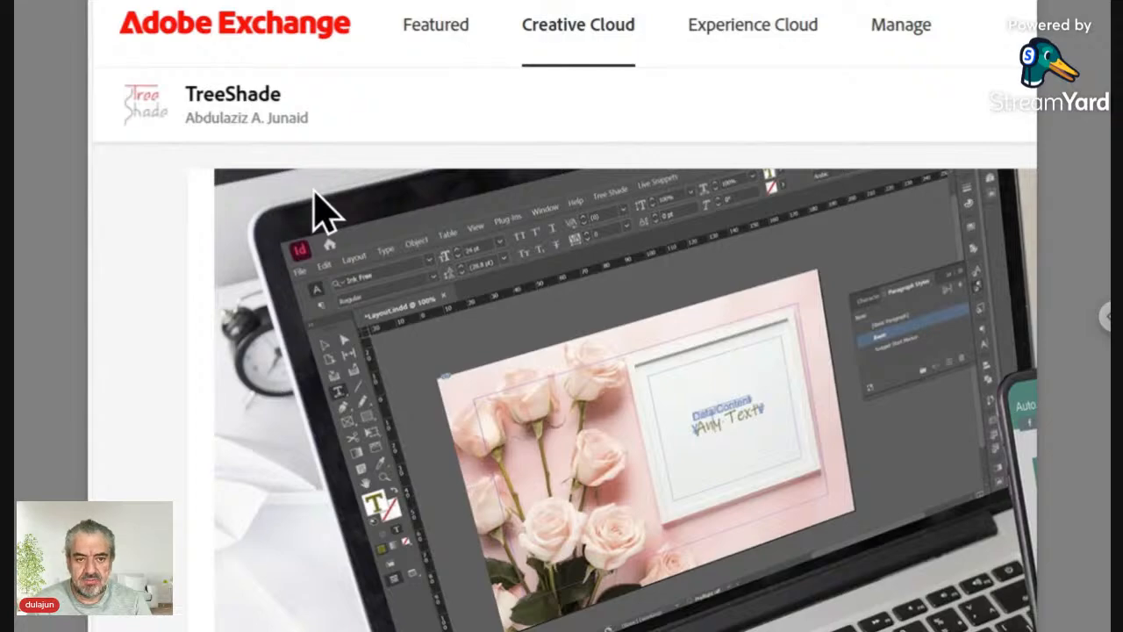
Step: Return to Freepik's employee badge search results with the ID-card lanyard templates
{"action": "scroll", "coordinate": [281, 110], "scroll_direction": "up", "scroll_amount": 1}
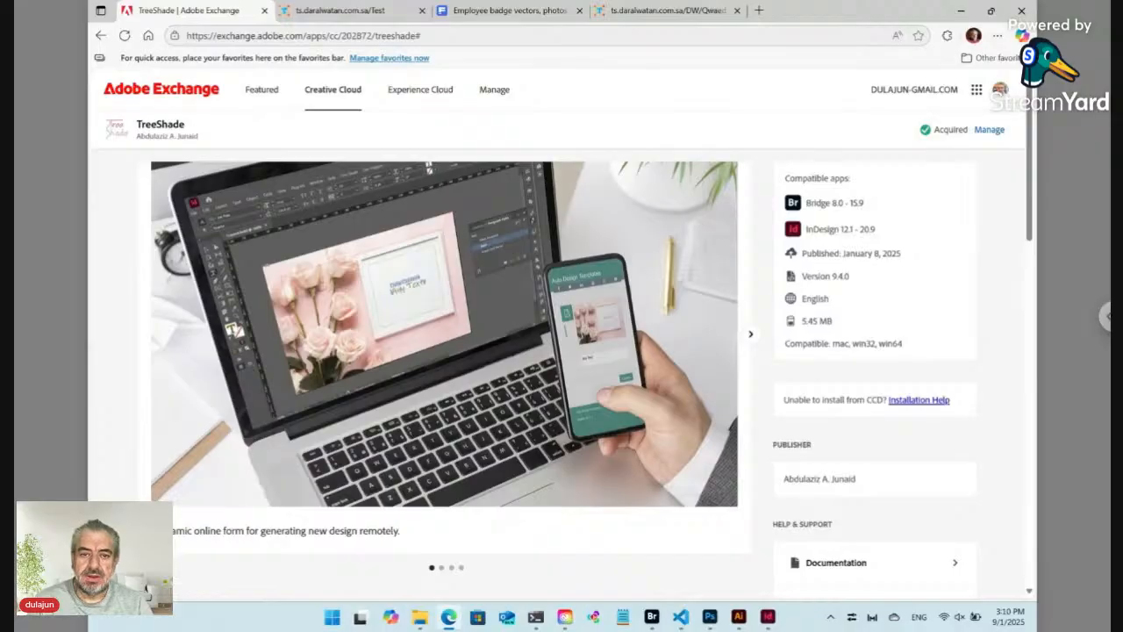
{"action": "left_click", "coordinate": [509, 10]}
{"action": "mouse_move", "coordinate": [338, 365]}
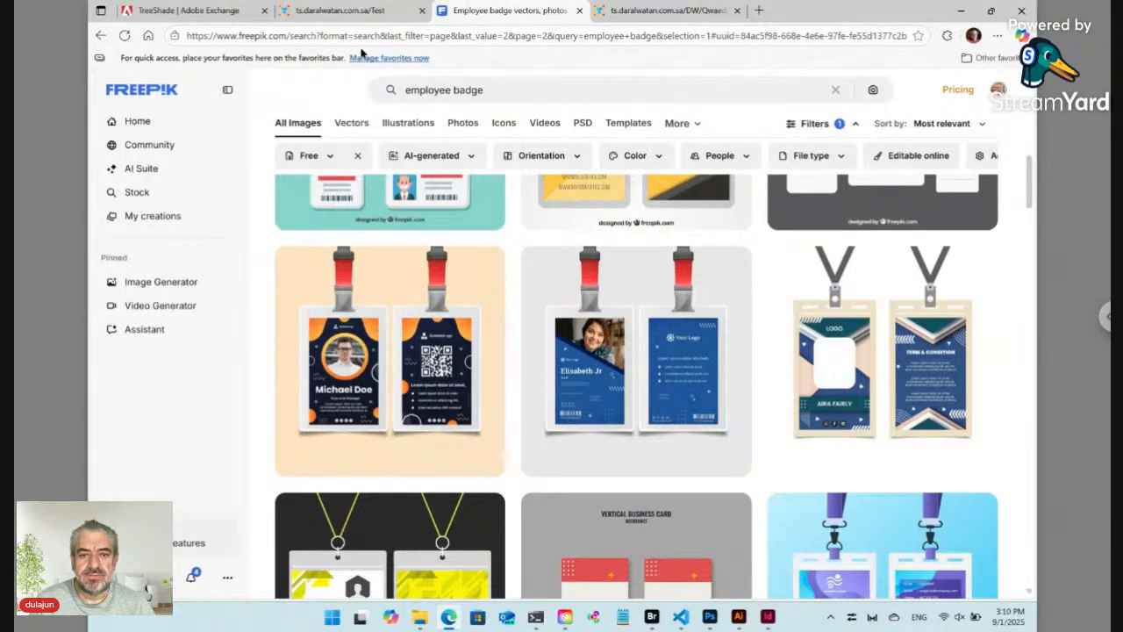
Step: Bring up the TreeShade Auto Design Templates Cards list and scroll to its entries
{"action": "left_click", "coordinate": [643, 12]}
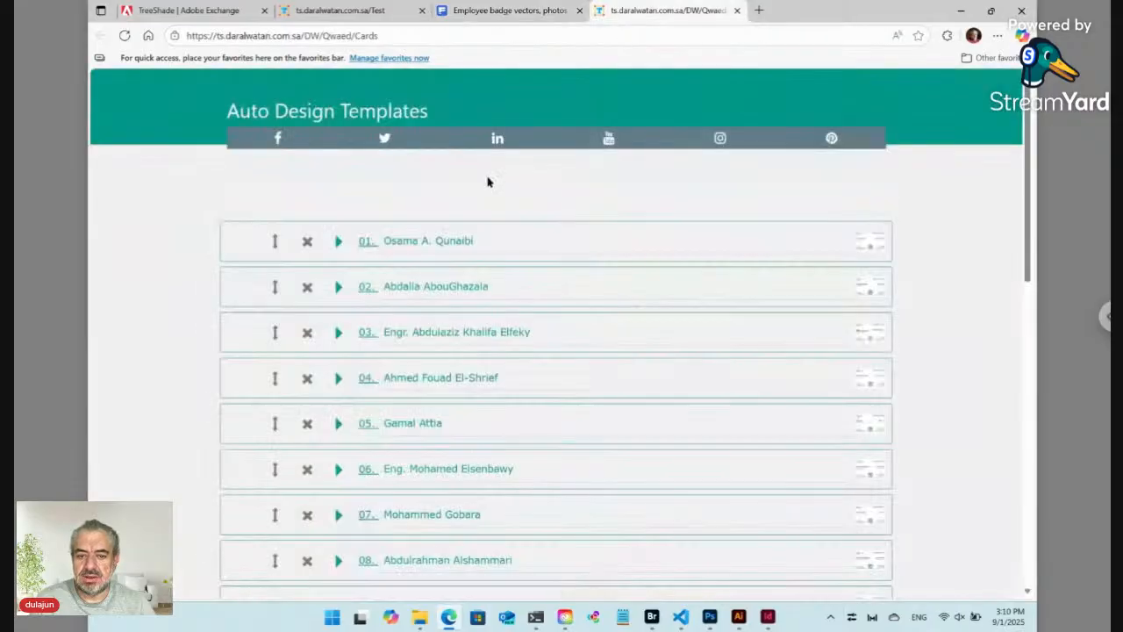
{"action": "scroll", "coordinate": [418, 240], "scroll_direction": "down", "scroll_amount": 8}
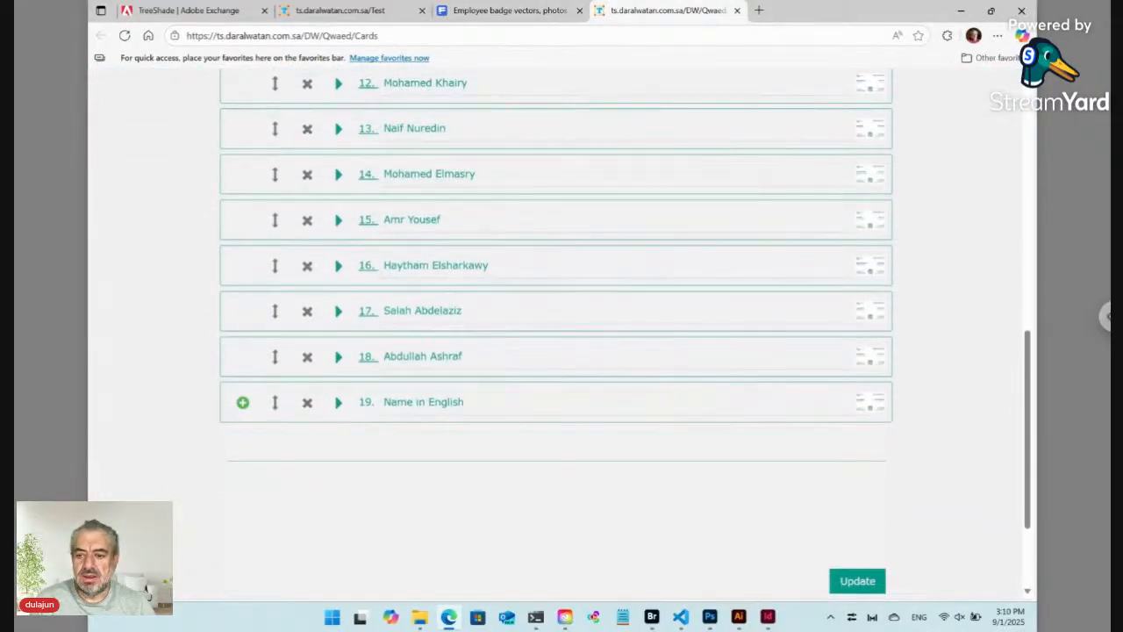
{"action": "mouse_move", "coordinate": [883, 226]}
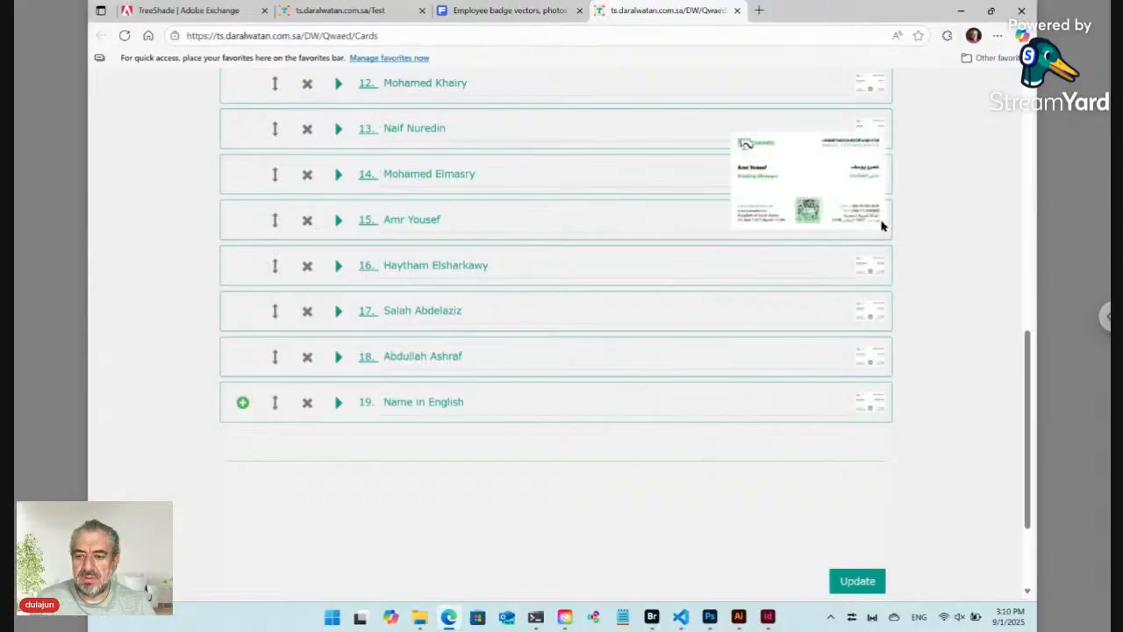
{"action": "mouse_move", "coordinate": [875, 183]}
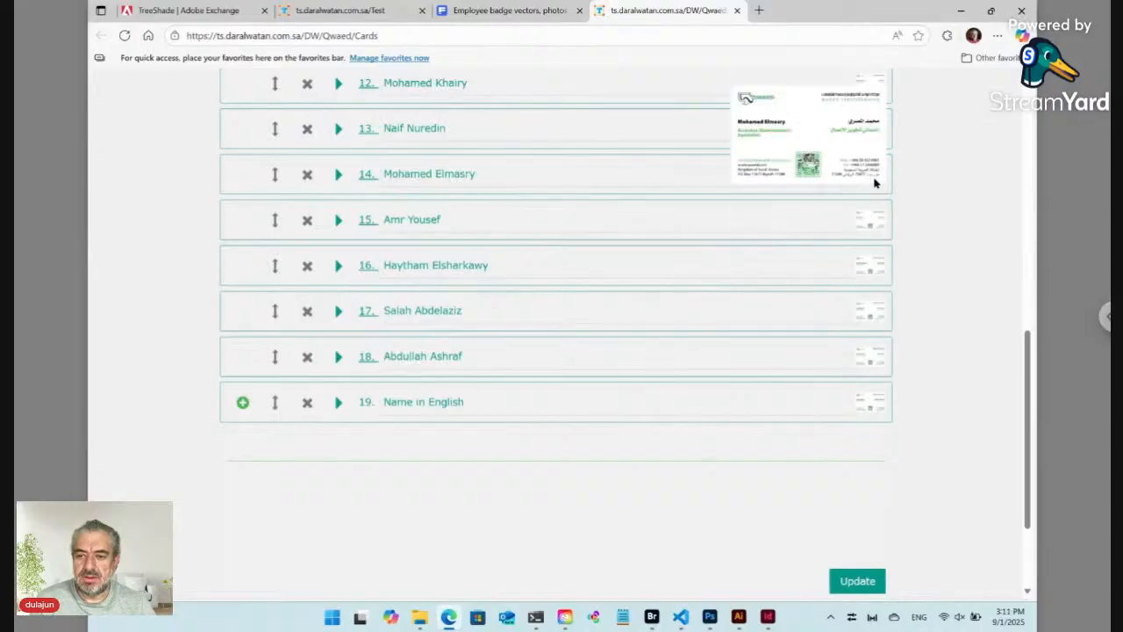
{"action": "mouse_move", "coordinate": [868, 273]}
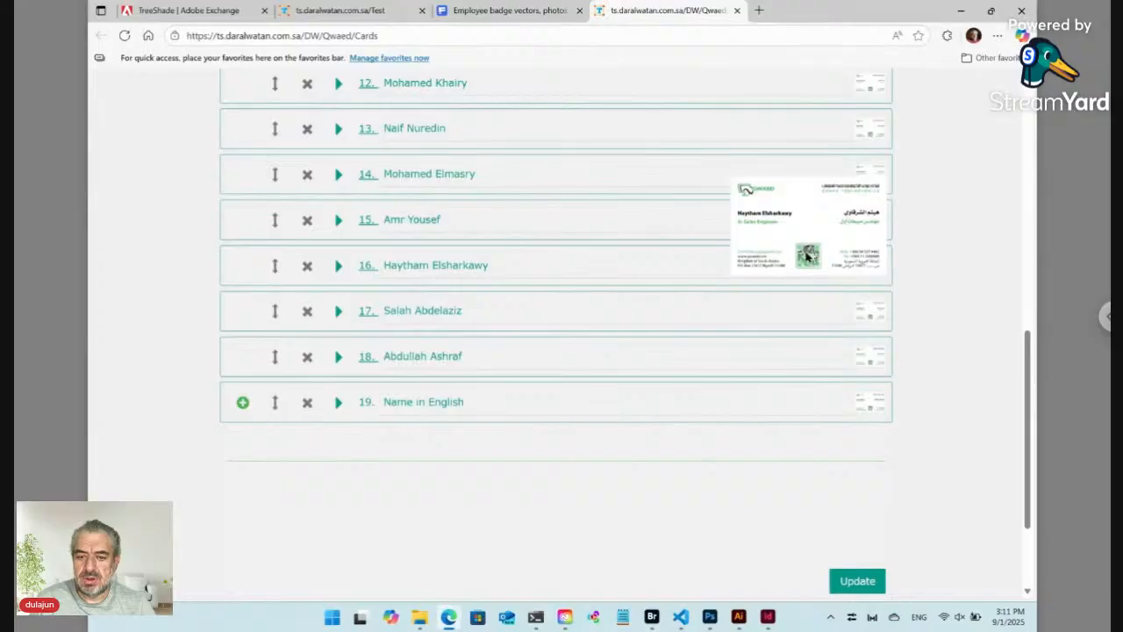
Step: Add card entry 20, Name in English, after item 19 and submit the update
{"action": "left_click", "coordinate": [242, 403]}
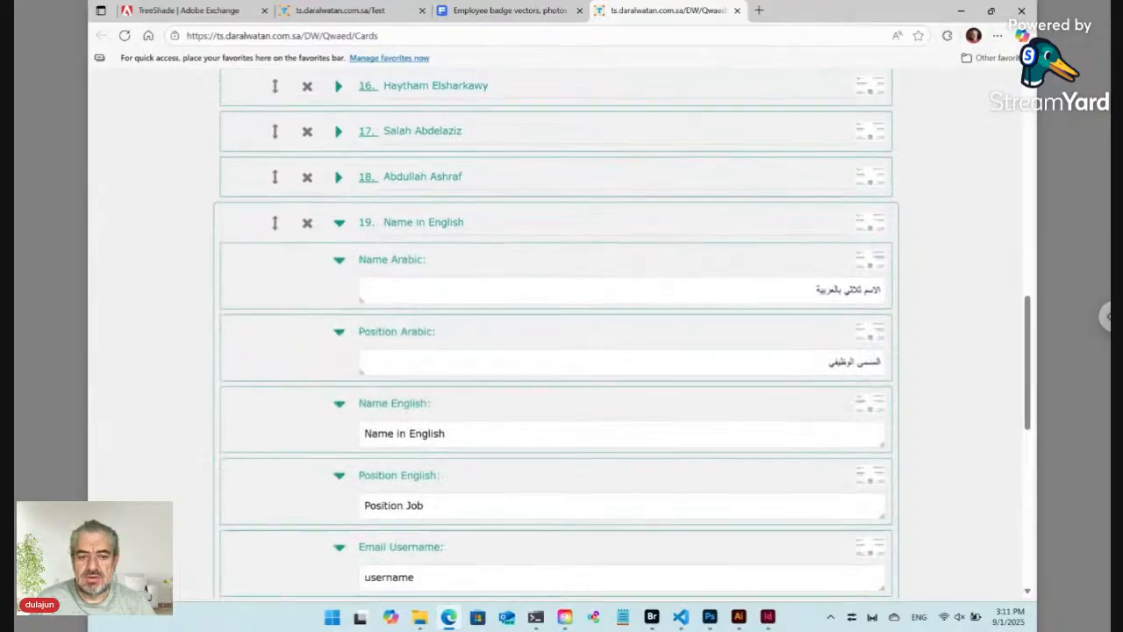
{"action": "scroll", "coordinate": [524, 240], "scroll_direction": "down", "scroll_amount": 2}
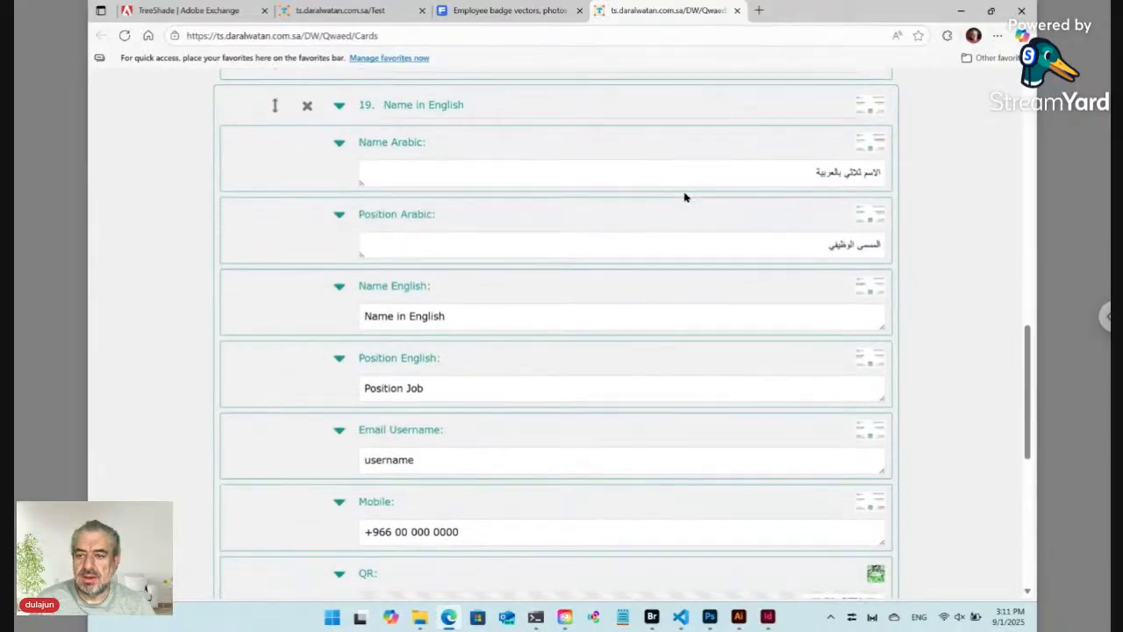
{"action": "scroll", "coordinate": [494, 215], "scroll_direction": "down", "scroll_amount": 4}
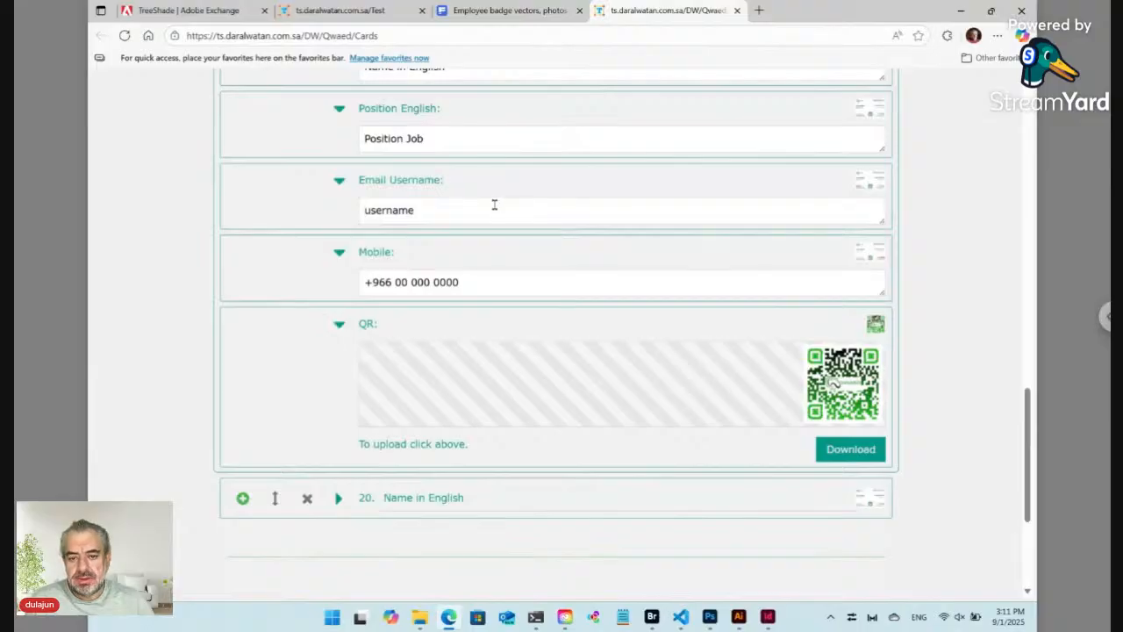
{"action": "scroll", "coordinate": [496, 203], "scroll_direction": "down", "scroll_amount": 3}
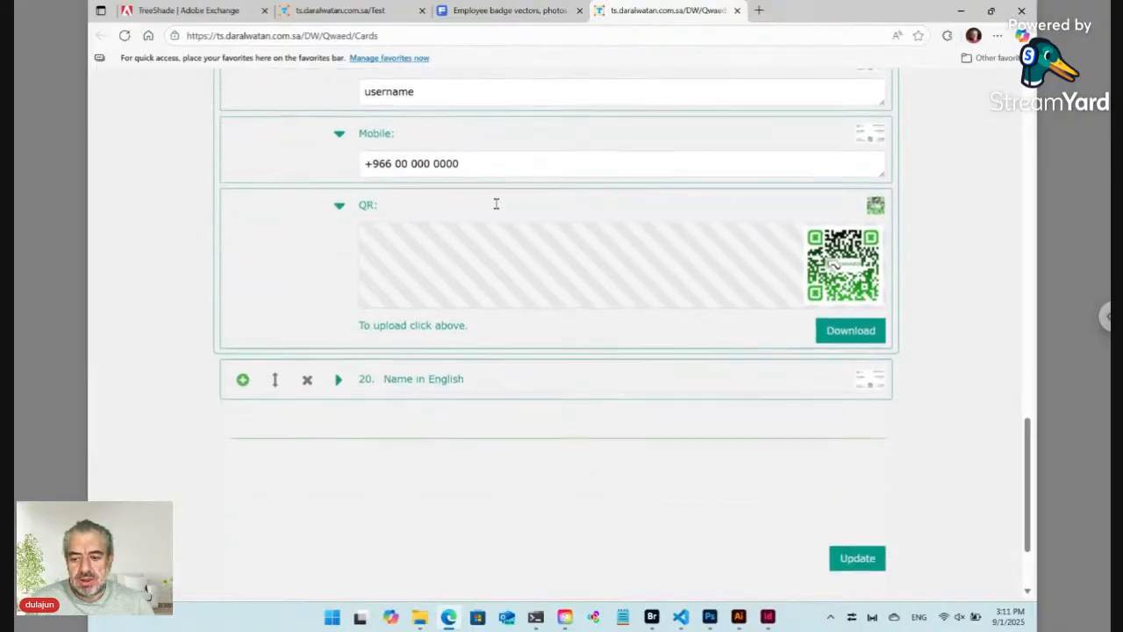
{"action": "left_click", "coordinate": [862, 506]}
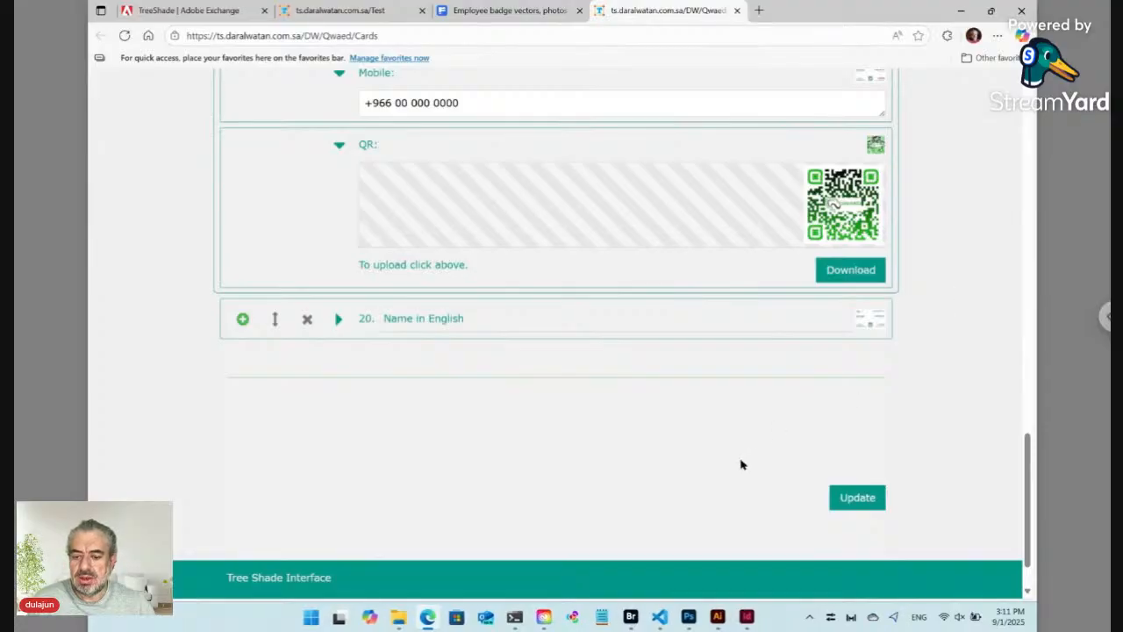
{"action": "mouse_move", "coordinate": [747, 617]}
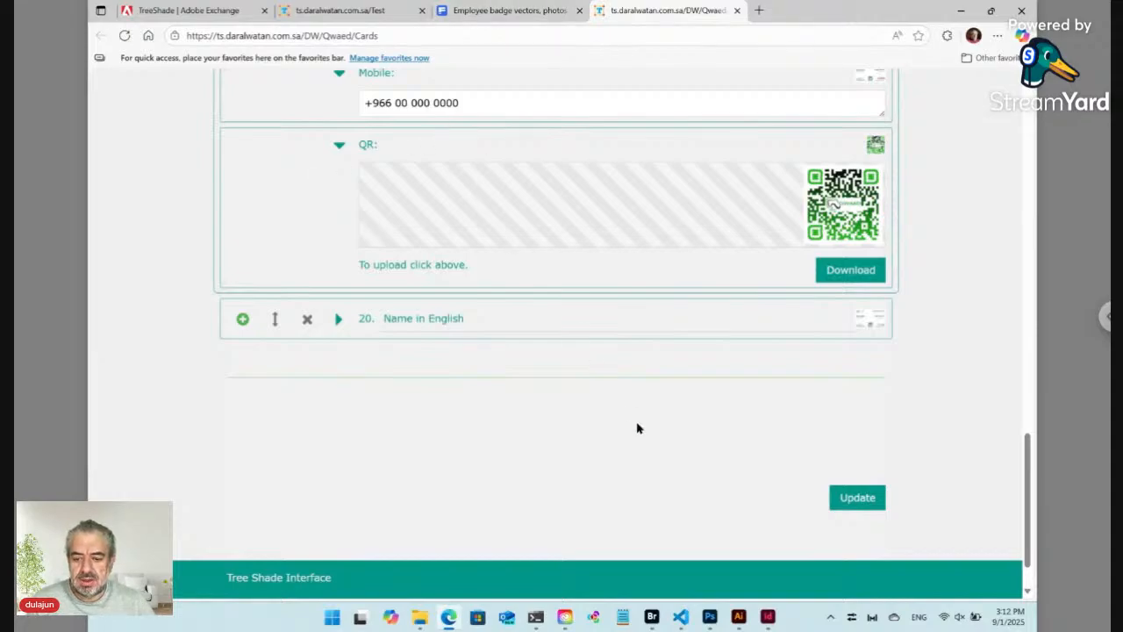
Step: In Bridge, browse to Workshop/Badges/Freepik to view the downloaded AI, EPS and JPG badge files
{"action": "left_click", "coordinate": [654, 620]}
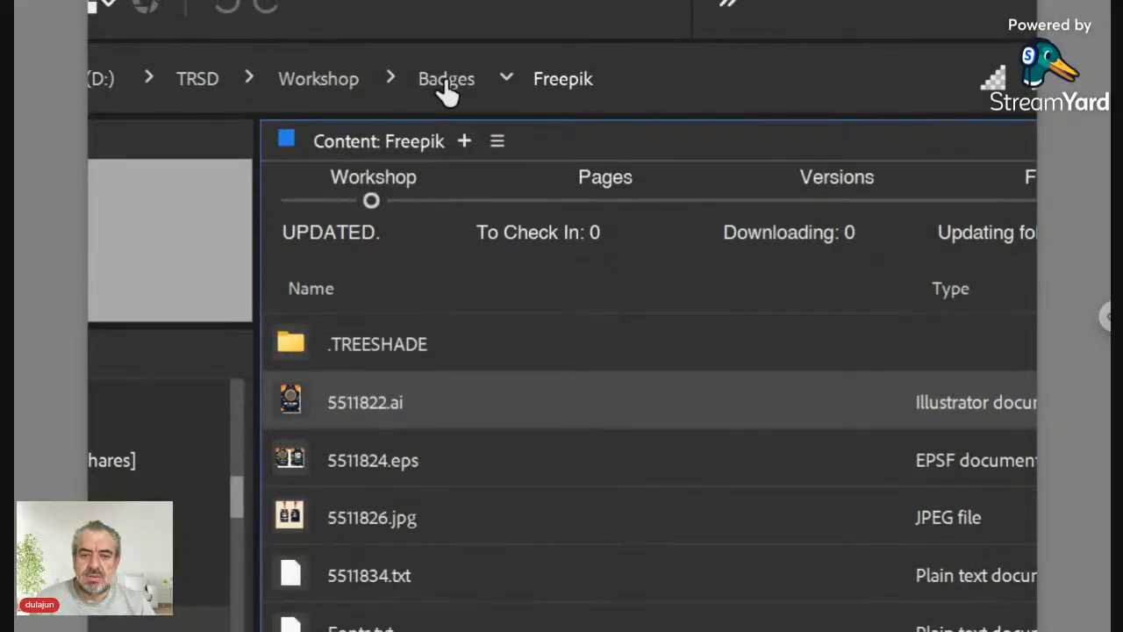
{"action": "left_click", "coordinate": [446, 81]}
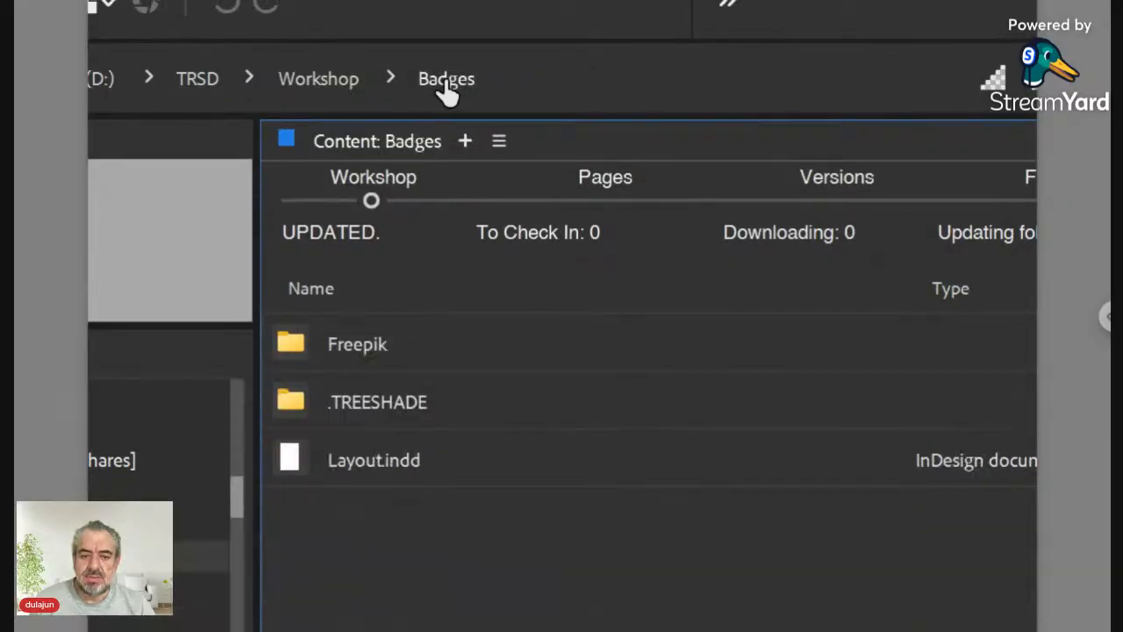
{"action": "double_click", "coordinate": [371, 355]}
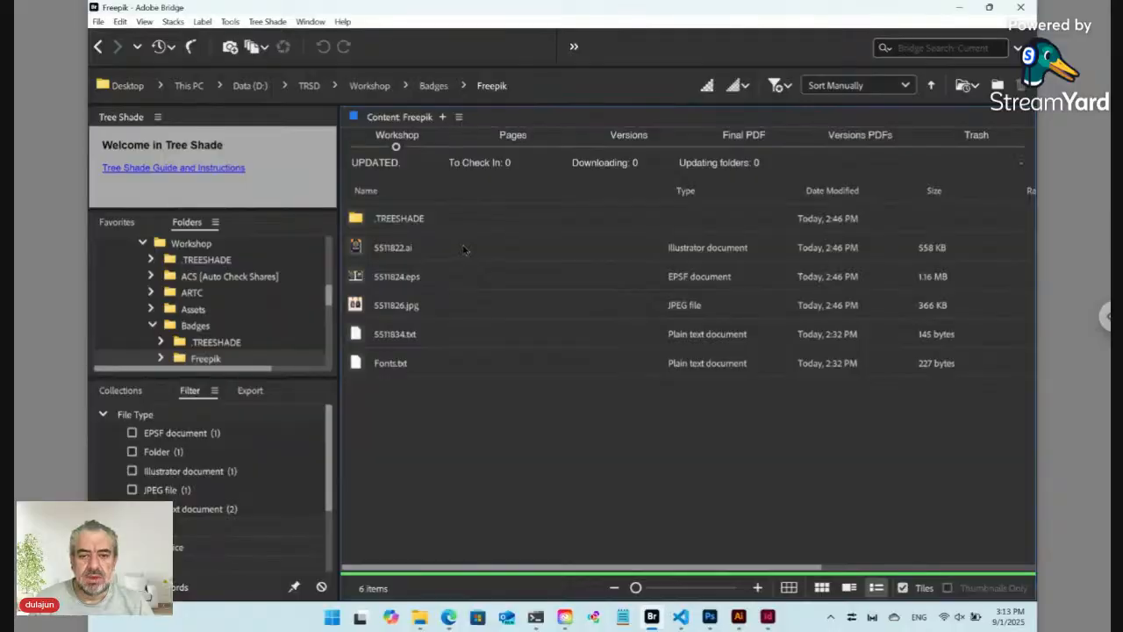
Step: Close Layout.indd in InDesign, discarding its changes, and return to Bridge
{"action": "left_click", "coordinate": [767, 617]}
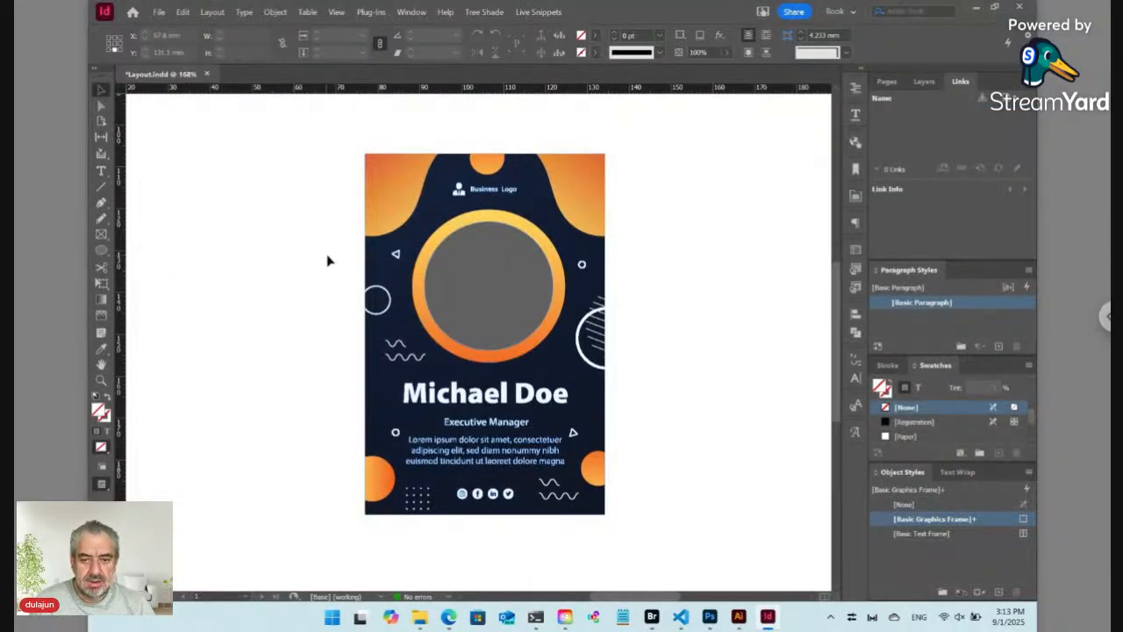
{"action": "key", "text": "ctrl+w"}
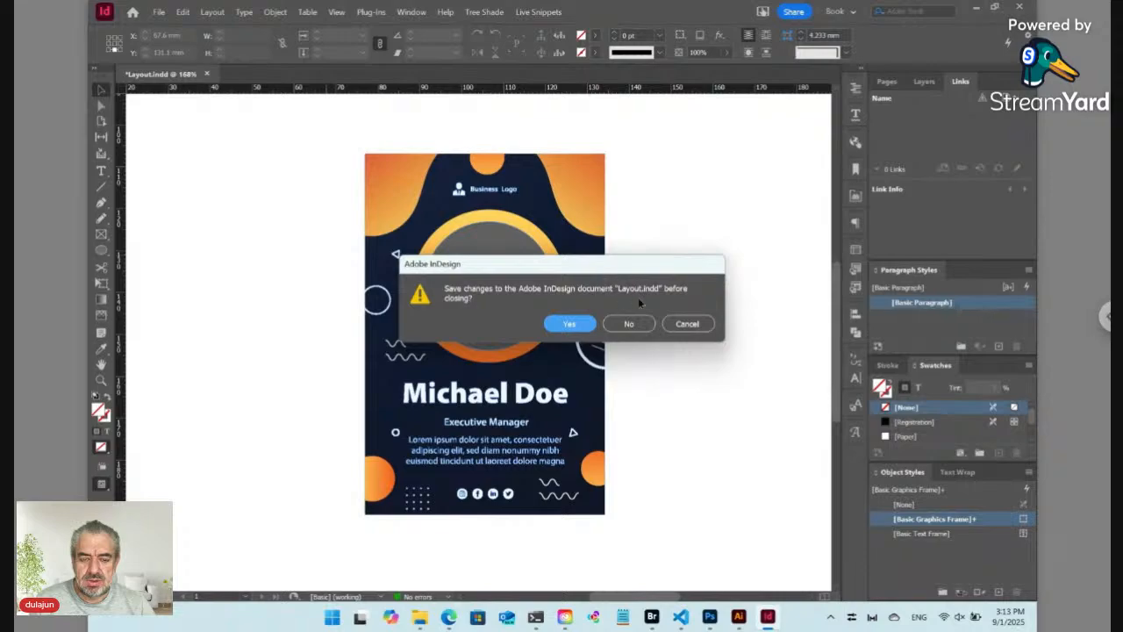
{"action": "left_click", "coordinate": [642, 325]}
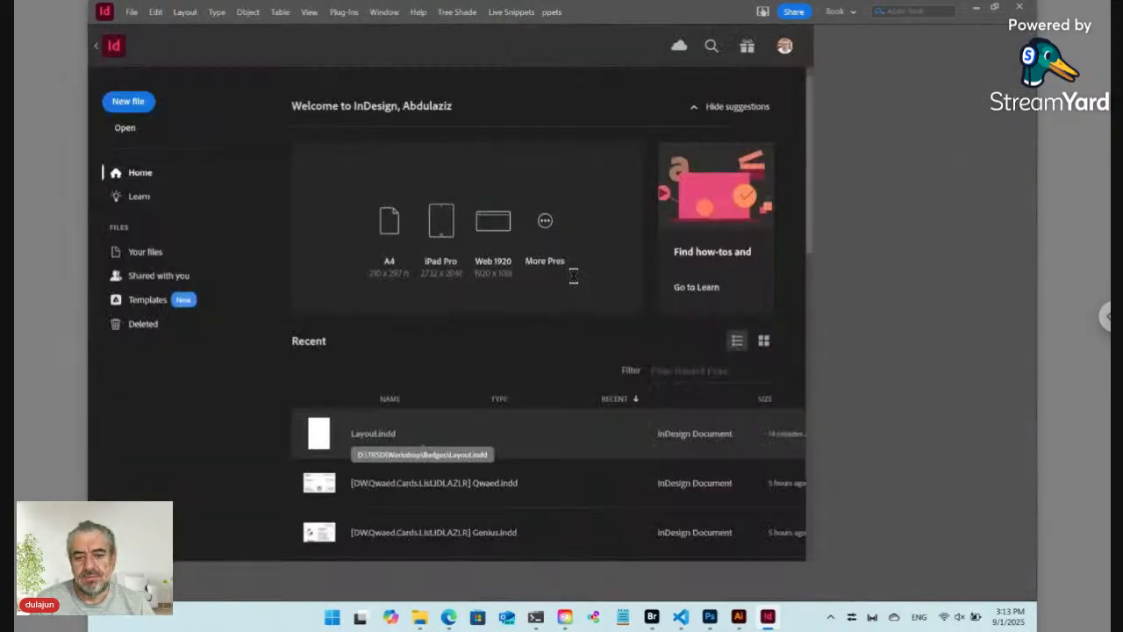
{"action": "left_click", "coordinate": [653, 619]}
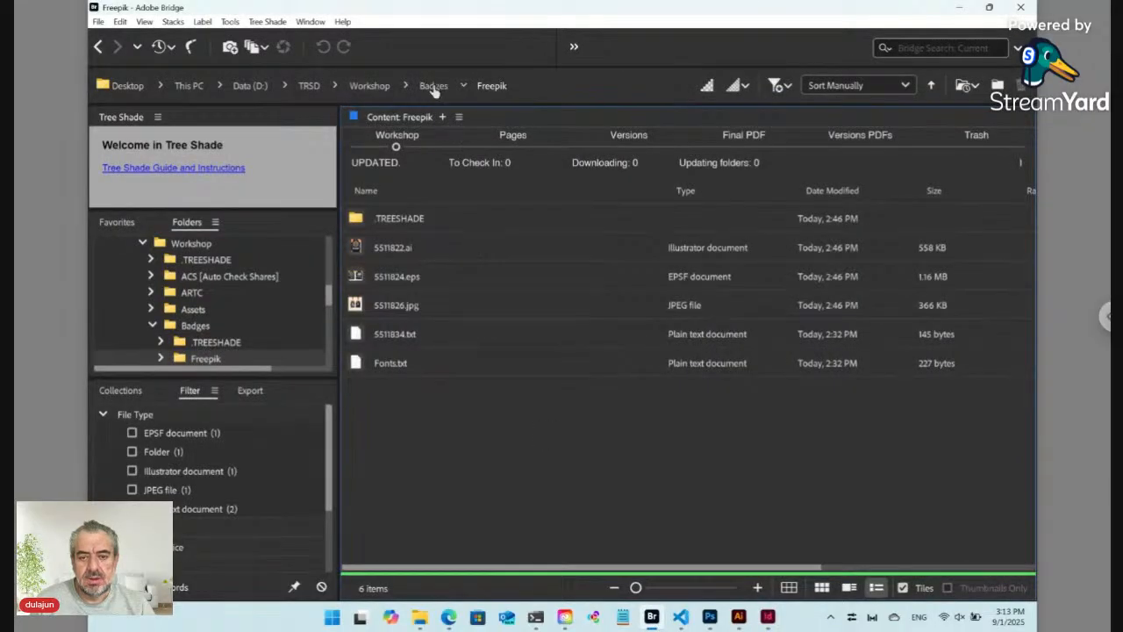
Step: Create a folder named List inside the Badges folder and go into it
{"action": "left_click", "coordinate": [432, 87]}
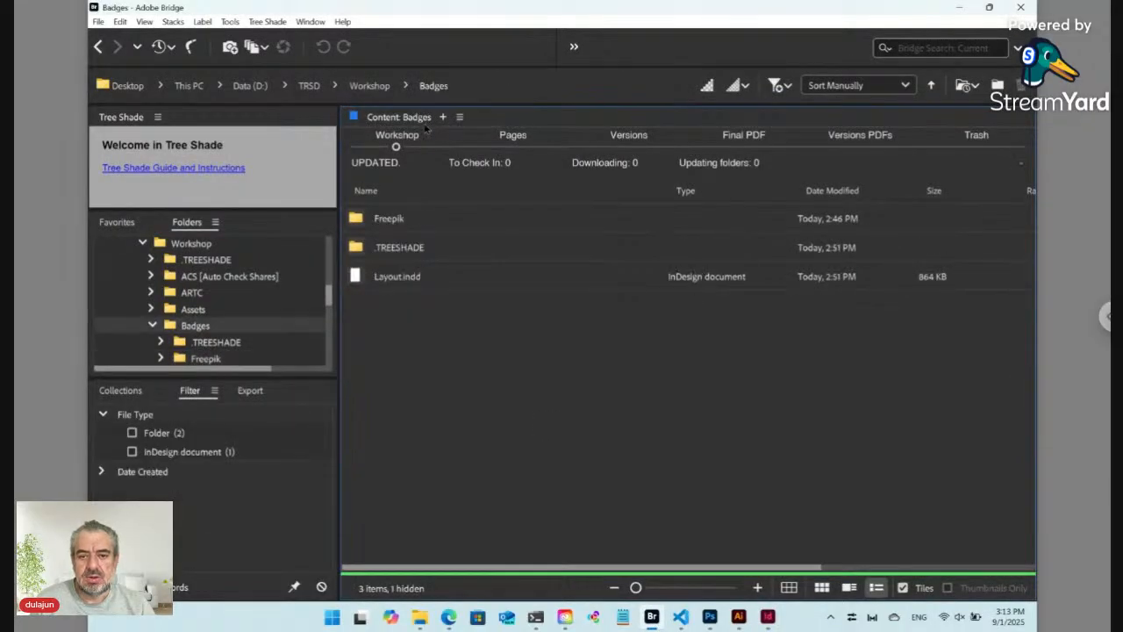
{"action": "left_click", "coordinate": [398, 285]}
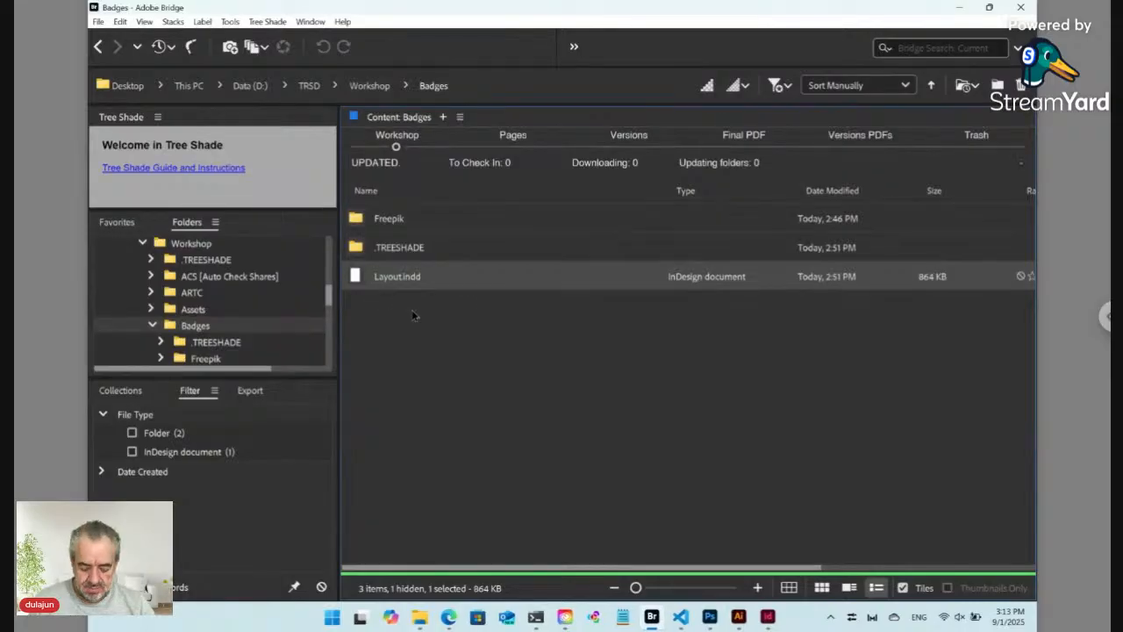
{"action": "key", "text": "ctrl+shift+n"}
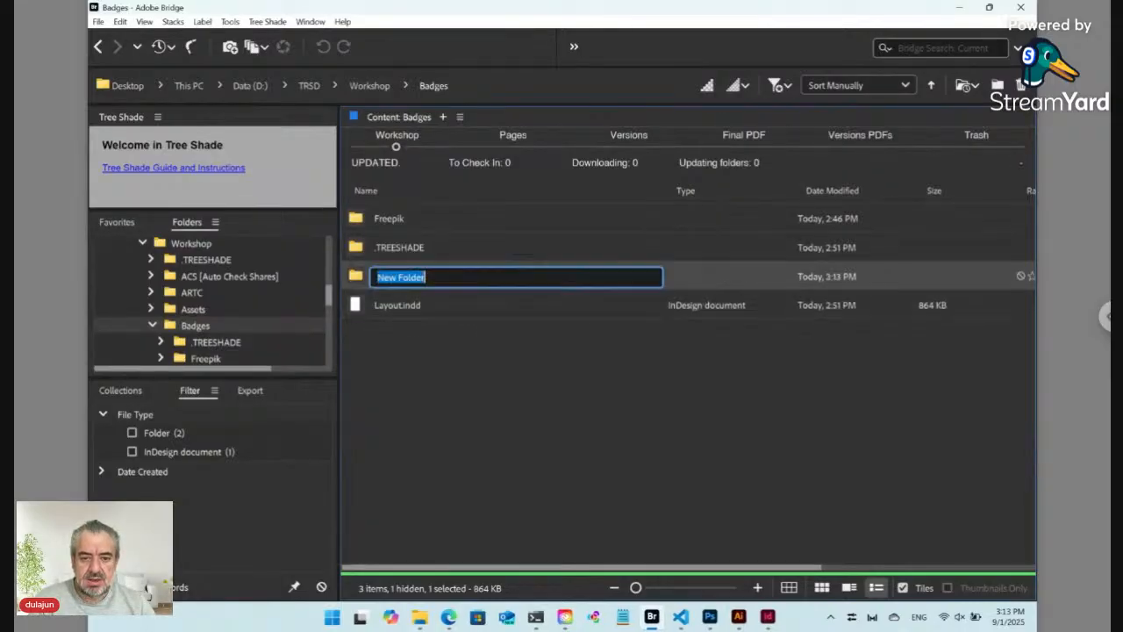
{"action": "type", "text": "L"}
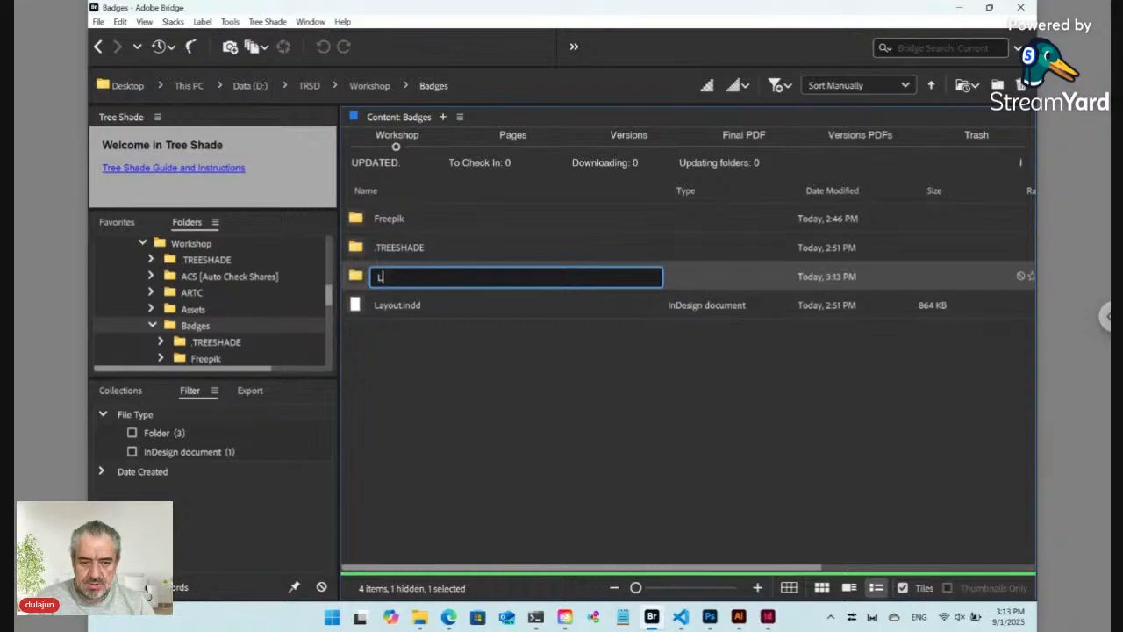
{"action": "type", "text": "ist"}
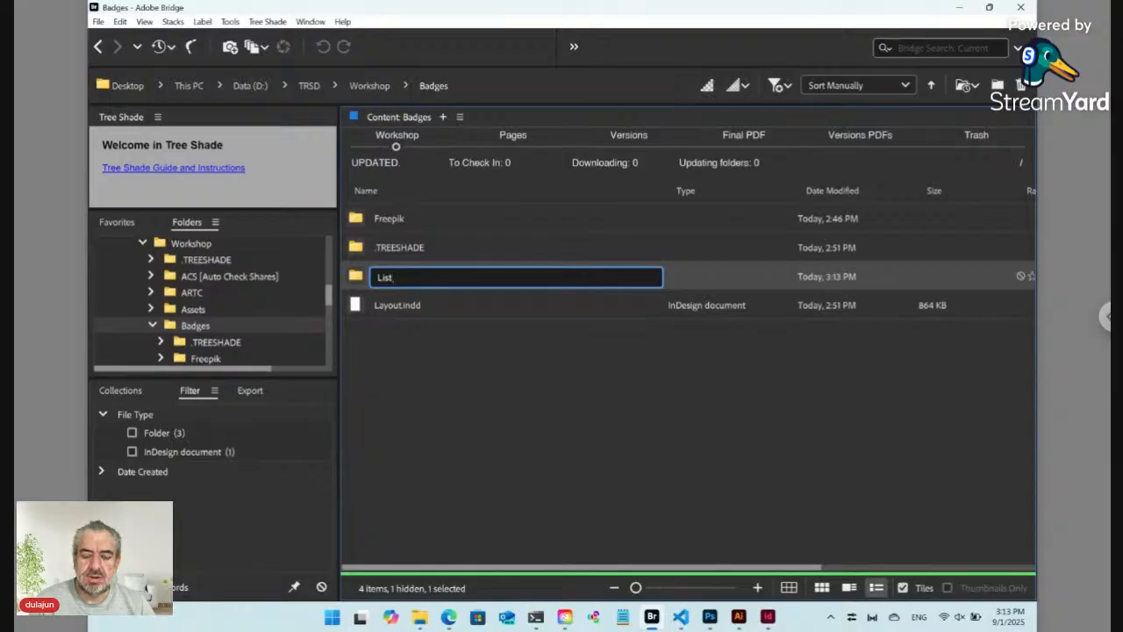
{"action": "key", "text": "Return"}
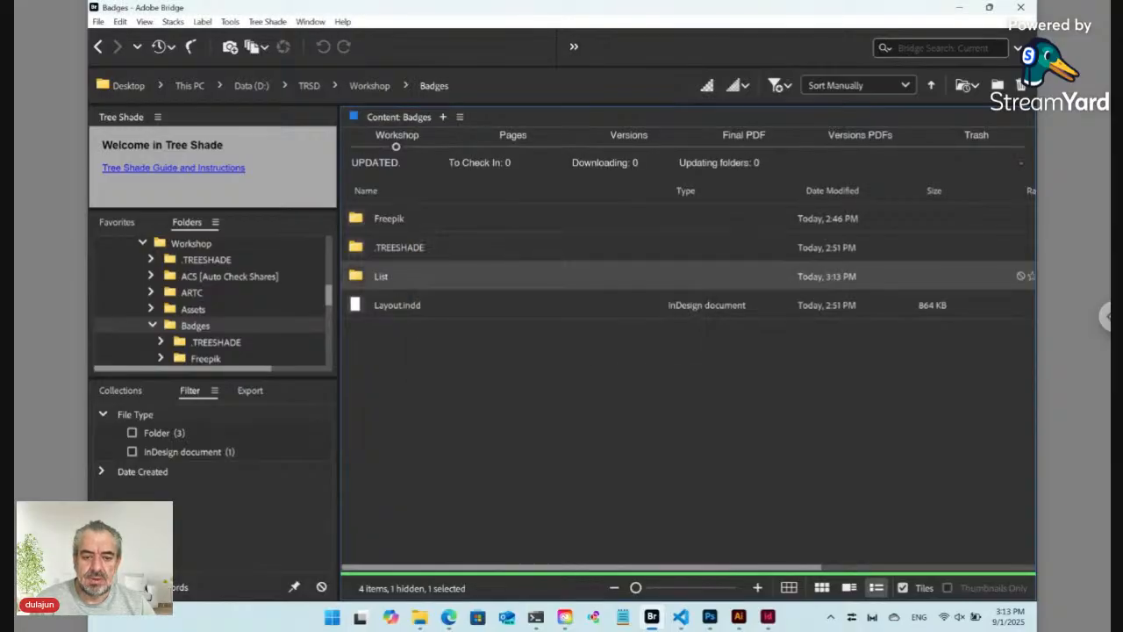
{"action": "double_click", "coordinate": [358, 277]}
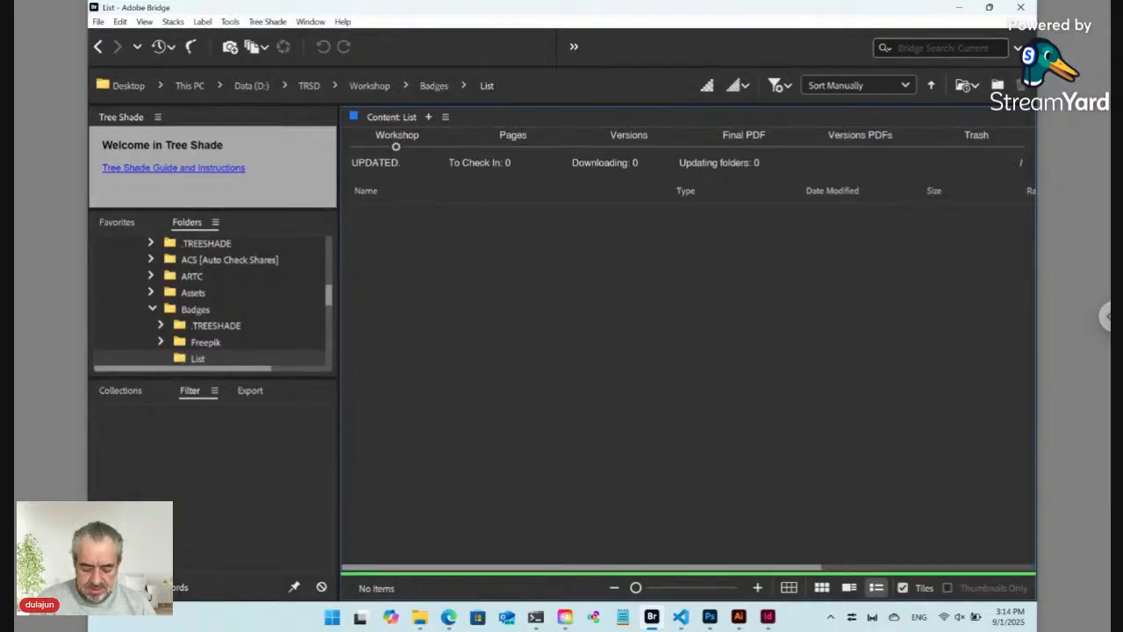
Step: Create folder ID12345 inside List, then go back to Badges and select Layout.indd
{"action": "key", "text": "ctrl+shift+n"}
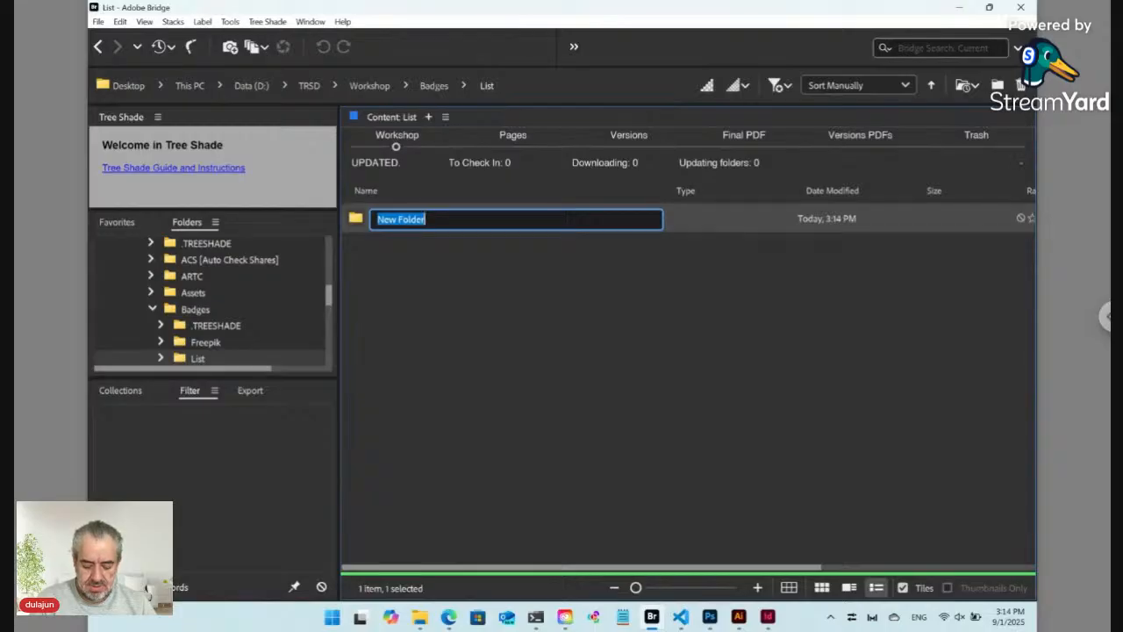
{"action": "type", "text": "ID"}
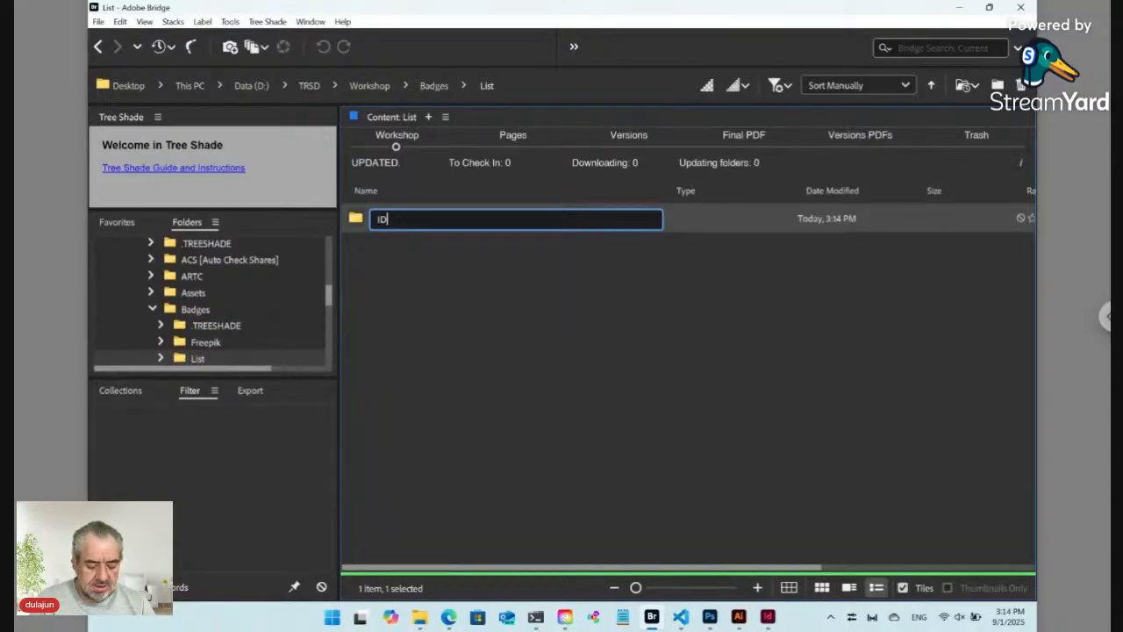
{"action": "type", "text": "12345"}
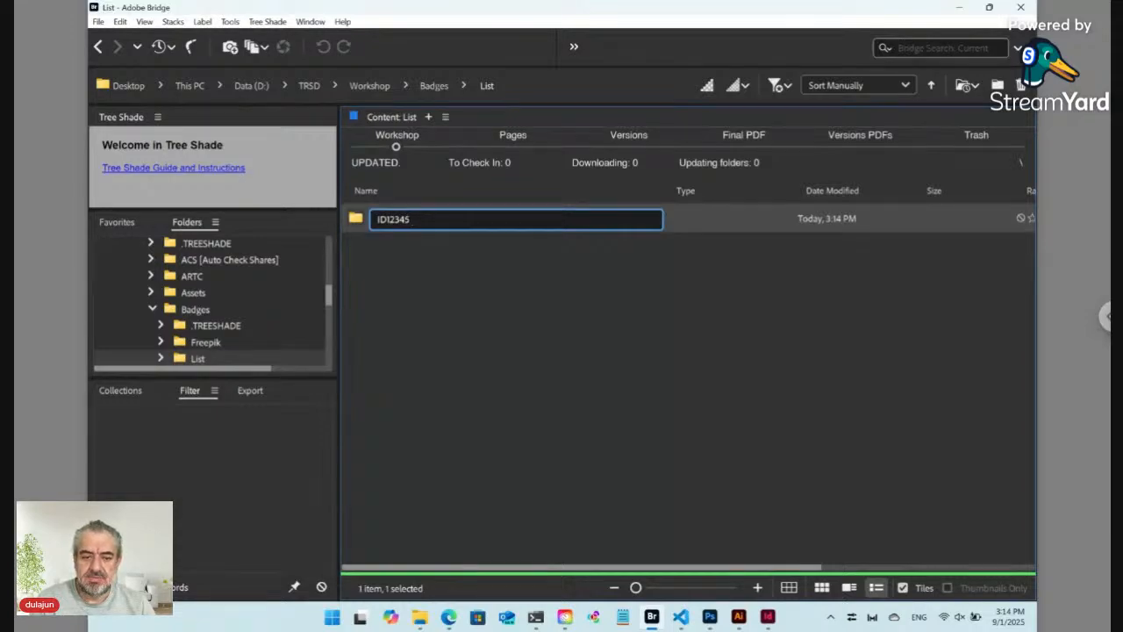
{"action": "key", "text": "Return"}
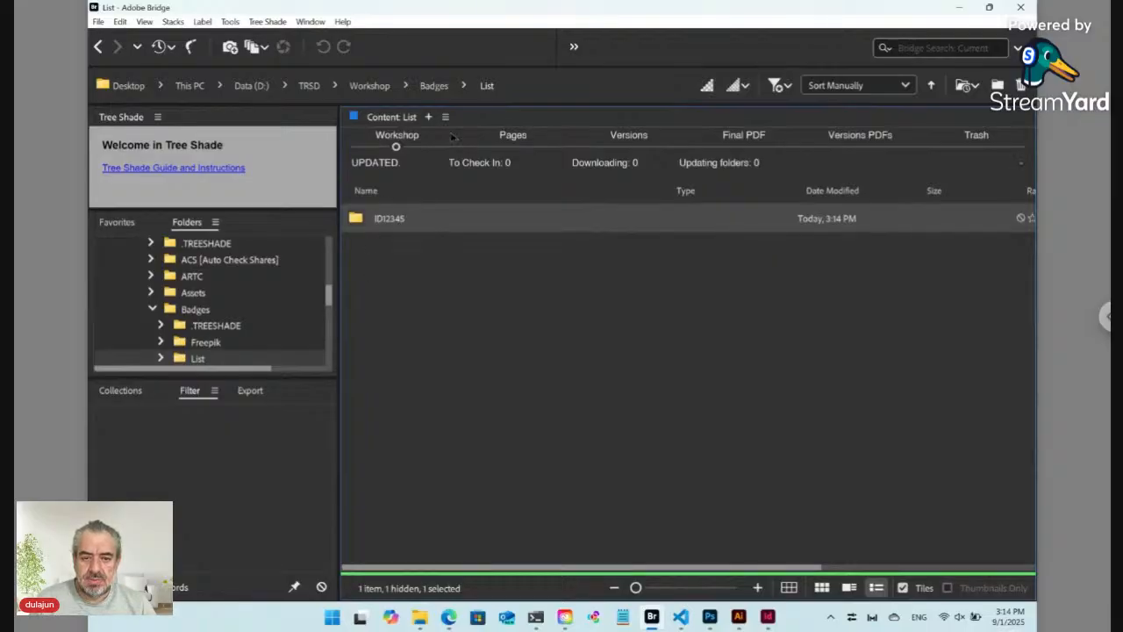
{"action": "left_click", "coordinate": [433, 87]}
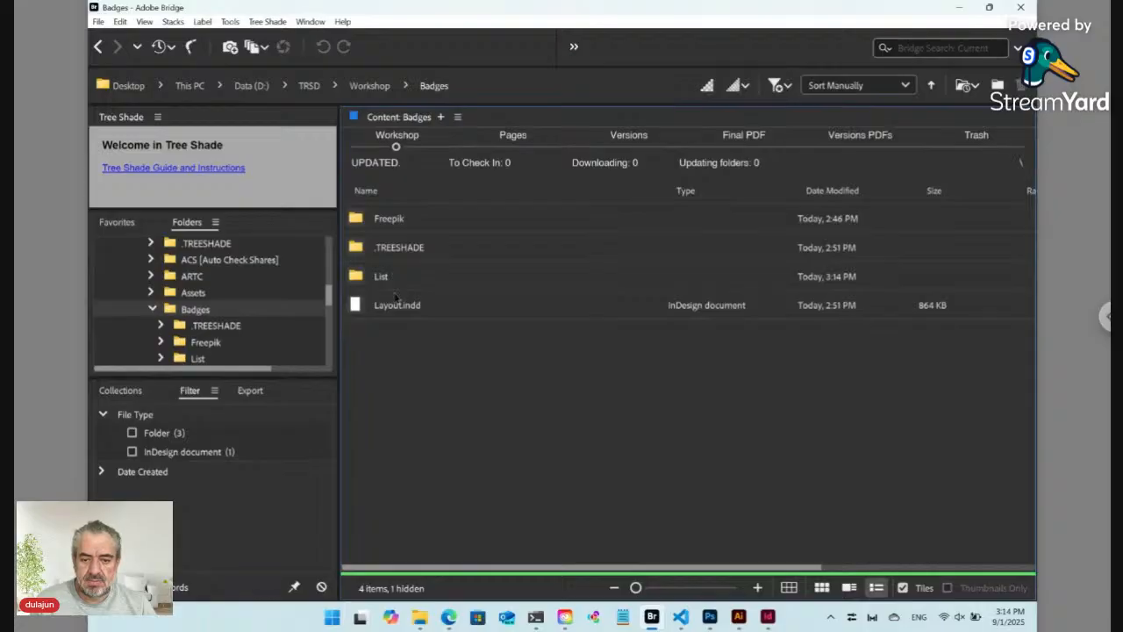
{"action": "left_click", "coordinate": [397, 306]}
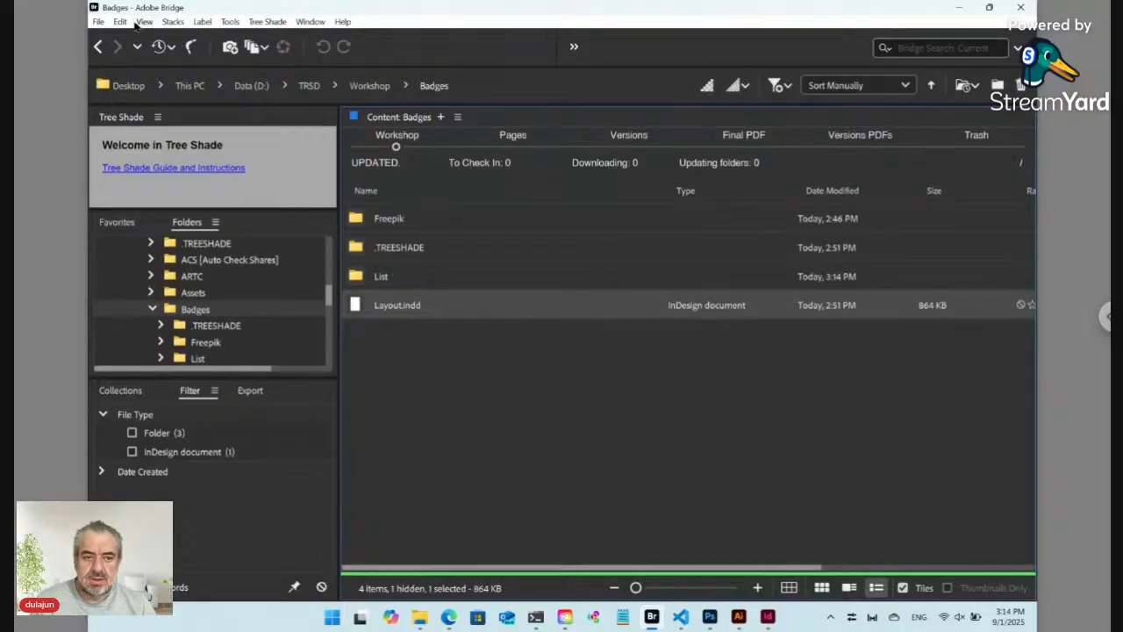
Step: Cut Layout.indd from Badges and paste it into the List/ID12345 folder
{"action": "left_click", "coordinate": [121, 22]}
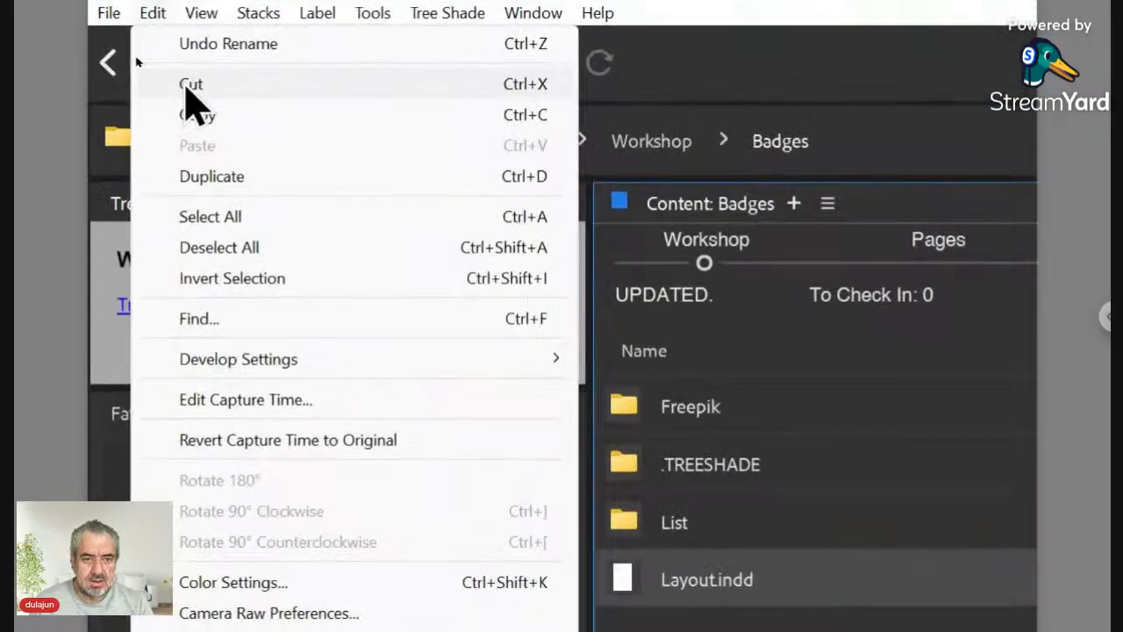
{"action": "left_click", "coordinate": [192, 85]}
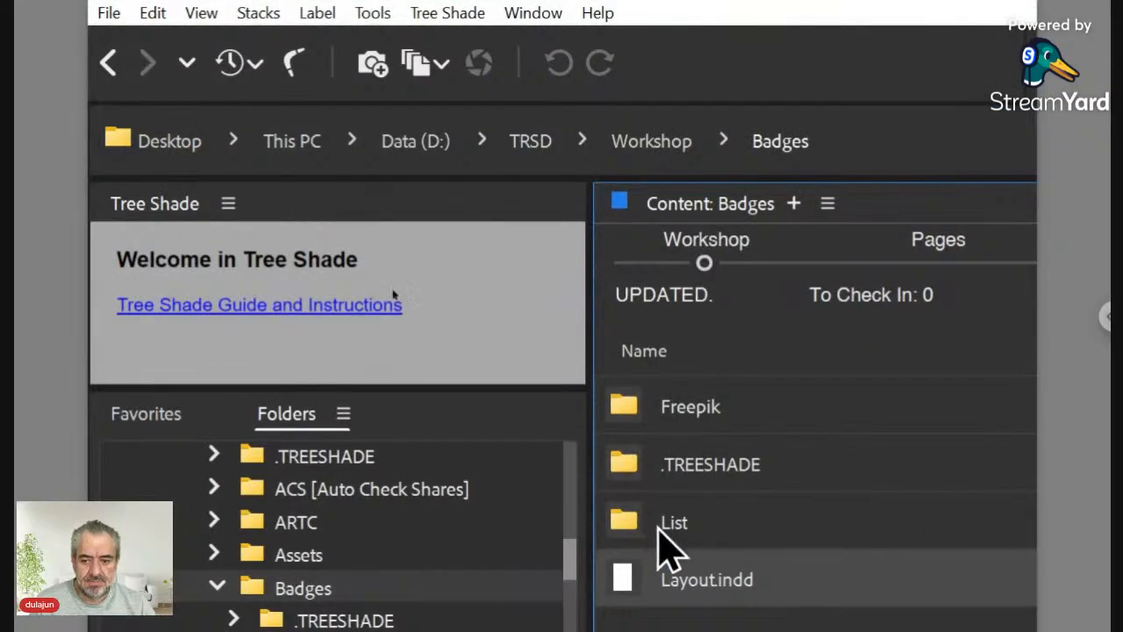
{"action": "double_click", "coordinate": [706, 536]}
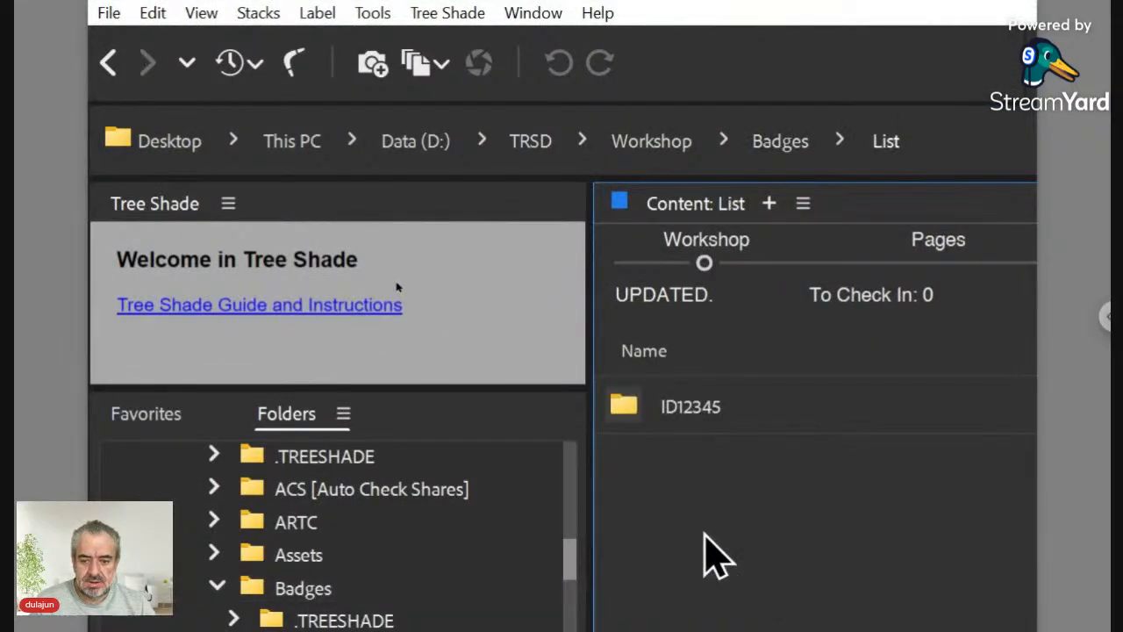
{"action": "double_click", "coordinate": [696, 410]}
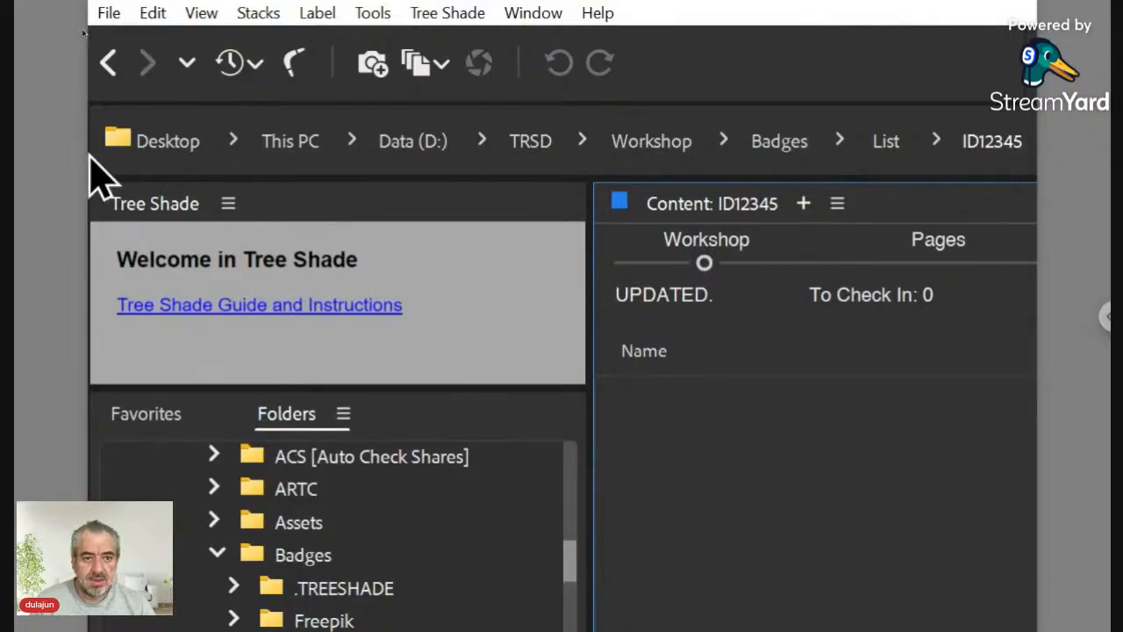
{"action": "left_click", "coordinate": [152, 44]}
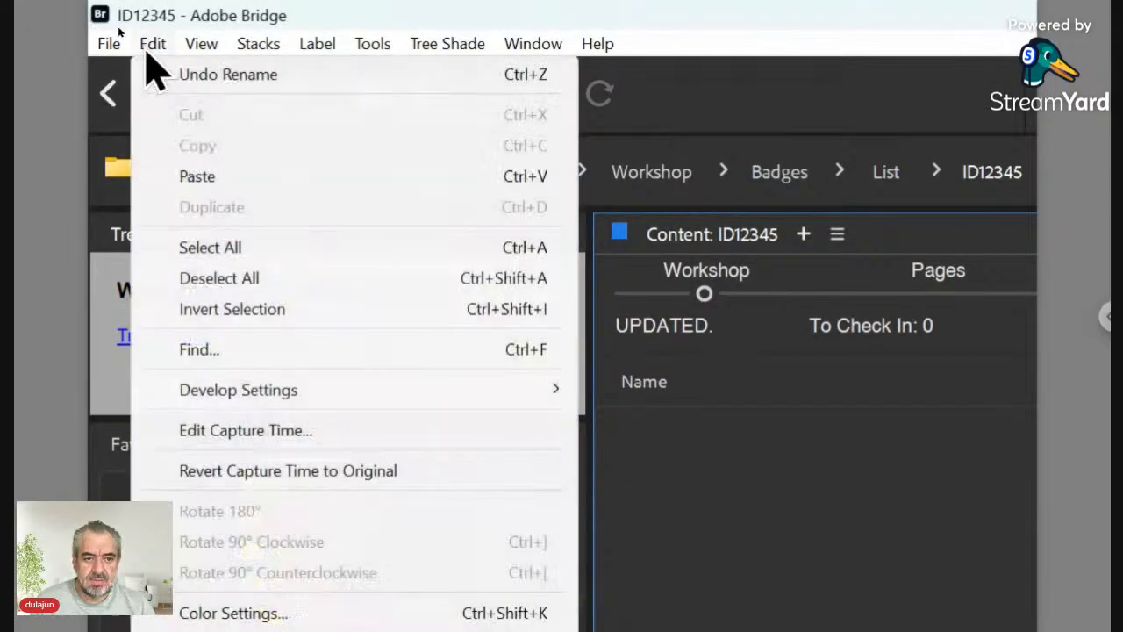
{"action": "left_click", "coordinate": [195, 180]}
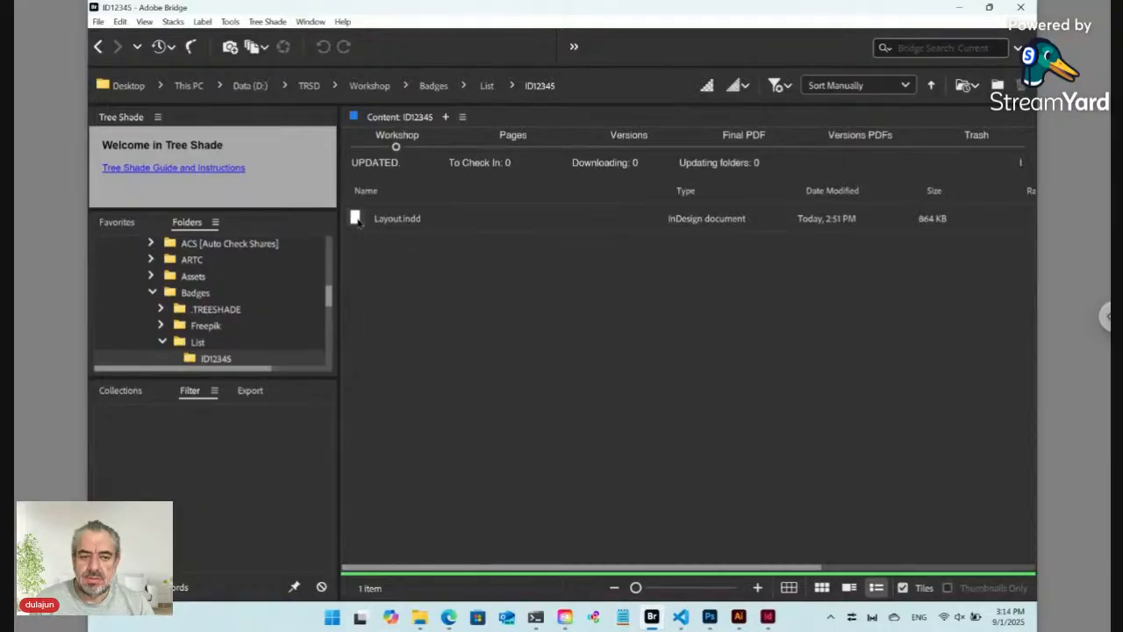
{"action": "left_click", "coordinate": [357, 221]}
Step: Open the moved Layout.indd from ID12345 in InDesign, then go to the Illustrator badge design
{"action": "double_click", "coordinate": [357, 222]}
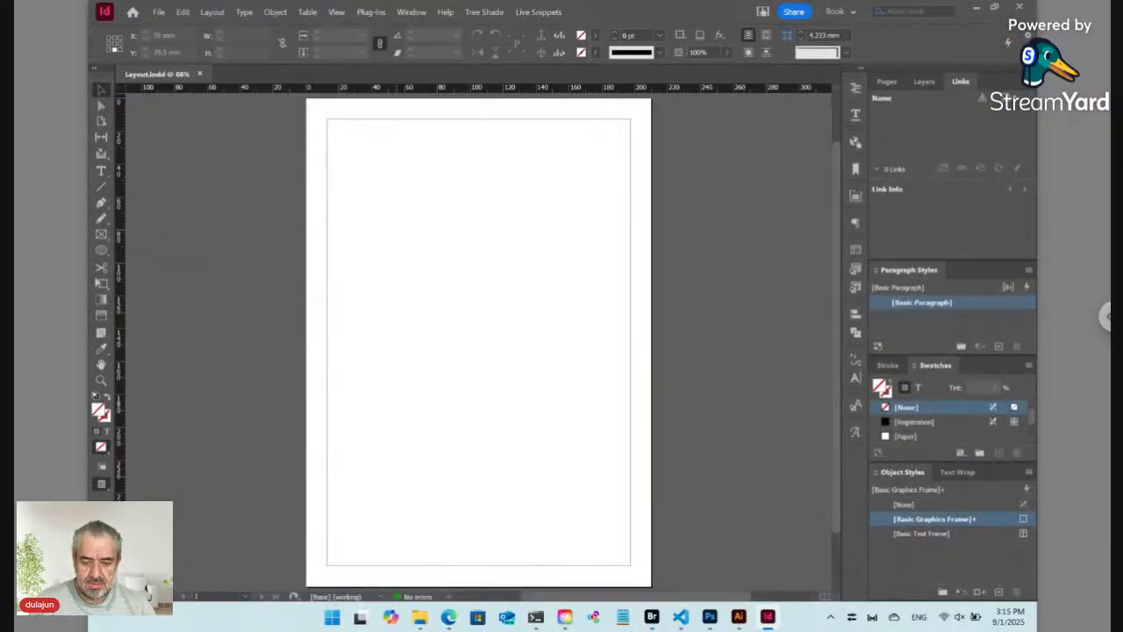
{"action": "left_click", "coordinate": [740, 618]}
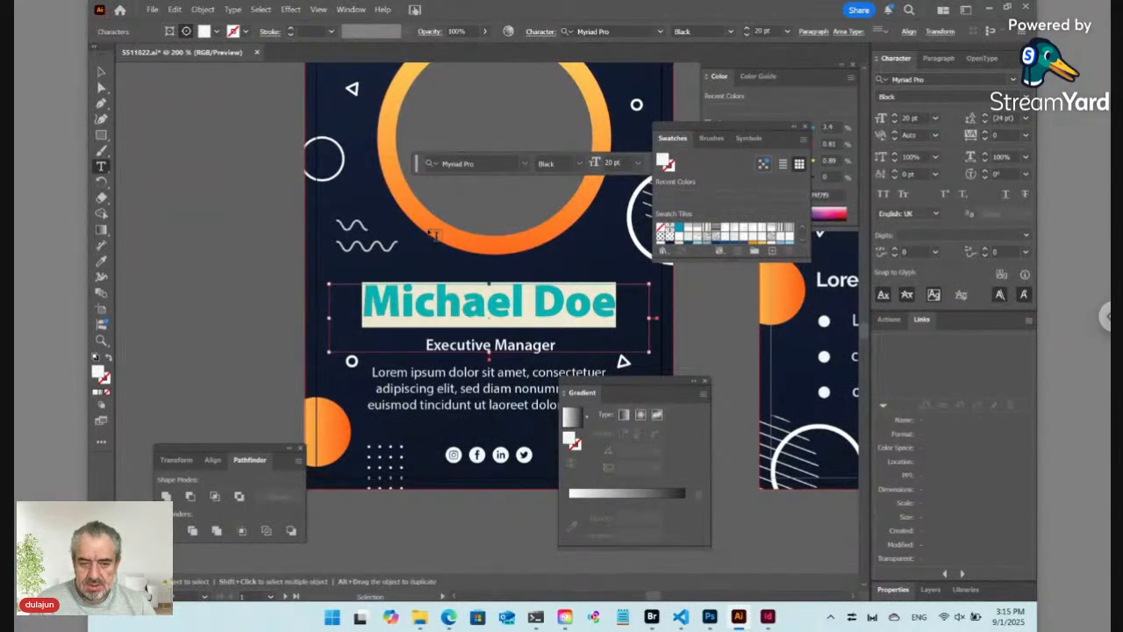
{"action": "key", "text": "ctrl+minus"}
{"action": "key", "text": "ctrl+minus"}
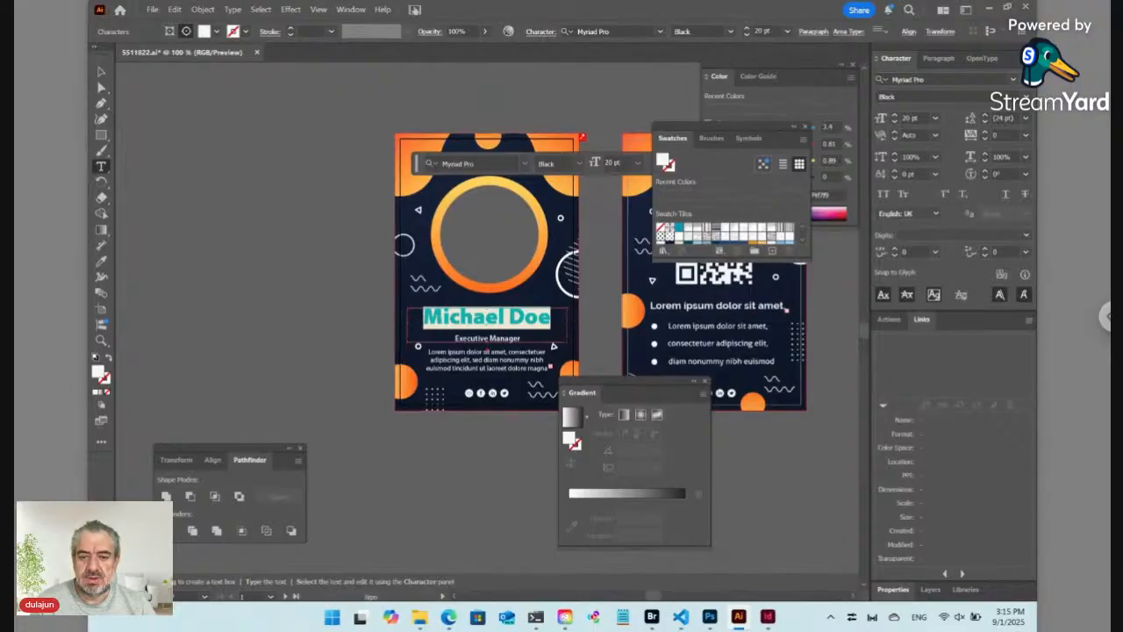
{"action": "key", "text": "Delete"}
{"action": "key", "text": "ctrl+z"}
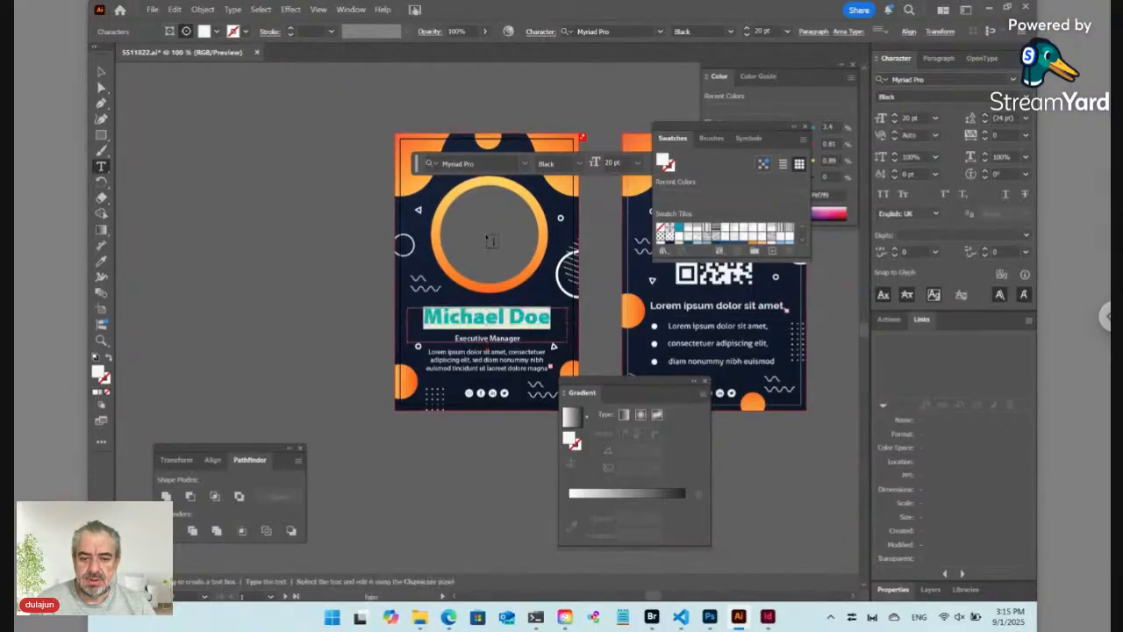
{"action": "key", "text": "ctrl+shift+a"}
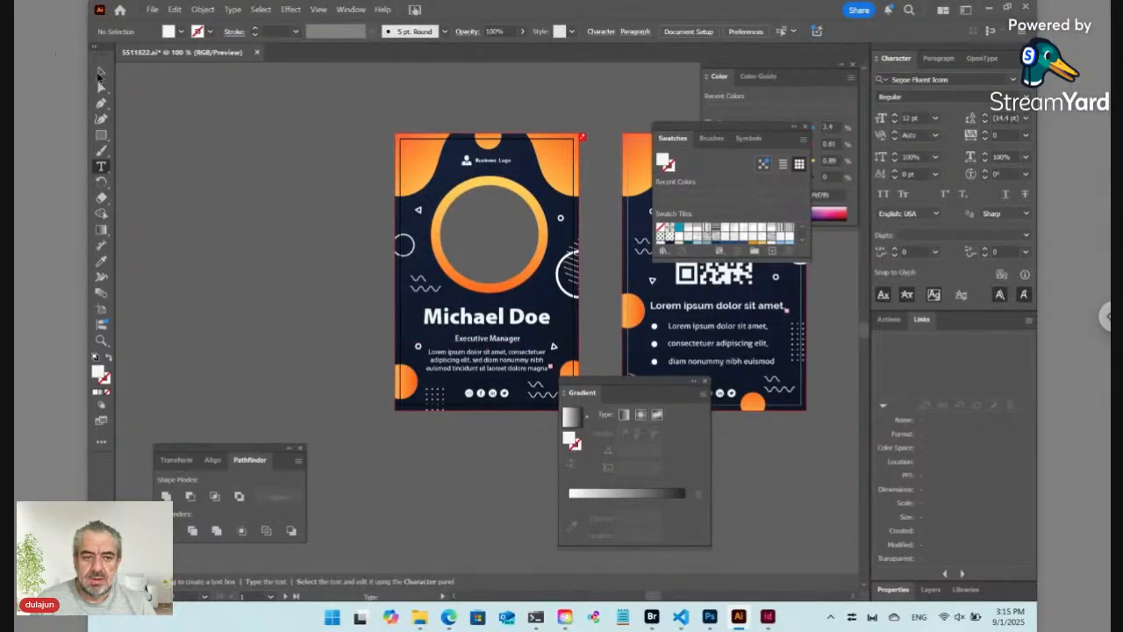
{"action": "left_click", "coordinate": [101, 75]}
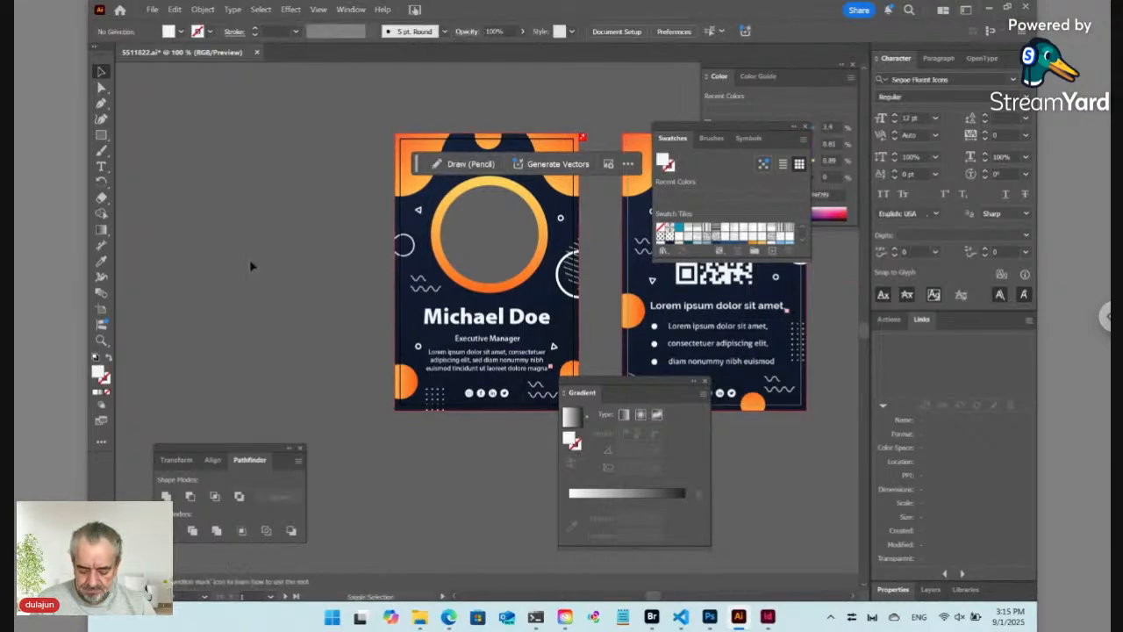
{"action": "key", "text": "shift+o"}
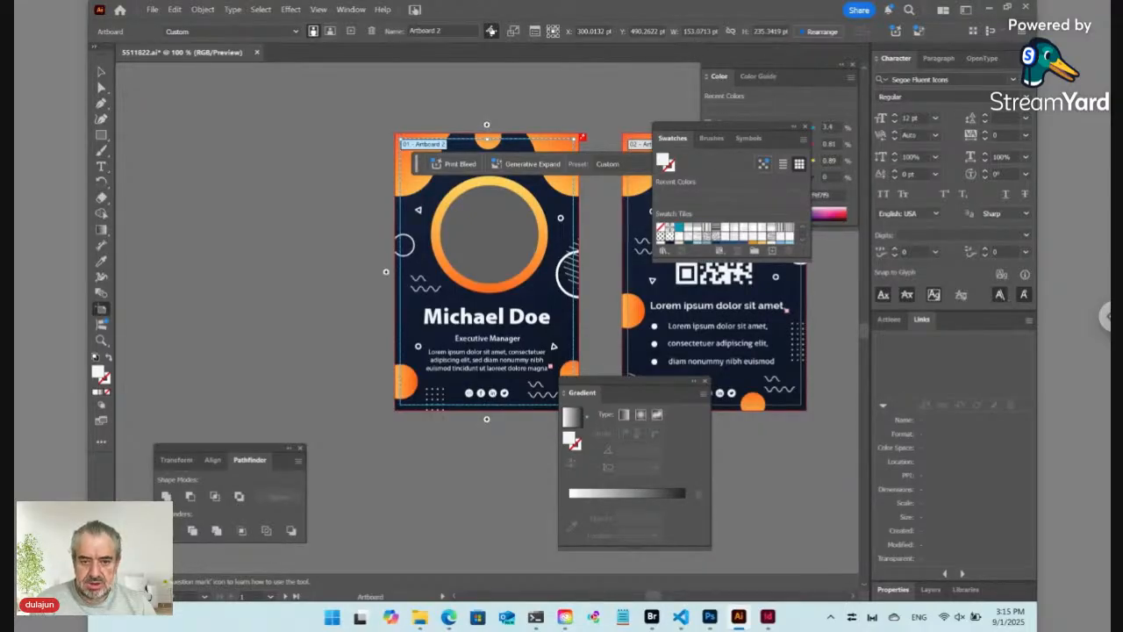
Step: Review Illustrator's Type and Units preferences and the artboard's X position value
{"action": "key", "text": "ctrl+k"}
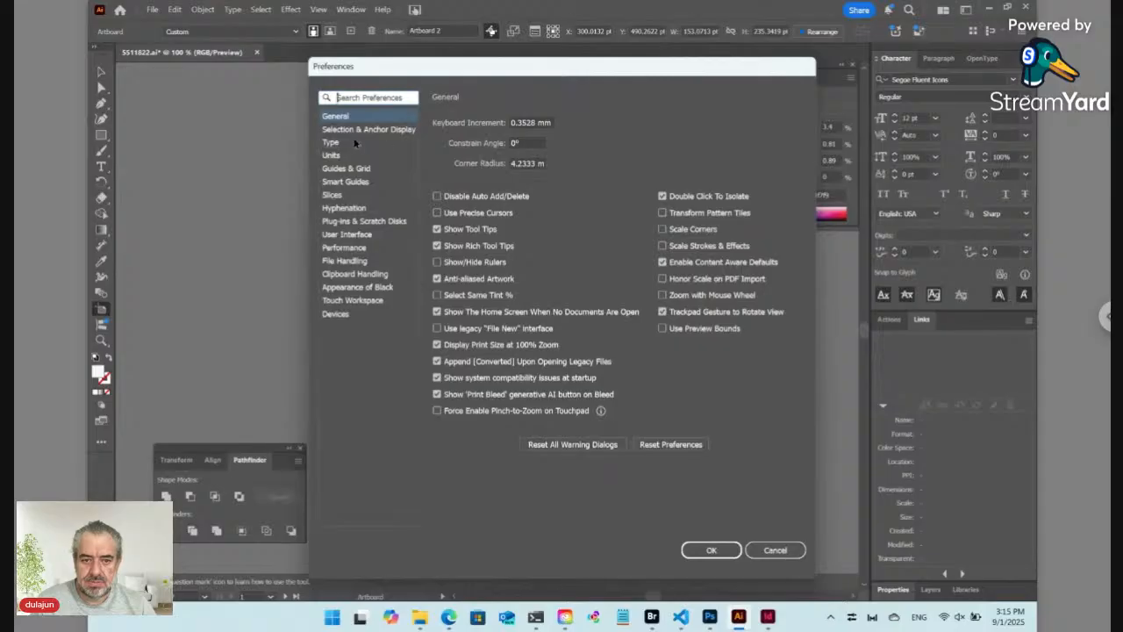
{"action": "left_click", "coordinate": [354, 142]}
{"action": "left_click", "coordinate": [351, 155]}
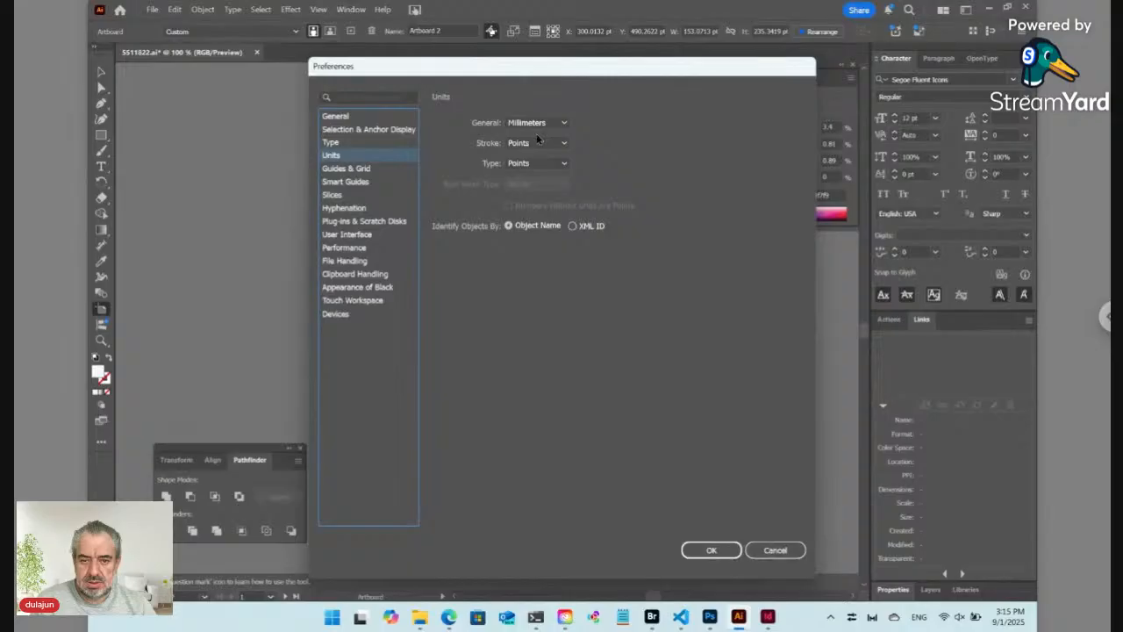
{"action": "left_click", "coordinate": [775, 550]}
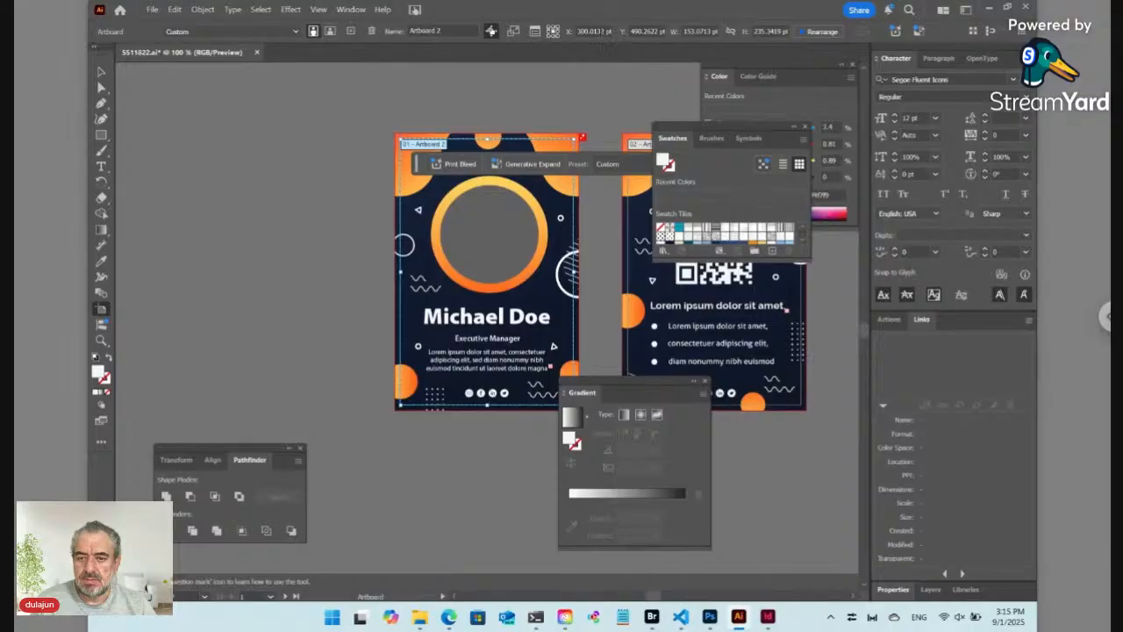
{"action": "left_click", "coordinate": [594, 31]}
{"action": "double_click", "coordinate": [594, 31]}
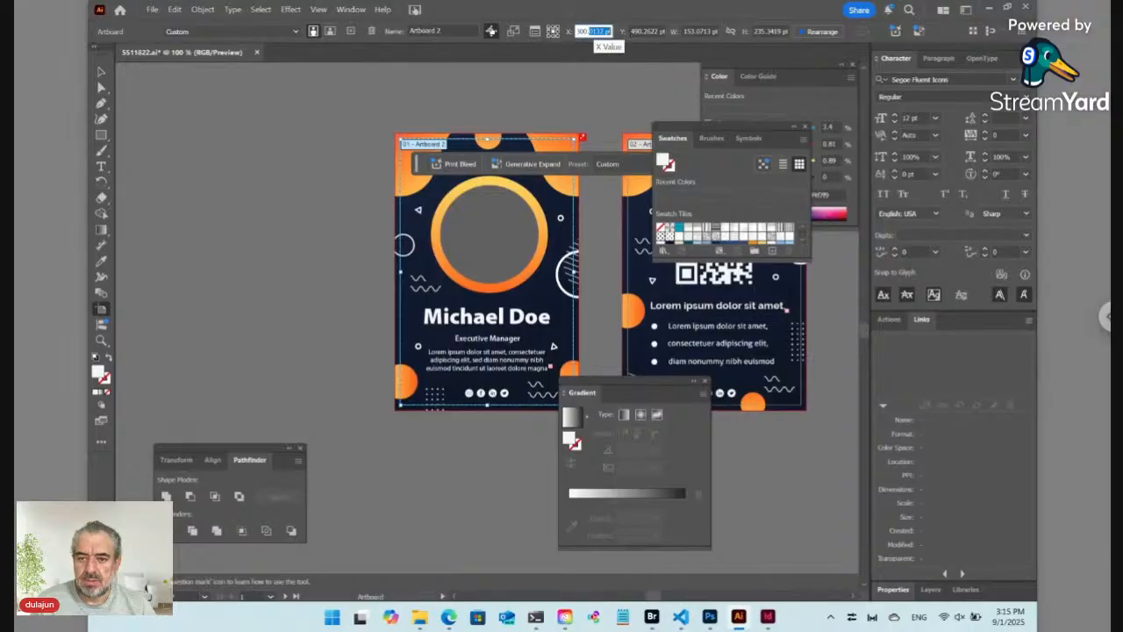
Step: Keep Millimeters as Illustrator's general measurement unit in Preferences
{"action": "key", "text": "ctrl+k"}
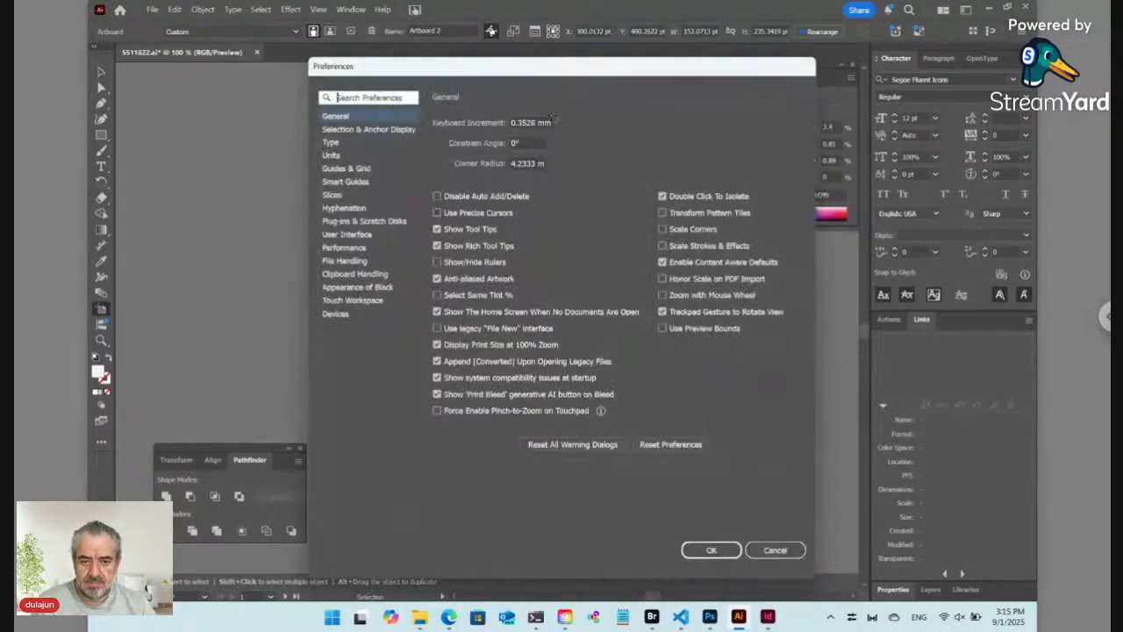
{"action": "left_click", "coordinate": [341, 155]}
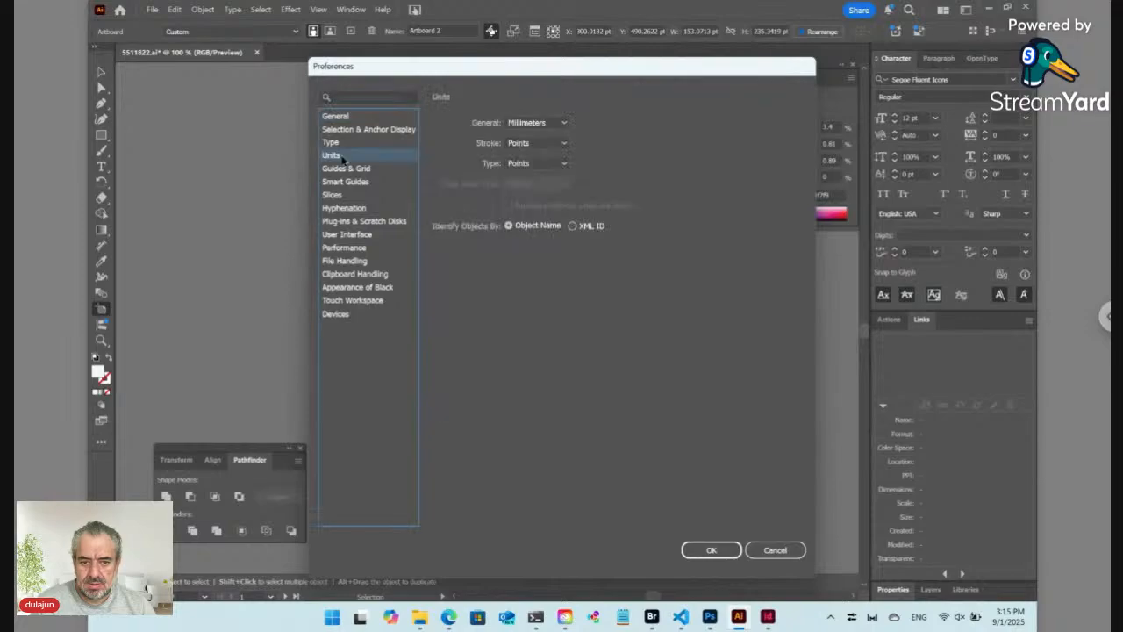
{"action": "left_click", "coordinate": [538, 124]}
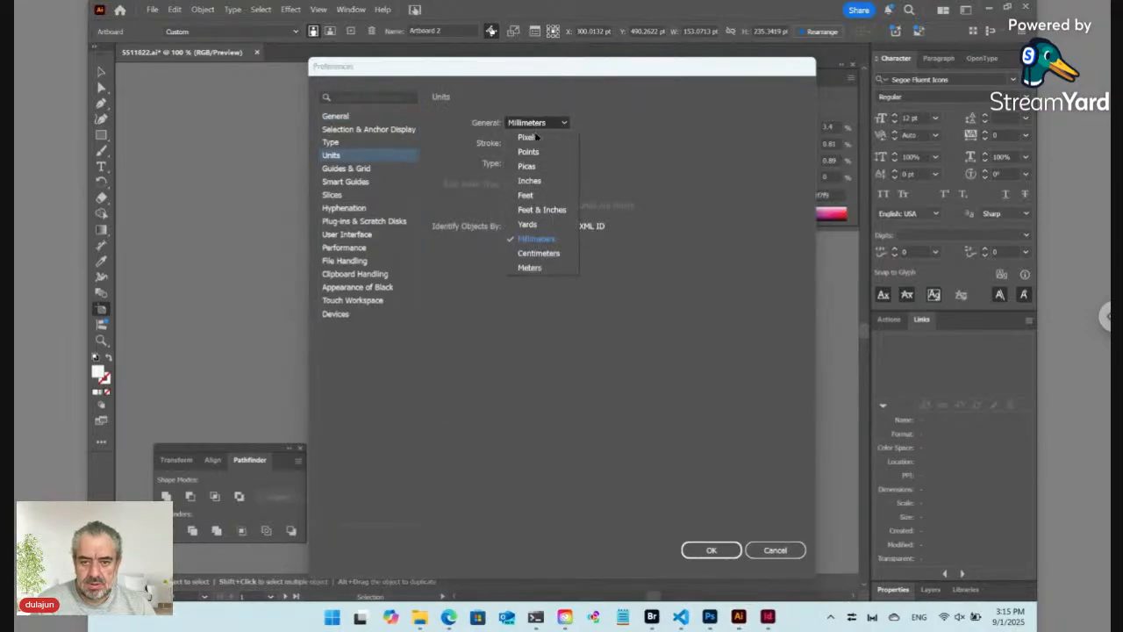
{"action": "left_click", "coordinate": [538, 238]}
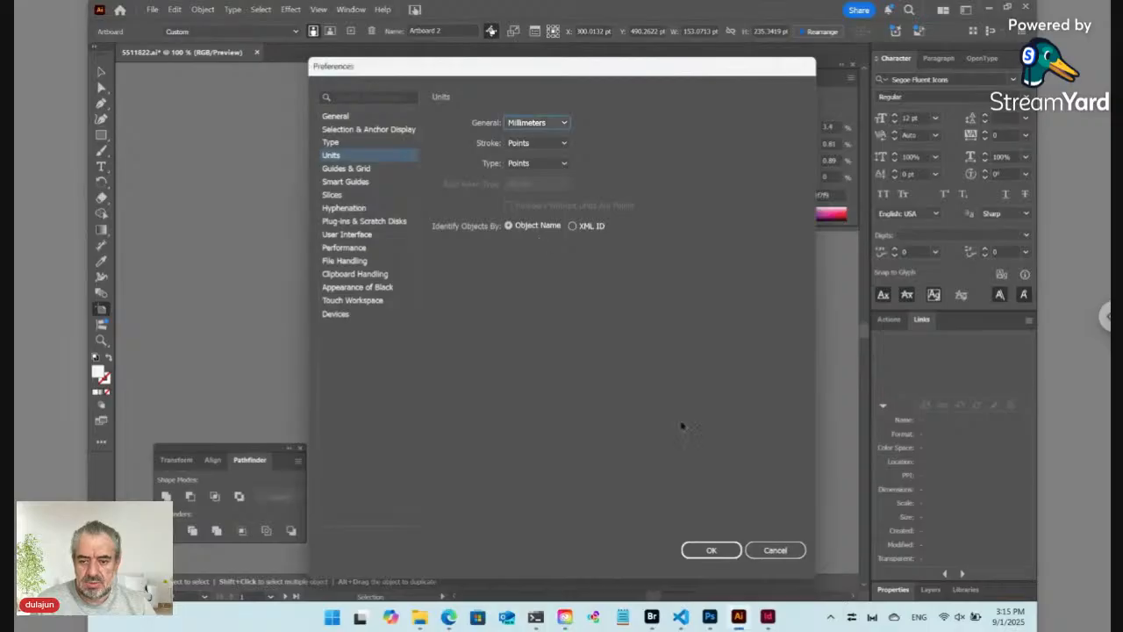
{"action": "left_click", "coordinate": [727, 547]}
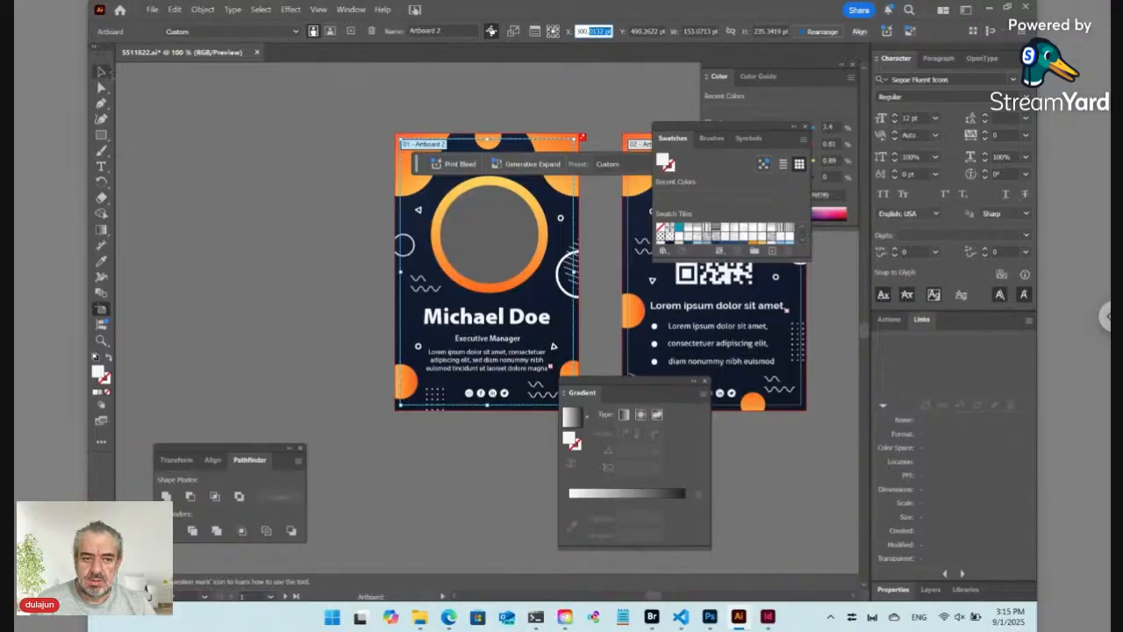
Step: Leave artboard editing, select the front card's clipped artwork group, and switch to InDesign
{"action": "left_click", "coordinate": [101, 71]}
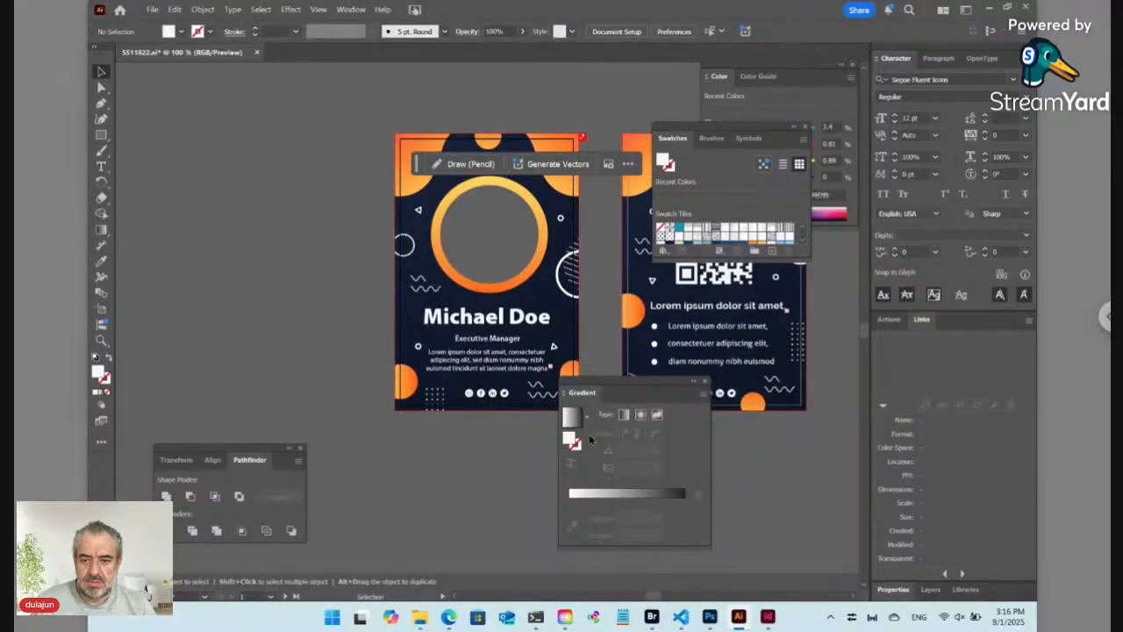
{"action": "key", "text": "ctrl+z"}
{"action": "key", "text": "a"}
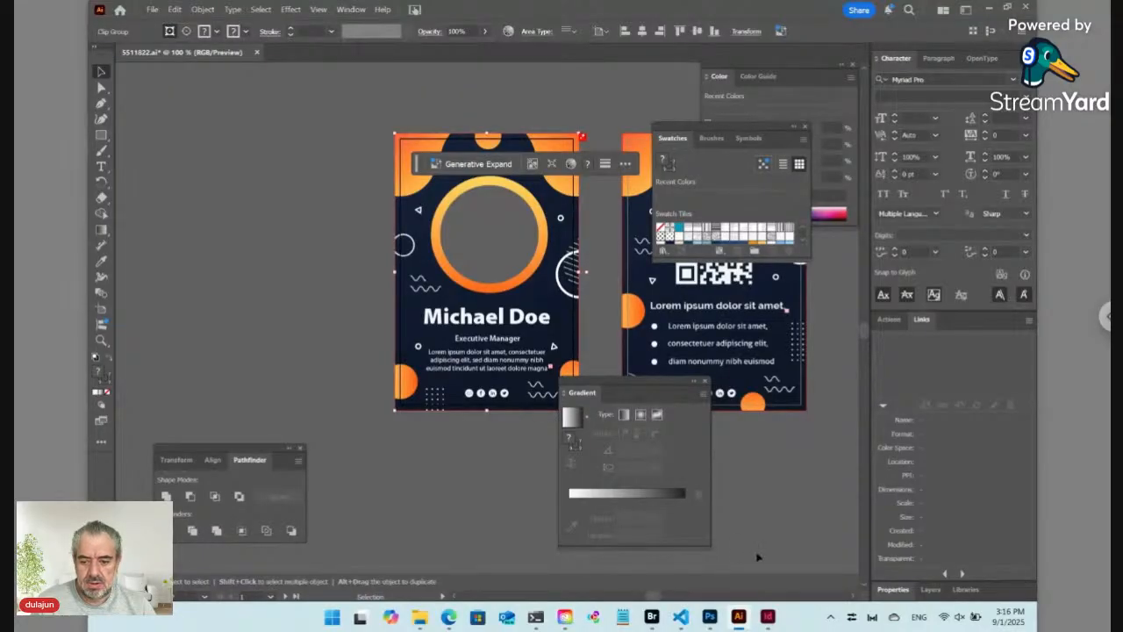
{"action": "left_click", "coordinate": [768, 617]}
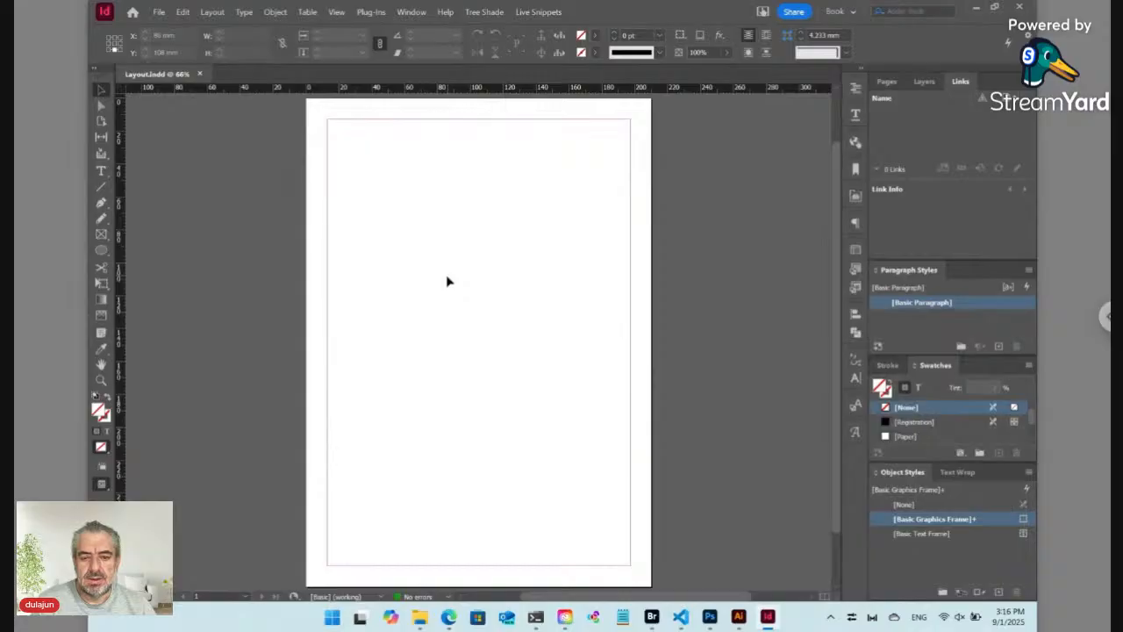
Step: Paste the copied badge front and set Document Setup to 54 mm width, 68 mm height
{"action": "key", "text": "ctrl+v"}
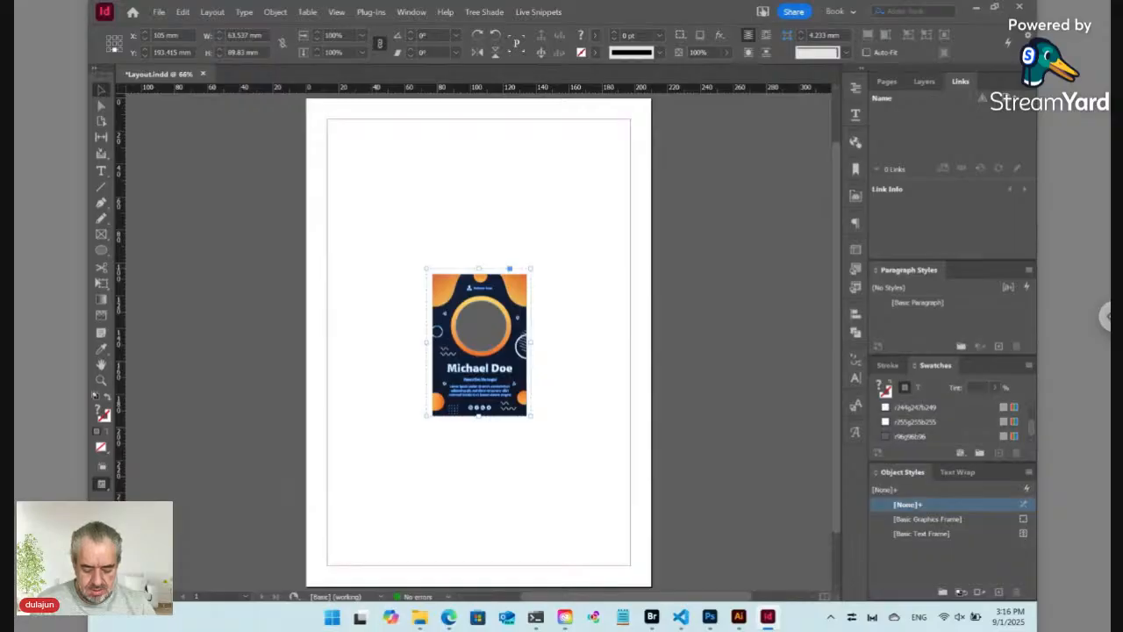
{"action": "key", "text": "ctrl+alt+p"}
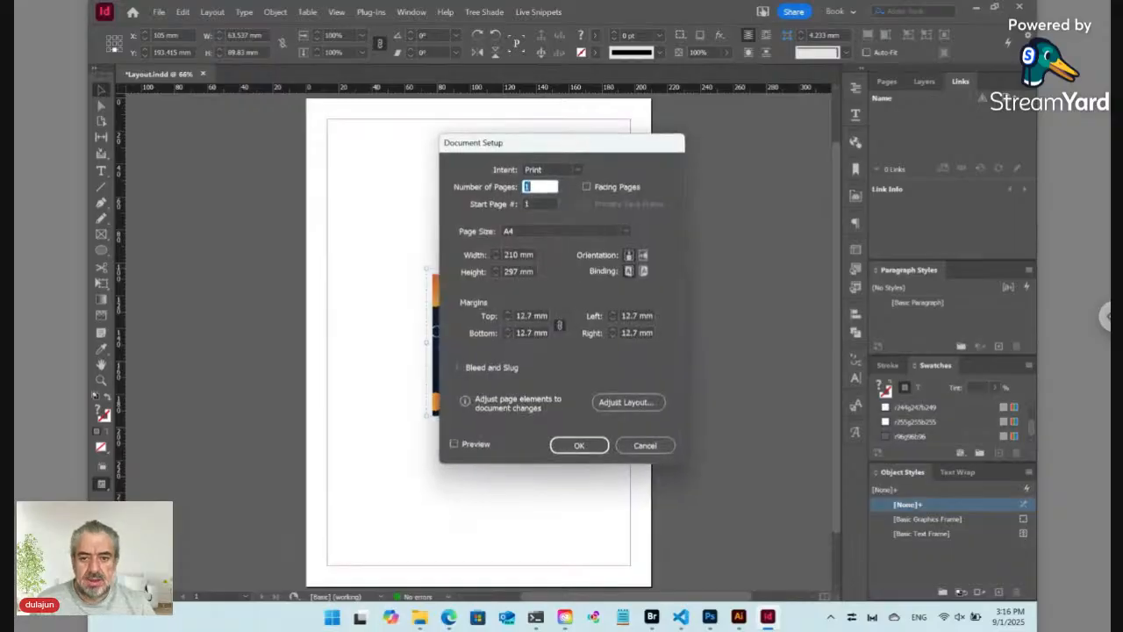
{"action": "left_click", "coordinate": [477, 256]}
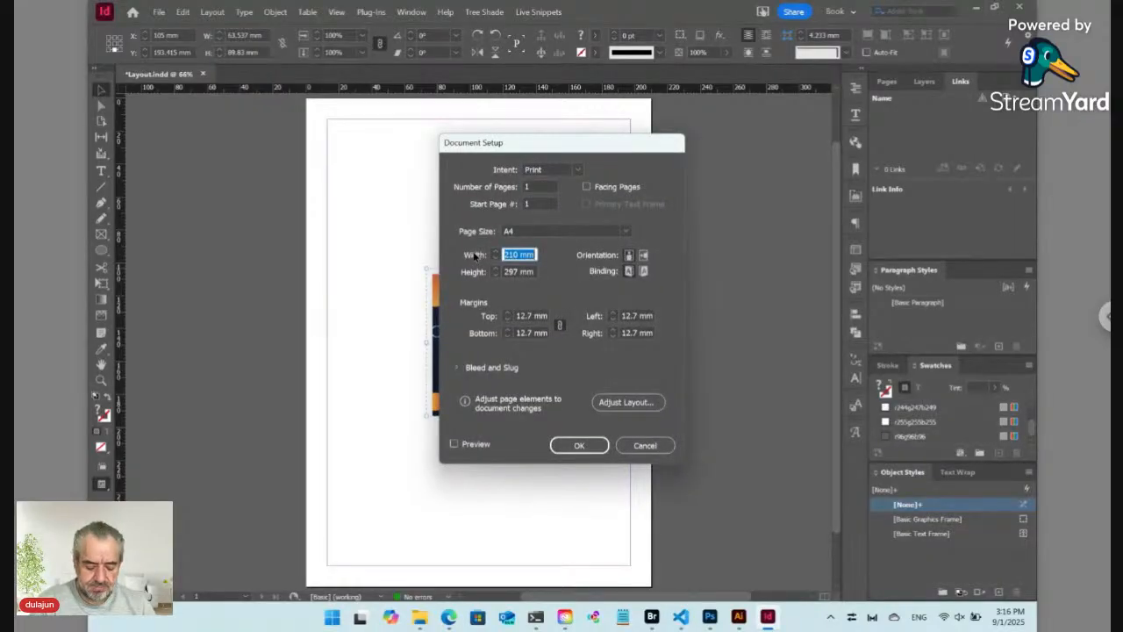
{"action": "type", "text": "54"}
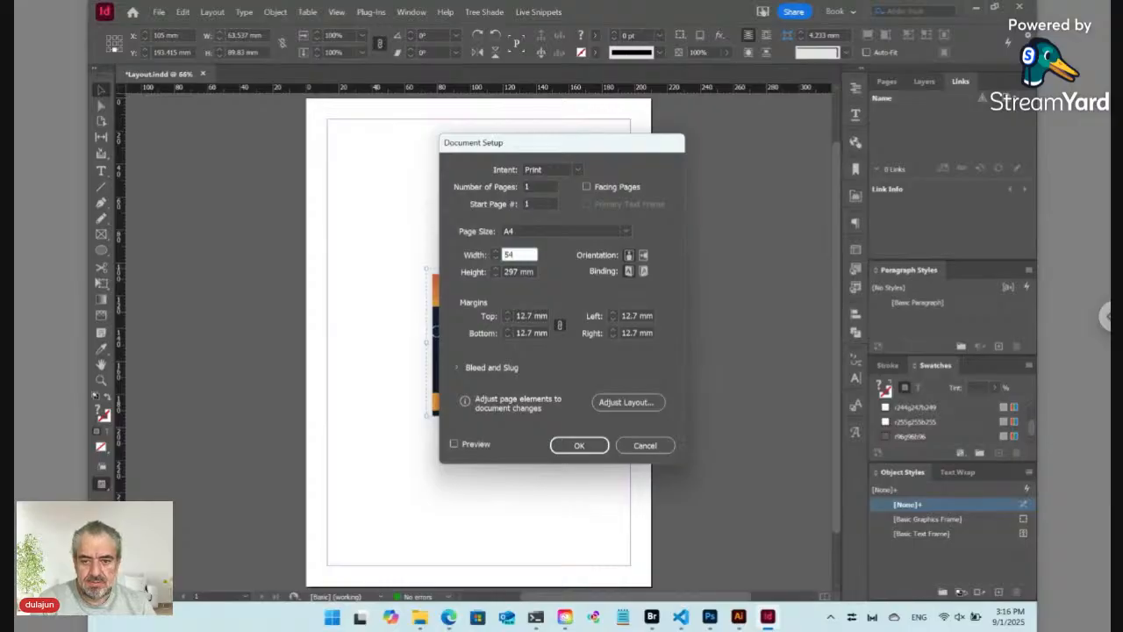
{"action": "key", "text": "Tab"}
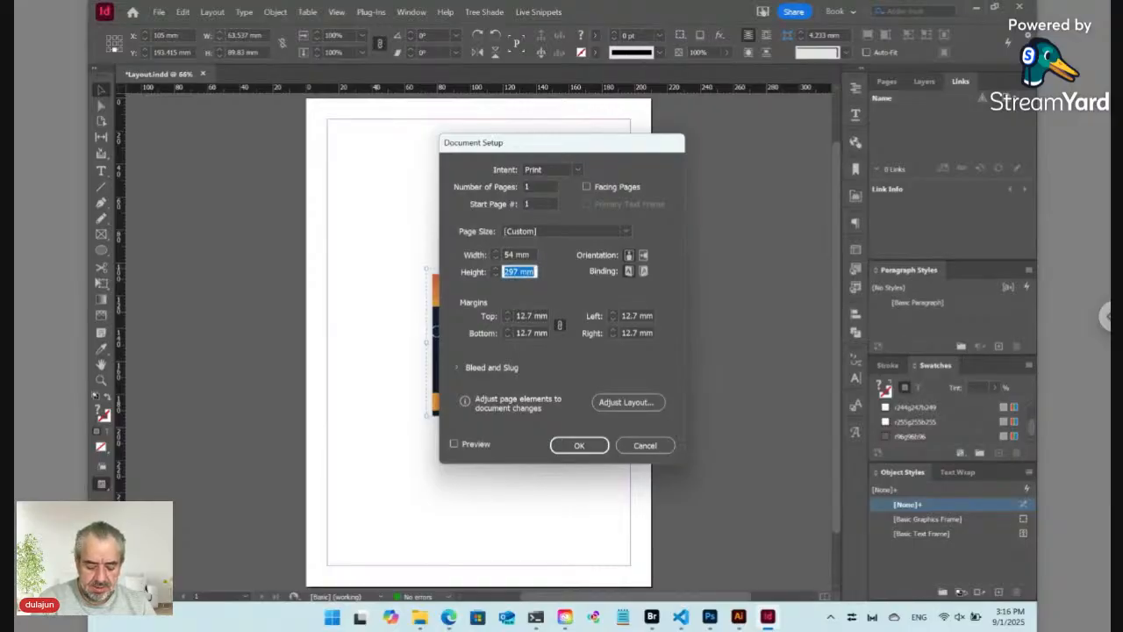
{"action": "type", "text": "68"}
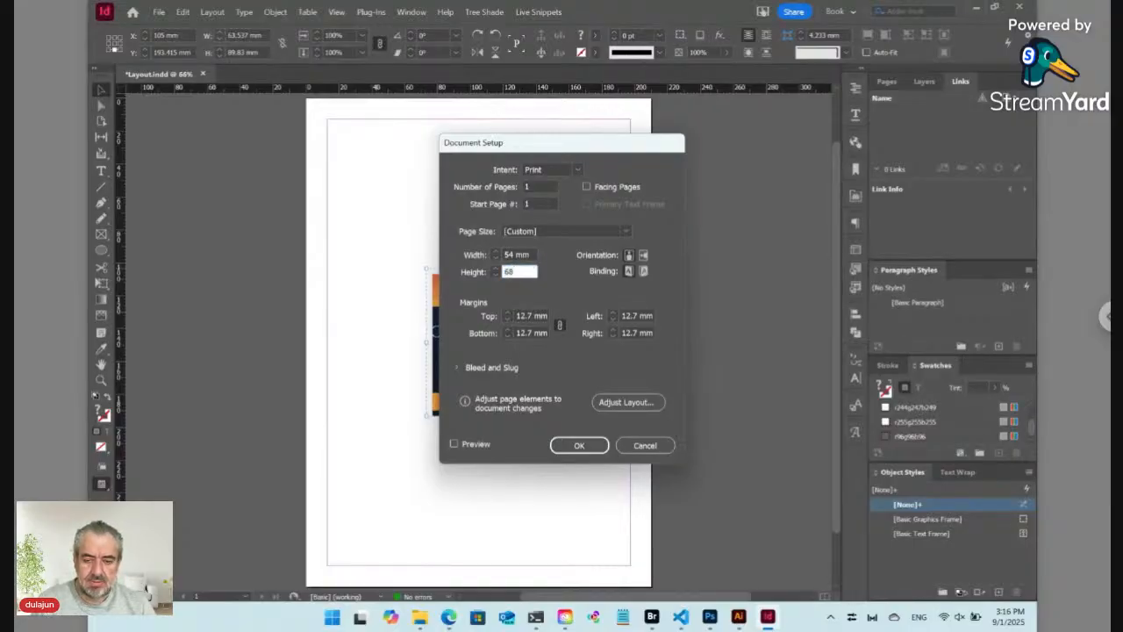
{"action": "left_click", "coordinate": [590, 445]}
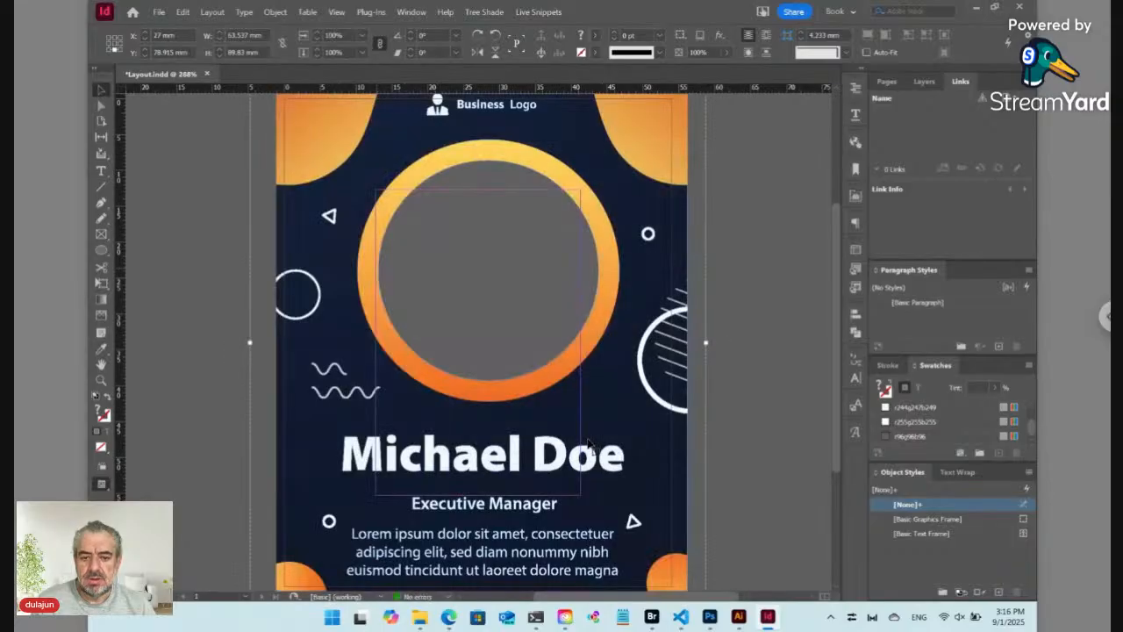
Step: Preview the pasted card against the page trim and shrink it proportionally toward the page size
{"action": "key", "text": "ctrl+minus"}
{"action": "key", "text": "ctrl+minus"}
{"action": "key", "text": "ctrl+minus"}
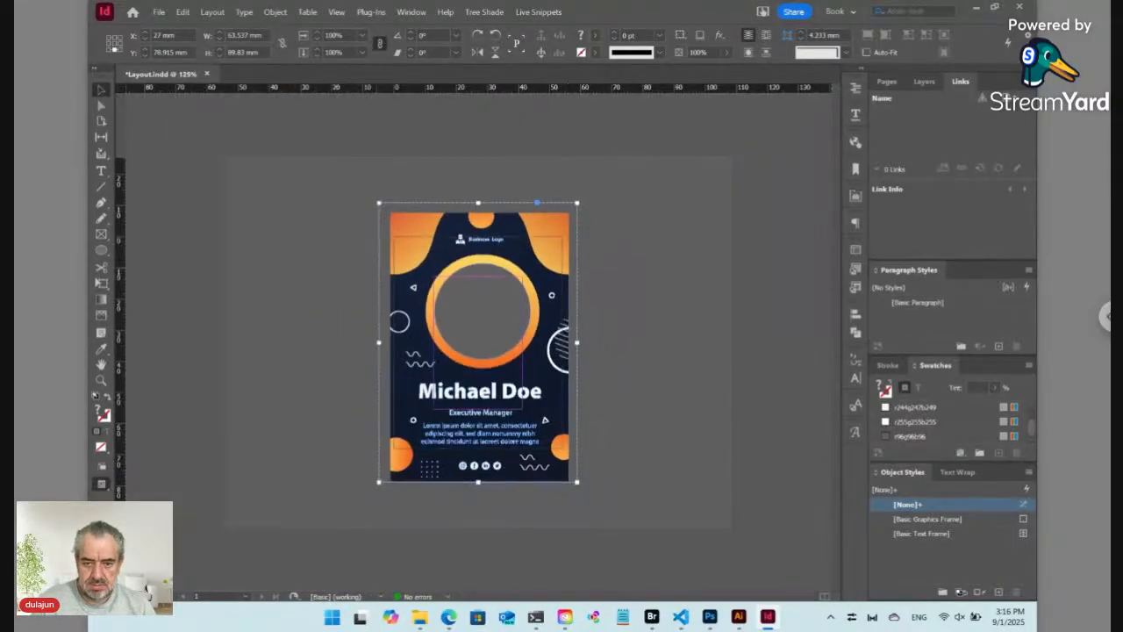
{"action": "key", "text": "ctrl+shift+a"}
{"action": "key", "text": "w"}
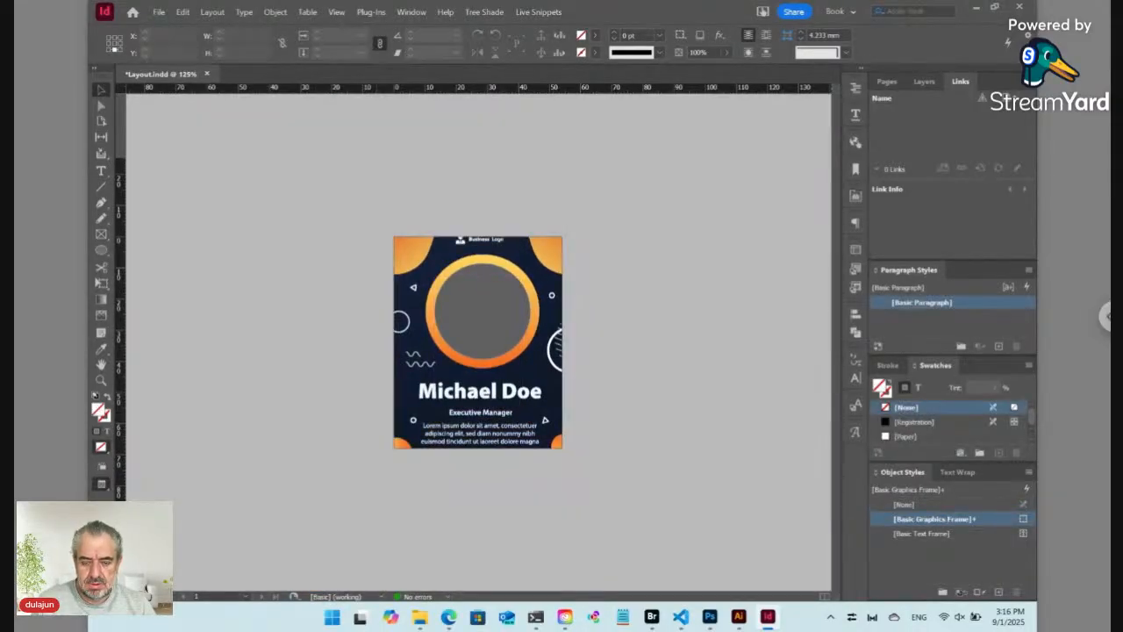
{"action": "key", "text": "w"}
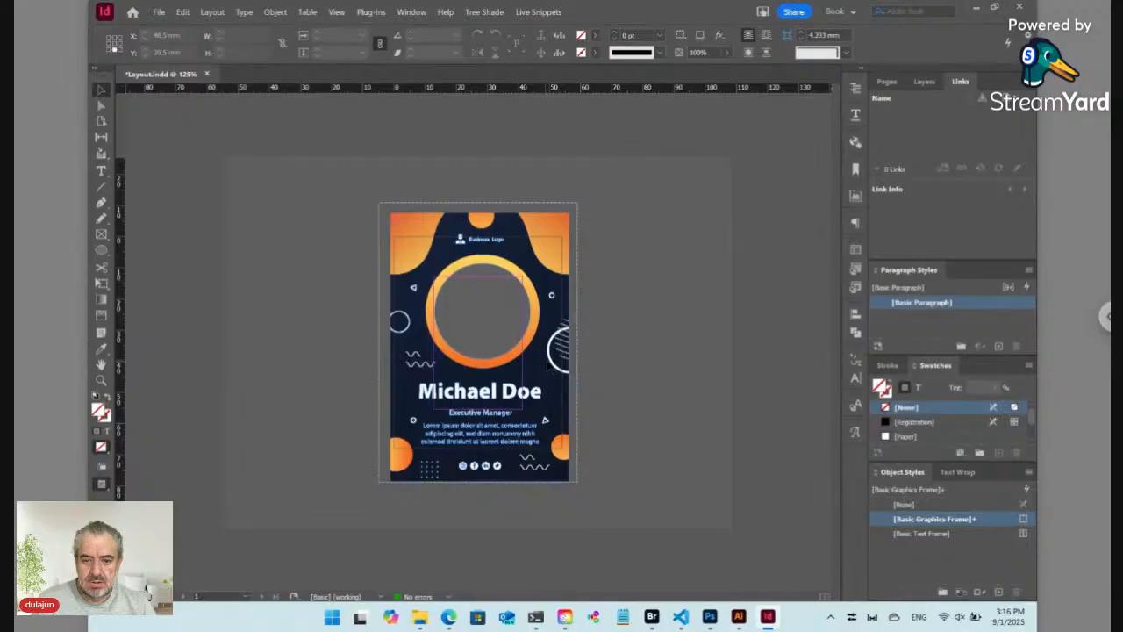
{"action": "left_click", "coordinate": [549, 367]}
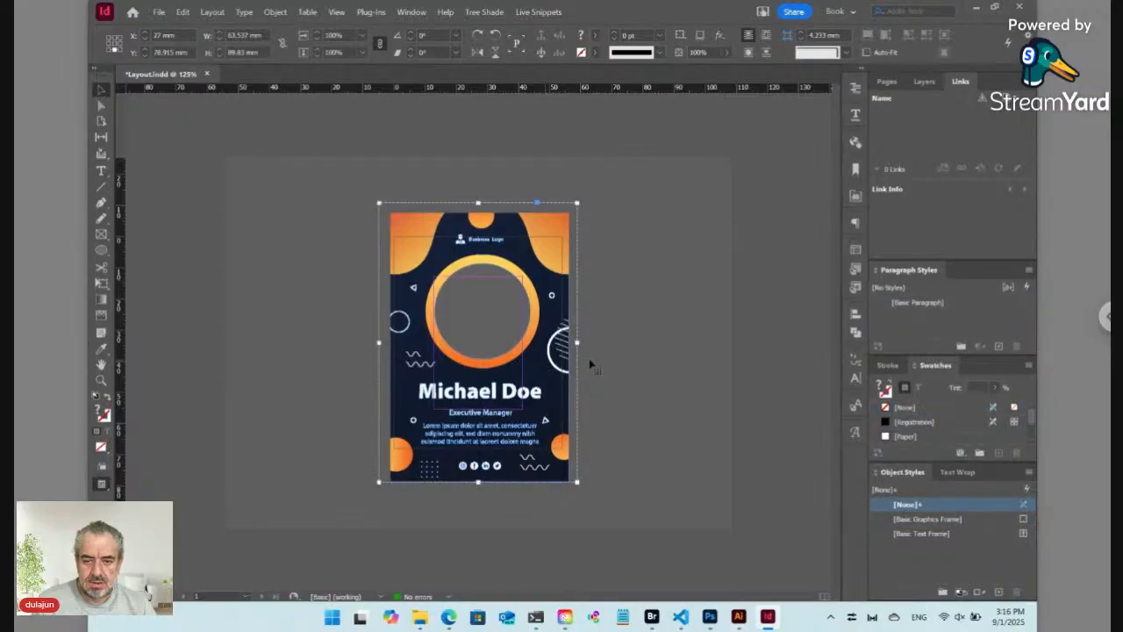
{"action": "left_click_drag", "start_coordinate": [577, 343], "coordinate": [571, 344]}
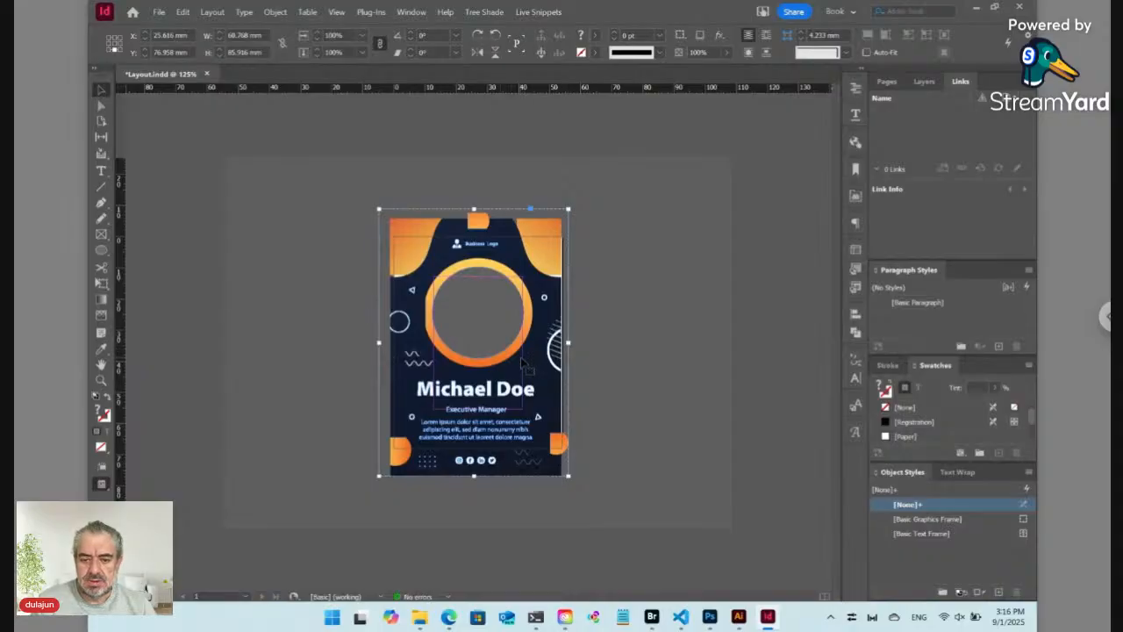
Step: Scale the card to 90% and nudge it until it sits centred on the page at X 25.846 mm
{"action": "key", "text": "Right"}
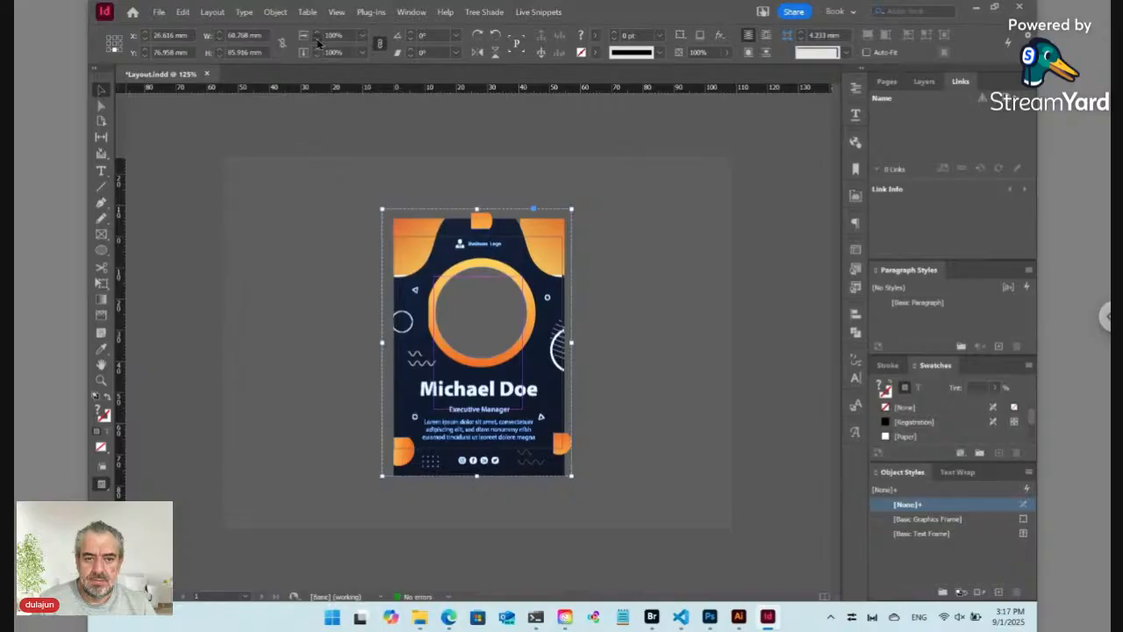
{"action": "left_click", "coordinate": [317, 41], "text": "shift"}
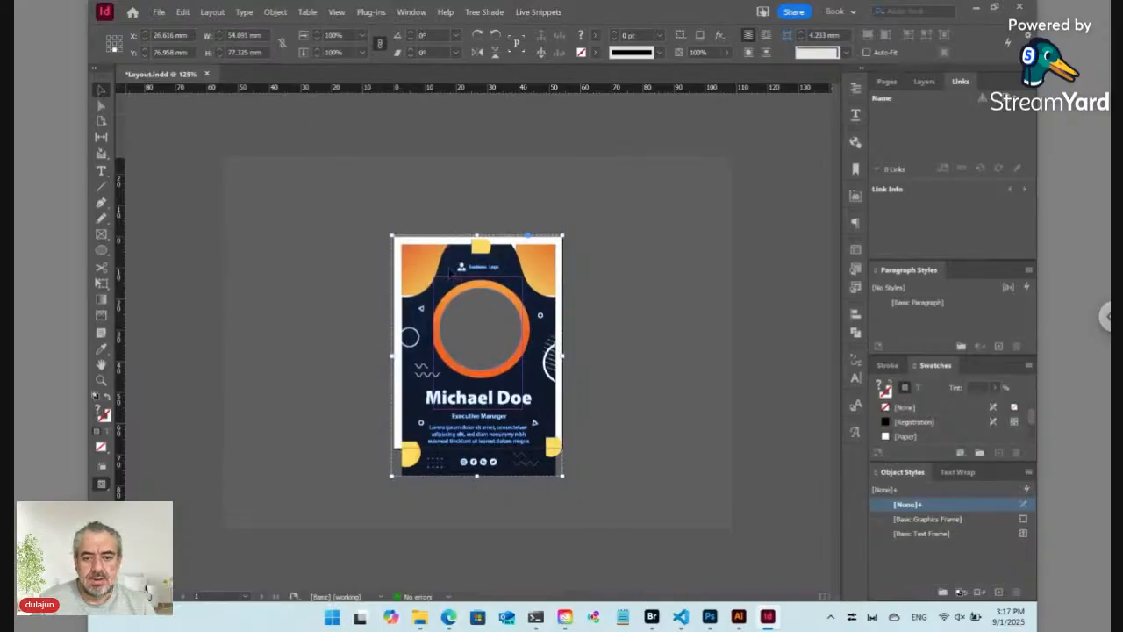
{"action": "left_click_drag", "start_coordinate": [454, 278], "coordinate": [436, 265]}
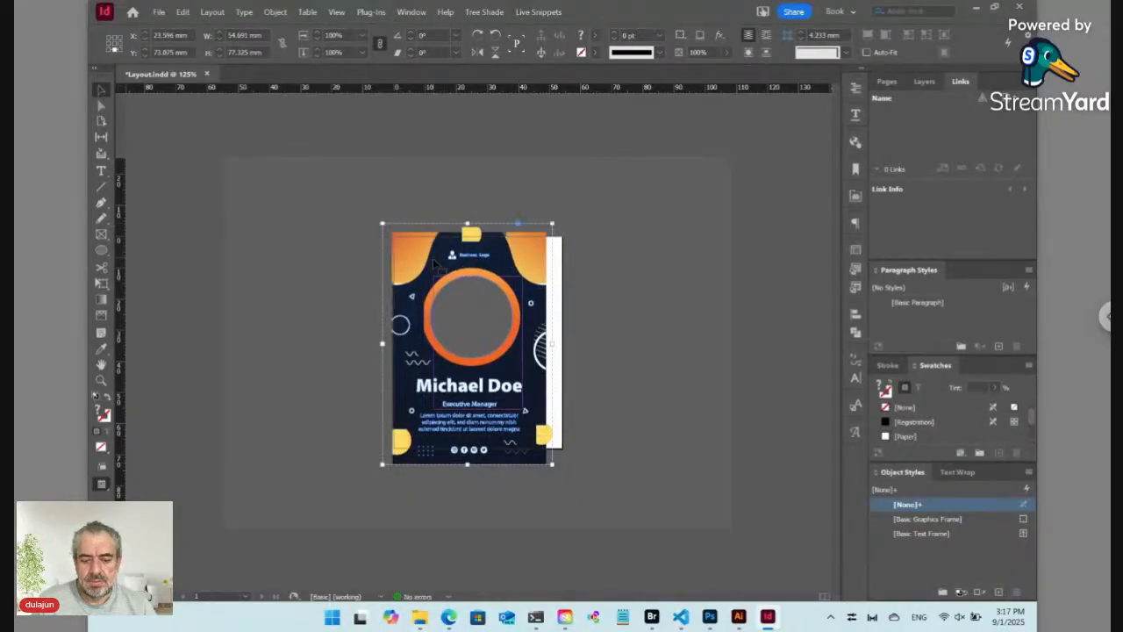
{"action": "key", "text": "Right"}
{"action": "key", "text": "Right"}
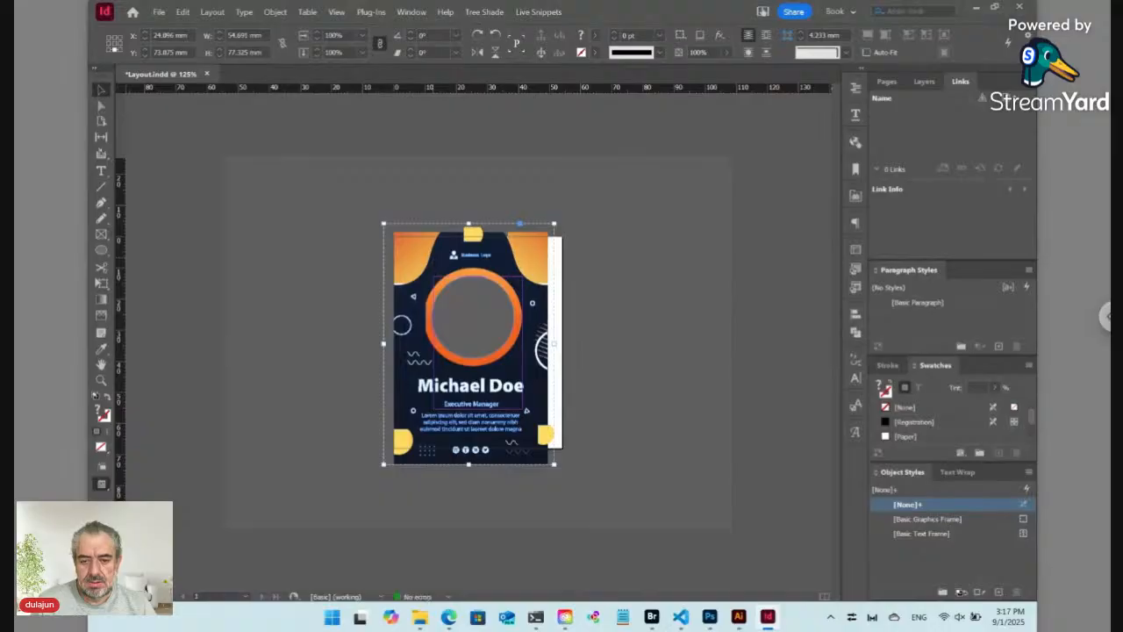
{"action": "key", "text": "Right"}
{"action": "key", "text": "Right"}
{"action": "key", "text": "Right"}
{"action": "key", "text": "Right"}
{"action": "key", "text": "Right"}
{"action": "key", "text": "Right"}
{"action": "key", "text": "Right"}
{"action": "key", "text": "Right"}
{"action": "key", "text": "Right"}
{"action": "key", "text": "Right"}
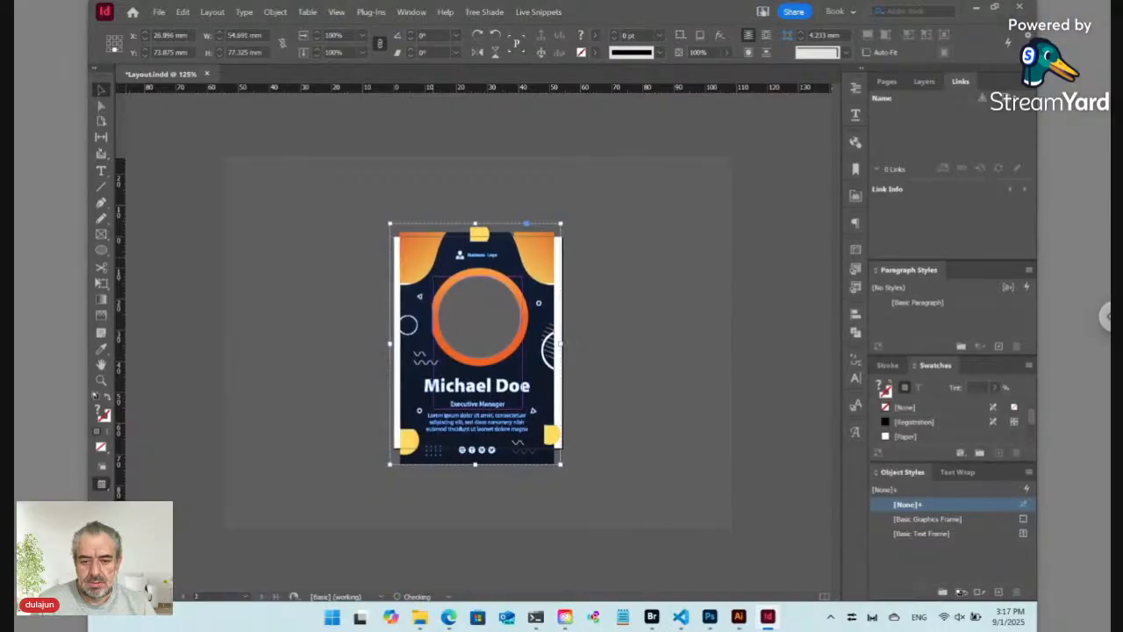
{"action": "key", "text": "Right"}
{"action": "key", "text": "Right"}
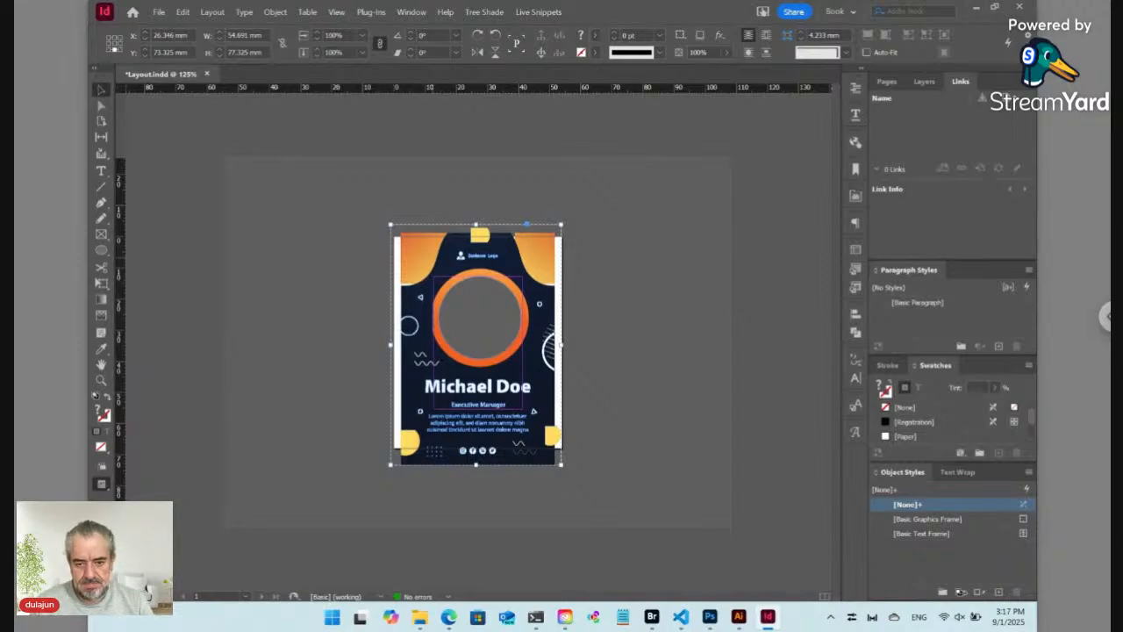
{"action": "key", "text": "Left"}
{"action": "key", "text": "Left"}
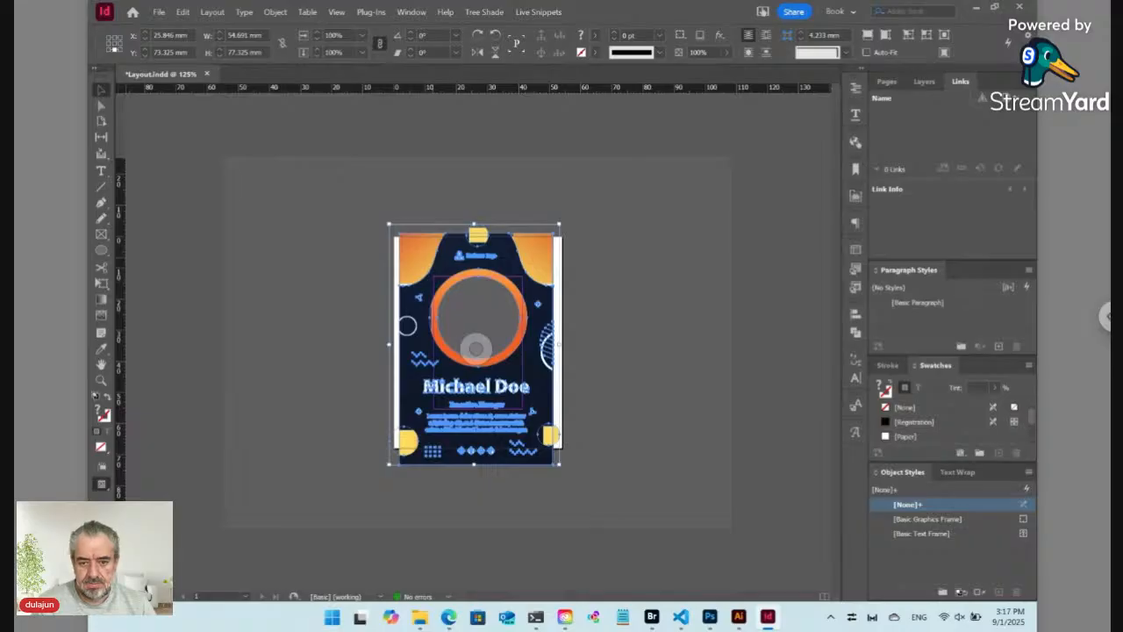
{"action": "key", "text": "ctrl+shift+a"}
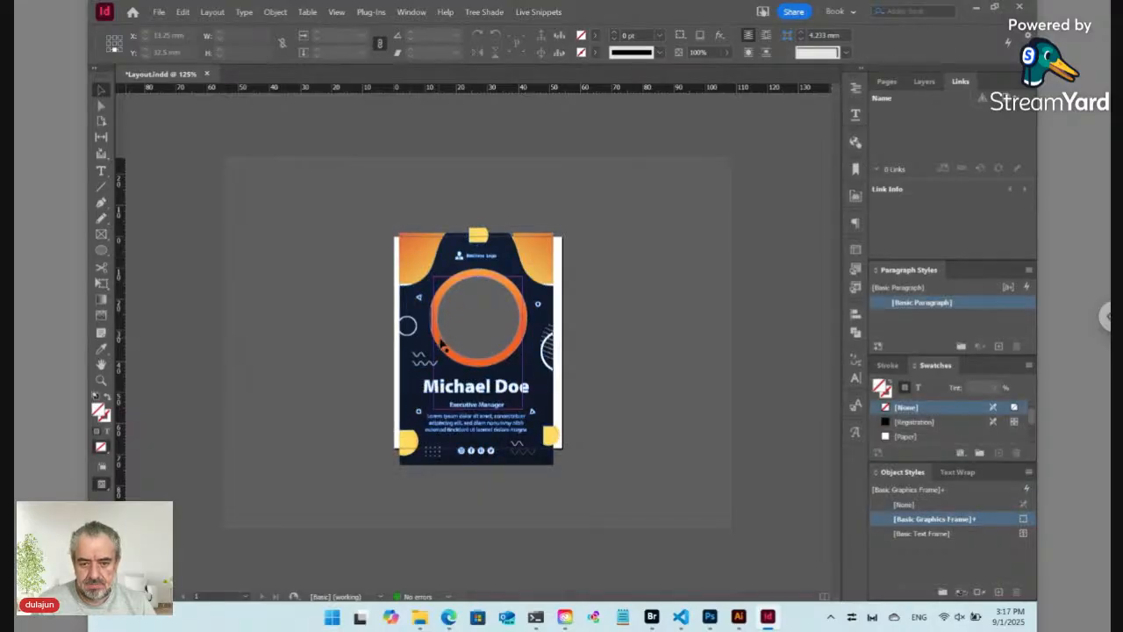
Step: Zoom in on the photo ring area and try widening the dark shape, then undo it
{"action": "left_click", "coordinate": [442, 344]}
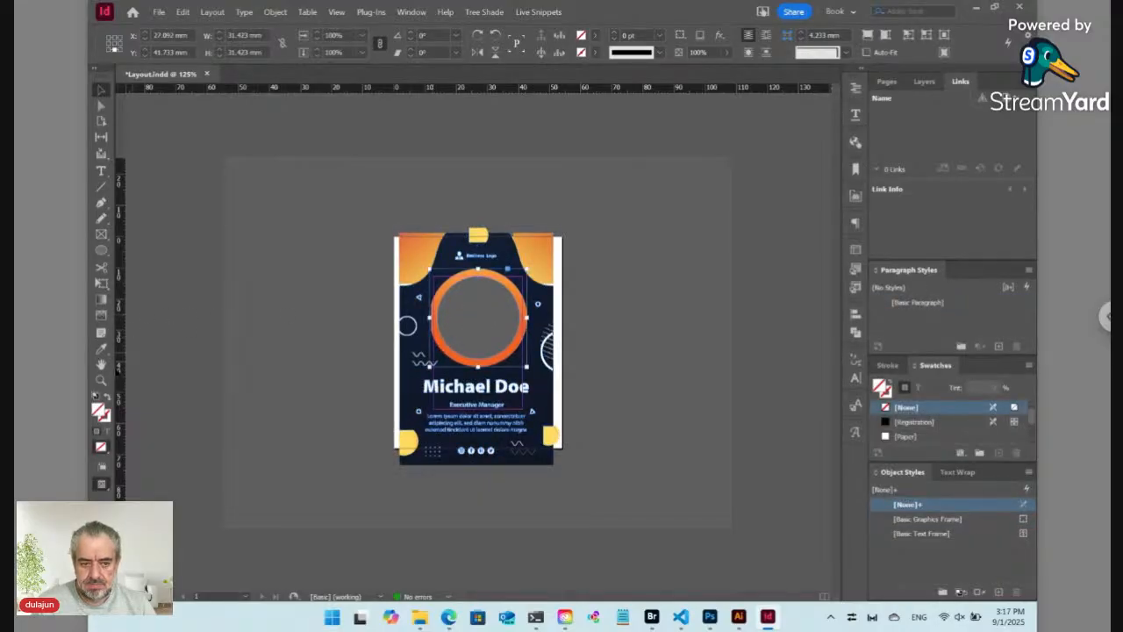
{"action": "key", "text": "z"}
{"action": "left_click_drag", "start_coordinate": [396, 278], "coordinate": [459, 350]}
{"action": "key", "text": "a"}
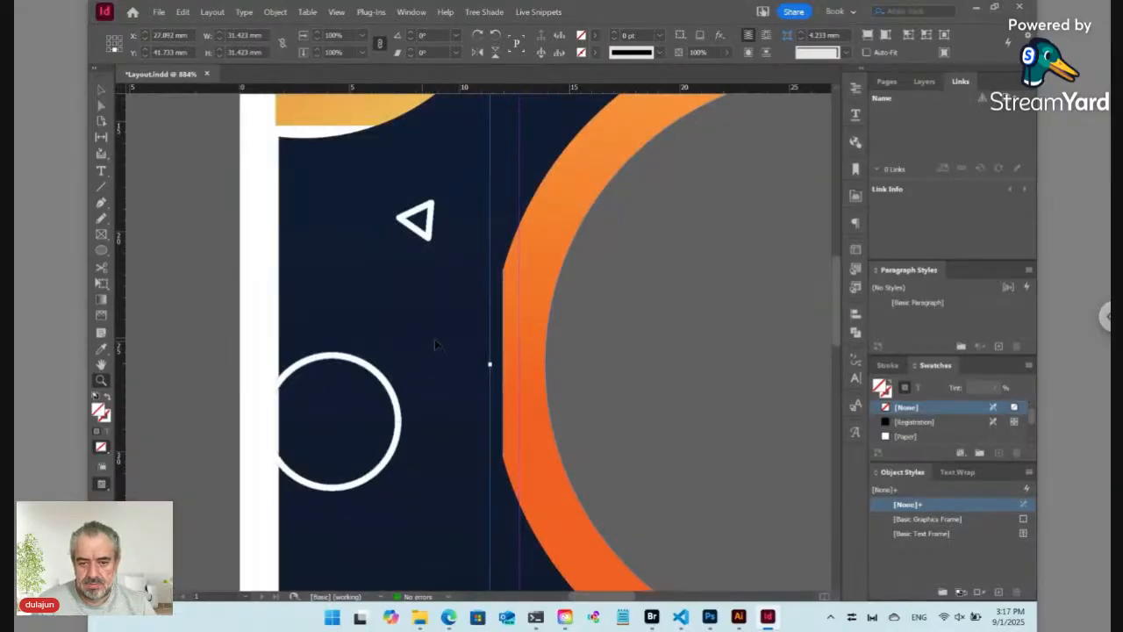
{"action": "left_click", "coordinate": [514, 349]}
{"action": "left_click", "coordinate": [515, 350]}
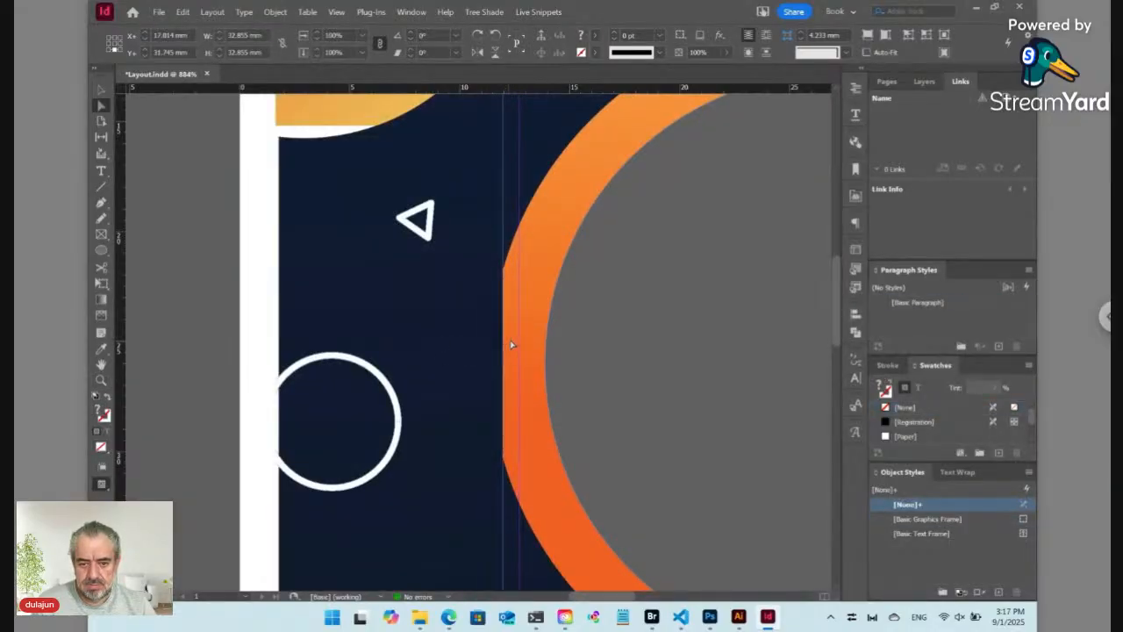
{"action": "left_click_drag", "start_coordinate": [514, 347], "coordinate": [529, 345]}
{"action": "key", "text": "ctrl+z"}
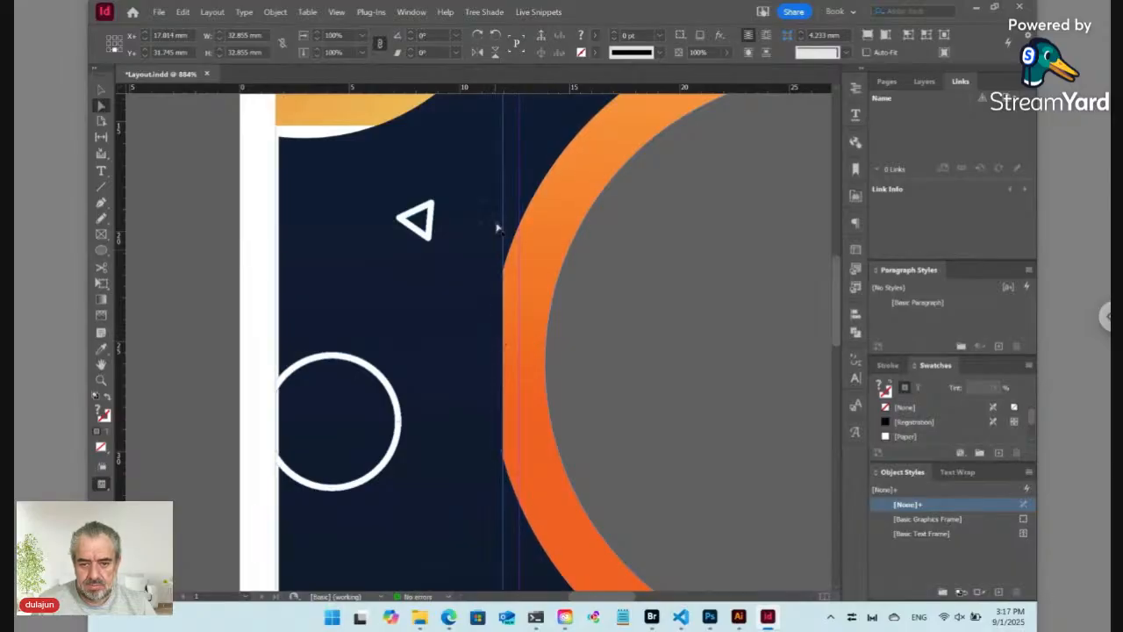
Step: Shift the orange photo ring frame left, then select the dark navy background shape instead of the grey circle
{"action": "left_click_drag", "start_coordinate": [506, 222], "coordinate": [478, 221]}
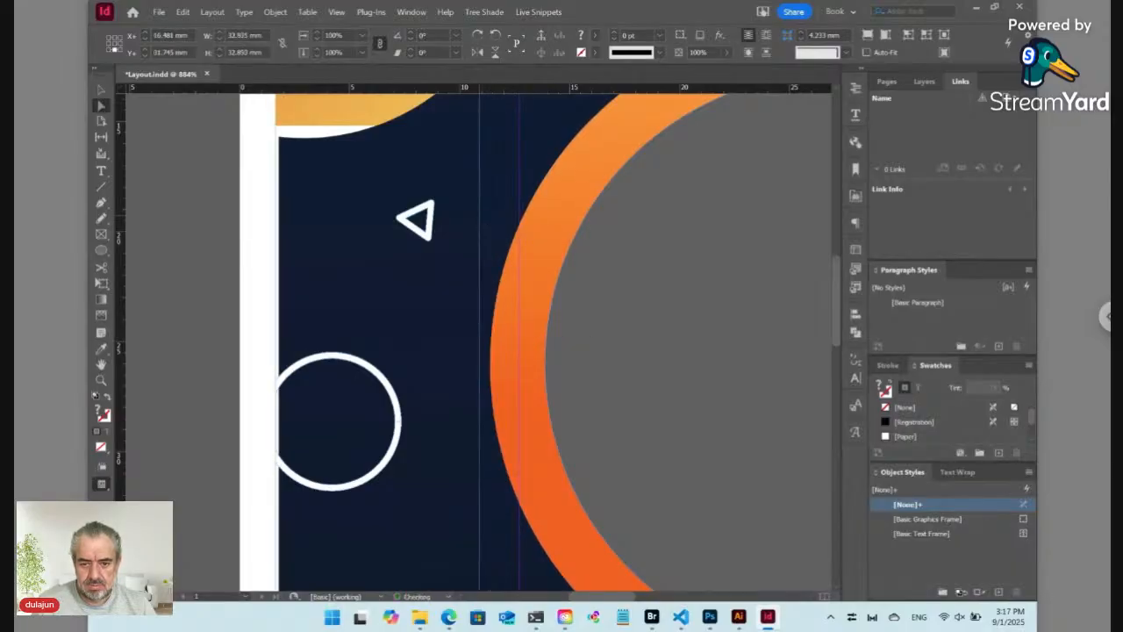
{"action": "key", "text": "ctrl+0"}
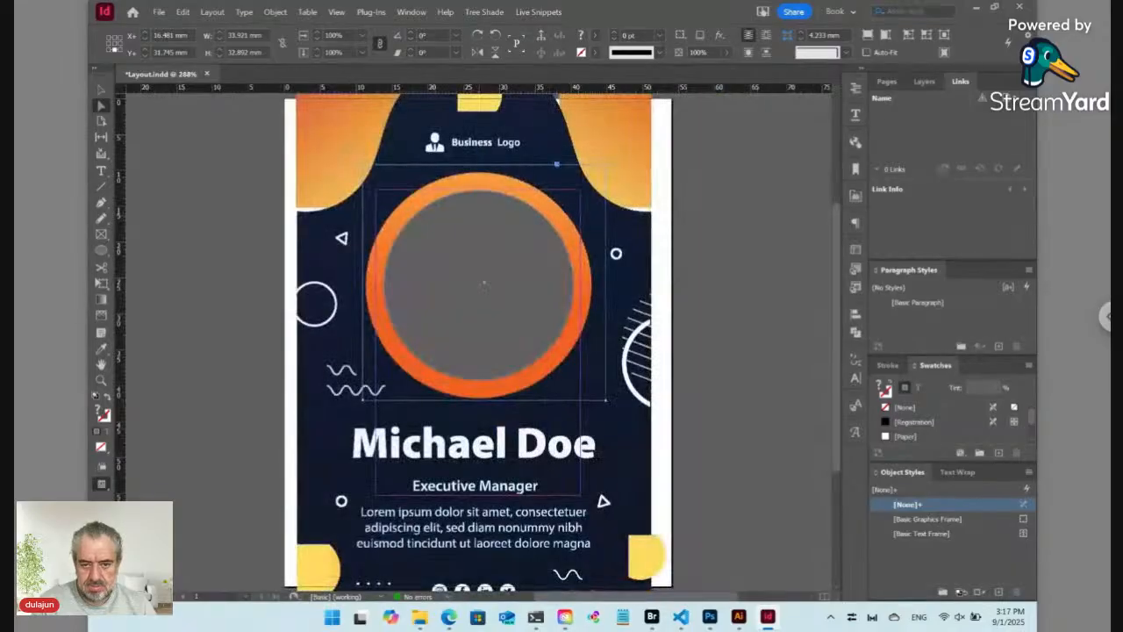
{"action": "double_click", "coordinate": [481, 241]}
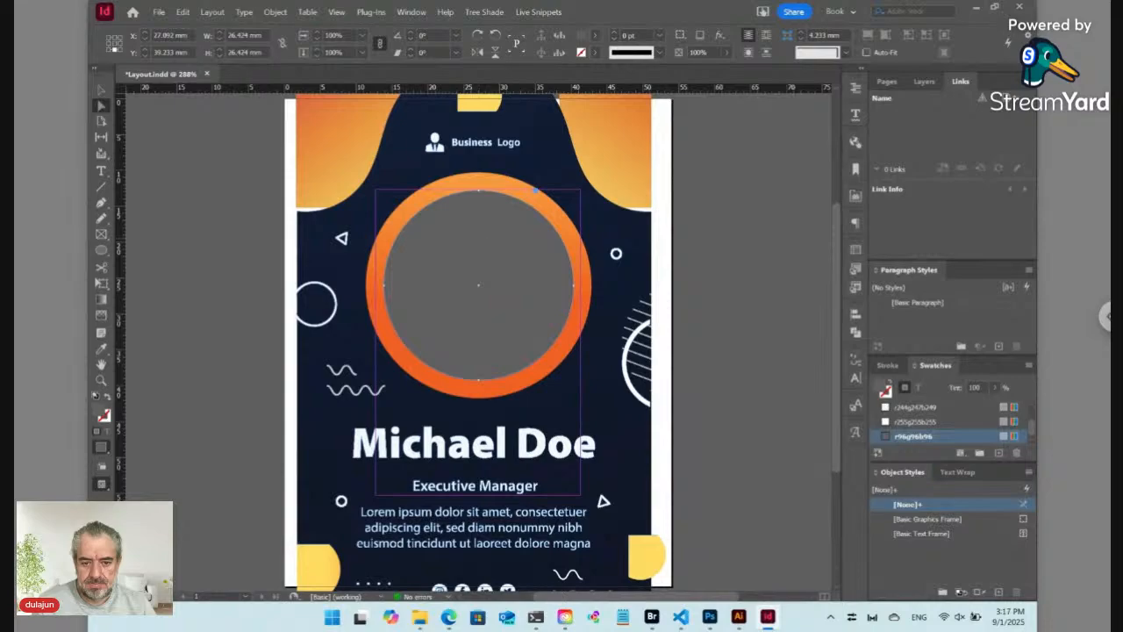
{"action": "left_click", "coordinate": [313, 271]}
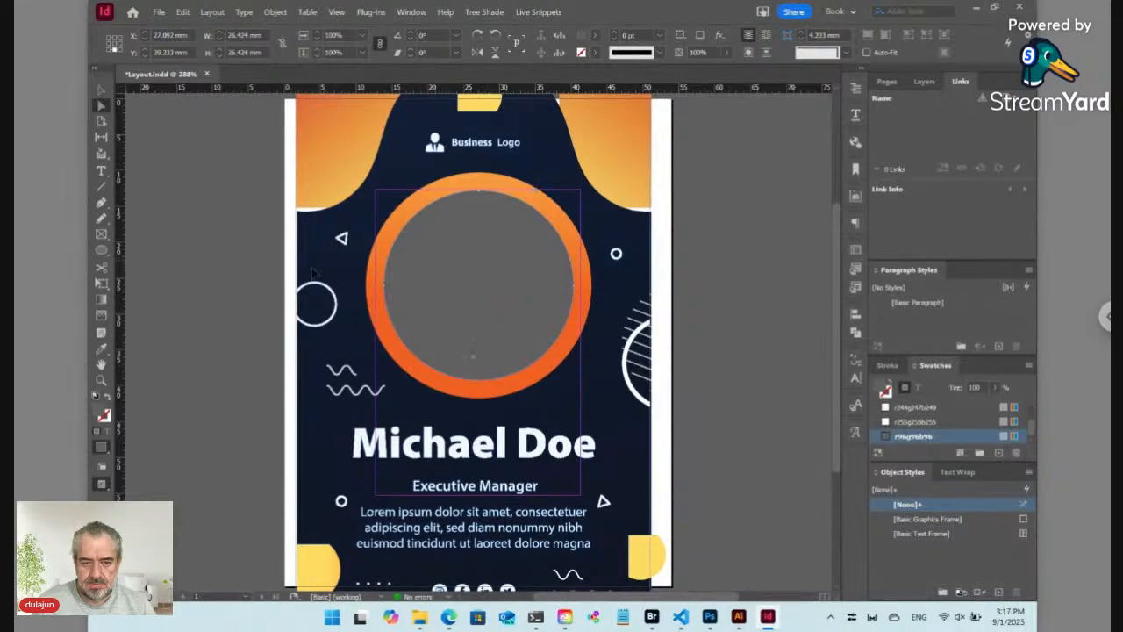
{"action": "key", "text": "ctrl+minus"}
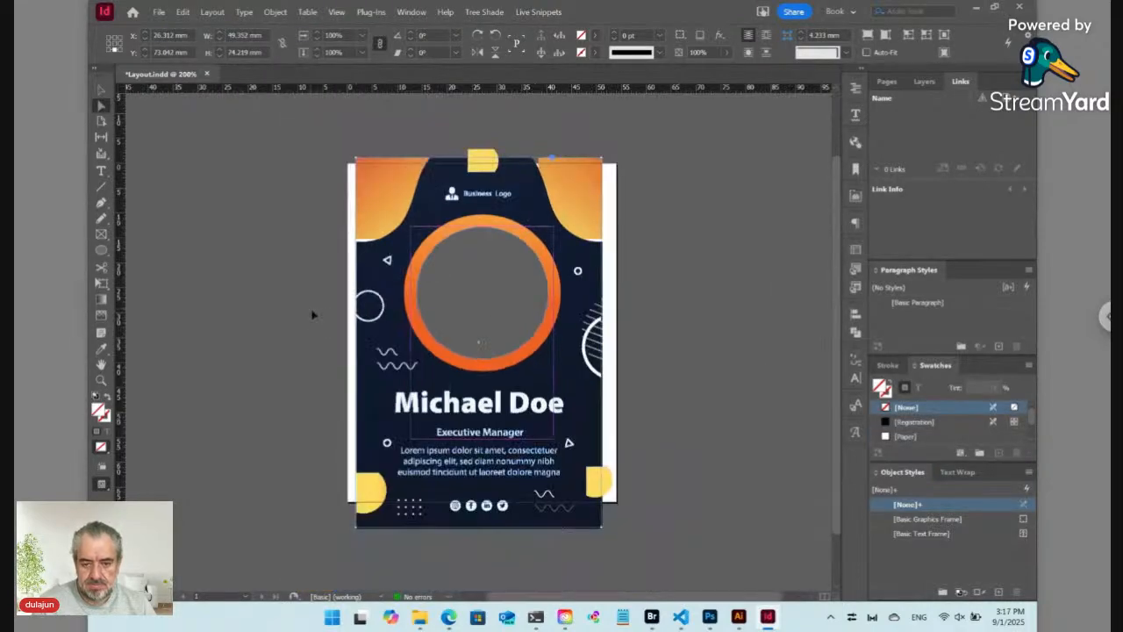
{"action": "key", "text": "v"}
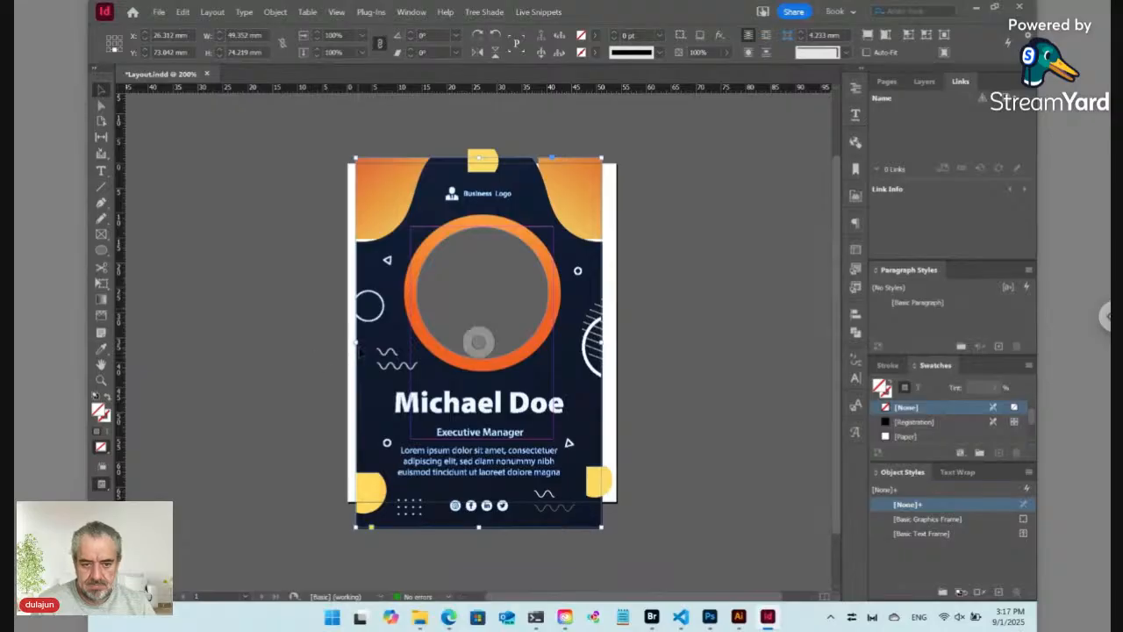
{"action": "left_click_drag", "start_coordinate": [355, 343], "coordinate": [336, 341]}
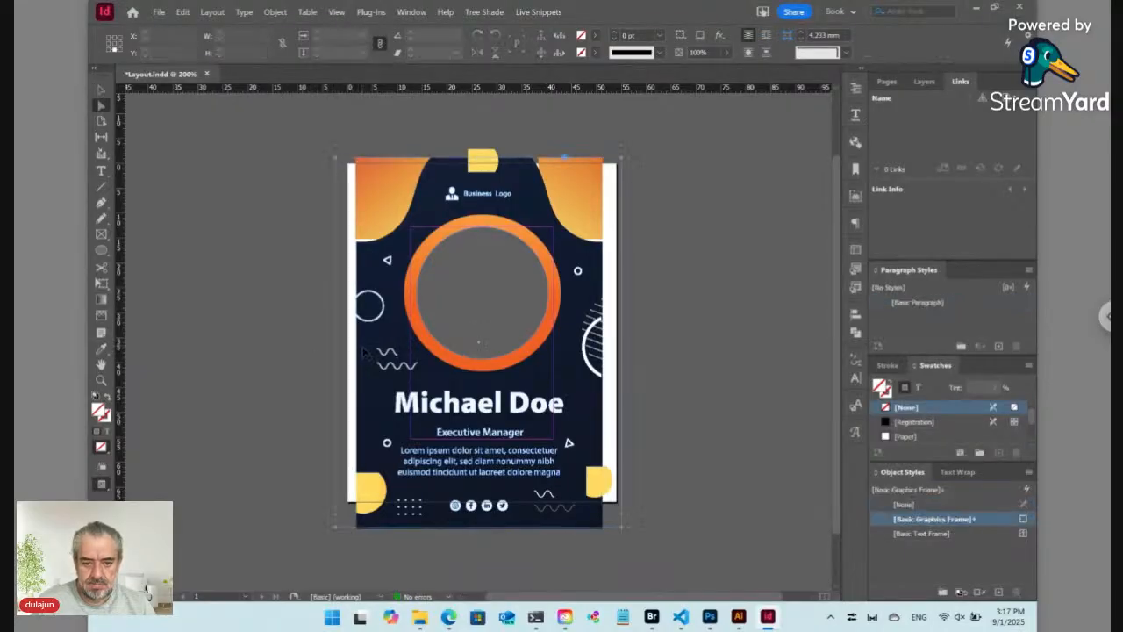
{"action": "key", "text": "a"}
{"action": "key", "text": "v"}
{"action": "left_click_drag", "start_coordinate": [364, 350], "coordinate": [342, 349]}
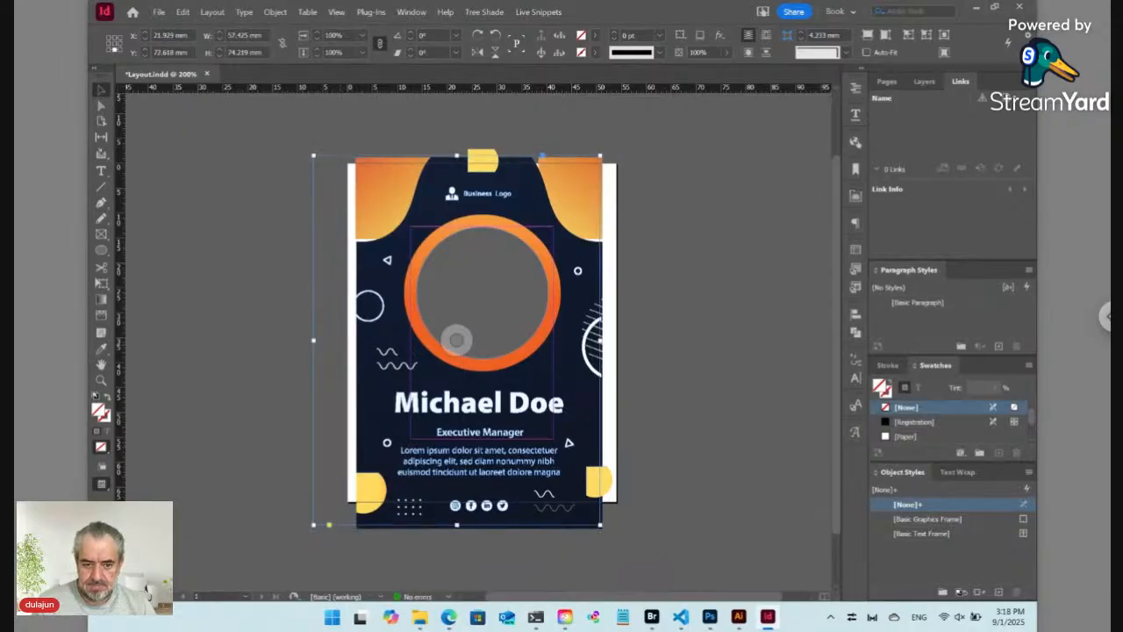
{"action": "key", "text": "Delete"}
{"action": "key", "text": "ctrl+z"}
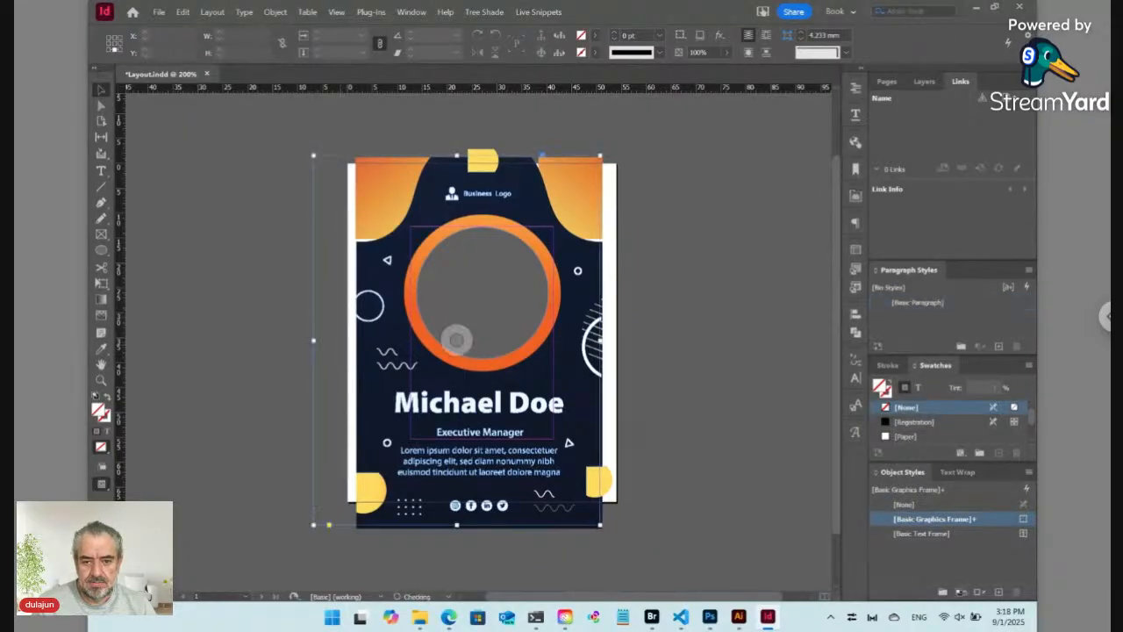
{"action": "key", "text": "Delete"}
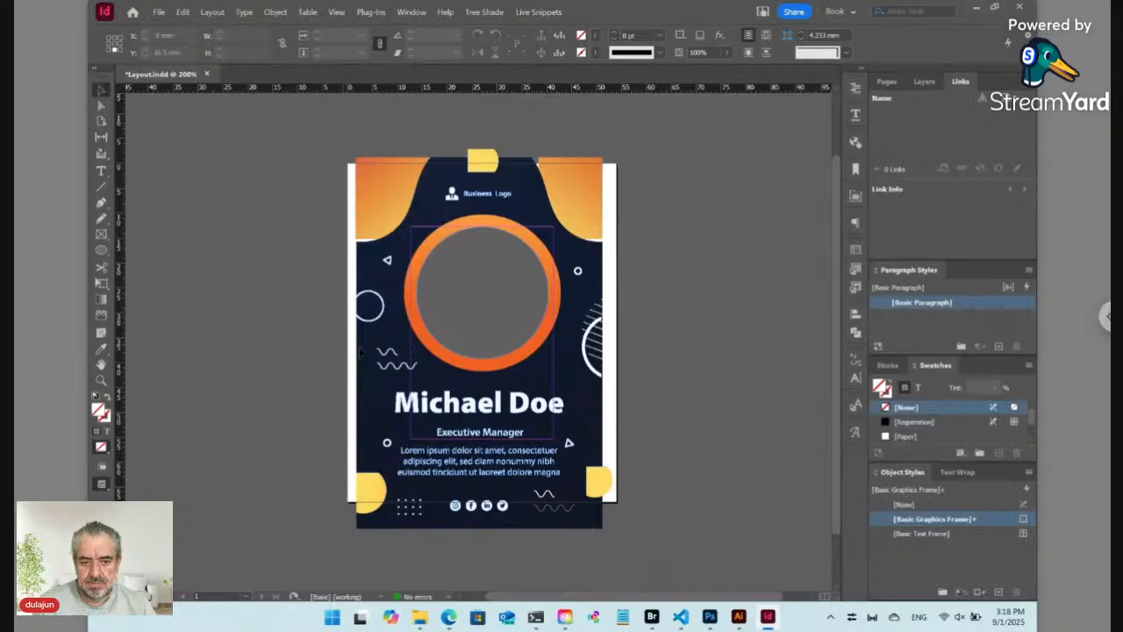
{"action": "key", "text": "a"}
{"action": "left_click", "coordinate": [363, 352]}
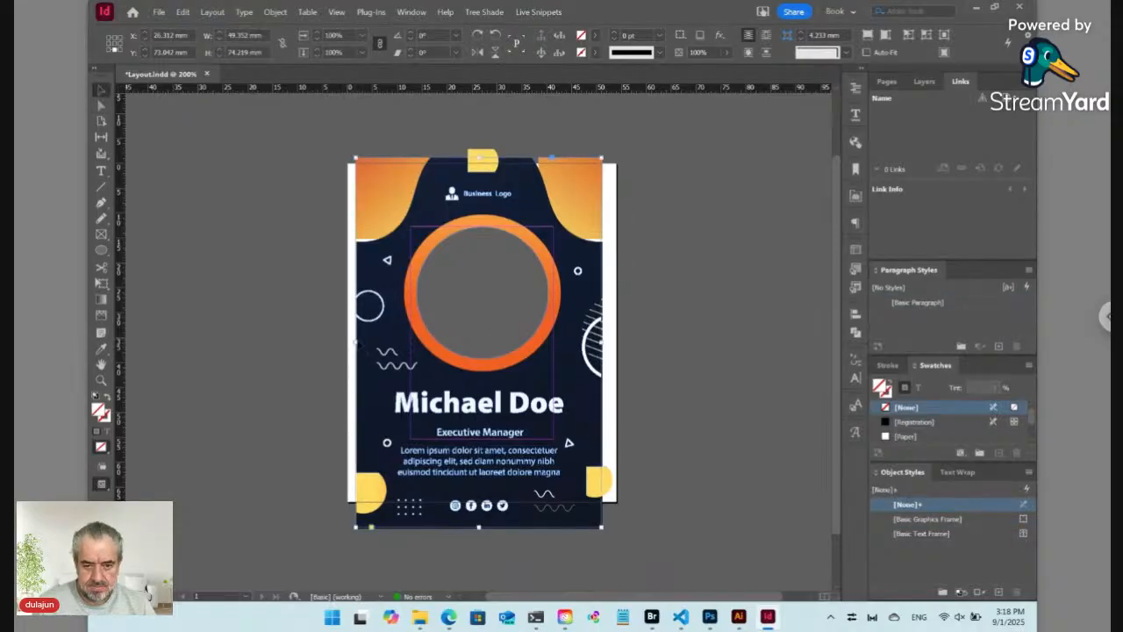
{"action": "key", "text": "v"}
{"action": "left_click_drag", "start_coordinate": [349, 344], "coordinate": [331, 343]}
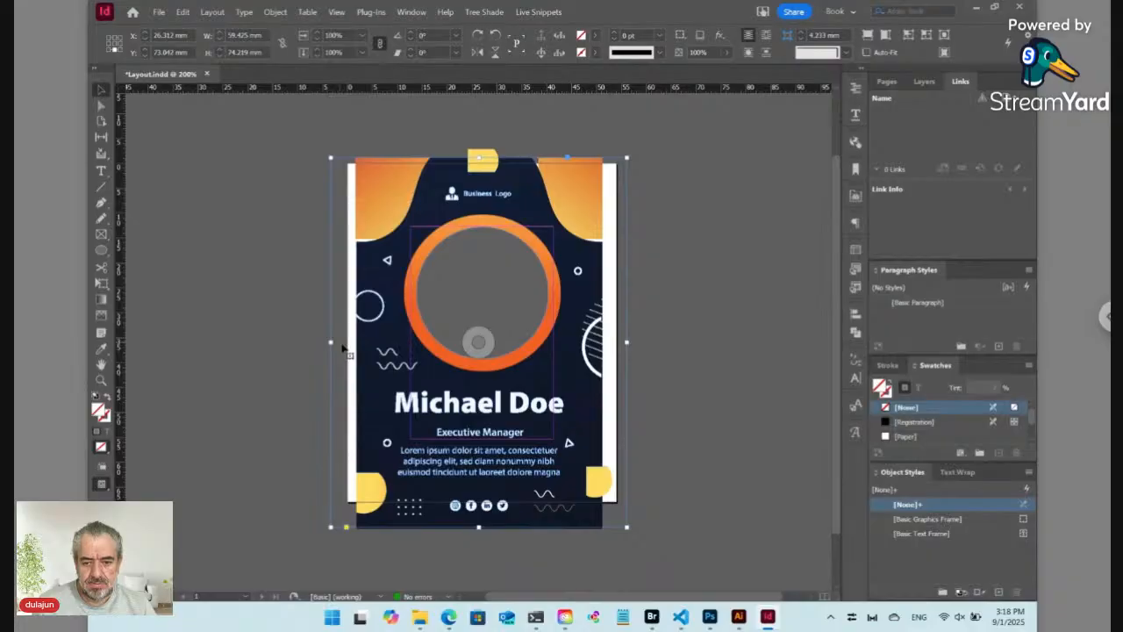
{"action": "key", "text": "Delete"}
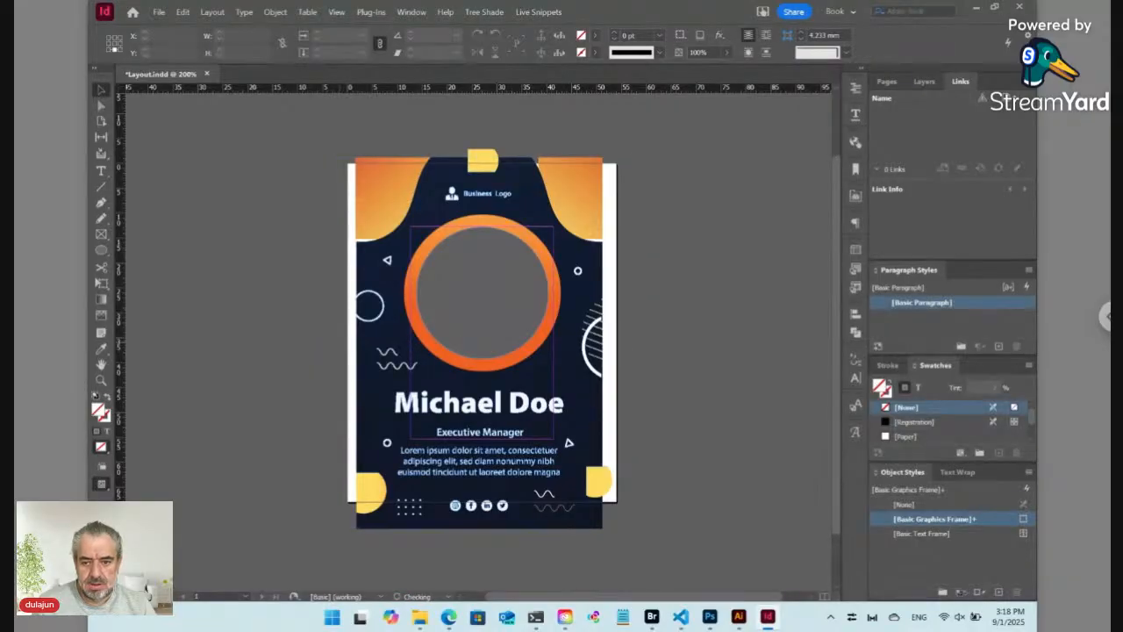
{"action": "key", "text": "ctrl+z"}
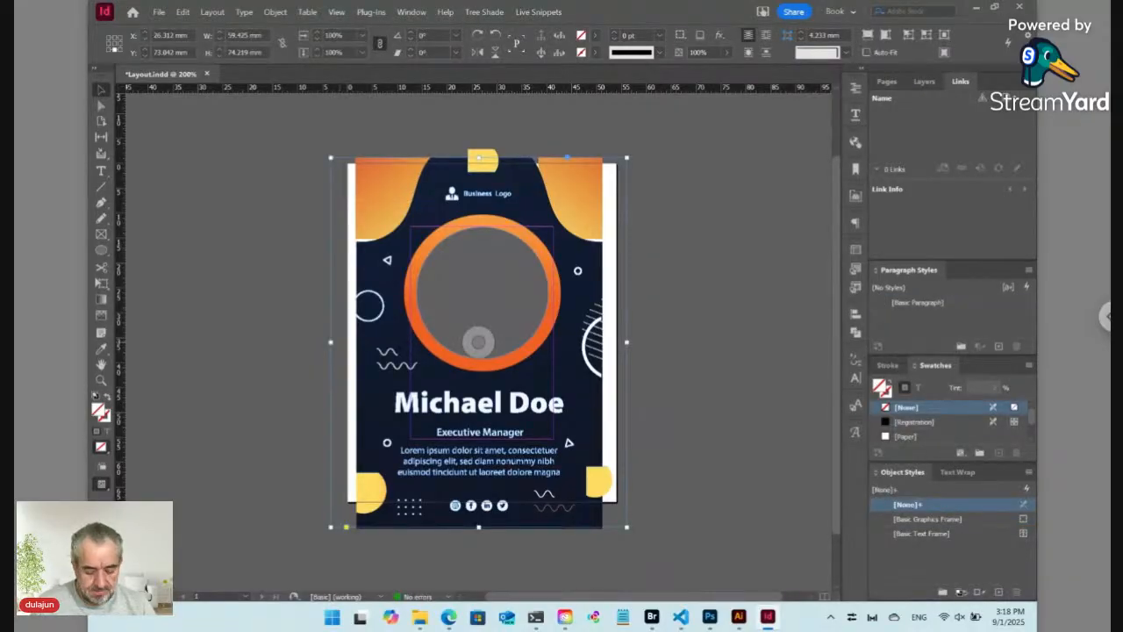
{"action": "key", "text": "ctrl+alt+c"}
{"action": "key", "text": "ctrl+z"}
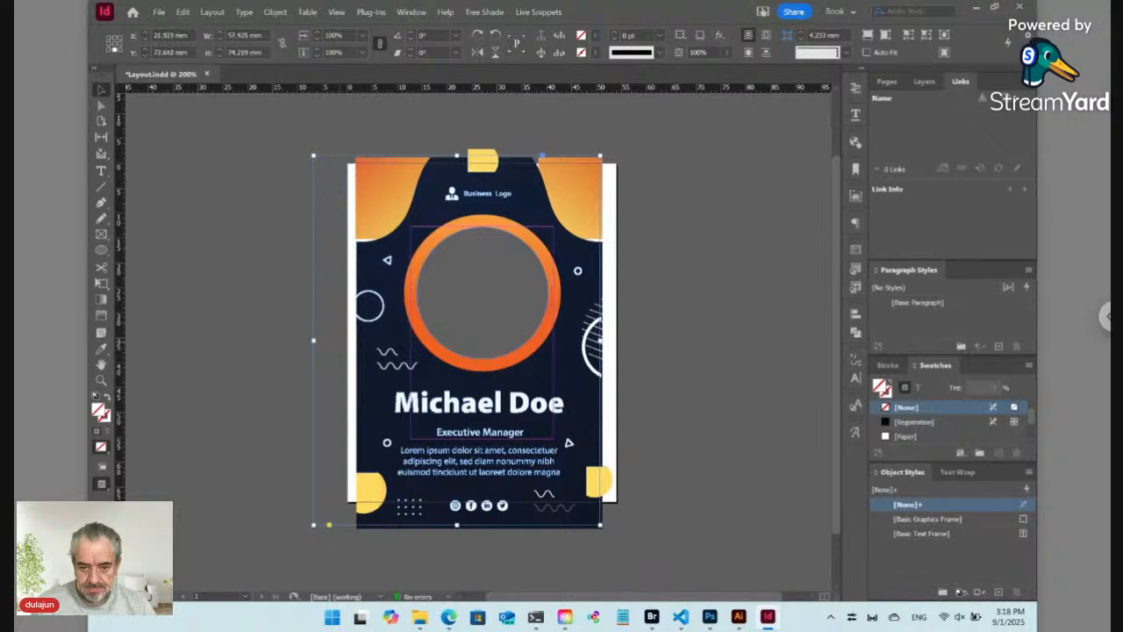
{"action": "key", "text": "ctrl+z"}
{"action": "key", "text": "ctrl+alt+c"}
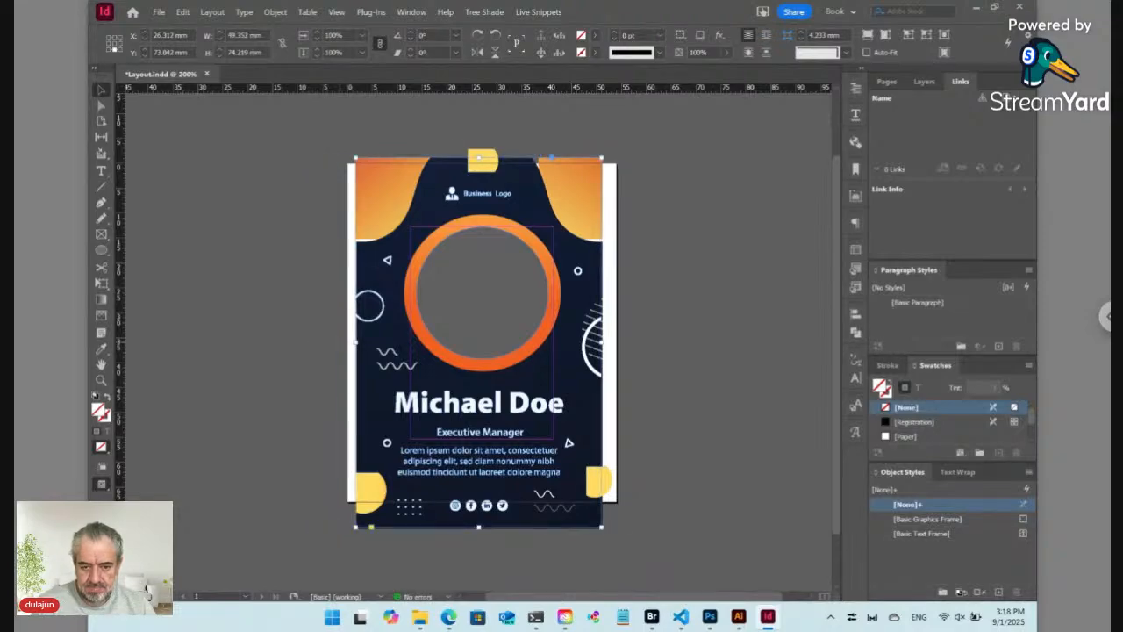
{"action": "key", "text": "ctrl+z"}
{"action": "key", "text": "ctrl+z"}
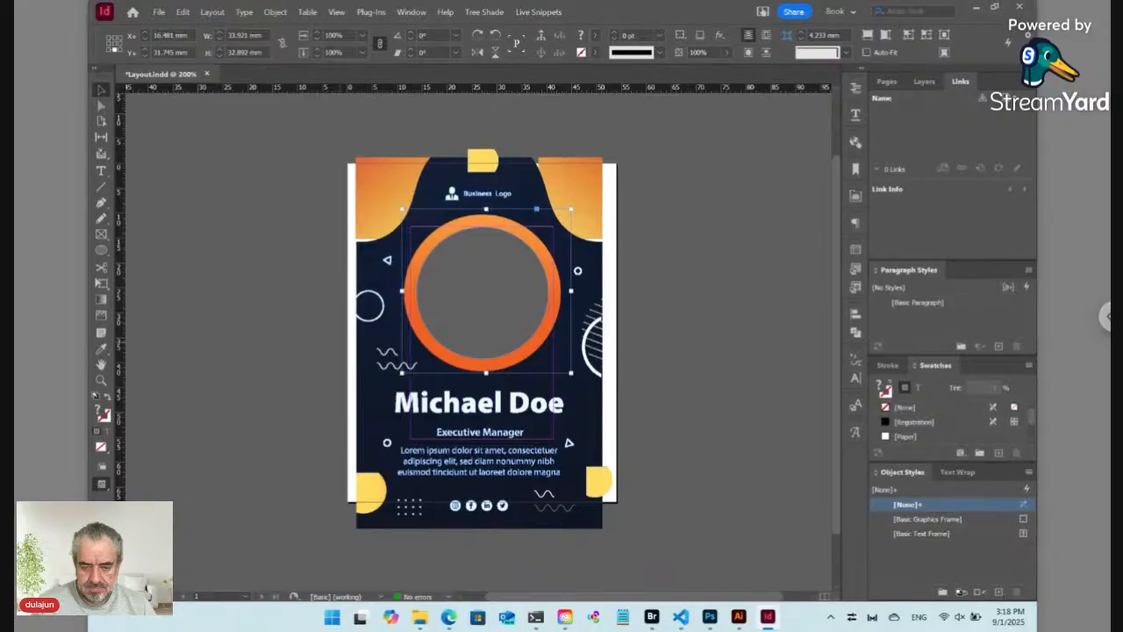
{"action": "key", "text": "ctrl+z"}
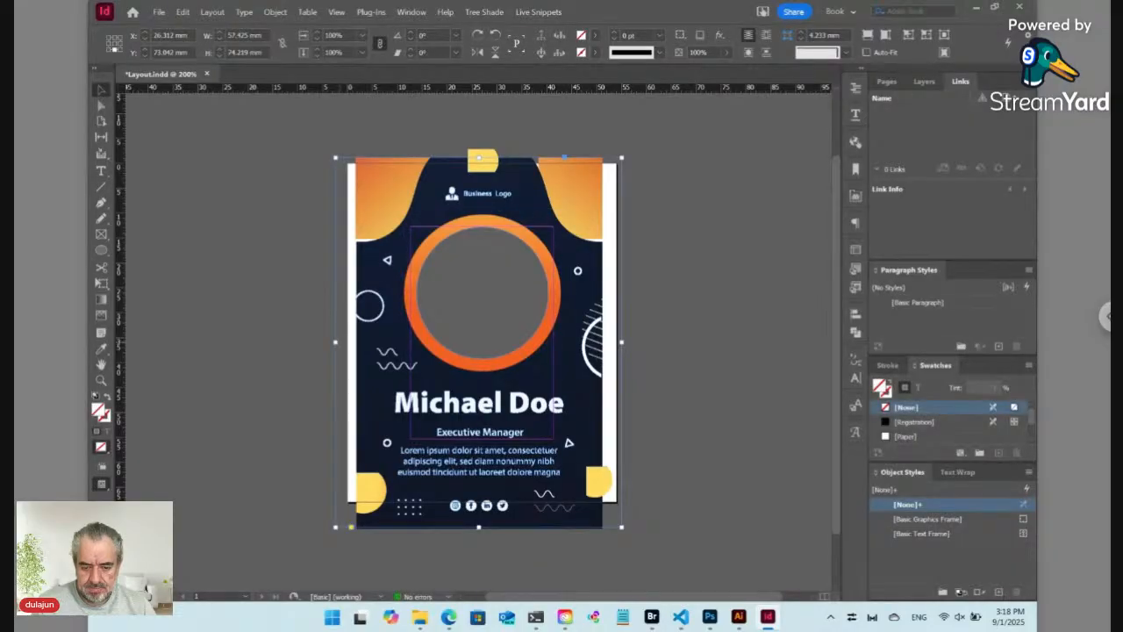
{"action": "key", "text": "ctrl+shift+a"}
{"action": "key", "text": "a"}
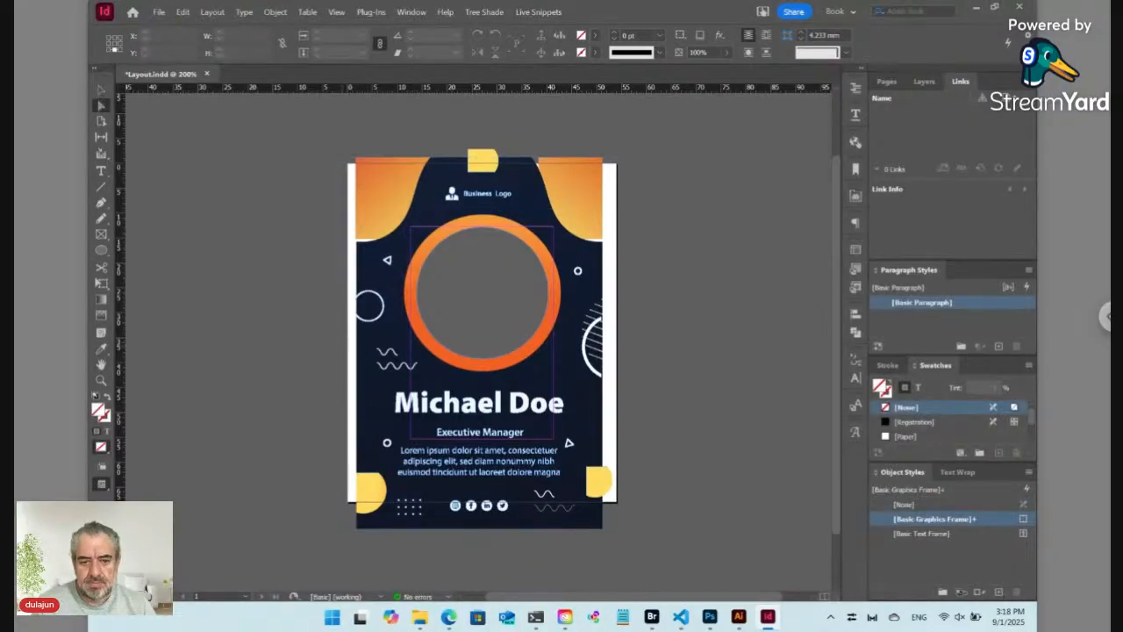
{"action": "left_click", "coordinate": [359, 372]}
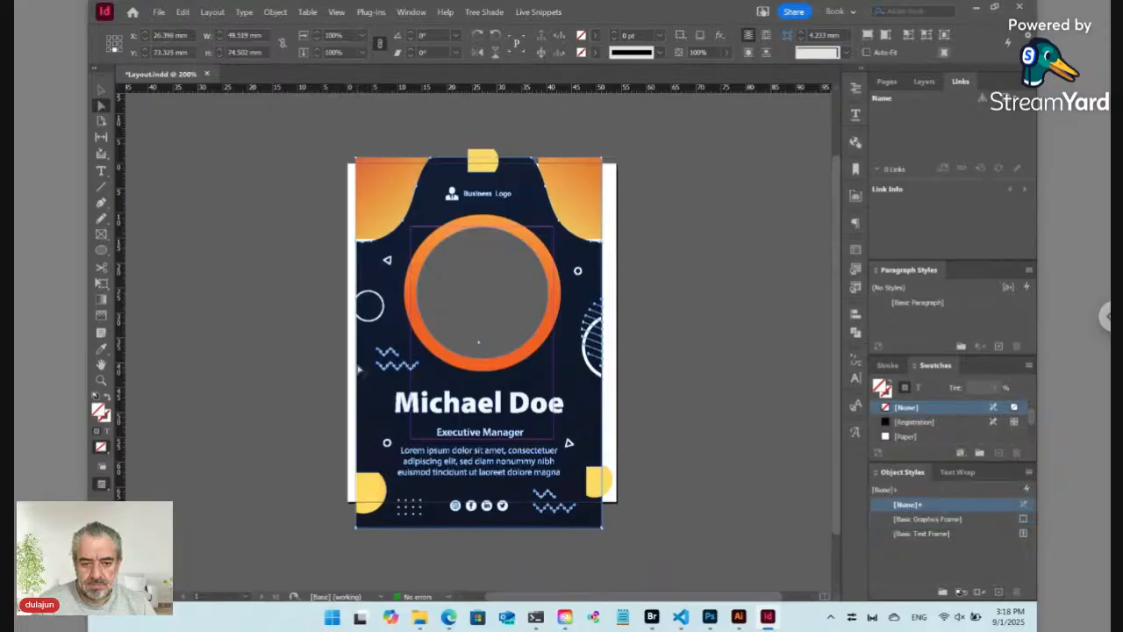
Step: Shift the dark background toward the left edge and pick through the stacked frames to delete the navy background
{"action": "left_click_drag", "start_coordinate": [358, 369], "coordinate": [338, 368]}
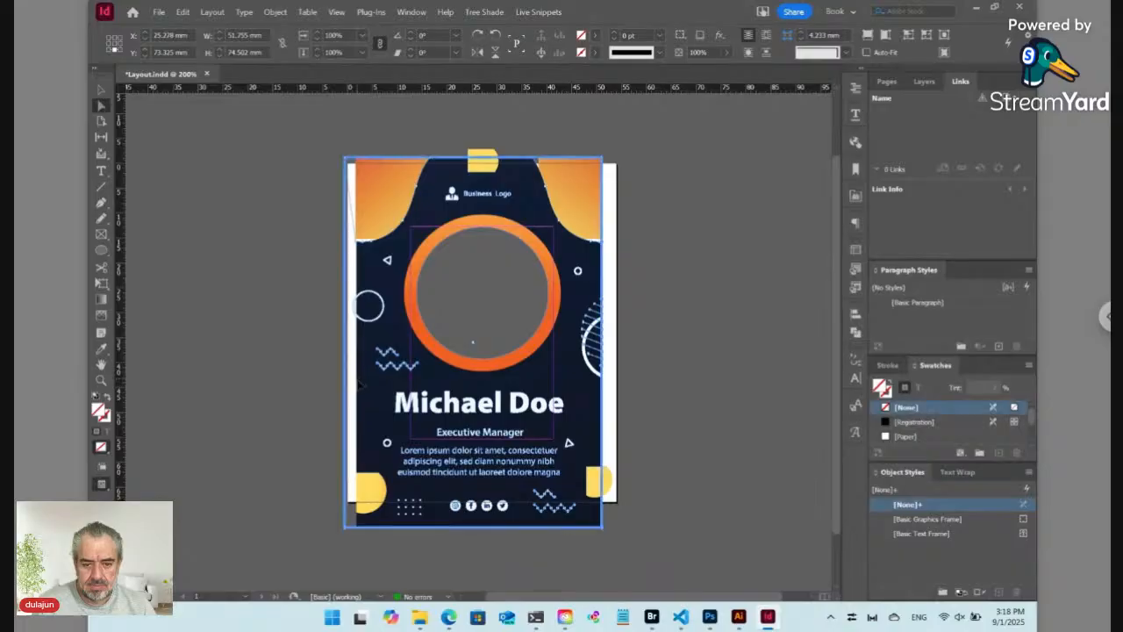
{"action": "left_click", "coordinate": [358, 383]}
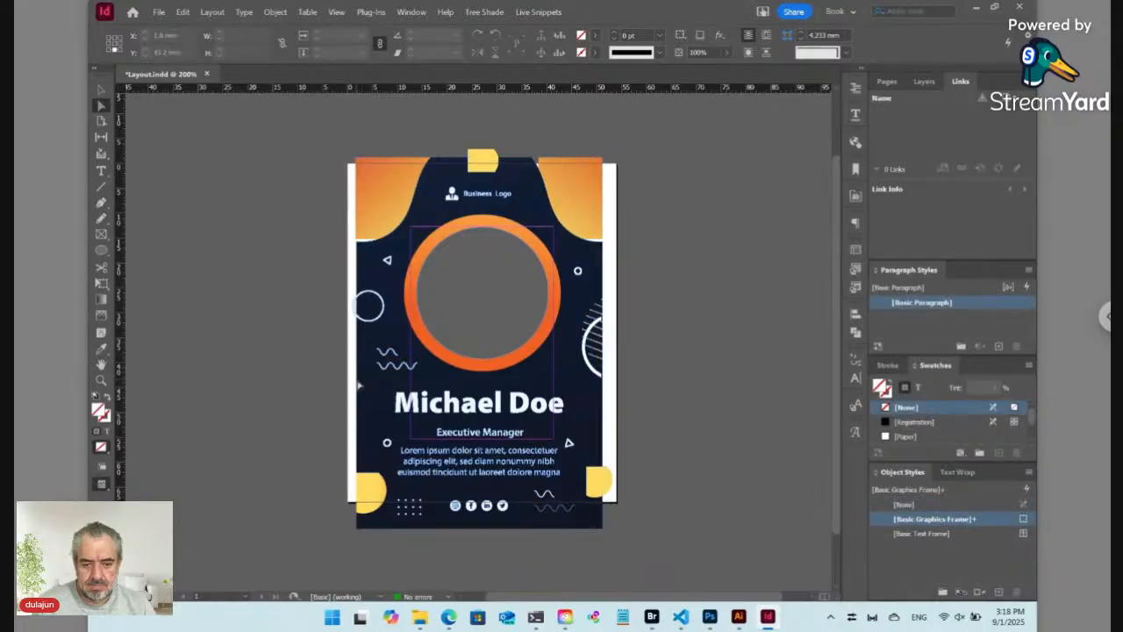
{"action": "left_click", "coordinate": [323, 383]}
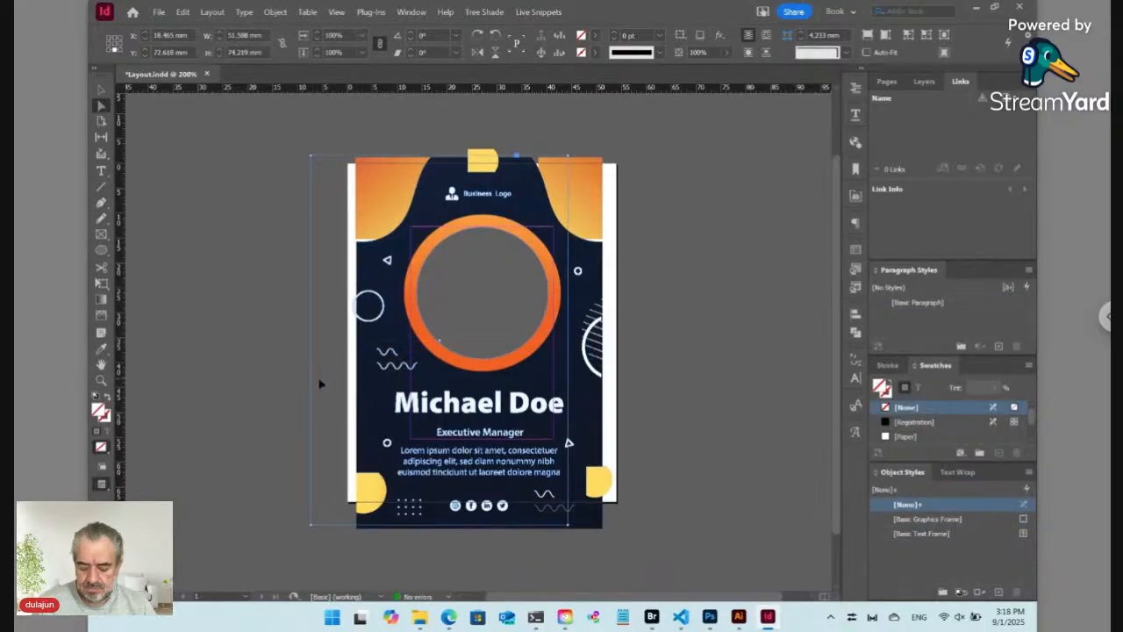
{"action": "left_click", "coordinate": [320, 383]}
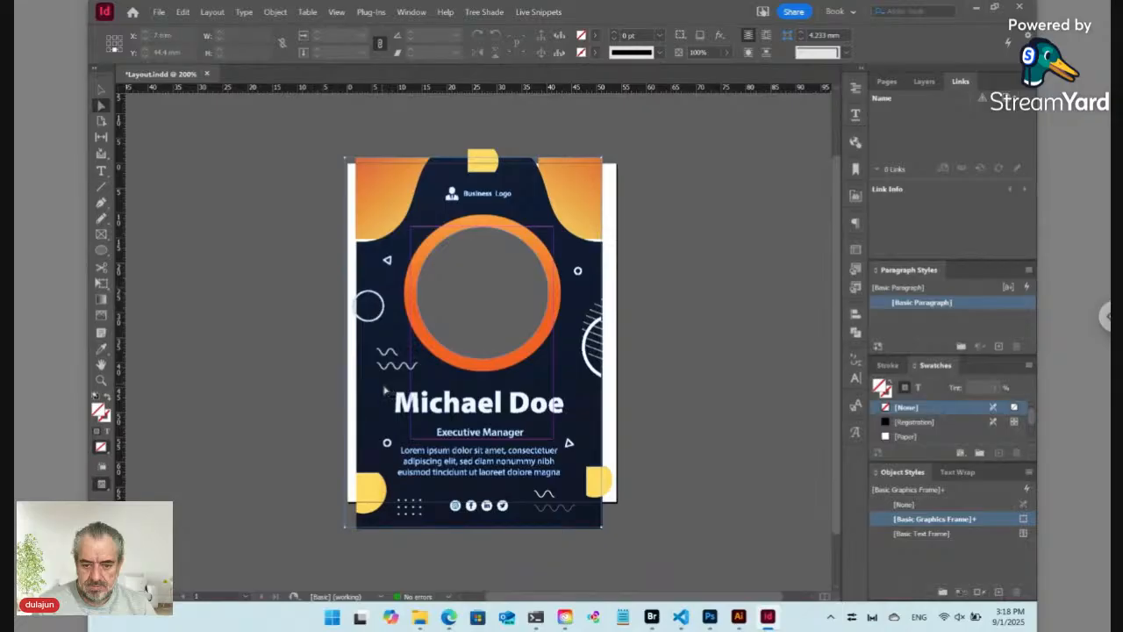
{"action": "left_click", "coordinate": [384, 391]}
{"action": "left_click", "coordinate": [378, 385]}
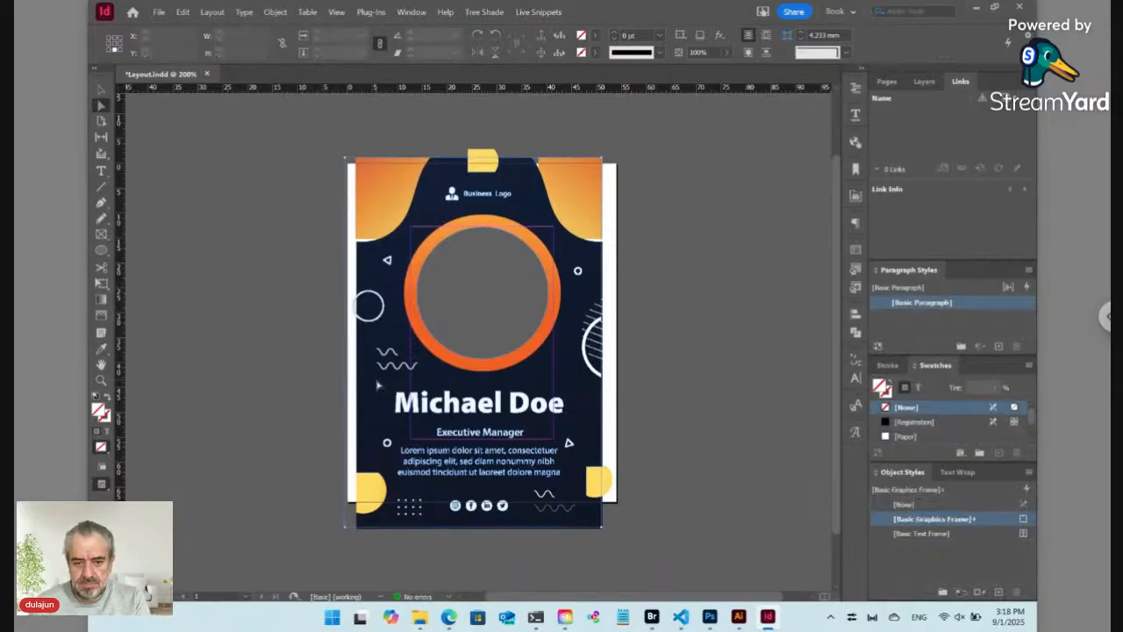
{"action": "key", "text": "Delete"}
{"action": "left_click", "coordinate": [379, 385]}
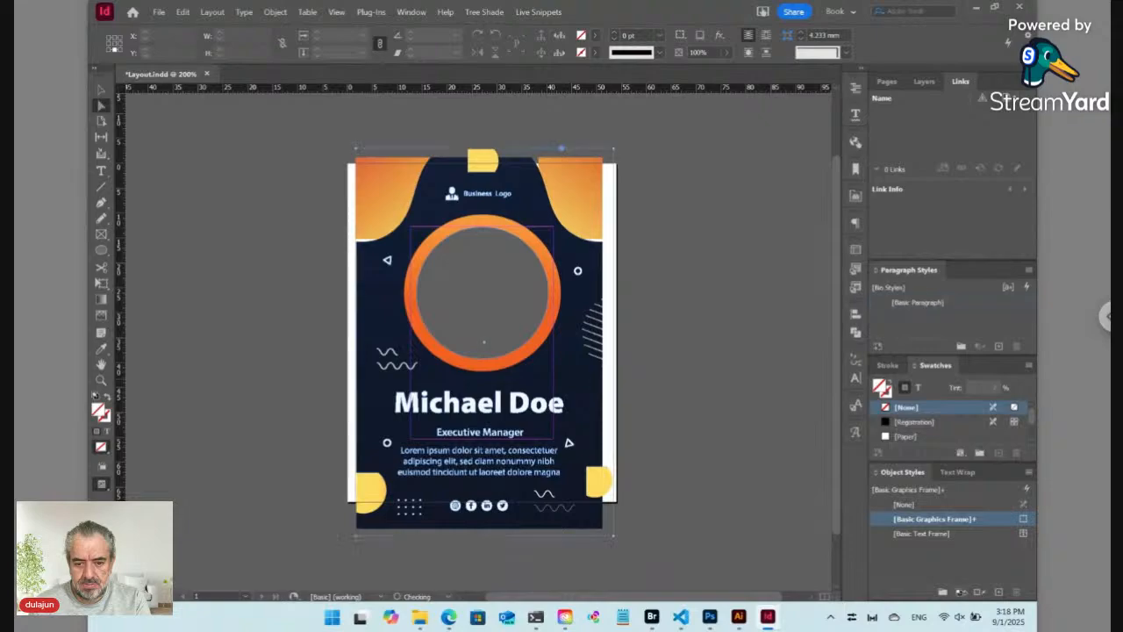
{"action": "key", "text": "Delete"}
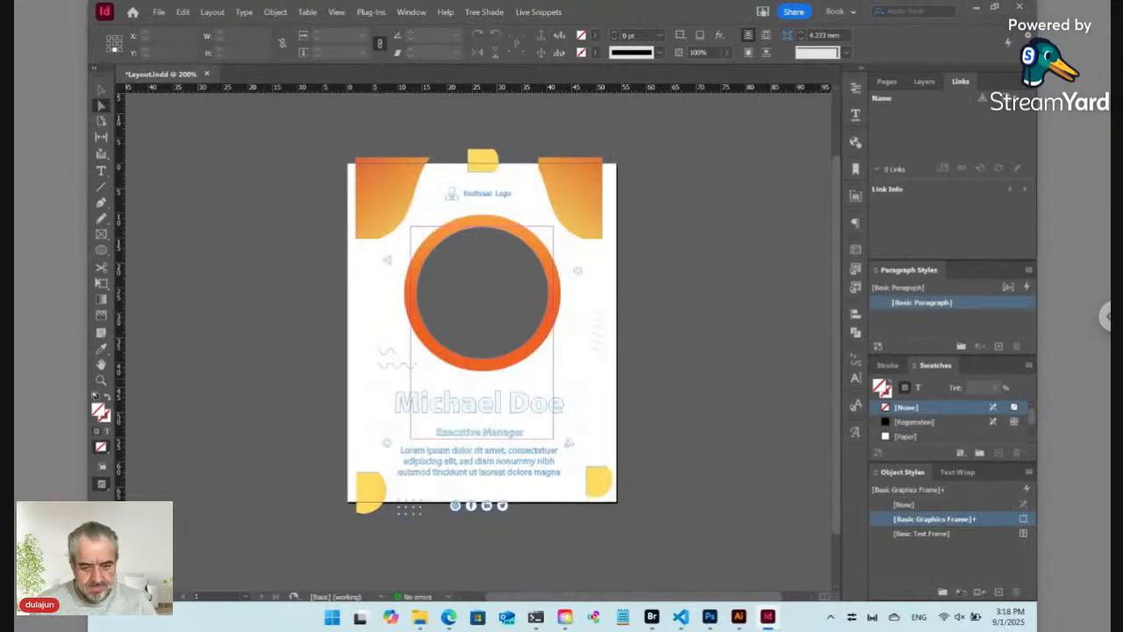
Step: Restore the navy background and try widening it and extending its left edge to the page edge
{"action": "key", "text": "ctrl+z"}
{"action": "key", "text": "v"}
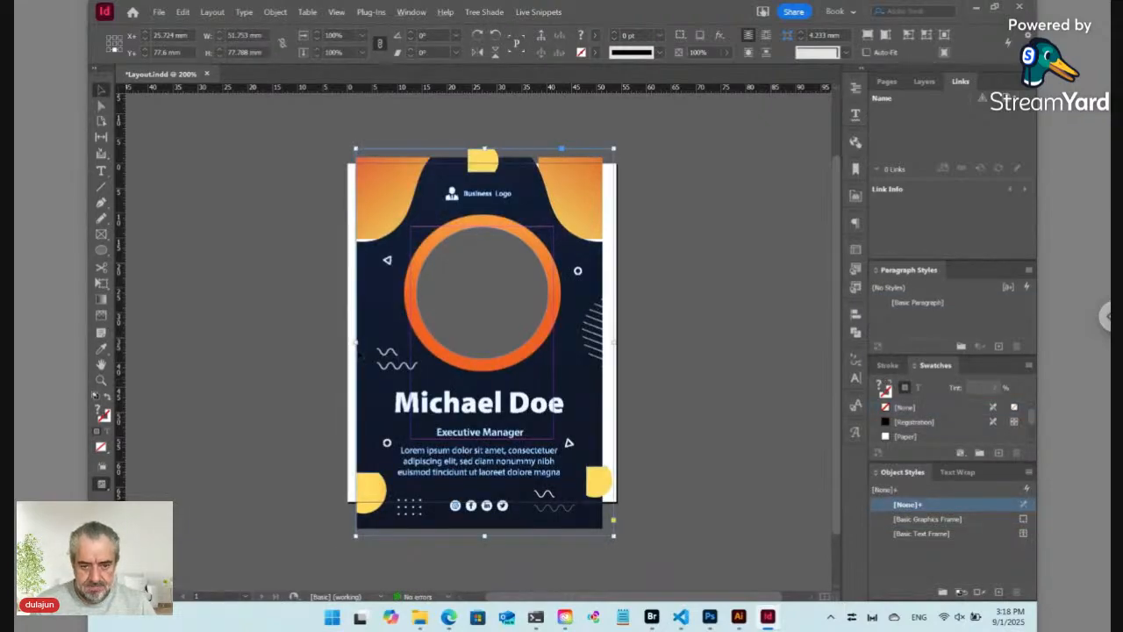
{"action": "left_click_drag", "start_coordinate": [356, 342], "coordinate": [347, 342]}
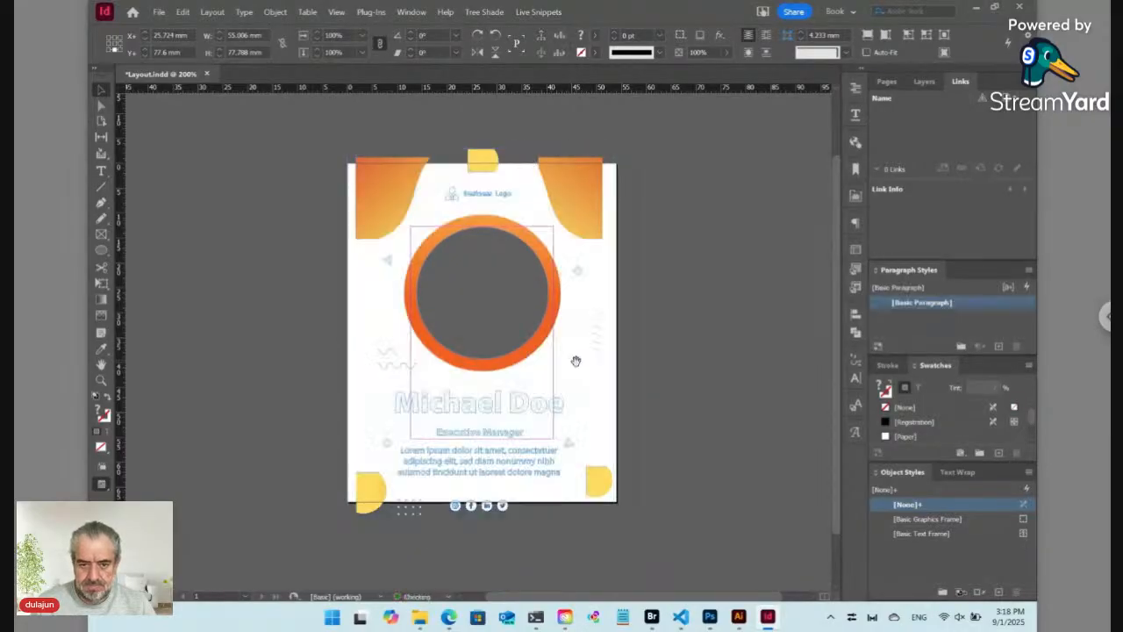
{"action": "key", "text": "Delete"}
{"action": "key", "text": "ctrl+z"}
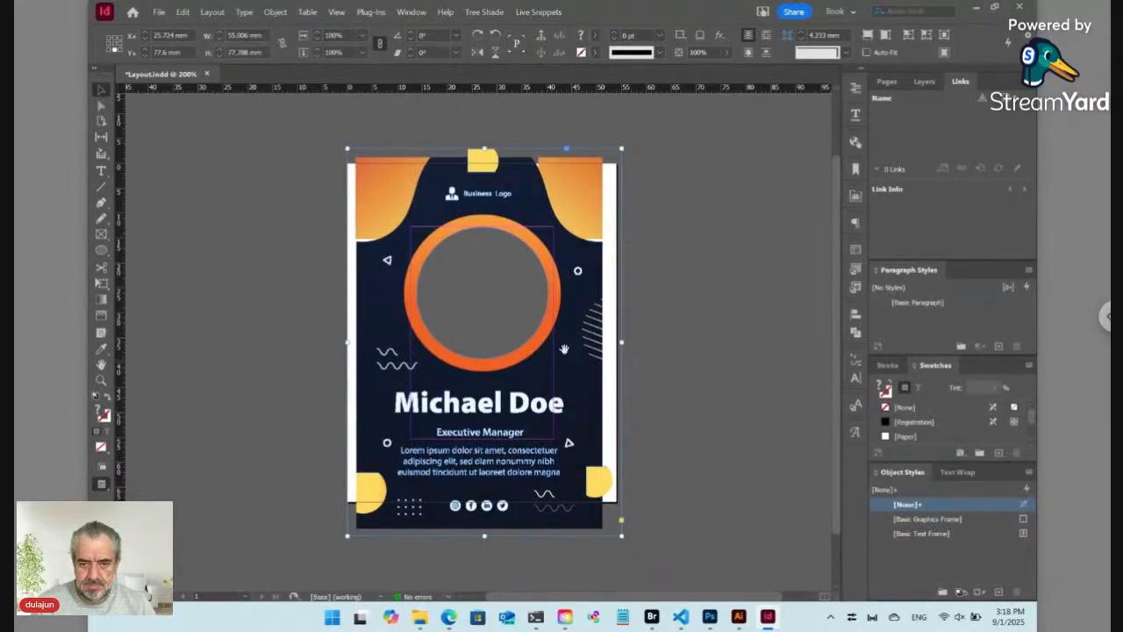
{"action": "key", "text": "ctrl+shift+a"}
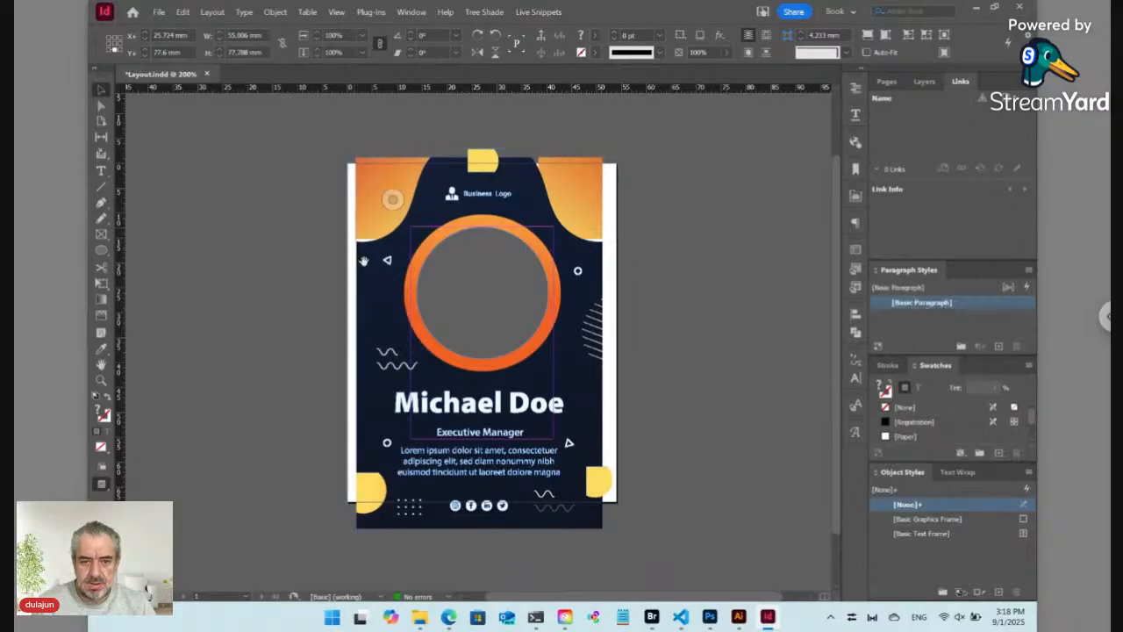
{"action": "key", "text": "a"}
{"action": "left_click_drag", "start_coordinate": [357, 269], "coordinate": [349, 270]}
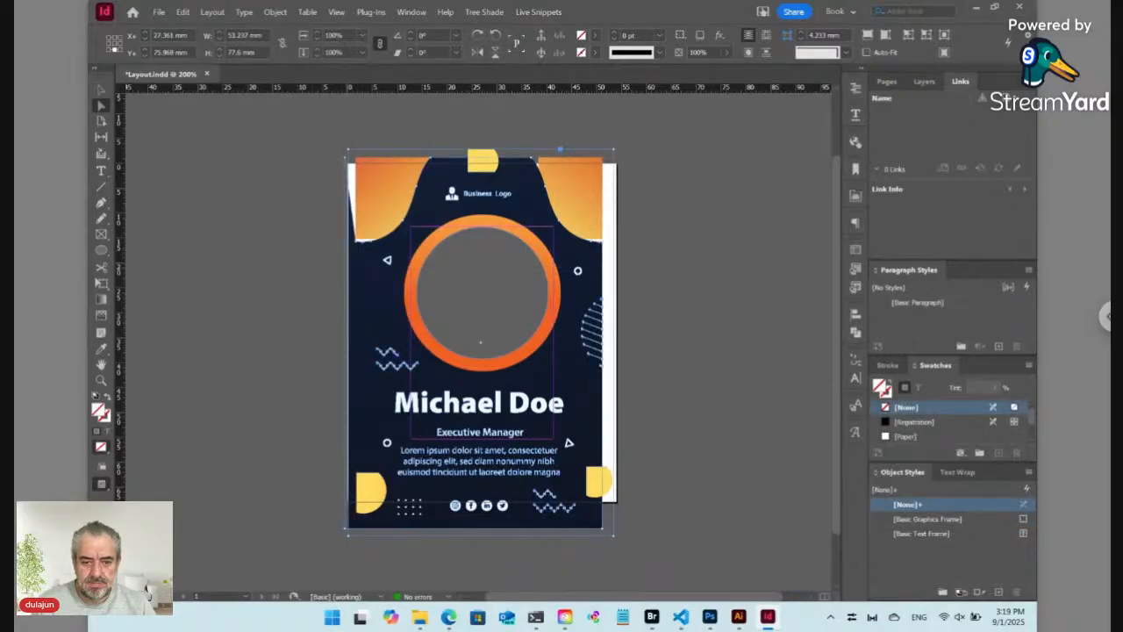
Step: Undo the recent background and side-decoration edits until circle outlines reappear at both side edges
{"action": "key", "text": "ctrl+z"}
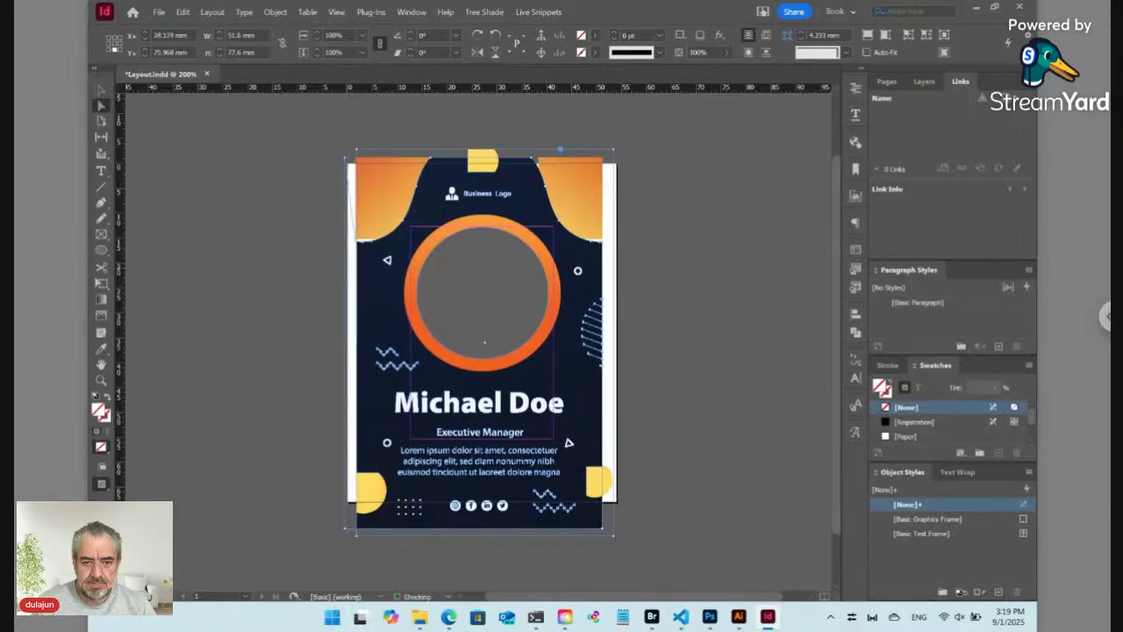
{"action": "key", "text": "ctrl+z"}
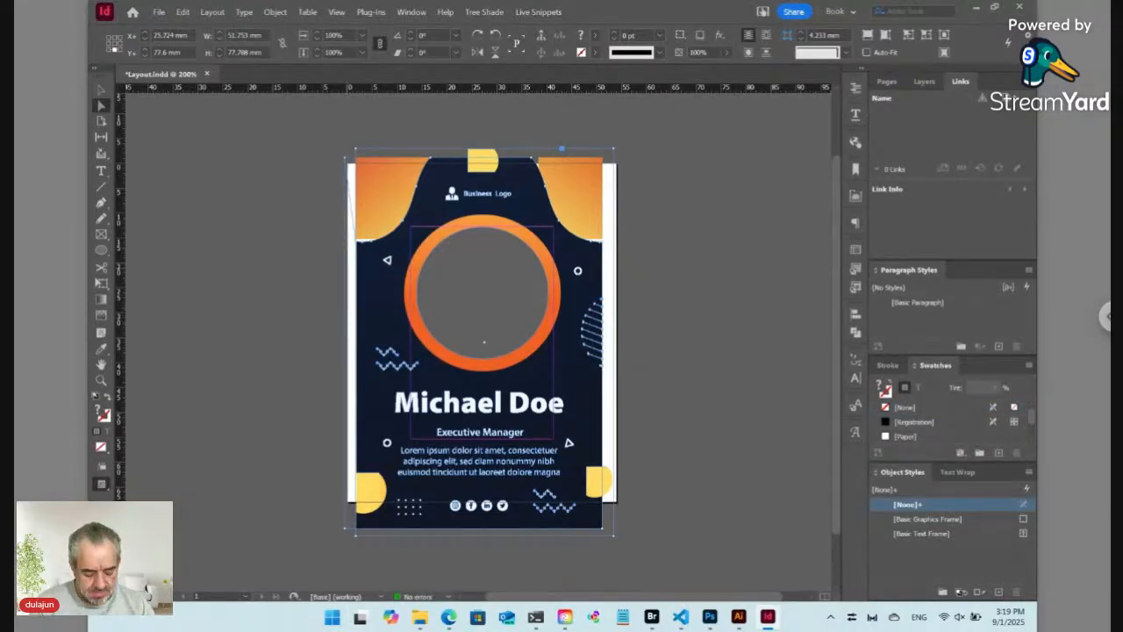
{"action": "key", "text": "ctrl+z"}
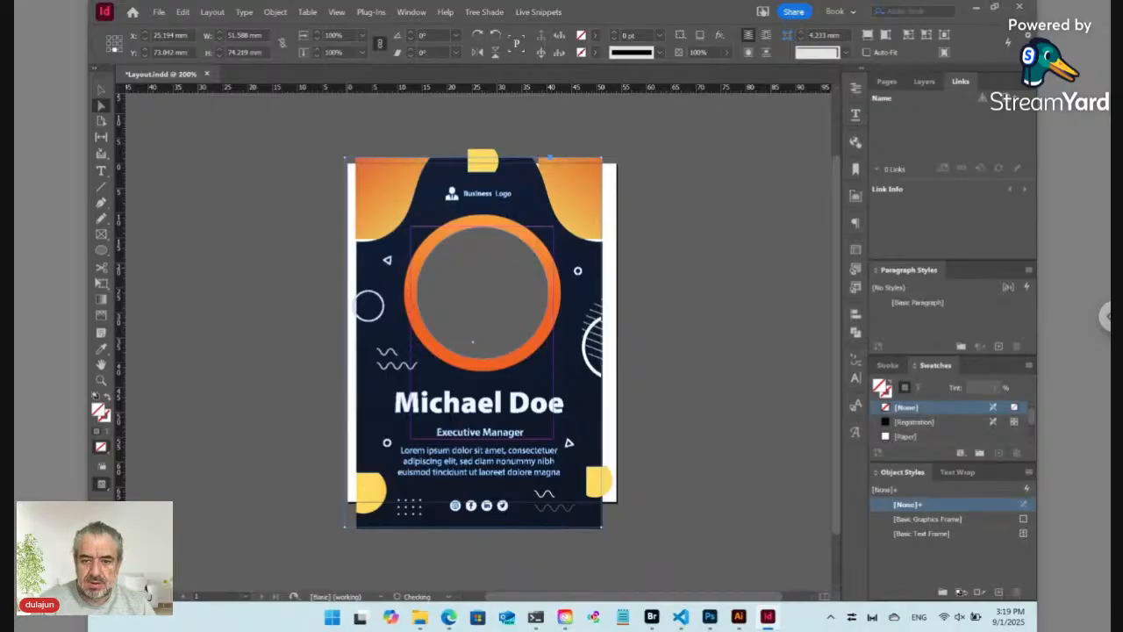
{"action": "key", "text": "ctrl+z"}
{"action": "key", "text": "ctrl+z"}
{"action": "key", "text": "ctrl+z"}
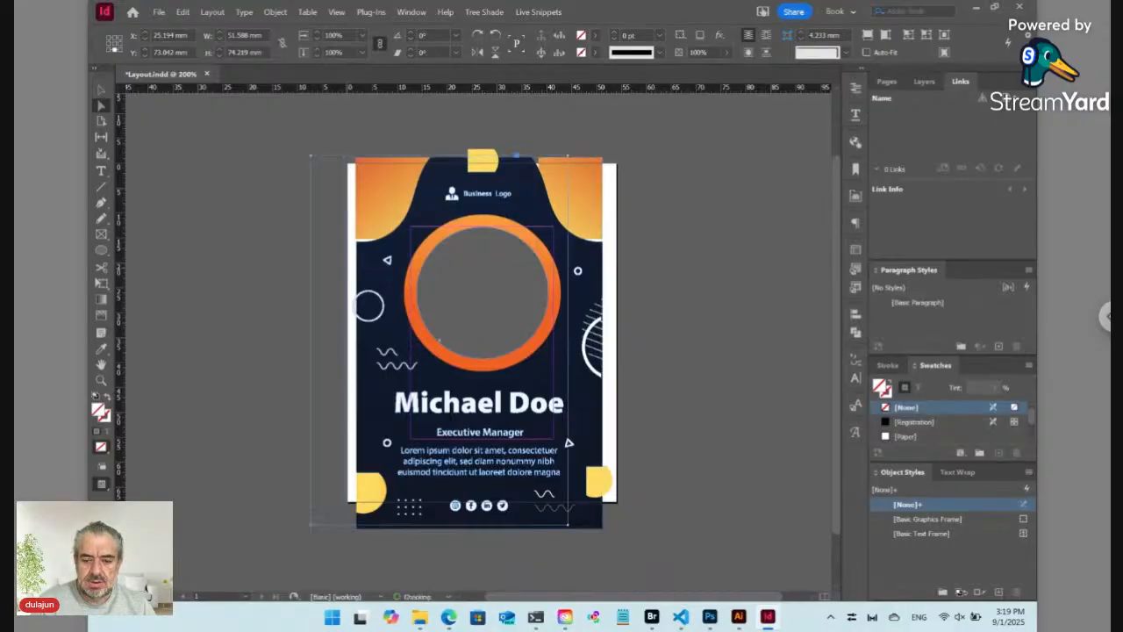
{"action": "key", "text": "ctrl+z"}
{"action": "key", "text": "ctrl+z"}
{"action": "key", "text": "ctrl+z"}
{"action": "key", "text": "ctrl+z"}
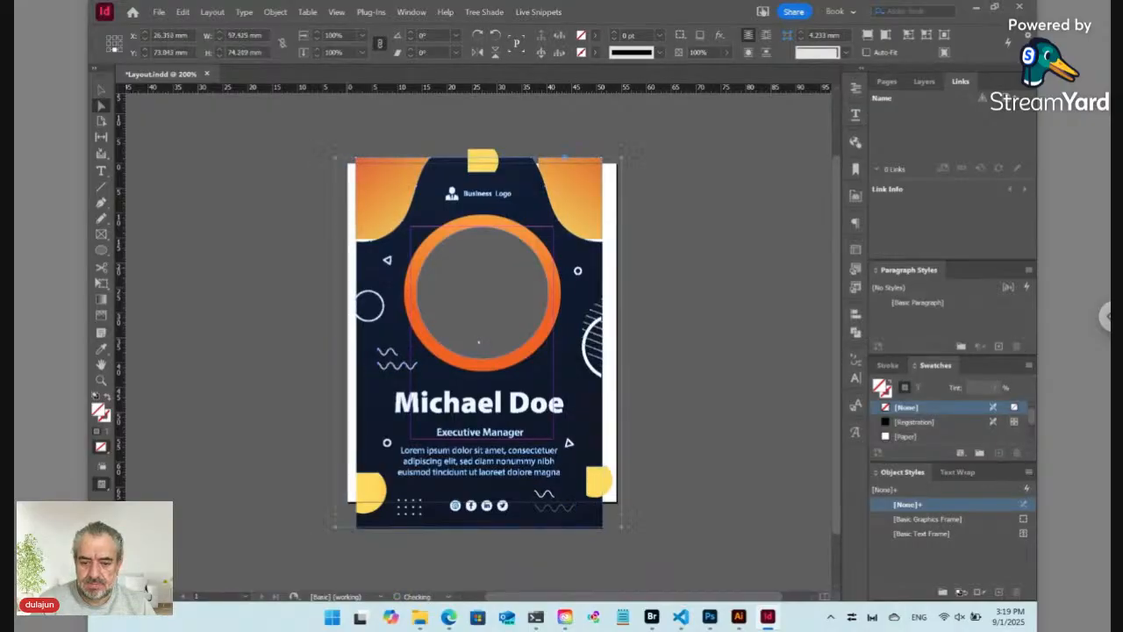
Step: Undo back to the full-size gradient artwork, deselect, then select it to confirm 57.333 × 86.222 mm
{"action": "key", "text": "ctrl+z"}
{"action": "key", "text": "ctrl+z"}
{"action": "key", "text": "ctrl+z"}
{"action": "key", "text": "ctrl+z"}
{"action": "key", "text": "ctrl+z"}
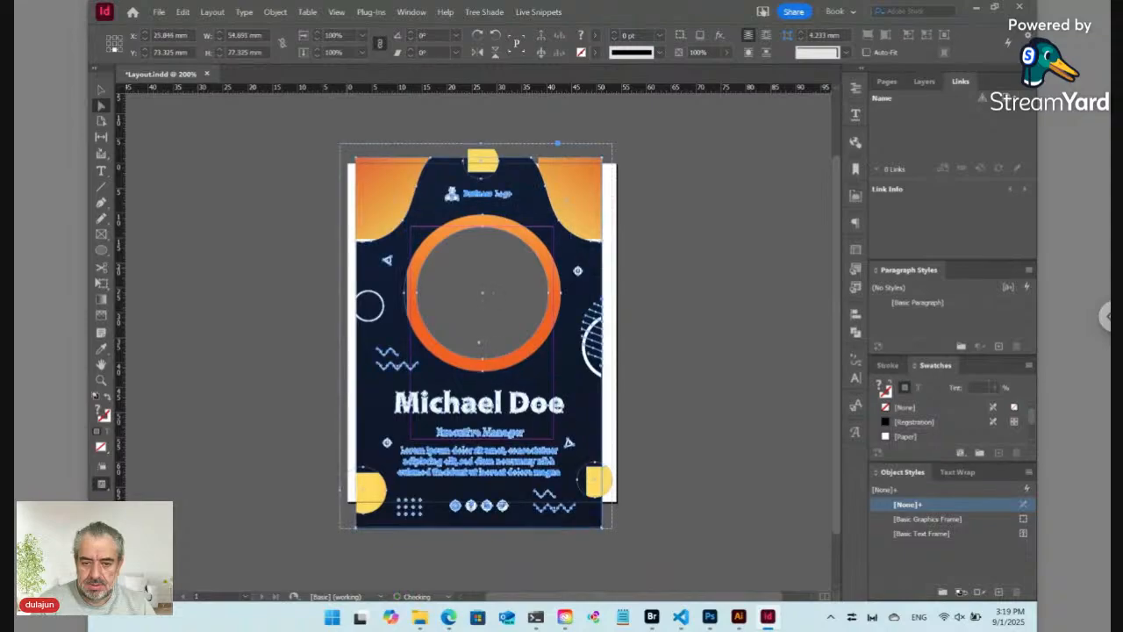
{"action": "key", "text": "ctrl+z"}
{"action": "key", "text": "ctrl+z"}
{"action": "key", "text": "ctrl+z"}
{"action": "key", "text": "ctrl+z"}
{"action": "key", "text": "ctrl+z"}
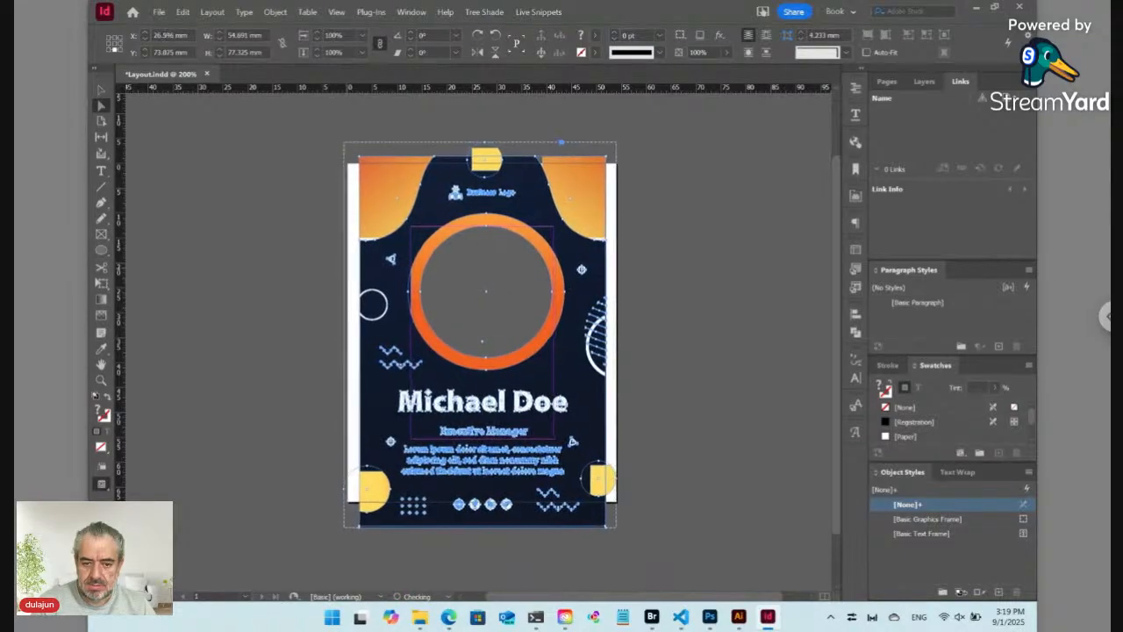
{"action": "key", "text": "ctrl+z"}
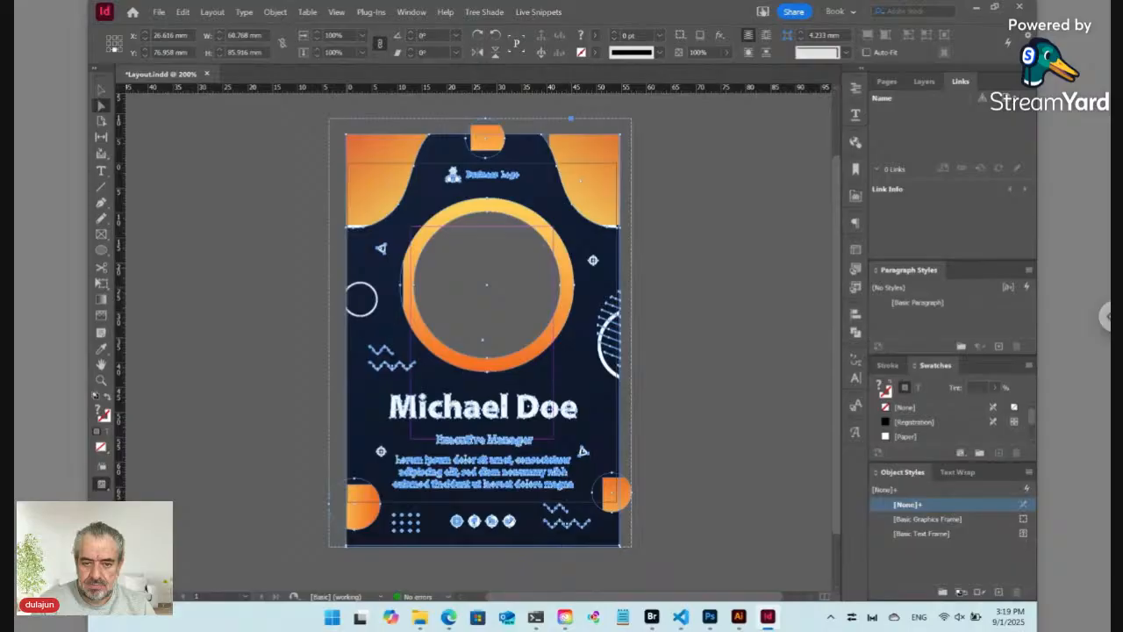
{"action": "key", "text": "ctrl+z"}
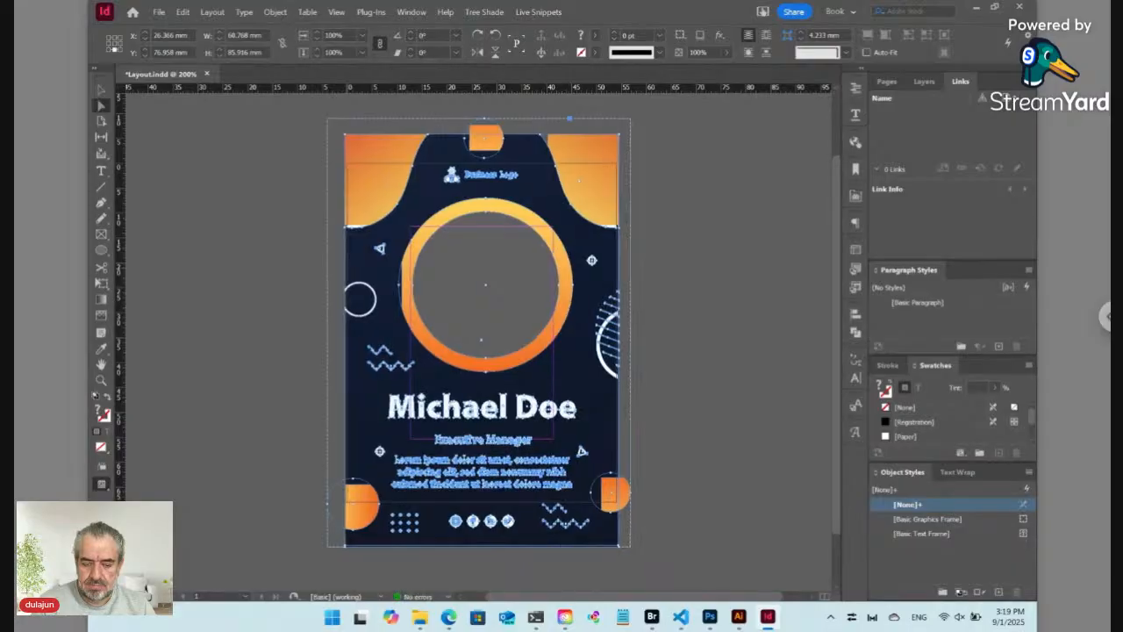
{"action": "key", "text": "ctrl+z"}
{"action": "key", "text": "ctrl+z"}
{"action": "key", "text": "ctrl+z"}
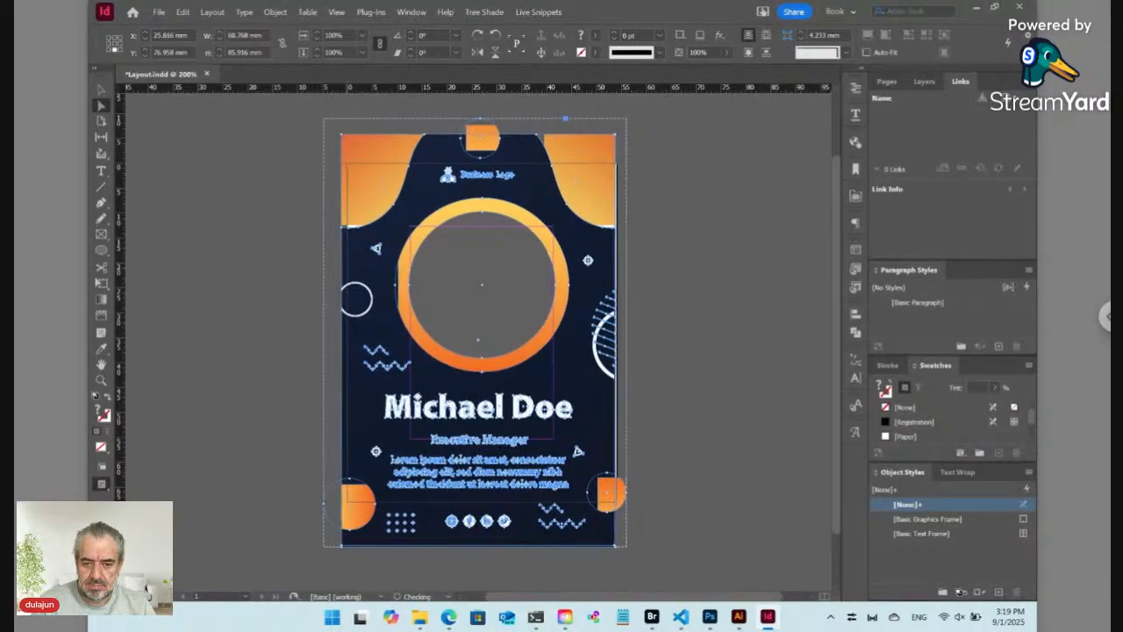
{"action": "key", "text": "ctrl+z"}
{"action": "key", "text": "ctrl+z"}
{"action": "key", "text": "ctrl+z"}
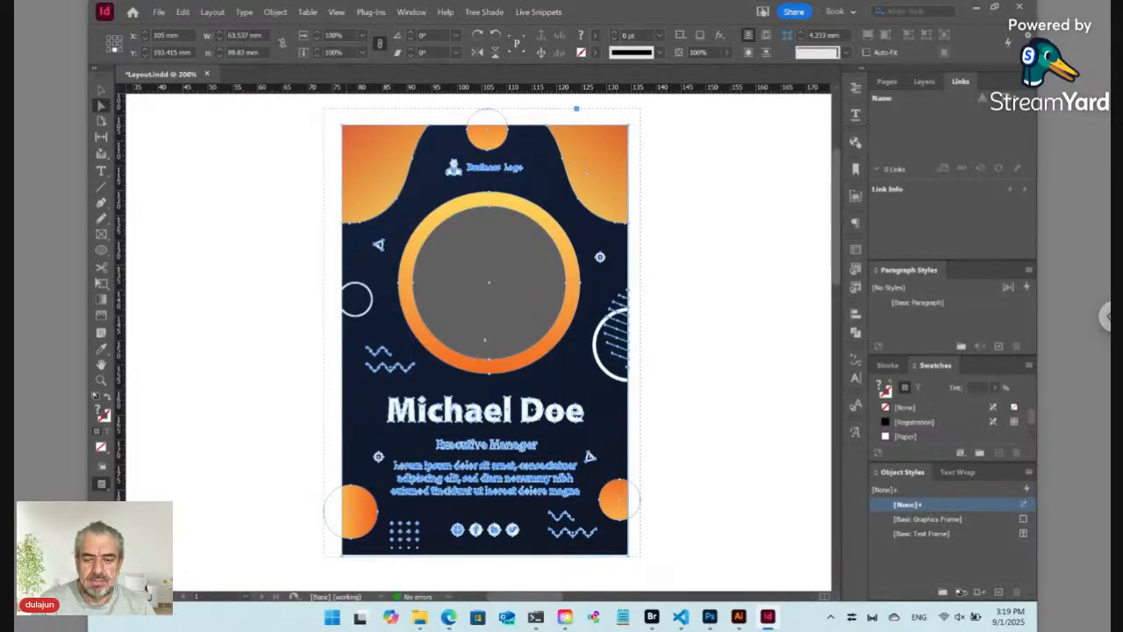
{"action": "key", "text": "ctrl+shift+a"}
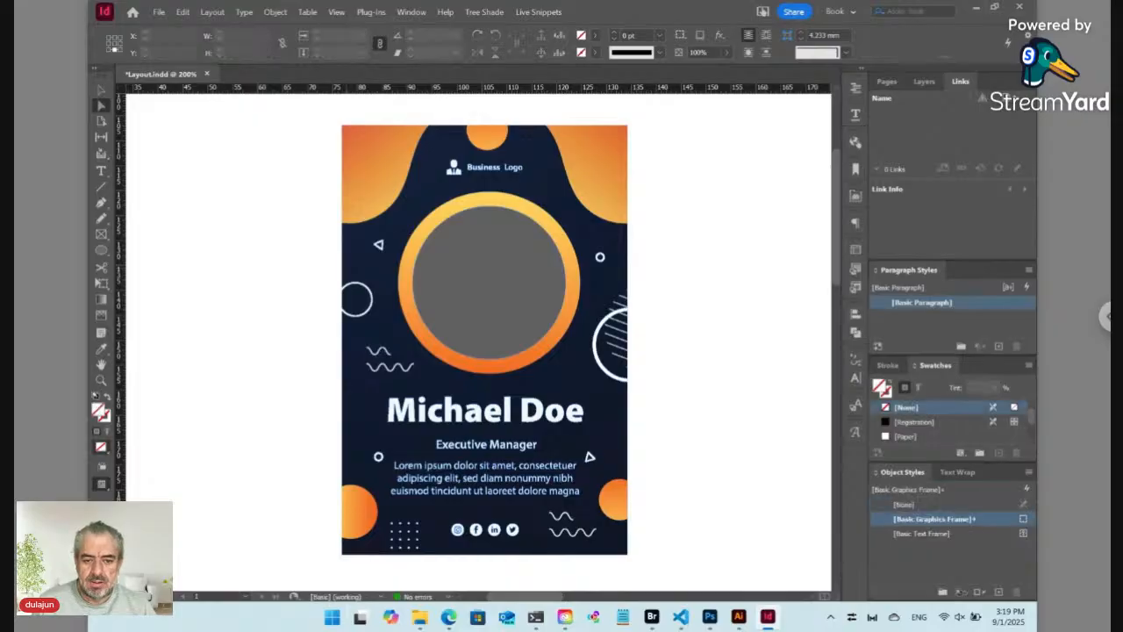
{"action": "left_click", "coordinate": [358, 253]}
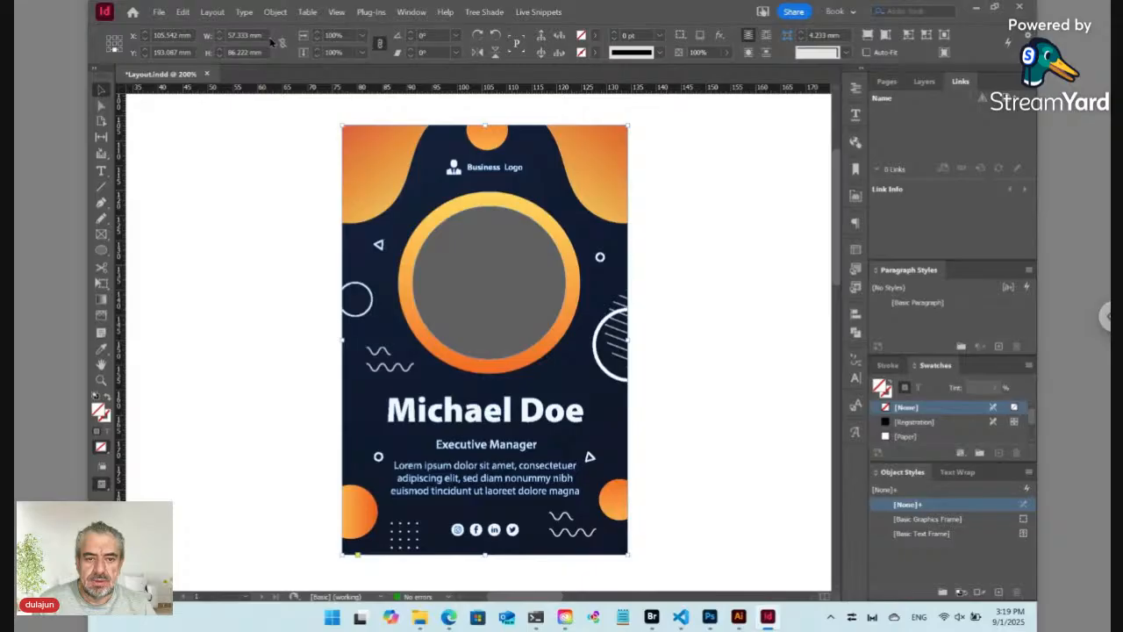
Step: In Document Setup (Ctrl+Alt+P), set Width 57.333 mm and Height 86.222 mm and apply
{"action": "key", "text": "ctrl+alt+p"}
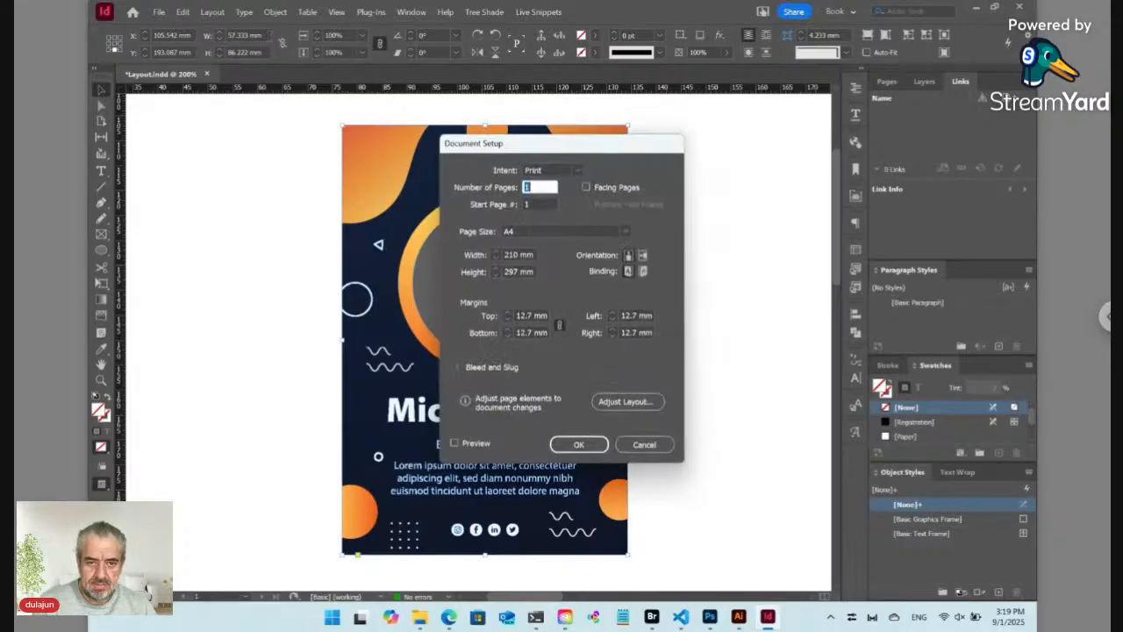
{"action": "left_click", "coordinate": [476, 258]}
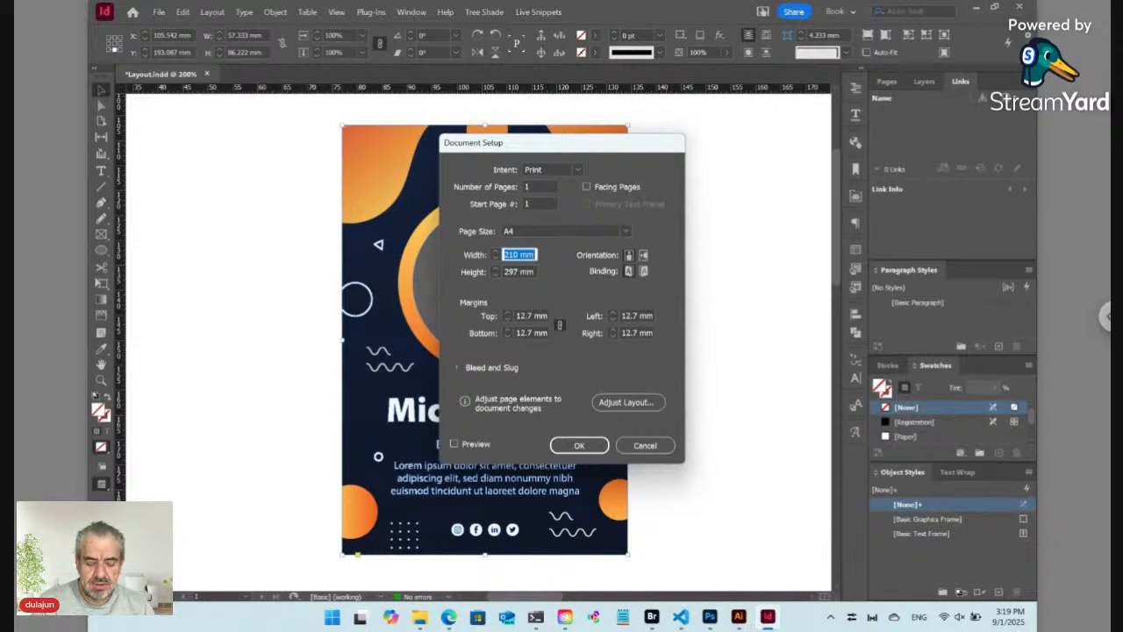
{"action": "type", "text": "57"}
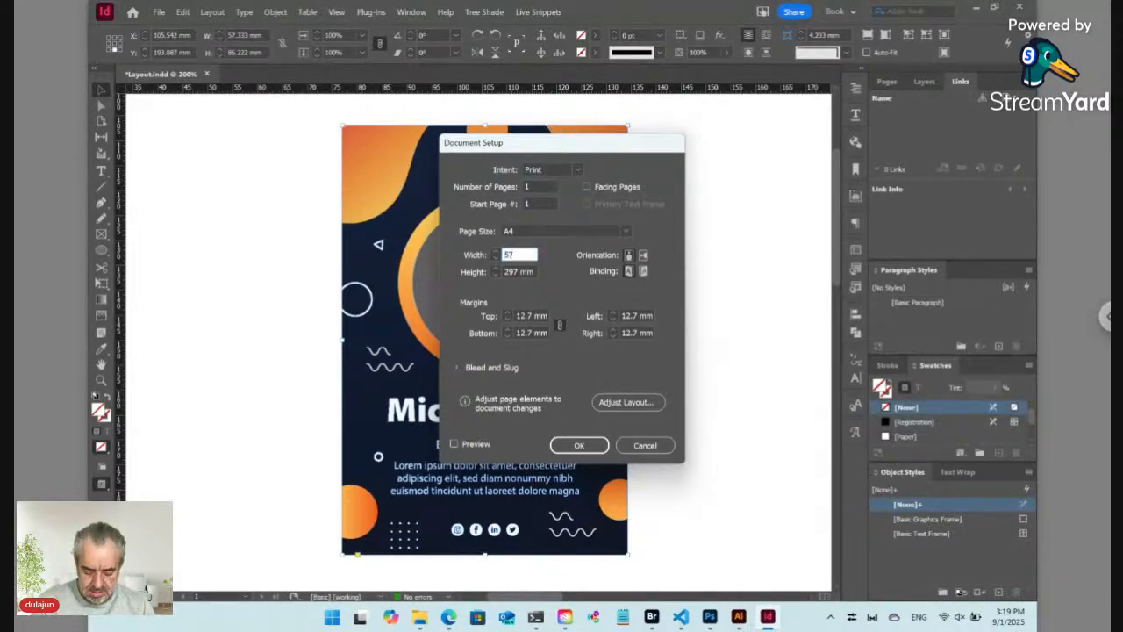
{"action": "type", "text": ".333"}
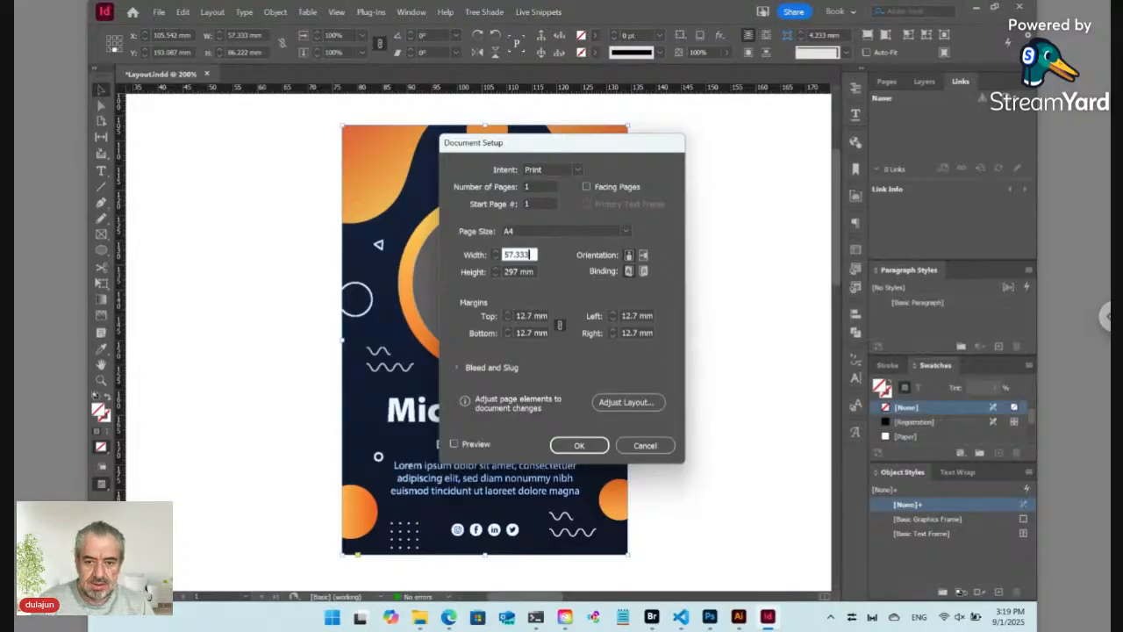
{"action": "key", "text": "Tab"}
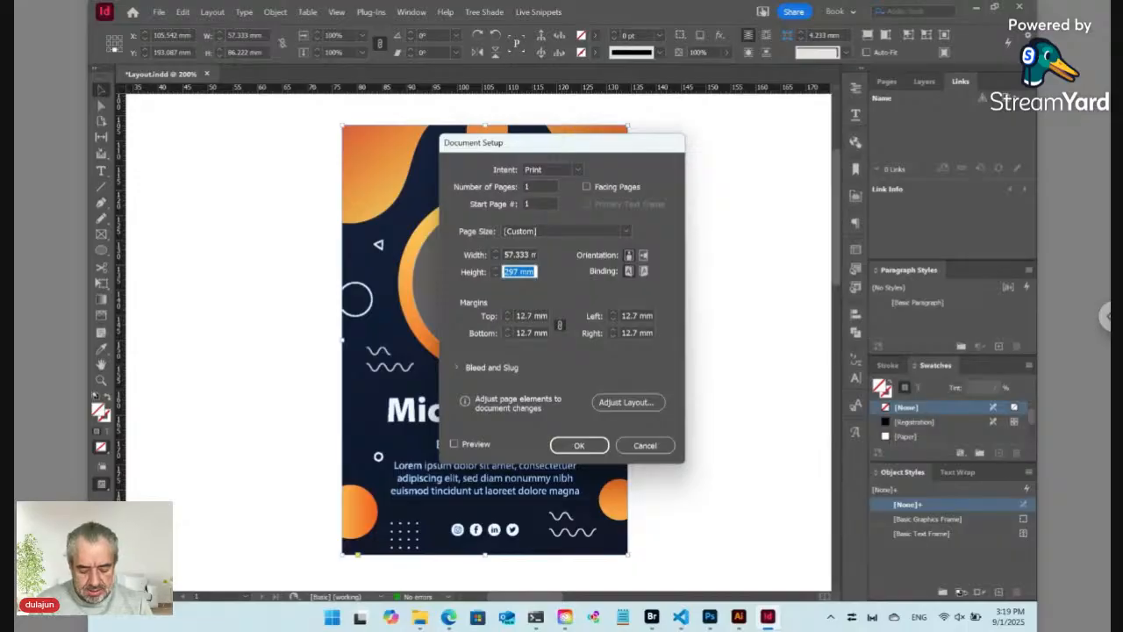
{"action": "type", "text": "86"}
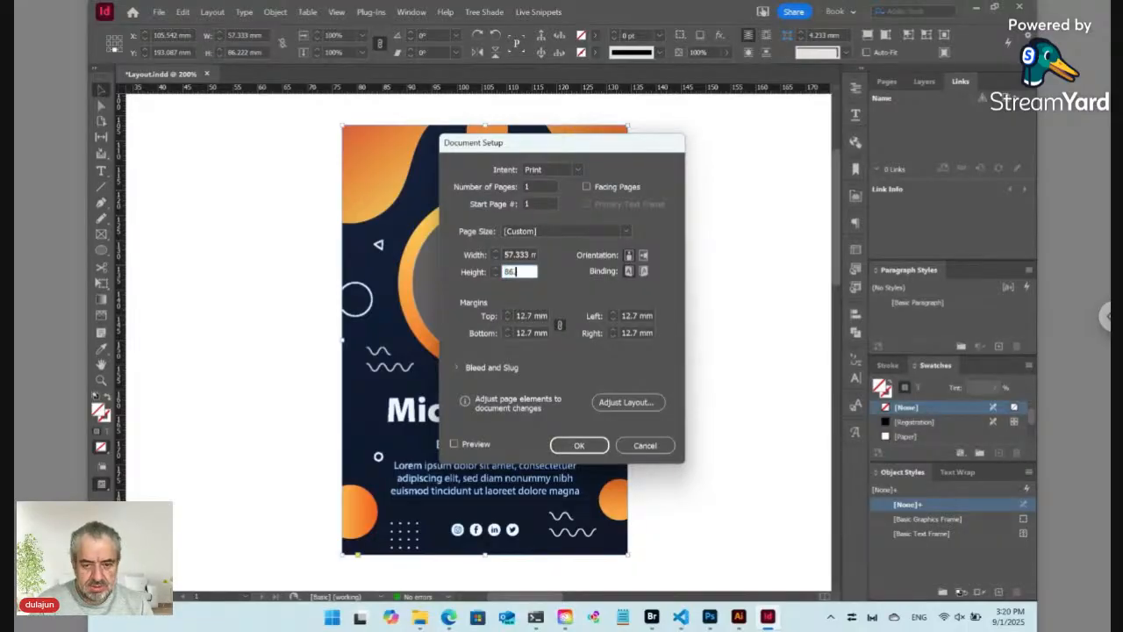
{"action": "type", "text": ".222"}
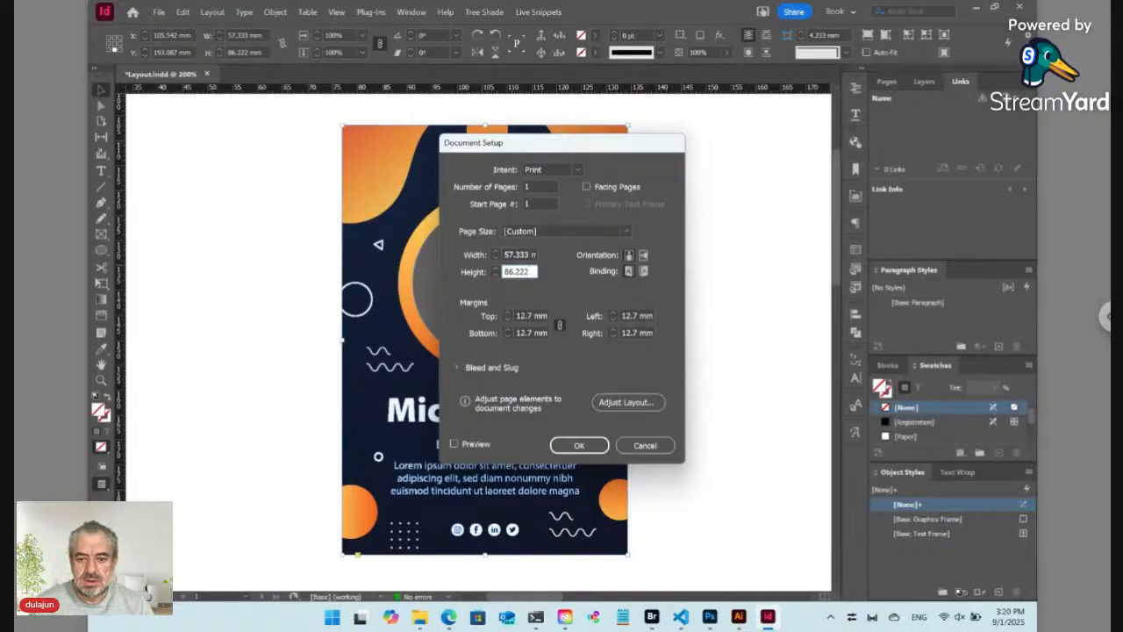
{"action": "left_click", "coordinate": [588, 447]}
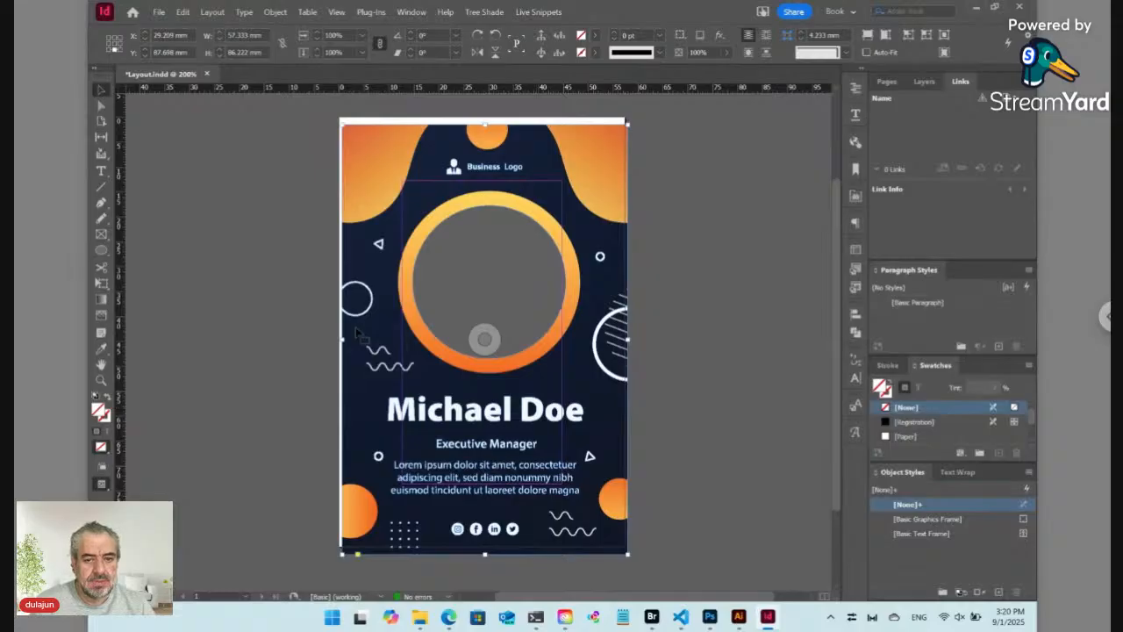
Step: Move and nudge the artwork group so it aligns with the page
{"action": "key", "text": "ctrl+shift+a"}
{"action": "left_click_drag", "start_coordinate": [365, 201], "coordinate": [348, 201]}
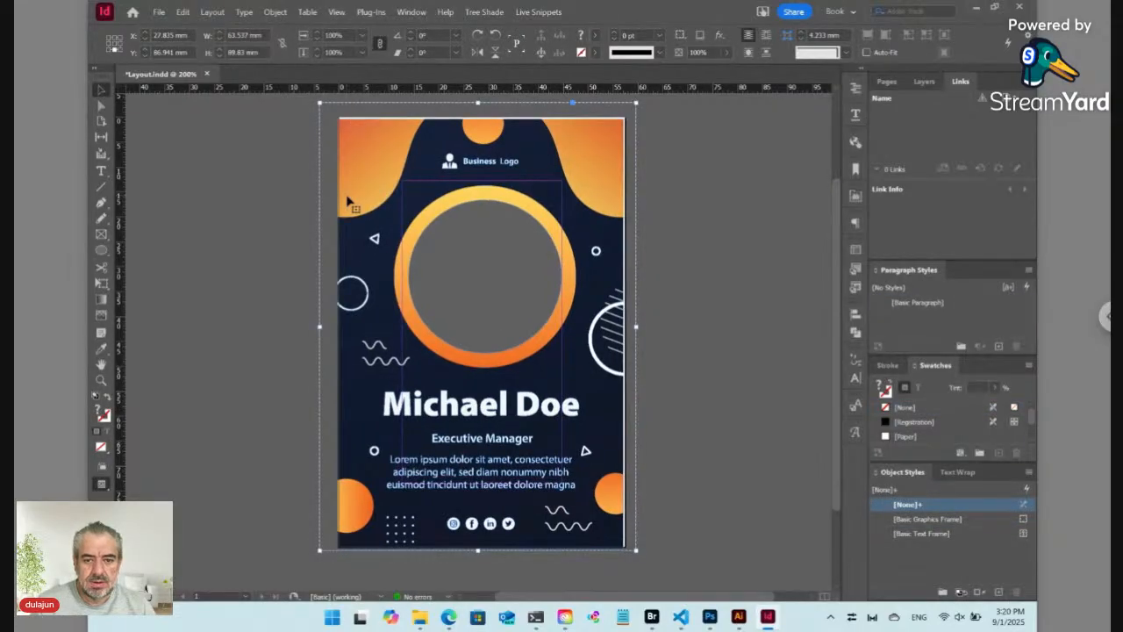
{"action": "key", "text": "Up"}
{"action": "key", "text": "Up"}
{"action": "key", "text": "Right"}
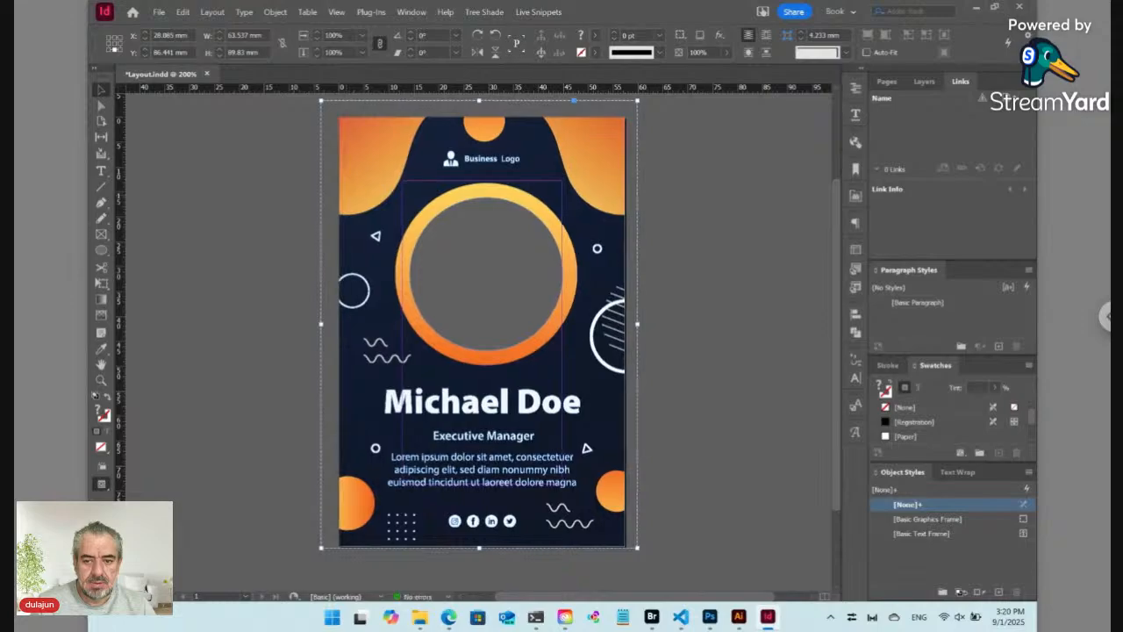
{"action": "key", "text": "Right"}
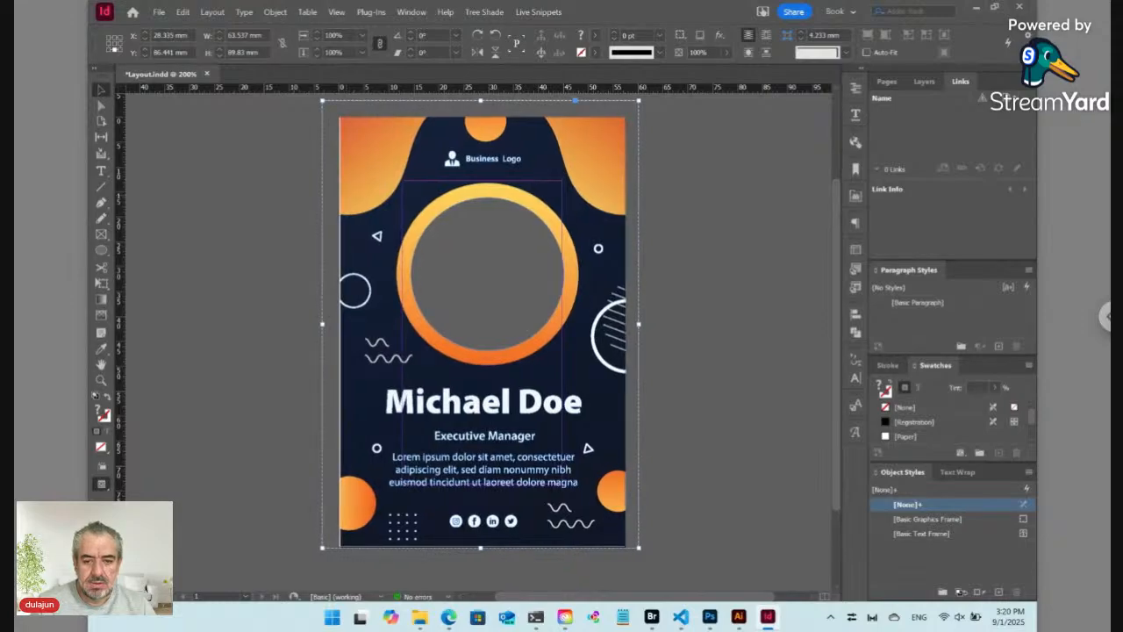
{"action": "key", "text": "ctrl+shift+Left"}
{"action": "key", "text": "ctrl+shift+Left"}
{"action": "key", "text": "ctrl+shift+Left"}
{"action": "key", "text": "ctrl+shift+Left"}
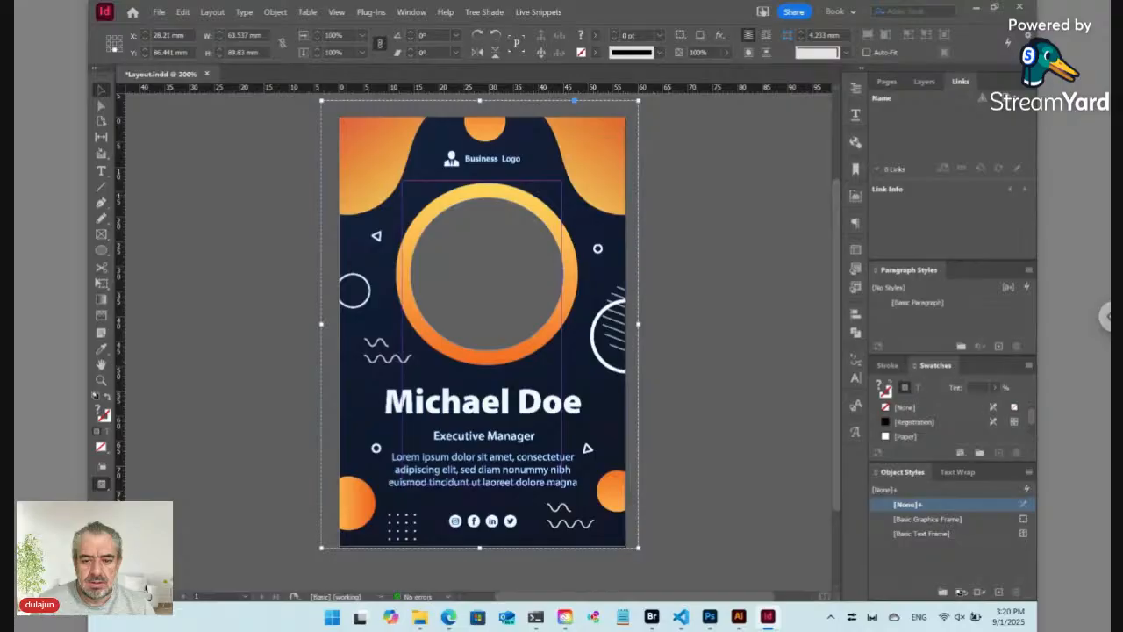
{"action": "key", "text": "ctrl+shift+a"}
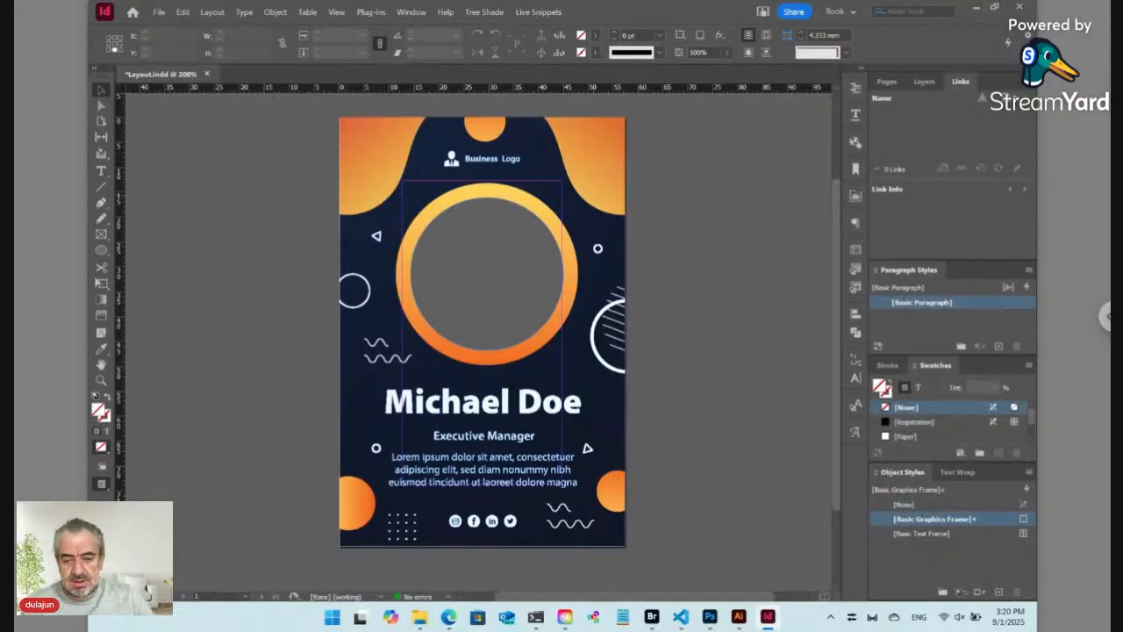
Step: Ungroup the card artwork into separate objects and switch to the Illustrator business card file
{"action": "left_click", "coordinate": [508, 452]}
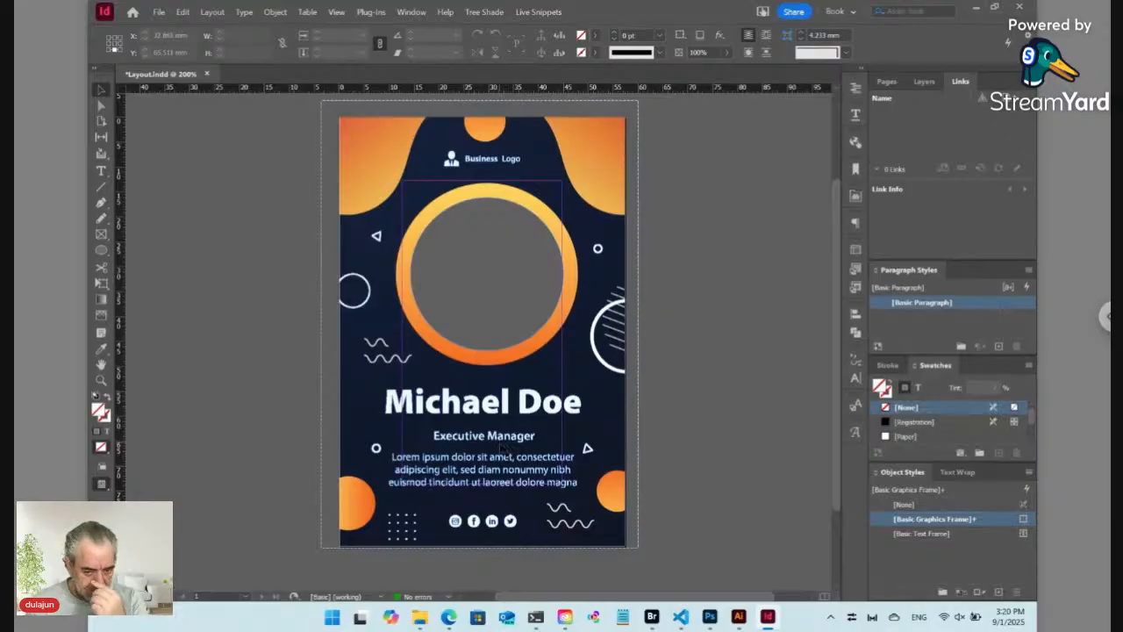
{"action": "left_click", "coordinate": [483, 416]}
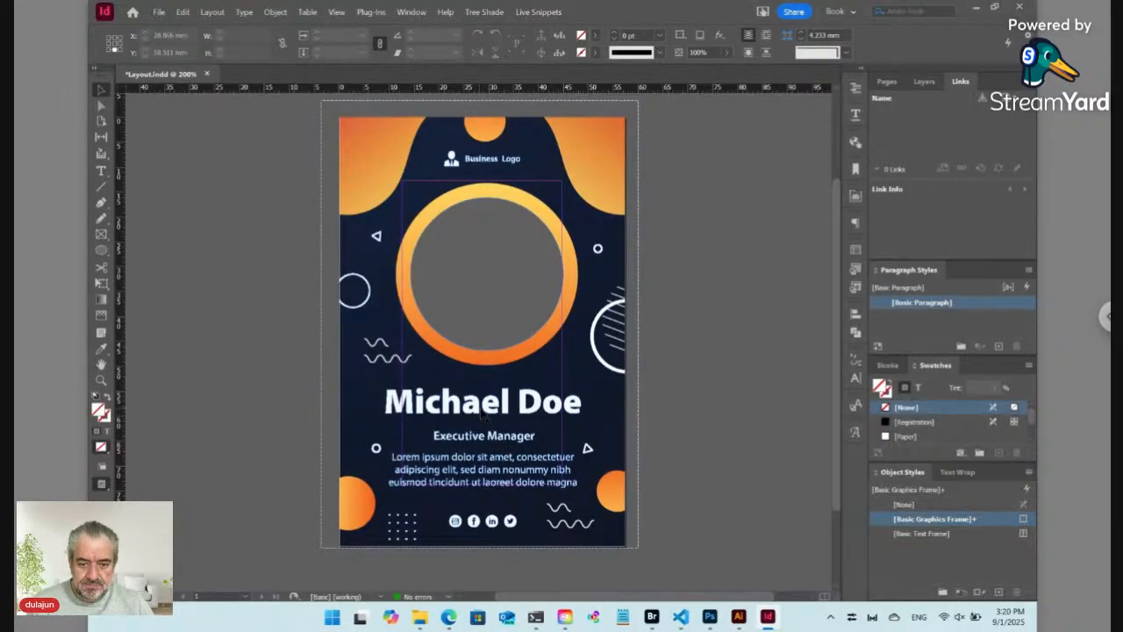
{"action": "key", "text": "ctrl+shift+g"}
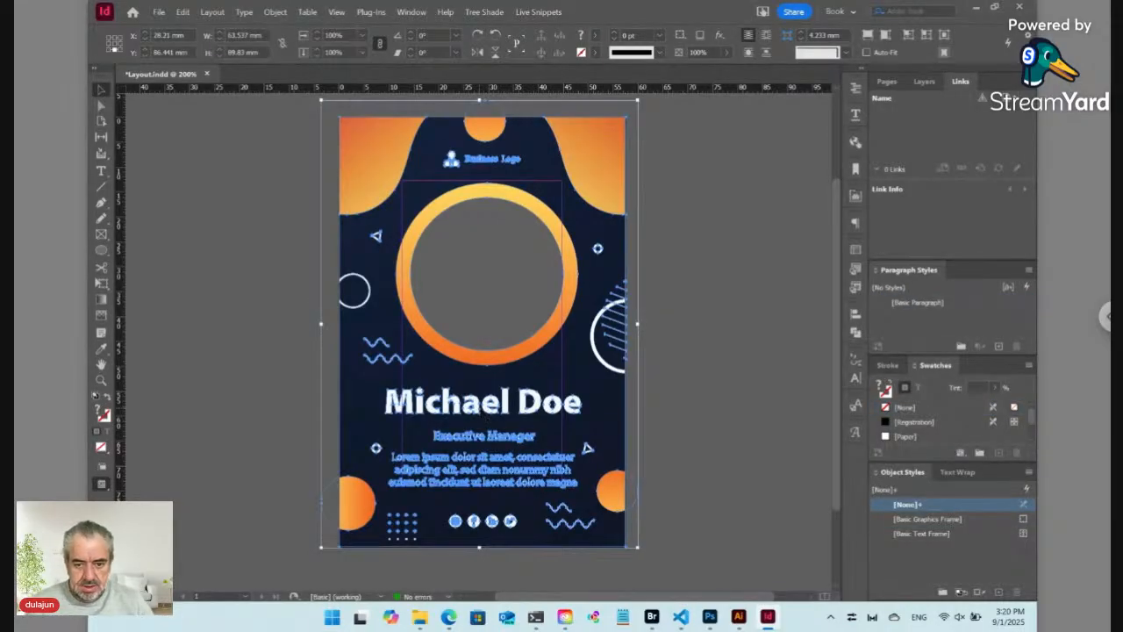
{"action": "key", "text": "ctrl+shift+a"}
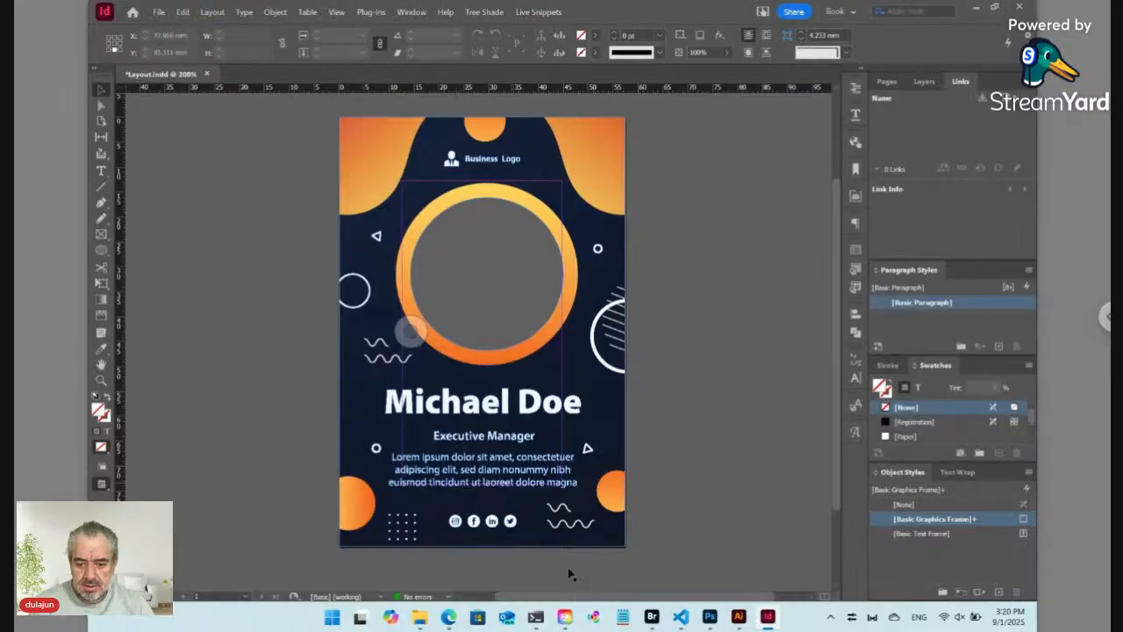
{"action": "left_click", "coordinate": [740, 617]}
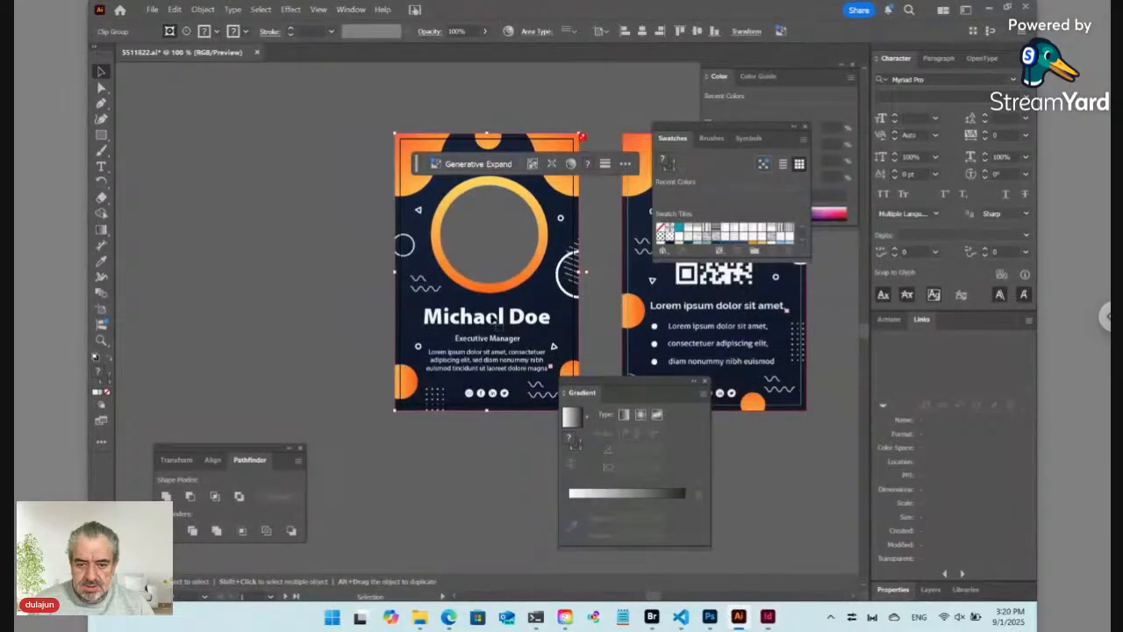
Step: Select all of the Michael Doe name text in Illustrator, then return to InDesign
{"action": "left_click", "coordinate": [101, 165]}
{"action": "left_click", "coordinate": [453, 315]}
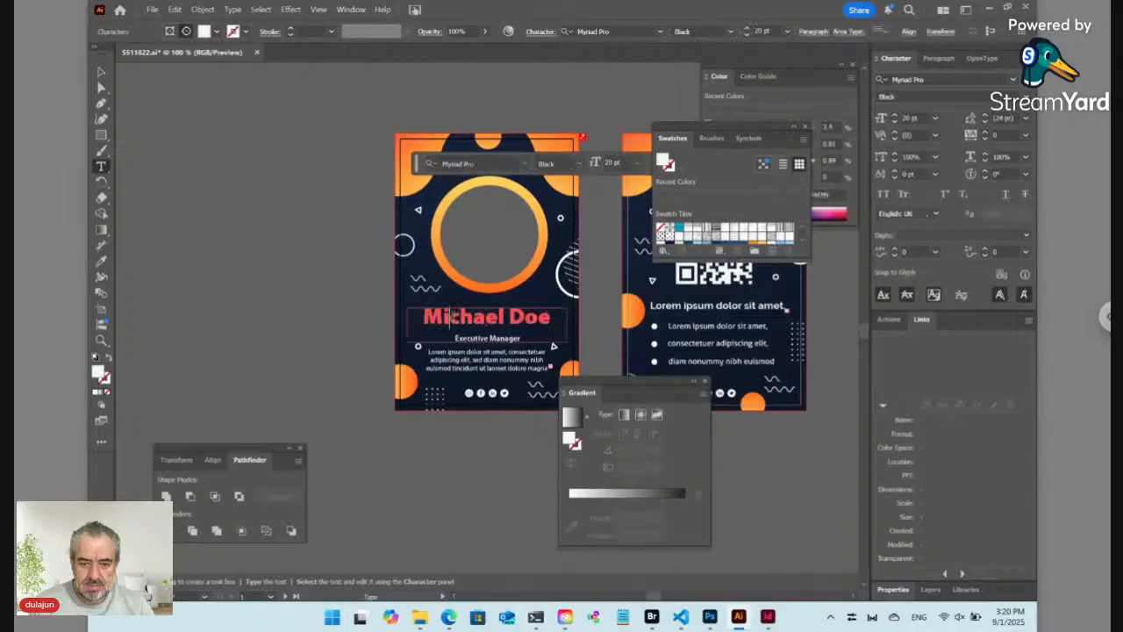
{"action": "key", "text": "ctrl+a"}
{"action": "key", "text": "ctrl+c"}
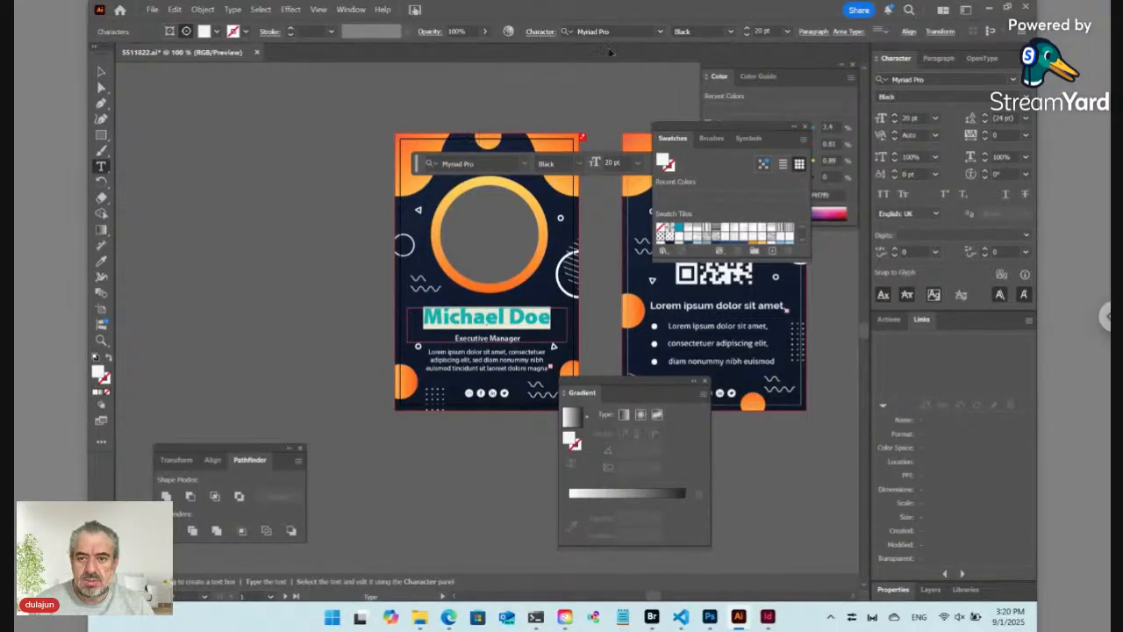
{"action": "left_click", "coordinate": [765, 616]}
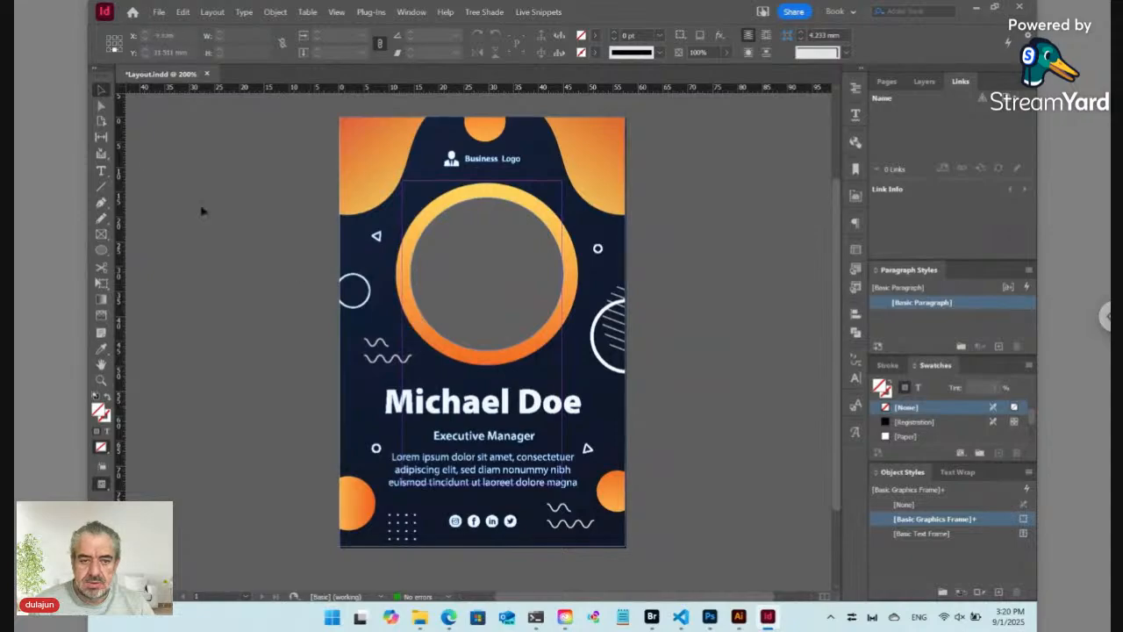
Step: Draw a text frame left of the page and paste the Michael Doe name into it
{"action": "left_click", "coordinate": [102, 171]}
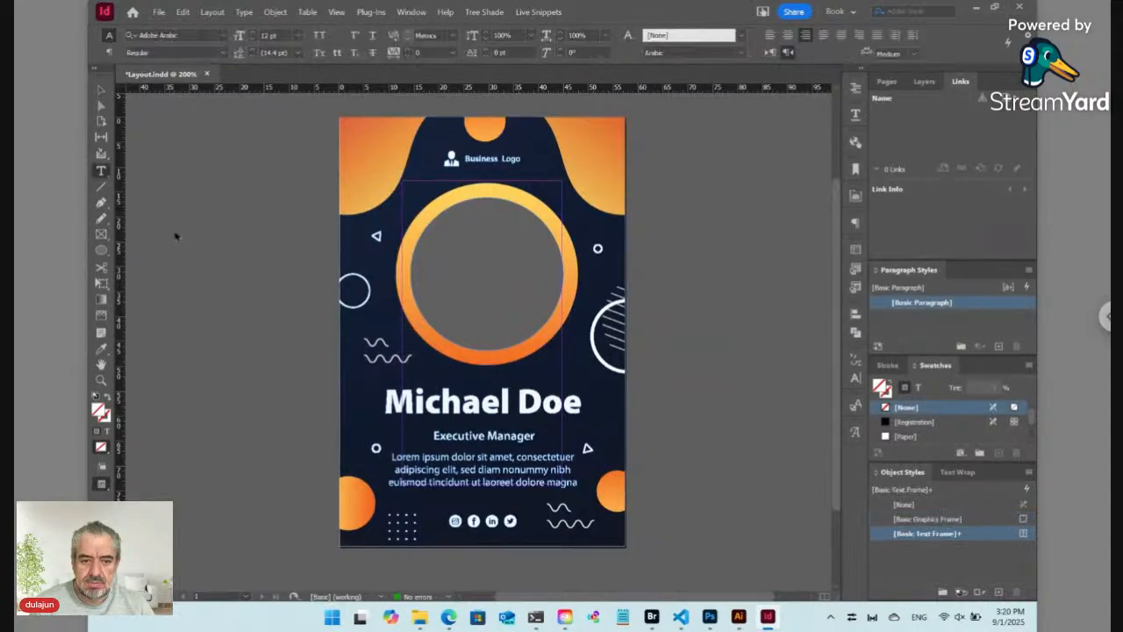
{"action": "left_click_drag", "start_coordinate": [173, 224], "coordinate": [335, 321]}
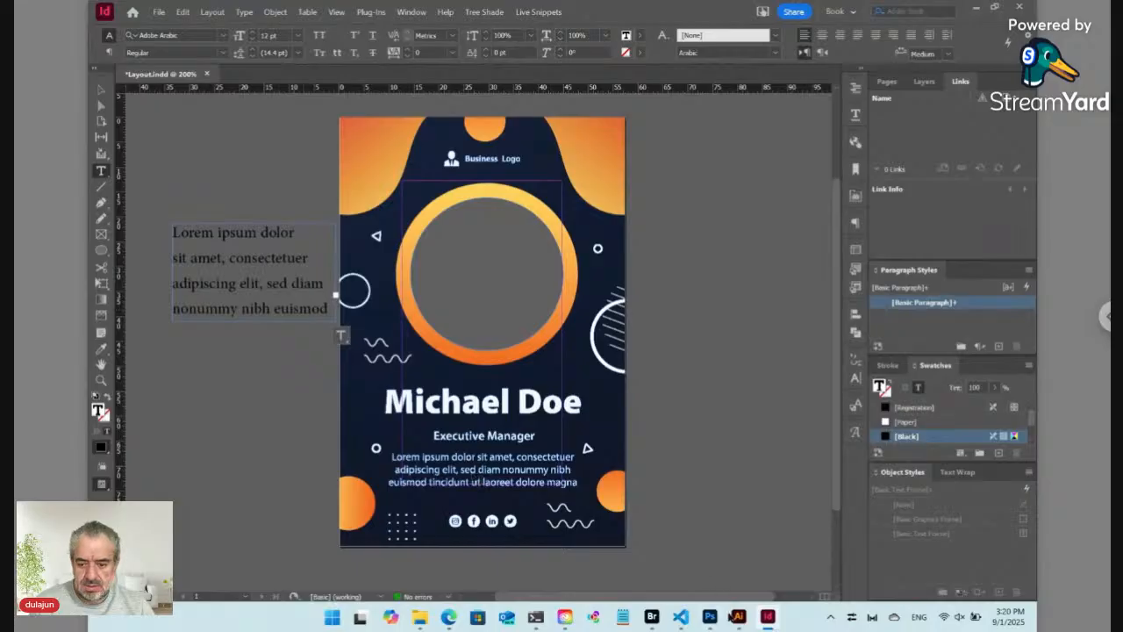
{"action": "left_click", "coordinate": [739, 617]}
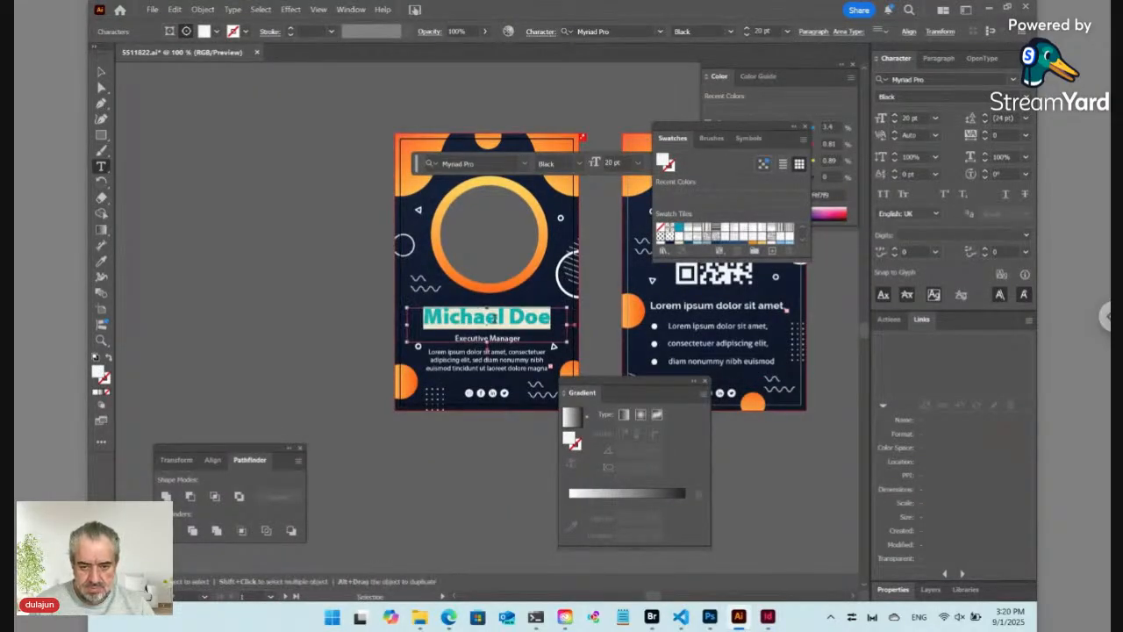
{"action": "left_click", "coordinate": [768, 617]}
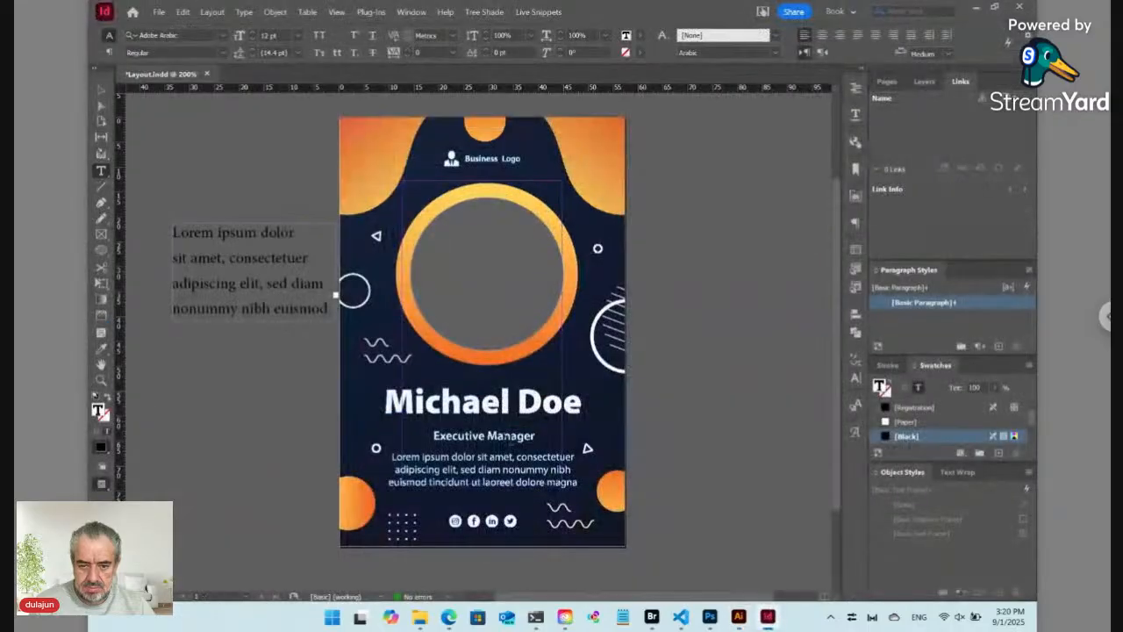
{"action": "left_click", "coordinate": [262, 260]}
{"action": "key", "text": "ctrl+a"}
{"action": "key", "text": "ctrl+v"}
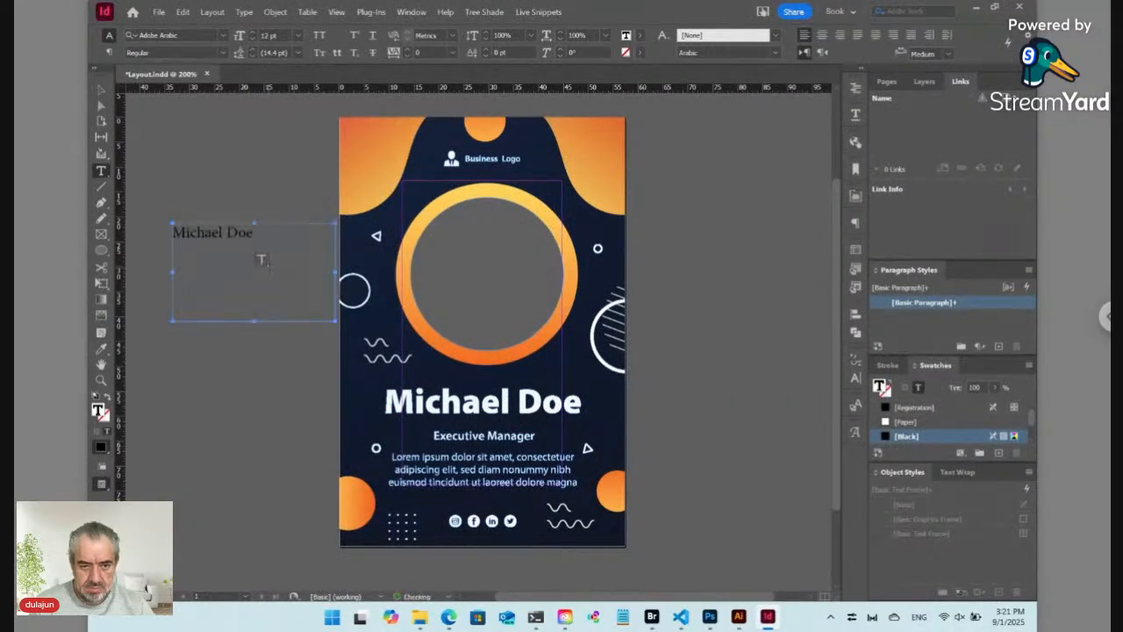
Step: Format the name as Myriad Pro Black 20 pt in white, centred in its frame
{"action": "key", "text": "ctrl+a"}
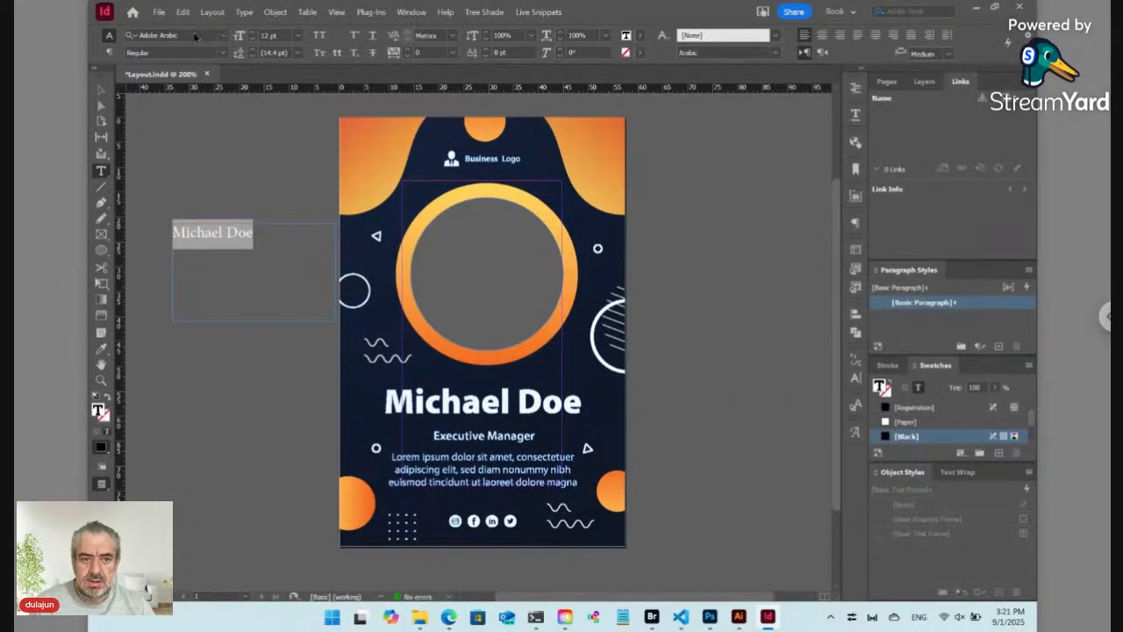
{"action": "left_click", "coordinate": [191, 34]}
{"action": "type", "text": "myriad"}
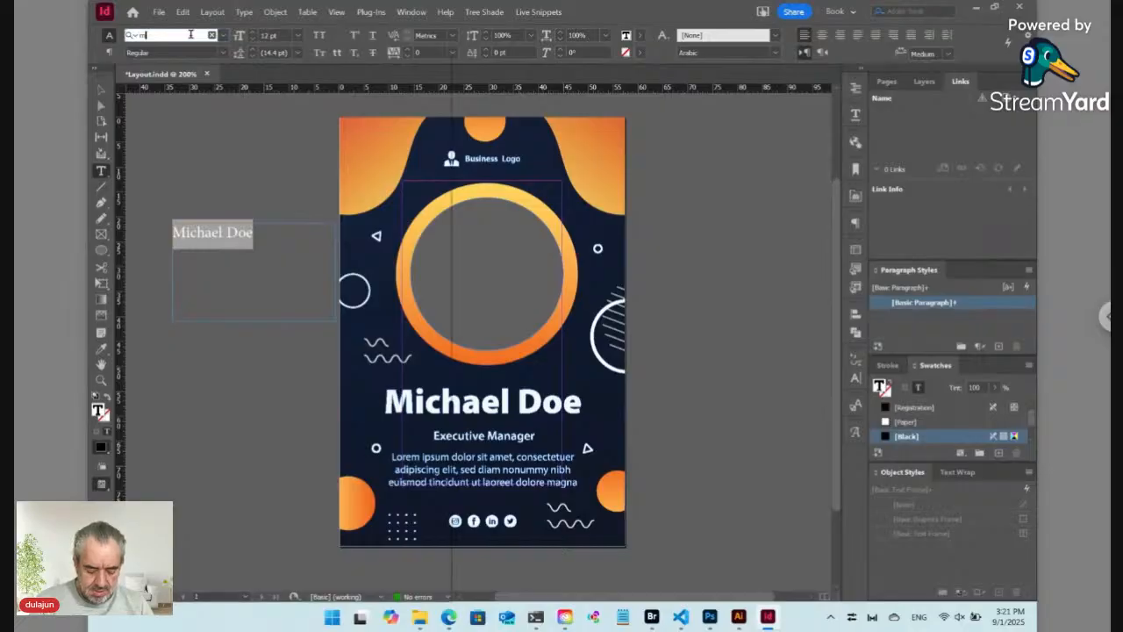
{"action": "type", "text": " pro"}
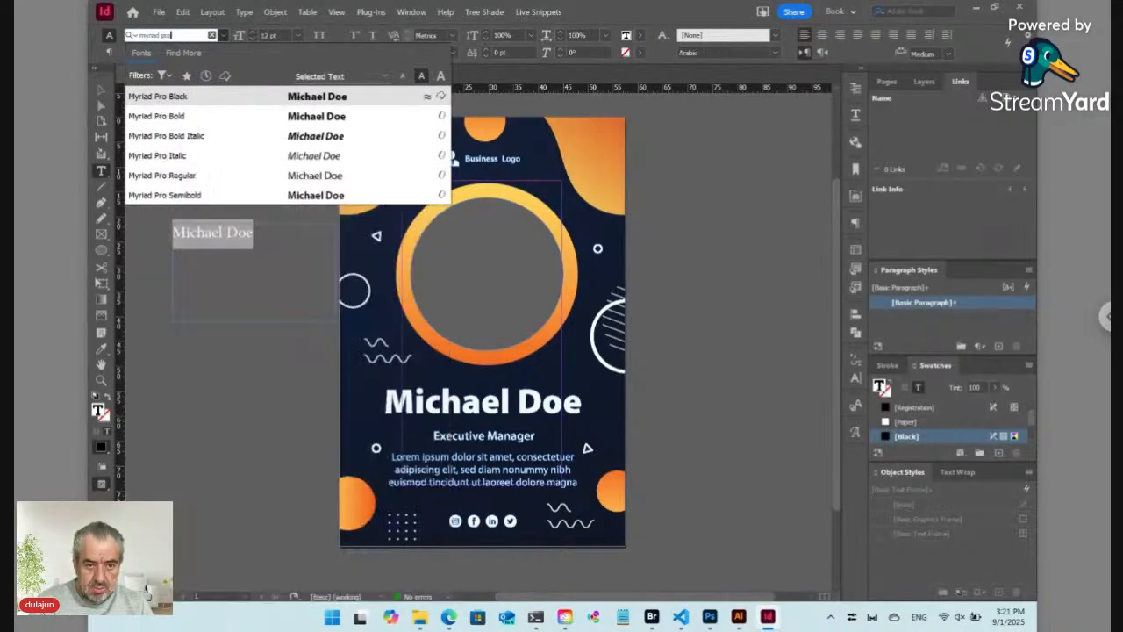
{"action": "left_click", "coordinate": [191, 99]}
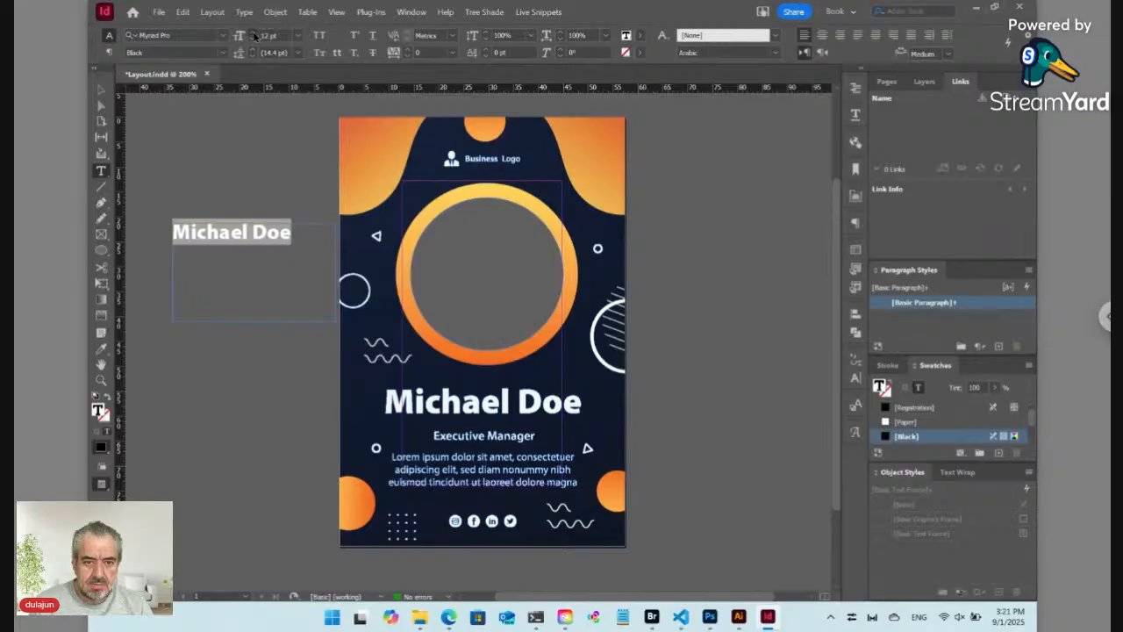
{"action": "left_click", "coordinate": [253, 32], "text": "shift"}
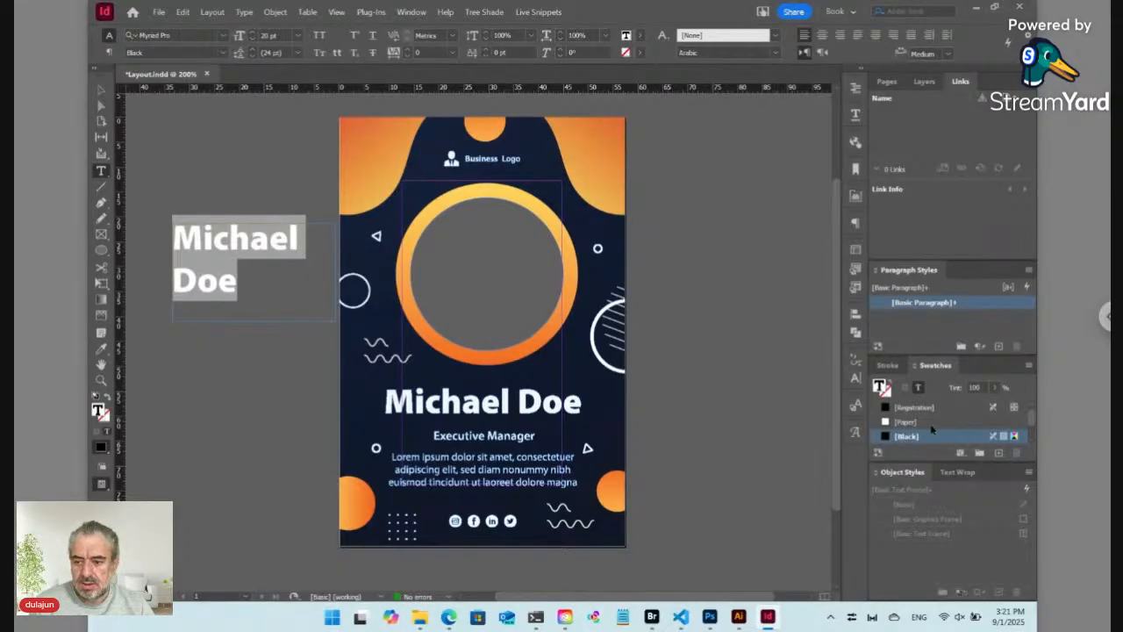
{"action": "left_click", "coordinate": [919, 422]}
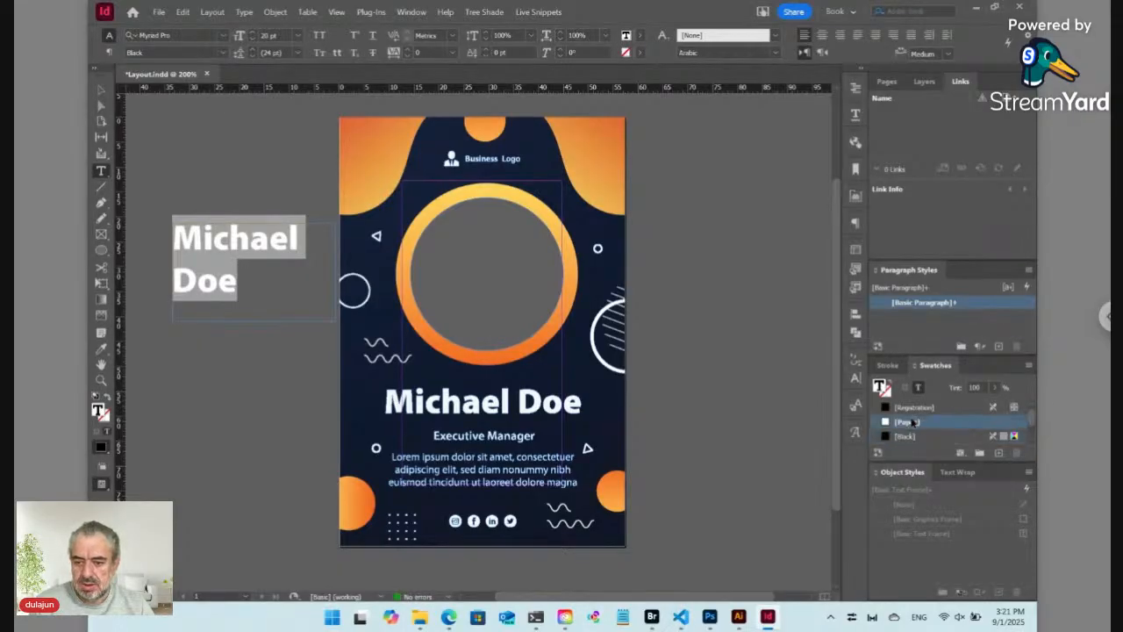
{"action": "left_click", "coordinate": [100, 90]}
{"action": "key", "text": "ctrl+shift+c"}
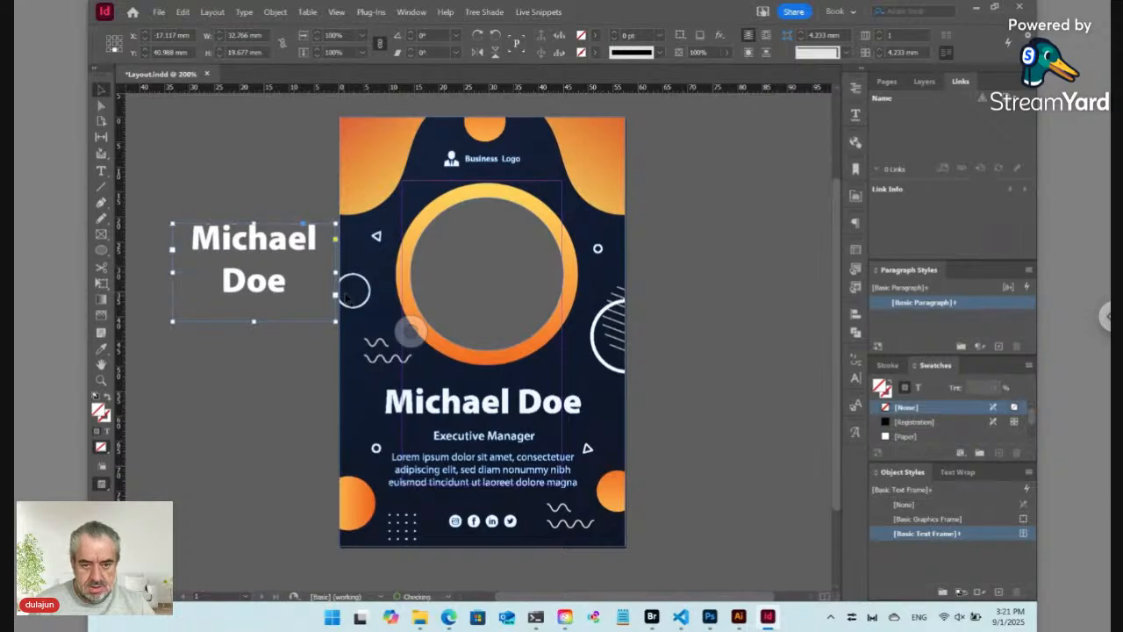
Step: Place the name frame over the old name and split it into 'Michael' and 'Doe' lines
{"action": "left_click_drag", "start_coordinate": [293, 275], "coordinate": [625, 413]}
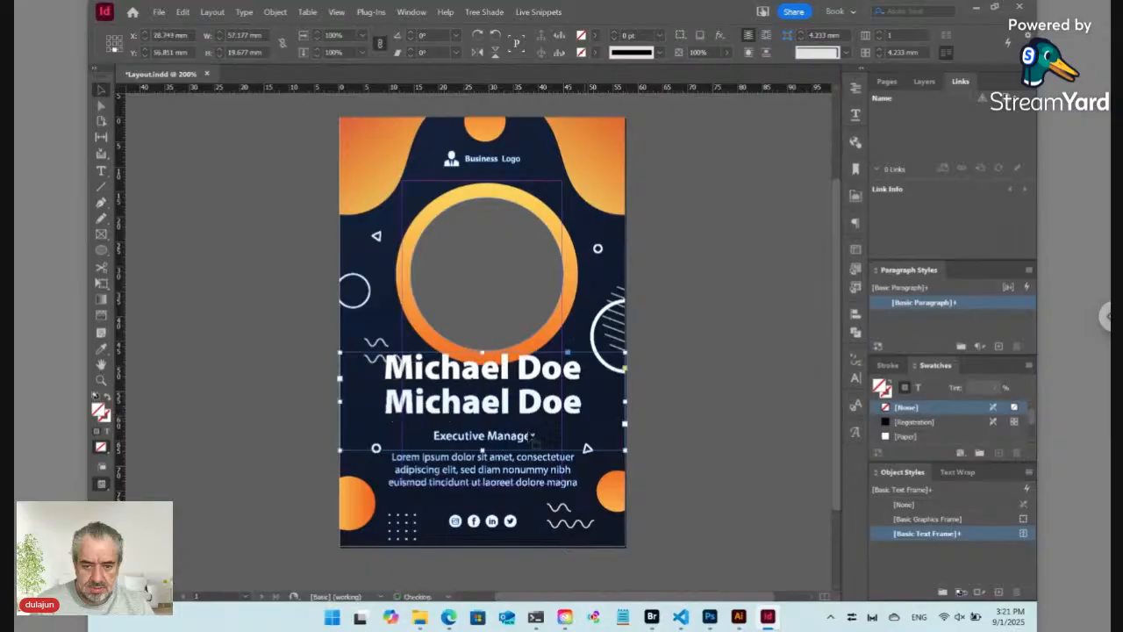
{"action": "left_click_drag", "start_coordinate": [484, 451], "coordinate": [482, 422]}
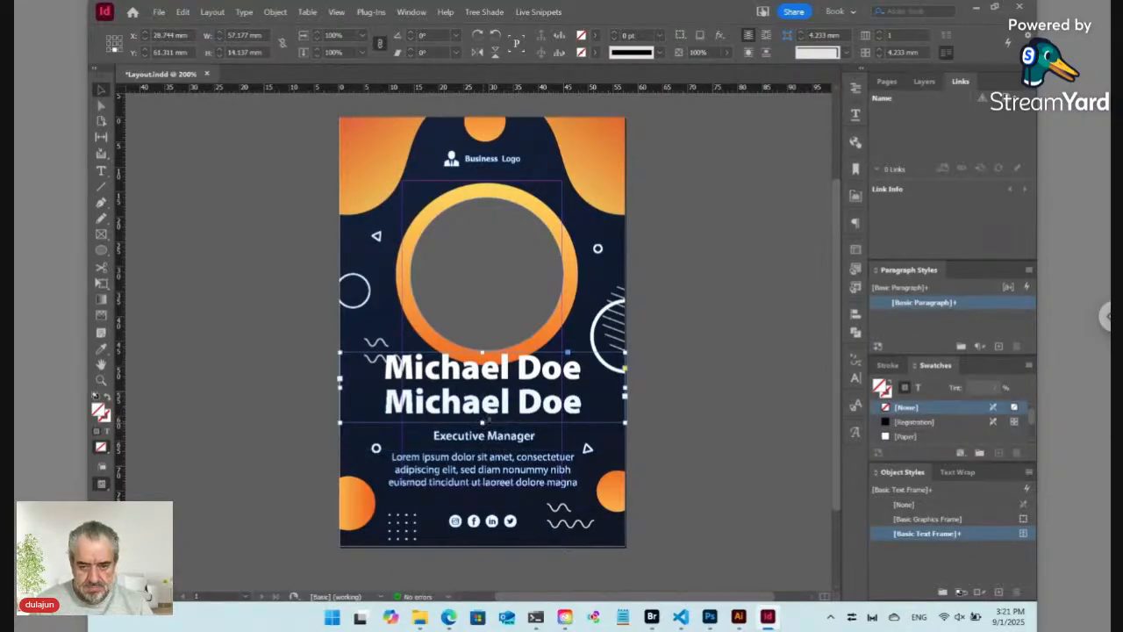
{"action": "double_click", "coordinate": [521, 379]}
{"action": "key", "text": "Return"}
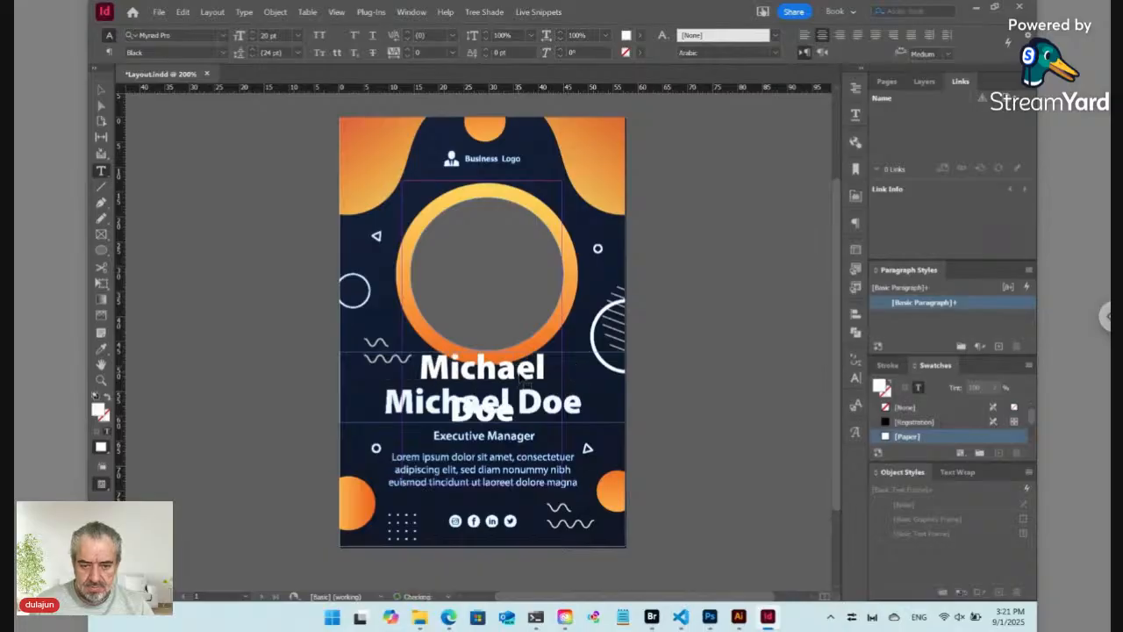
{"action": "key", "text": "ctrl+a"}
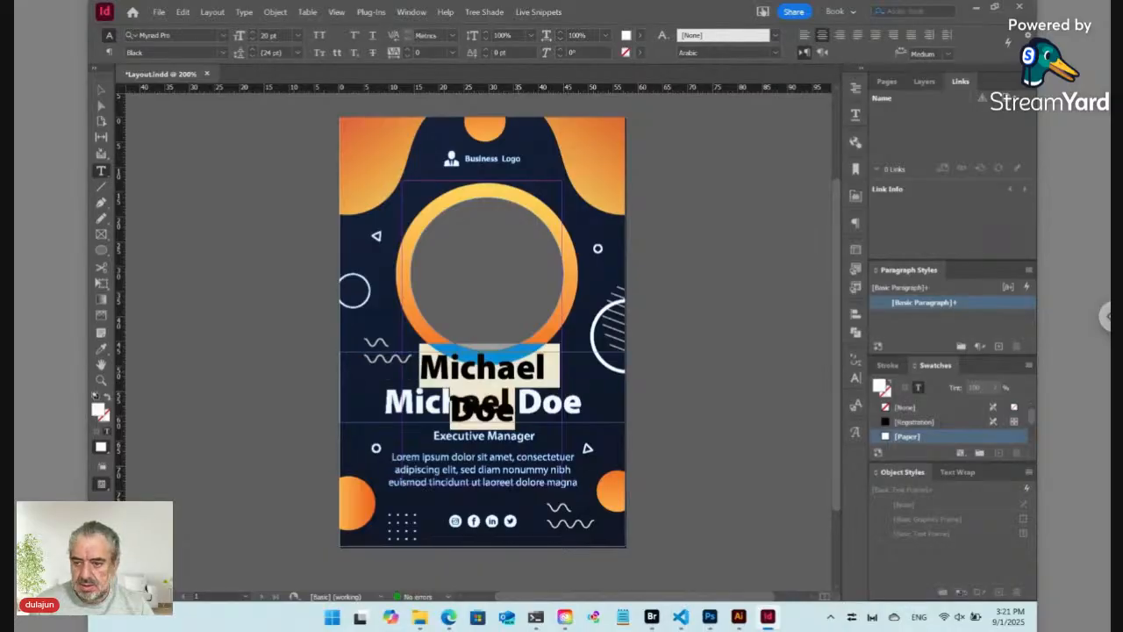
{"action": "left_click", "coordinate": [1029, 271]}
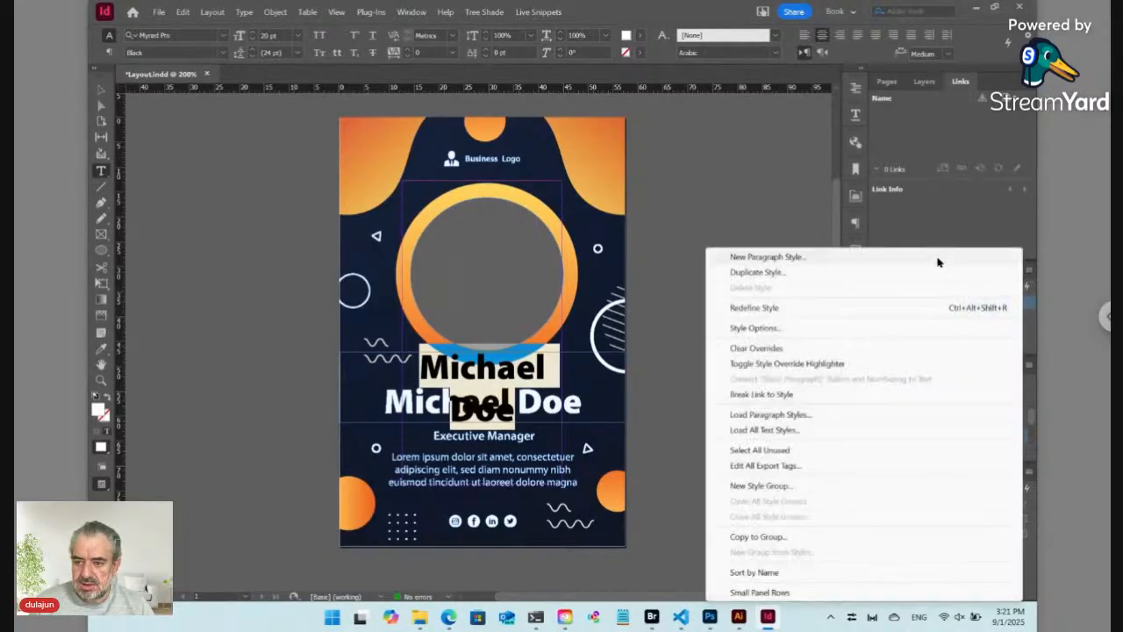
Step: Create a paragraph style named 'Name' from the name's 20 pt Myriad Pro Black centred formatting
{"action": "left_click", "coordinate": [832, 263]}
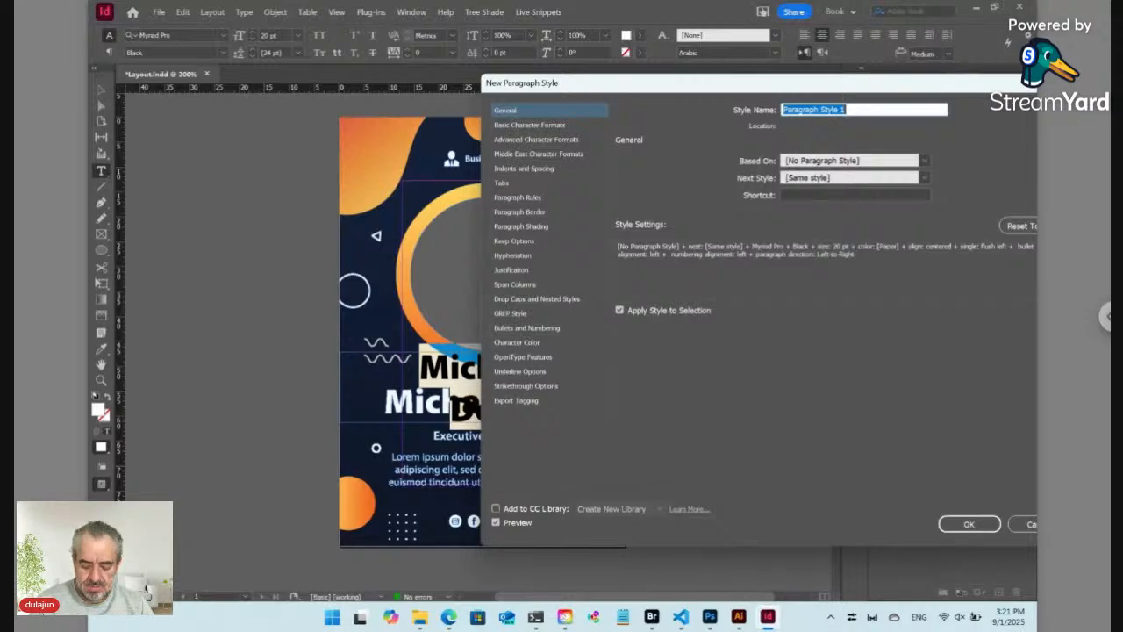
{"action": "type", "text": "Name"}
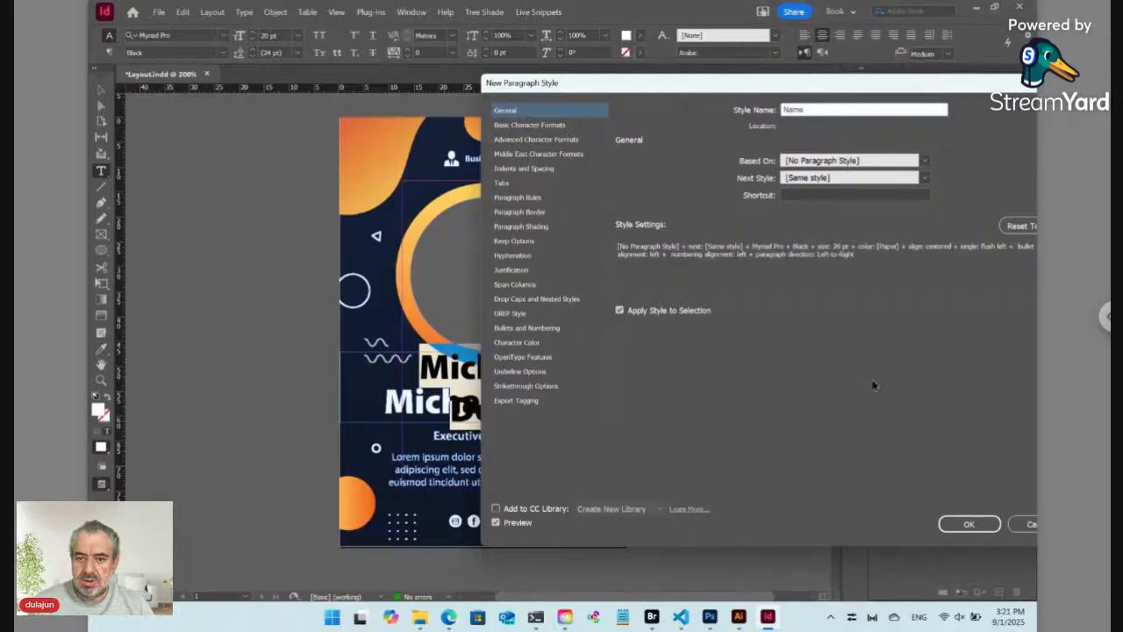
{"action": "left_click", "coordinate": [966, 524]}
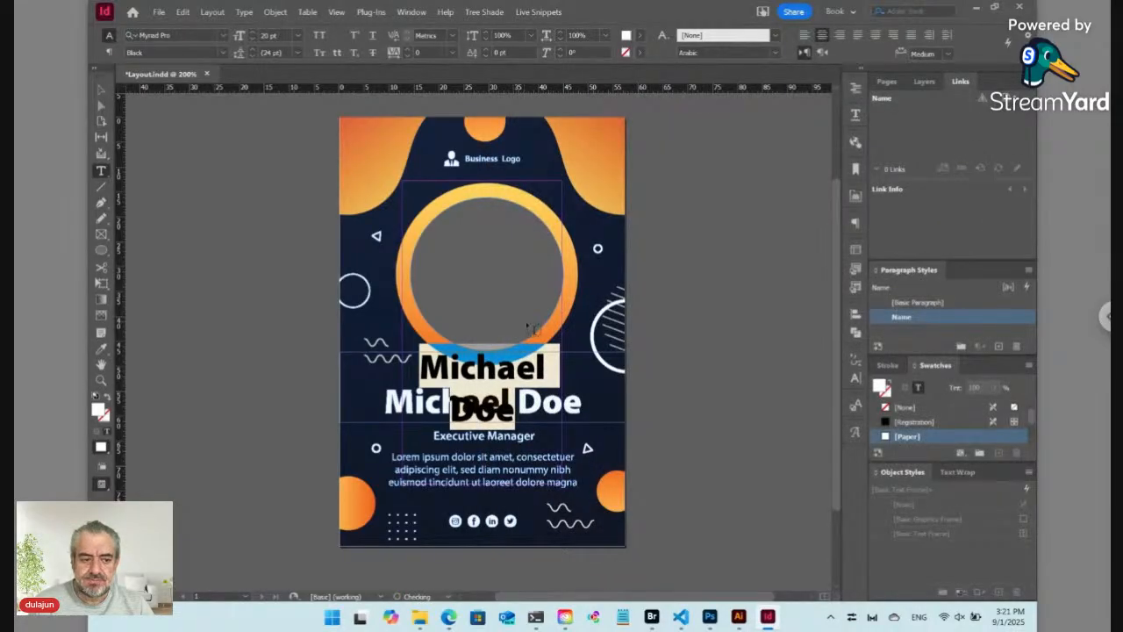
Step: Set the name's auto leading to 90%, tightening it to 18 pt
{"action": "left_click", "coordinate": [242, 57], "text": "alt"}
{"action": "left_click", "coordinate": [466, 312]}
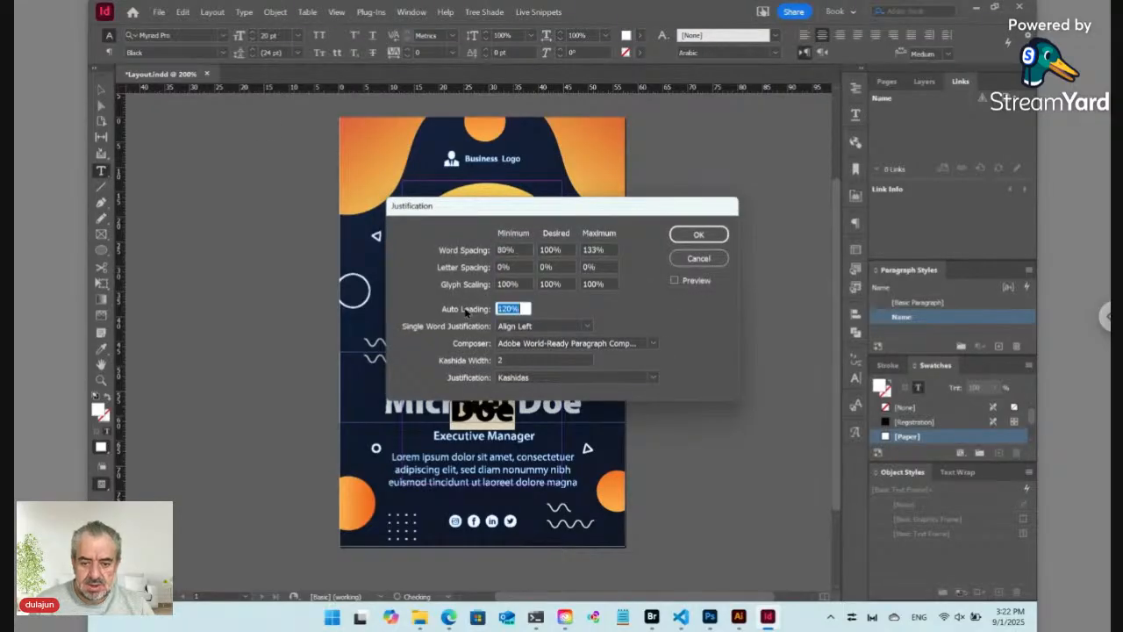
{"action": "type", "text": "90"}
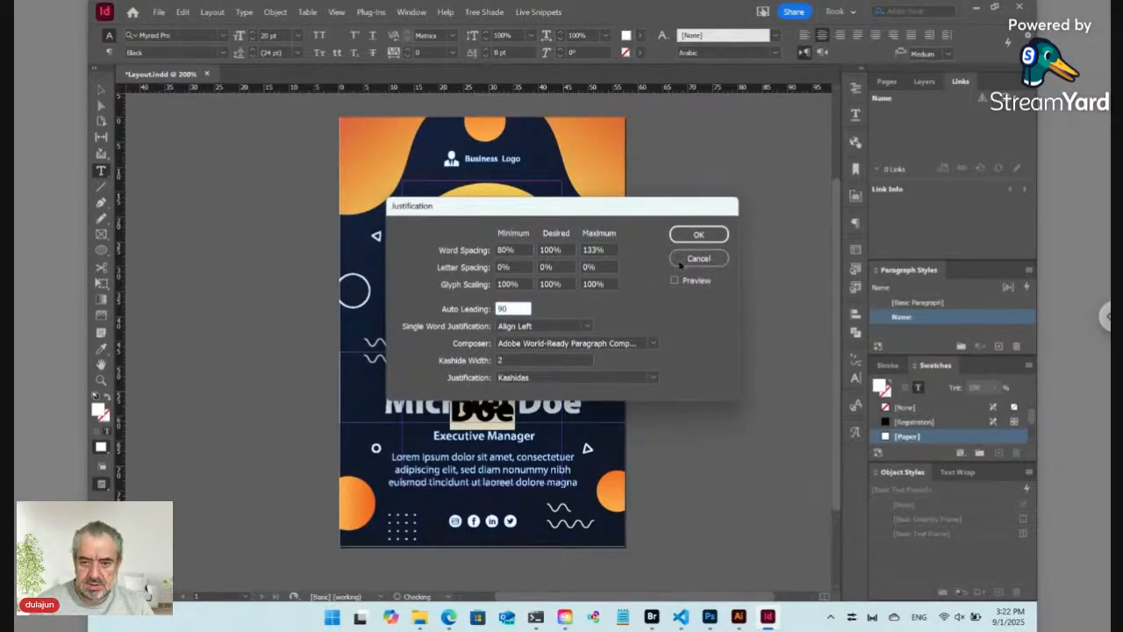
{"action": "left_click", "coordinate": [680, 239]}
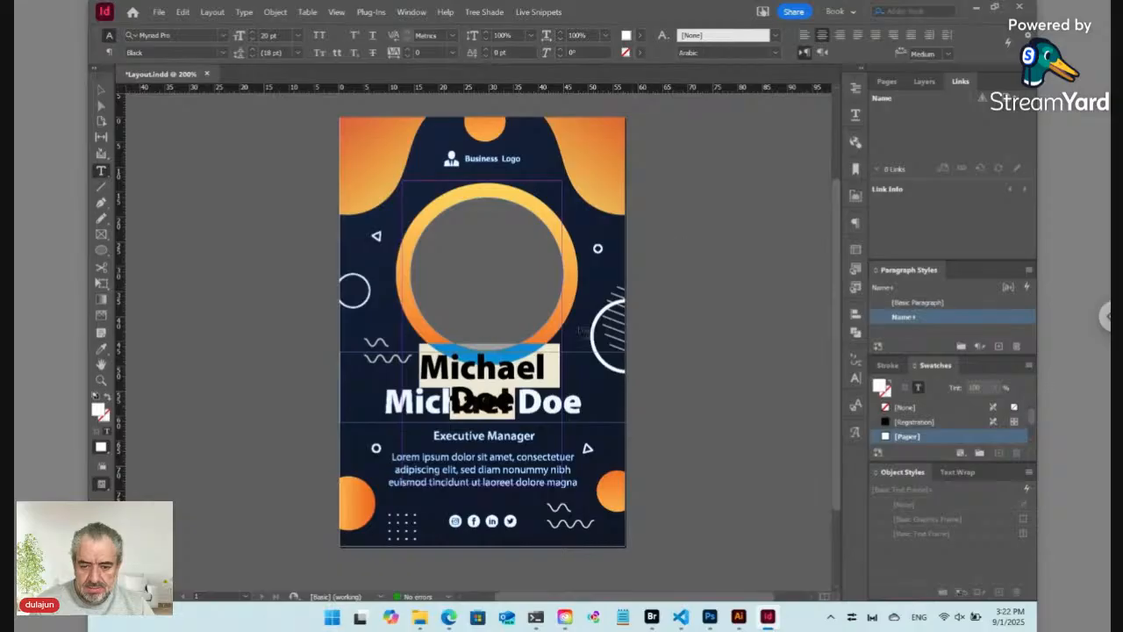
Step: Nudge the name frame slightly lower and join Doe back onto the Michael line
{"action": "left_click", "coordinate": [102, 90]}
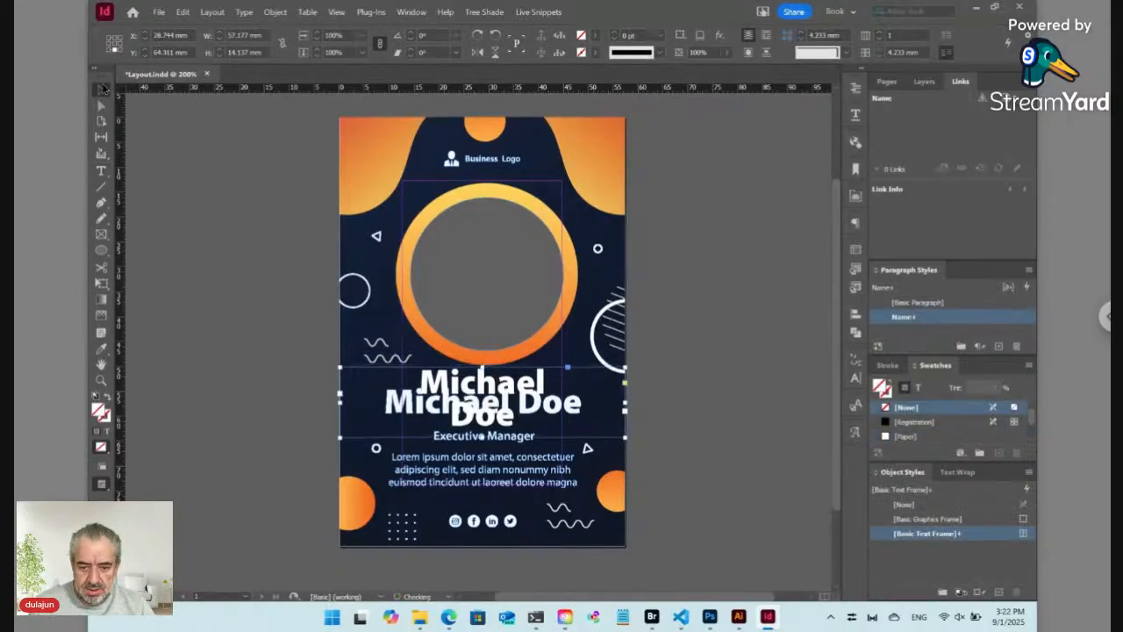
{"action": "left_click_drag", "start_coordinate": [481, 369], "coordinate": [481, 373]}
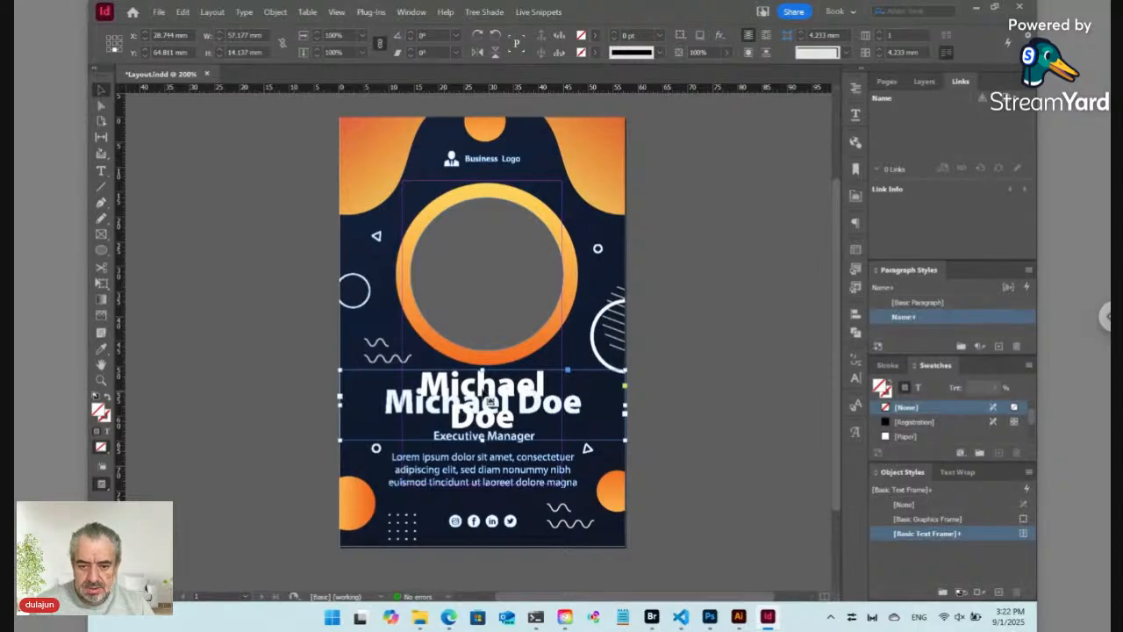
{"action": "double_click", "coordinate": [489, 399]}
{"action": "key", "text": "End"}
{"action": "key", "text": "Delete"}
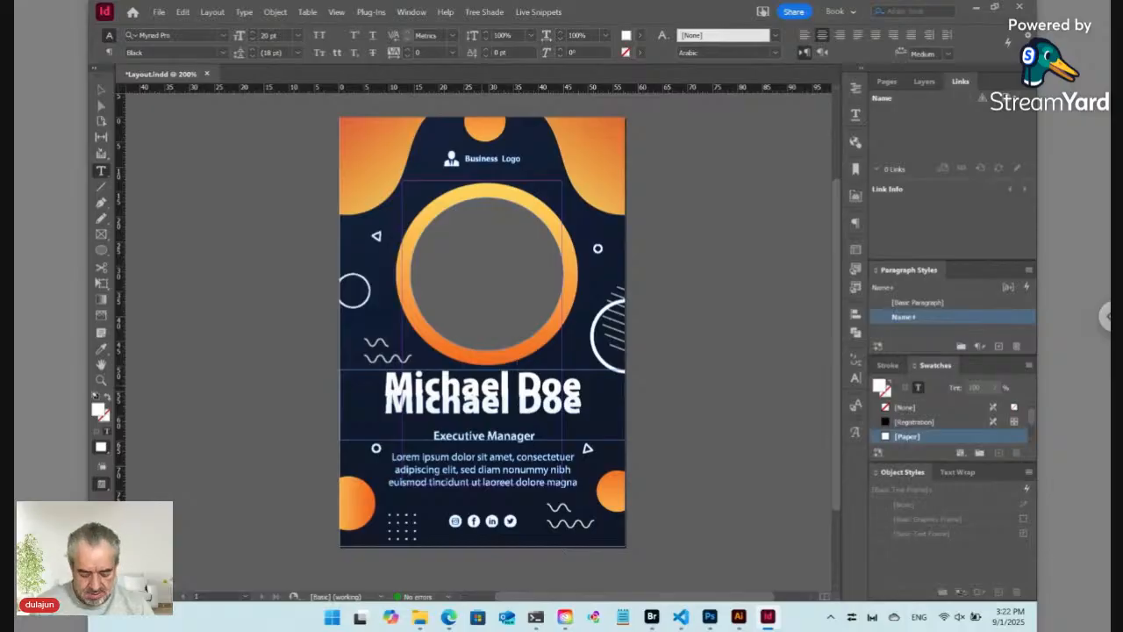
Step: Set the name frame's vertical justification to Center
{"action": "key", "text": "ctrl+b"}
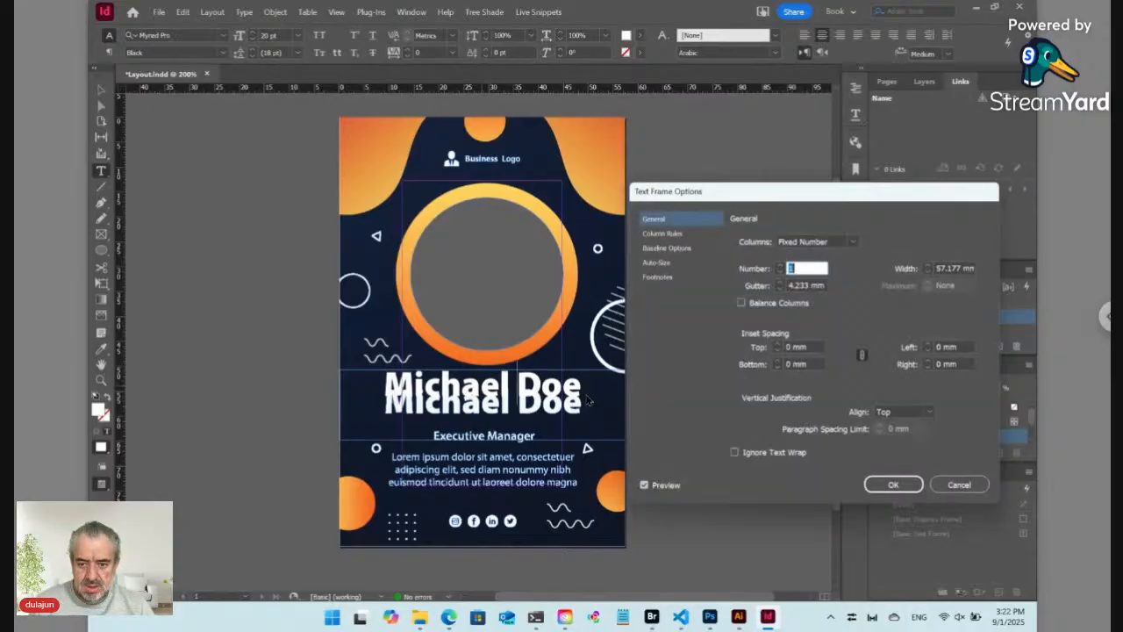
{"action": "left_click", "coordinate": [910, 414]}
{"action": "left_click", "coordinate": [897, 441]}
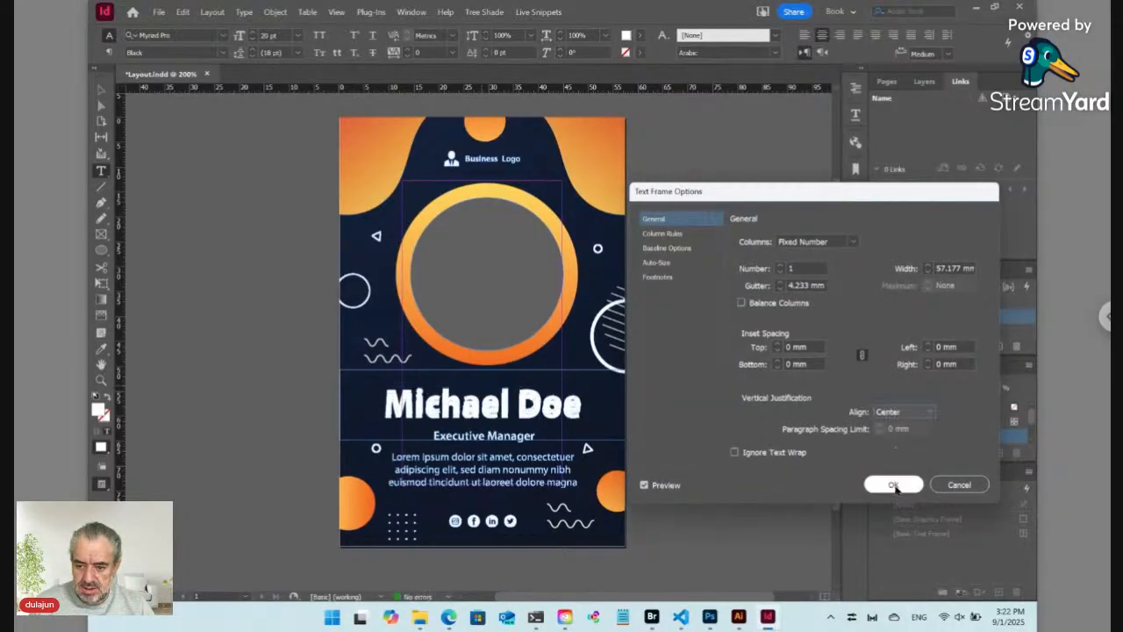
{"action": "left_click", "coordinate": [894, 488]}
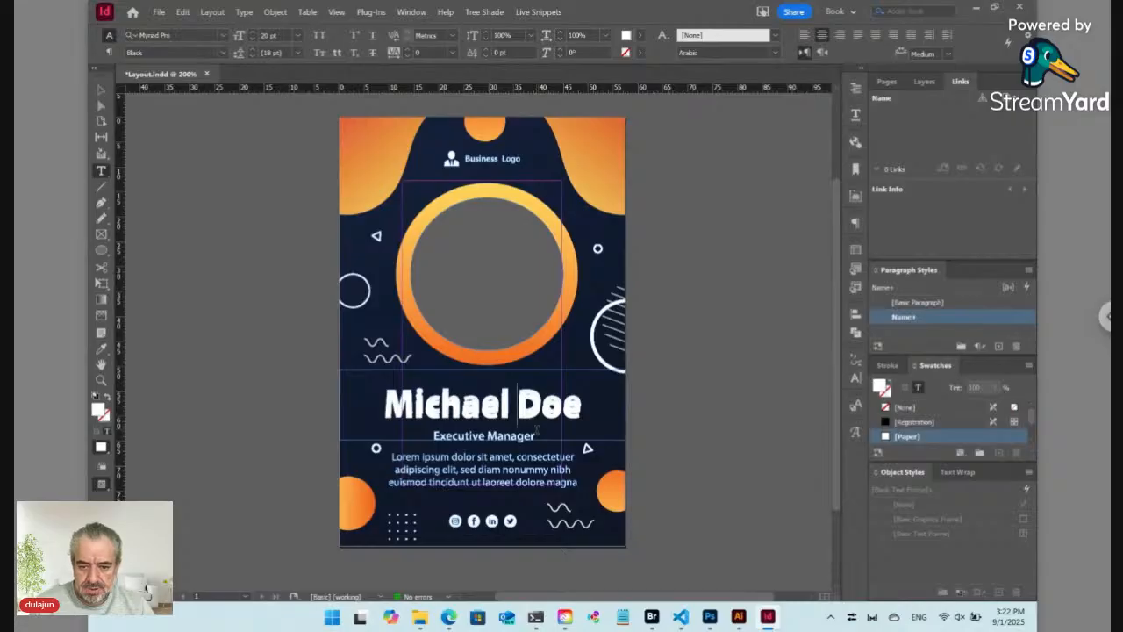
Step: Break the name onto two lines again and nudge the frame slightly upward
{"action": "key", "text": "Return"}
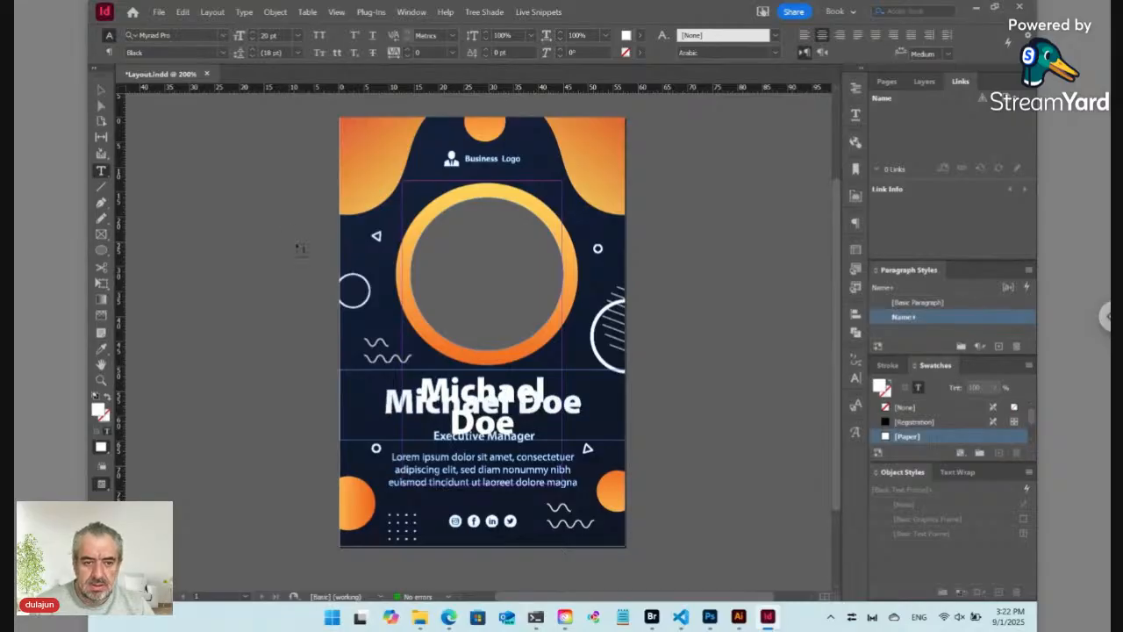
{"action": "left_click", "coordinate": [101, 89]}
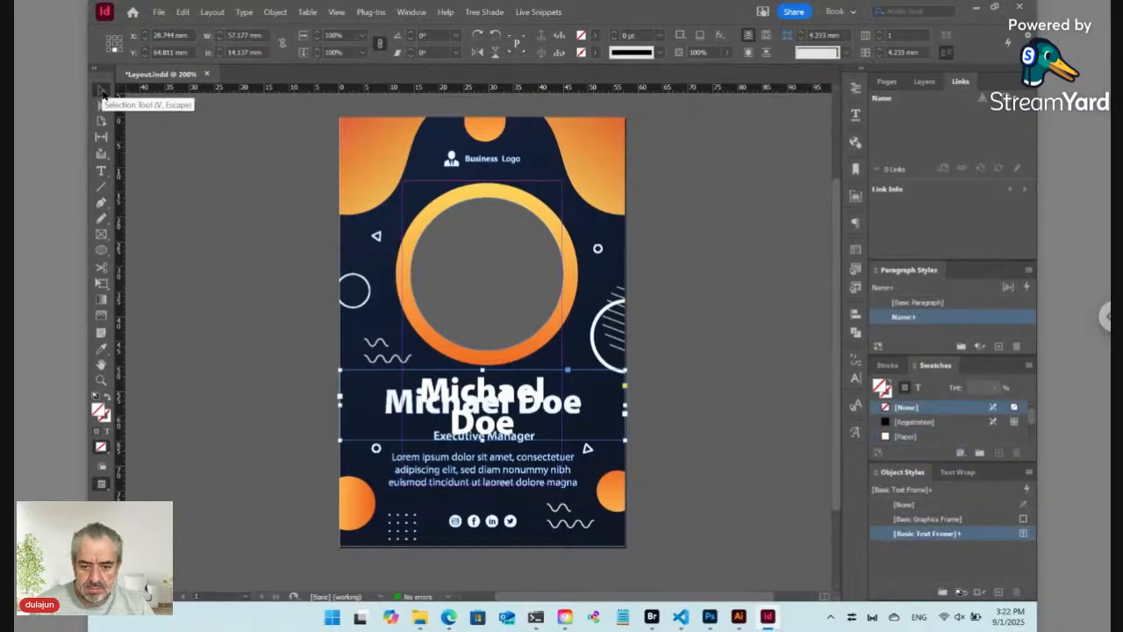
{"action": "key", "text": "Up"}
{"action": "key", "text": "Up"}
{"action": "key", "text": "Up"}
{"action": "key", "text": "Up"}
{"action": "key", "text": "Up"}
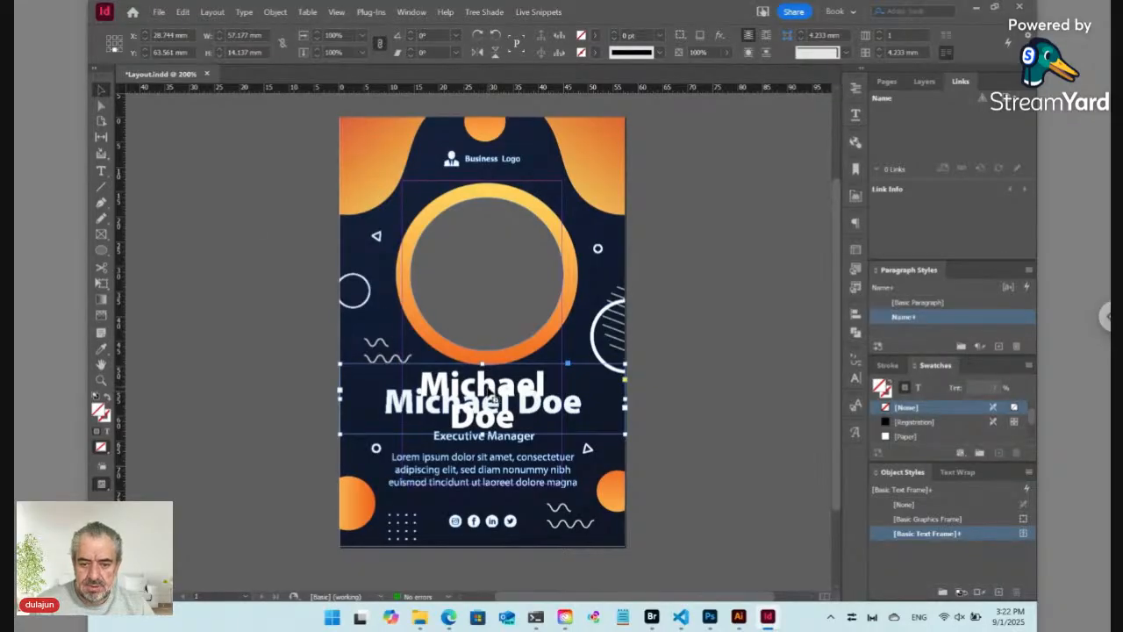
{"action": "double_click", "coordinate": [493, 400]}
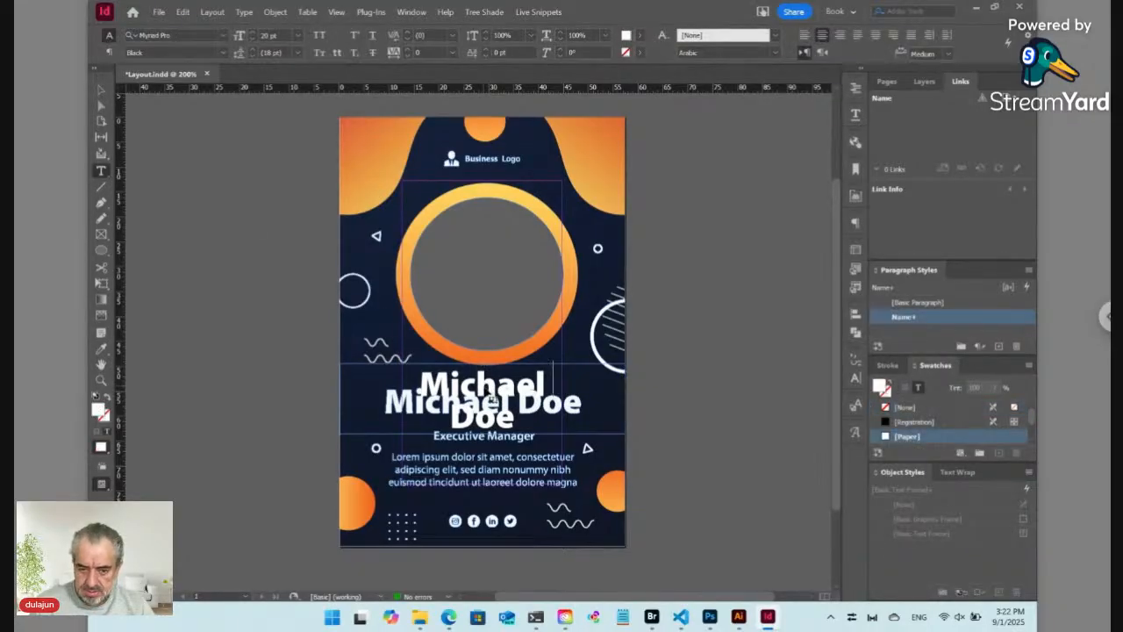
{"action": "key", "text": "ctrl+shift+a"}
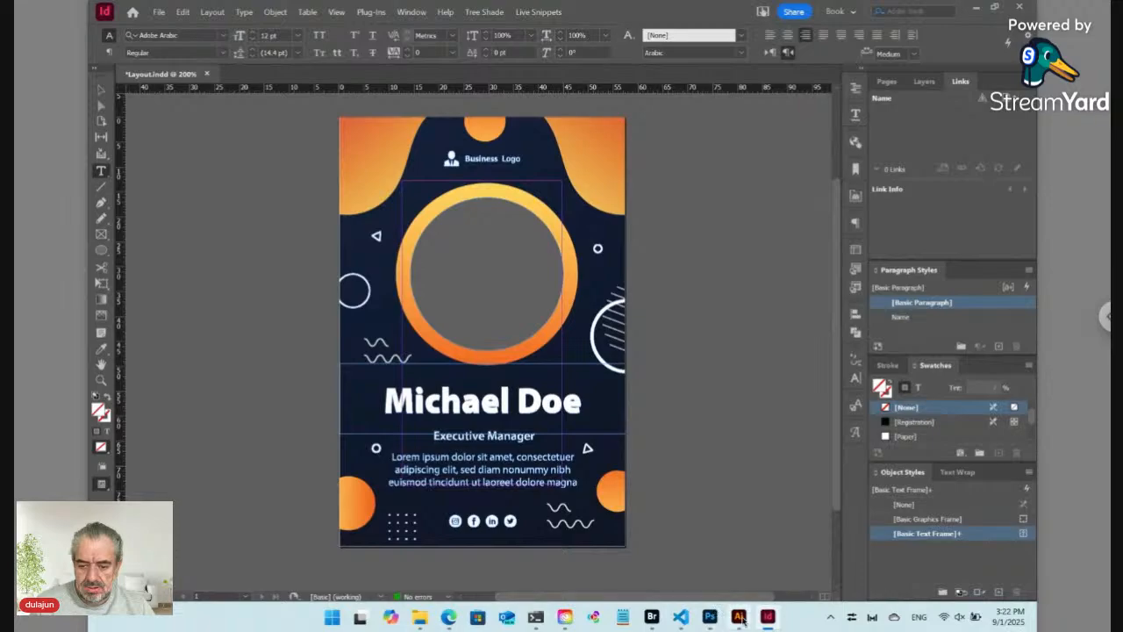
Step: In Illustrator, select the Executive Manager line to read its Myriad Pro Semibold 7 pt styling
{"action": "left_click", "coordinate": [739, 617]}
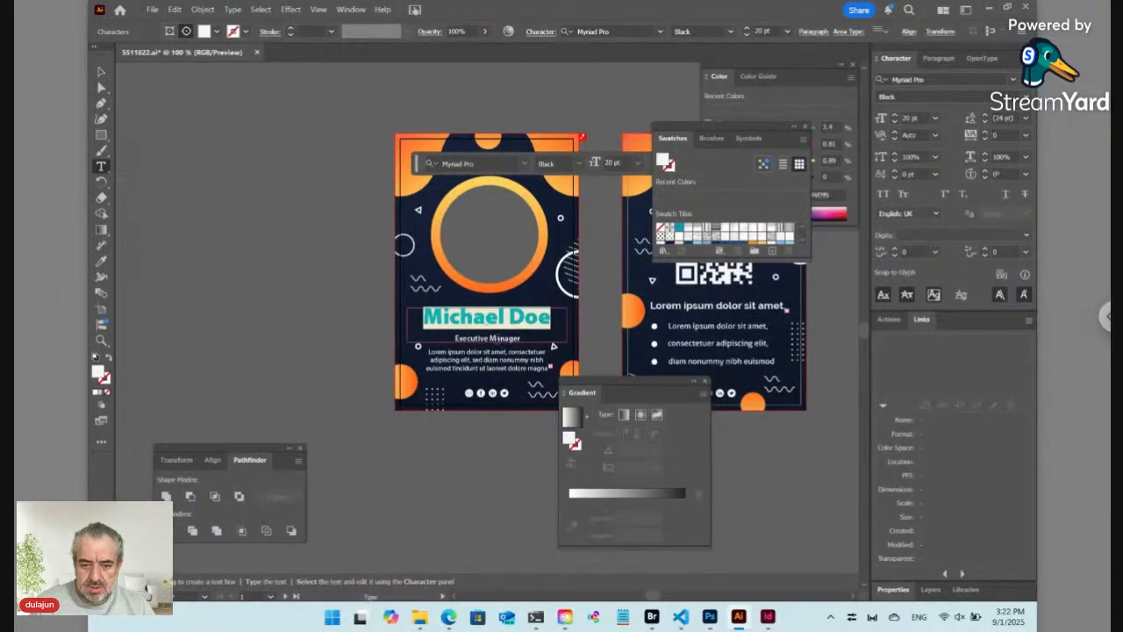
{"action": "left_click", "coordinate": [499, 337], "text": "ctrl"}
{"action": "left_click_drag", "start_coordinate": [495, 325], "coordinate": [477, 314]}
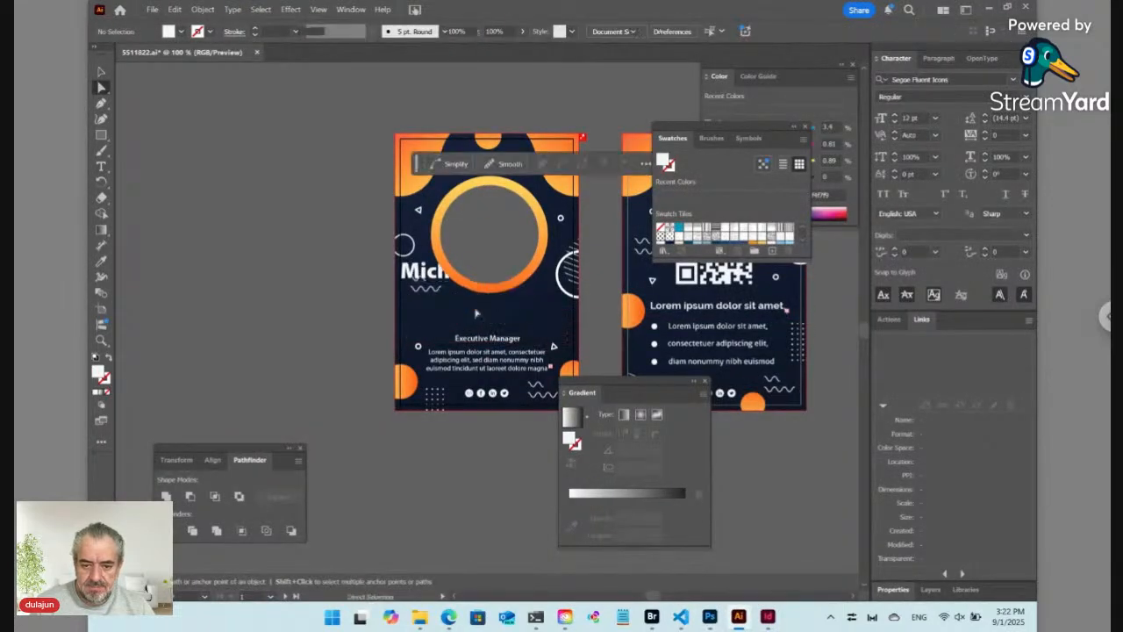
{"action": "left_click", "coordinate": [488, 339]}
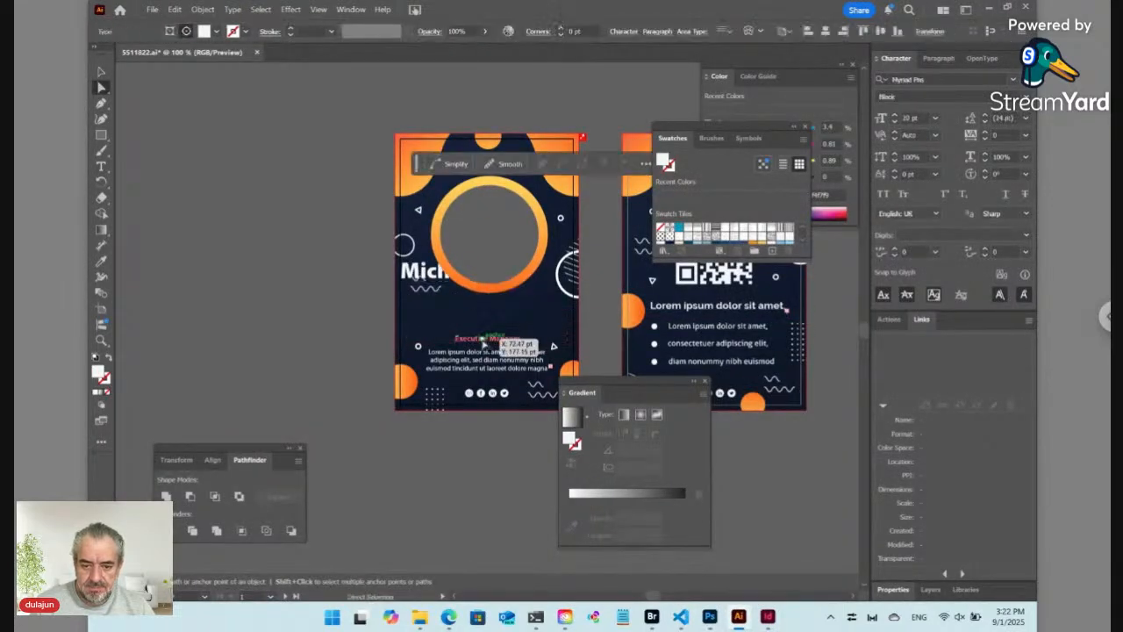
{"action": "left_click", "coordinate": [101, 166]}
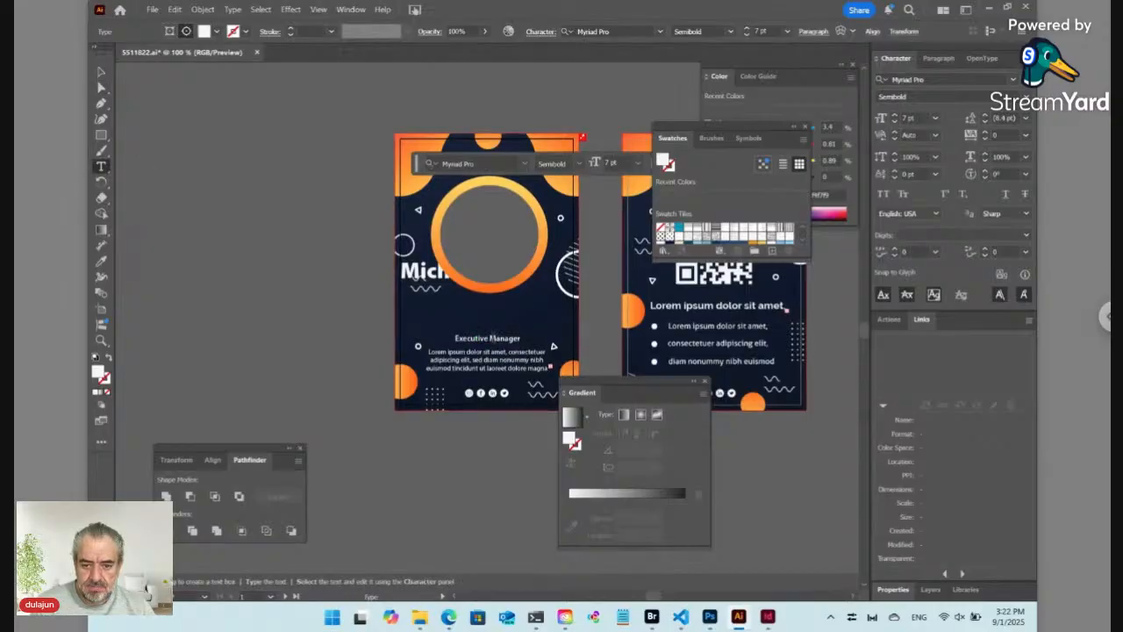
{"action": "triple_click", "coordinate": [491, 337]}
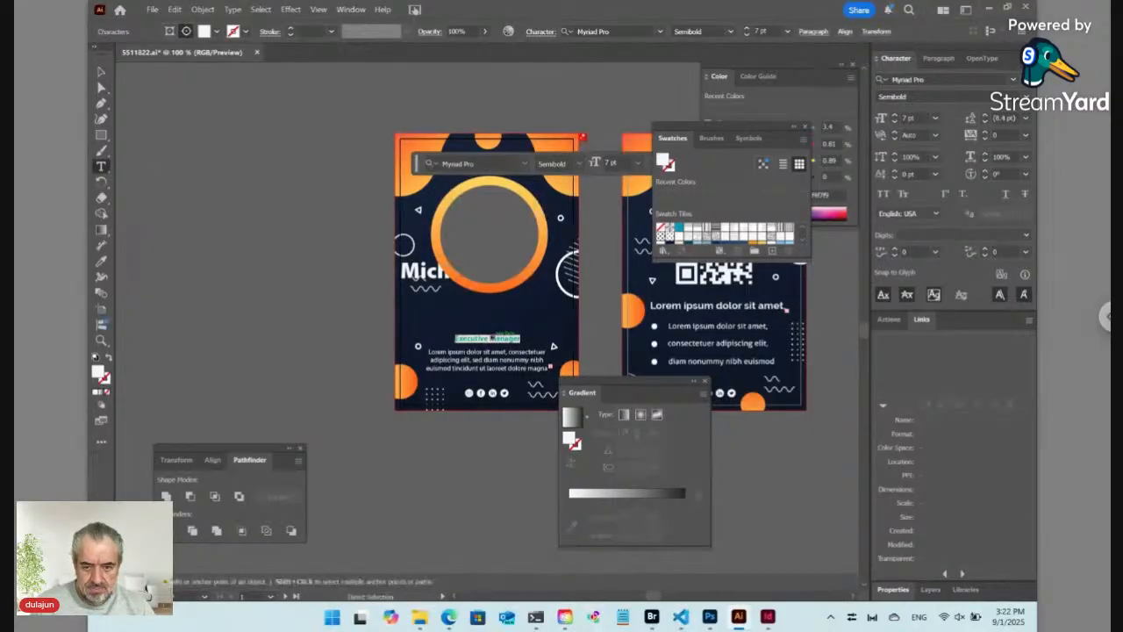
{"action": "left_click", "coordinate": [767, 617]}
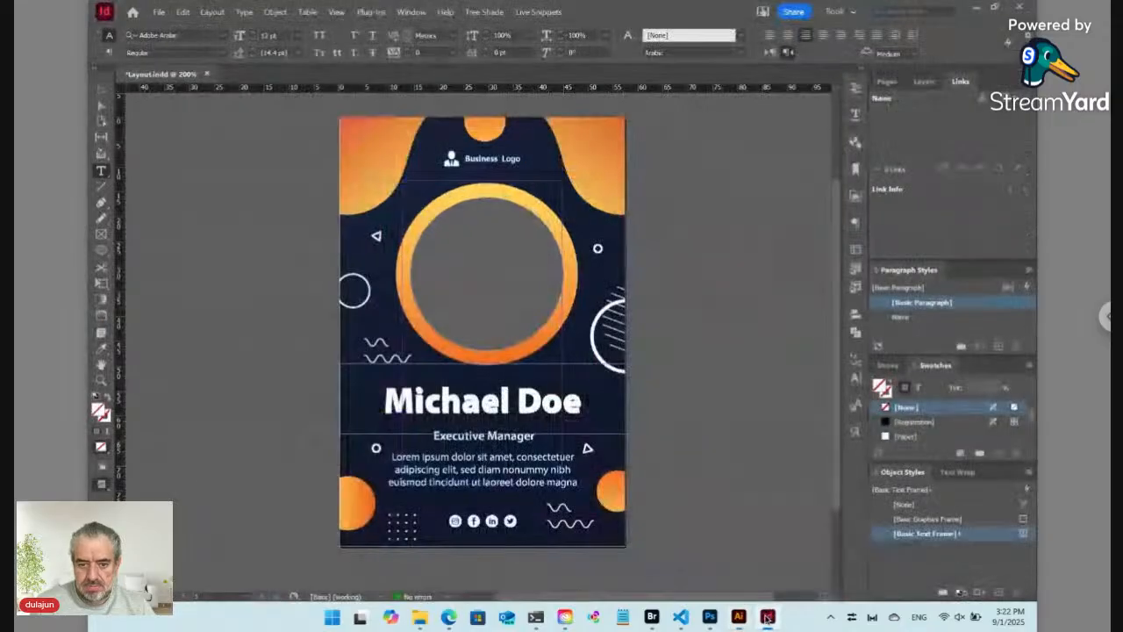
Step: Add a new position line below the name, typing 'Executive'
{"action": "left_click", "coordinate": [492, 402]}
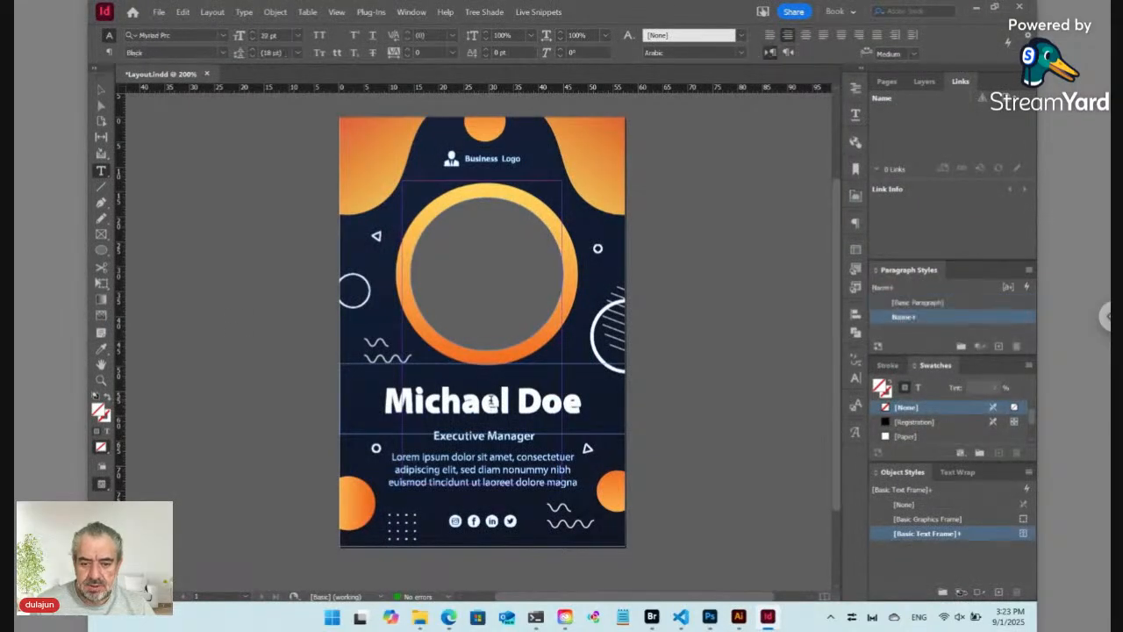
{"action": "key", "text": "End"}
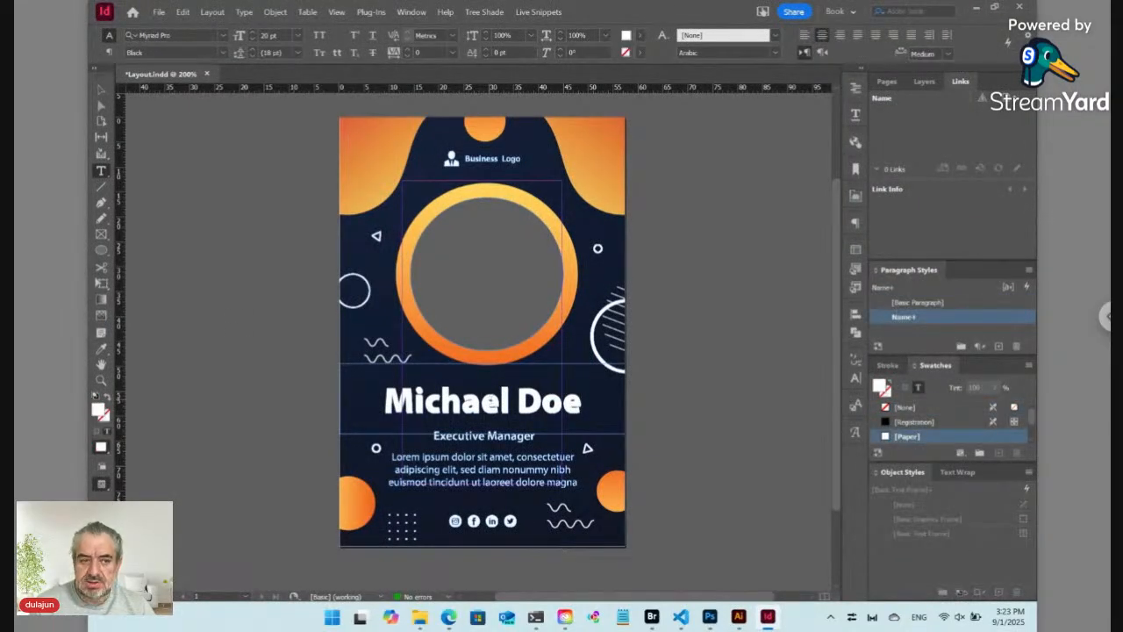
{"action": "key", "text": "Return"}
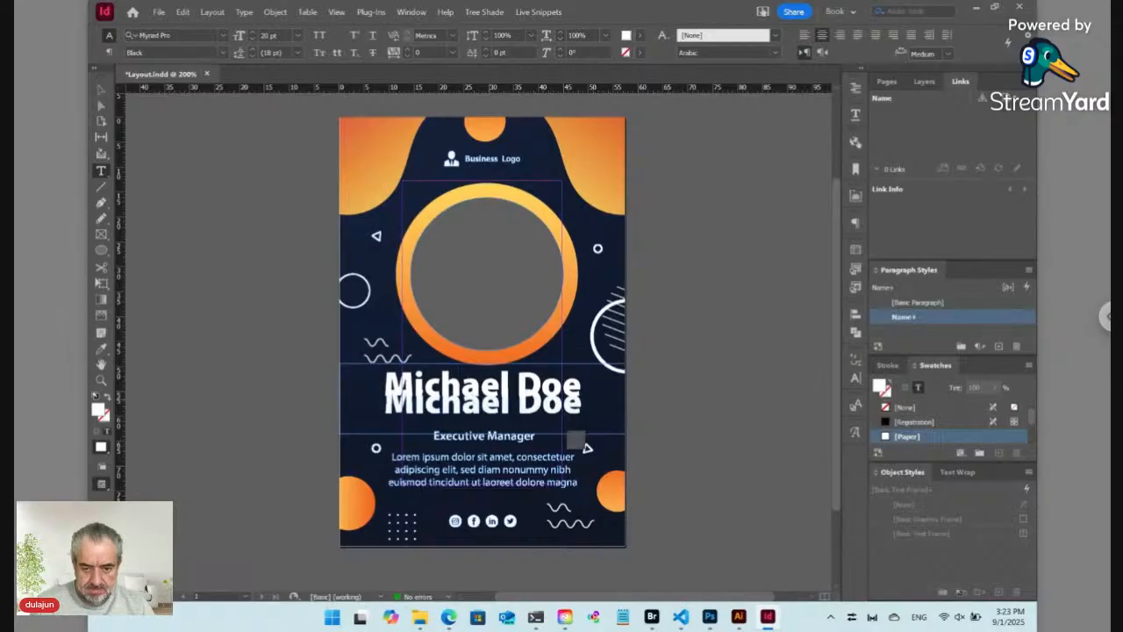
{"action": "type", "text": "Executive"}
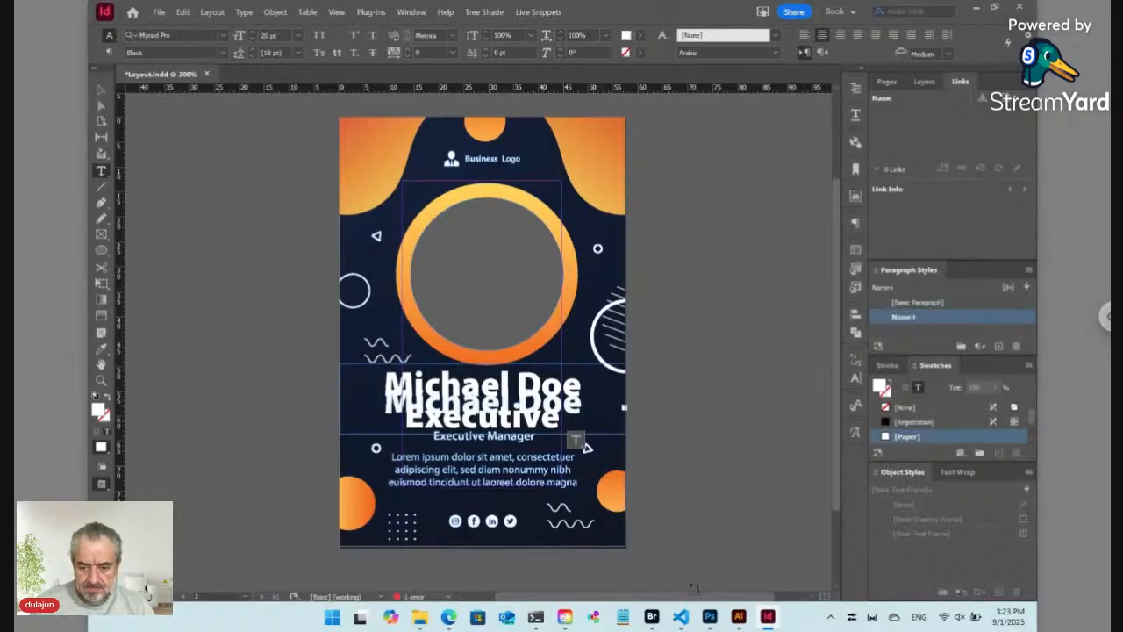
{"action": "left_click", "coordinate": [739, 617]}
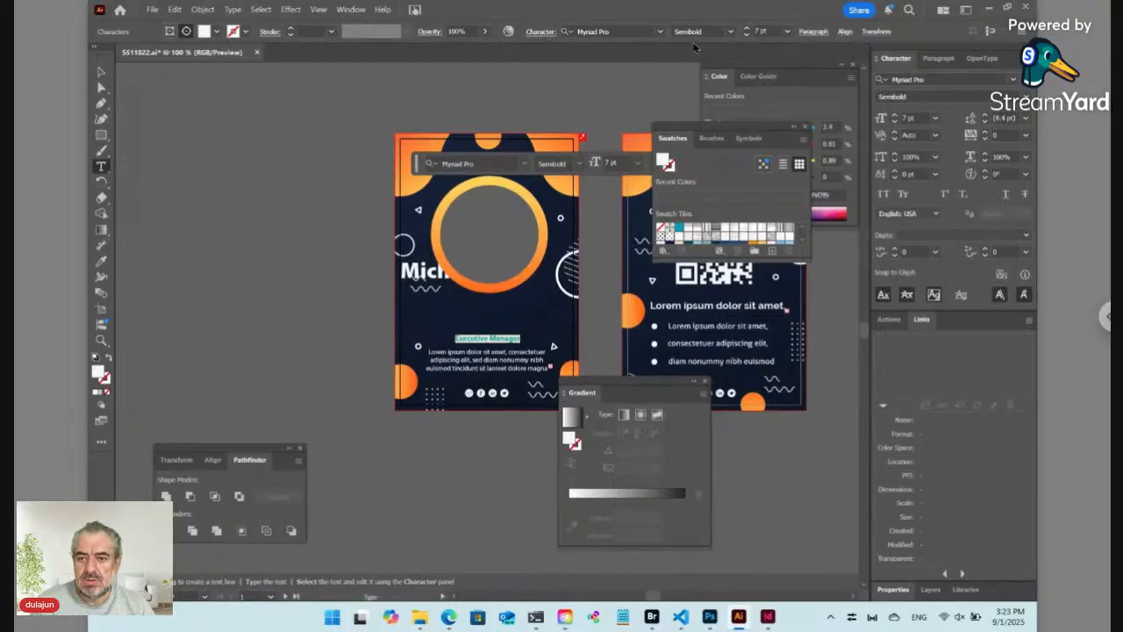
{"action": "left_click", "coordinate": [768, 617]}
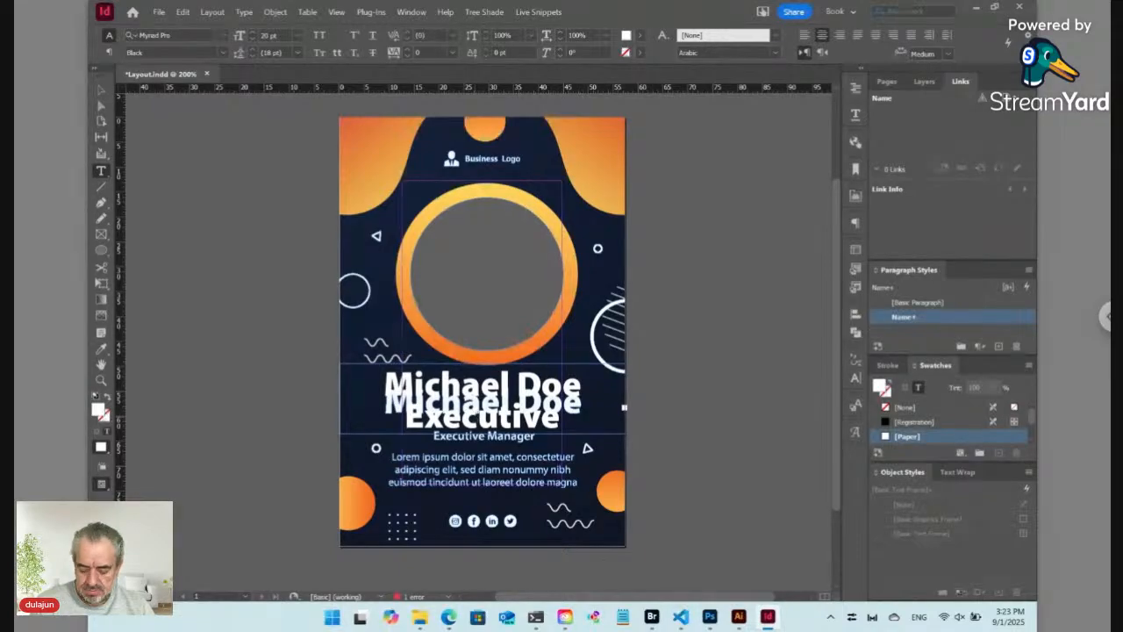
Step: Set the position text to Myriad Pro Semibold at 7 pt
{"action": "key", "text": "ctrl+a"}
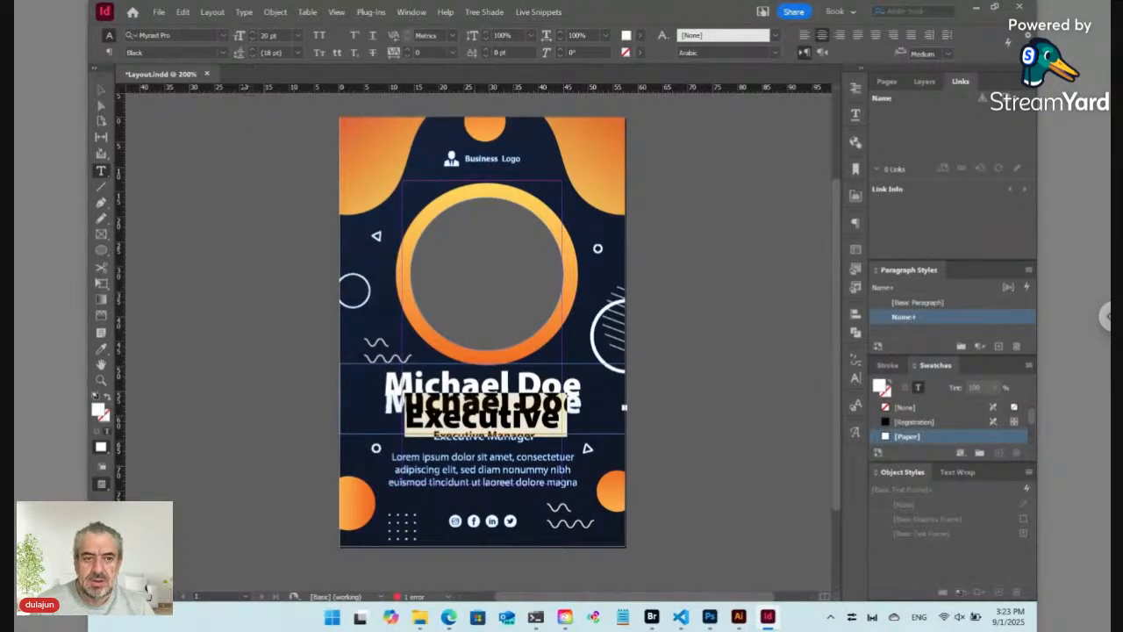
{"action": "left_click", "coordinate": [223, 53]}
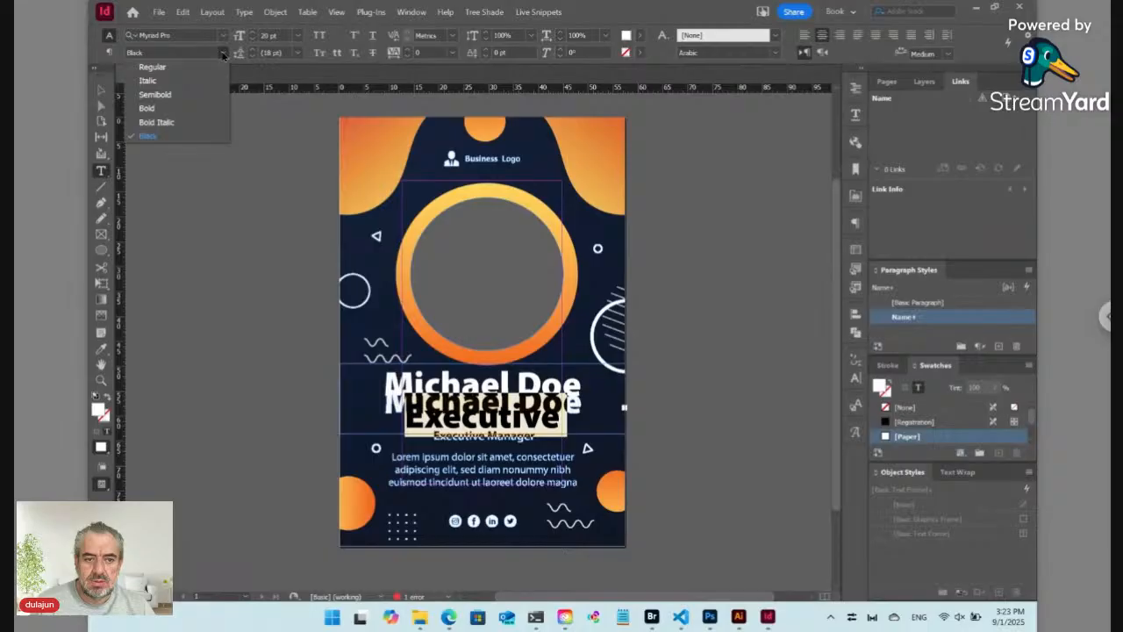
{"action": "left_click", "coordinate": [179, 94]}
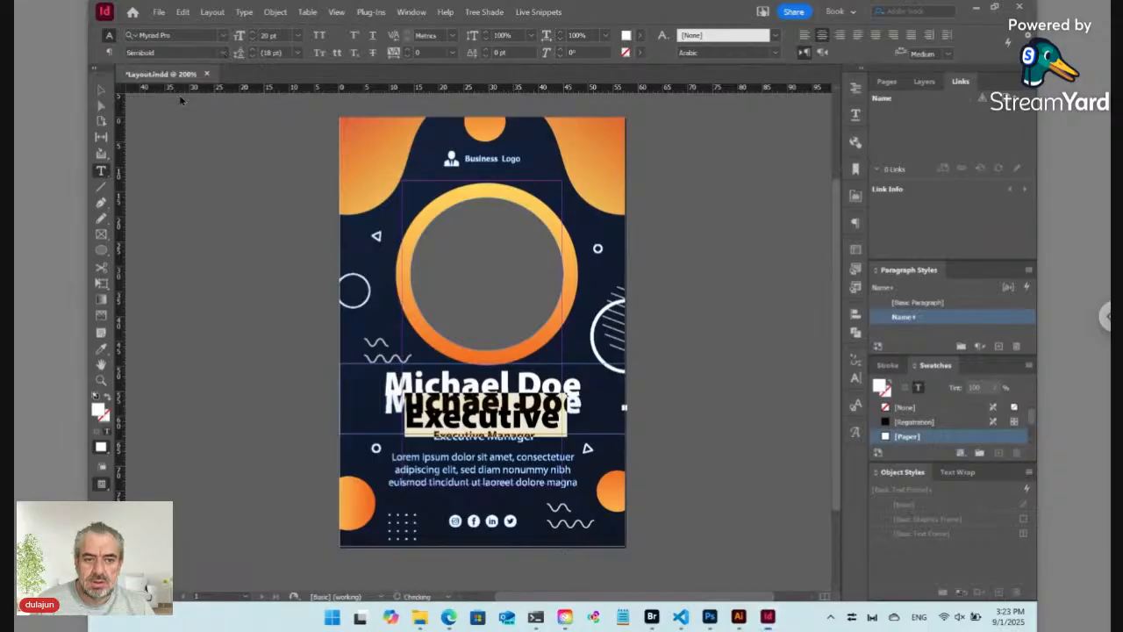
{"action": "left_click", "coordinate": [253, 39]}
{"action": "left_click", "coordinate": [253, 40]}
{"action": "left_click", "coordinate": [253, 40]}
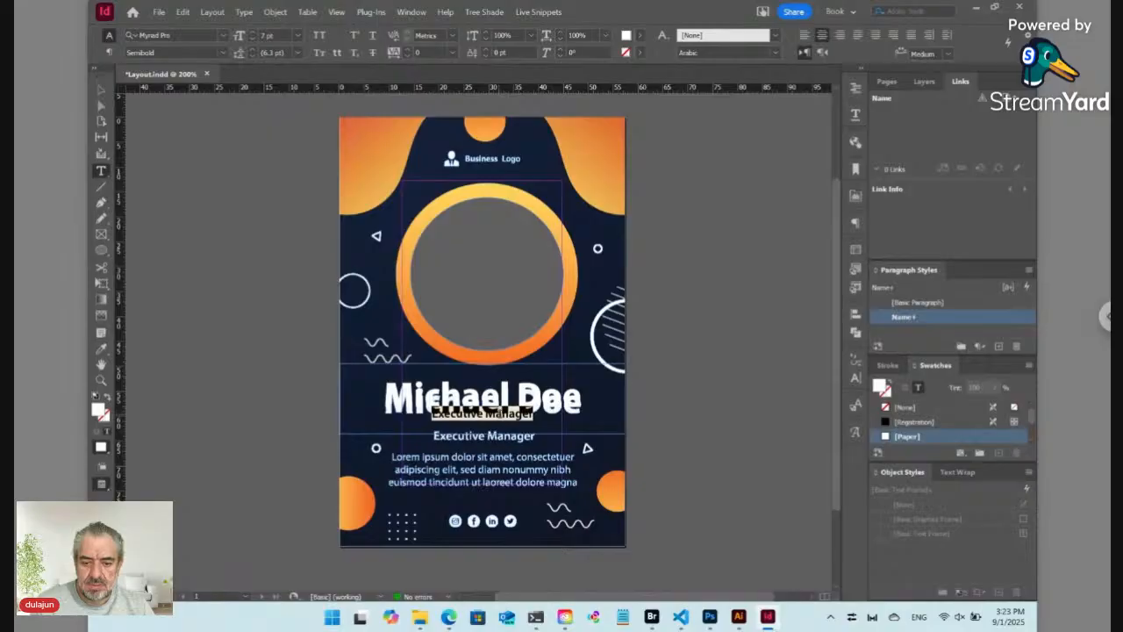
{"action": "left_click", "coordinate": [489, 414]}
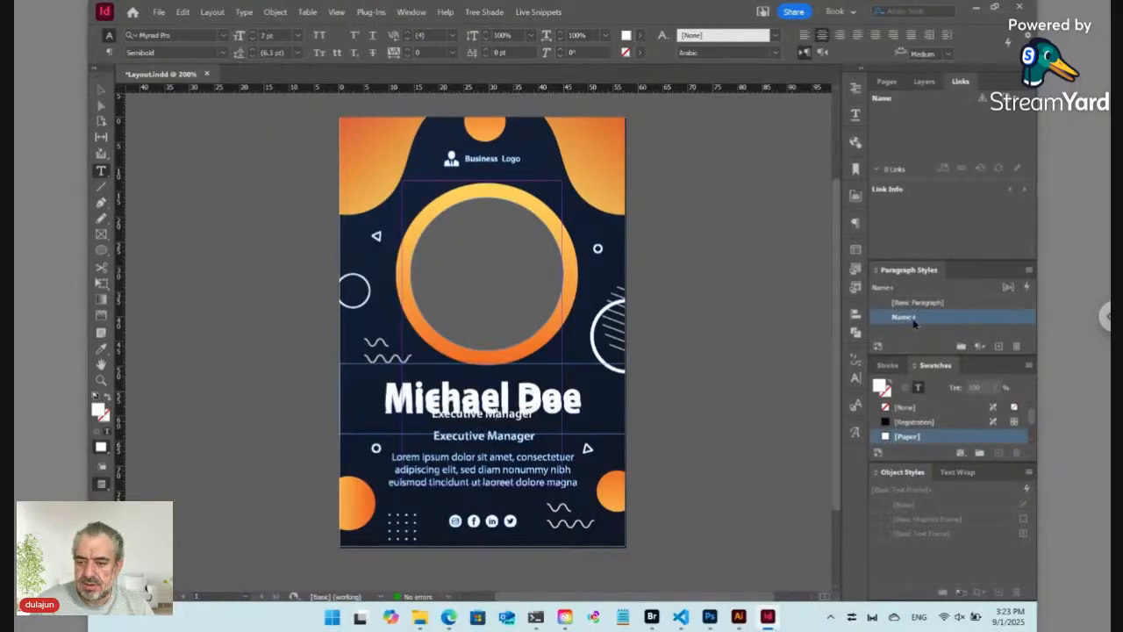
Step: Duplicate the Name paragraph style as 'Position' and apply it to the job title
{"action": "left_click", "coordinate": [1028, 270]}
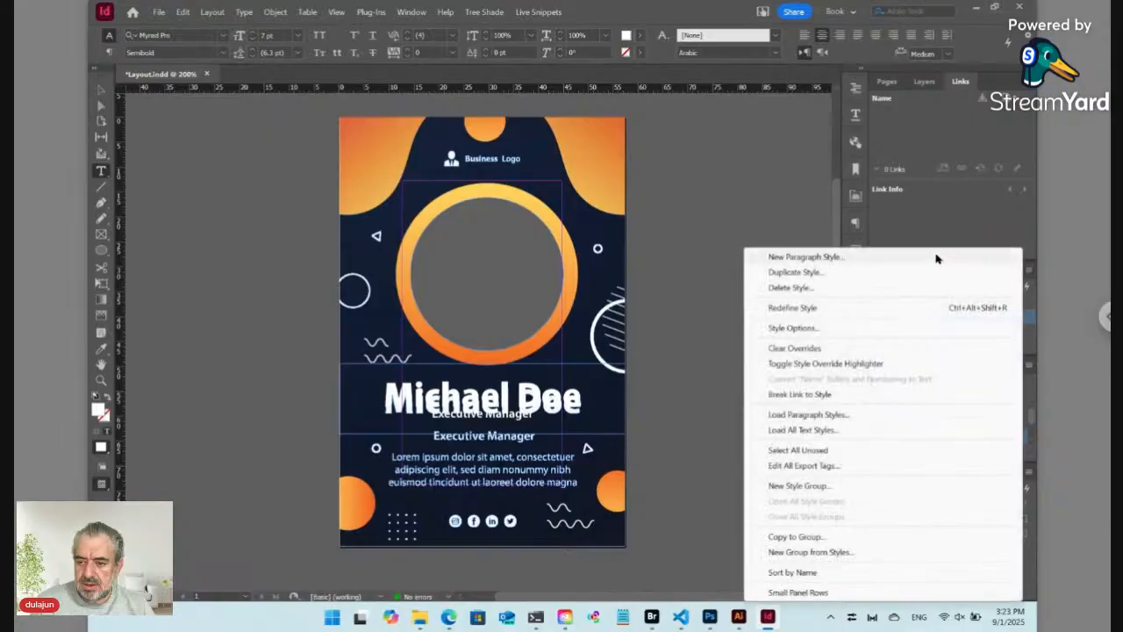
{"action": "left_click", "coordinate": [808, 274]}
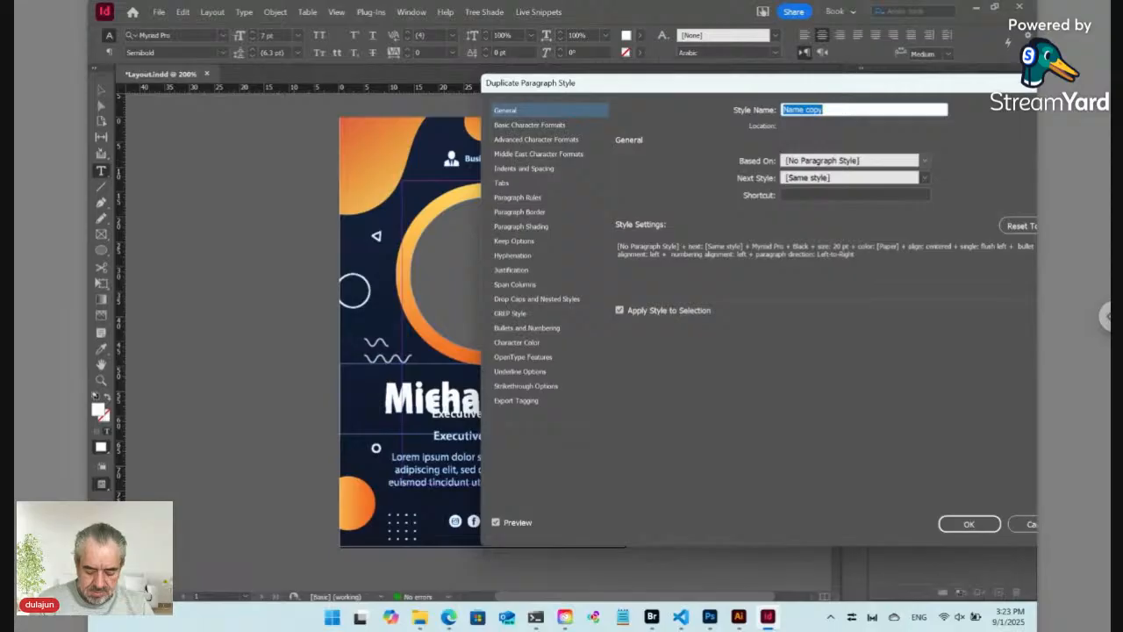
{"action": "type", "text": "Position"}
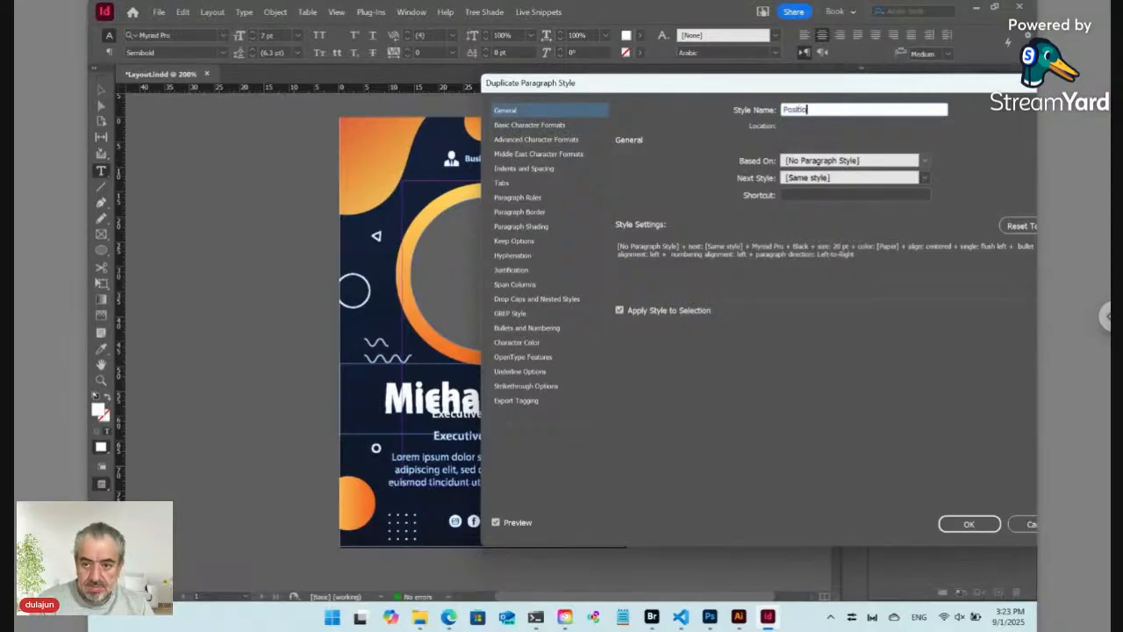
{"action": "left_click", "coordinate": [977, 524]}
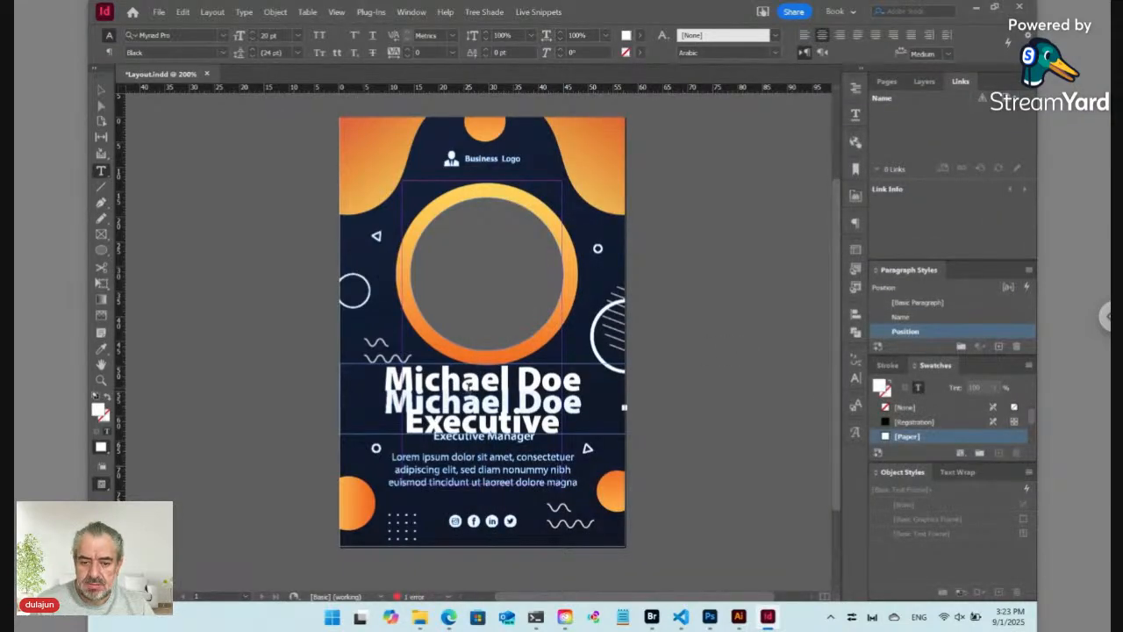
Step: Move the new text frame aside and start deleting the template's original name
{"action": "left_click", "coordinate": [101, 89]}
{"action": "left_click", "coordinate": [478, 391]}
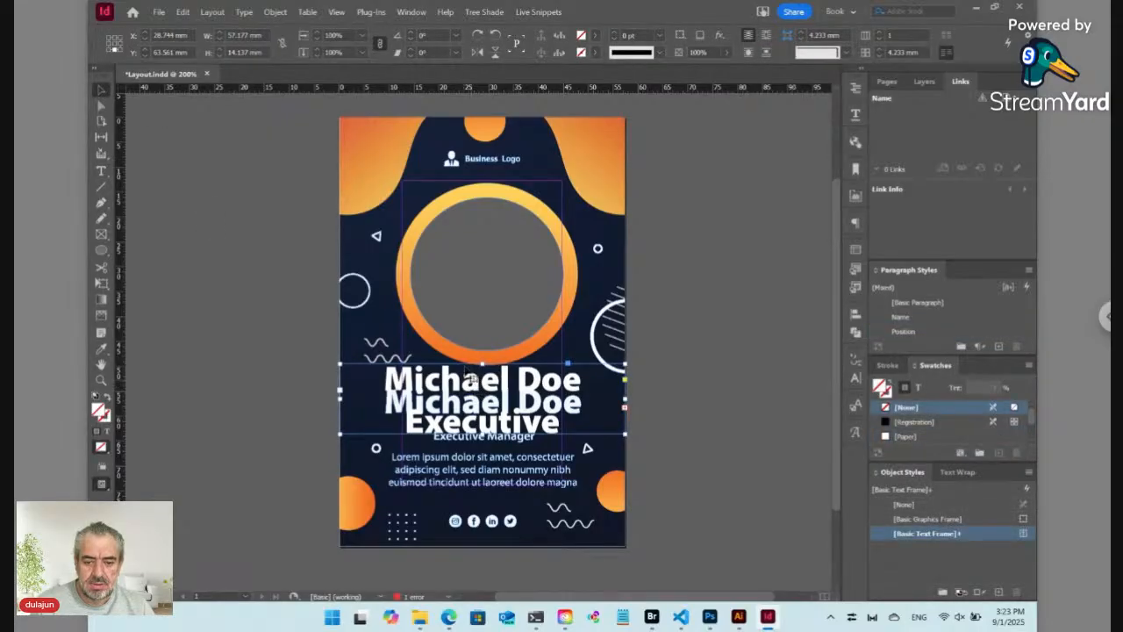
{"action": "left_click_drag", "start_coordinate": [484, 399], "coordinate": [430, 300]}
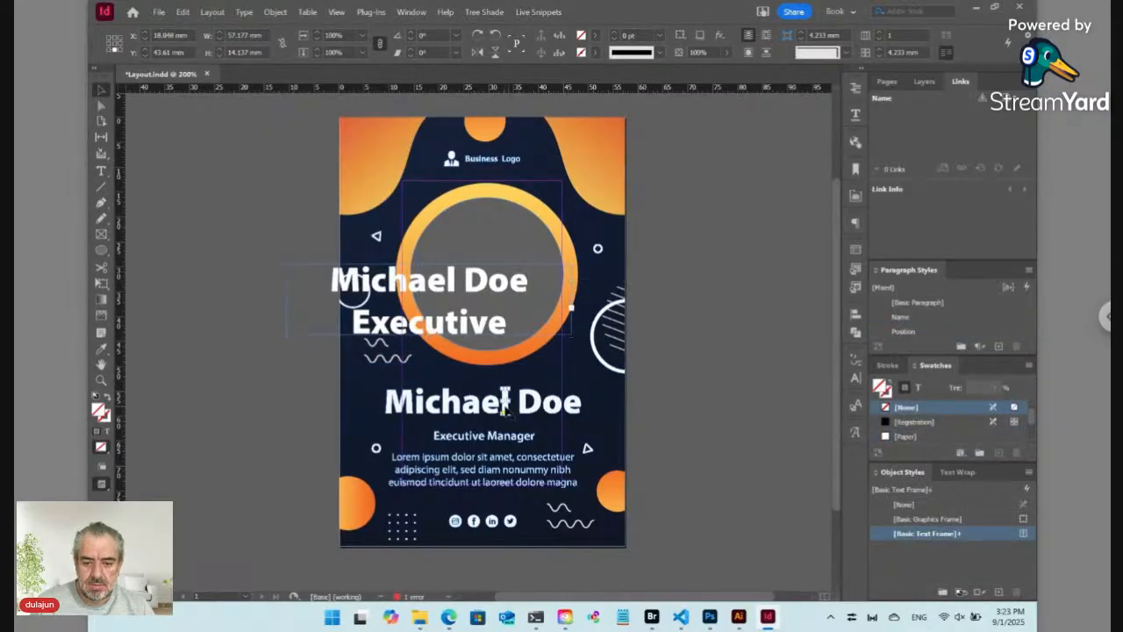
{"action": "left_click", "coordinate": [504, 399]}
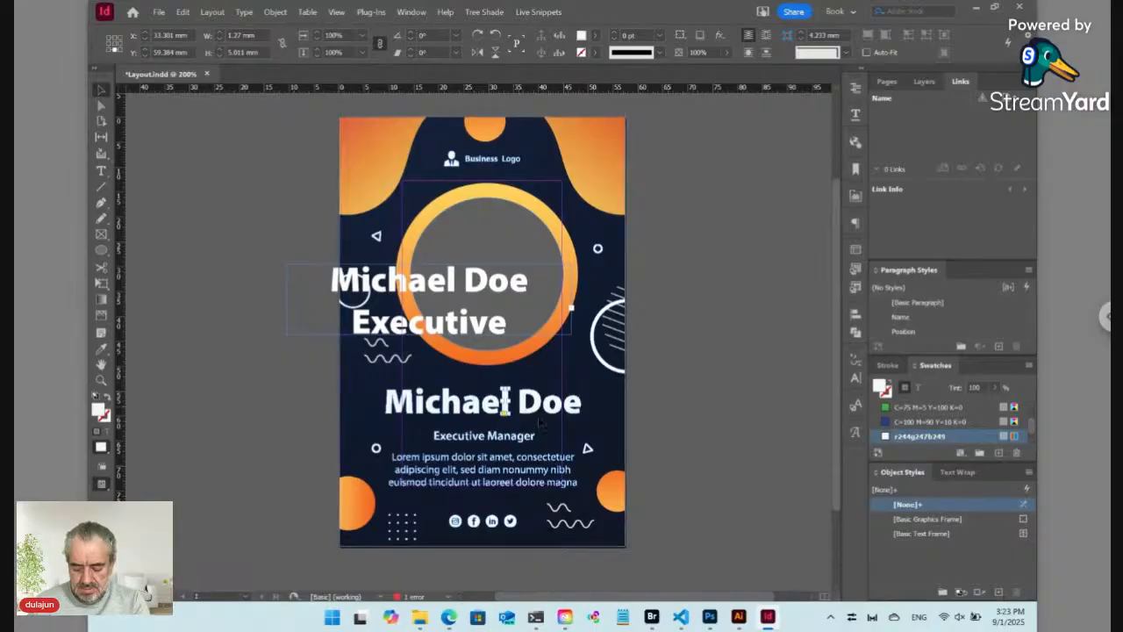
{"action": "key", "text": "Delete"}
{"action": "left_click", "coordinate": [595, 403]}
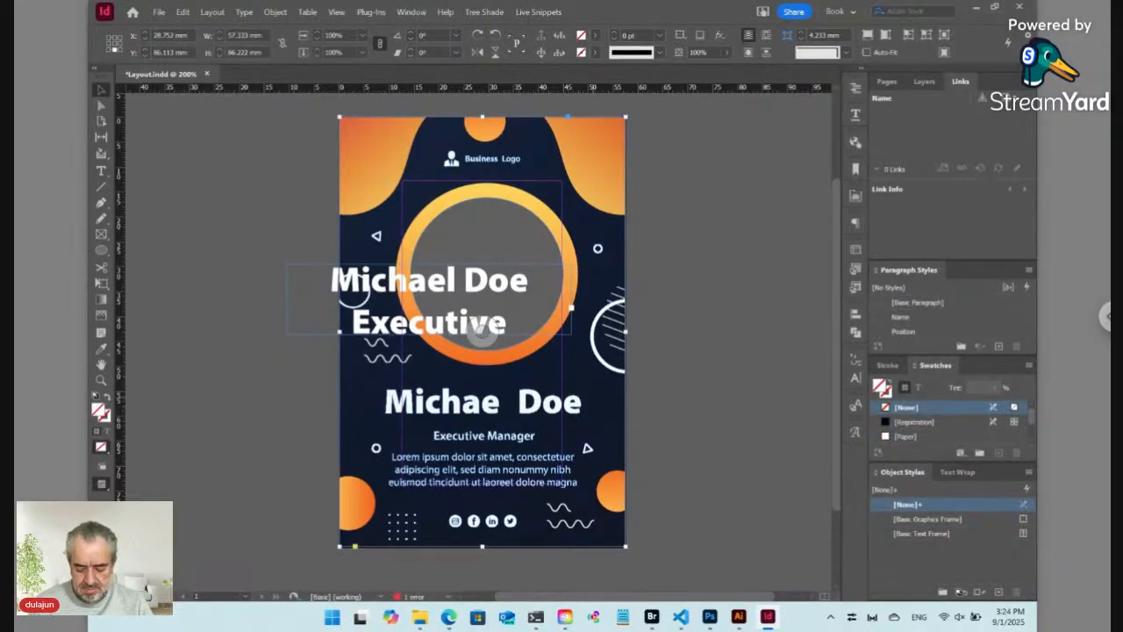
{"action": "left_click", "coordinate": [683, 400]}
{"action": "left_click", "coordinate": [571, 408]}
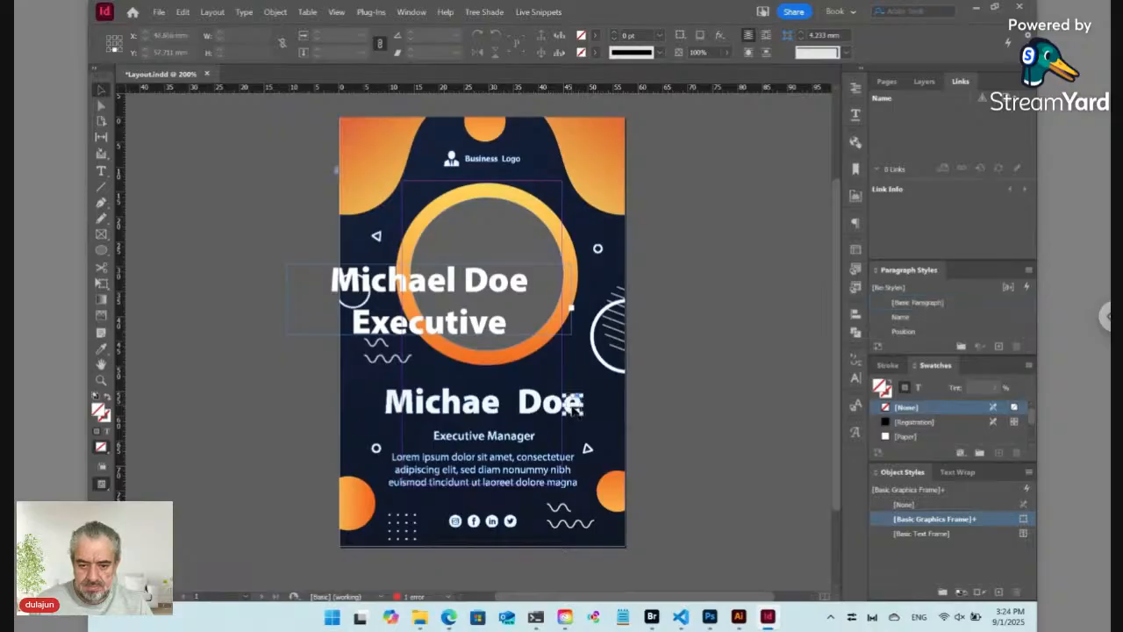
{"action": "left_click_drag", "start_coordinate": [596, 404], "coordinate": [500, 408]}
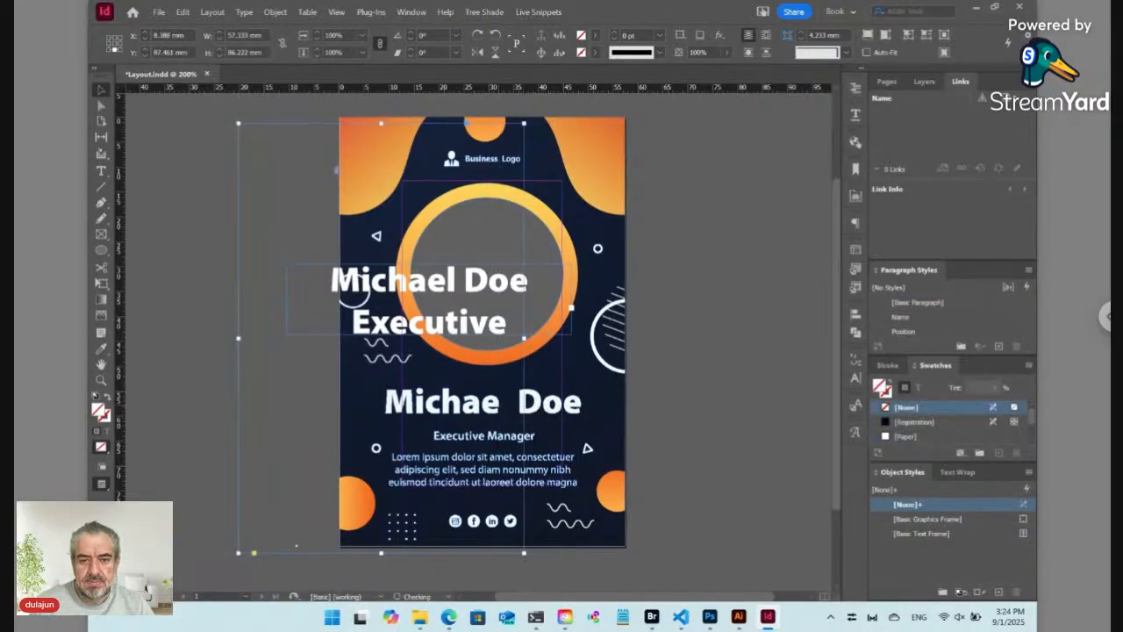
{"action": "key", "text": "Delete"}
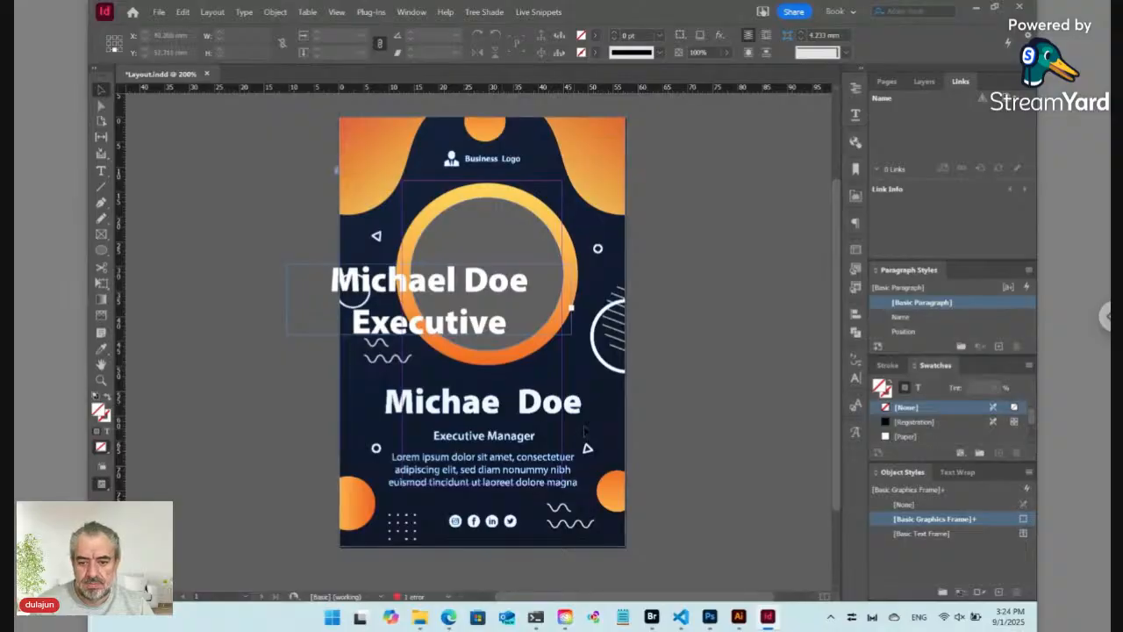
Step: Undo an accidental frame move and delete the template's original name and Executive Manager text
{"action": "left_click", "coordinate": [596, 414]}
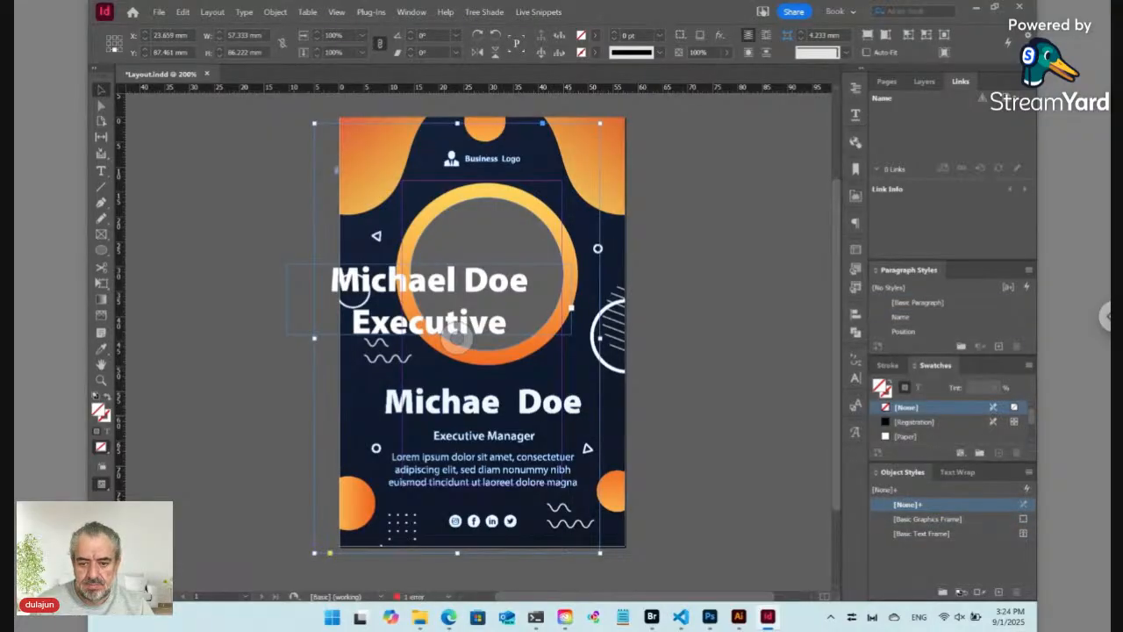
{"action": "left_click_drag", "start_coordinate": [457, 338], "coordinate": [481, 331]}
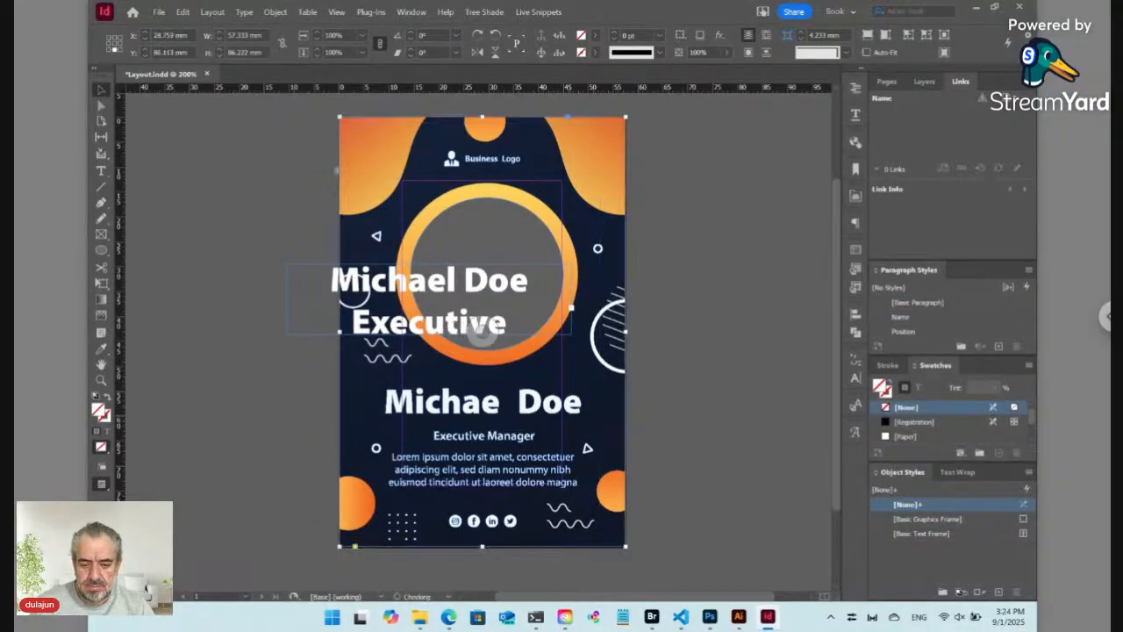
{"action": "key", "text": "ctrl+z"}
{"action": "key", "text": "ctrl+shift+z"}
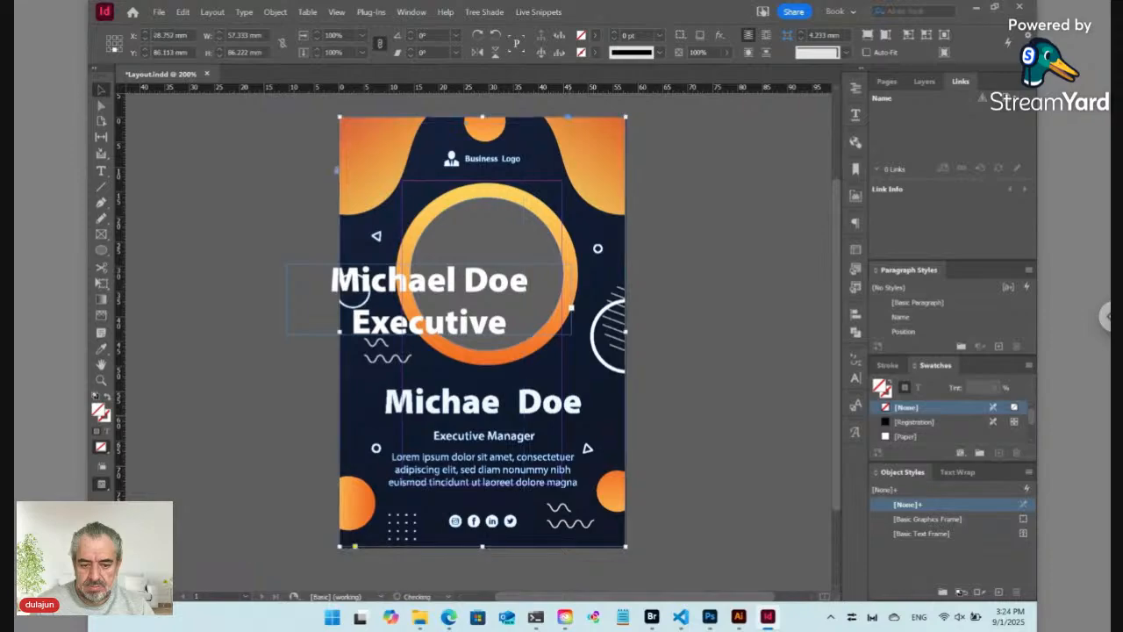
{"action": "left_click", "coordinate": [643, 420]}
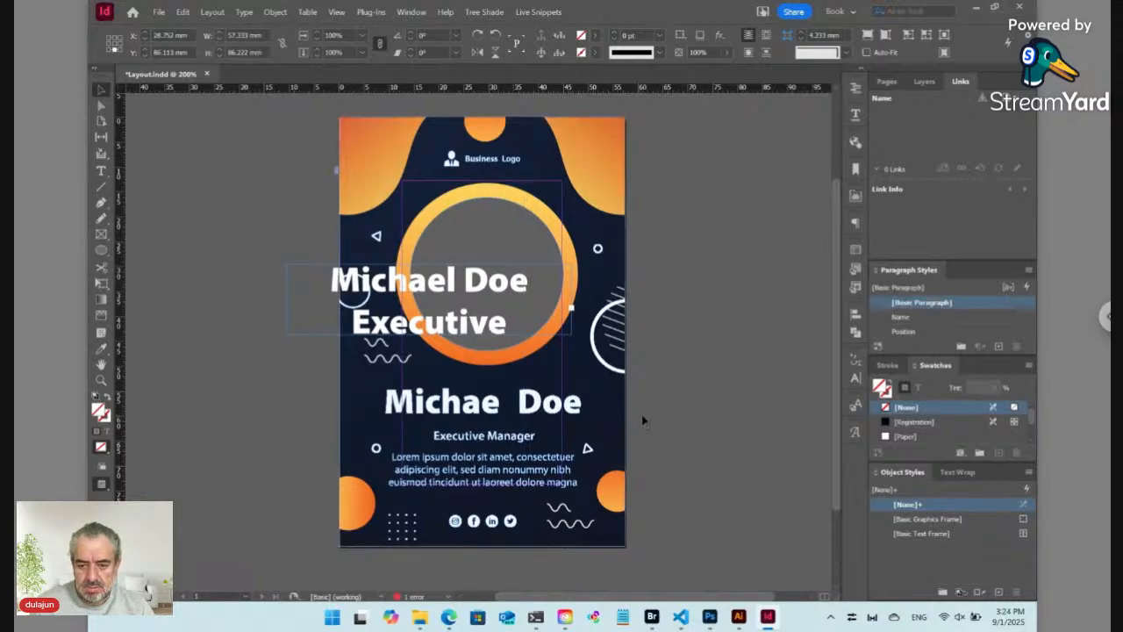
{"action": "left_click", "coordinate": [609, 427]}
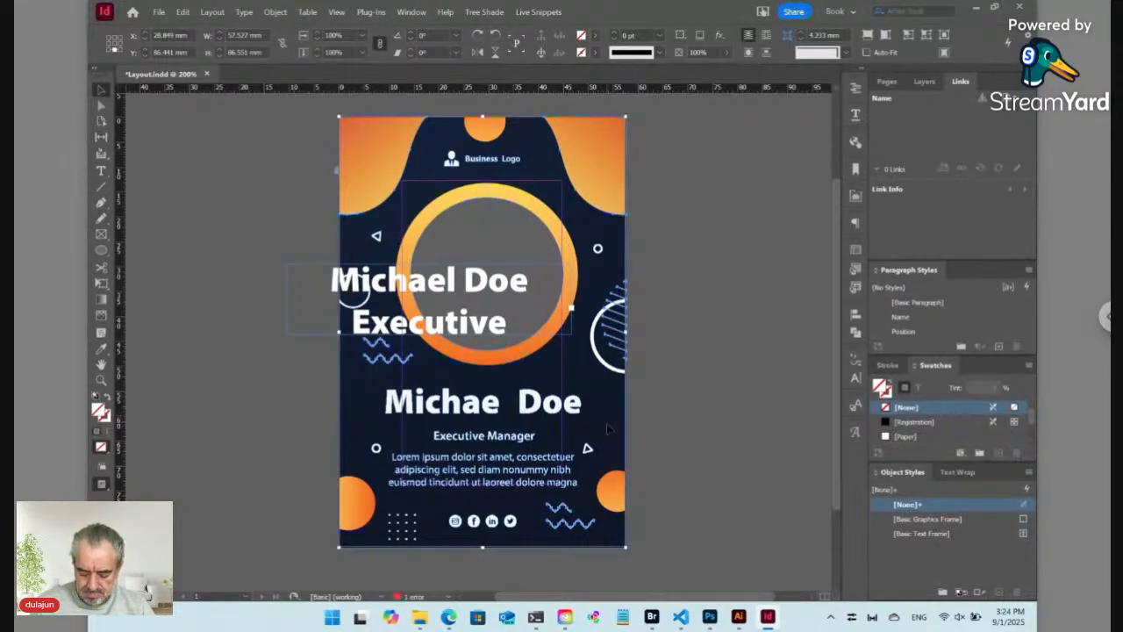
{"action": "key", "text": "ctrl+l"}
{"action": "left_click_drag", "start_coordinate": [596, 394], "coordinate": [379, 421]}
{"action": "key", "text": "Delete"}
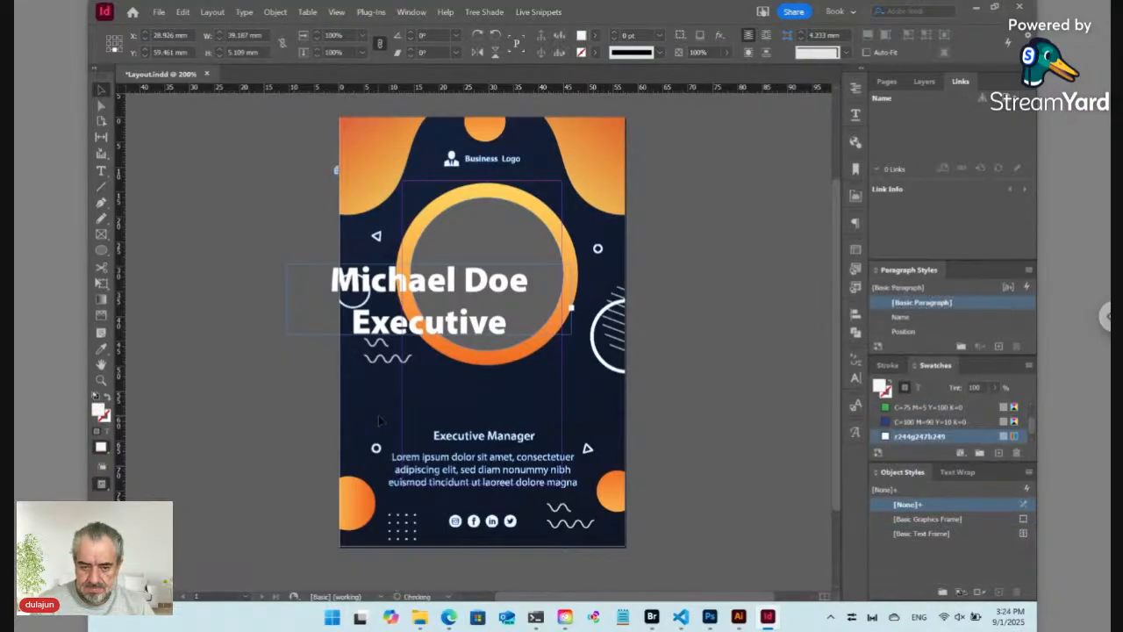
{"action": "mouse_move", "coordinate": [535, 436]}
{"action": "left_mouse_down"}
{"action": "mouse_move", "coordinate": [466, 437]}
{"action": "mouse_move", "coordinate": [546, 448]}
{"action": "left_mouse_up"}
{"action": "key", "text": "Delete"}
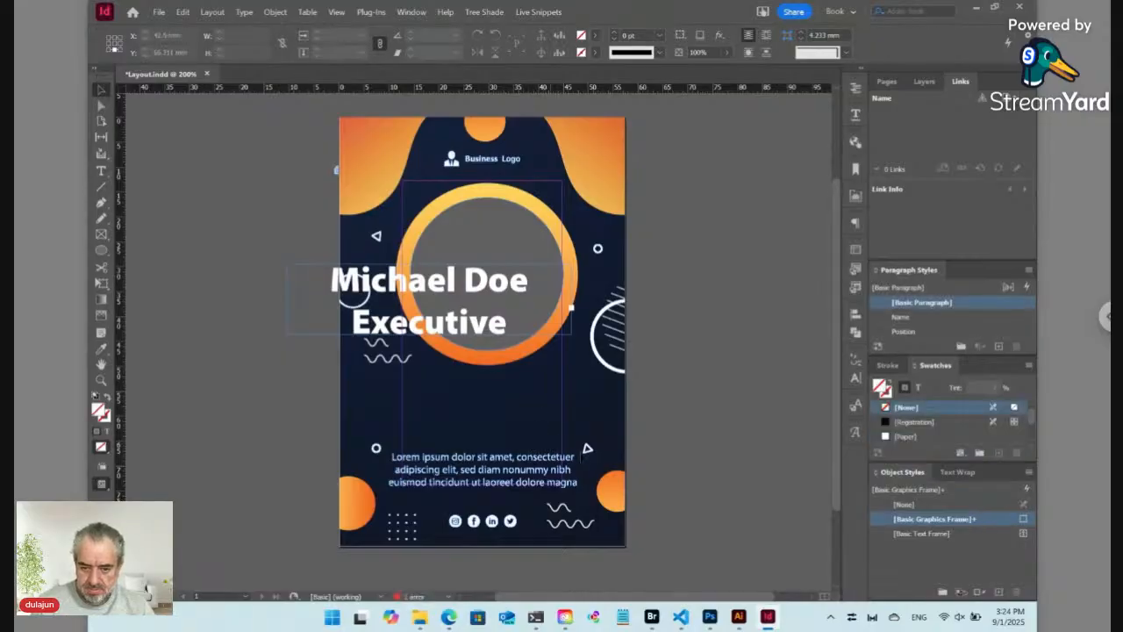
Step: Delete the Lorem ipsum paragraph and both small shapes, then place and enlarge the new text frame
{"action": "left_click_drag", "start_coordinate": [577, 447], "coordinate": [389, 492]}
{"action": "key", "text": "Delete"}
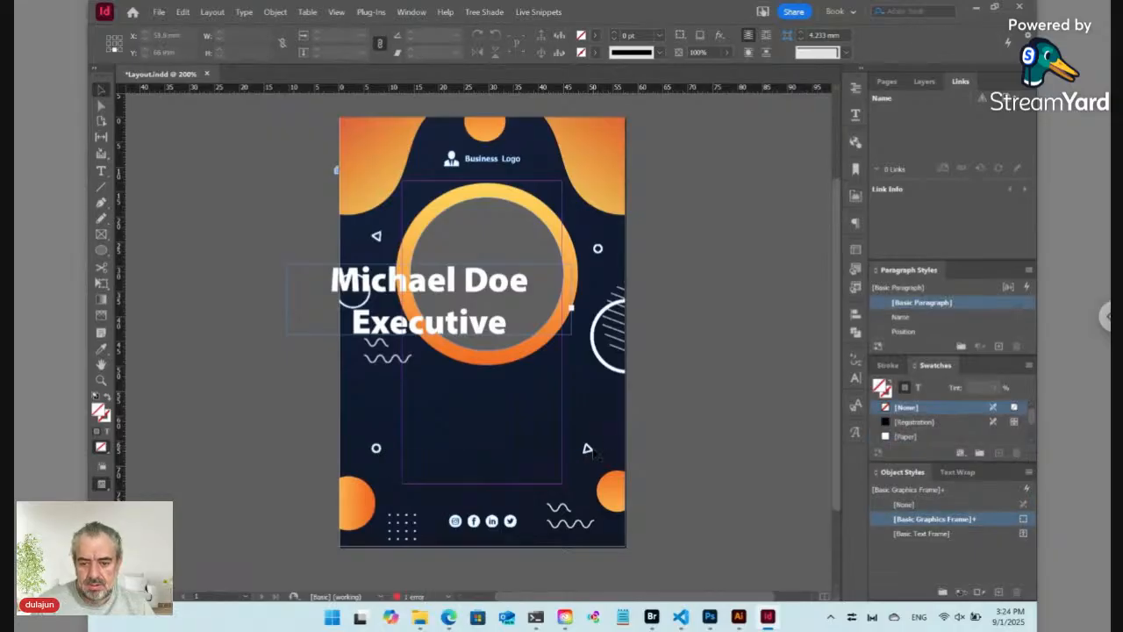
{"action": "left_click", "coordinate": [588, 450]}
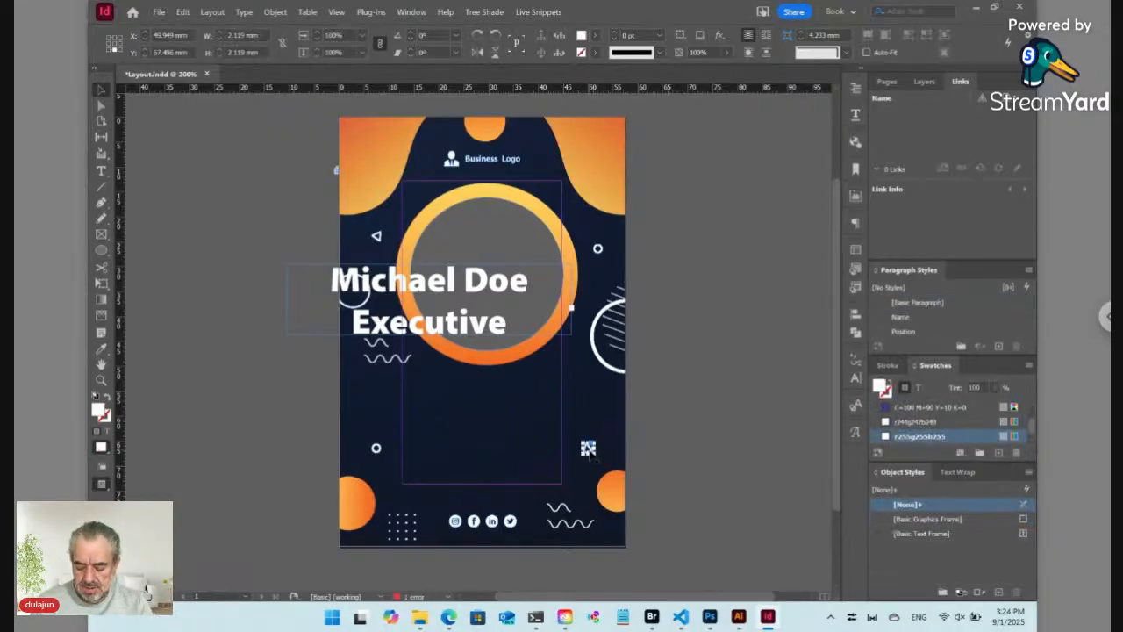
{"action": "key", "text": "Delete"}
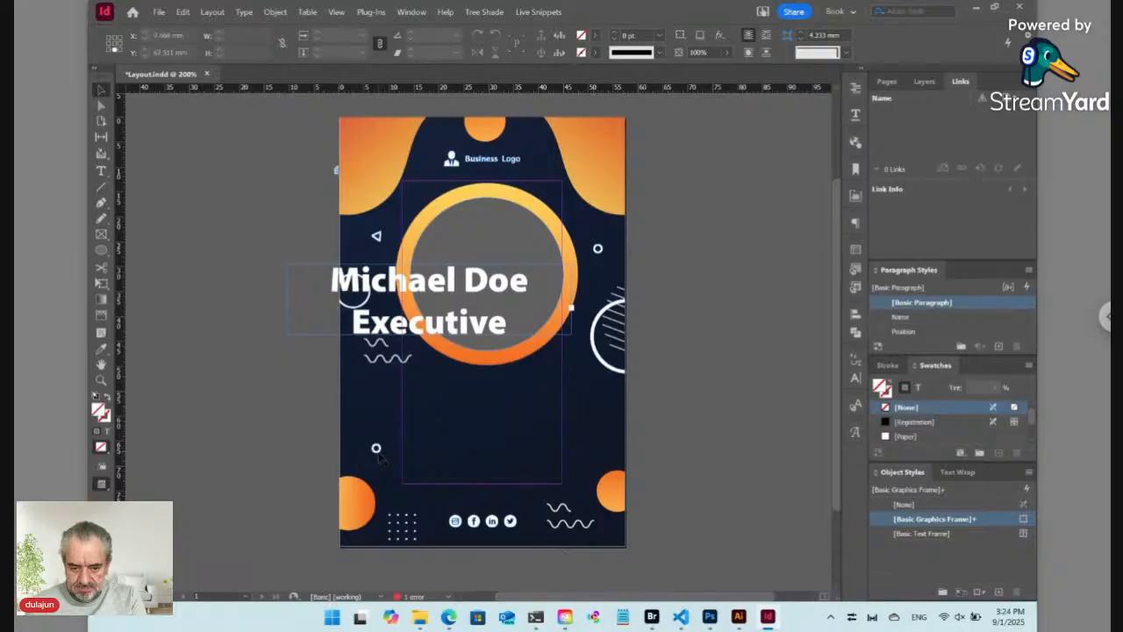
{"action": "left_click", "coordinate": [375, 448]}
{"action": "key", "text": "Delete"}
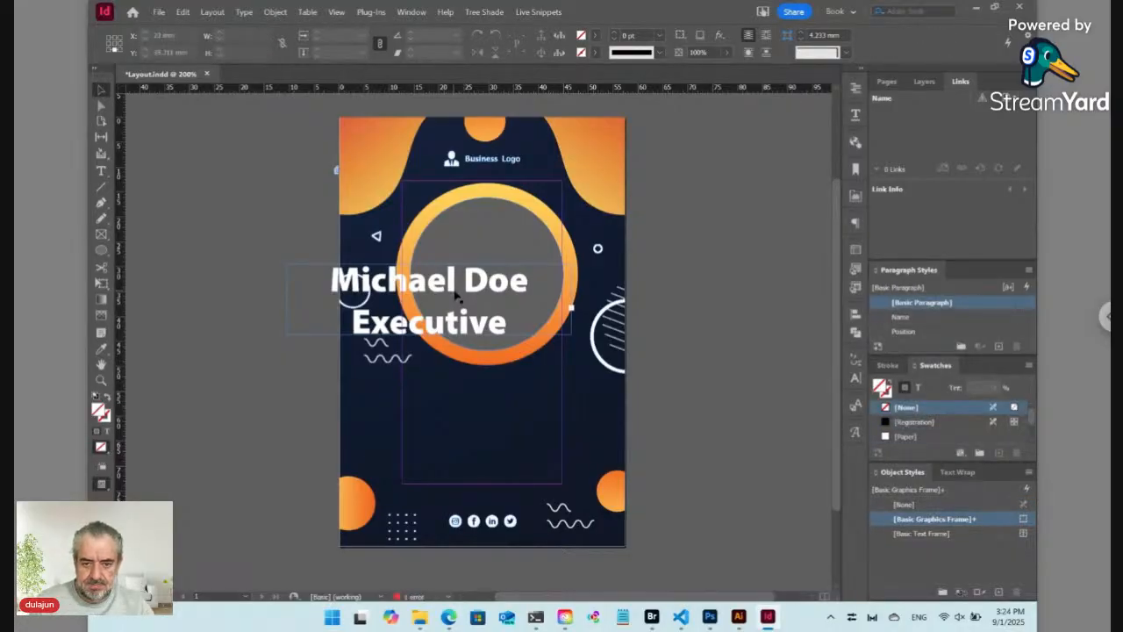
{"action": "left_click_drag", "start_coordinate": [457, 296], "coordinate": [510, 412]}
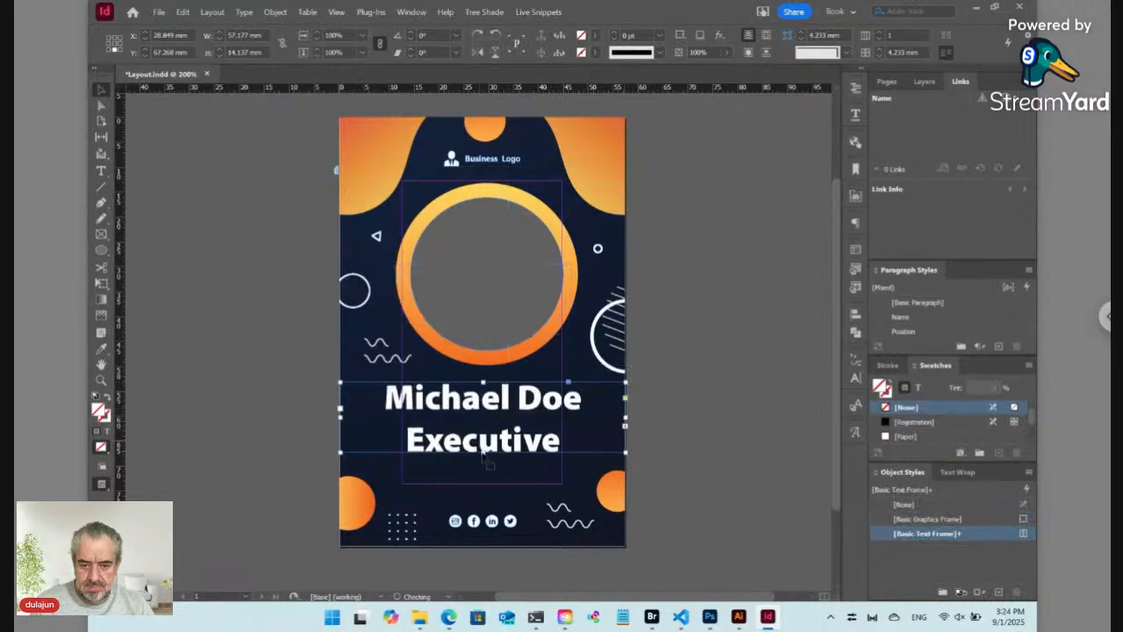
{"action": "left_click_drag", "start_coordinate": [482, 452], "coordinate": [484, 507]}
{"action": "double_click", "coordinate": [494, 452]}
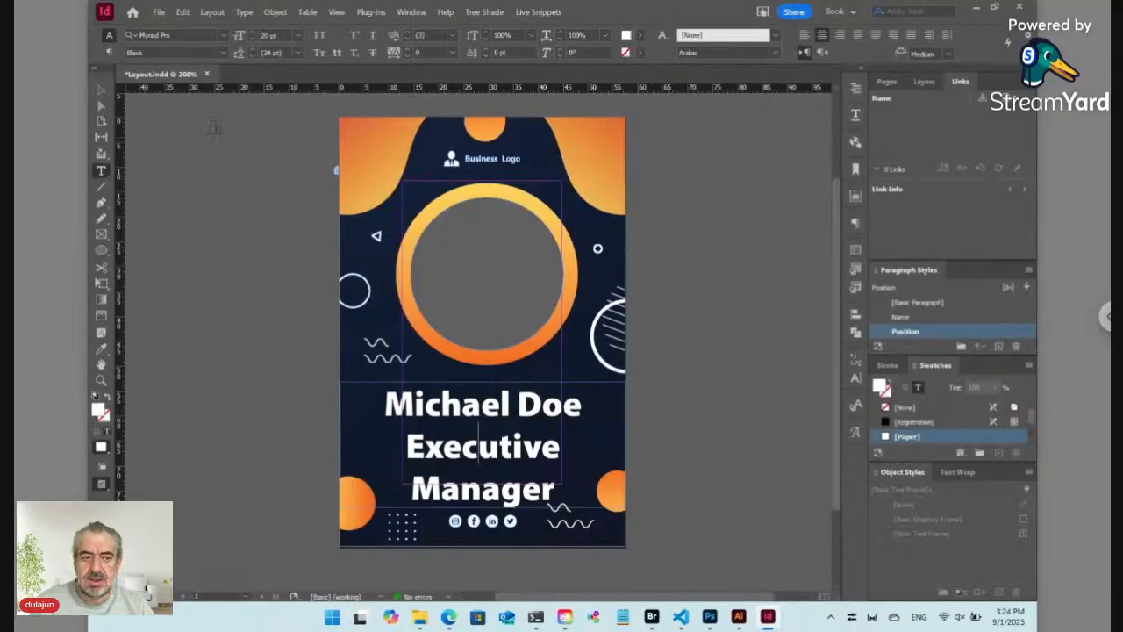
{"action": "left_click", "coordinate": [223, 53]}
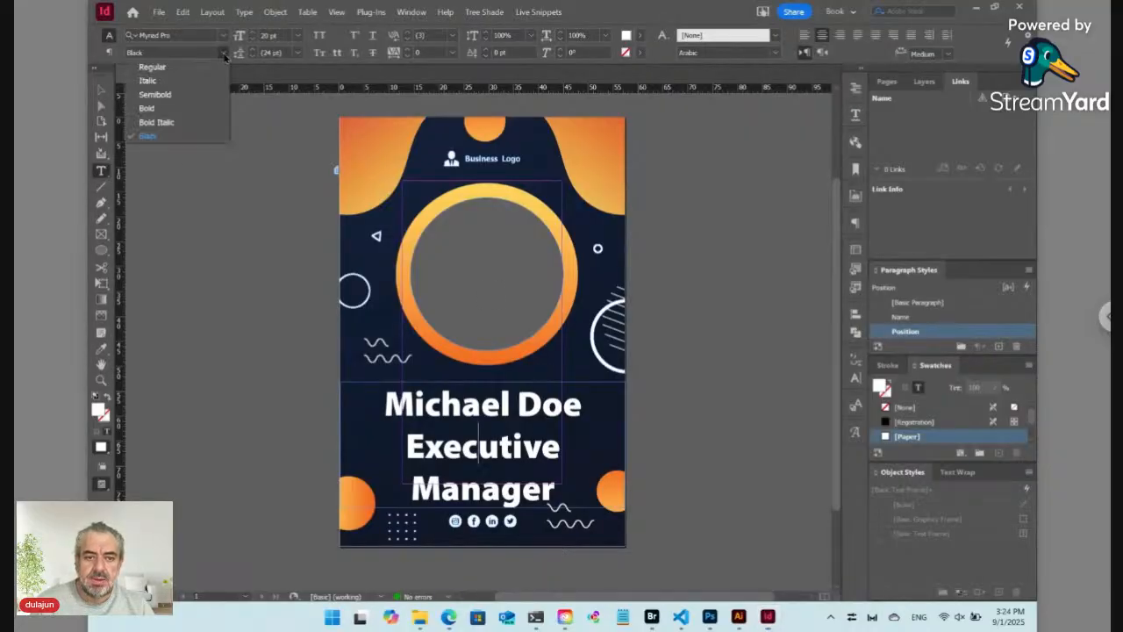
{"action": "left_click", "coordinate": [177, 95]}
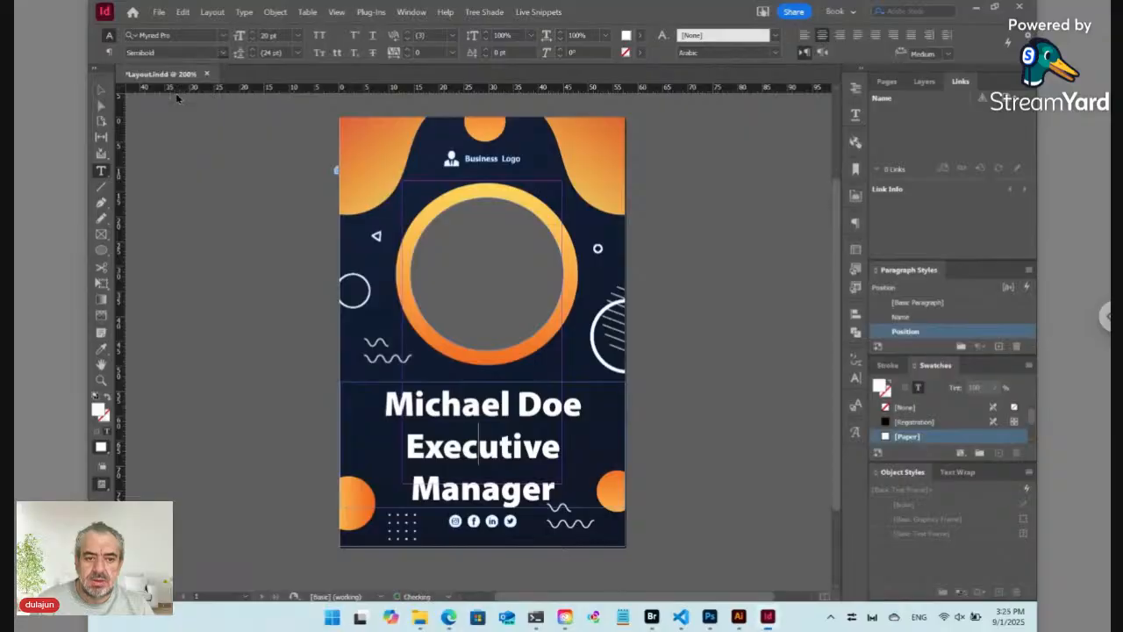
{"action": "left_click", "coordinate": [253, 39], "text": "shift"}
{"action": "left_click", "coordinate": [252, 39]}
{"action": "left_click", "coordinate": [252, 39]}
{"action": "left_click", "coordinate": [253, 39]}
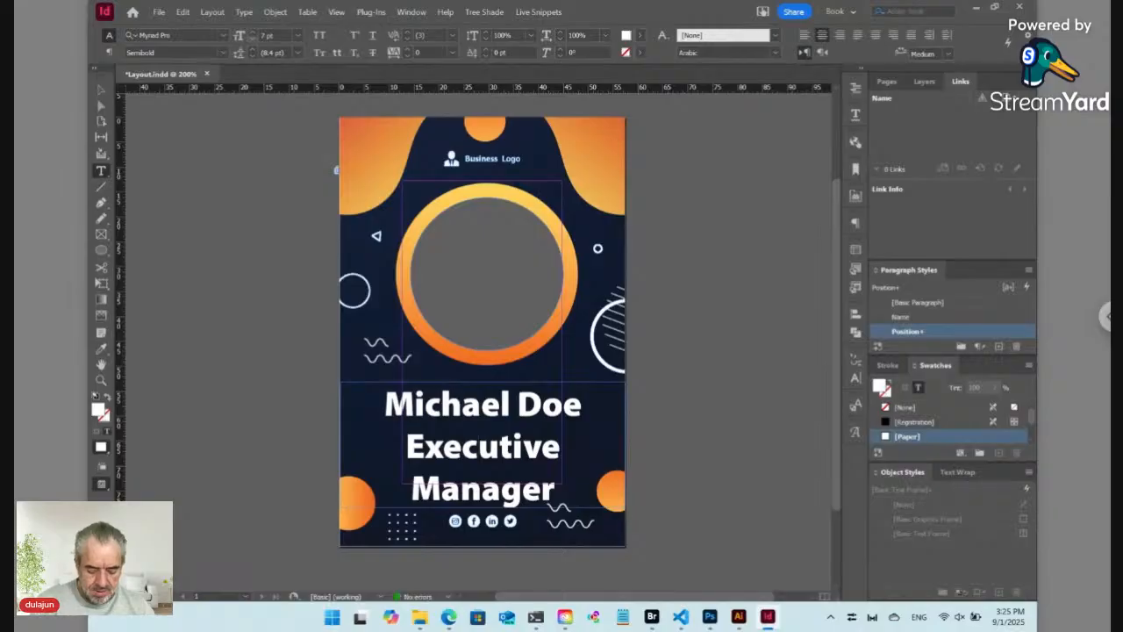
{"action": "key", "text": "ctrl+alt+shift+r"}
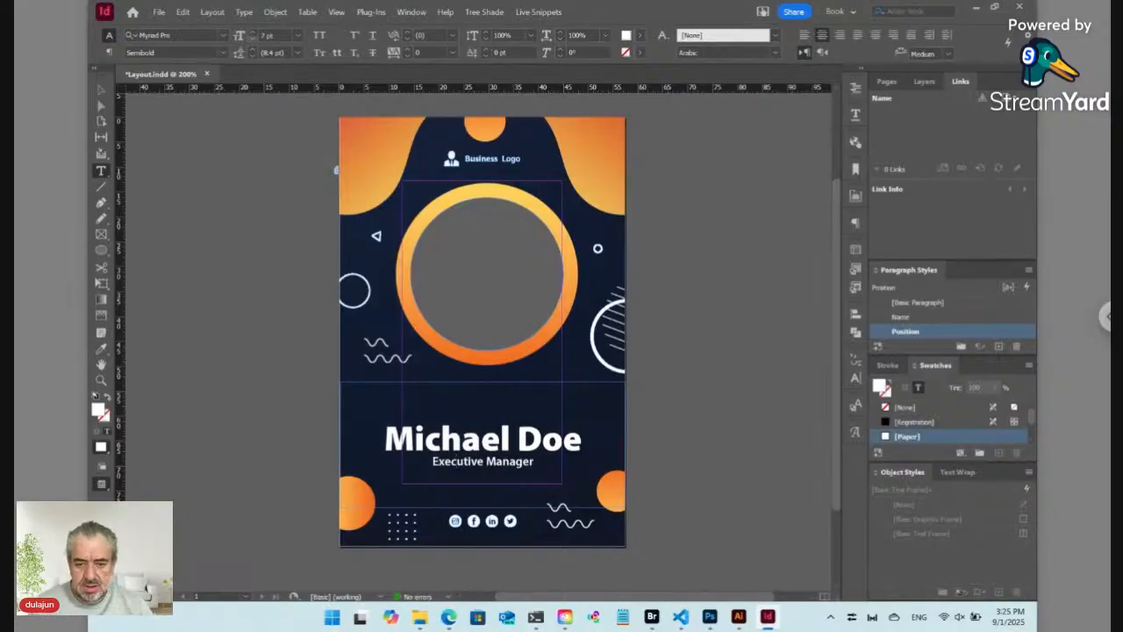
{"action": "left_click", "coordinate": [108, 54]}
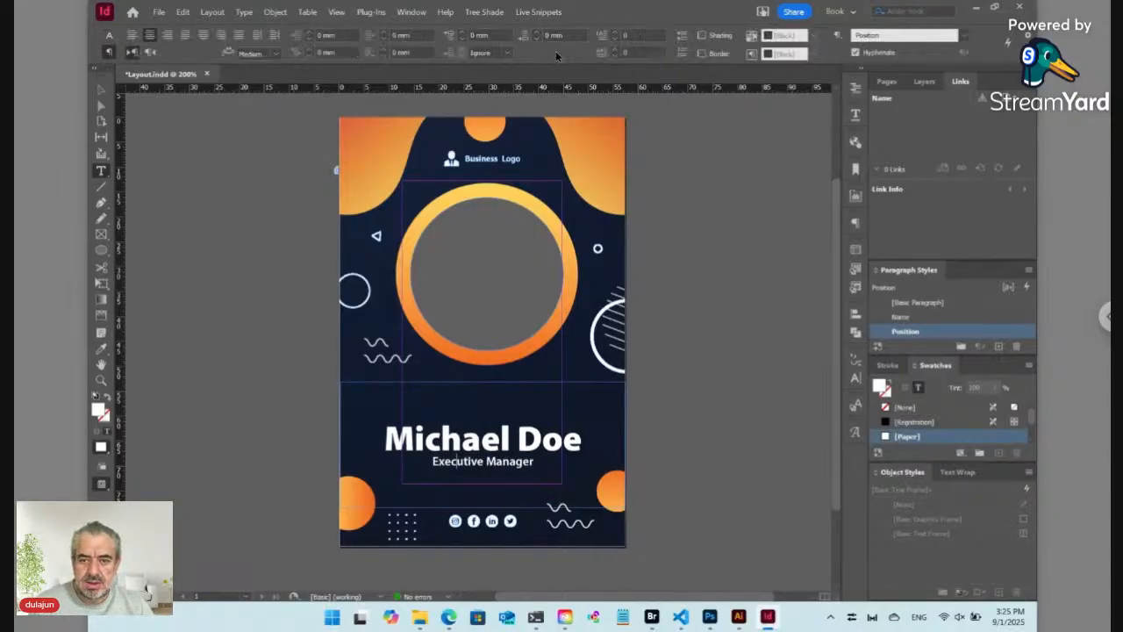
{"action": "left_click", "coordinate": [463, 32]}
{"action": "left_click", "coordinate": [463, 33]}
{"action": "left_click", "coordinate": [462, 33]}
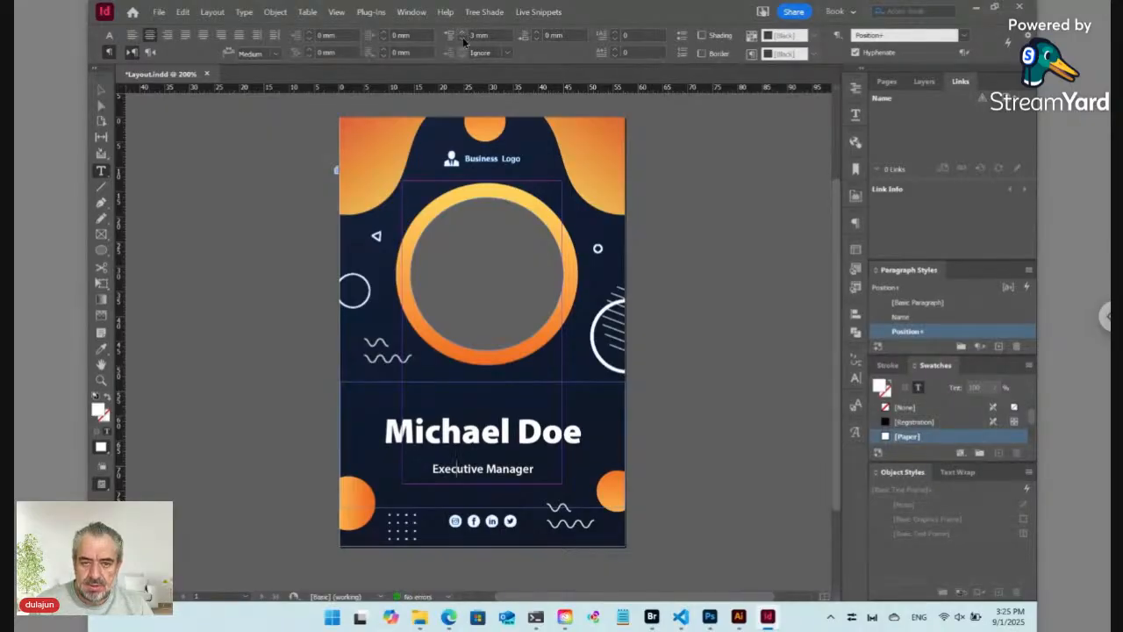
{"action": "left_click", "coordinate": [463, 41]}
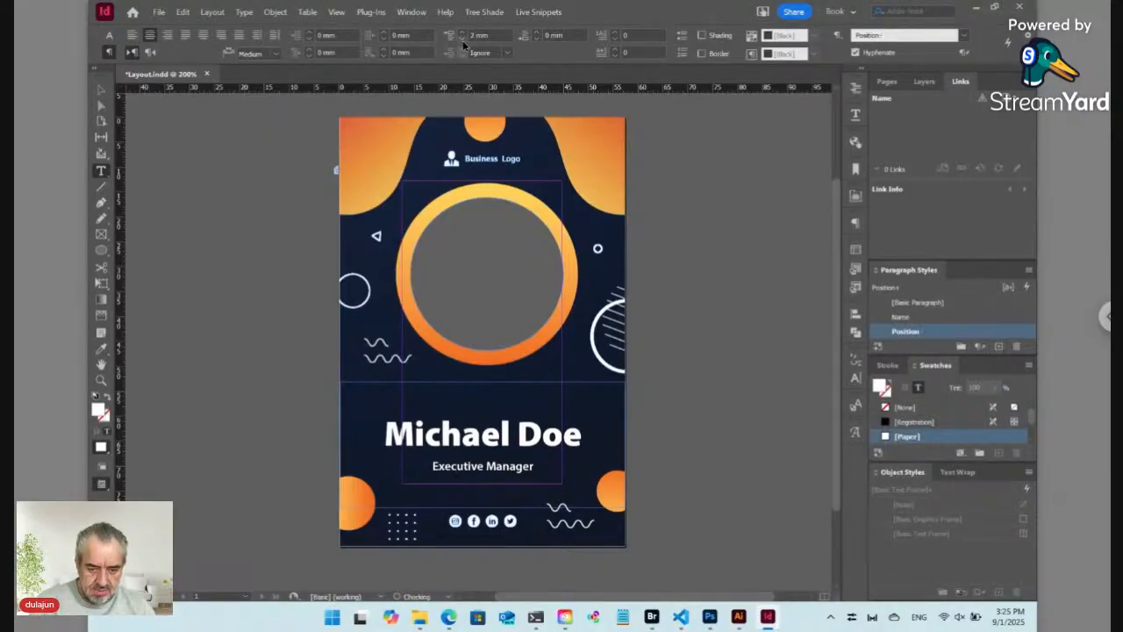
{"action": "key", "text": "ctrl+alt+shift+r"}
{"action": "key", "text": "Return"}
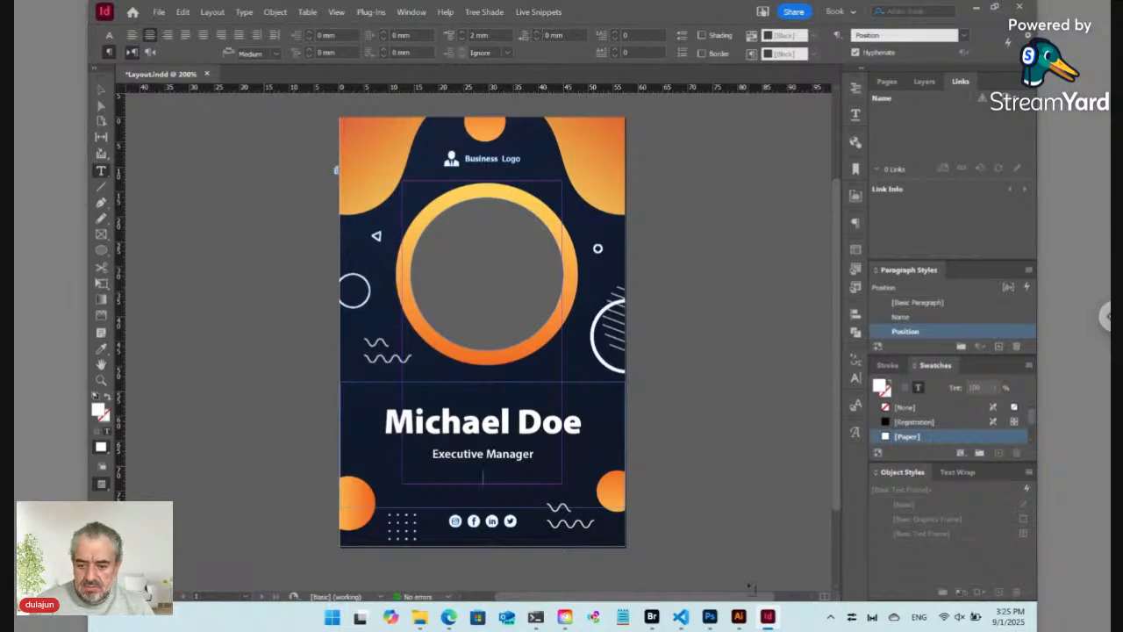
{"action": "left_click", "coordinate": [739, 617]}
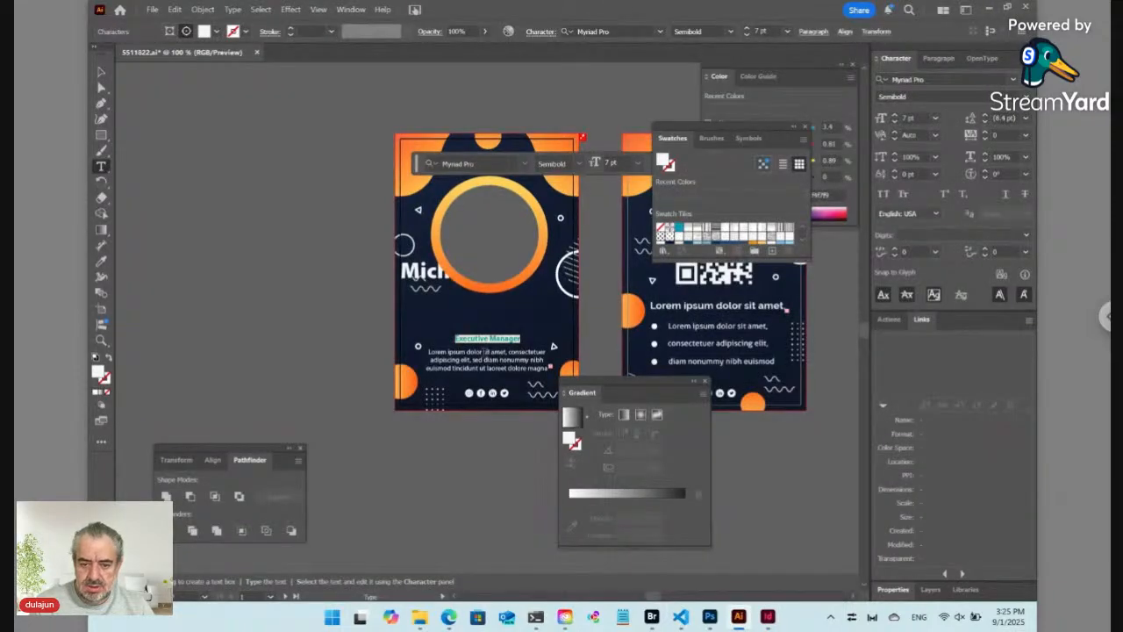
{"action": "triple_click", "coordinate": [486, 352]}
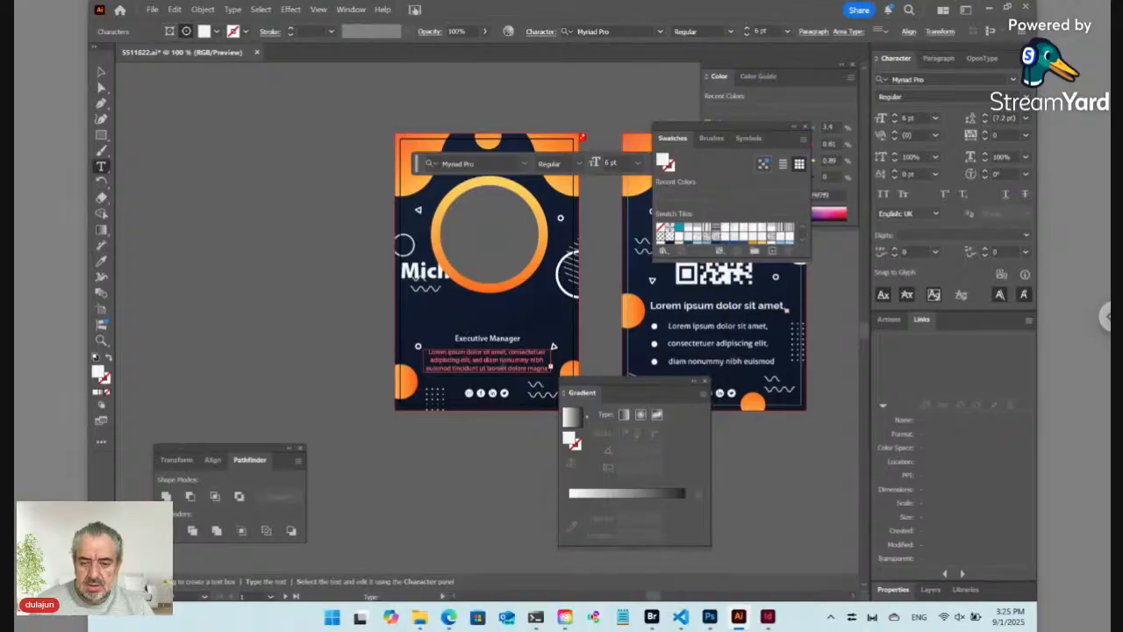
{"action": "key", "text": "ctrl+shift+a"}
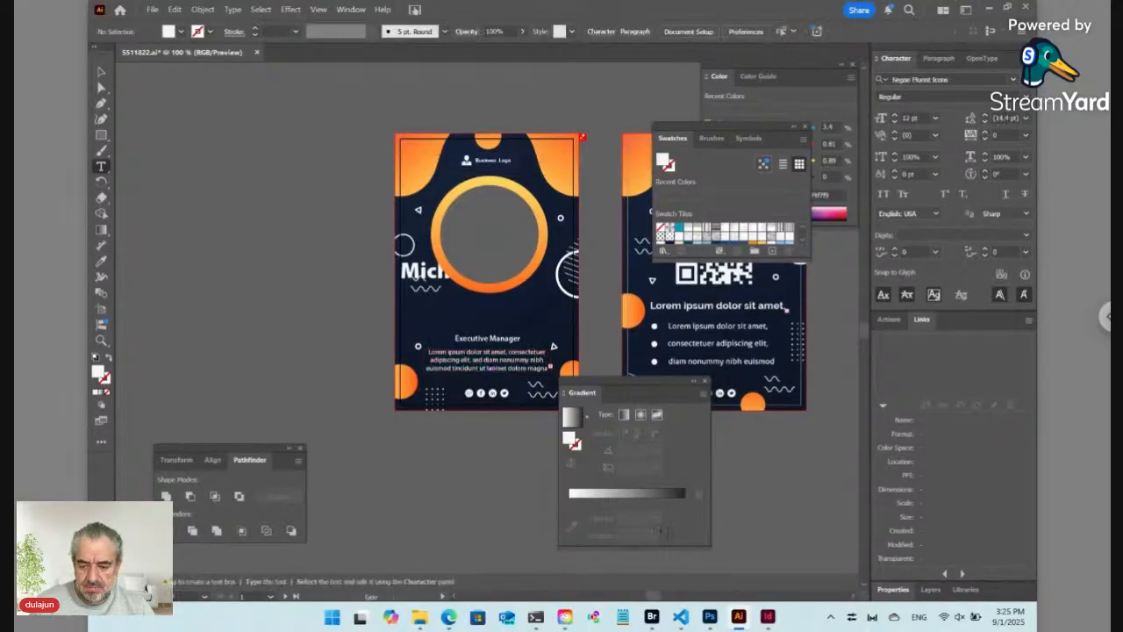
{"action": "left_click", "coordinate": [768, 617]}
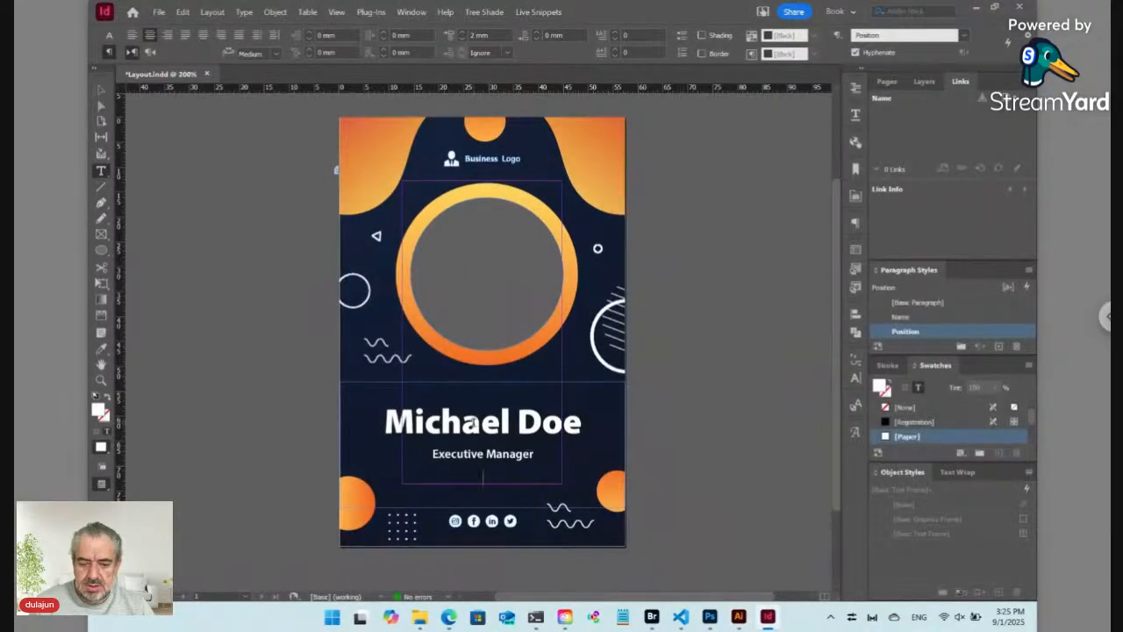
Step: Remove the empty line under Executive Manager and enlarge it to 9 pt
{"action": "key", "text": "BackSpace"}
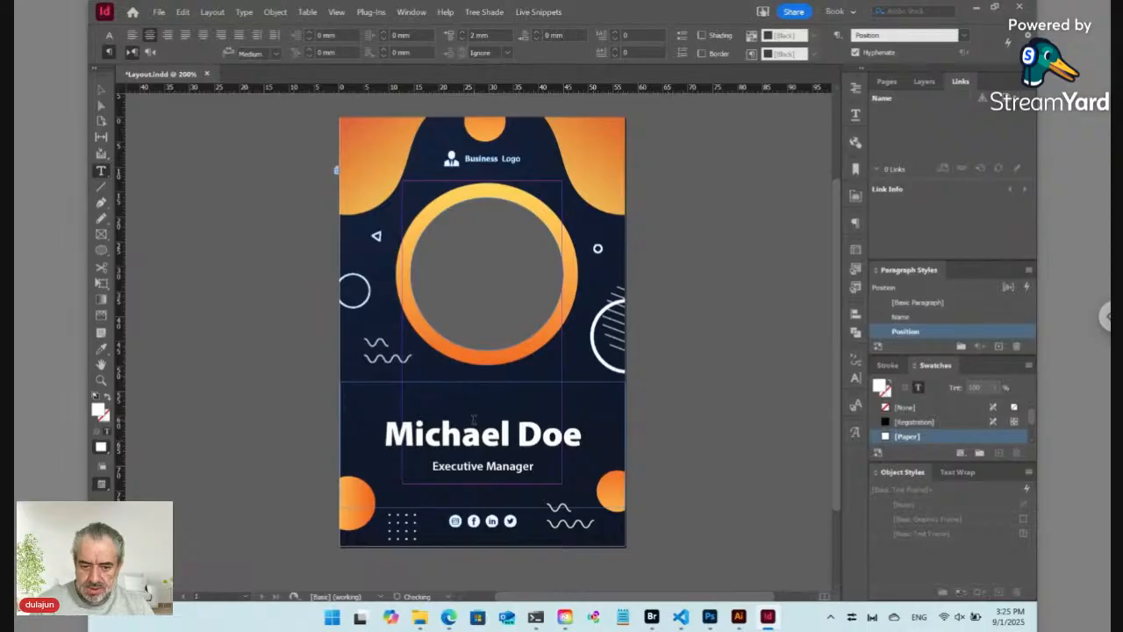
{"action": "left_click", "coordinate": [108, 35]}
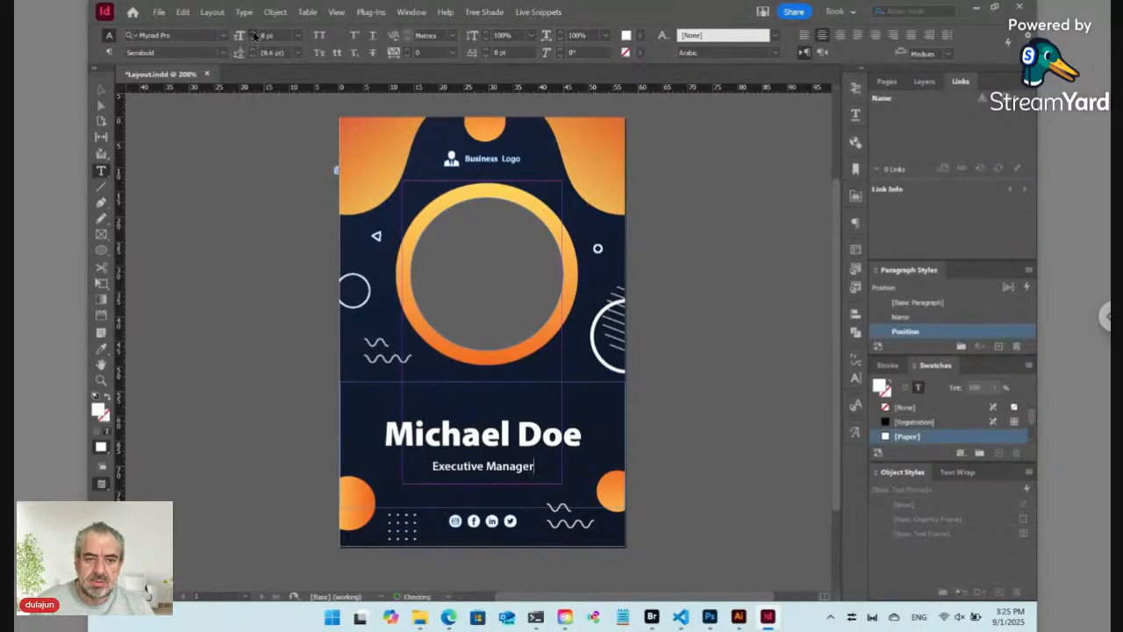
{"action": "left_click", "coordinate": [254, 36]}
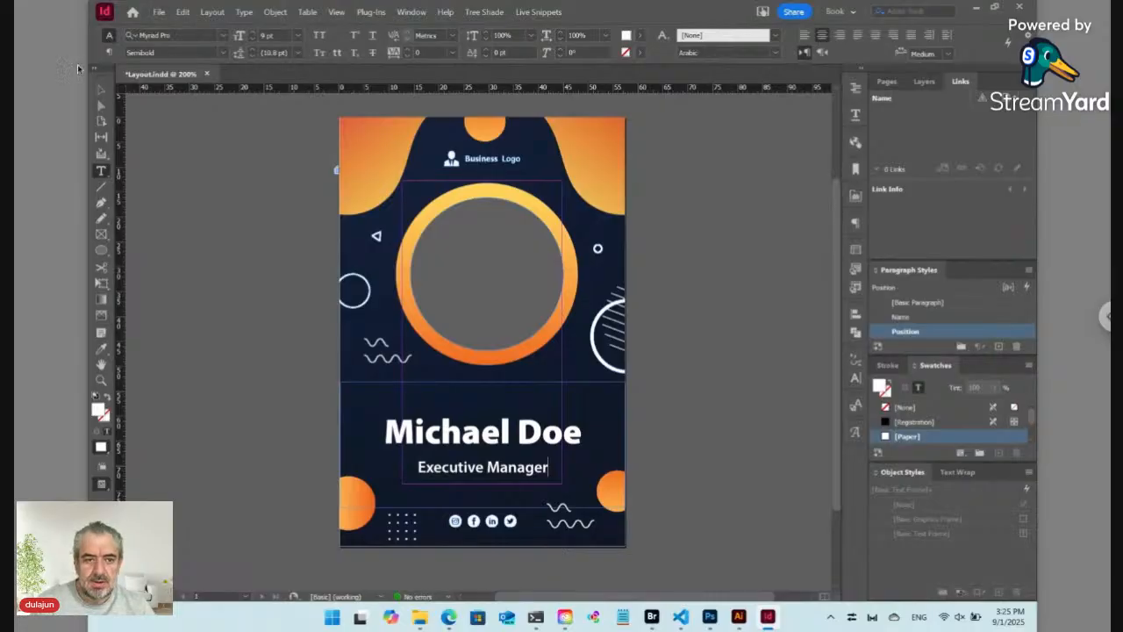
Step: Shorten the name frame from the bottom and nudge it up to Y 75.989 mm
{"action": "left_click", "coordinate": [102, 90]}
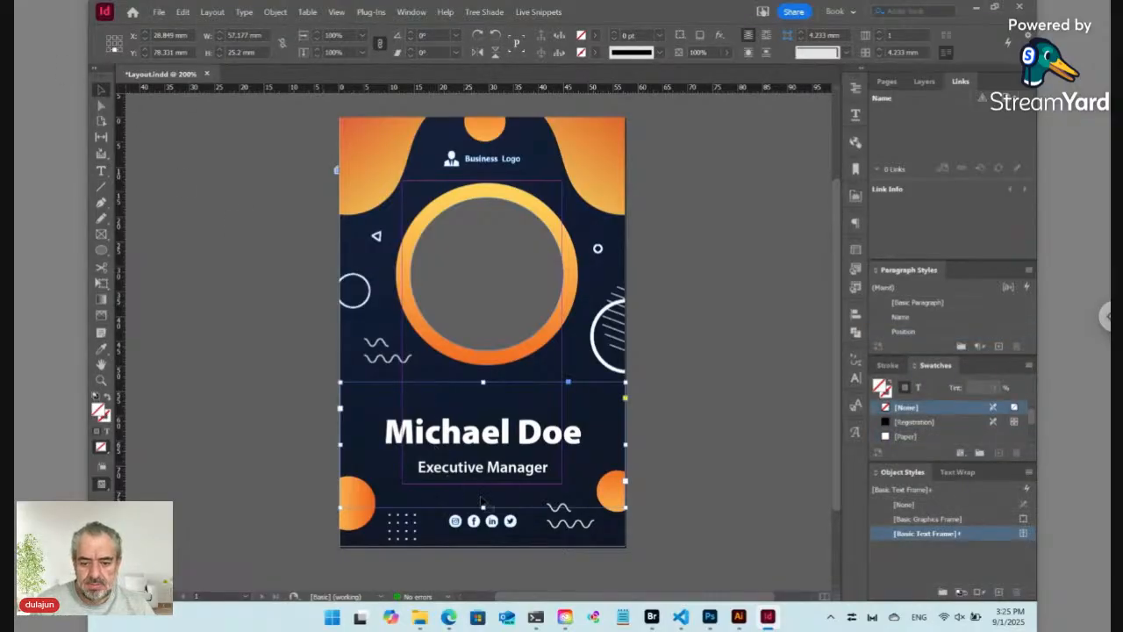
{"action": "left_click_drag", "start_coordinate": [483, 507], "coordinate": [481, 503]}
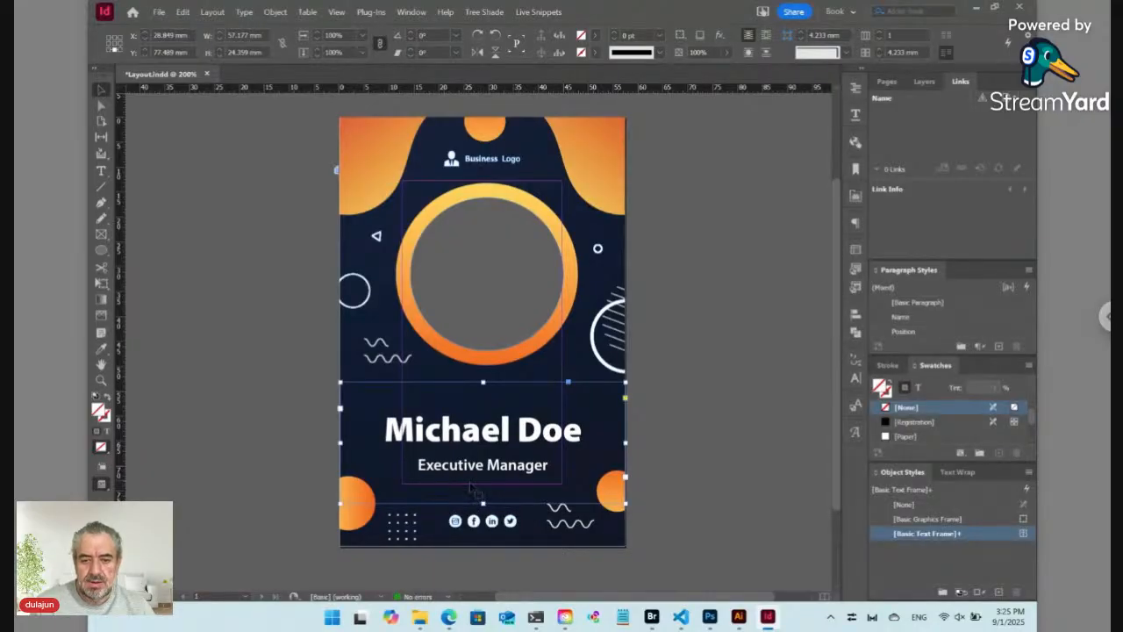
{"action": "key", "text": "Up"}
{"action": "key", "text": "Up"}
{"action": "key", "text": "Up"}
{"action": "key", "text": "Up"}
{"action": "key", "text": "Up"}
{"action": "key", "text": "Up"}
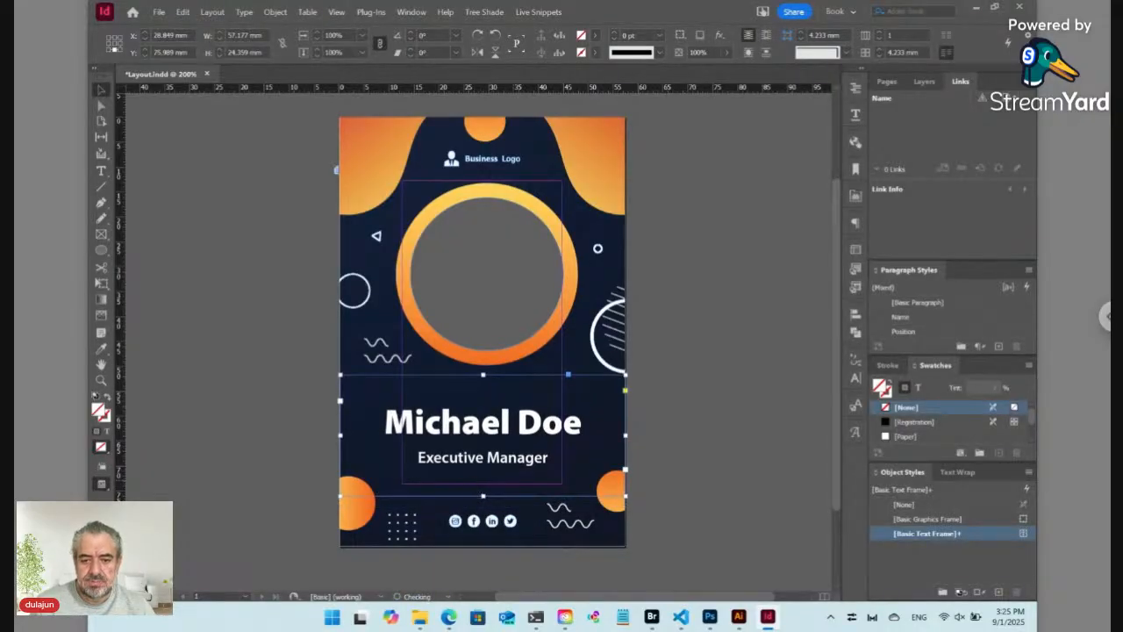
{"action": "left_click", "coordinate": [702, 421]}
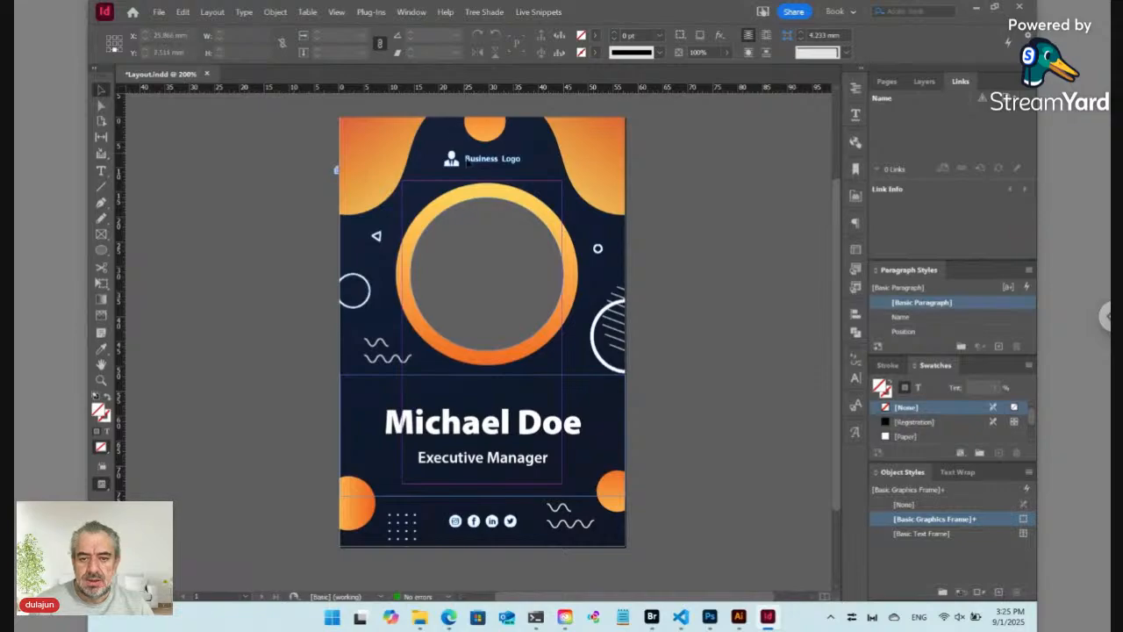
Step: Delete the Business Logo placeholder from the badge top and switch to Adobe Bridge
{"action": "left_click", "coordinate": [472, 163]}
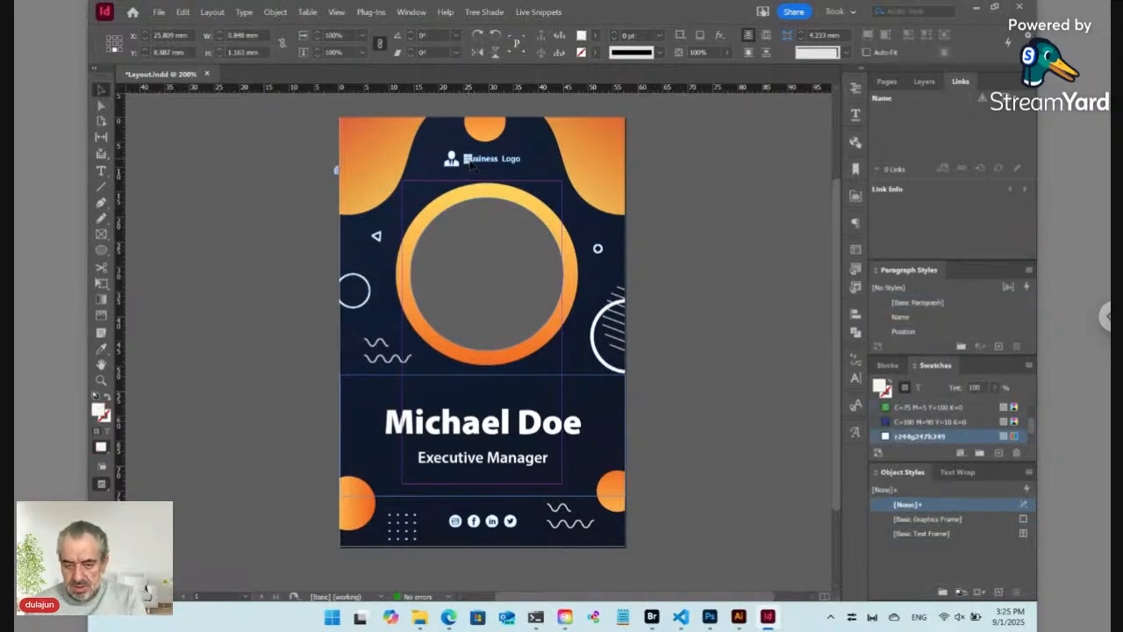
{"action": "key", "text": "Delete"}
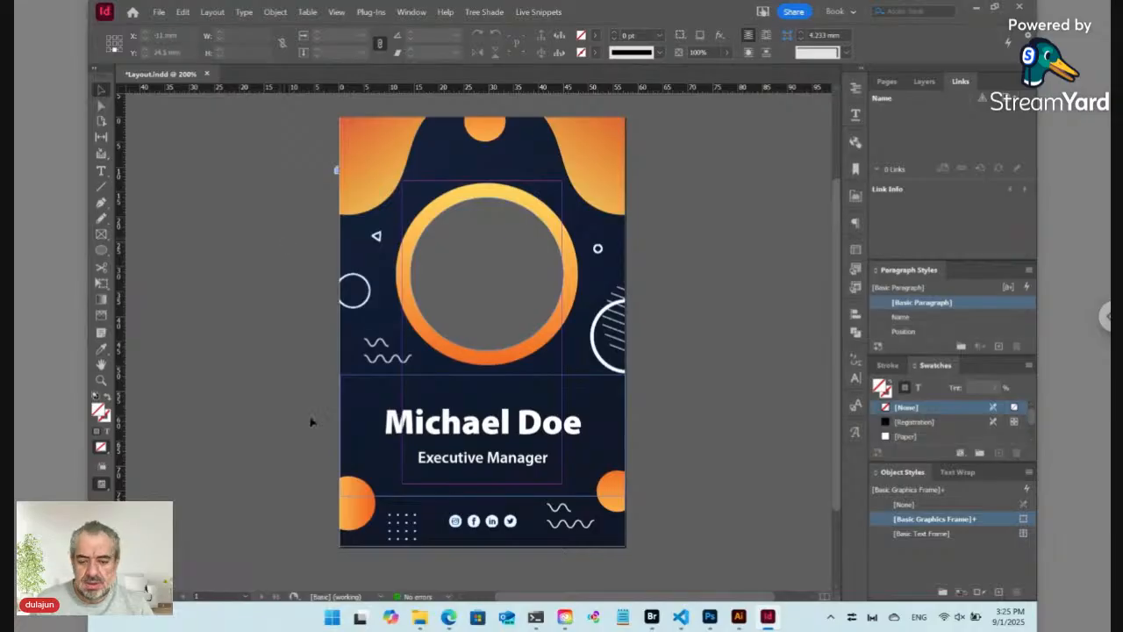
{"action": "mouse_move", "coordinate": [422, 618]}
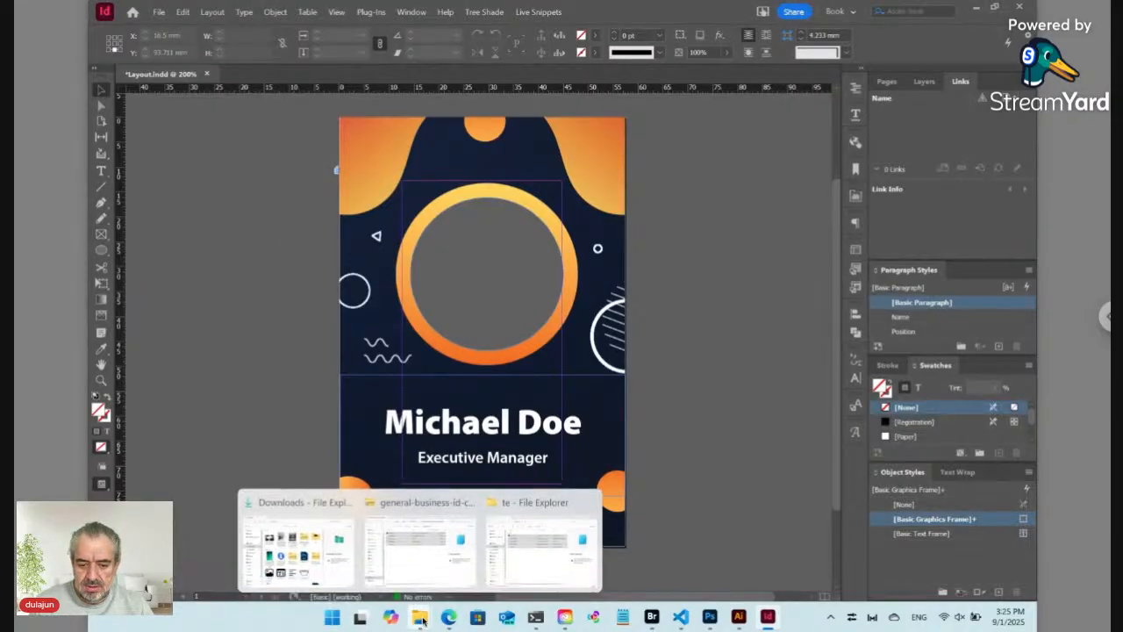
{"action": "mouse_move", "coordinate": [298, 567]}
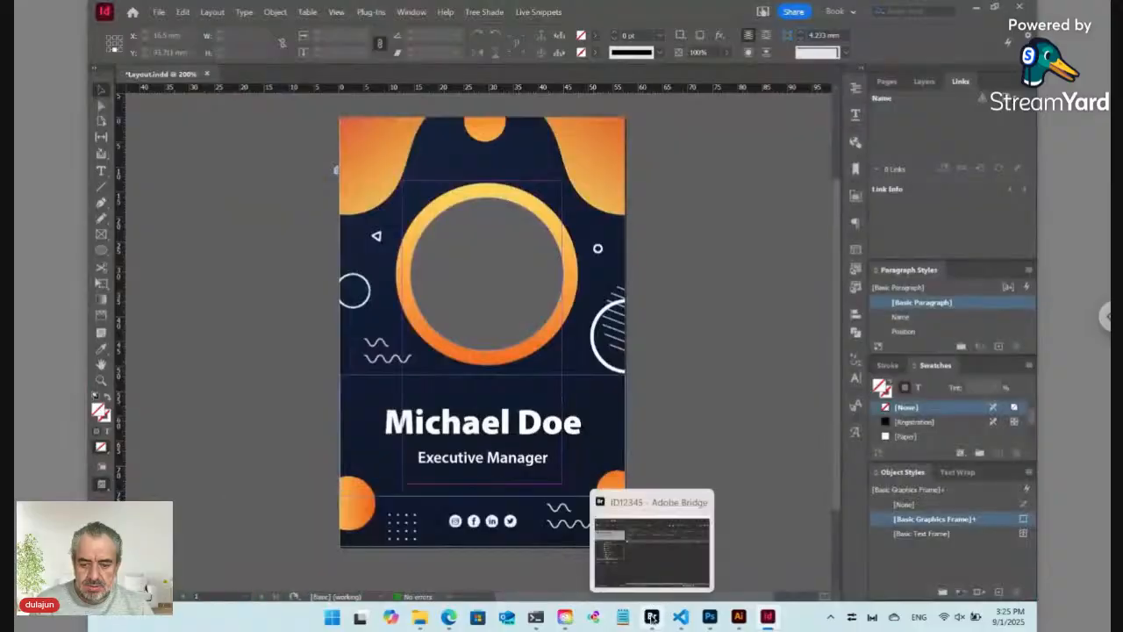
{"action": "left_click", "coordinate": [651, 617]}
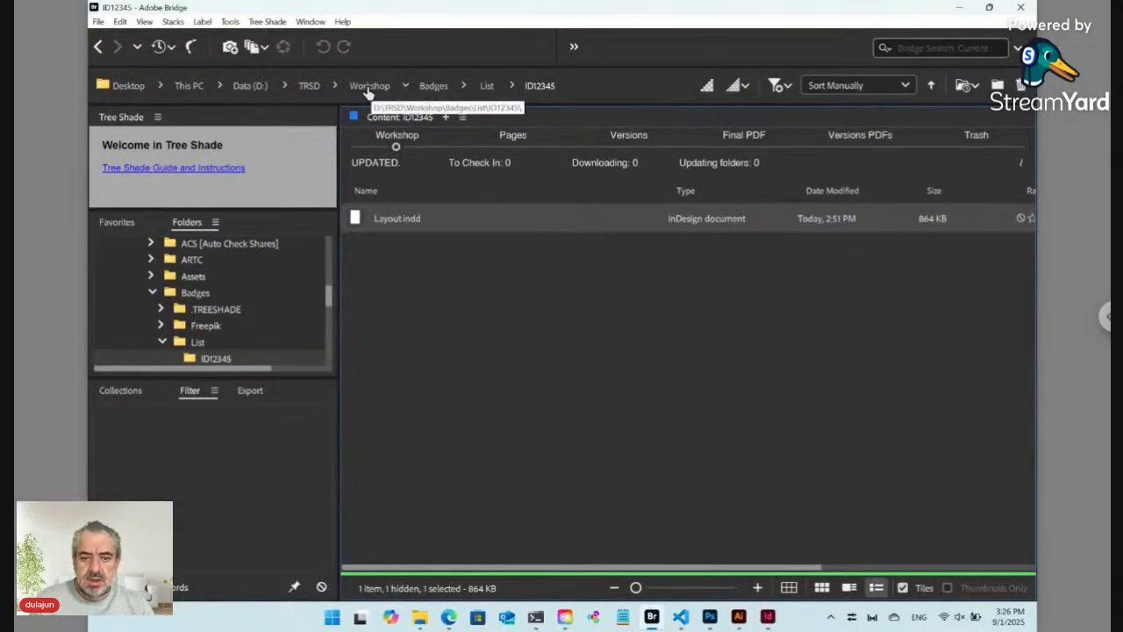
Step: Browse Workshop > SD > TS and select [SD.TS] Logo.png
{"action": "left_click", "coordinate": [369, 91]}
{"action": "left_click", "coordinate": [452, 374]}
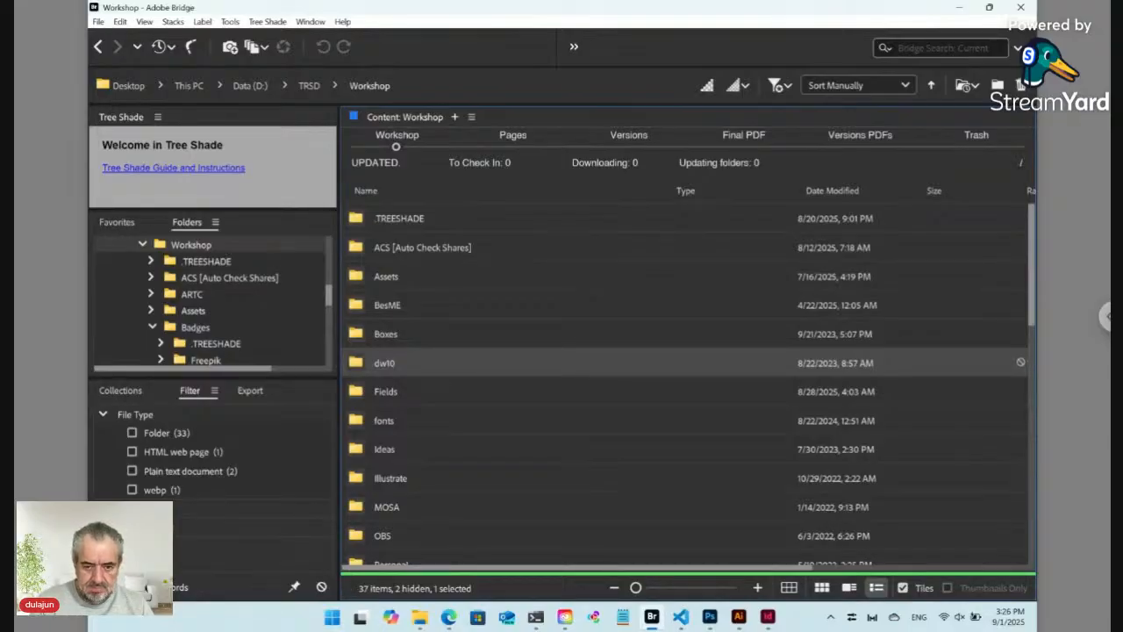
{"action": "type", "text": "sd"}
{"action": "key", "text": "Return"}
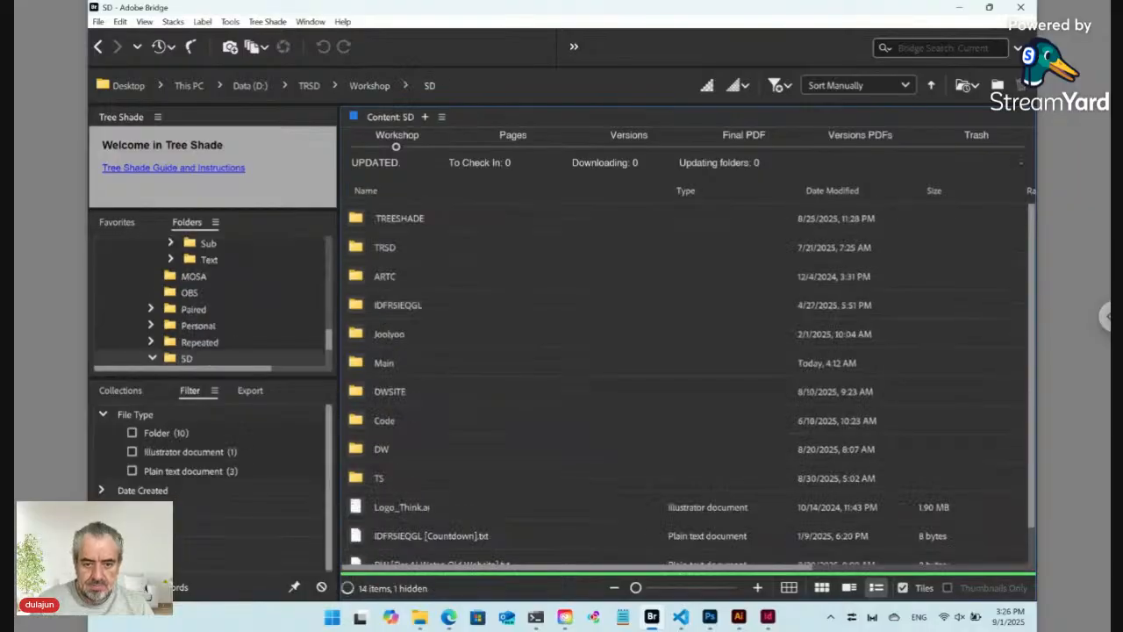
{"action": "double_click", "coordinate": [430, 481]}
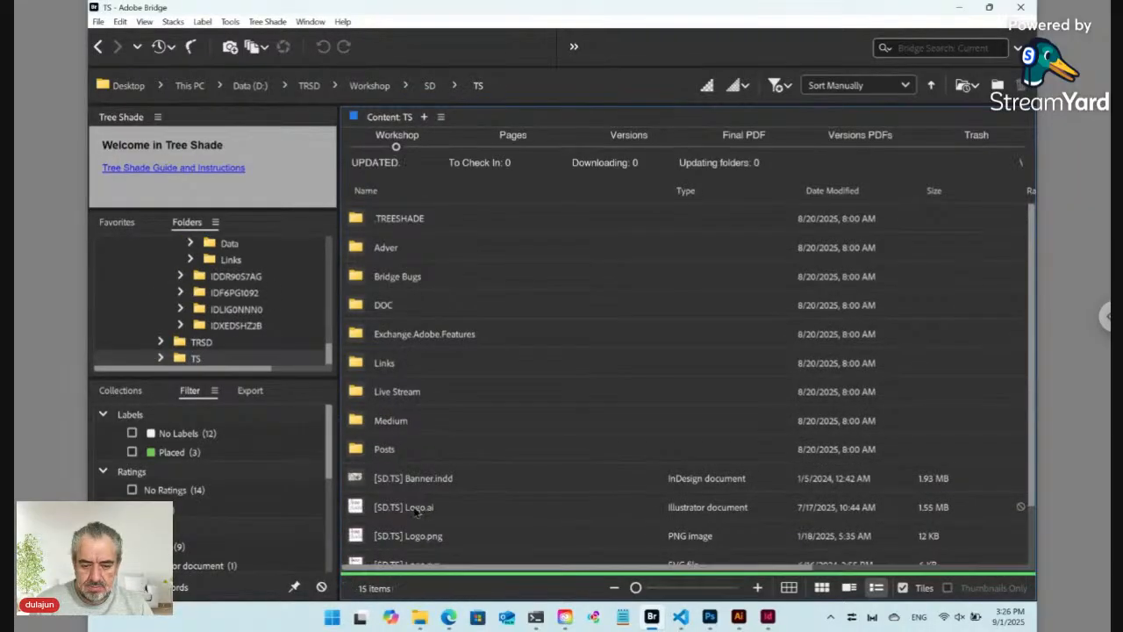
{"action": "left_click", "coordinate": [419, 537]}
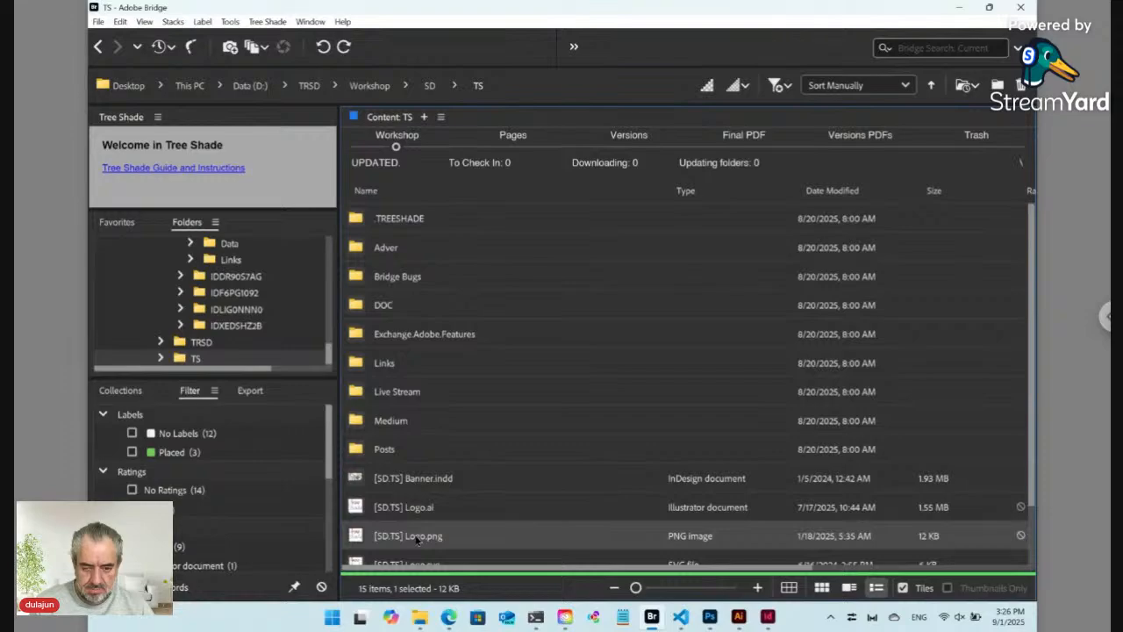
Step: Go back to the ID12345 folder and create a new folder there
{"action": "left_click", "coordinate": [99, 47]}
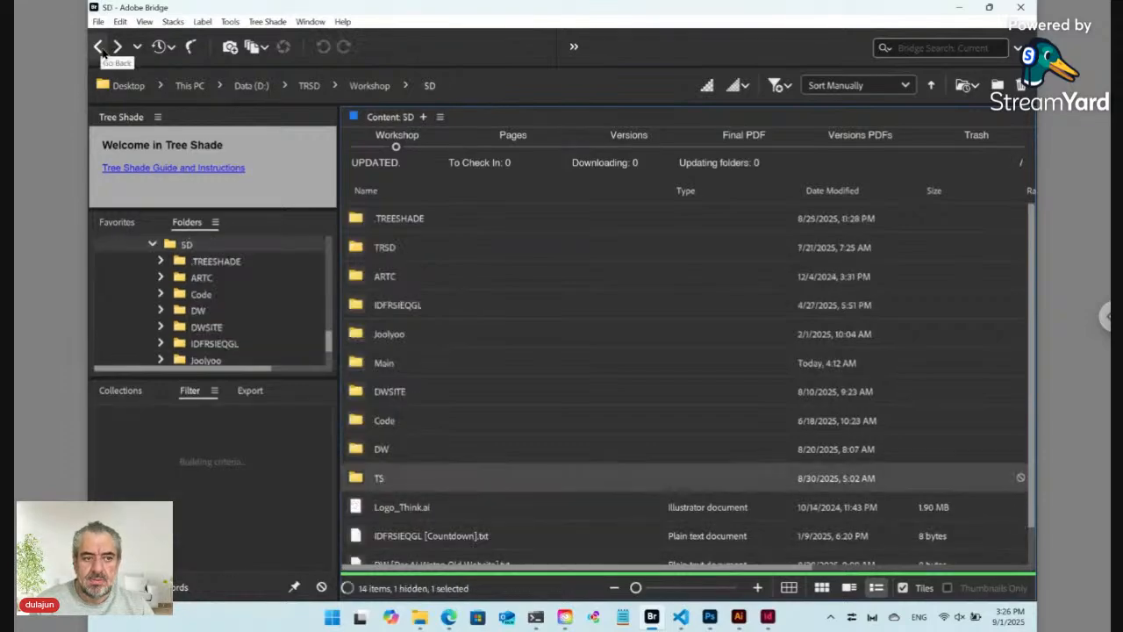
{"action": "left_click", "coordinate": [99, 48]}
{"action": "left_click", "coordinate": [100, 48]}
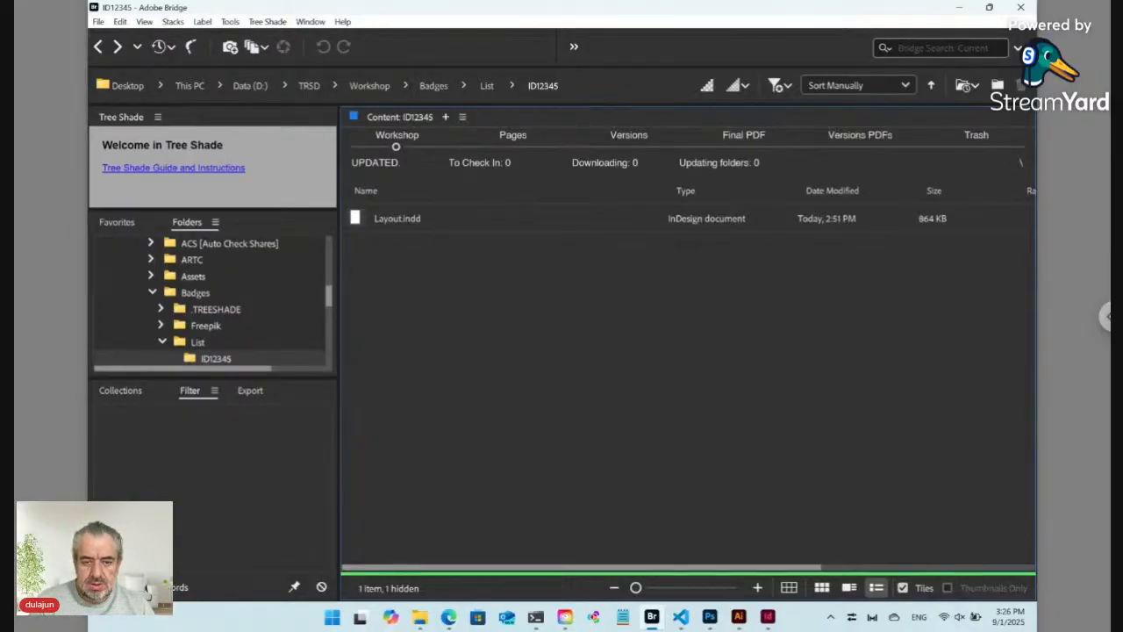
{"action": "key", "text": "ctrl+shift+n"}
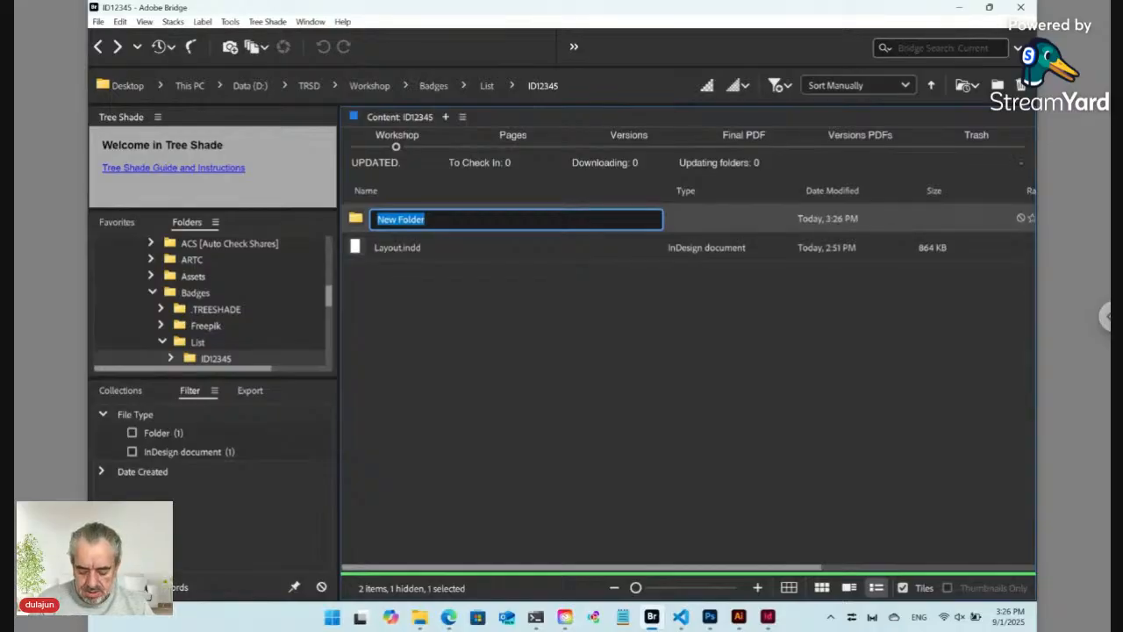
Step: Name the new folder 'Data', open it and paste the logo PNG inside
{"action": "type", "text": "Data"}
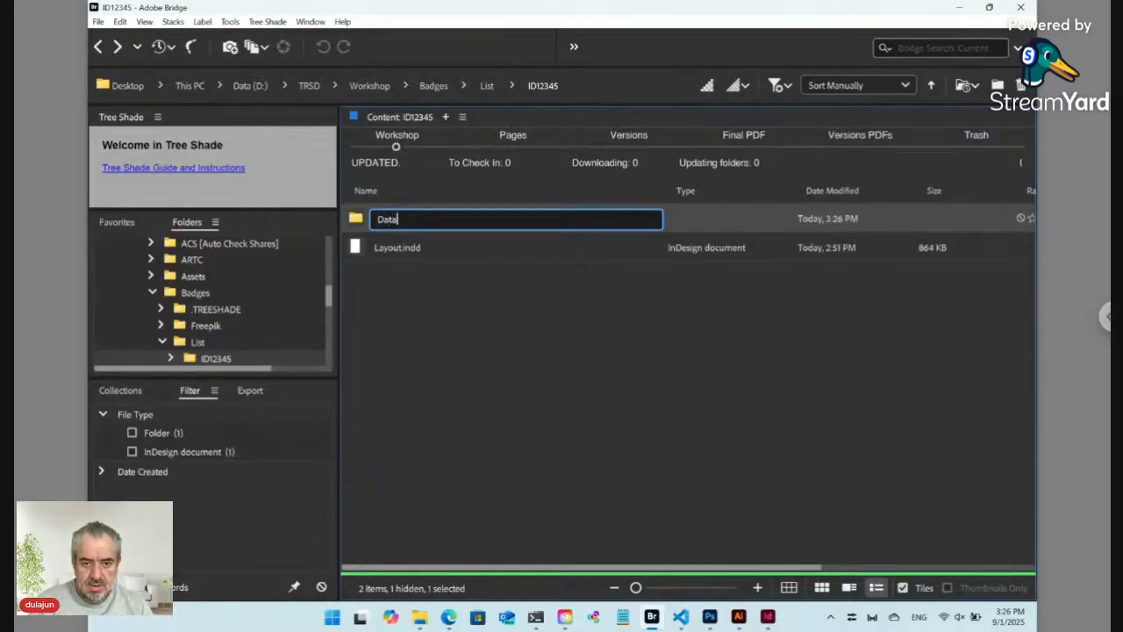
{"action": "key", "text": "Return"}
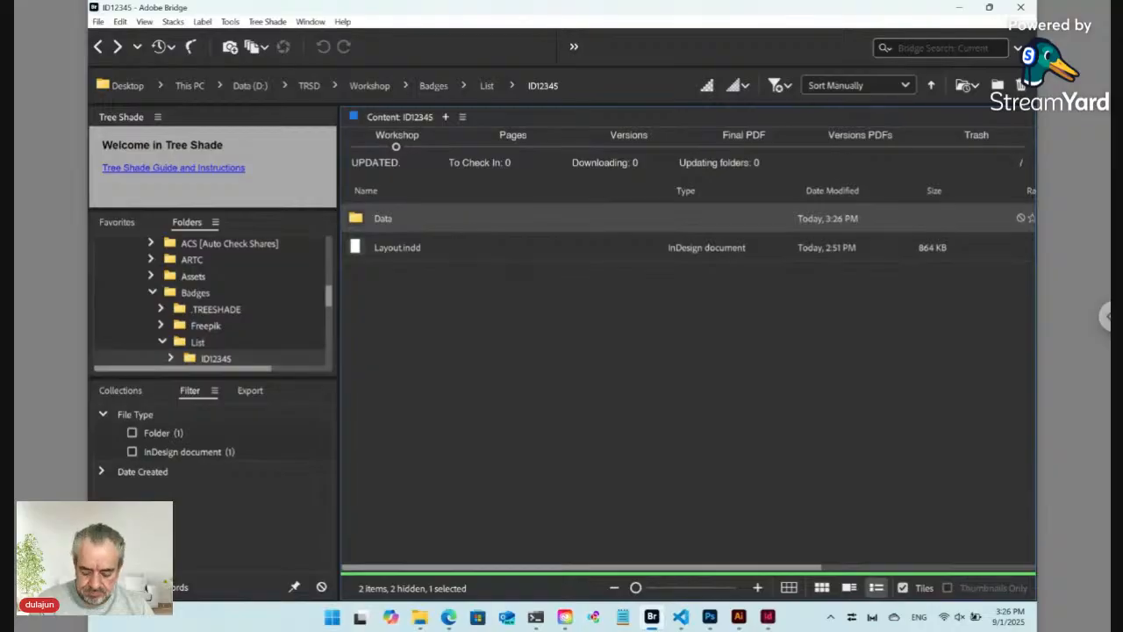
{"action": "key", "text": "Return"}
{"action": "key", "text": "ctrl+v"}
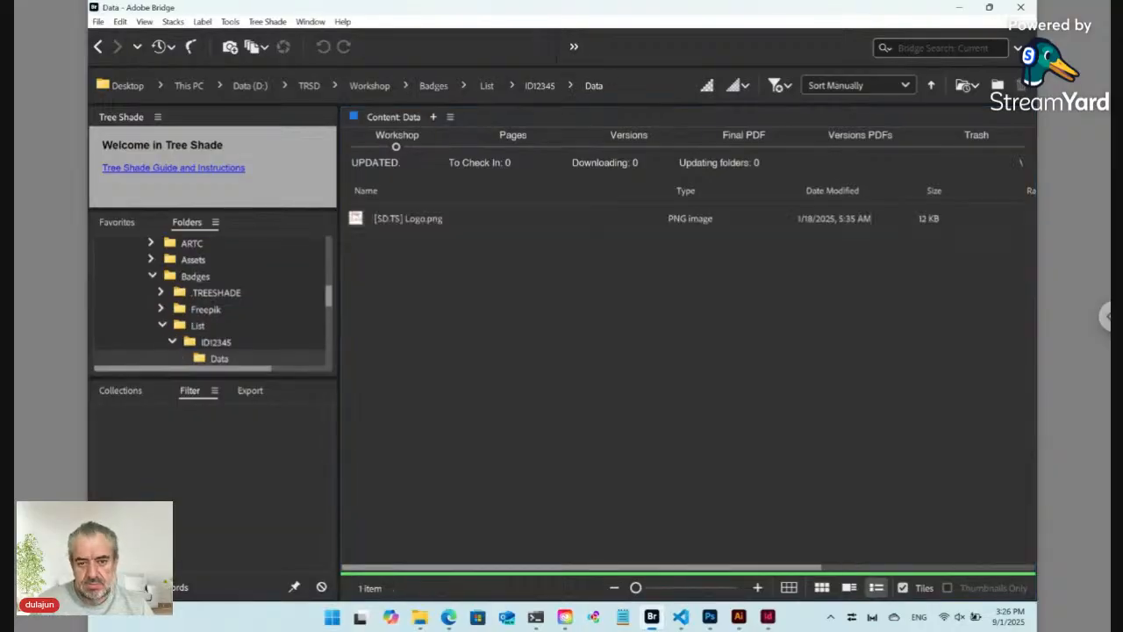
{"action": "left_click", "coordinate": [401, 224]}
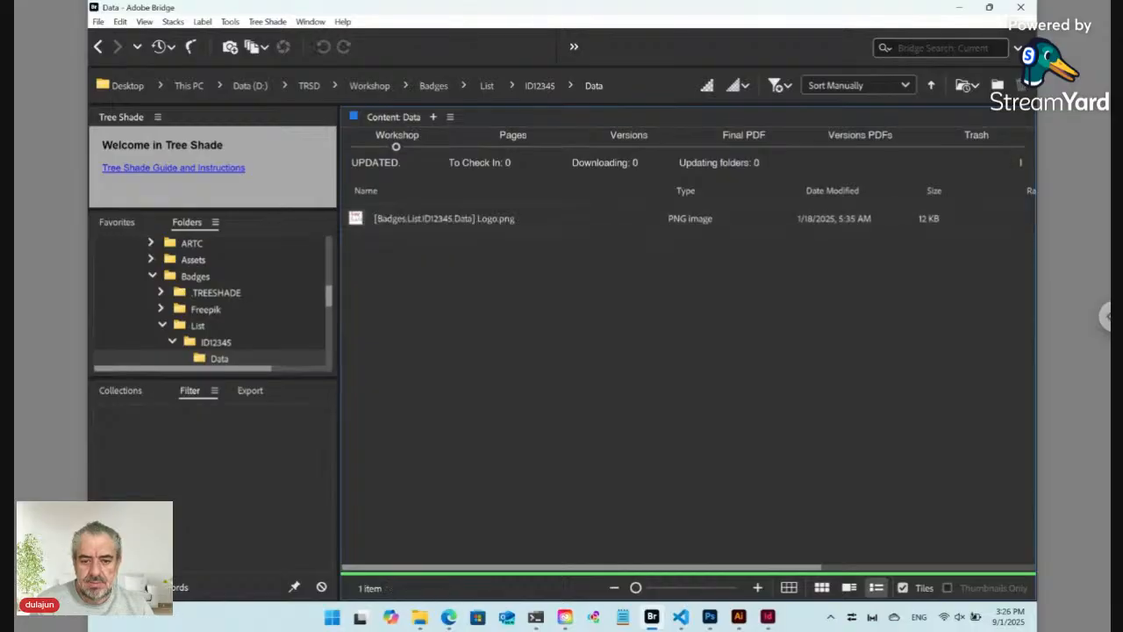
{"action": "left_click", "coordinate": [411, 225]}
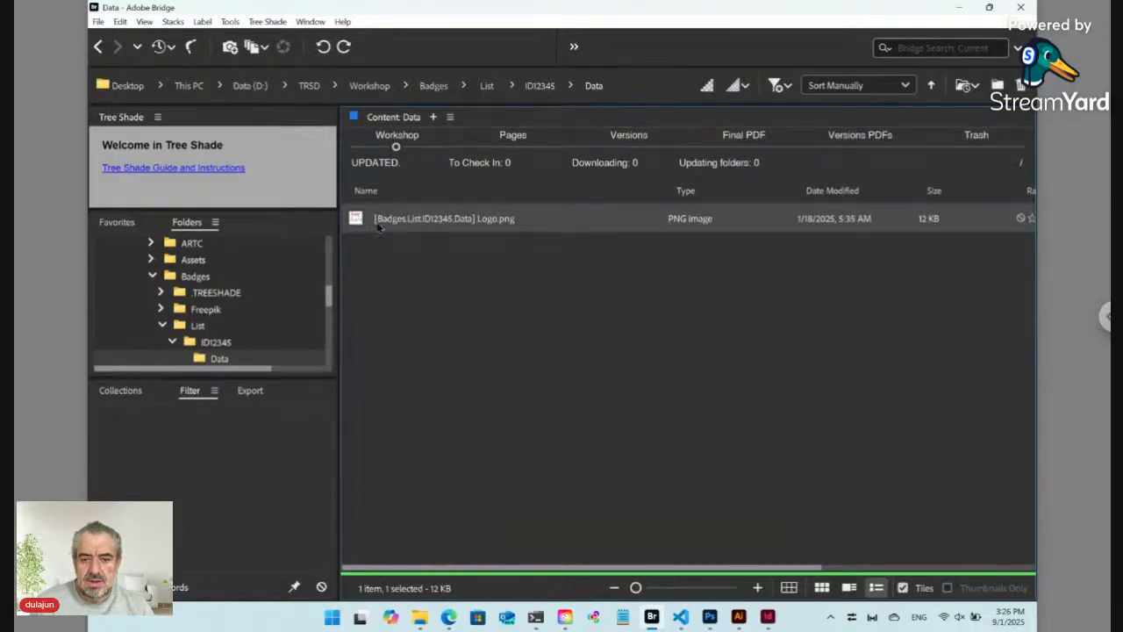
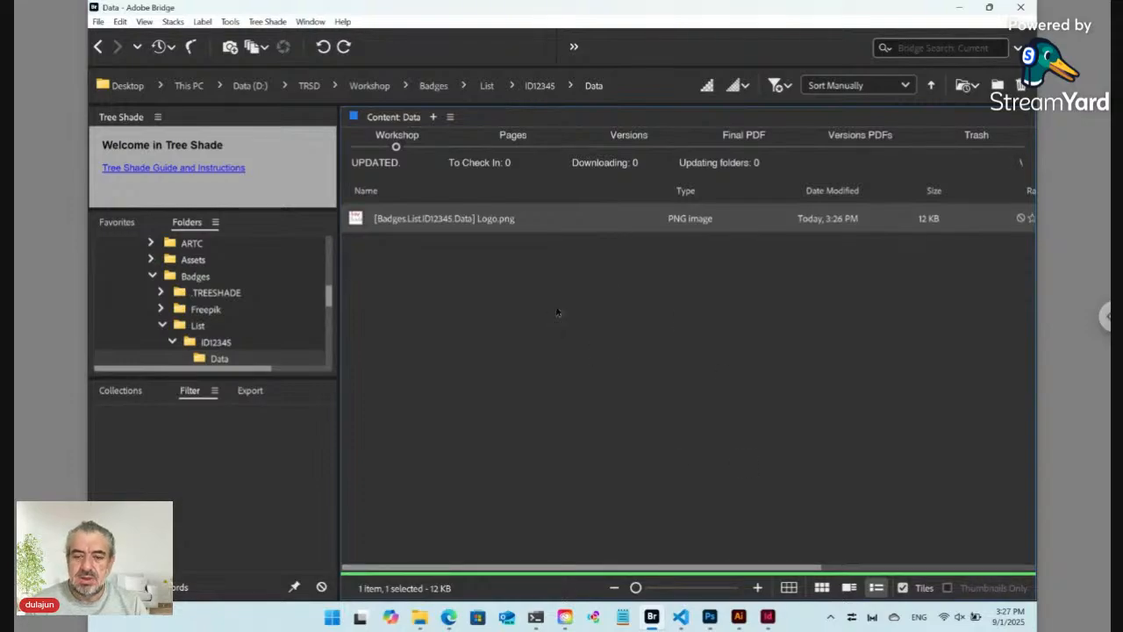
Step: Switch from Bridge to the Layout1.indd badge layout in InDesign
{"action": "left_click", "coordinate": [767, 617]}
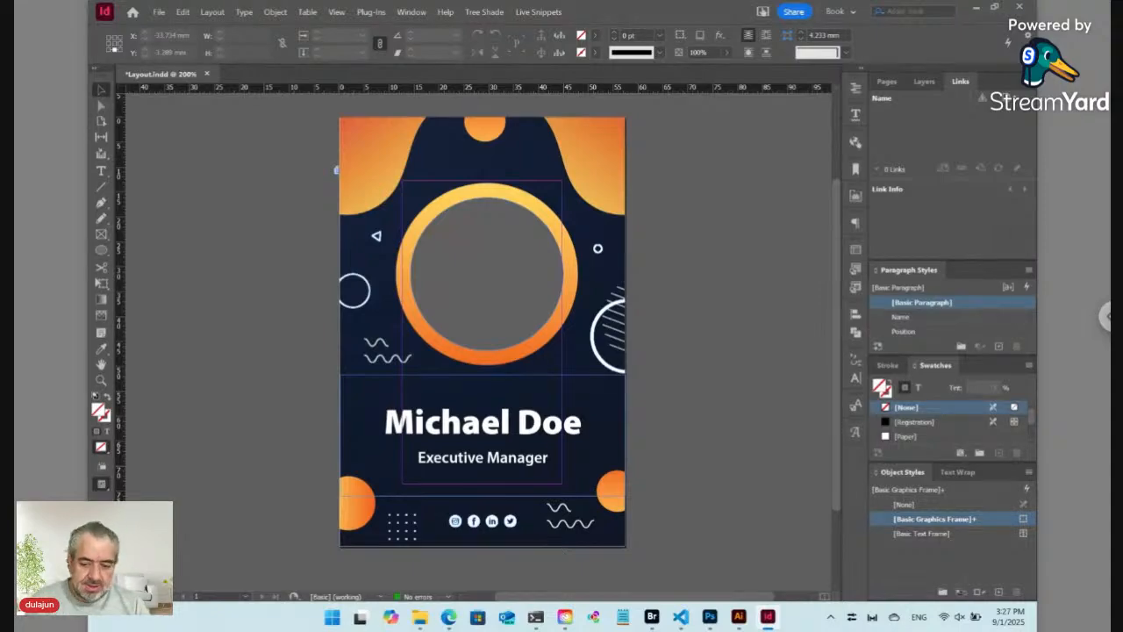
Step: Rename the logo file to Logo.png by removing its bracketed prefix, then drag it to InDesign
{"action": "left_click", "coordinate": [655, 617]}
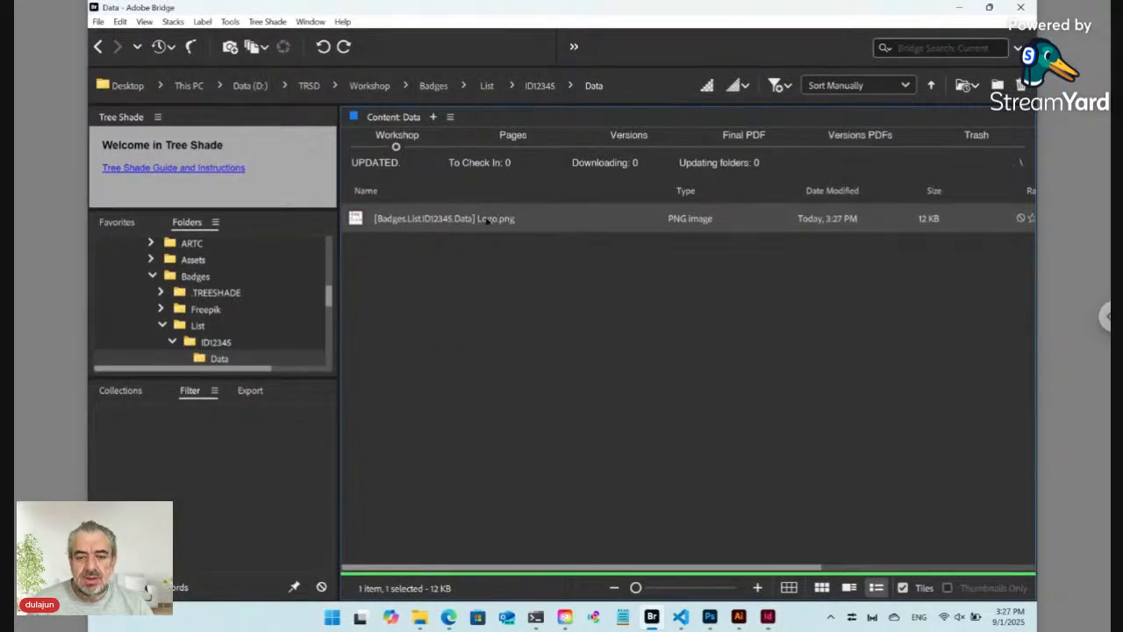
{"action": "left_click", "coordinate": [487, 221]}
{"action": "left_click", "coordinate": [485, 220]}
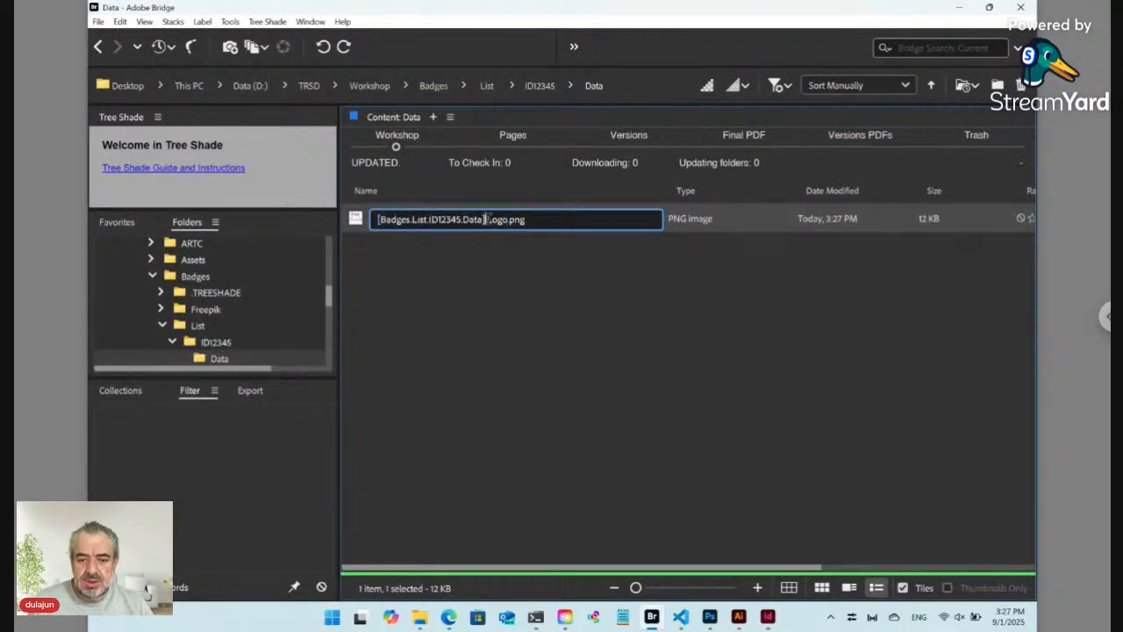
{"action": "left_click_drag", "start_coordinate": [487, 219], "coordinate": [370, 219]}
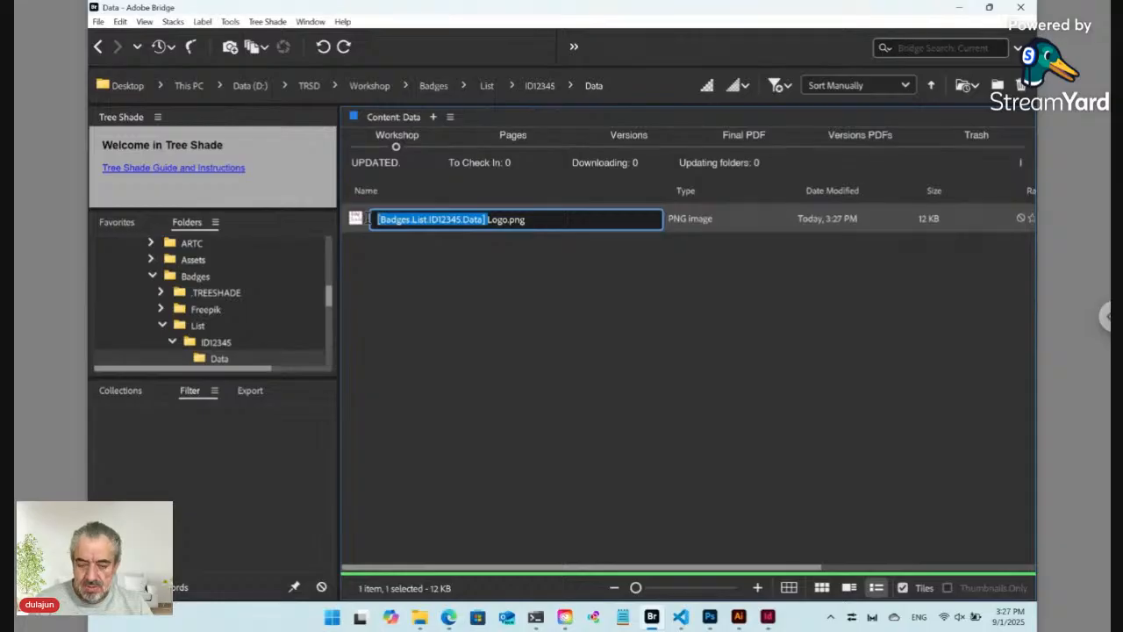
{"action": "key", "text": "BackSpace"}
{"action": "key", "text": "Return"}
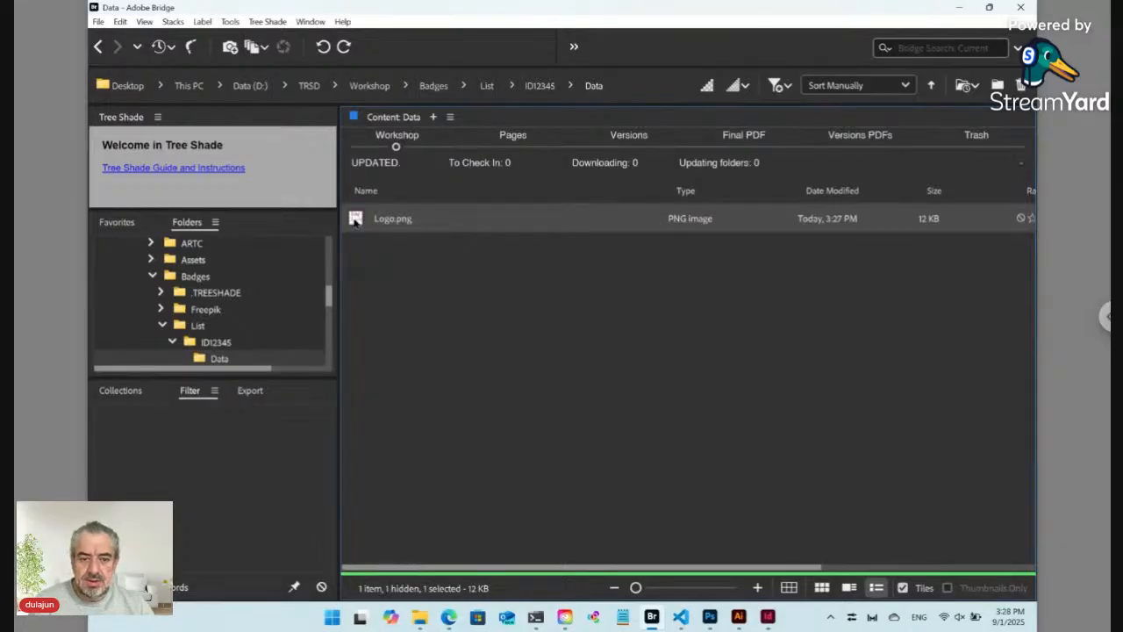
{"action": "left_click_drag", "start_coordinate": [356, 218], "coordinate": [473, 161]}
{"action": "key", "text": "alt+Tab"}
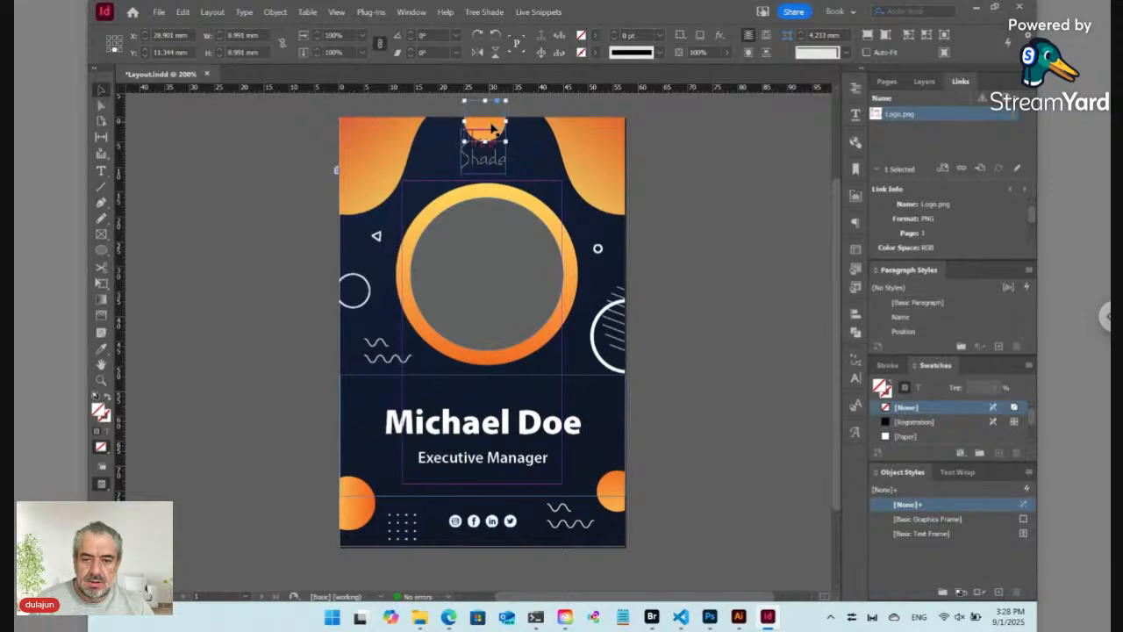
Step: Delete the top orange circle and centre the logo at the badge's top, nudged slightly down
{"action": "left_click", "coordinate": [494, 129]}
{"action": "key", "text": "Delete"}
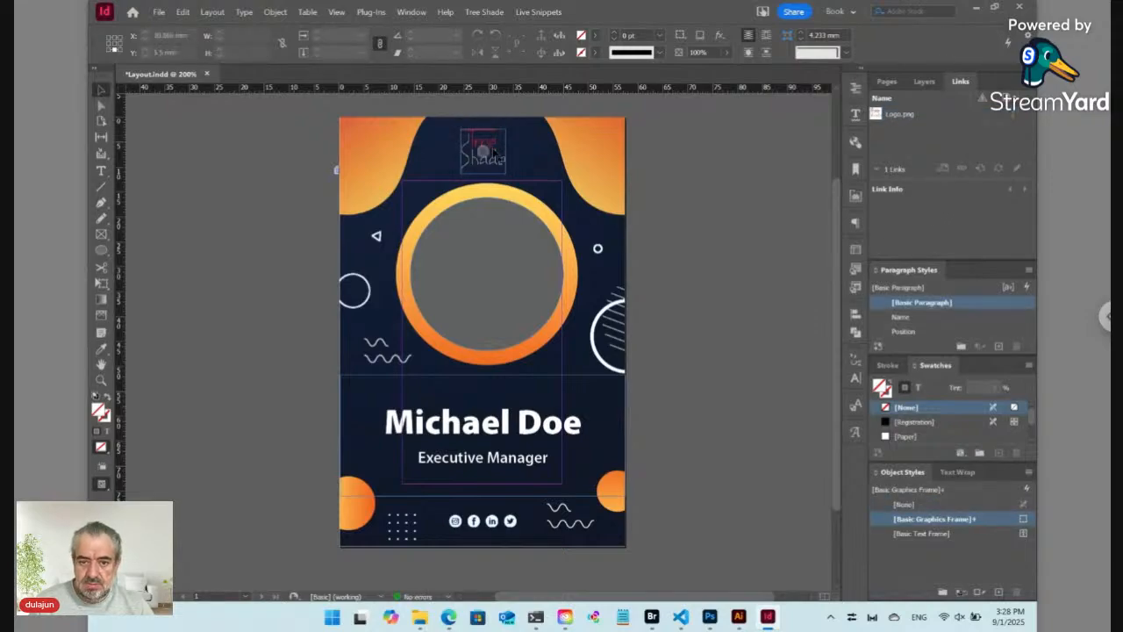
{"action": "left_click_drag", "start_coordinate": [500, 161], "coordinate": [502, 161]}
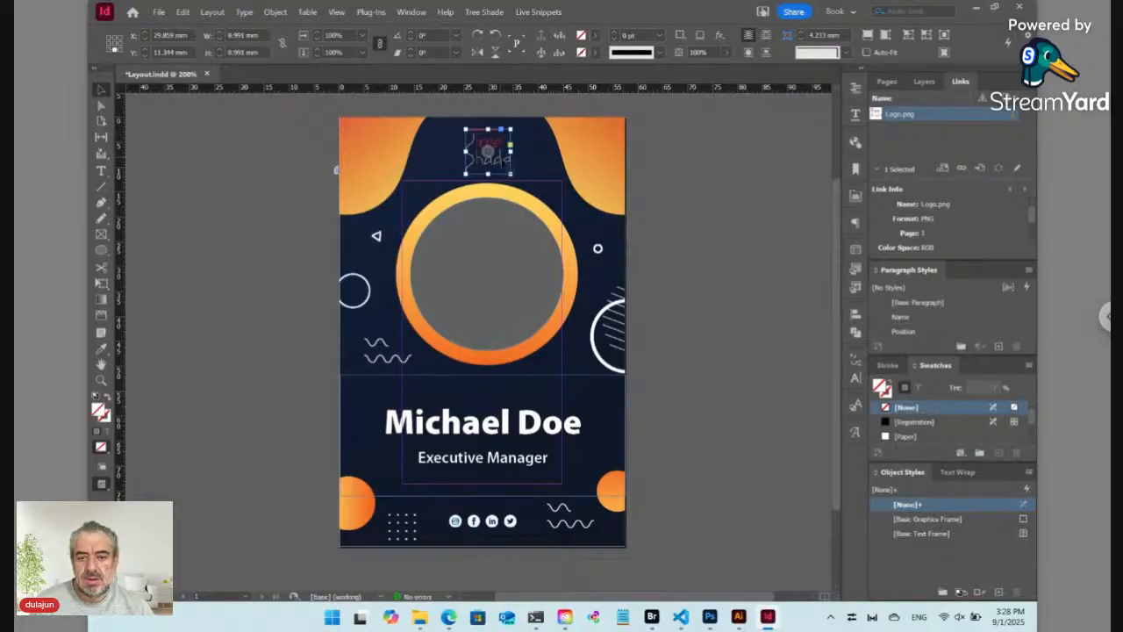
{"action": "key", "text": "Down"}
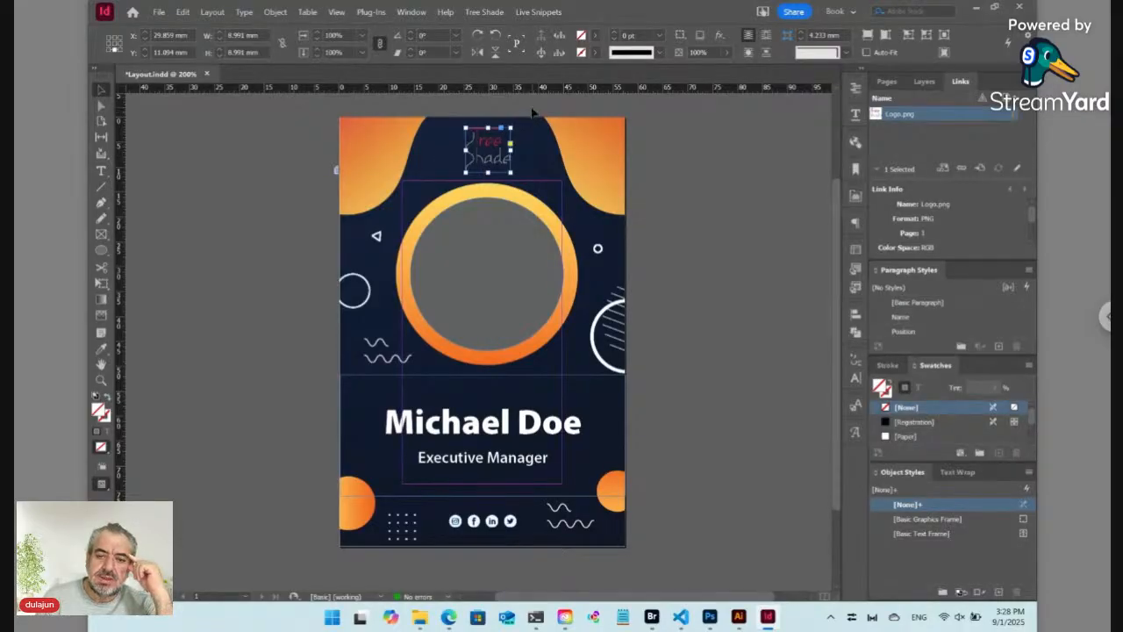
Step: Add an Inner Glow to the logo with Normal mode and 100% opacity
{"action": "left_click", "coordinate": [720, 36]}
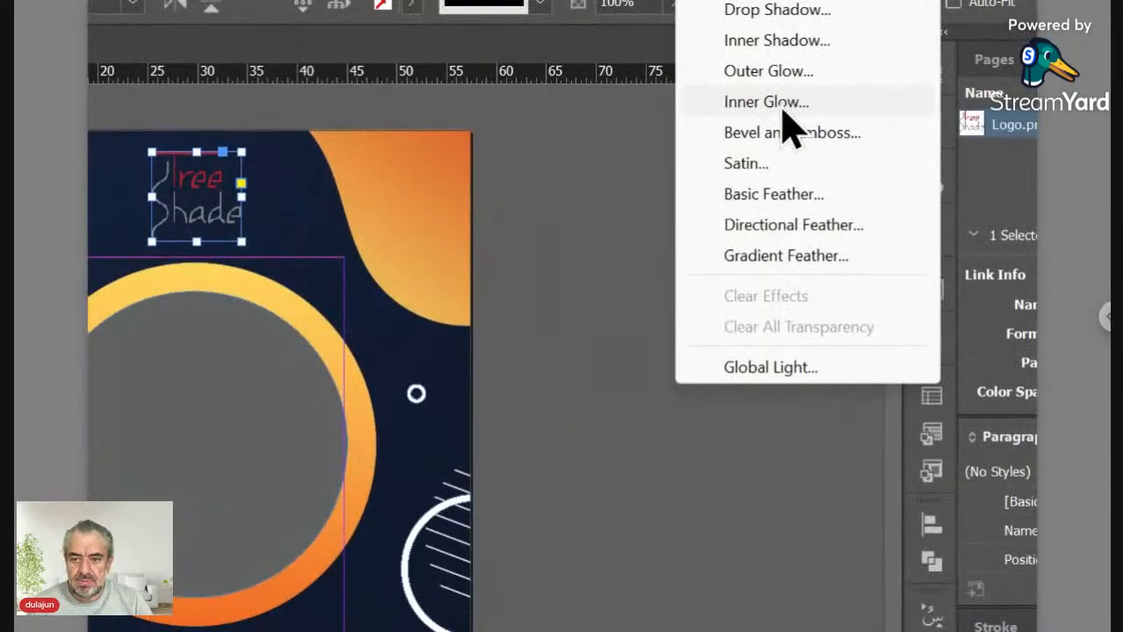
{"action": "left_click", "coordinate": [784, 110]}
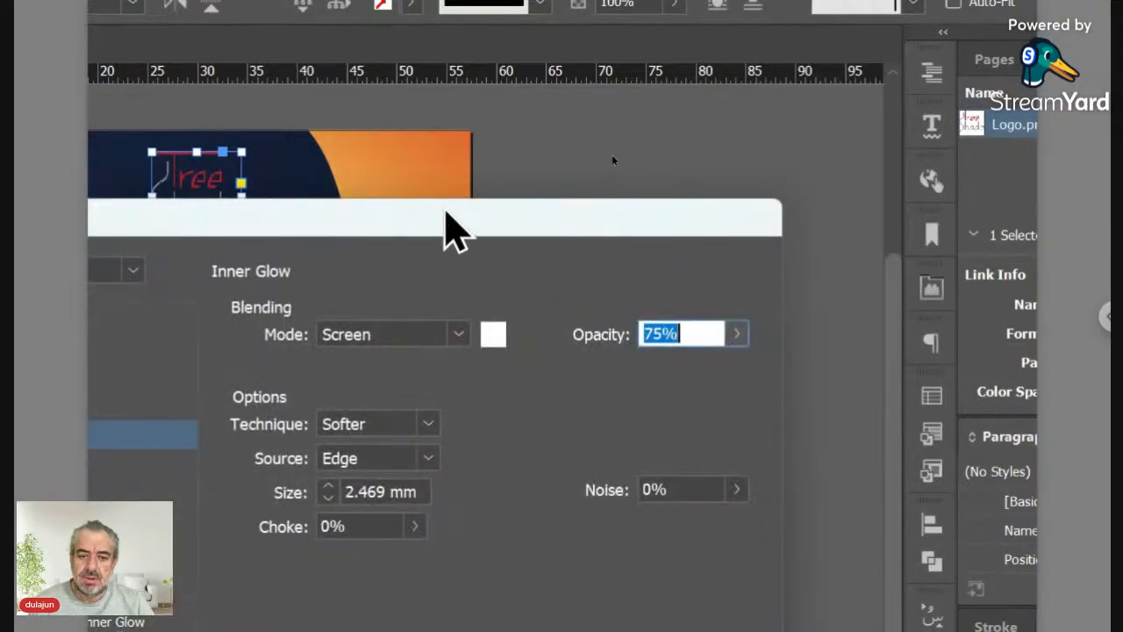
{"action": "left_click_drag", "start_coordinate": [446, 213], "coordinate": [722, 193]}
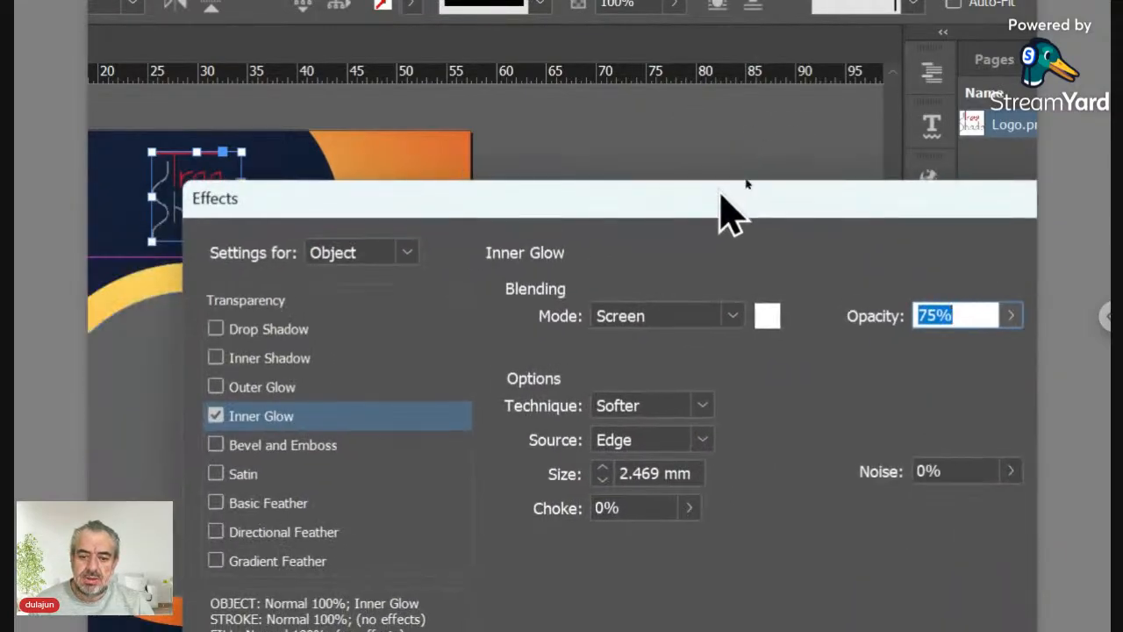
{"action": "left_click", "coordinate": [682, 320]}
{"action": "left_click", "coordinate": [682, 344]}
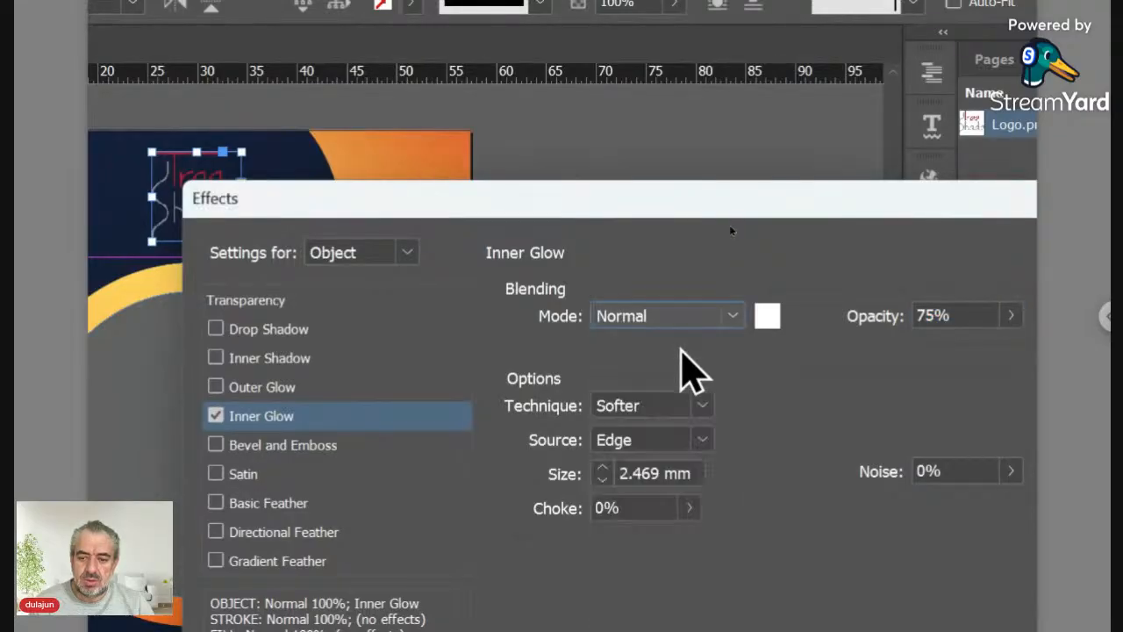
{"action": "left_click", "coordinate": [871, 334]}
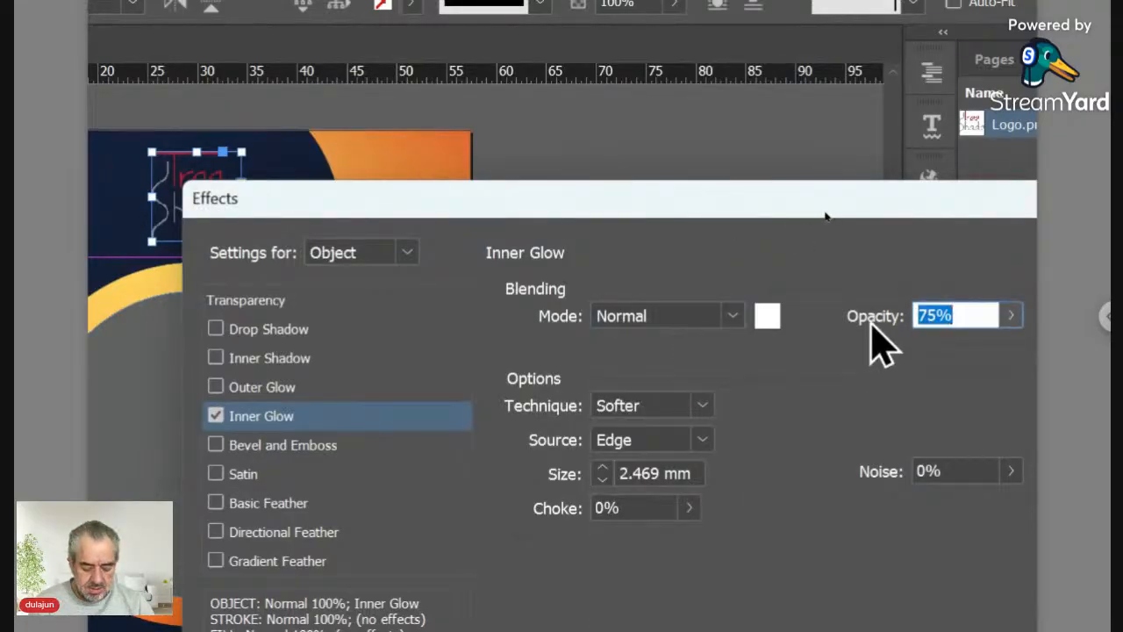
{"action": "type", "text": "100"}
{"action": "key", "text": "Tab"}
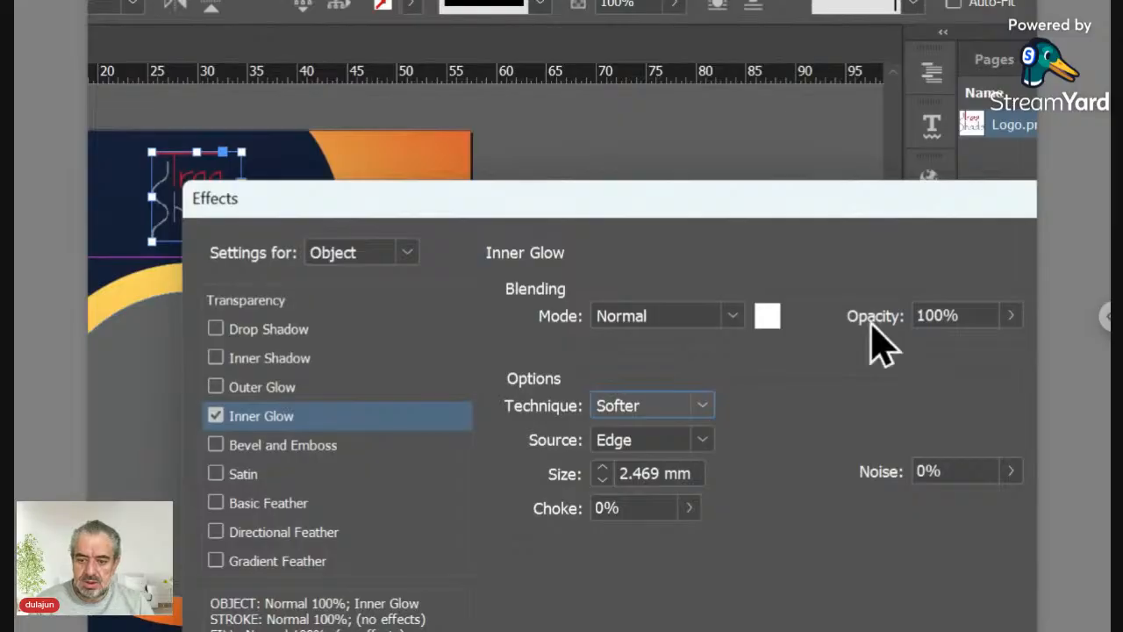
Step: Set the glow to Precise technique, 100 mm size and 100% choke, and apply it
{"action": "key", "text": "Down"}
{"action": "key", "text": "Tab"}
{"action": "key", "text": "Tab"}
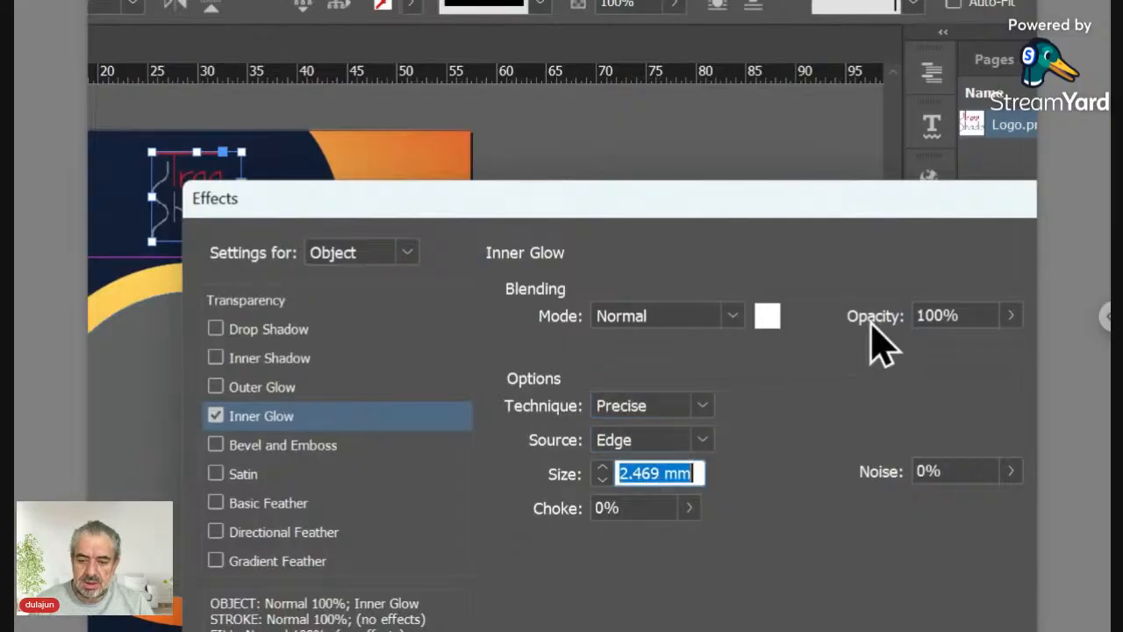
{"action": "type", "text": "100"}
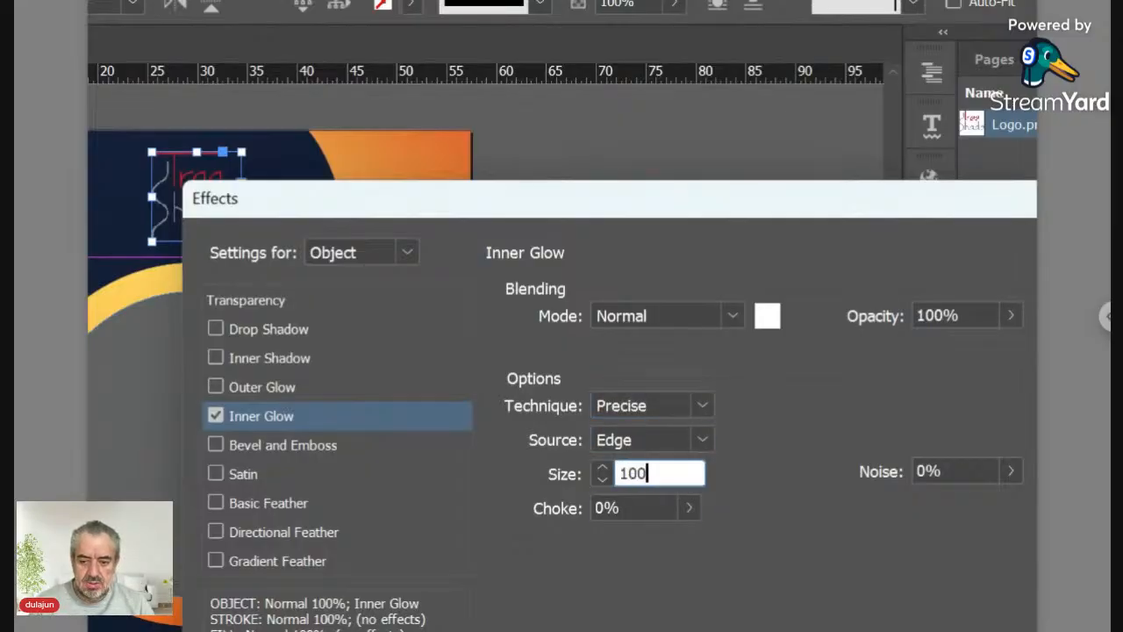
{"action": "key", "text": "Tab"}
{"action": "type", "text": "100"}
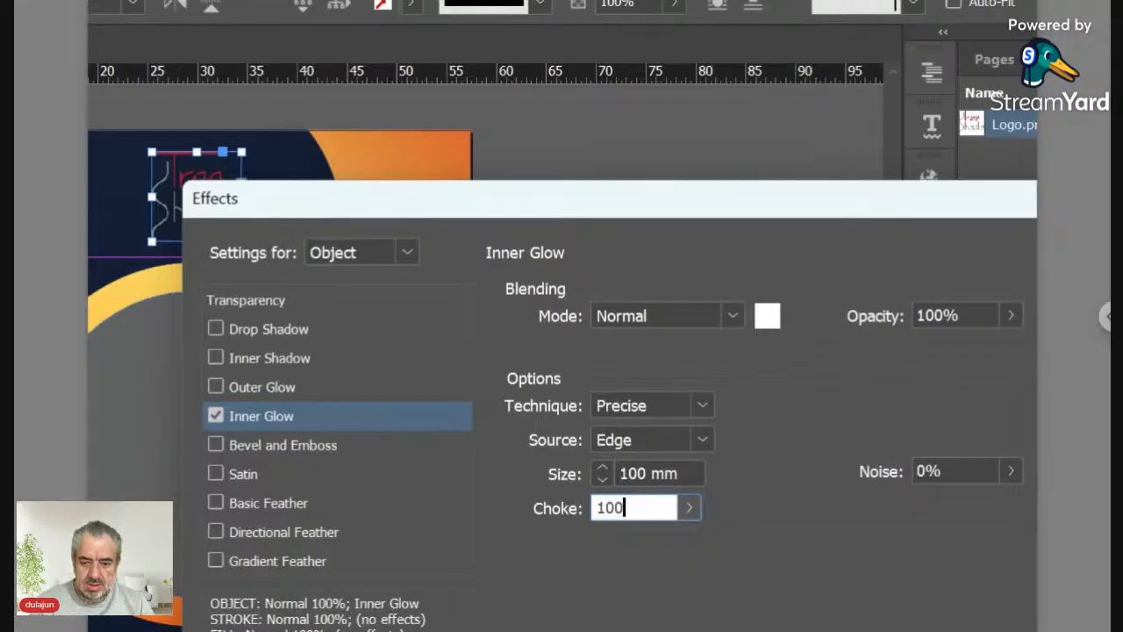
{"action": "key", "text": "Tab"}
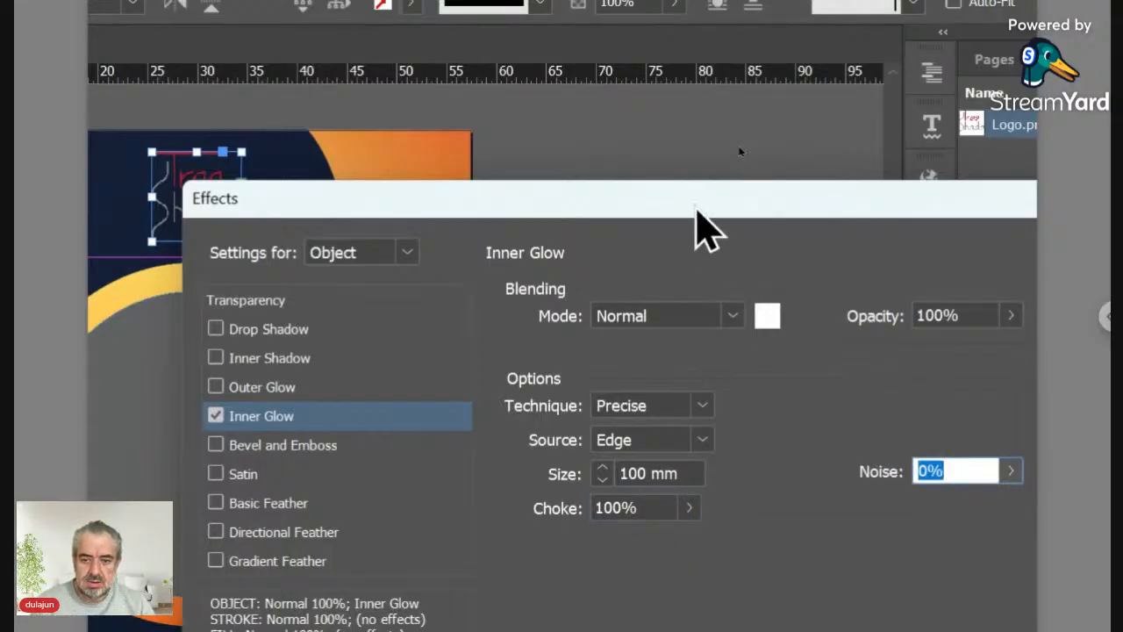
{"action": "left_click_drag", "start_coordinate": [695, 210], "coordinate": [734, 85]}
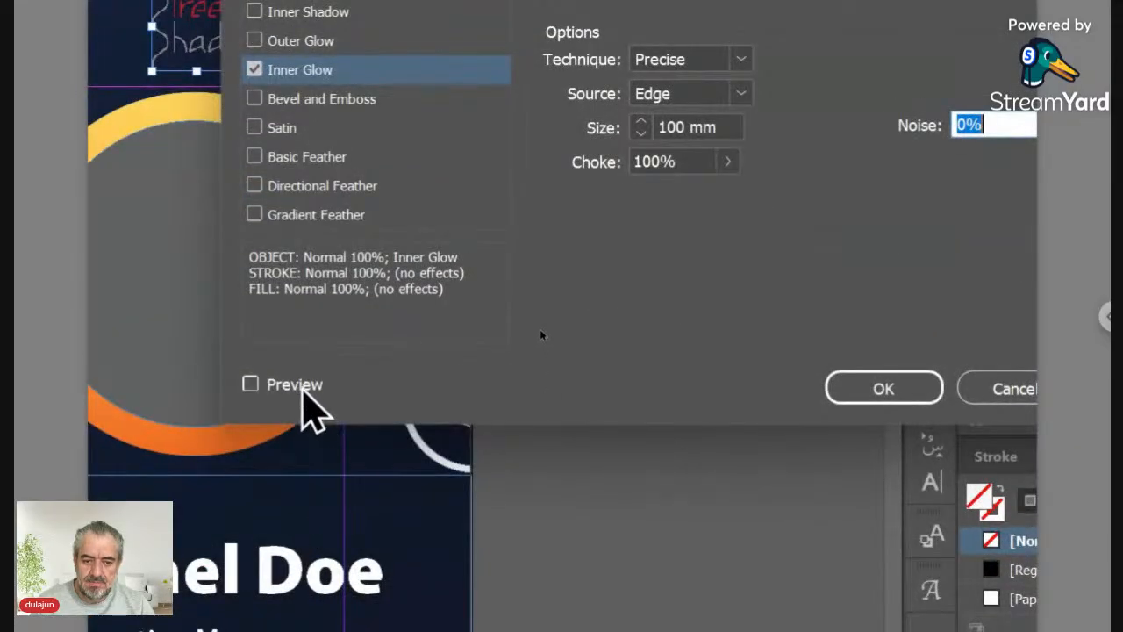
{"action": "left_click", "coordinate": [299, 523]}
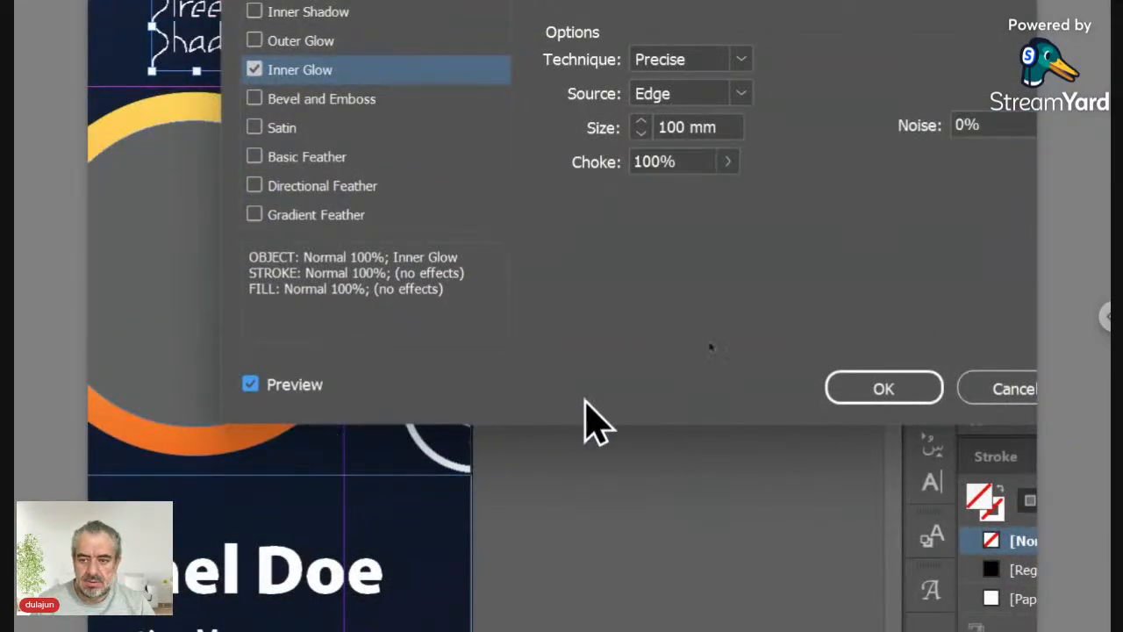
{"action": "left_click", "coordinate": [841, 388]}
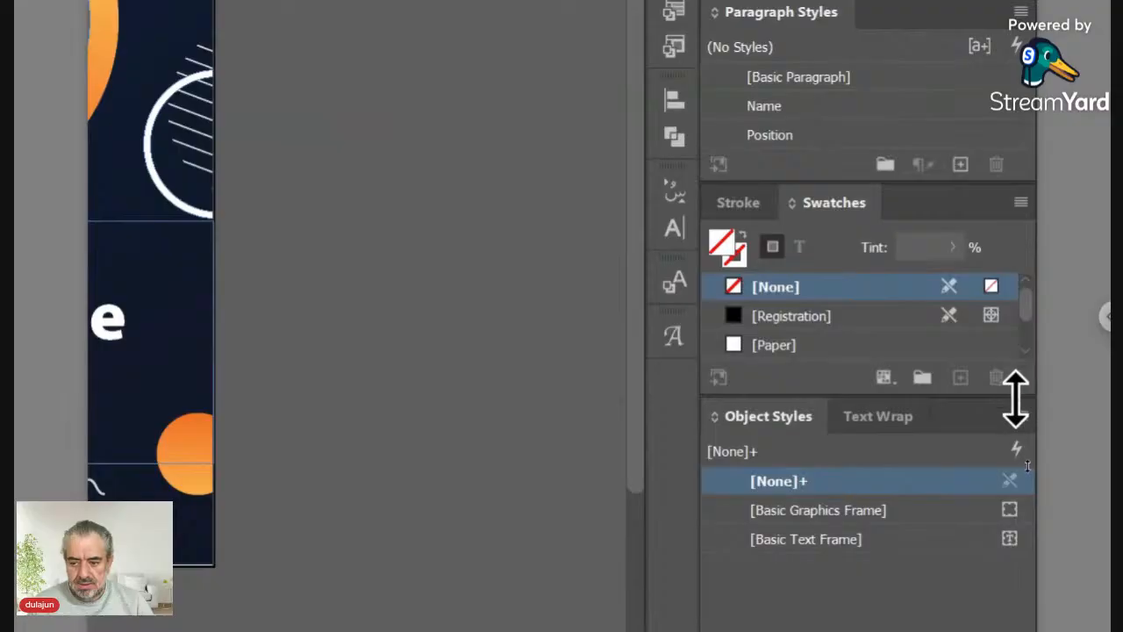
Step: Create a 'Logo' object style with Auto-Fit Fit Content Proportionally and apply it to the logo frame
{"action": "left_click", "coordinate": [1020, 416]}
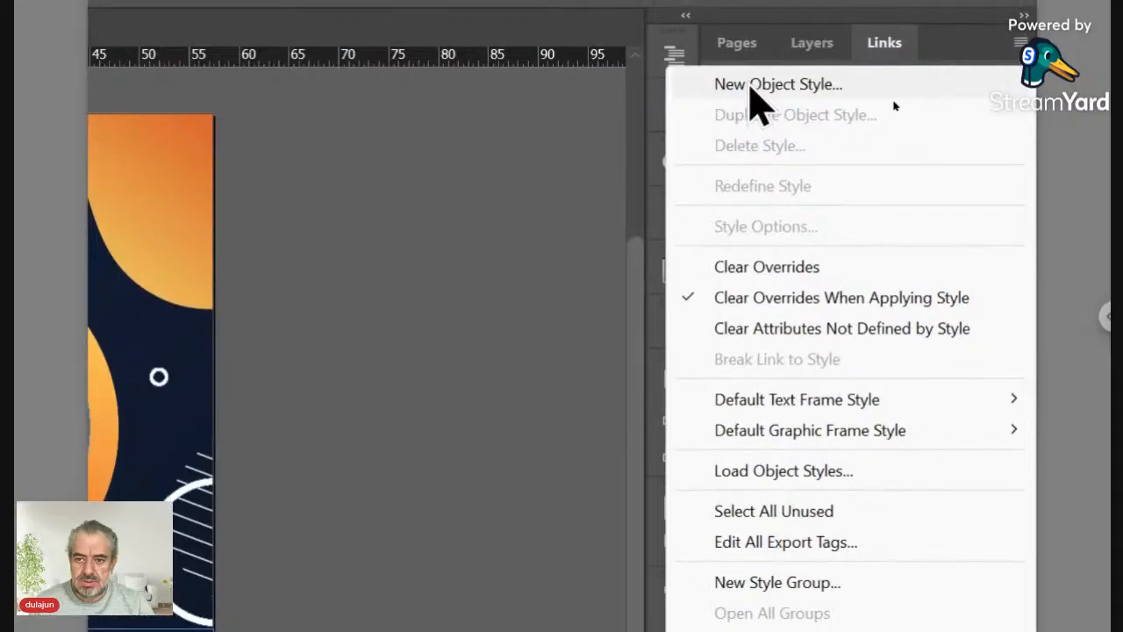
{"action": "left_click", "coordinate": [751, 85]}
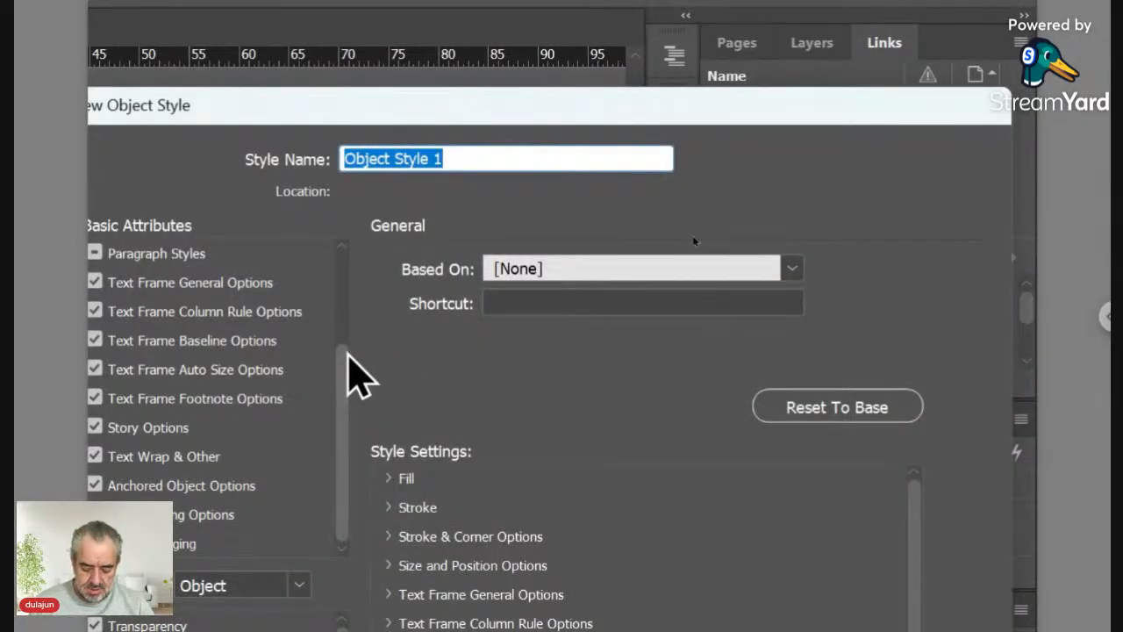
{"action": "type", "text": "Logo"}
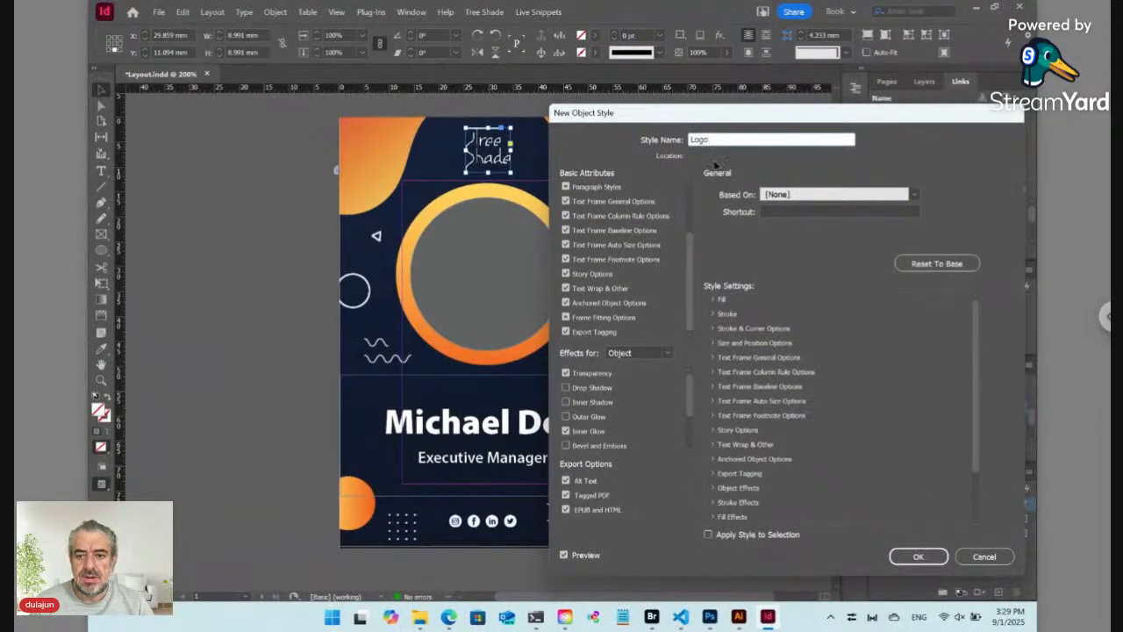
{"action": "left_click_drag", "start_coordinate": [710, 120], "coordinate": [708, 103]}
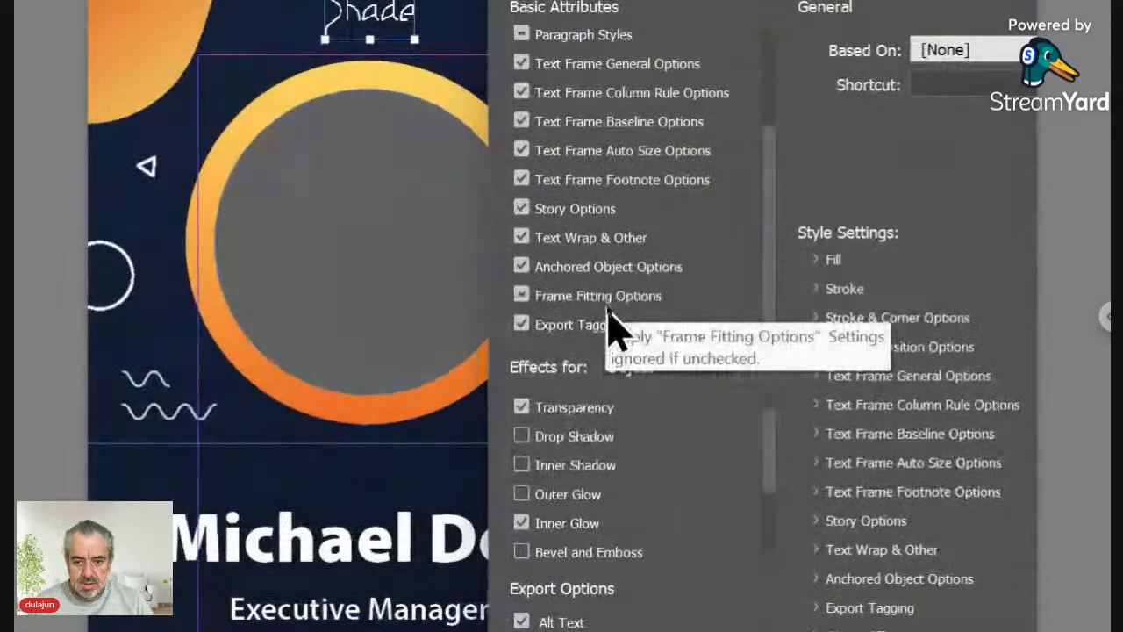
{"action": "left_click", "coordinate": [604, 304]}
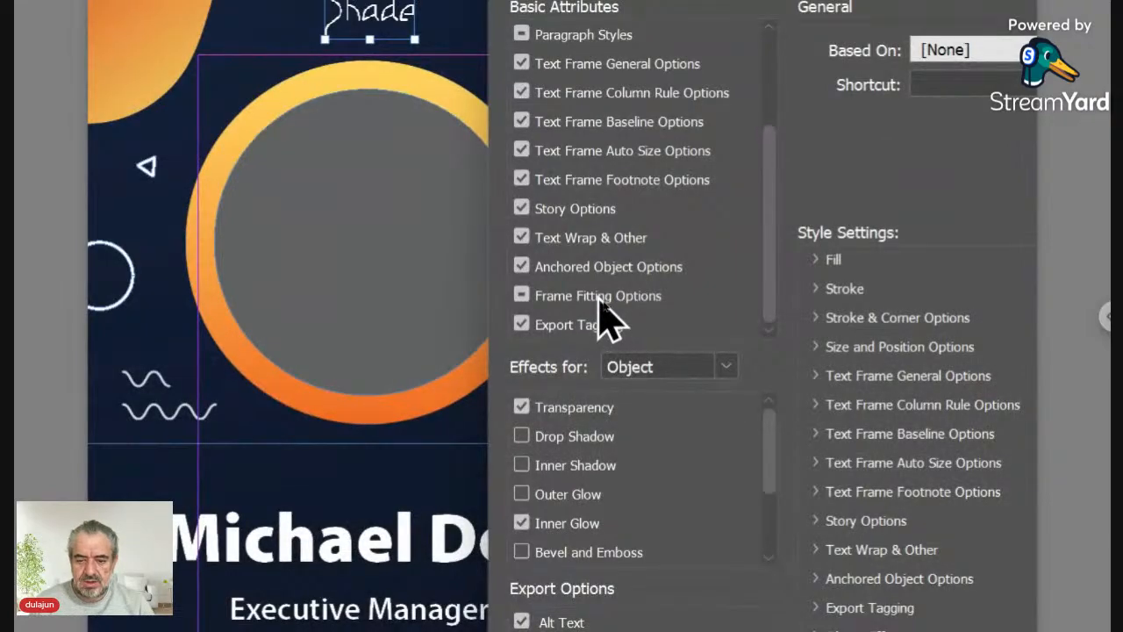
{"action": "left_click", "coordinate": [600, 296]}
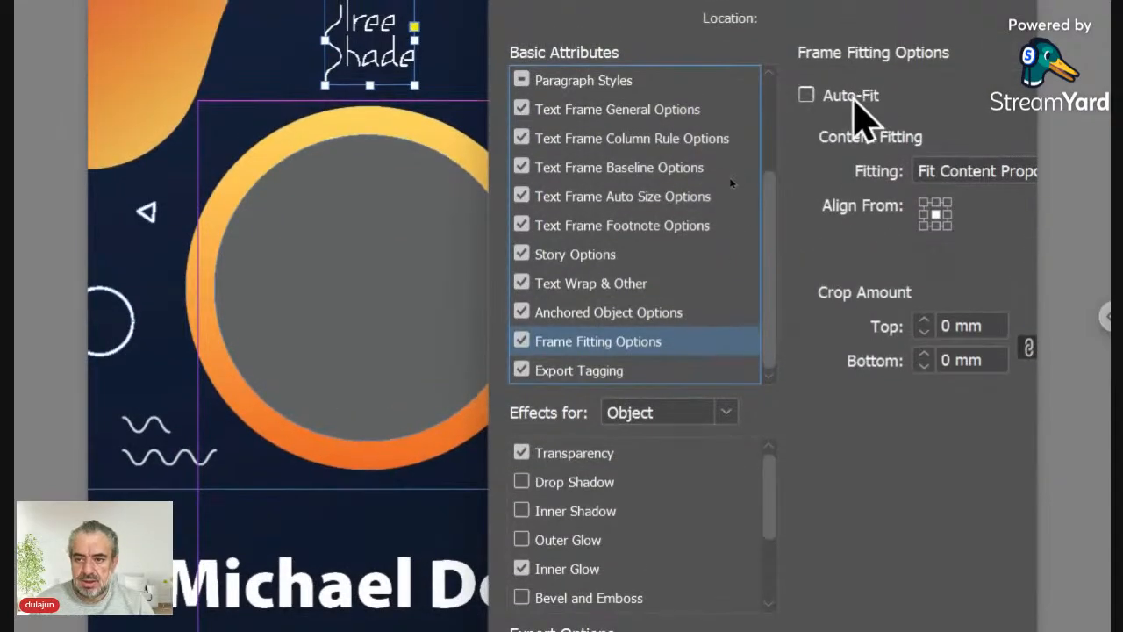
{"action": "left_click", "coordinate": [852, 98]}
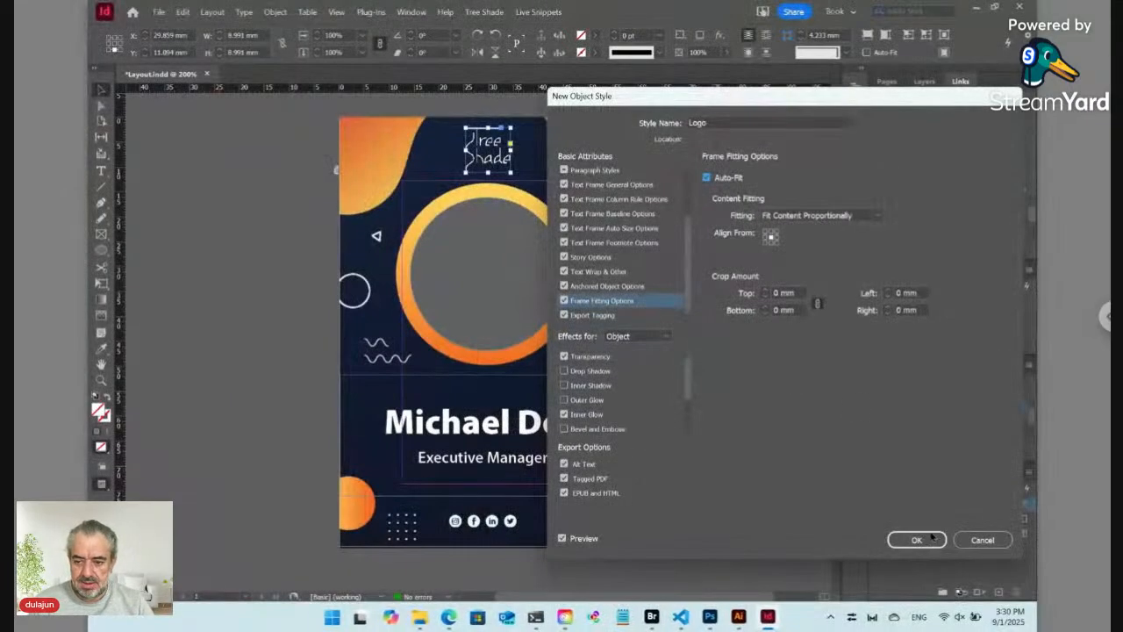
{"action": "left_click", "coordinate": [931, 538]}
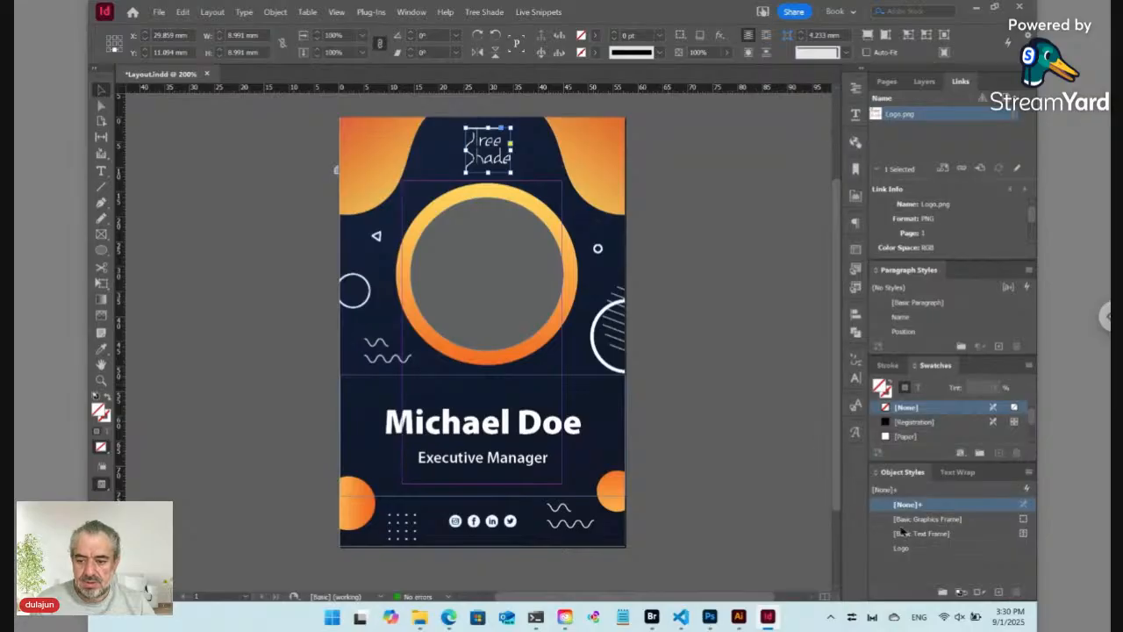
{"action": "left_click", "coordinate": [929, 548]}
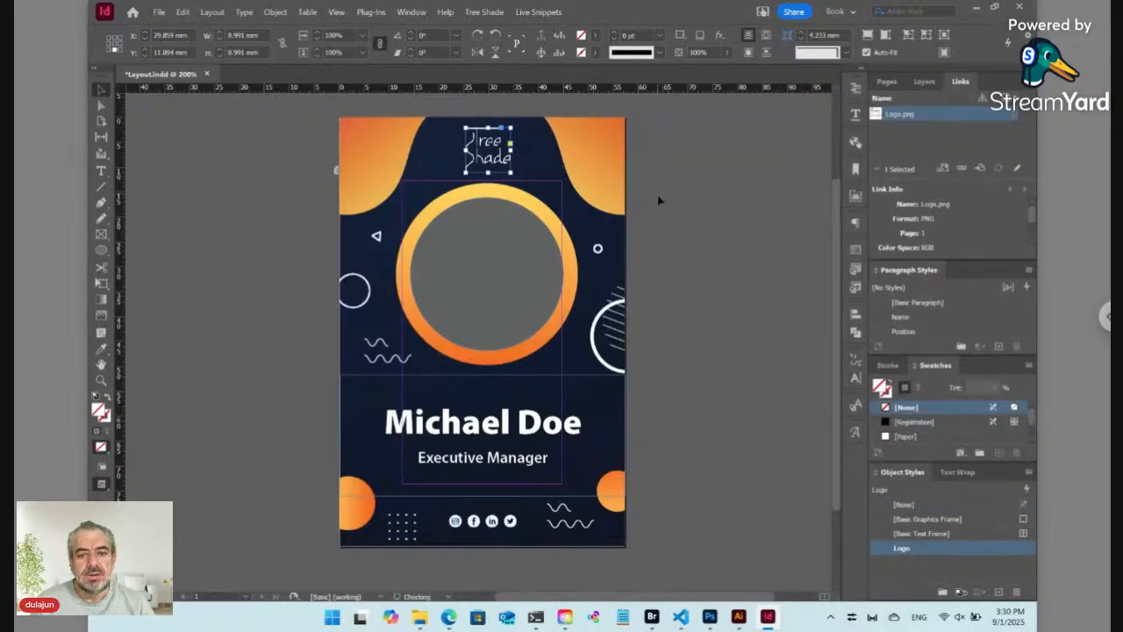
{"action": "left_click", "coordinate": [488, 13]}
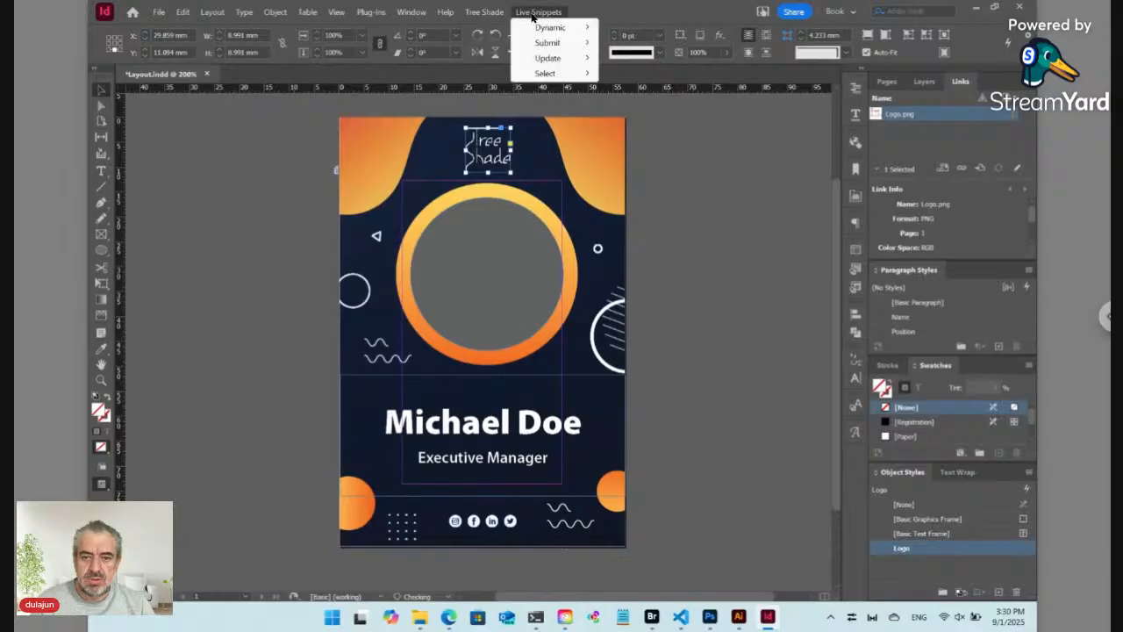
{"action": "left_click", "coordinate": [481, 13]}
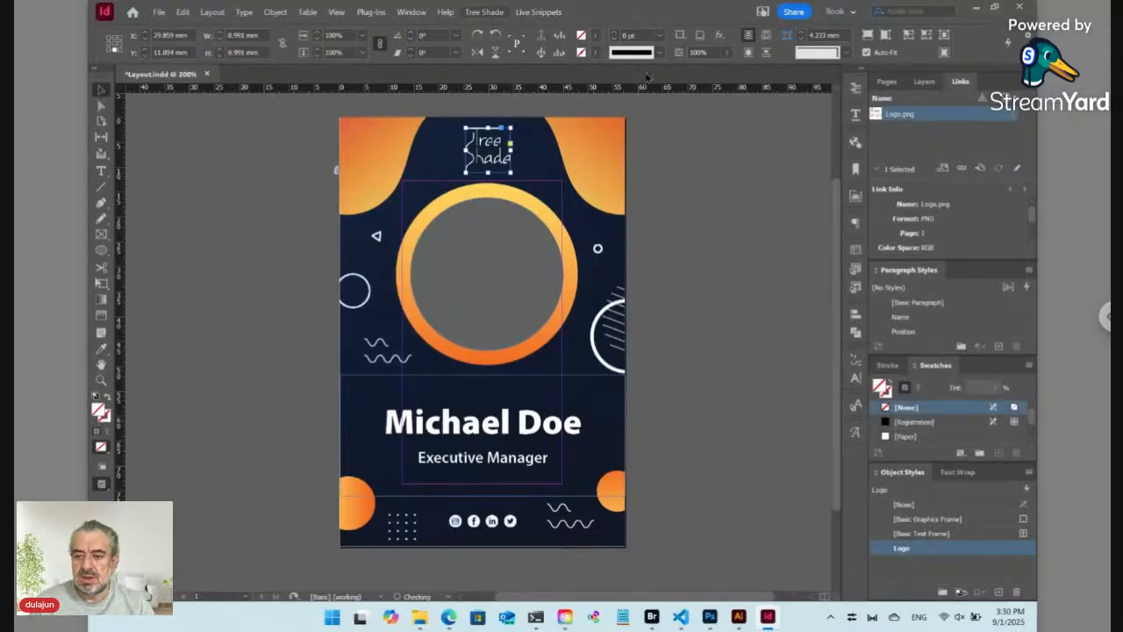
{"action": "left_click", "coordinate": [854, 200]}
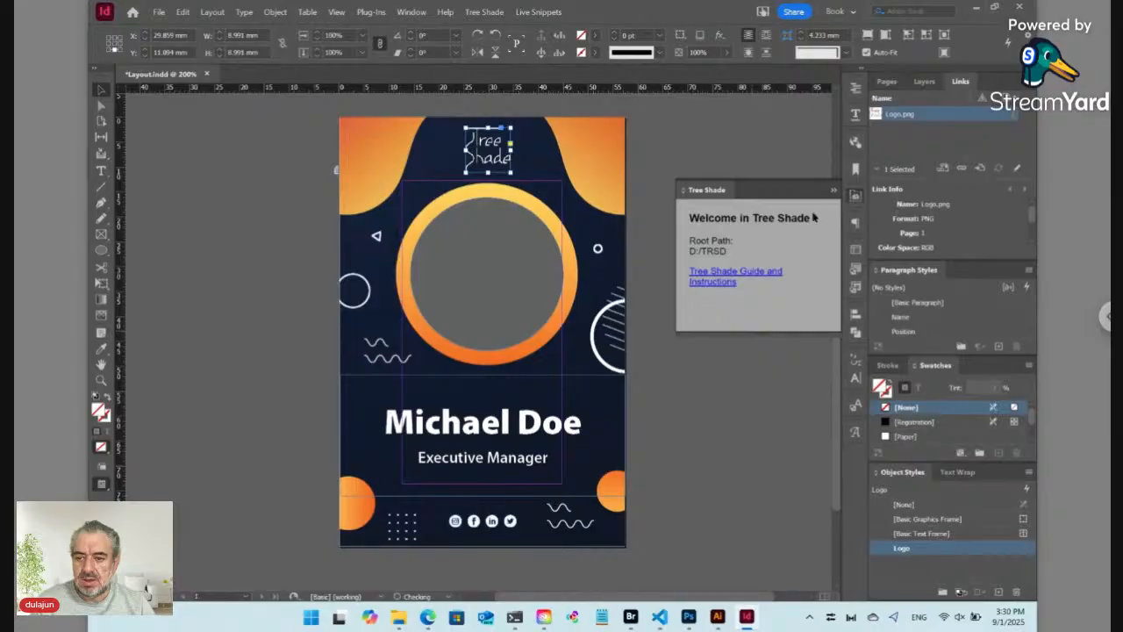
{"action": "left_click", "coordinate": [412, 12]}
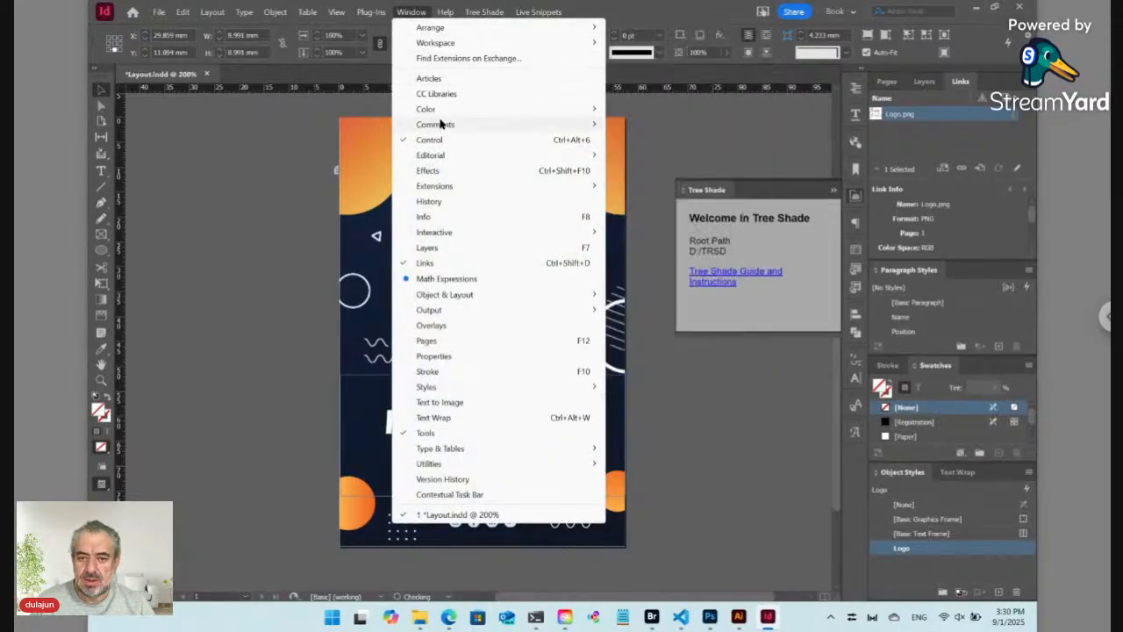
{"action": "mouse_move", "coordinate": [445, 186]}
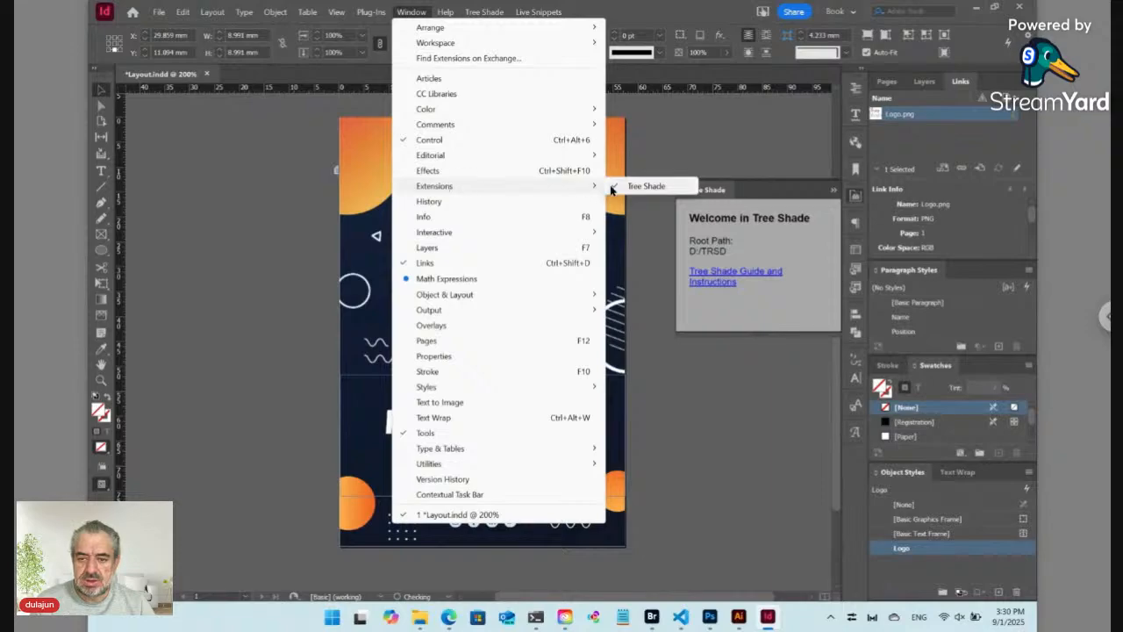
{"action": "left_click", "coordinate": [861, 199]}
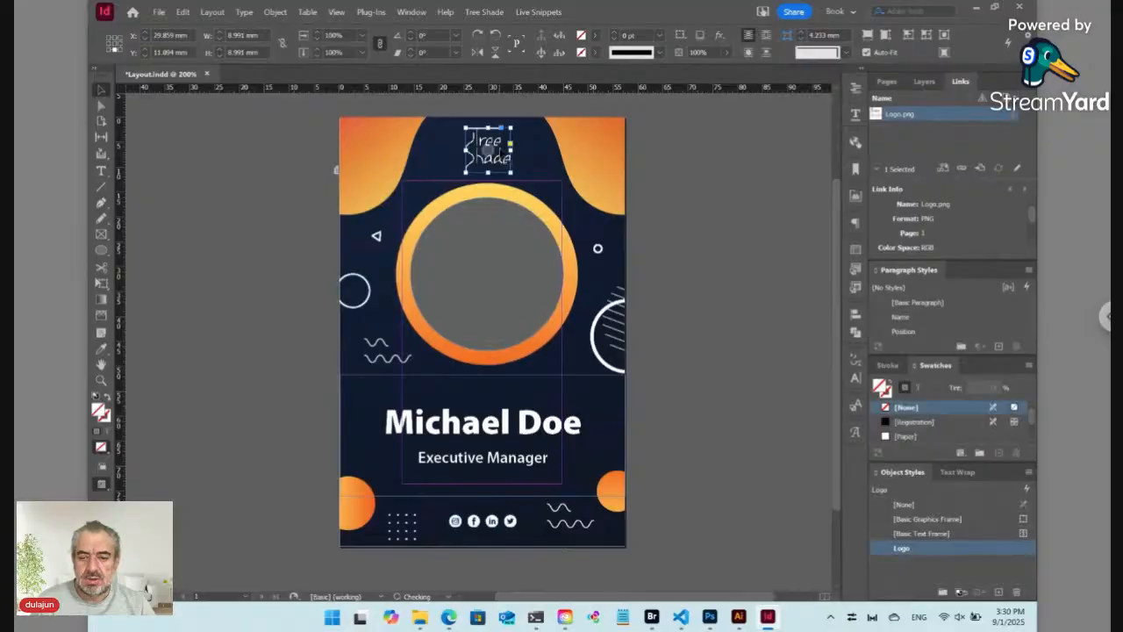
{"action": "left_click", "coordinate": [507, 111]}
{"action": "left_click", "coordinate": [491, 148]}
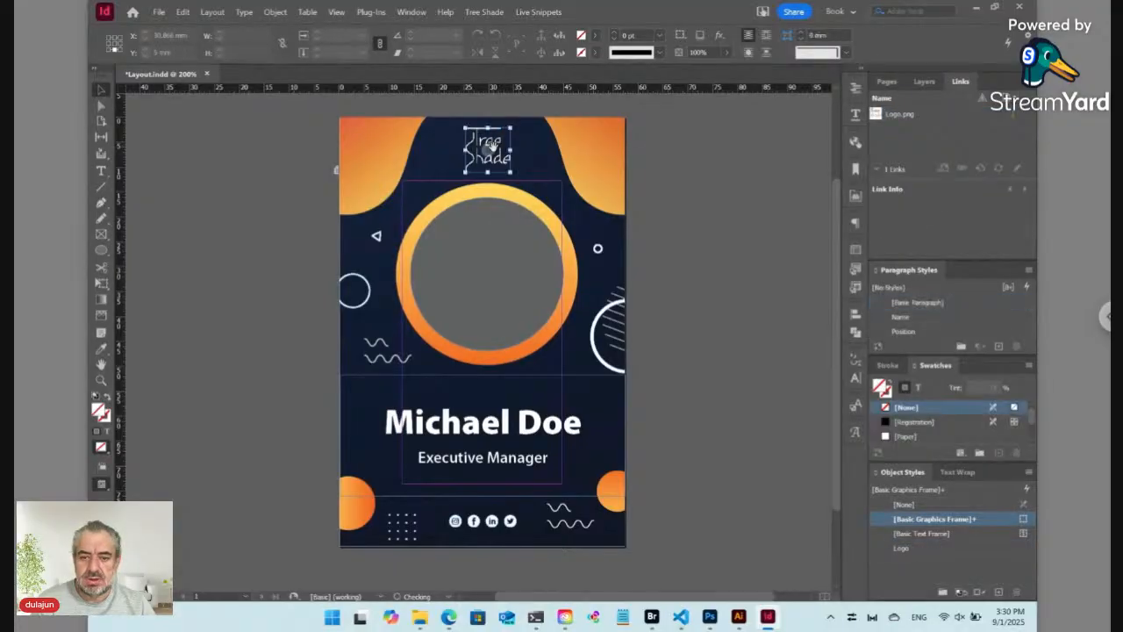
{"action": "left_click", "coordinate": [658, 163]}
{"action": "left_click", "coordinate": [508, 162]}
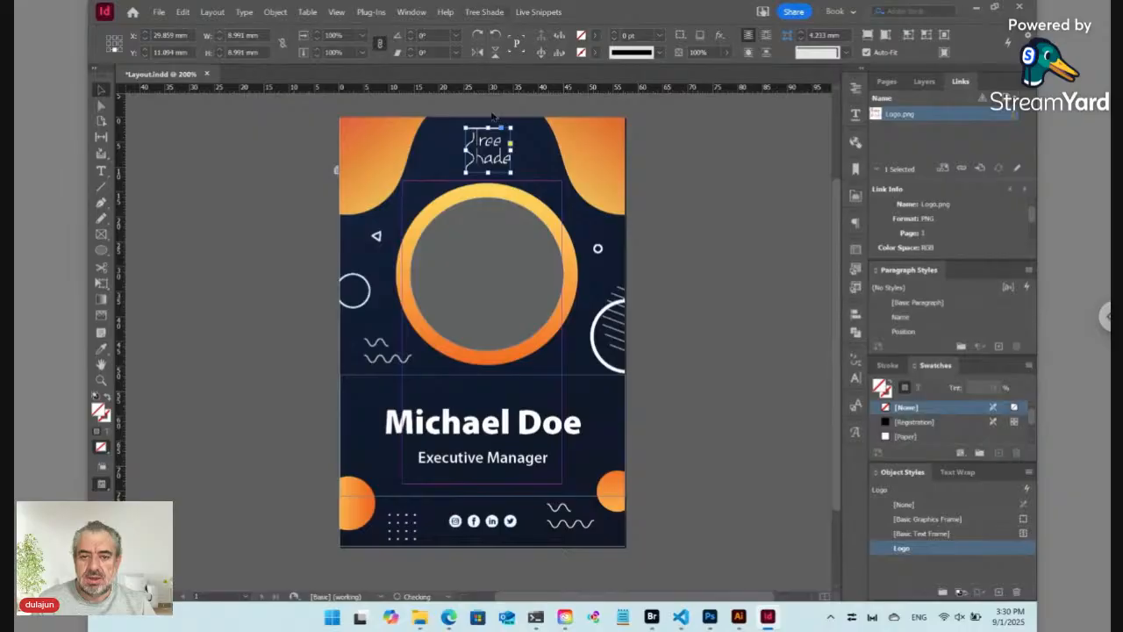
Step: Set a Tree Shade dynamic link on the logo with phrase .$/<SP>/<LN>.*, then deselect it
{"action": "left_click", "coordinate": [488, 14]}
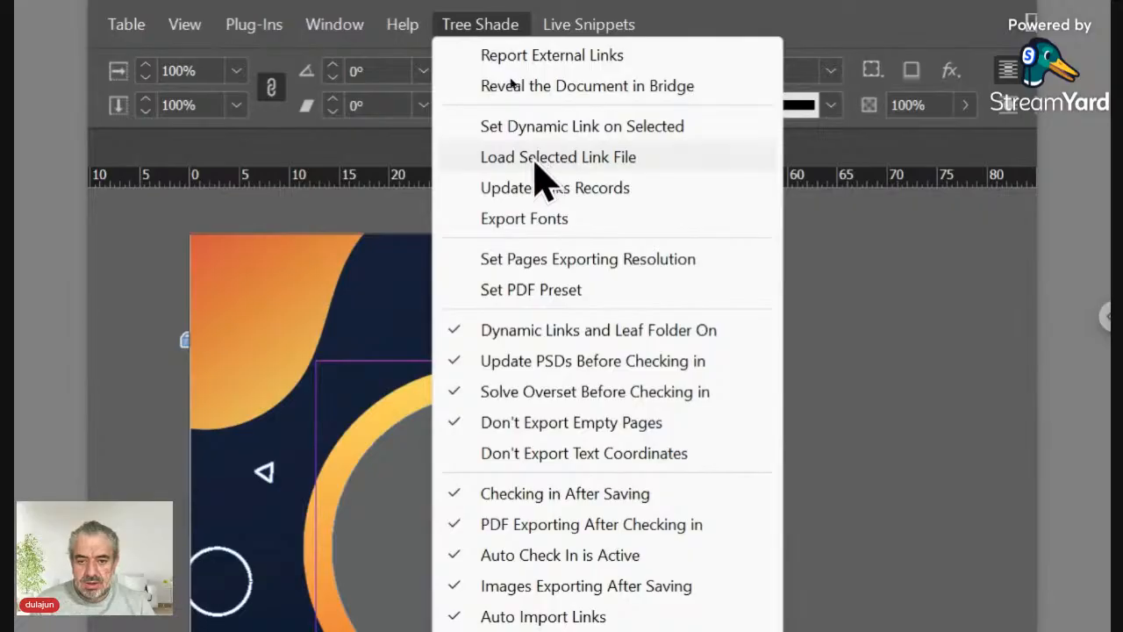
{"action": "left_click", "coordinate": [572, 132]}
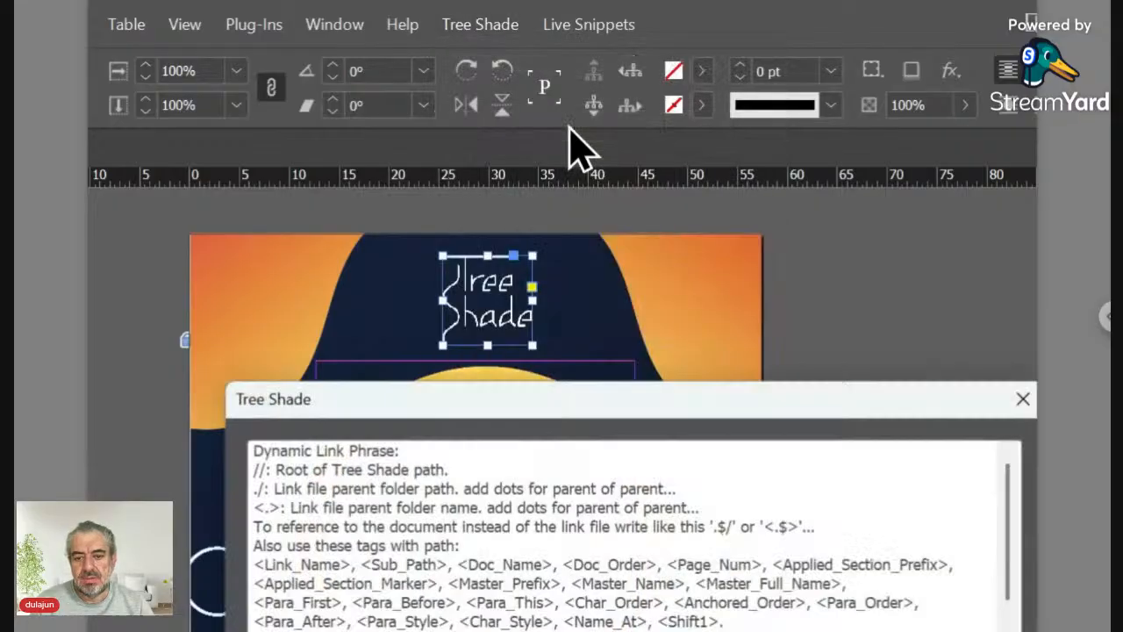
{"action": "left_click_drag", "start_coordinate": [544, 408], "coordinate": [490, 151]}
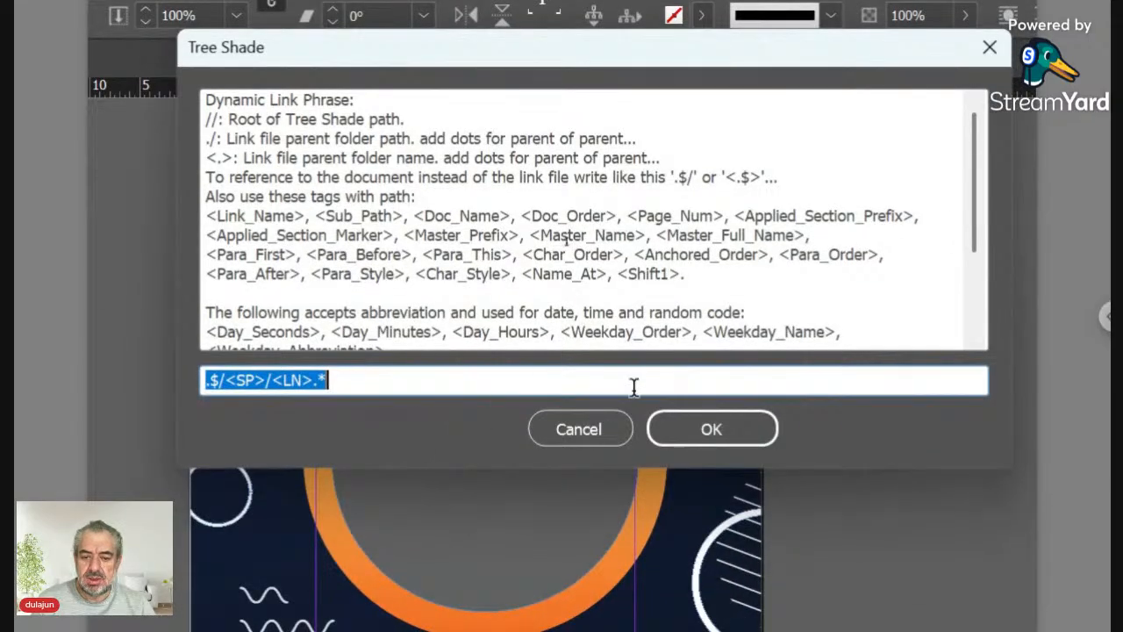
{"action": "left_click", "coordinate": [667, 430]}
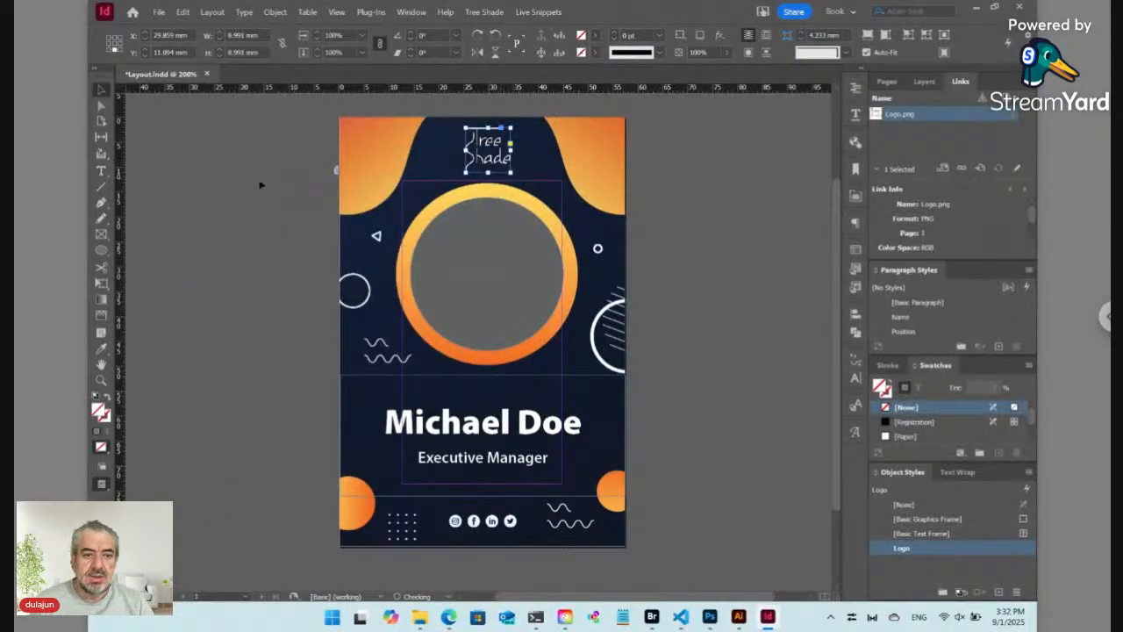
{"action": "left_click", "coordinate": [302, 188]}
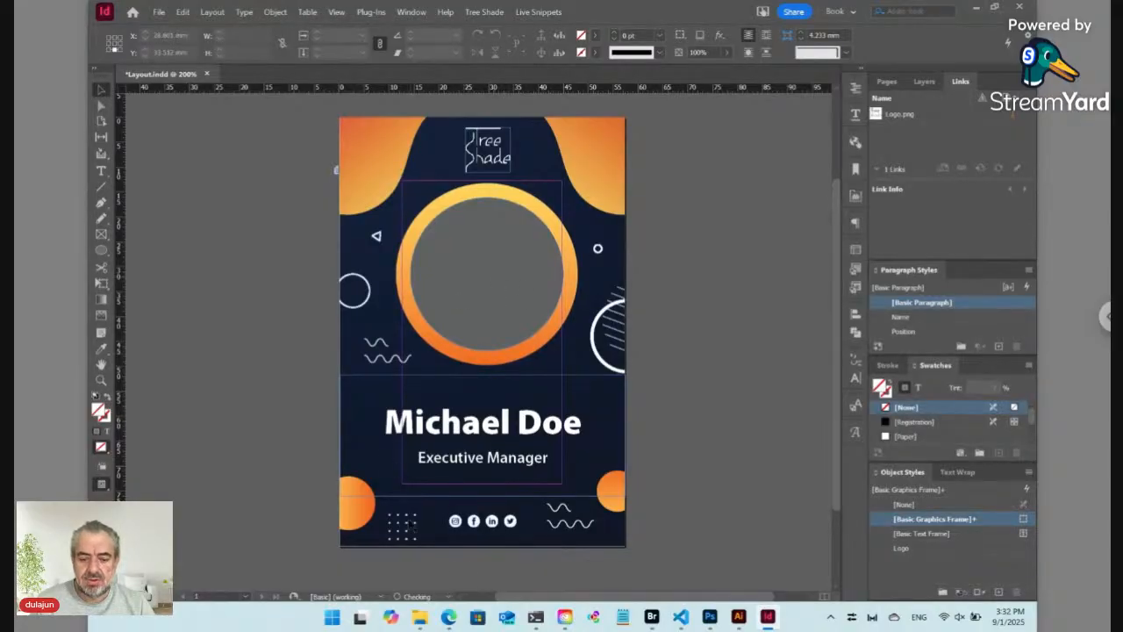
Step: Select the blue user-silhouette JPG in Downloads, then return to the Data folder in Bridge
{"action": "mouse_move", "coordinate": [422, 621]}
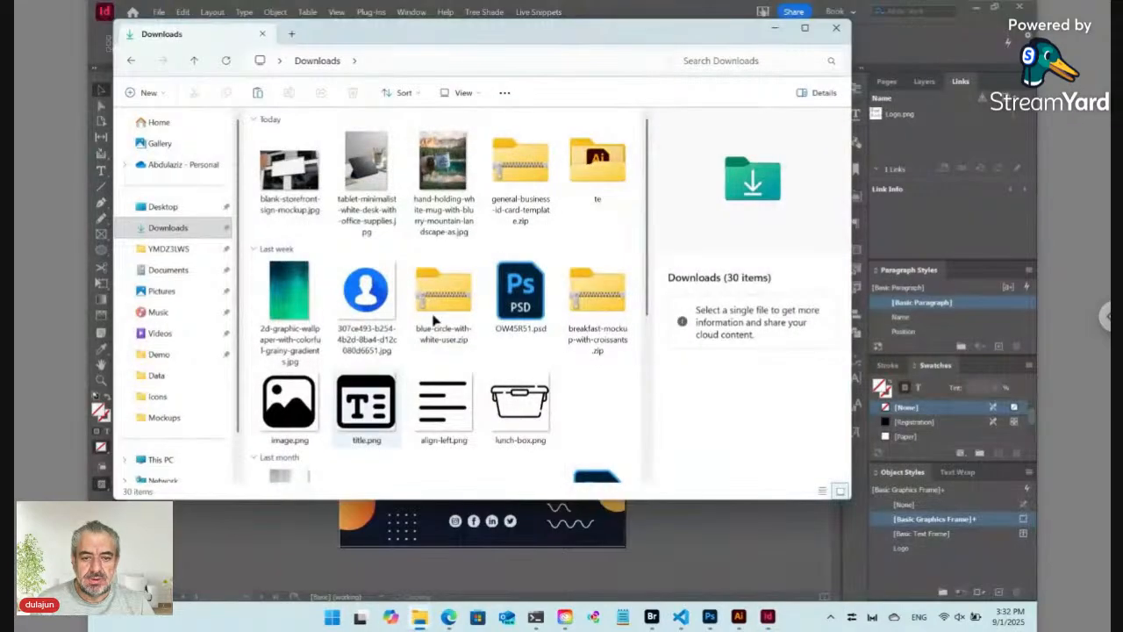
{"action": "scroll", "coordinate": [453, 247], "scroll_direction": "down", "scroll_amount": 10}
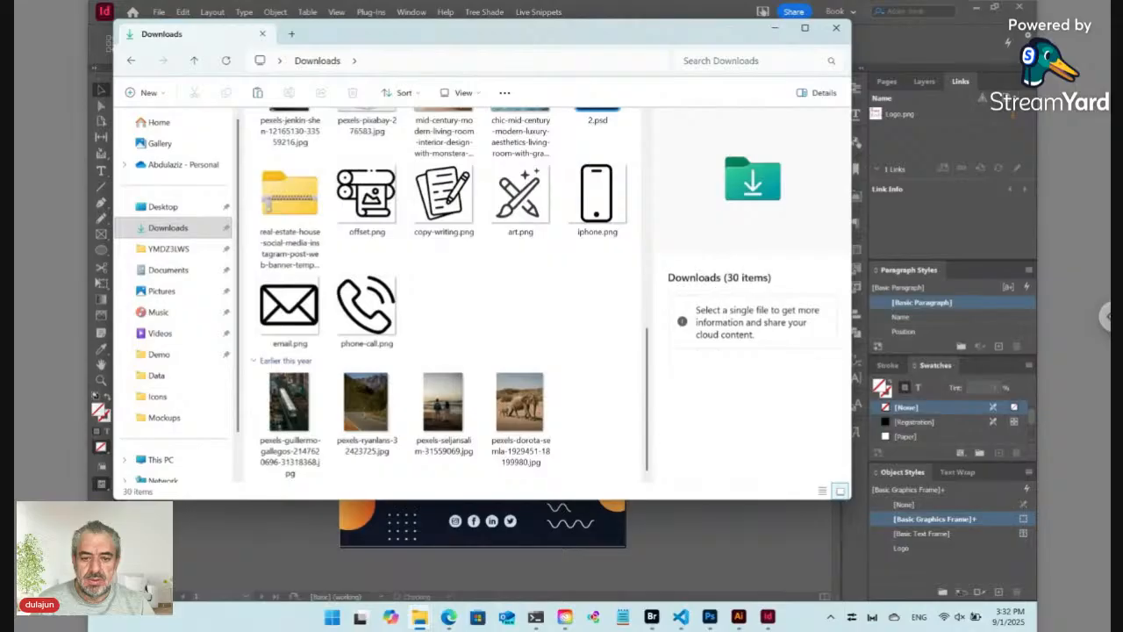
{"action": "left_click_drag", "start_coordinate": [650, 342], "coordinate": [648, 142]}
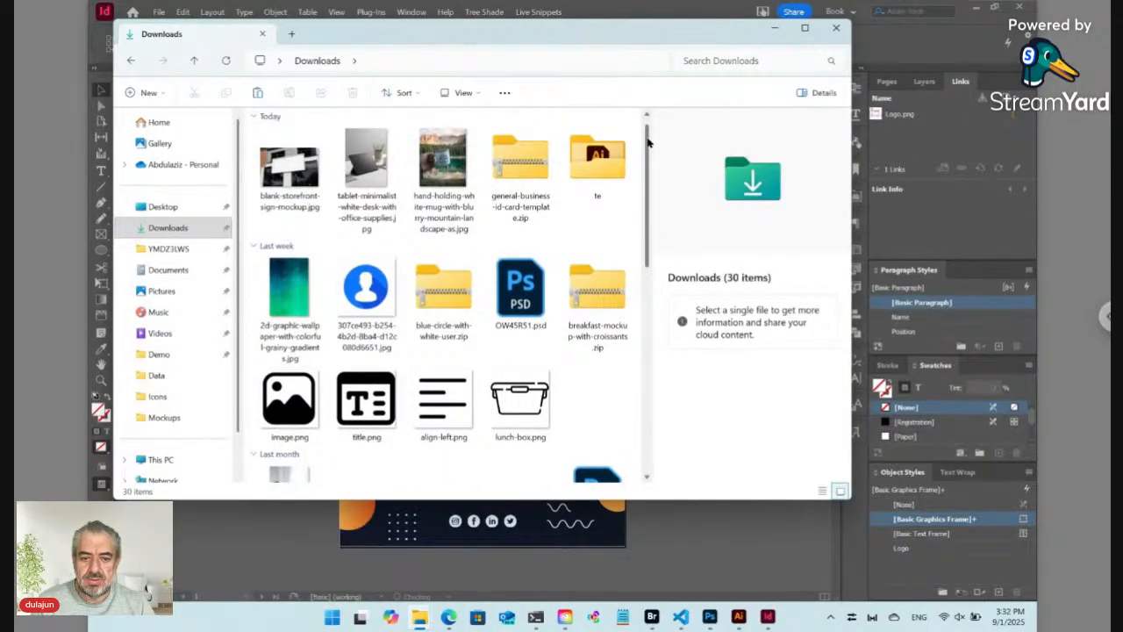
{"action": "left_click", "coordinate": [371, 296]}
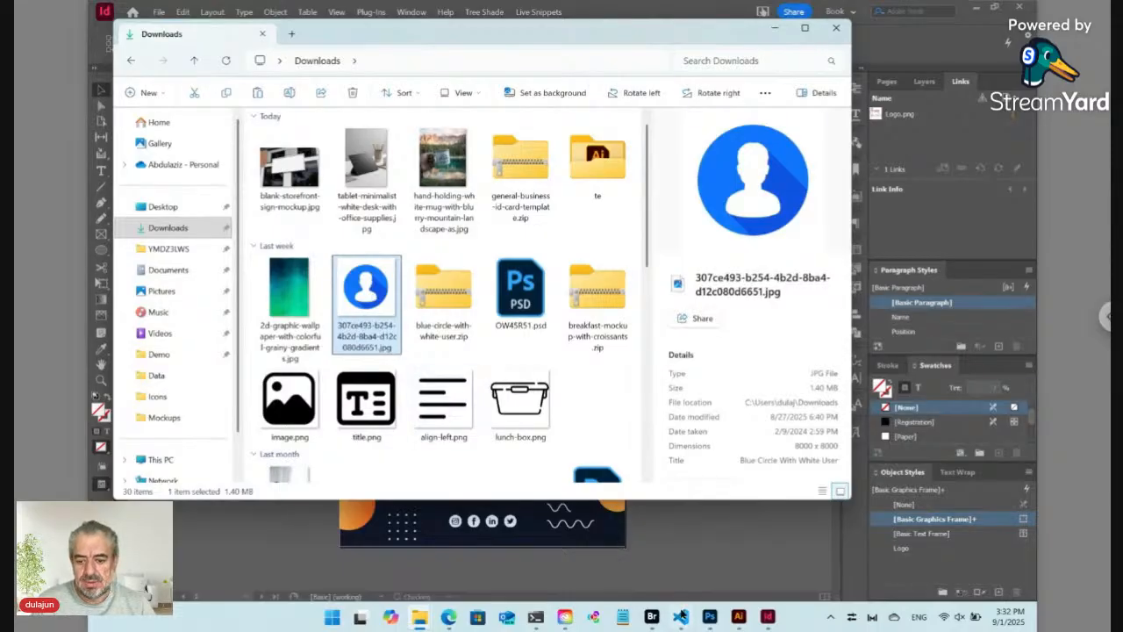
{"action": "left_click", "coordinate": [651, 616]}
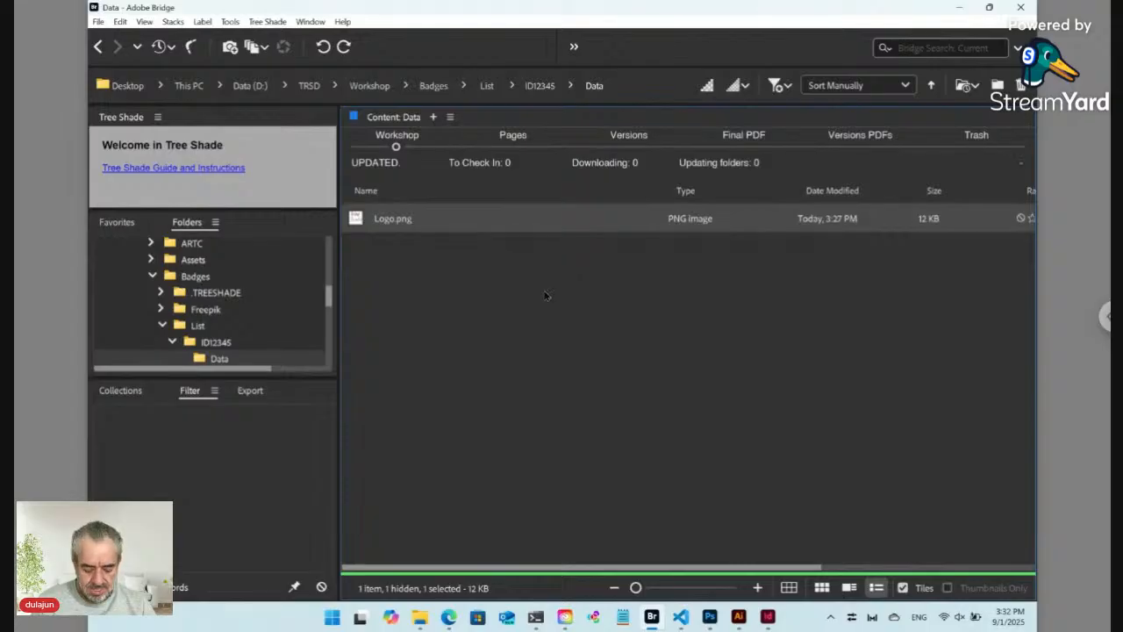
Step: Paste the JPG into the Data folder, rename it Photo.jpg and drag it toward InDesign
{"action": "key", "text": "ctrl+v"}
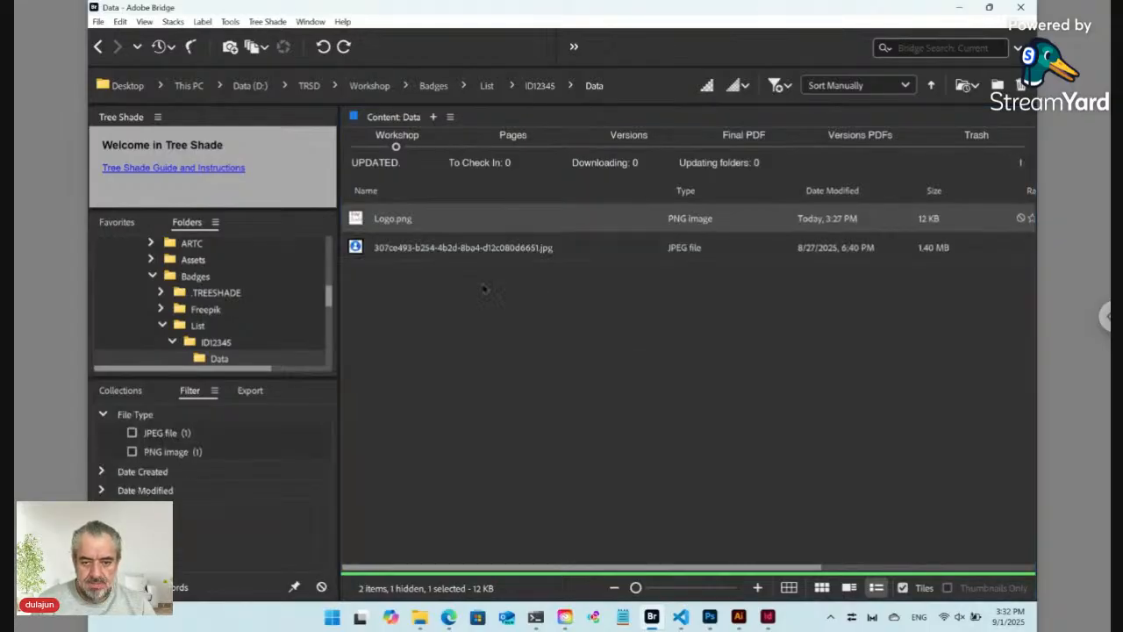
{"action": "left_click", "coordinate": [452, 252]}
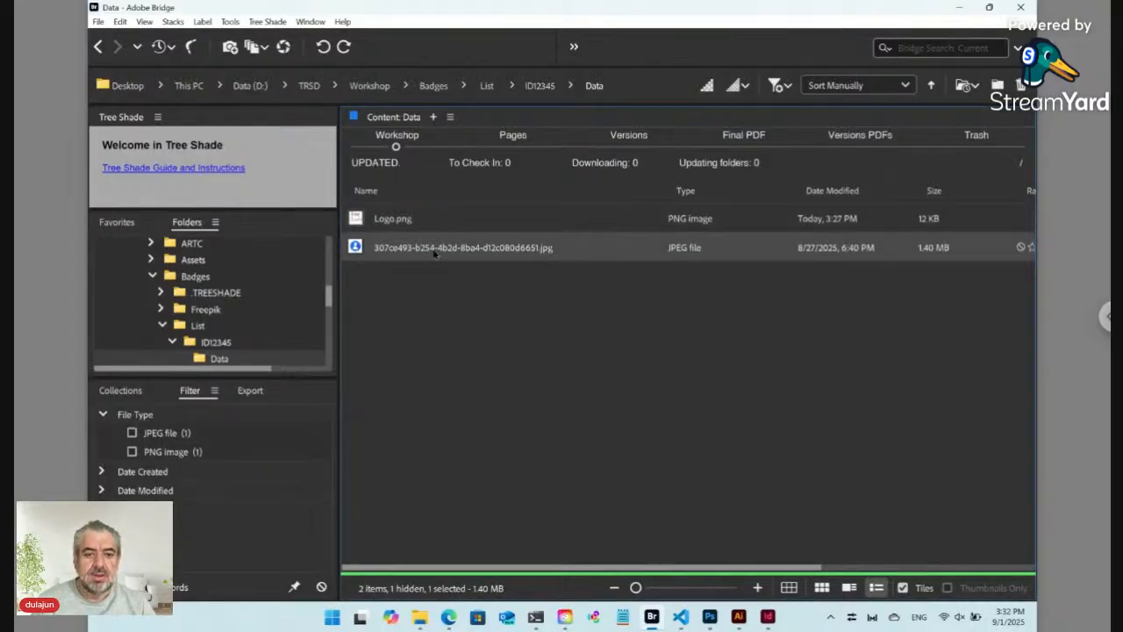
{"action": "left_click", "coordinate": [436, 252]}
{"action": "key", "text": "BackSpace"}
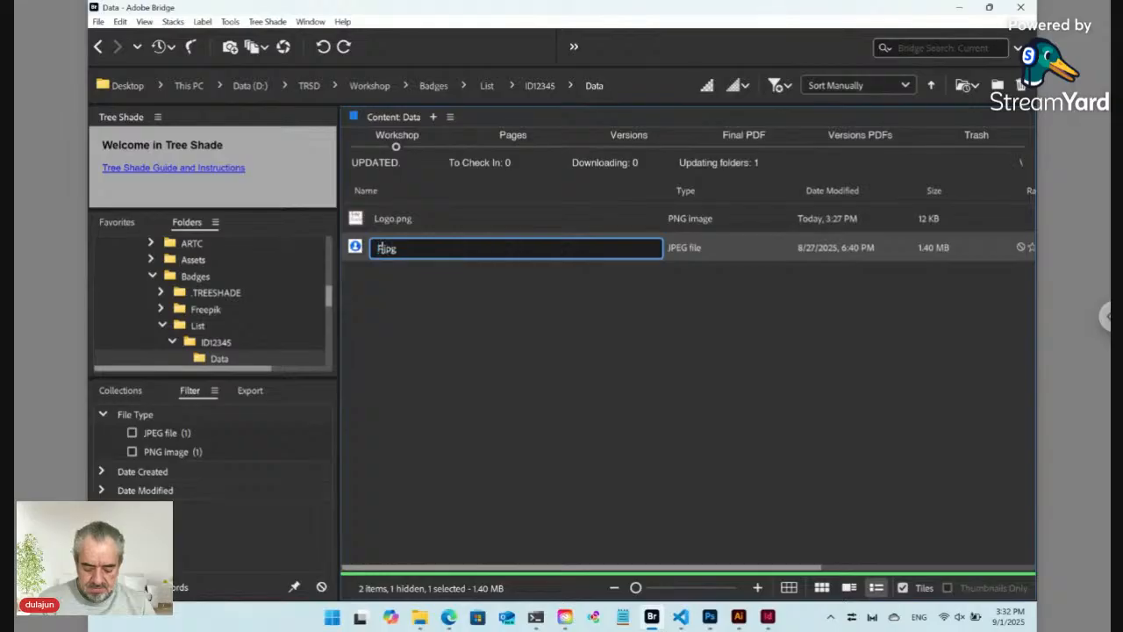
{"action": "type", "text": "Photo"}
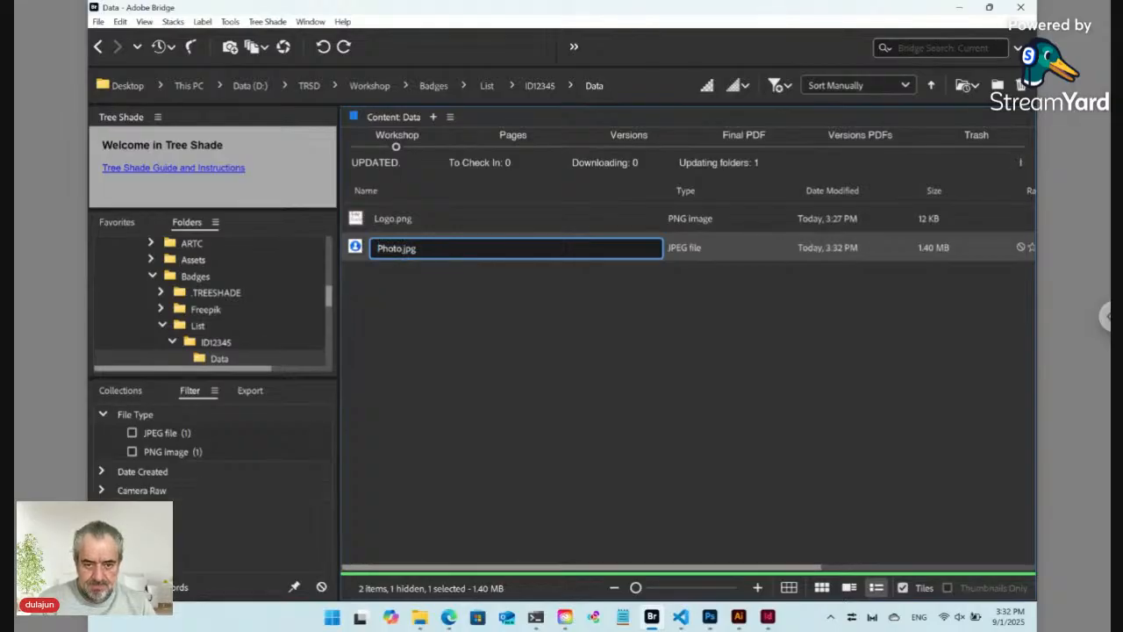
{"action": "key", "text": "Return"}
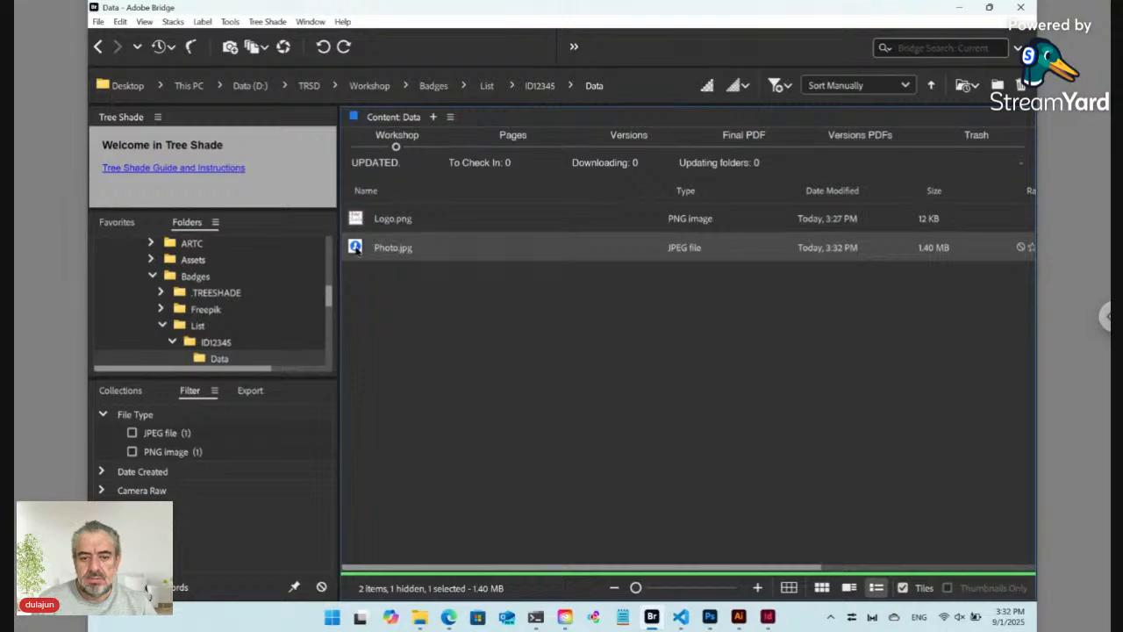
{"action": "left_click_drag", "start_coordinate": [356, 248], "coordinate": [435, 373]}
{"action": "key", "text": "alt+Tab"}
{"action": "key", "text": "alt+Tab"}
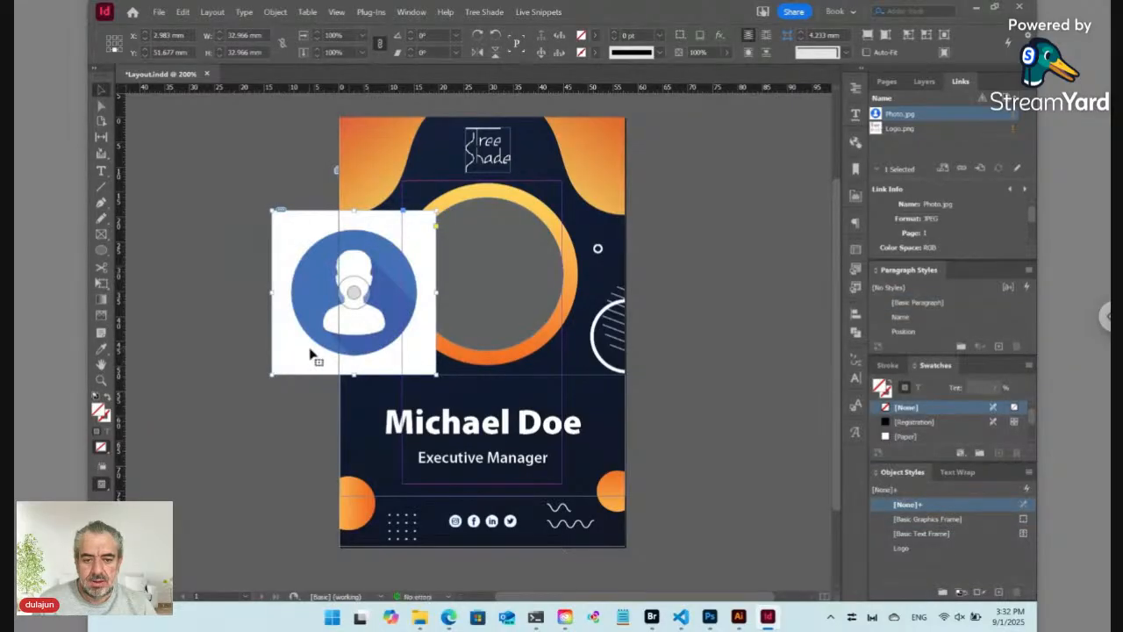
Step: Drop Photo.jpg onto the badge over the orange photo circle
{"action": "left_click_drag", "start_coordinate": [314, 356], "coordinate": [443, 336]}
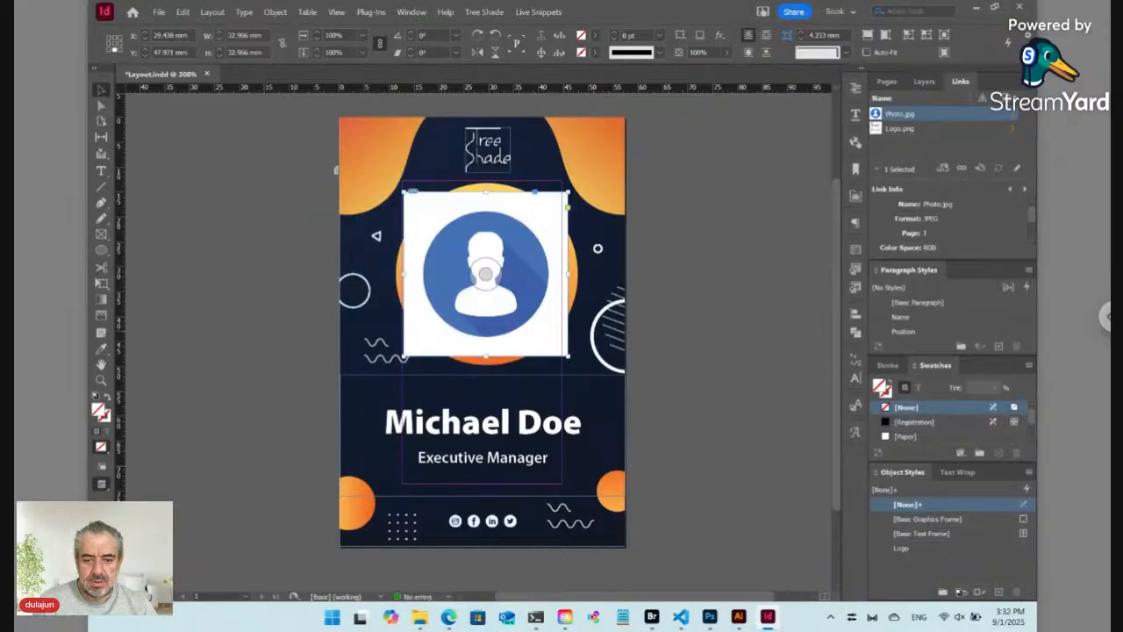
{"action": "left_click", "coordinate": [1030, 475]}
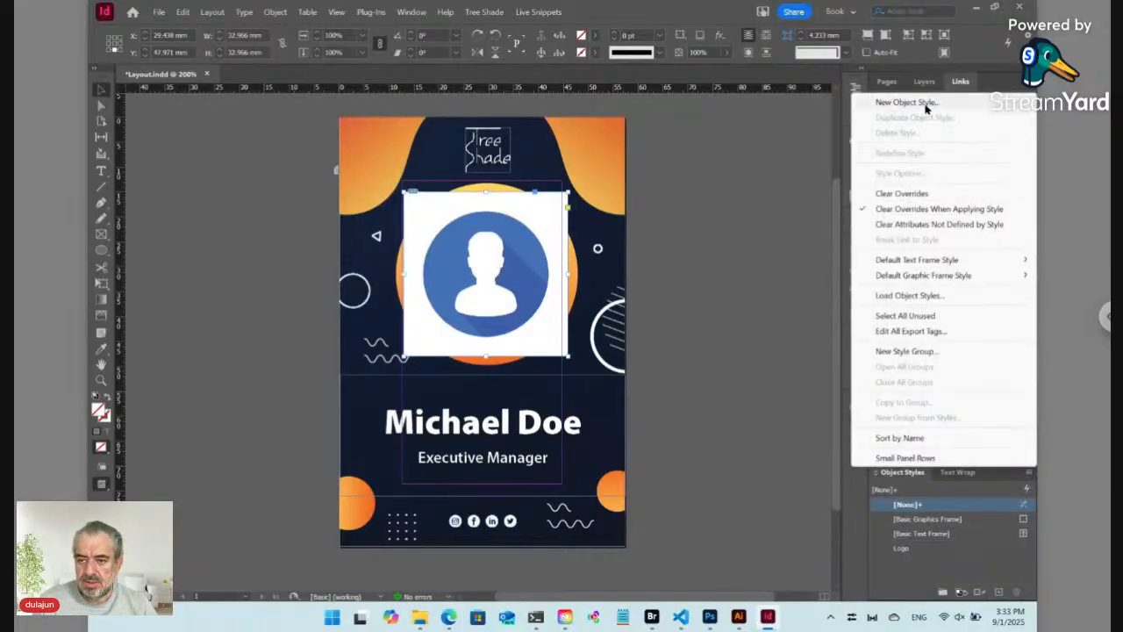
Step: Save a 'Photo' object style with Auto-Fit set to Fill Frame Proportionally
{"action": "left_click", "coordinate": [926, 104]}
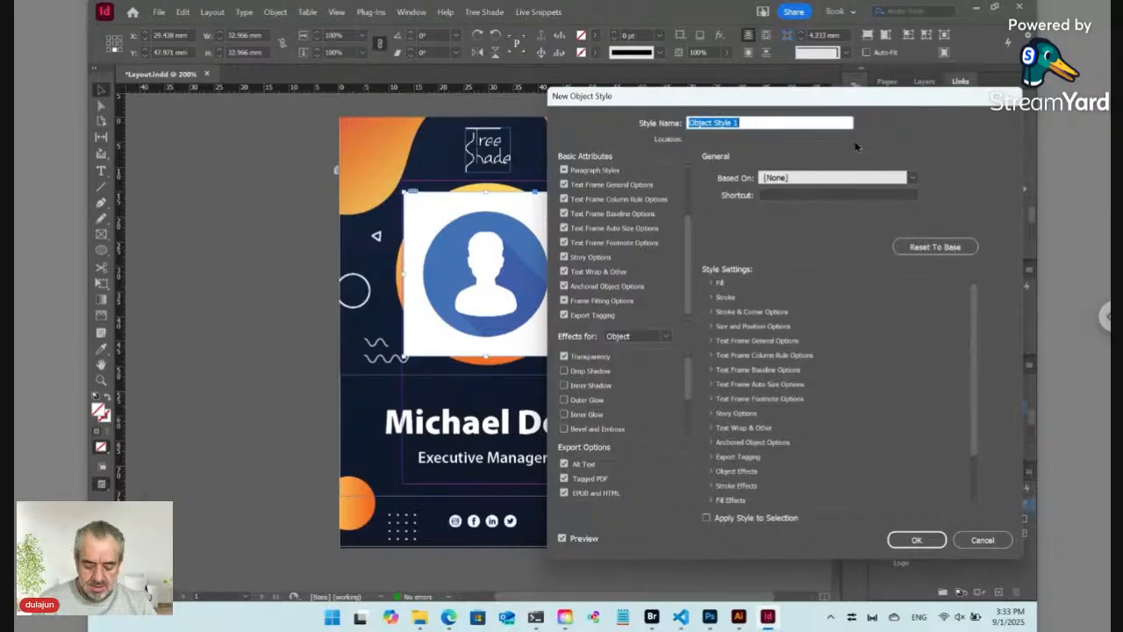
{"action": "type", "text": "Photo"}
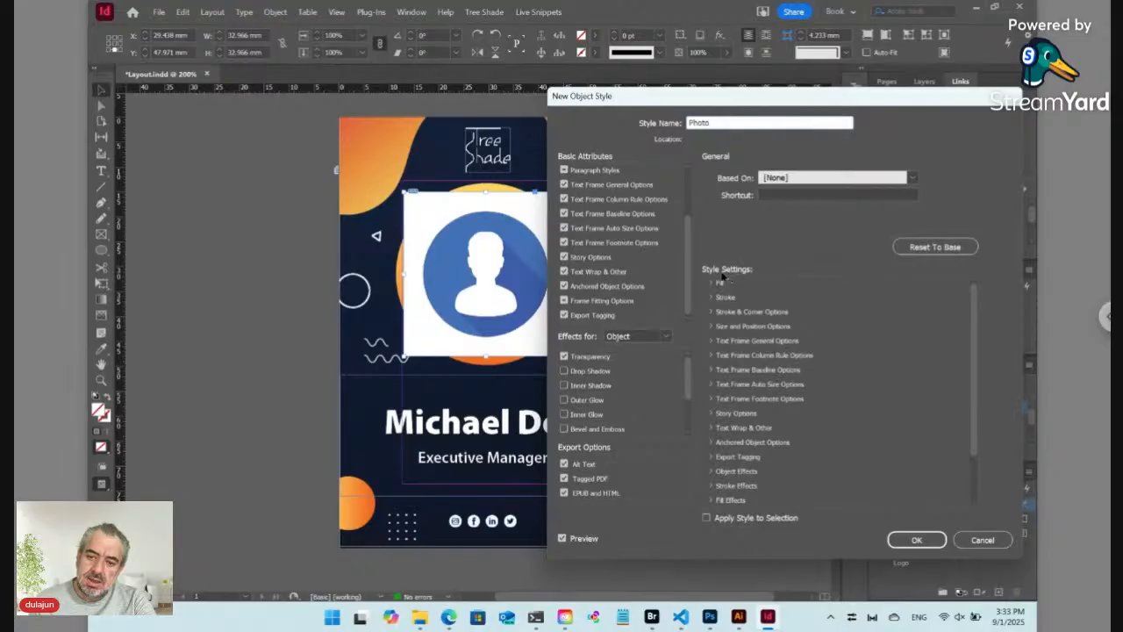
{"action": "left_click", "coordinate": [602, 301]}
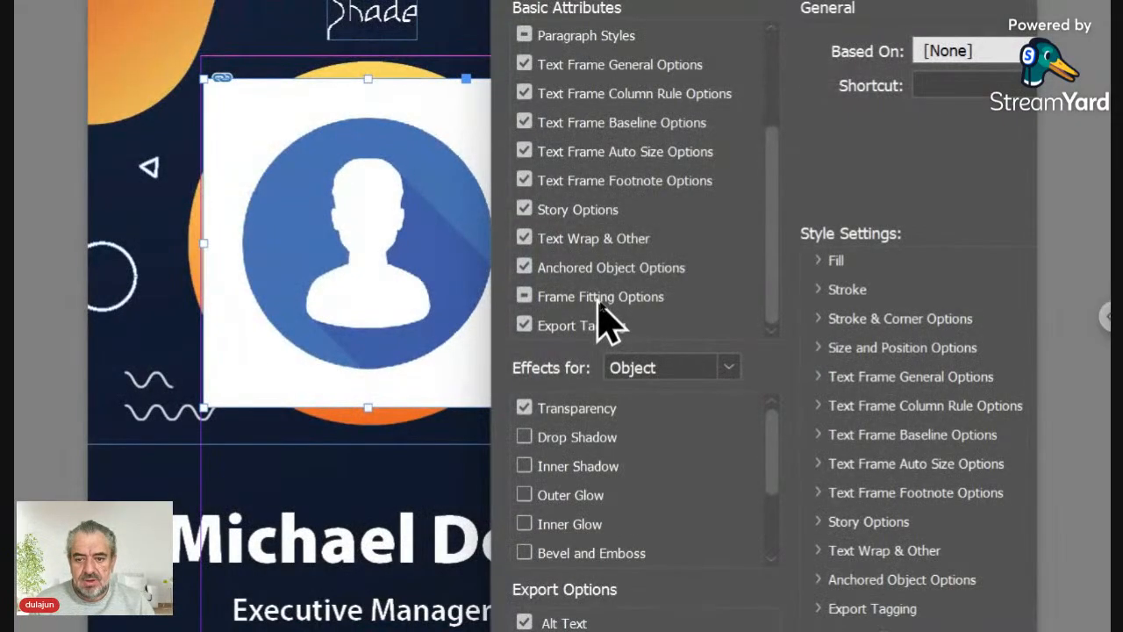
{"action": "left_click", "coordinate": [602, 301]}
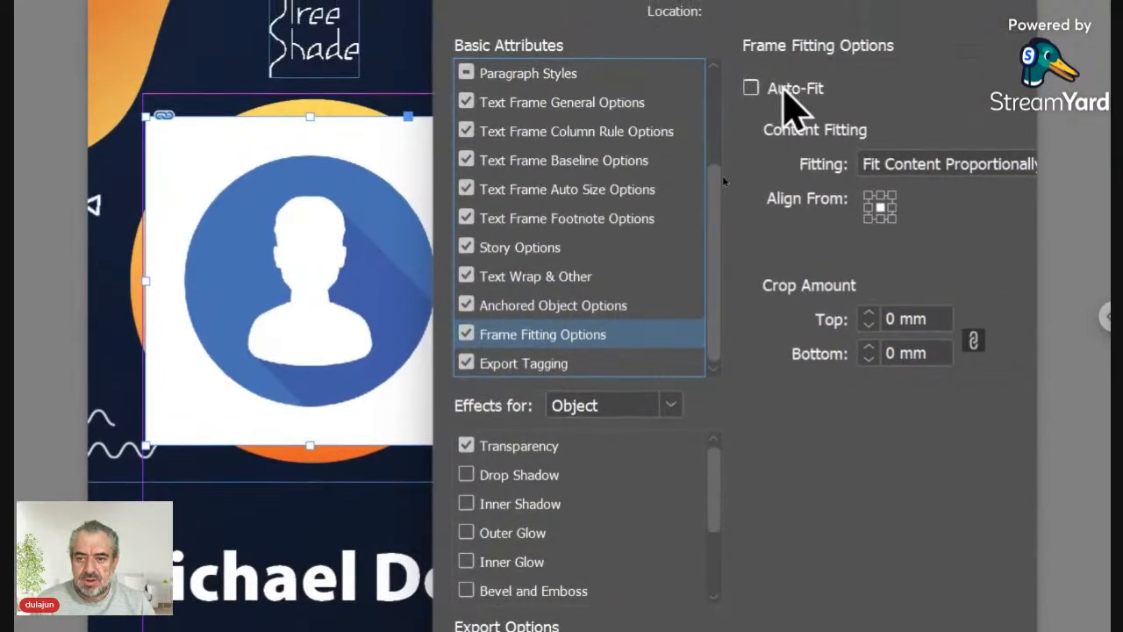
{"action": "left_click", "coordinate": [812, 51]}
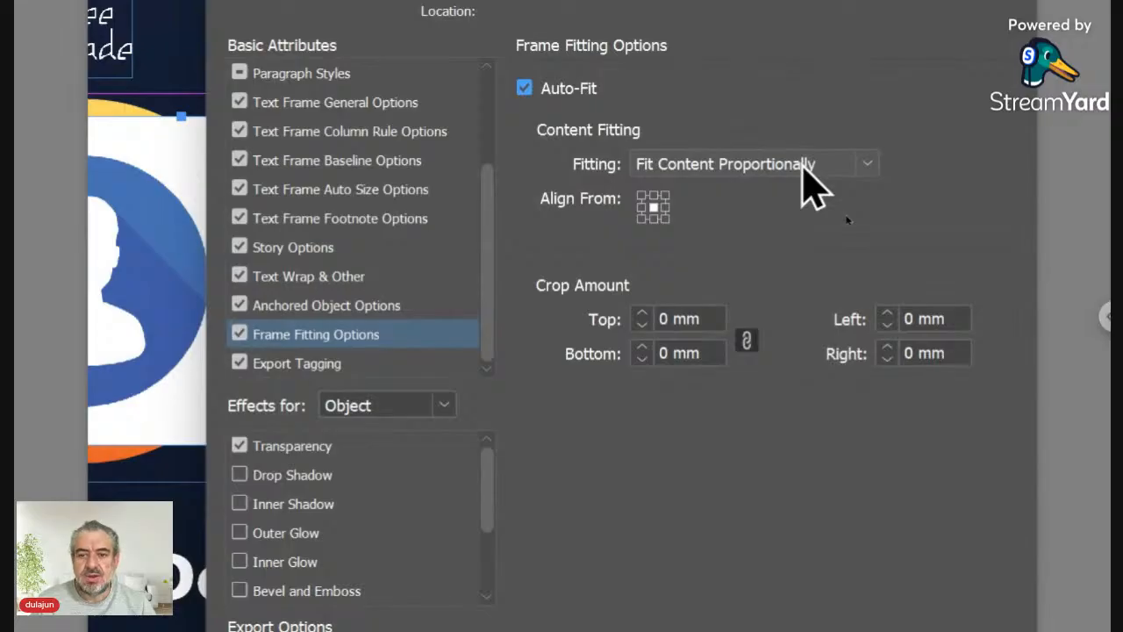
{"action": "left_click", "coordinate": [812, 167]}
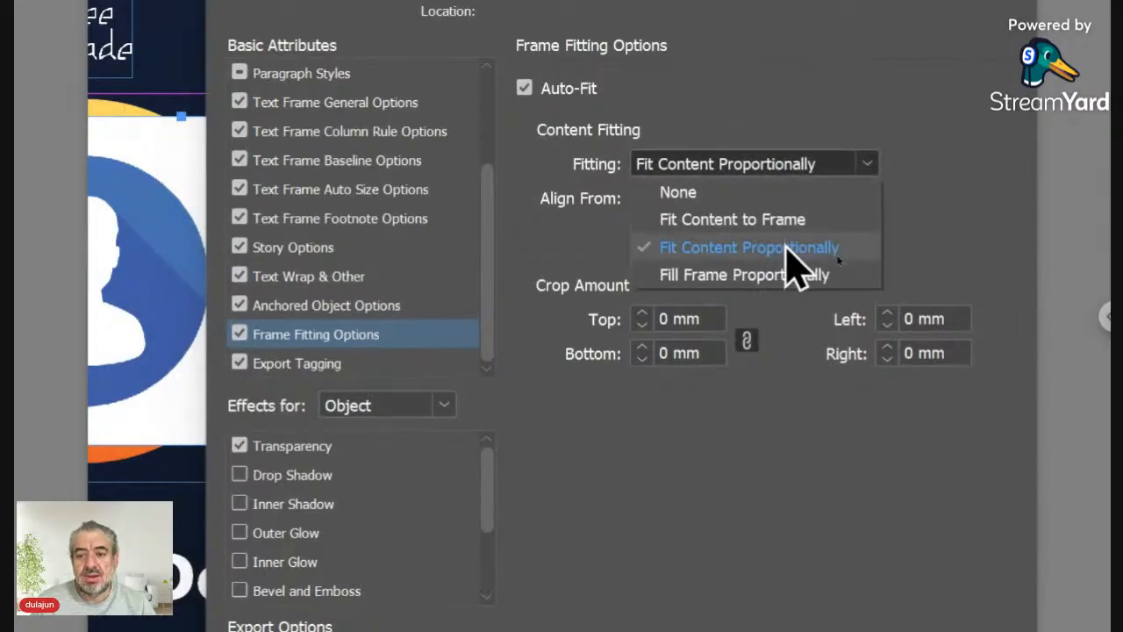
{"action": "left_click", "coordinate": [779, 276]}
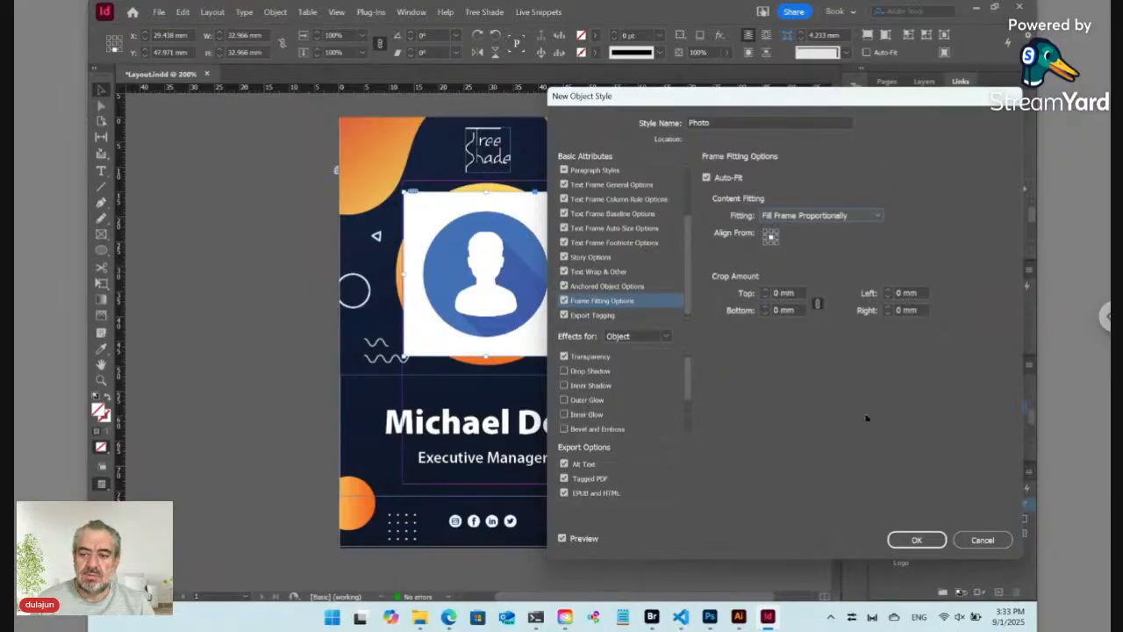
{"action": "left_click", "coordinate": [918, 541]}
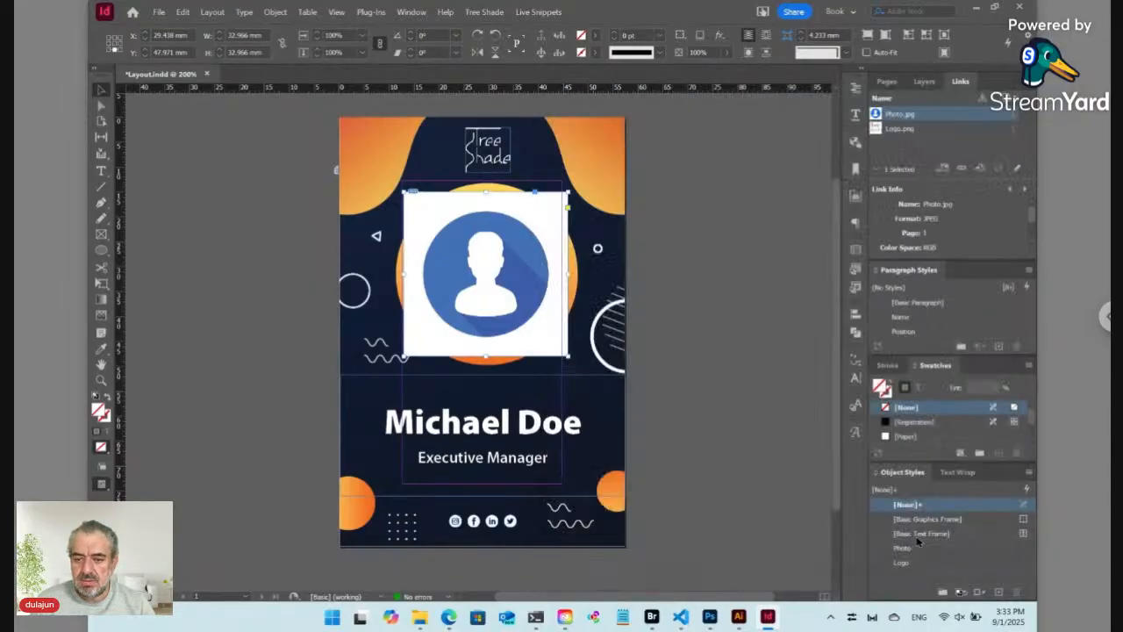
Step: Apply the Photo style, then paste the photo into the grey circle inside the orange ring
{"action": "left_click", "coordinate": [914, 549]}
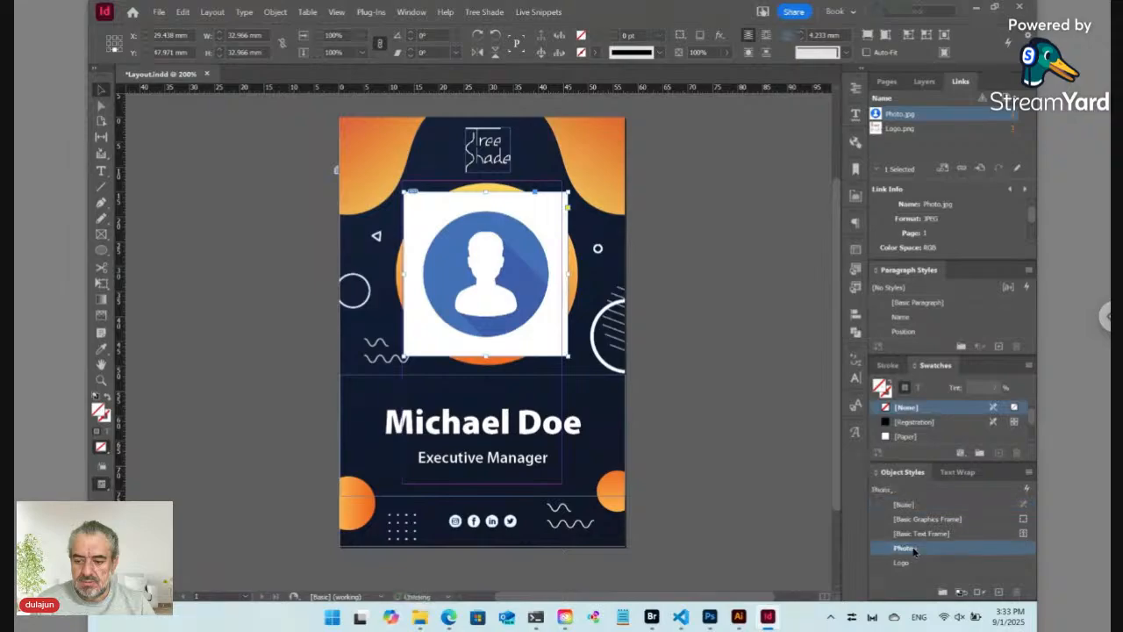
{"action": "left_click", "coordinate": [507, 162]}
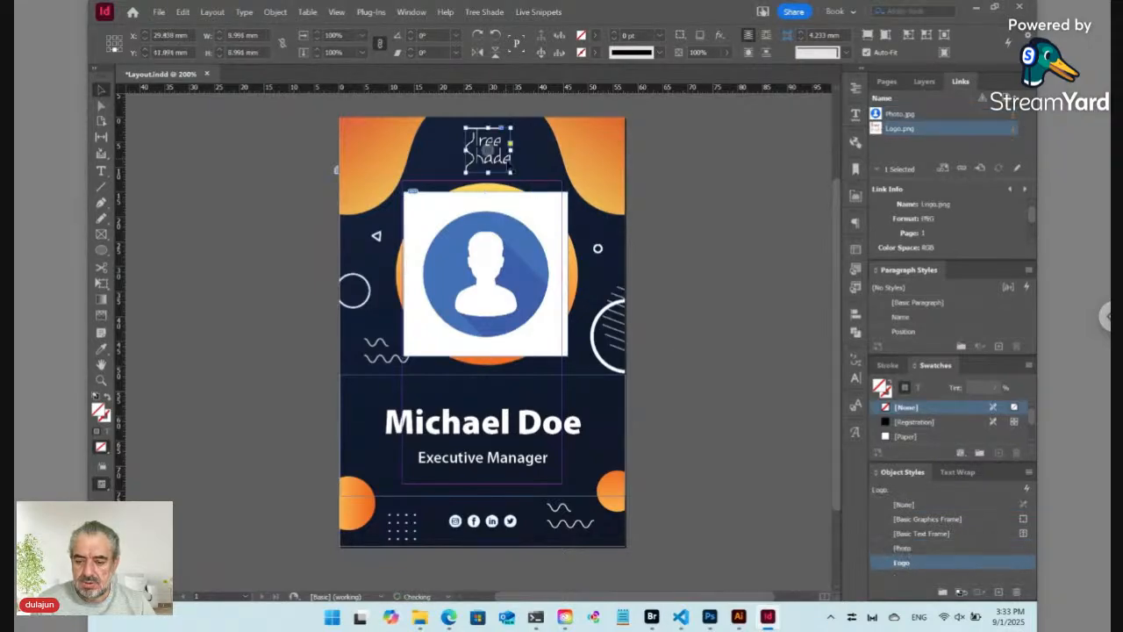
{"action": "left_click", "coordinate": [496, 220]}
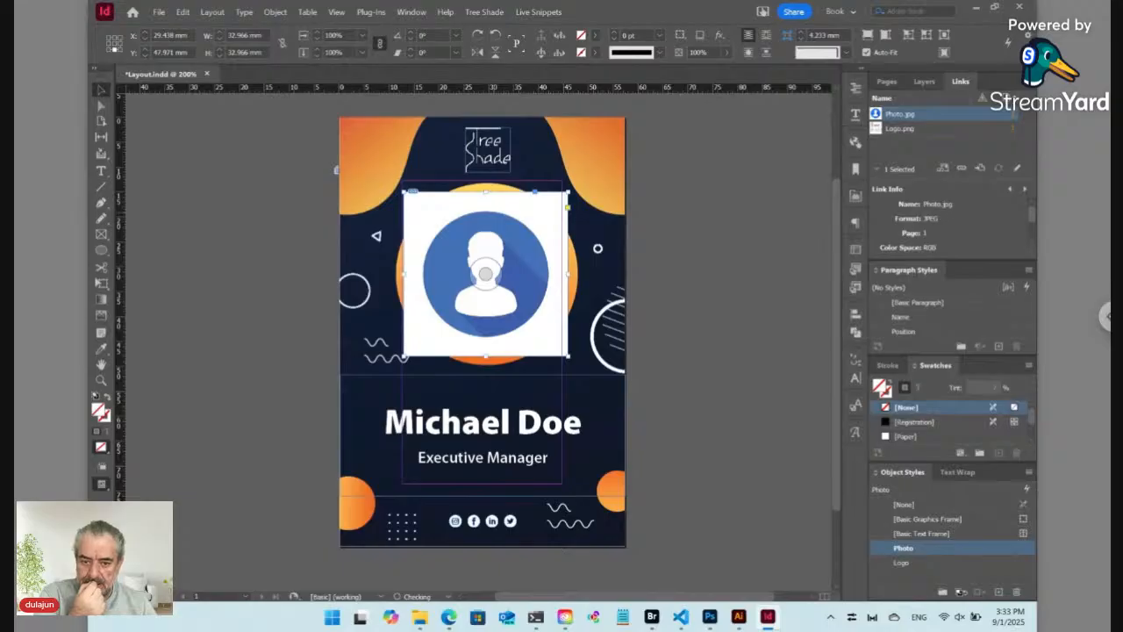
{"action": "key", "text": "Delete"}
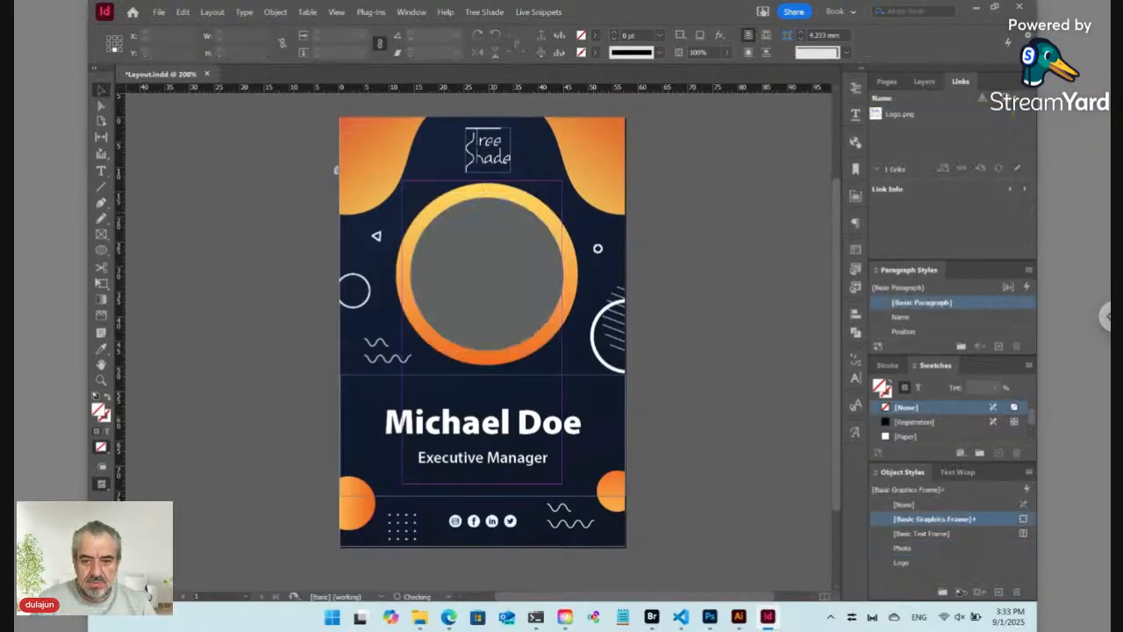
{"action": "left_click", "coordinate": [487, 218], "text": "ctrl"}
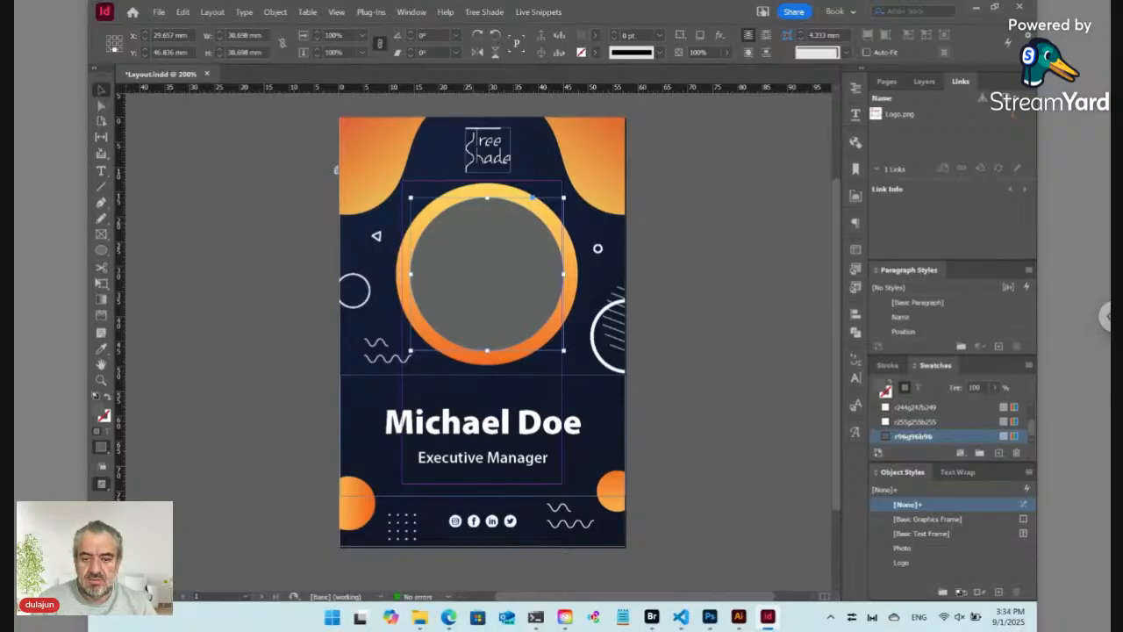
{"action": "key", "text": "ctrl+z"}
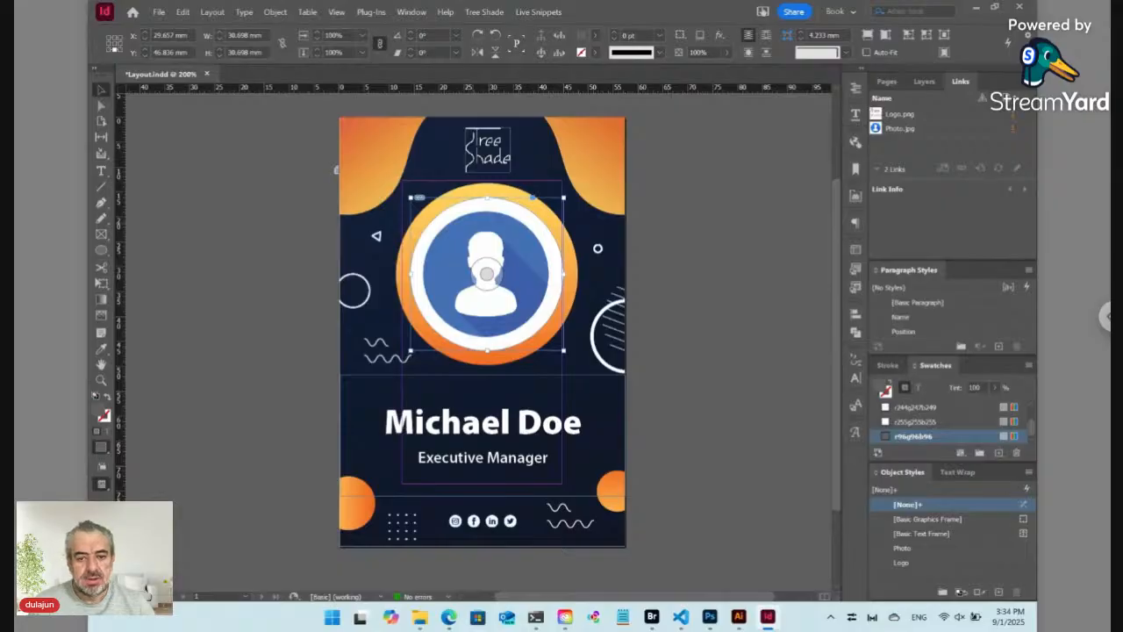
{"action": "left_click", "coordinate": [336, 170]}
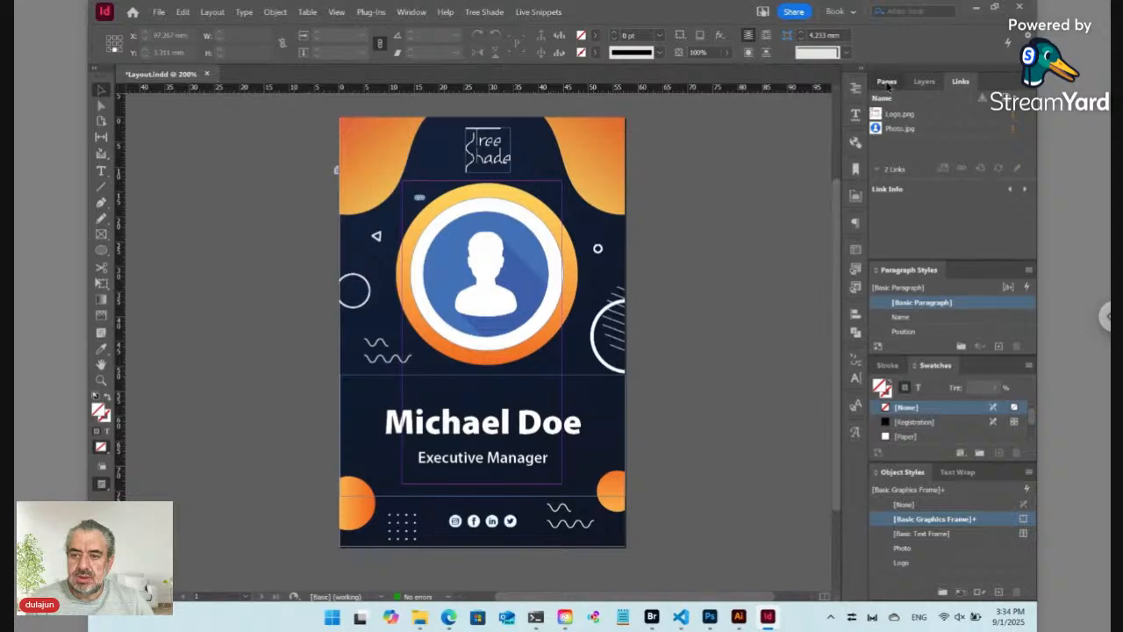
Step: Insert one blank page after the badge page, then bring Illustrator to the front
{"action": "left_click", "coordinate": [889, 81]}
{"action": "right_click", "coordinate": [888, 185]}
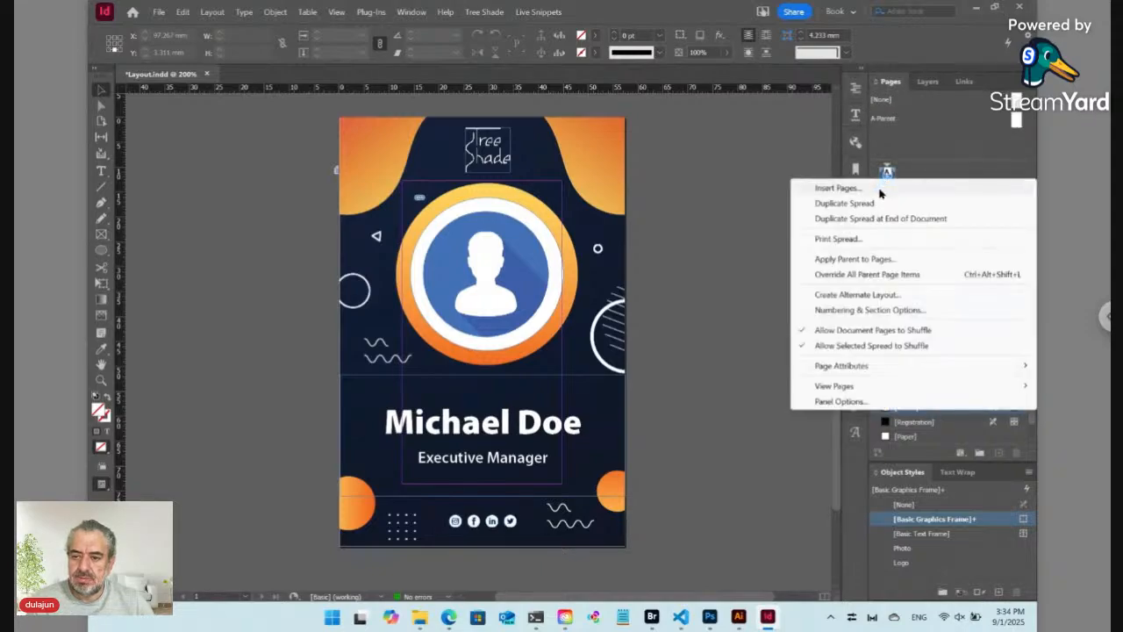
{"action": "left_click", "coordinate": [878, 188]}
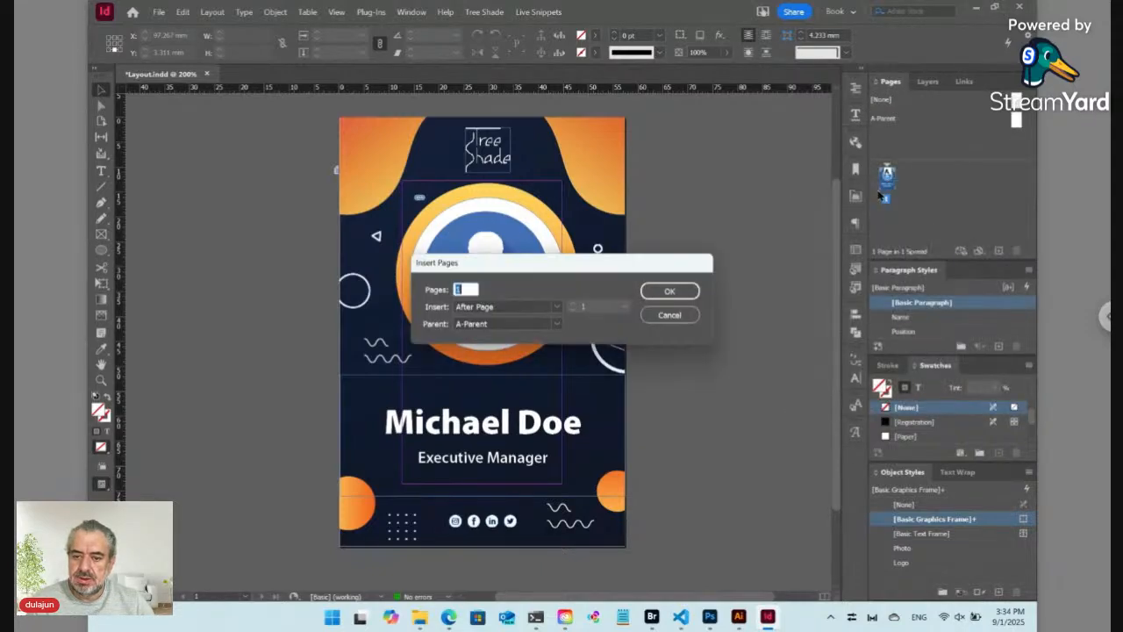
{"action": "left_click", "coordinate": [677, 290]}
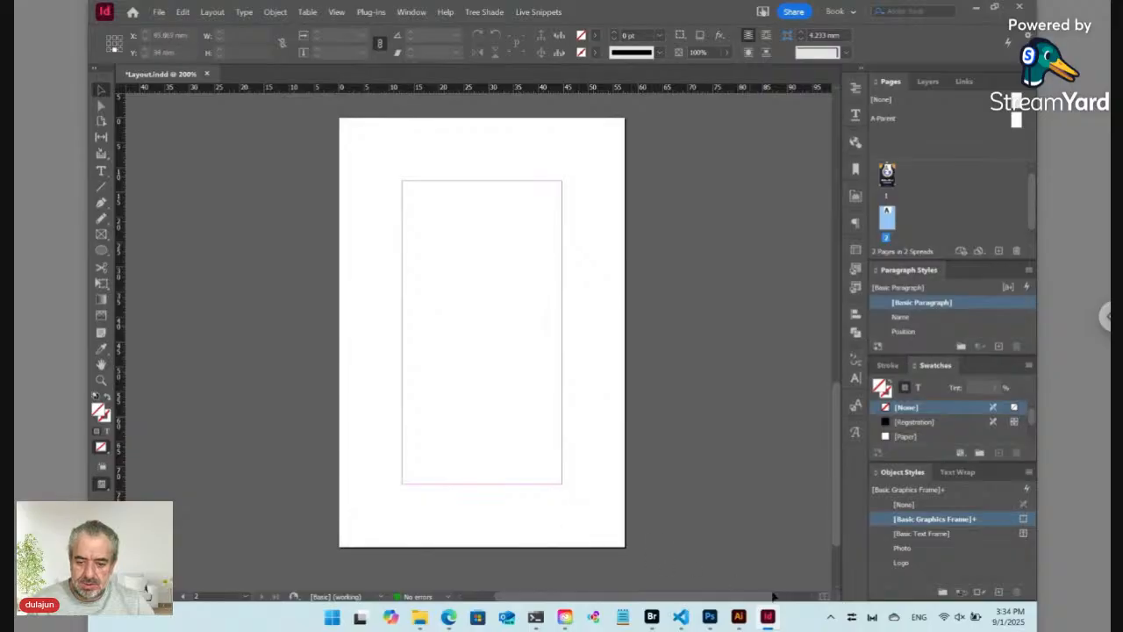
{"action": "left_click", "coordinate": [739, 617]}
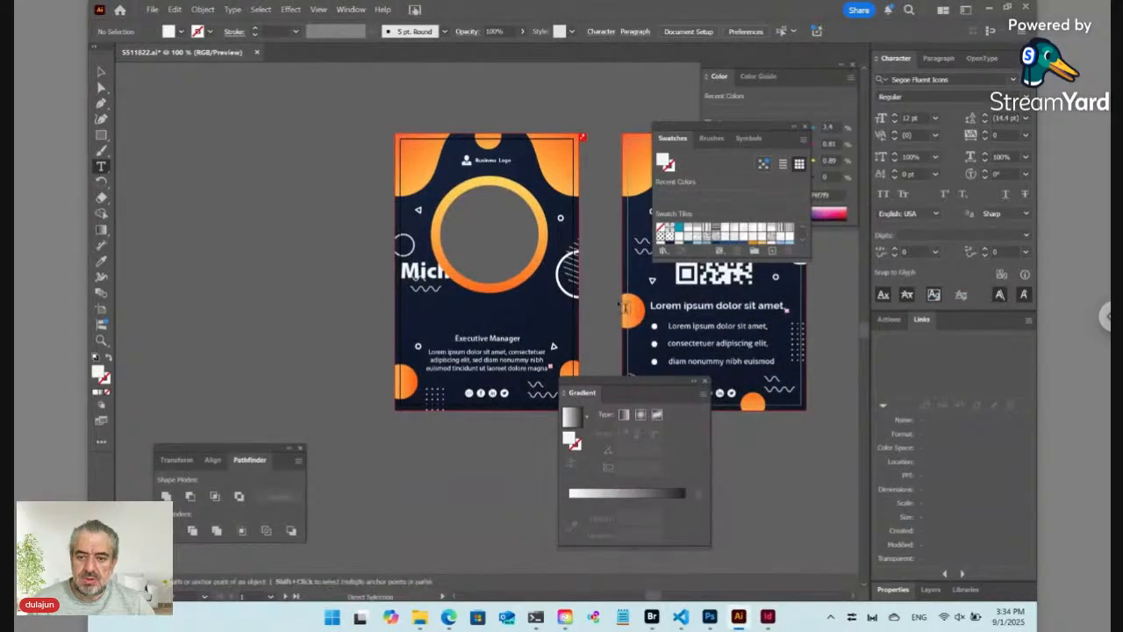
Step: Cut the back card artwork with the QR code from Illustrator and return to InDesign
{"action": "left_click_drag", "start_coordinate": [623, 307], "coordinate": [313, 219]}
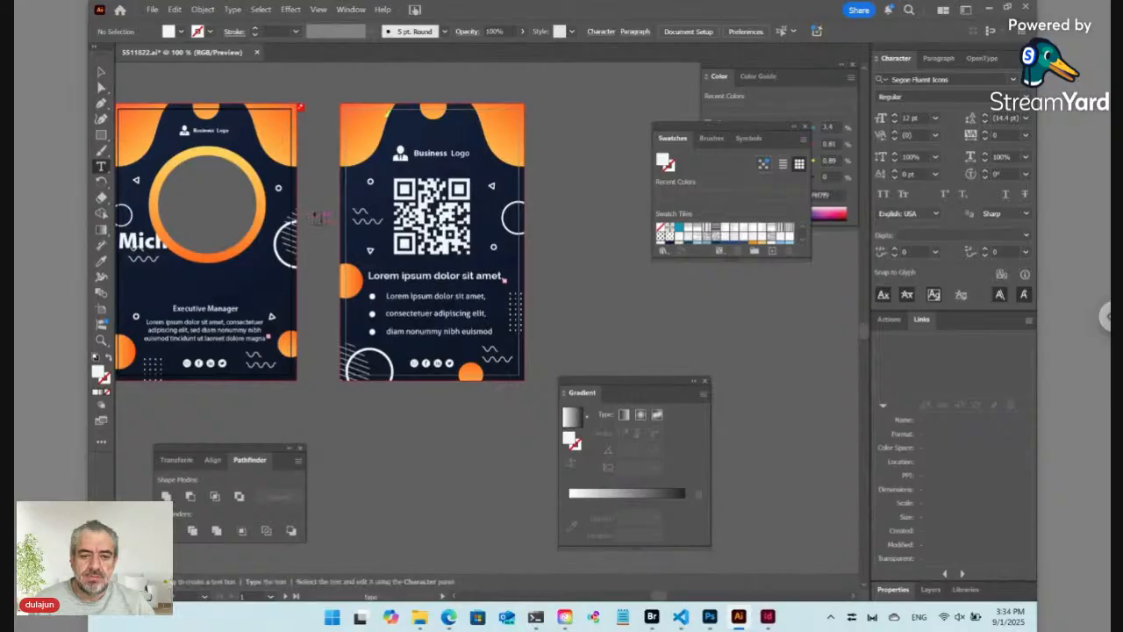
{"action": "left_click", "coordinate": [101, 71]}
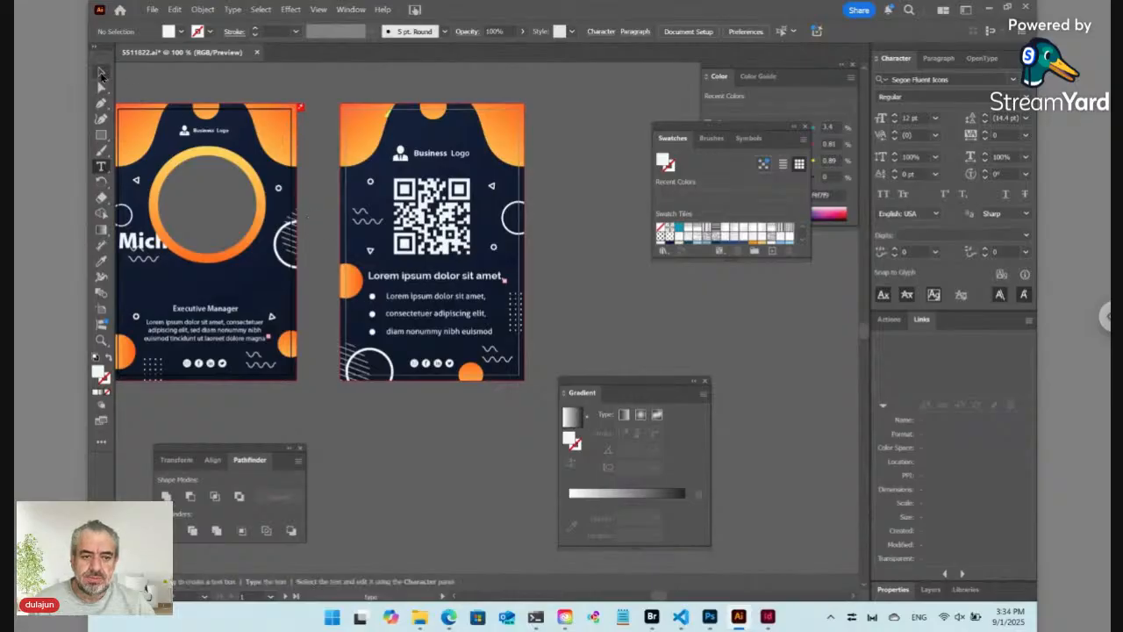
{"action": "left_click", "coordinate": [399, 201]}
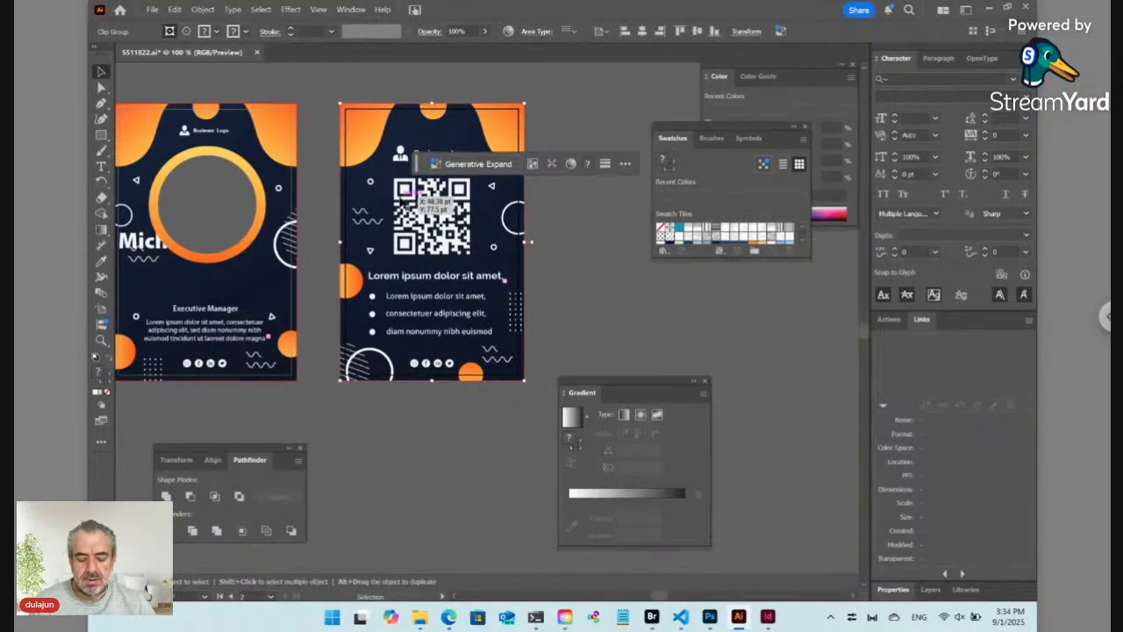
{"action": "key", "text": "a"}
{"action": "key", "text": "Delete"}
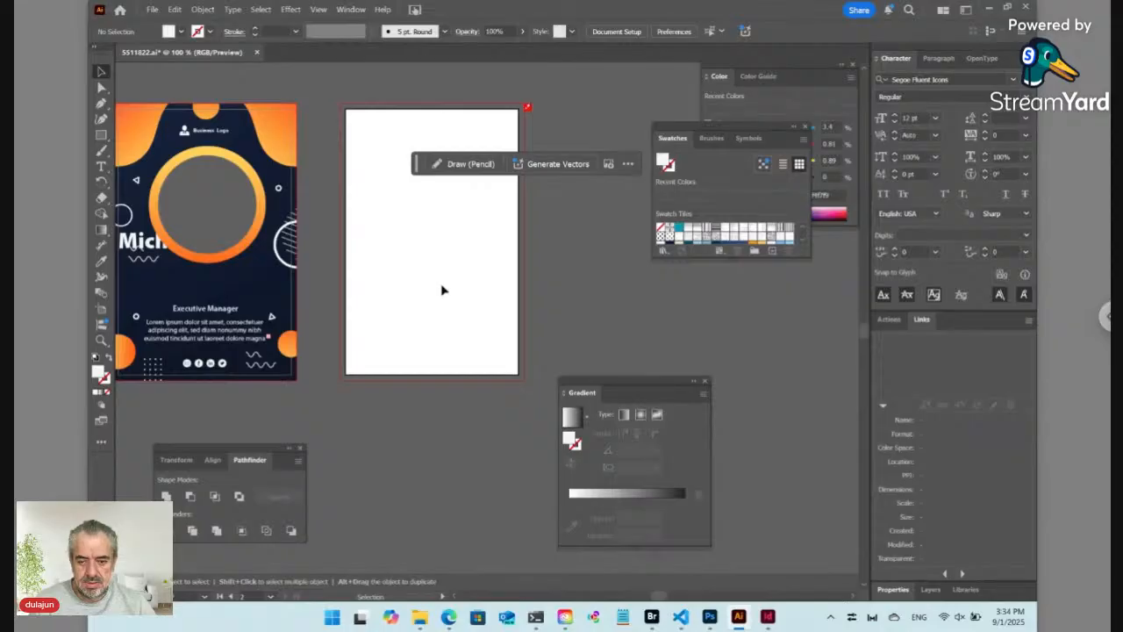
{"action": "left_click", "coordinate": [769, 617]}
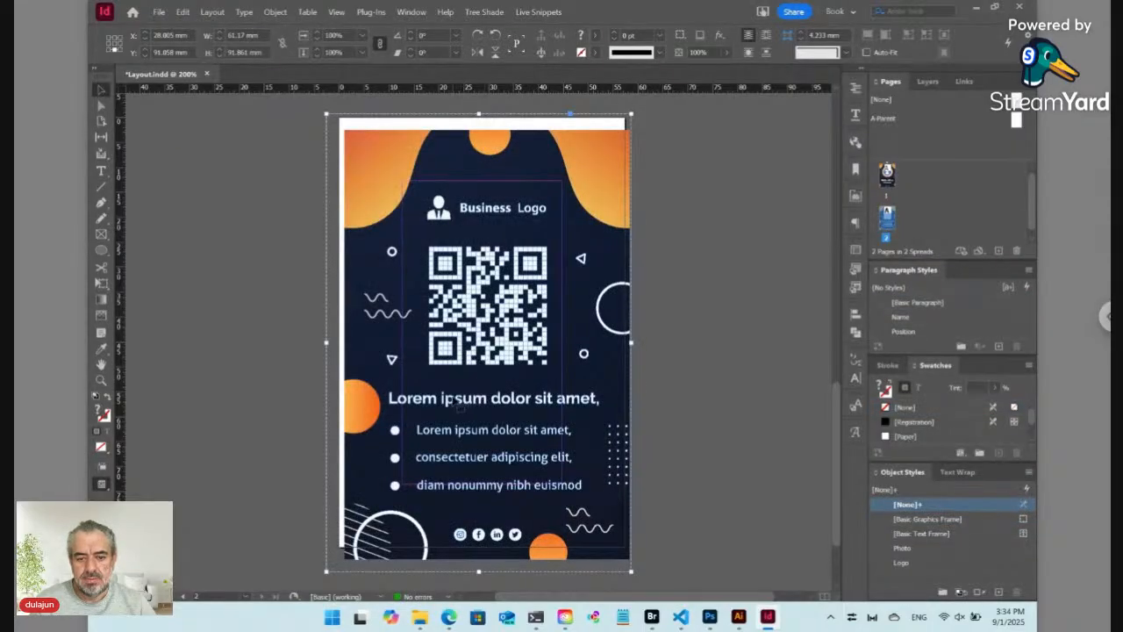
Step: Nudge the pasted back-card artwork up and left so it covers page 2 neatly
{"action": "left_click_drag", "start_coordinate": [435, 387], "coordinate": [434, 376]}
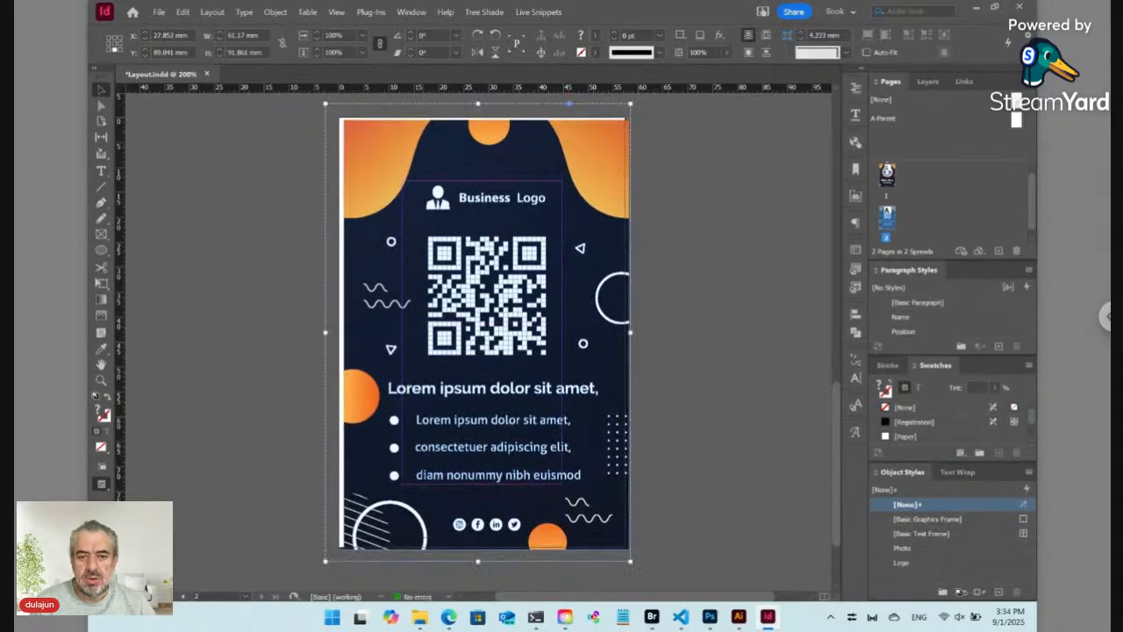
{"action": "key", "text": "Up"}
{"action": "key", "text": "Up"}
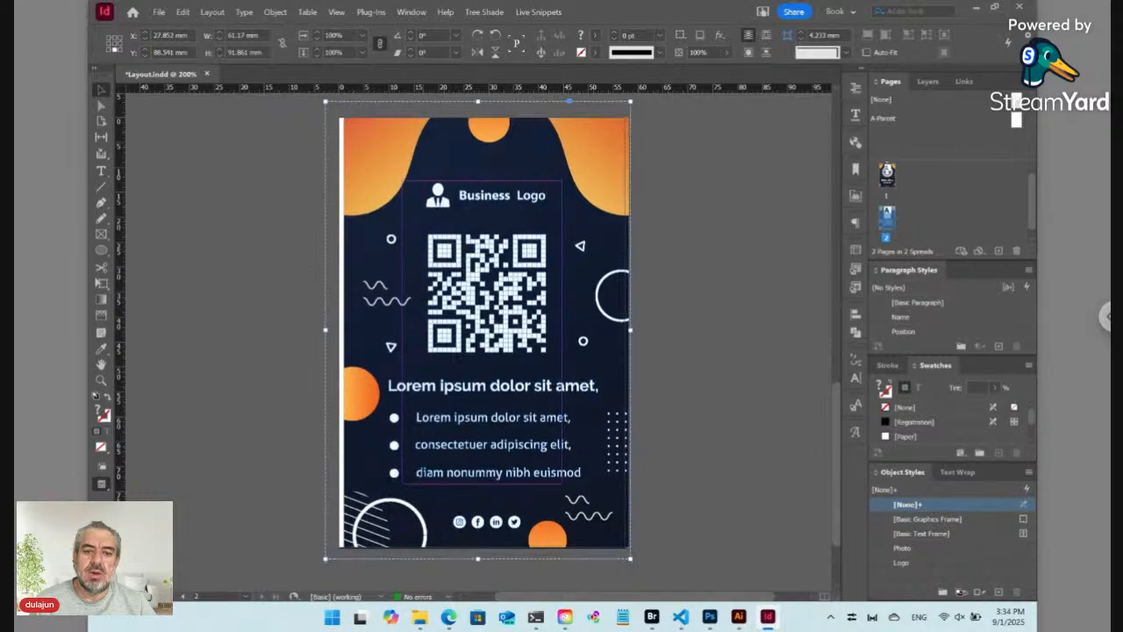
{"action": "key", "text": "Left"}
{"action": "key", "text": "Left"}
{"action": "key", "text": "Left"}
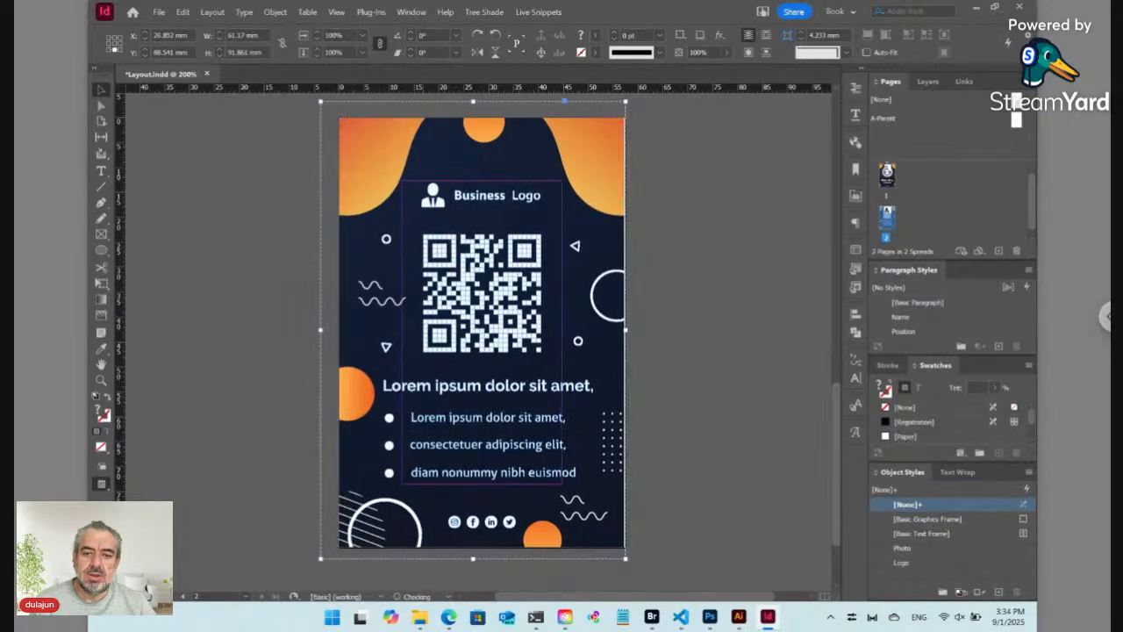
{"action": "key", "text": "ctrl+shift+Left"}
{"action": "key", "text": "ctrl+shift+Left"}
{"action": "key", "text": "ctrl+shift+Left"}
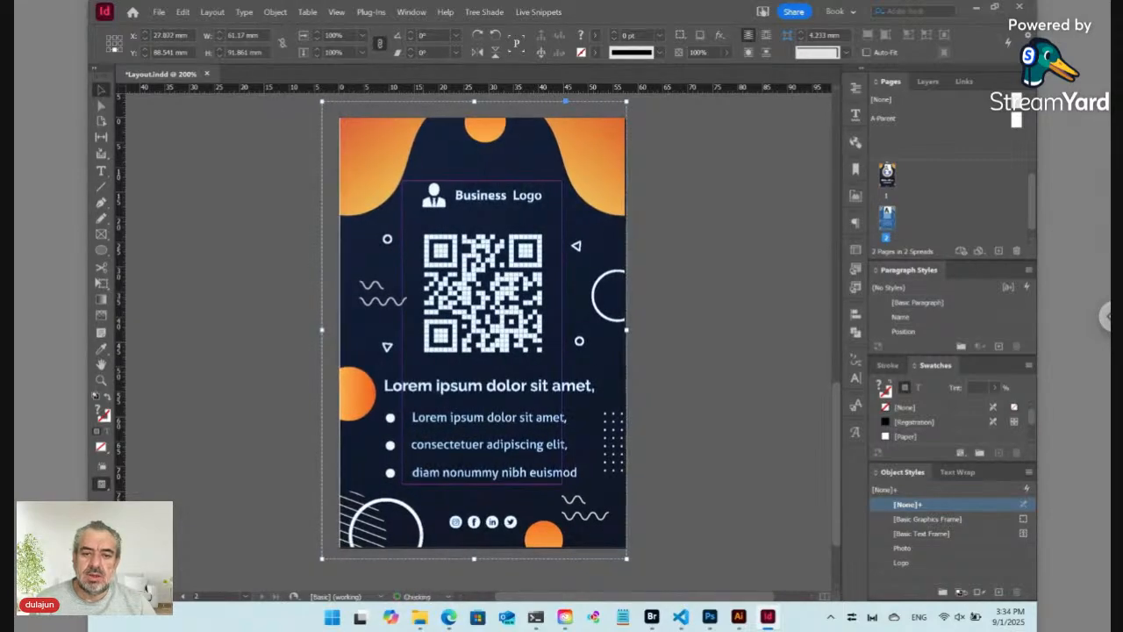
{"action": "key", "text": "ctrl+shift+Left"}
{"action": "key", "text": "ctrl+shift+Left"}
{"action": "key", "text": "ctrl+shift+Left"}
{"action": "key", "text": "ctrl+shift+Left"}
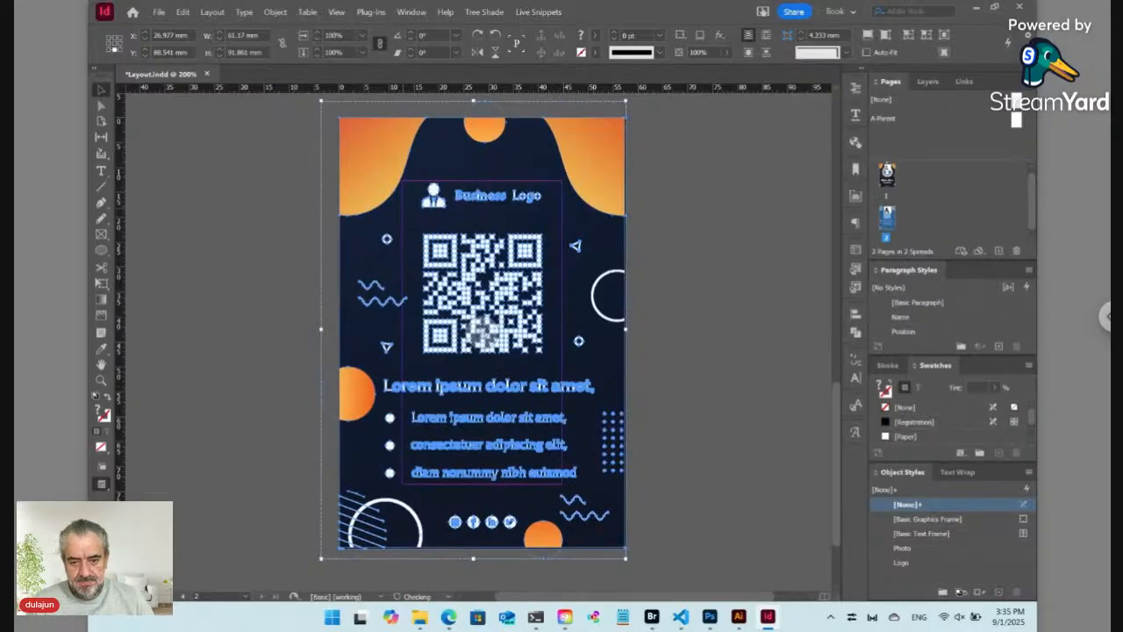
{"action": "left_click", "coordinate": [410, 332]}
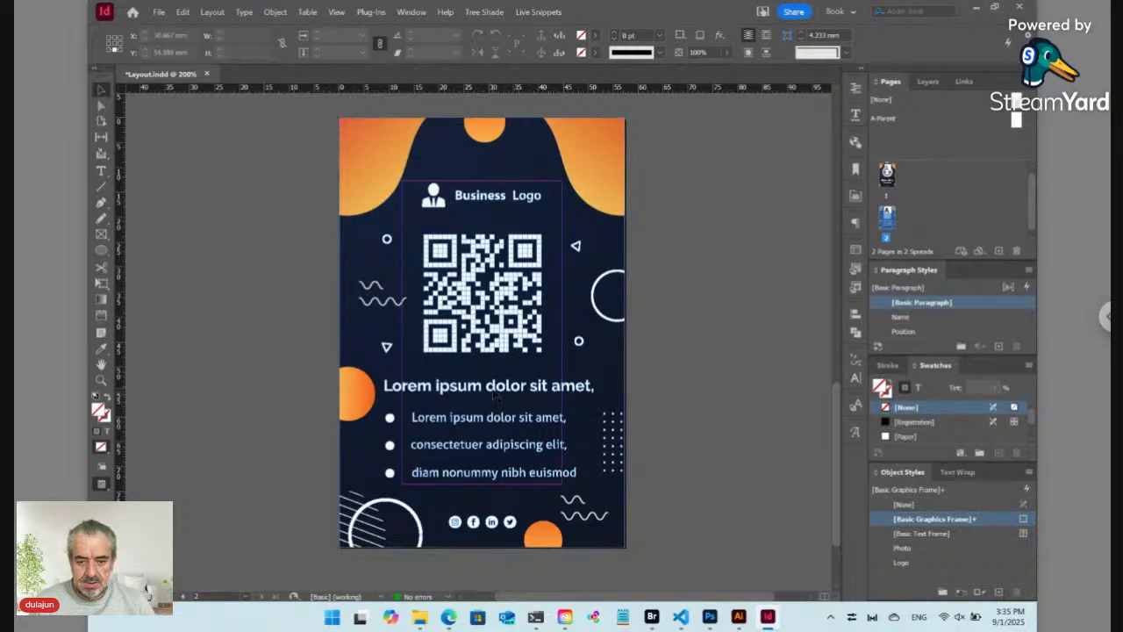
{"action": "left_click", "coordinate": [492, 386]}
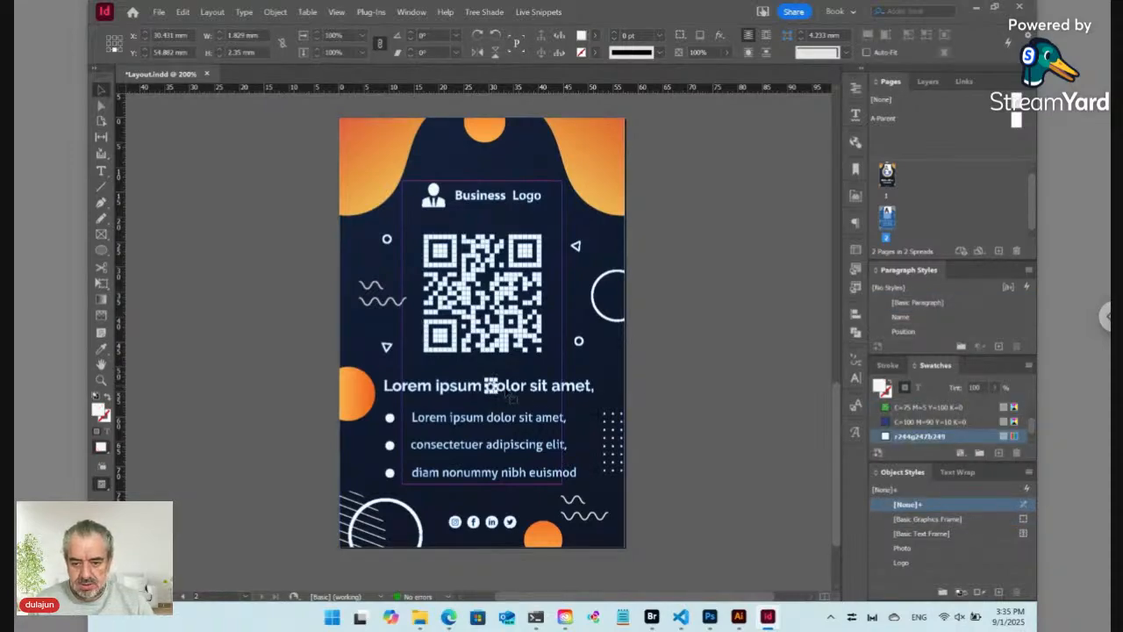
Step: Lock the back page's background, then delete the placeholder heading and bullet text
{"action": "left_click", "coordinate": [619, 387]}
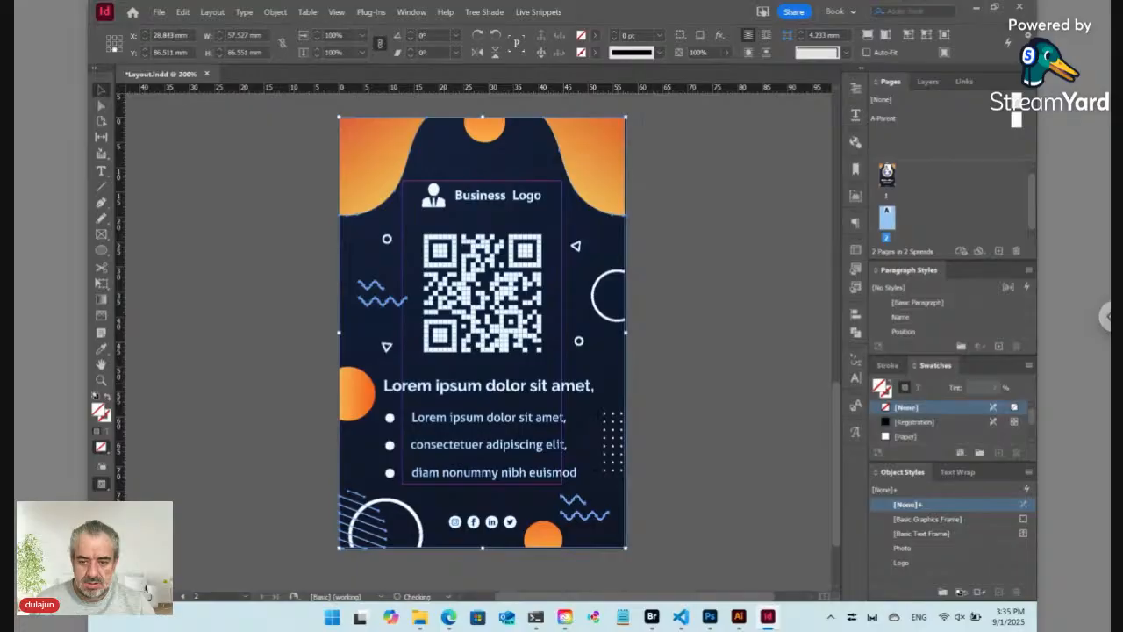
{"action": "key", "text": "ctrl+l"}
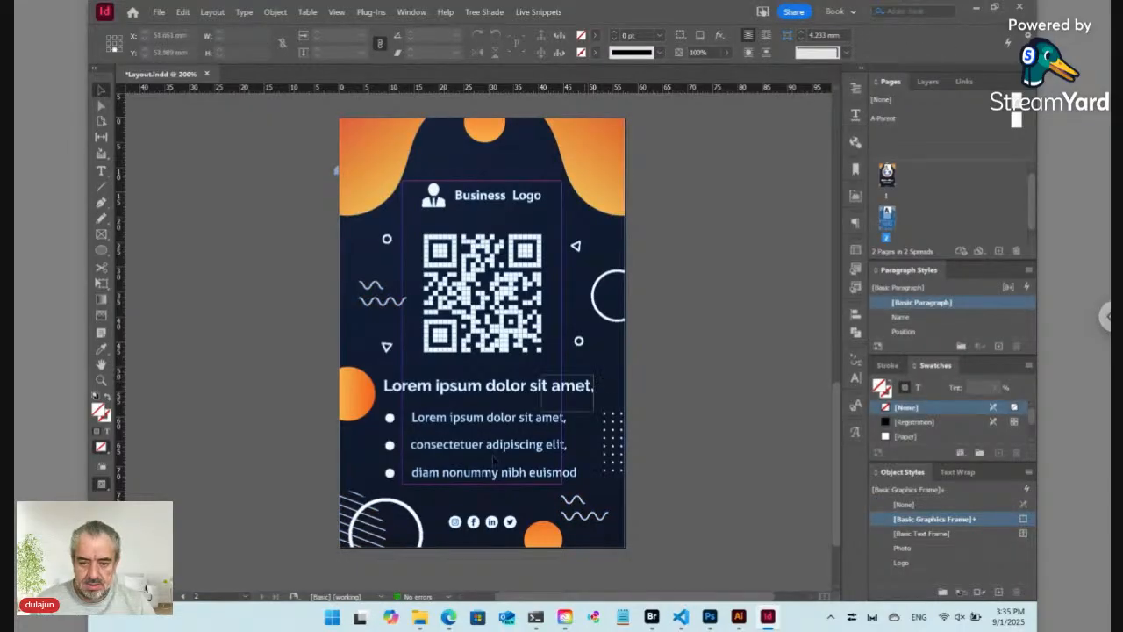
{"action": "left_click_drag", "start_coordinate": [412, 489], "coordinate": [424, 494]}
{"action": "key", "text": "Delete"}
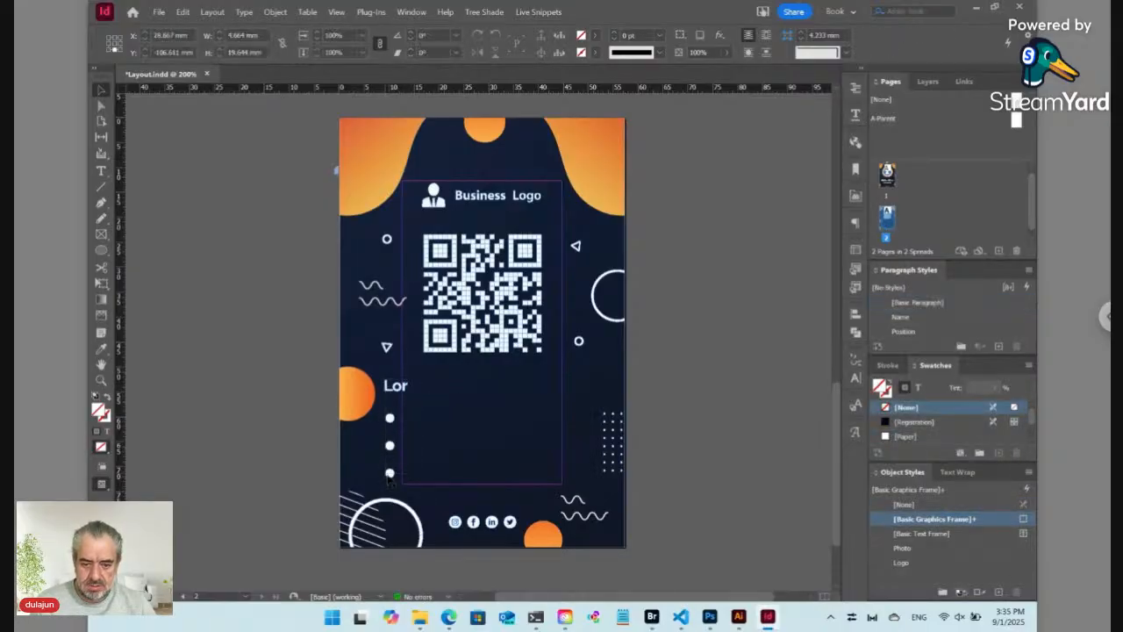
{"action": "left_click", "coordinate": [390, 474]}
{"action": "key", "text": "Delete"}
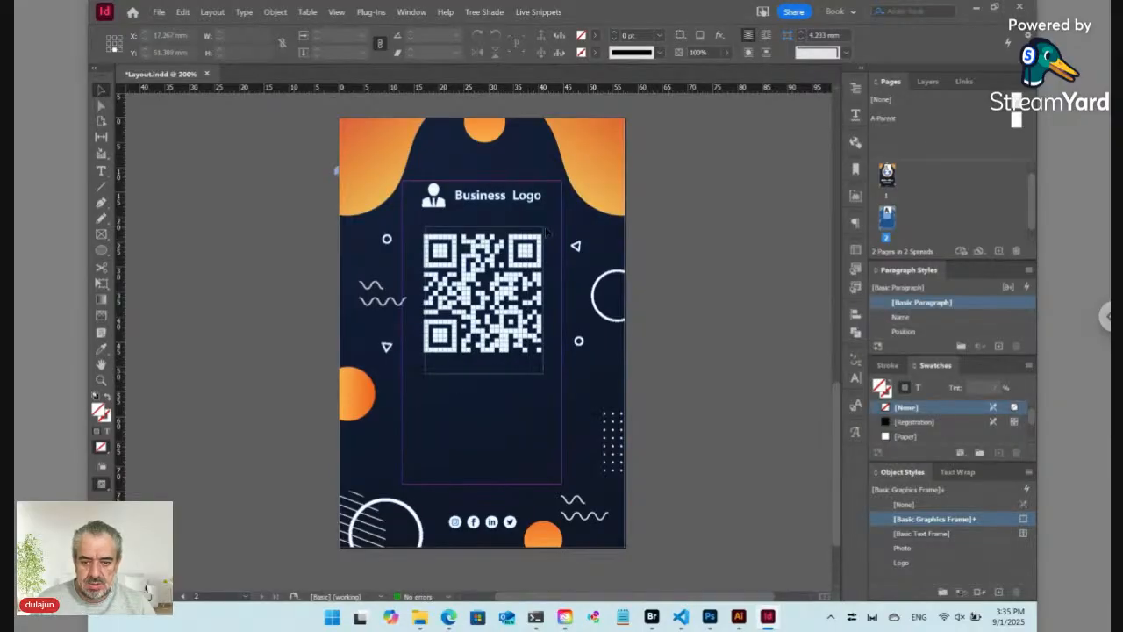
Step: Delete the QR code and the Business Logo icon and text
{"action": "left_click", "coordinate": [543, 229]}
{"action": "left_click", "coordinate": [524, 282]}
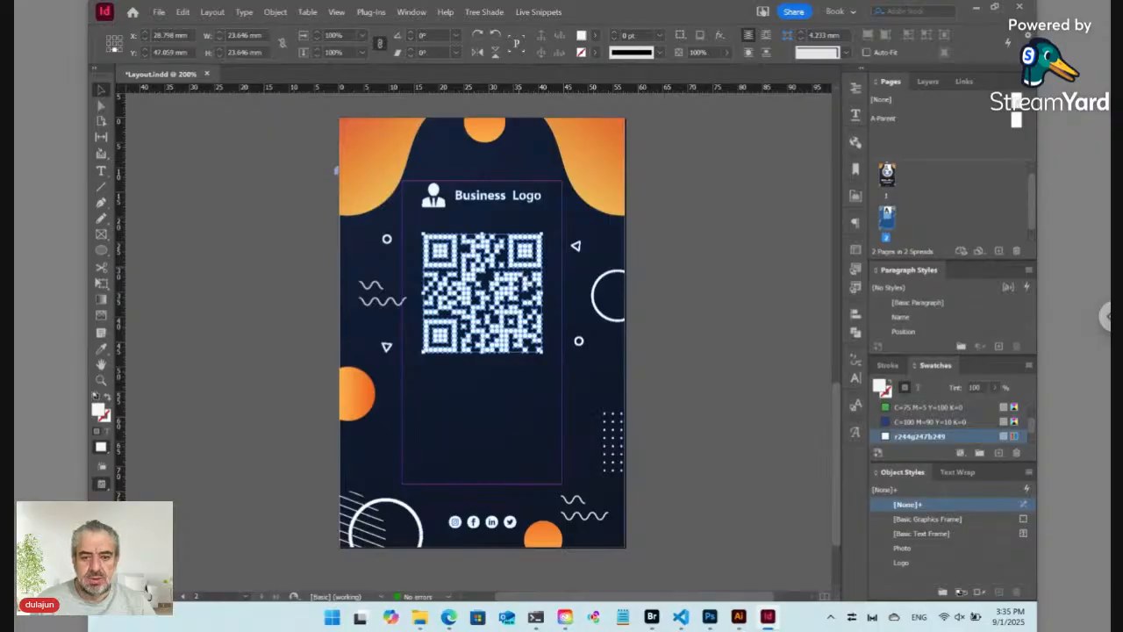
{"action": "key", "text": "Delete"}
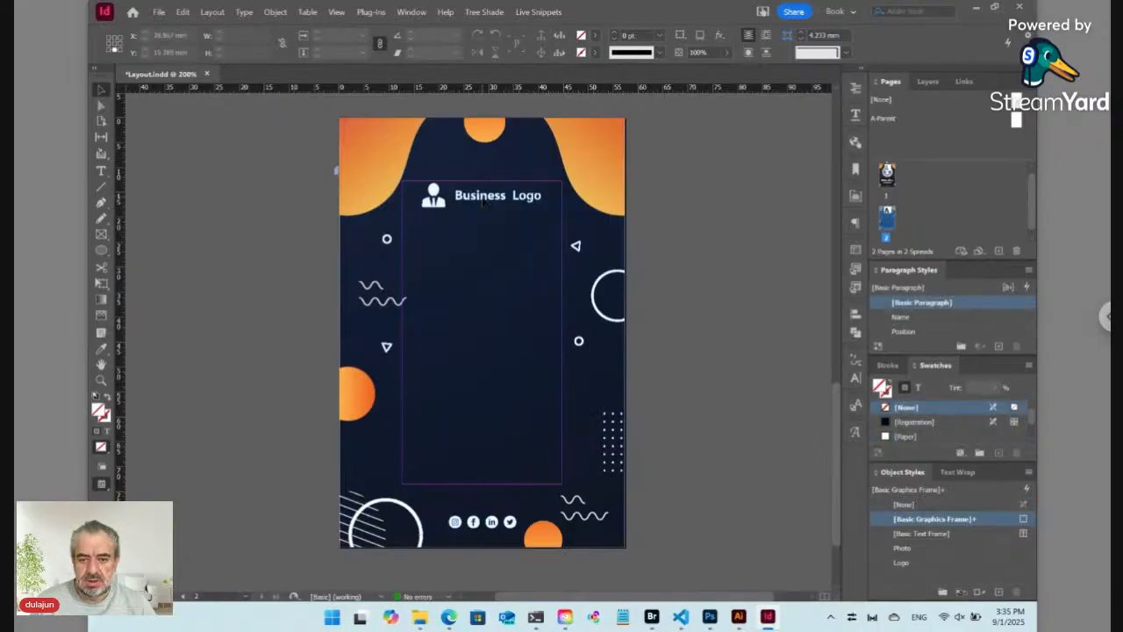
{"action": "left_click", "coordinate": [486, 204]}
{"action": "left_click_drag", "start_coordinate": [428, 230], "coordinate": [539, 181]}
{"action": "key", "text": "Delete"}
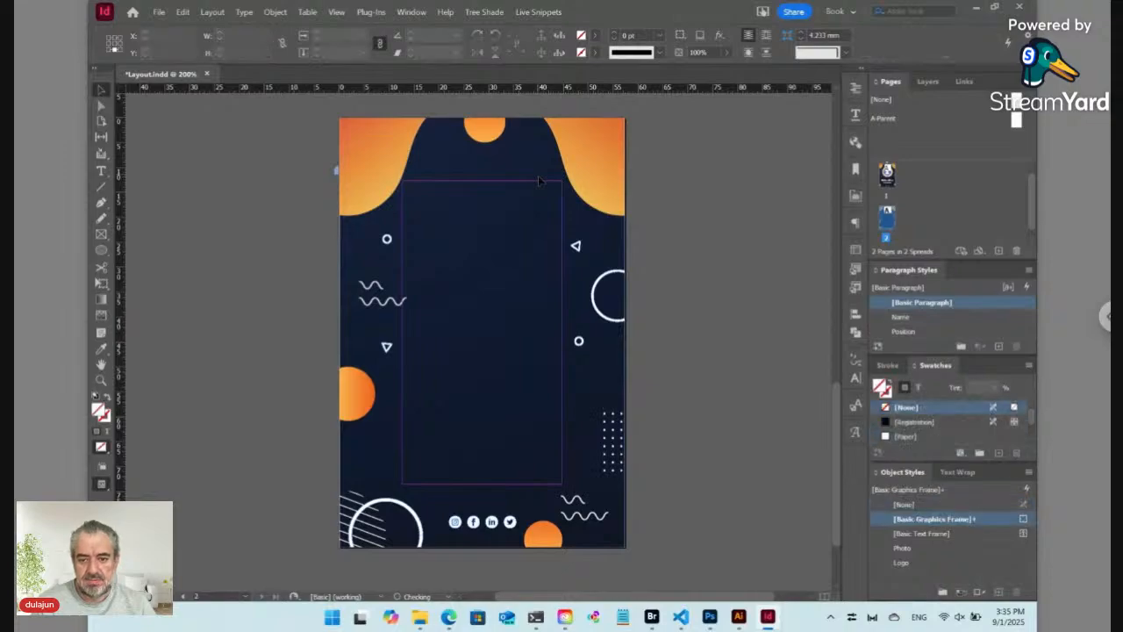
{"action": "scroll", "coordinate": [537, 181], "scroll_direction": "up", "scroll_amount": 10}
Step: Copy the Tree Shade logo from page 1 and paste it, enlarged, at the back page's top centre
{"action": "left_click", "coordinate": [504, 284]}
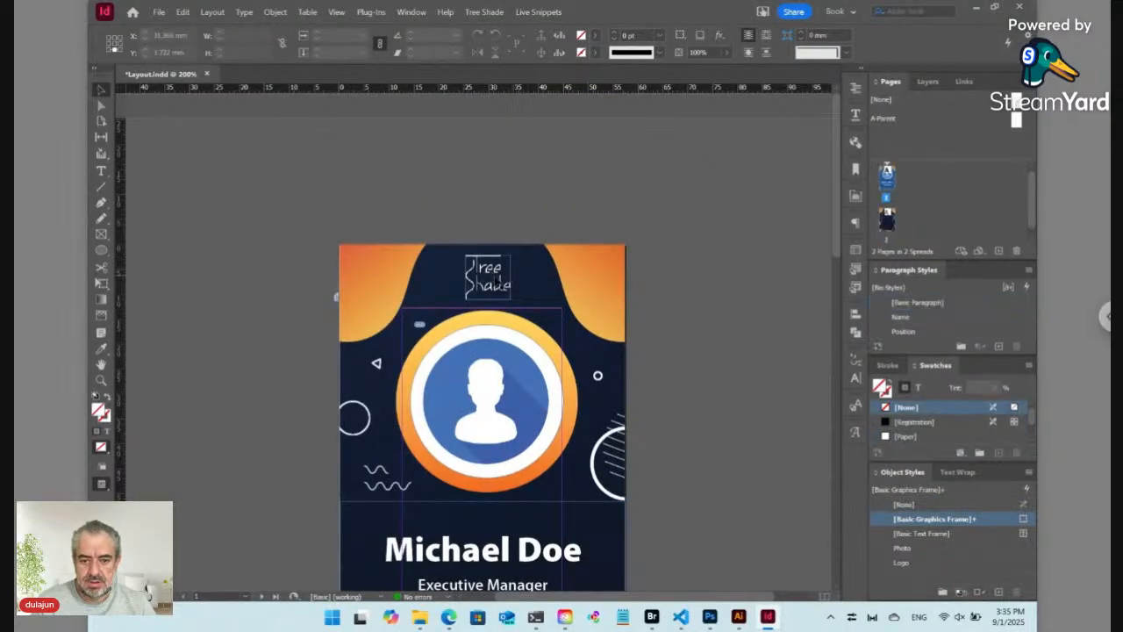
{"action": "key", "text": "ctrl+shift+a"}
{"action": "left_click", "coordinate": [504, 283]}
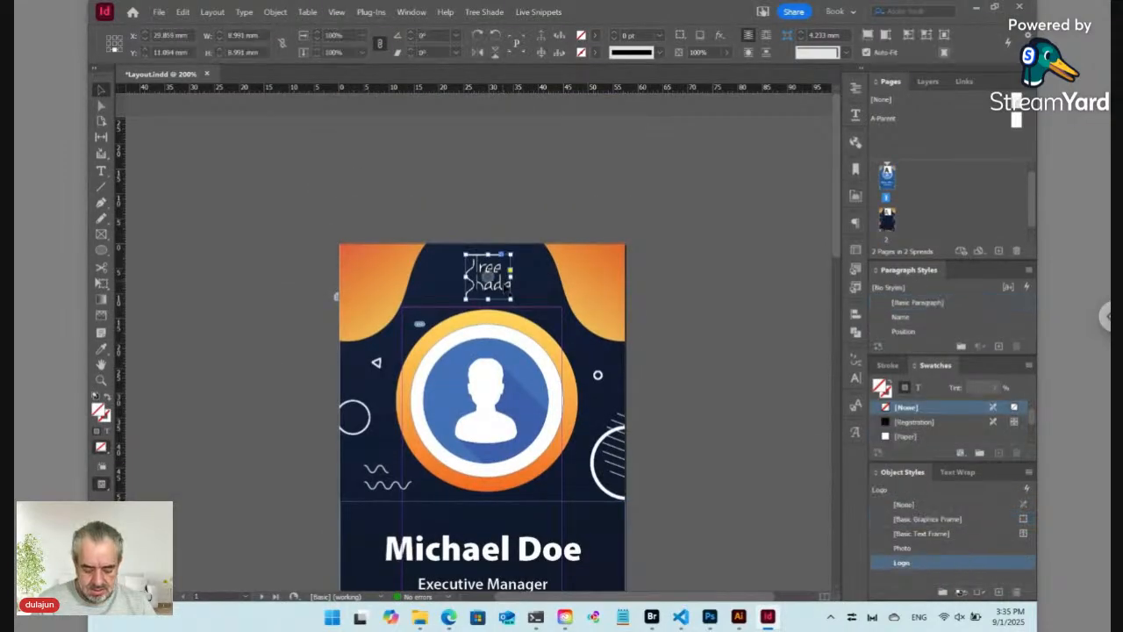
{"action": "scroll", "coordinate": [483, 343], "scroll_direction": "down", "scroll_amount": 10}
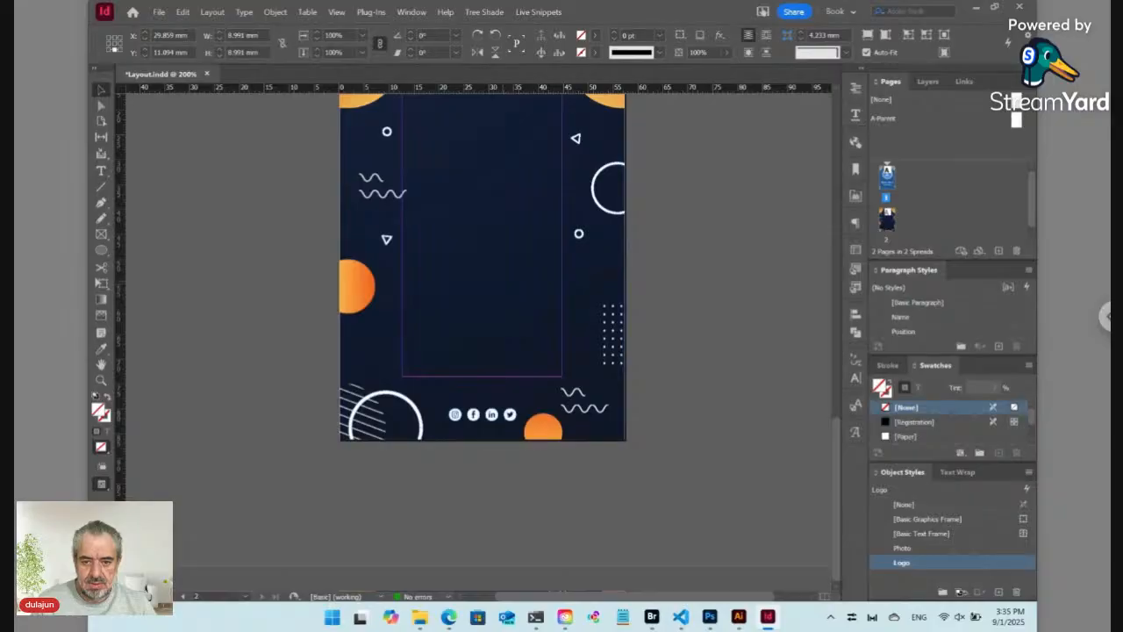
{"action": "scroll", "coordinate": [483, 342], "scroll_direction": "up", "scroll_amount": 5}
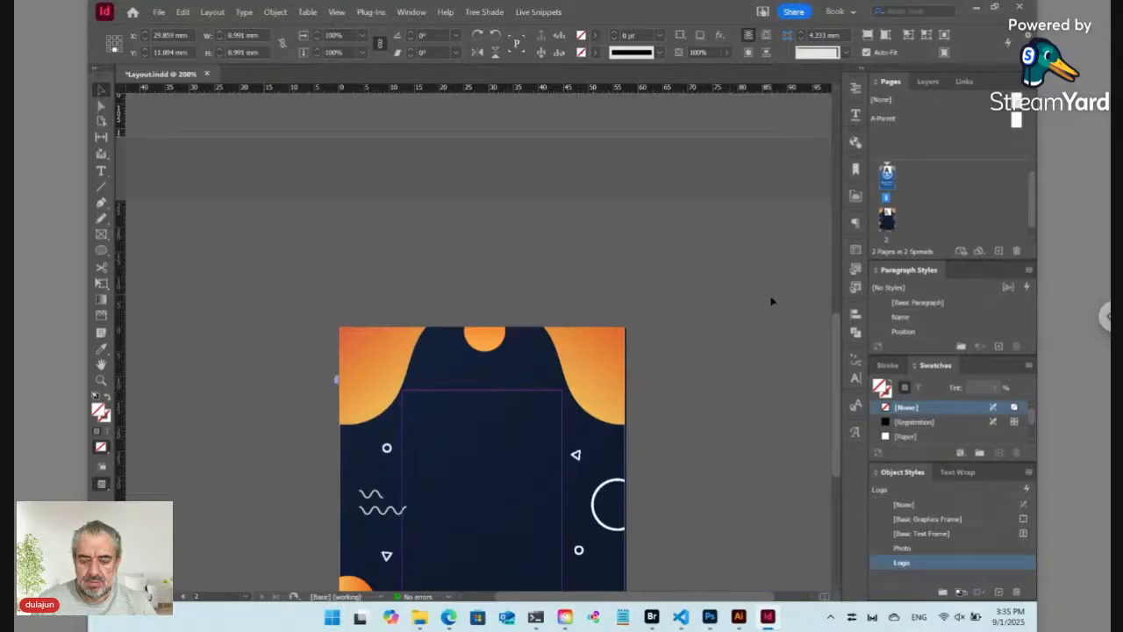
{"action": "left_click", "coordinate": [553, 423]}
{"action": "key", "text": "ctrl+v"}
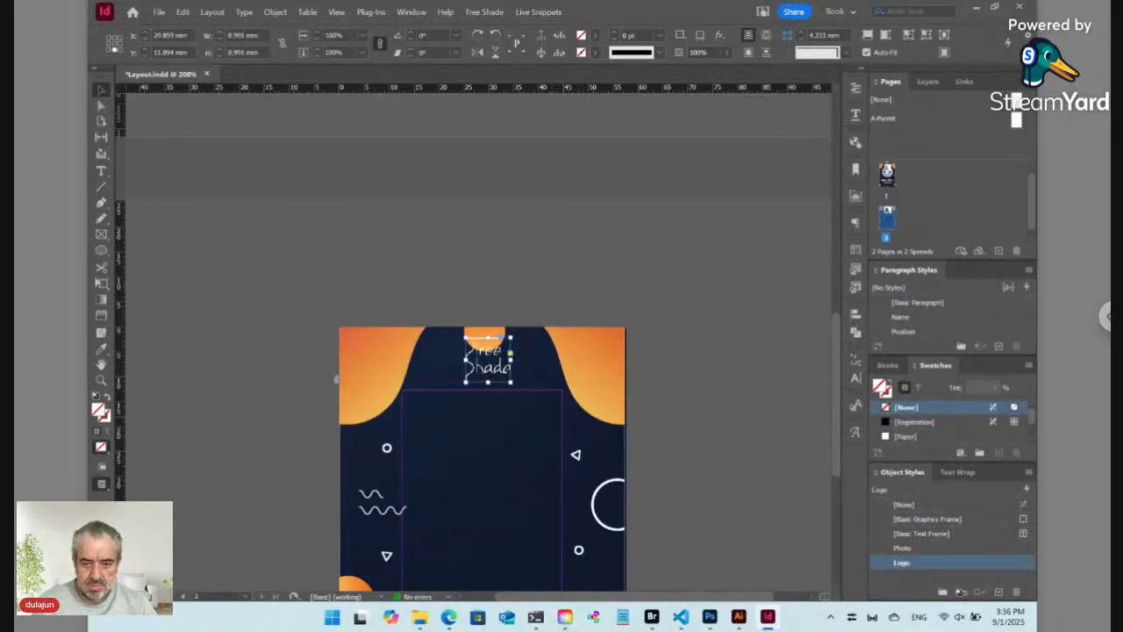
{"action": "left_click_drag", "start_coordinate": [497, 367], "coordinate": [490, 459]}
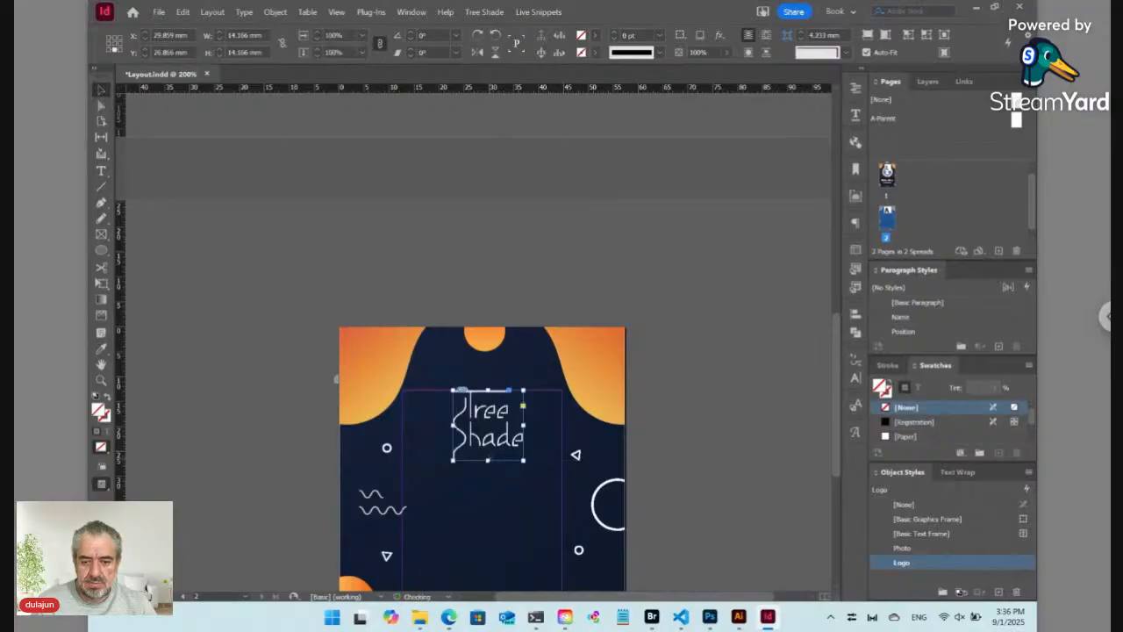
{"action": "left_click", "coordinate": [432, 428]}
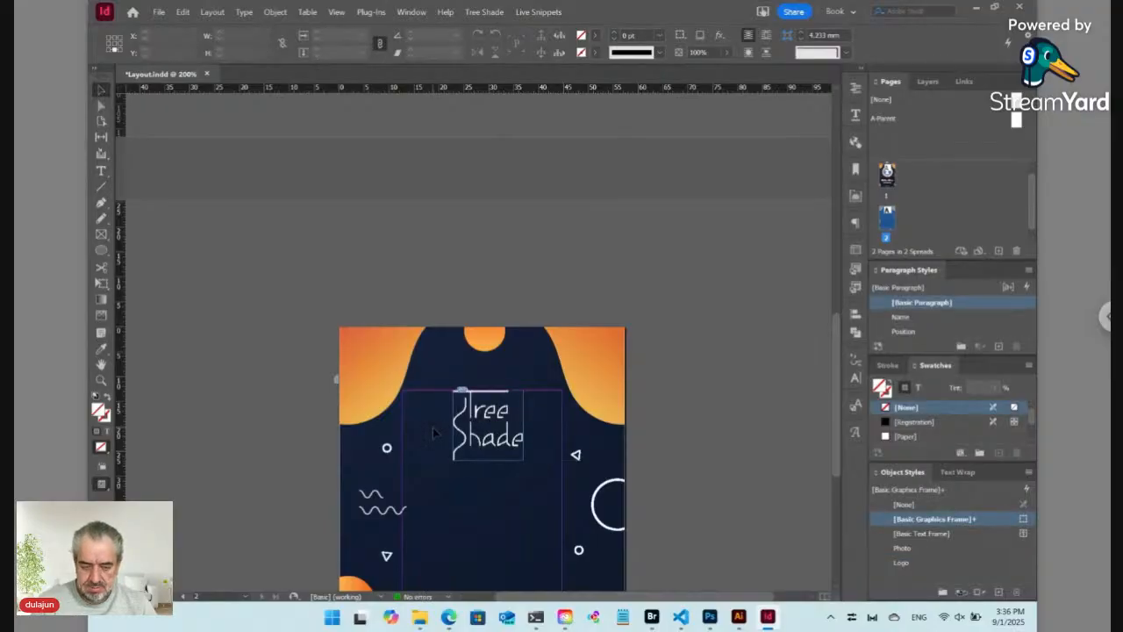
{"action": "key", "text": "ctrl+0"}
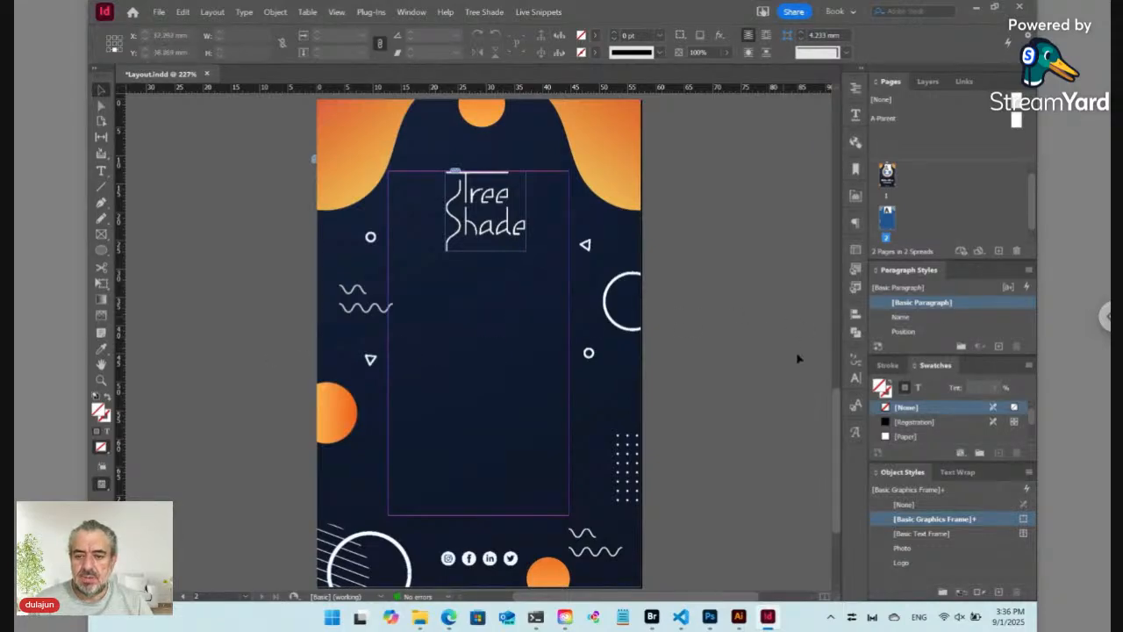
{"action": "left_click_drag", "start_coordinate": [838, 411], "coordinate": [816, 405]}
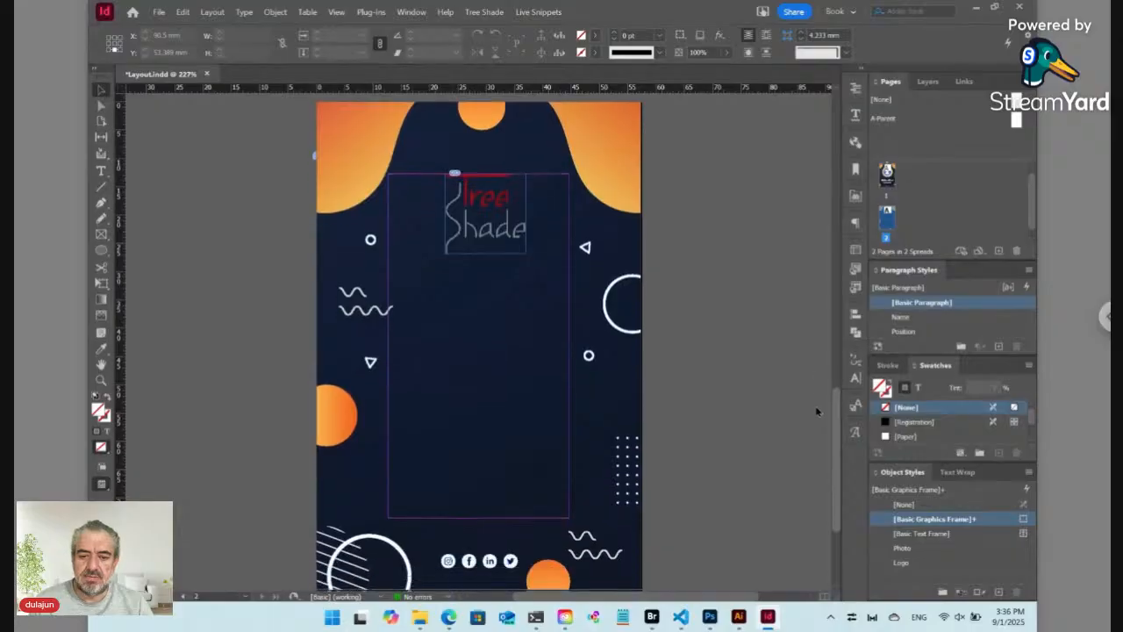
Step: Draw a text frame below the logo, enter the phone prefix, and colour it white ([Paper])
{"action": "left_click", "coordinate": [101, 170]}
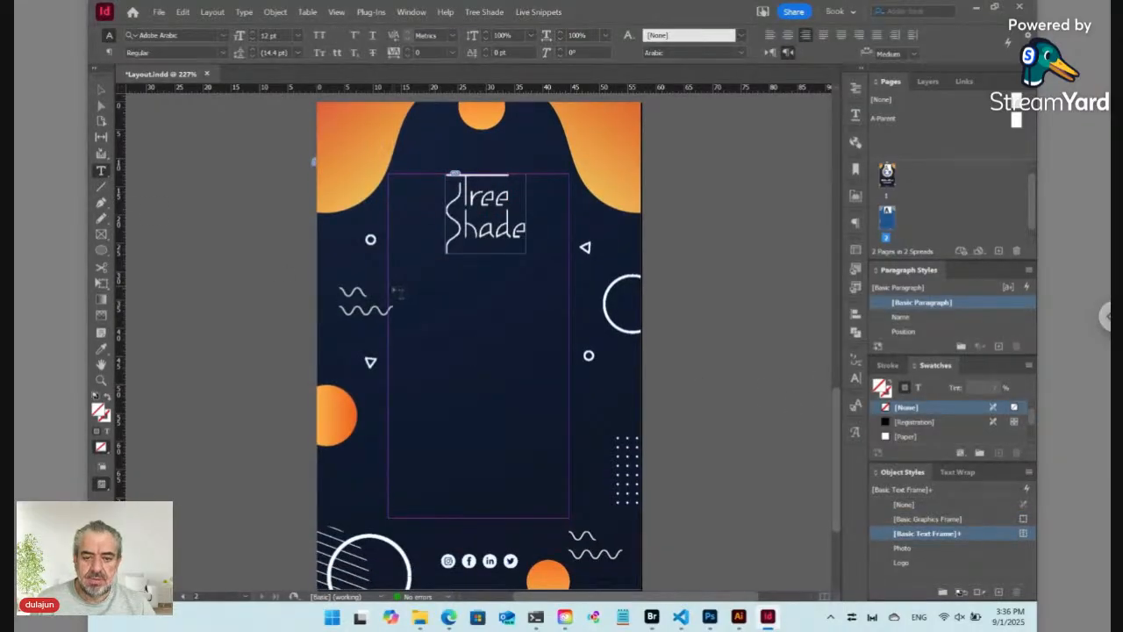
{"action": "left_click_drag", "start_coordinate": [389, 287], "coordinate": [569, 507]}
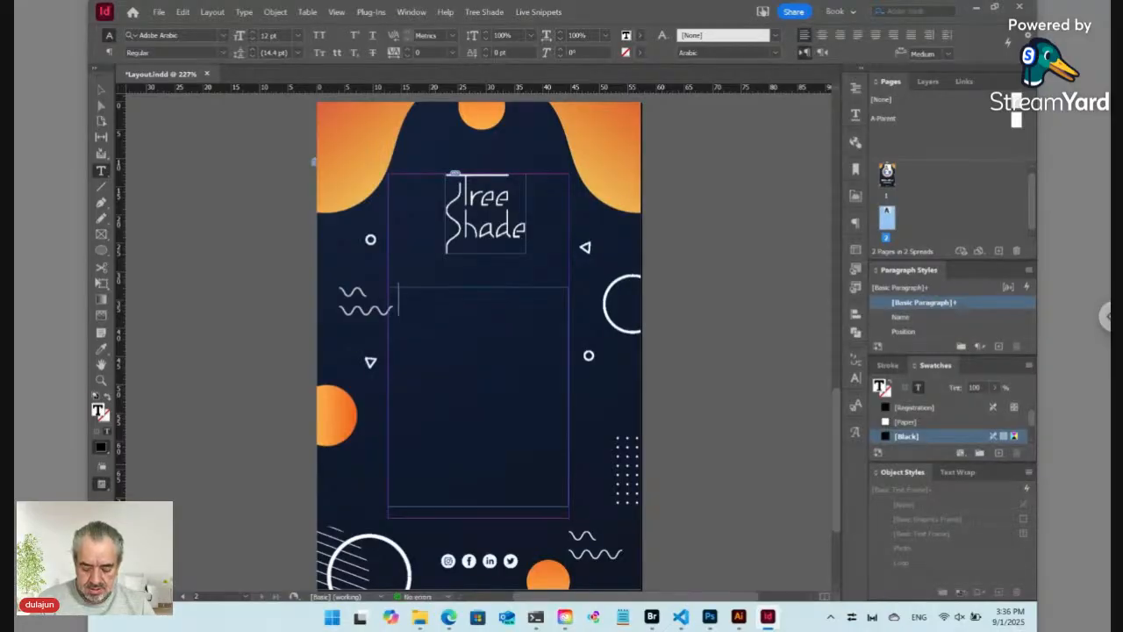
{"action": "type", "text": "2025"}
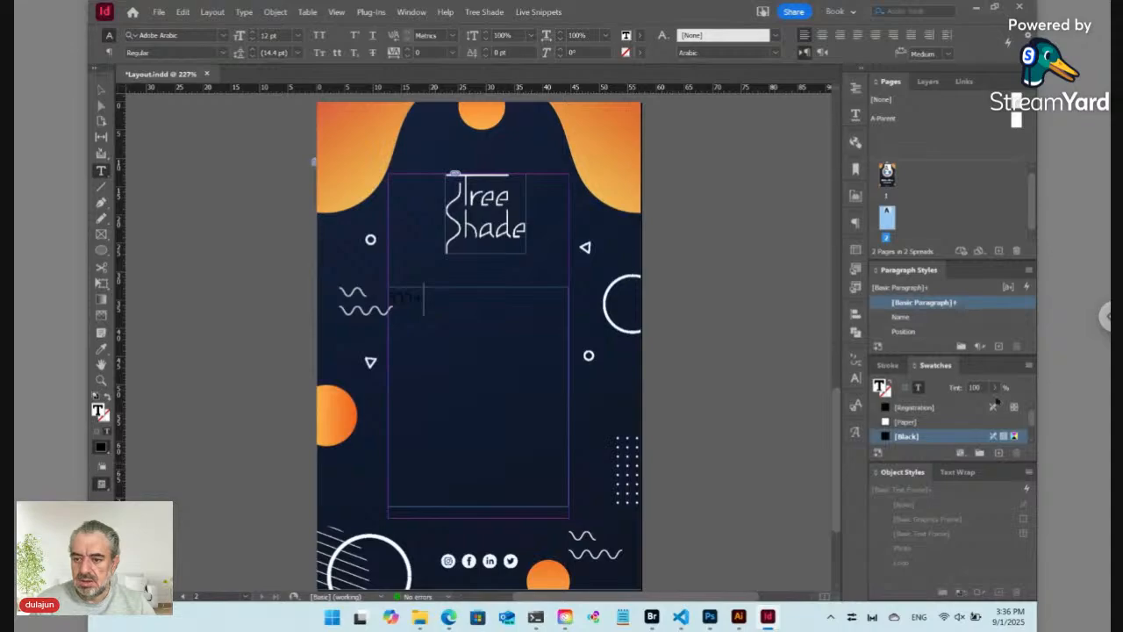
{"action": "key", "text": "ctrl+a"}
{"action": "left_click", "coordinate": [917, 423]}
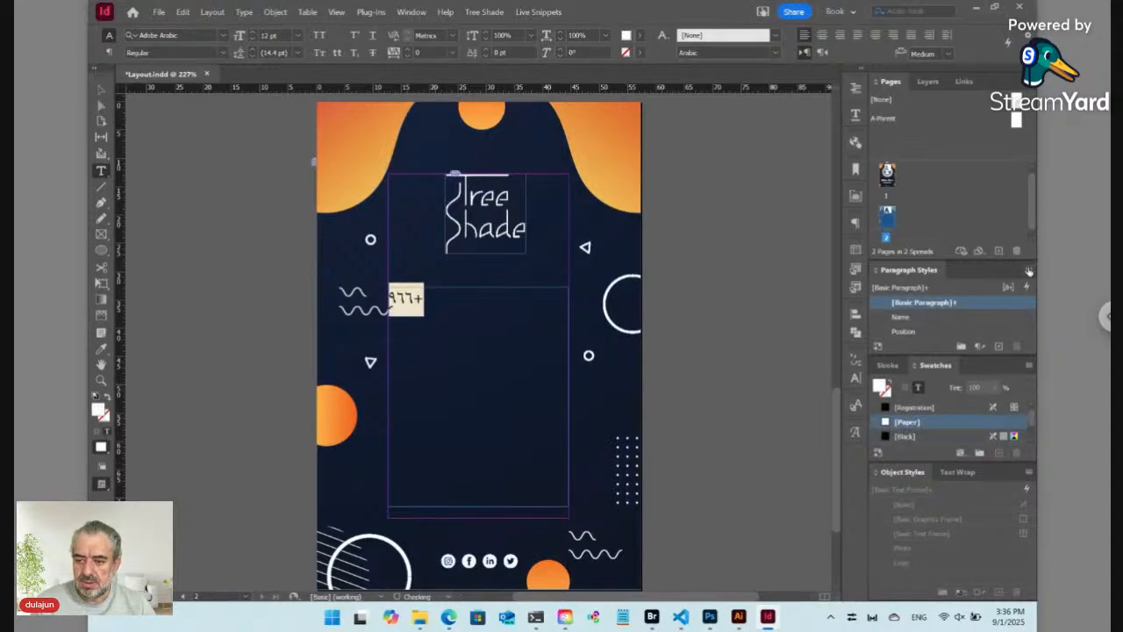
Step: Save the text's formatting as a new paragraph style named Contacts
{"action": "left_click", "coordinate": [1029, 270]}
{"action": "left_click", "coordinate": [825, 257]}
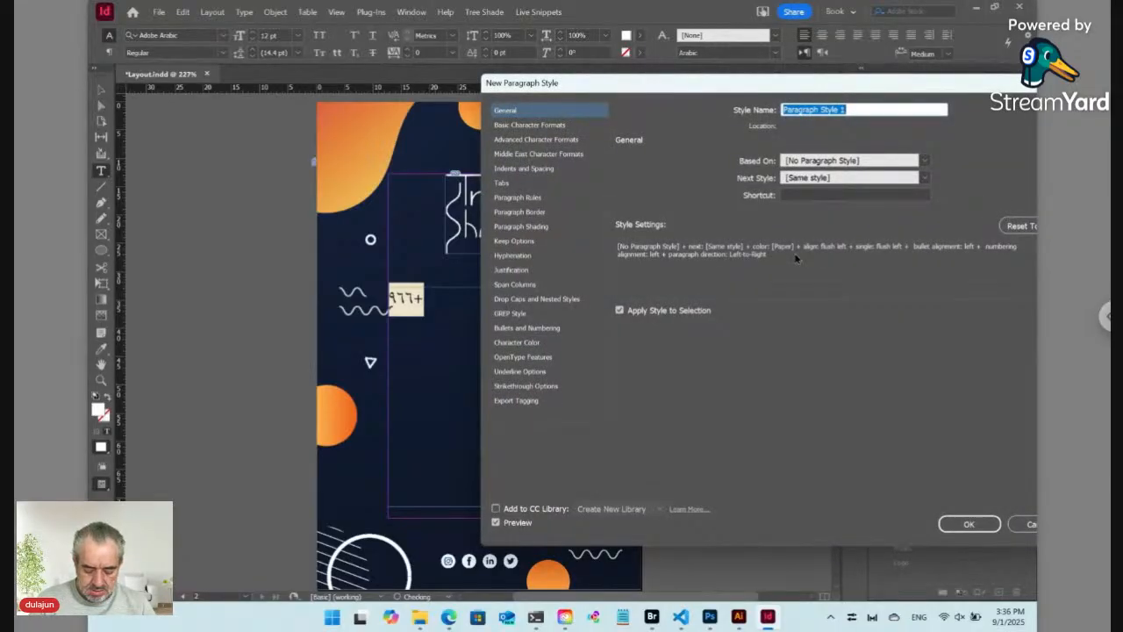
{"action": "type", "text": "C"}
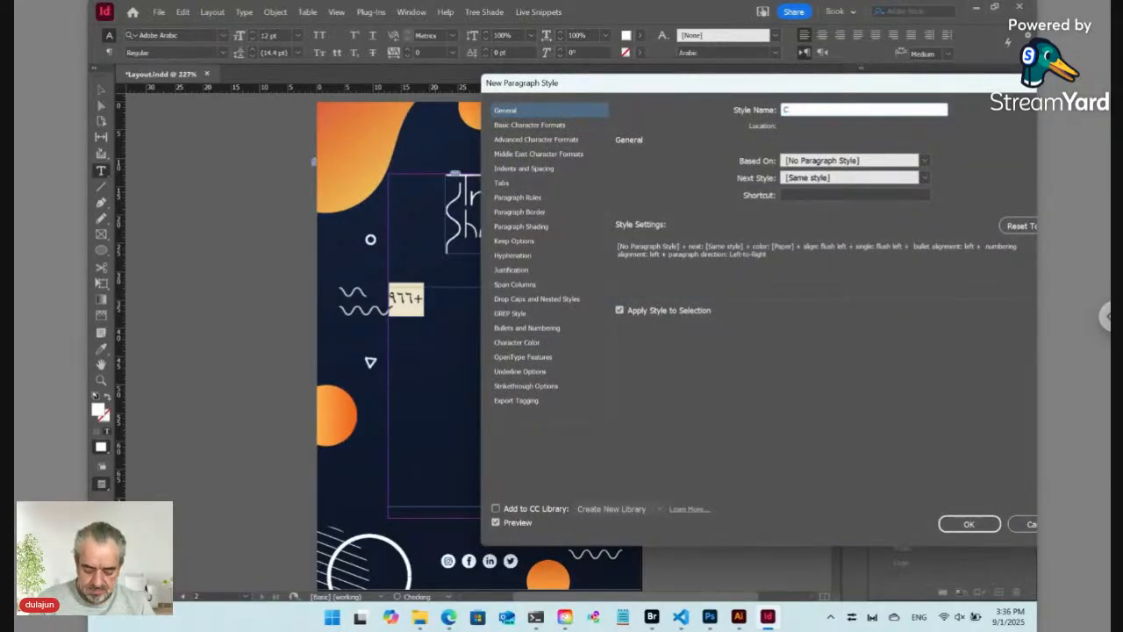
{"action": "type", "text": "ontacts"}
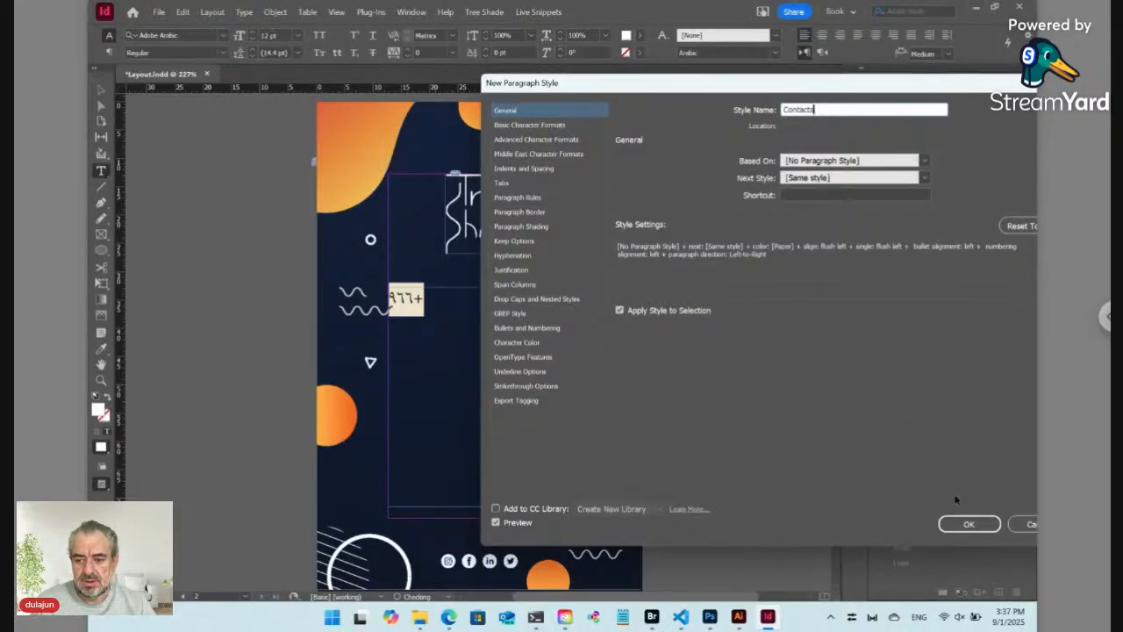
{"action": "left_click", "coordinate": [964, 522]}
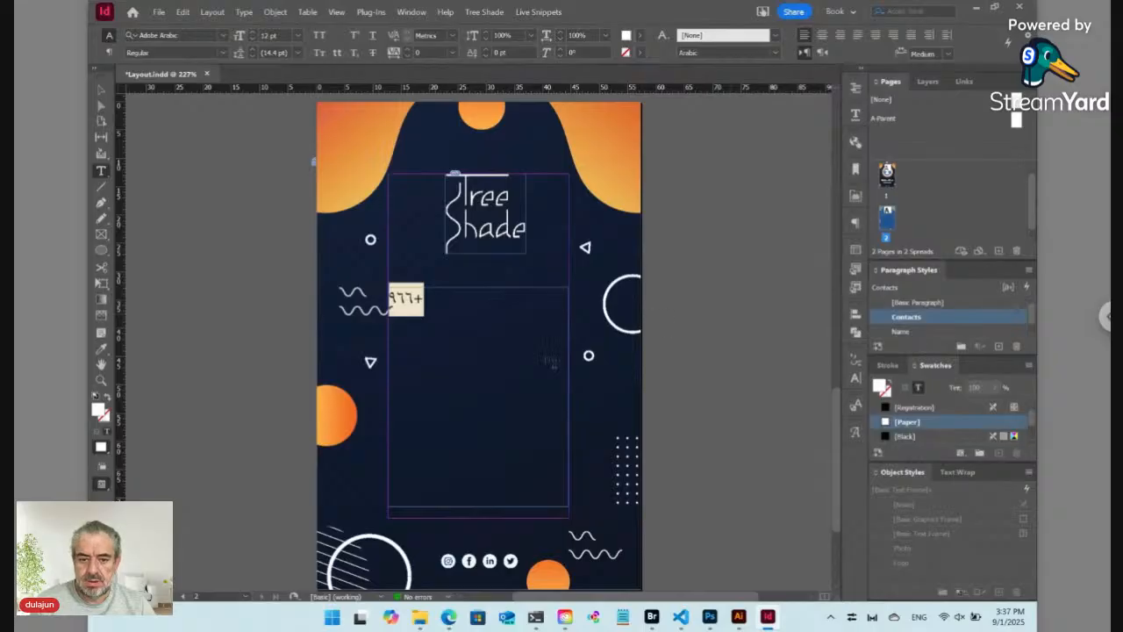
Step: Set the Character digits option to Arabic so the prefix shows as +966
{"action": "left_click", "coordinate": [108, 53]}
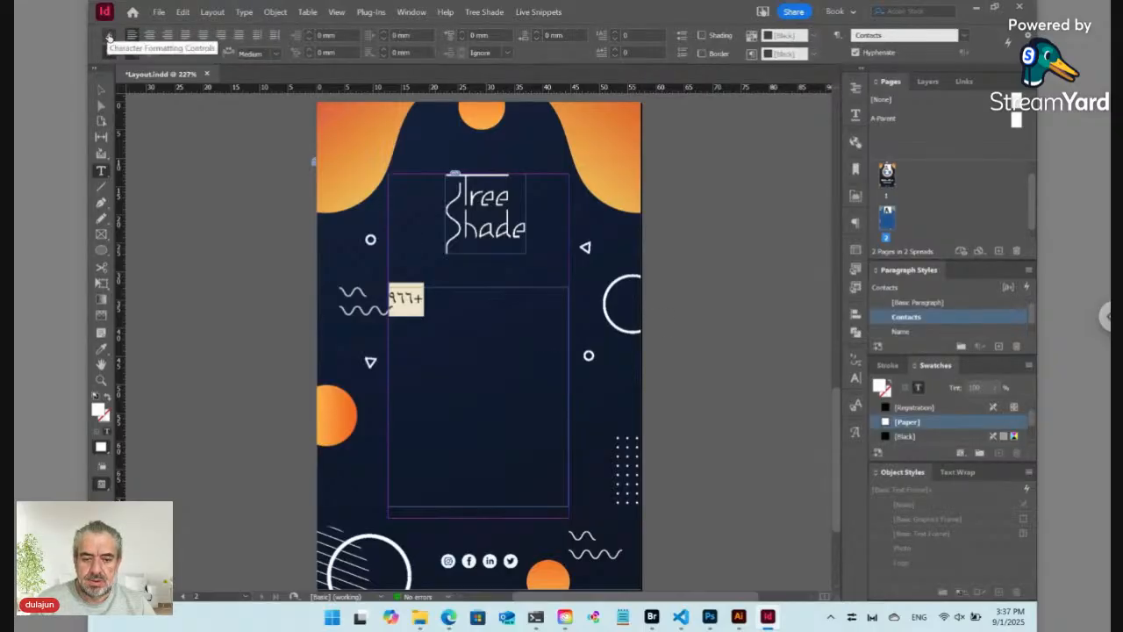
{"action": "left_click", "coordinate": [108, 36]}
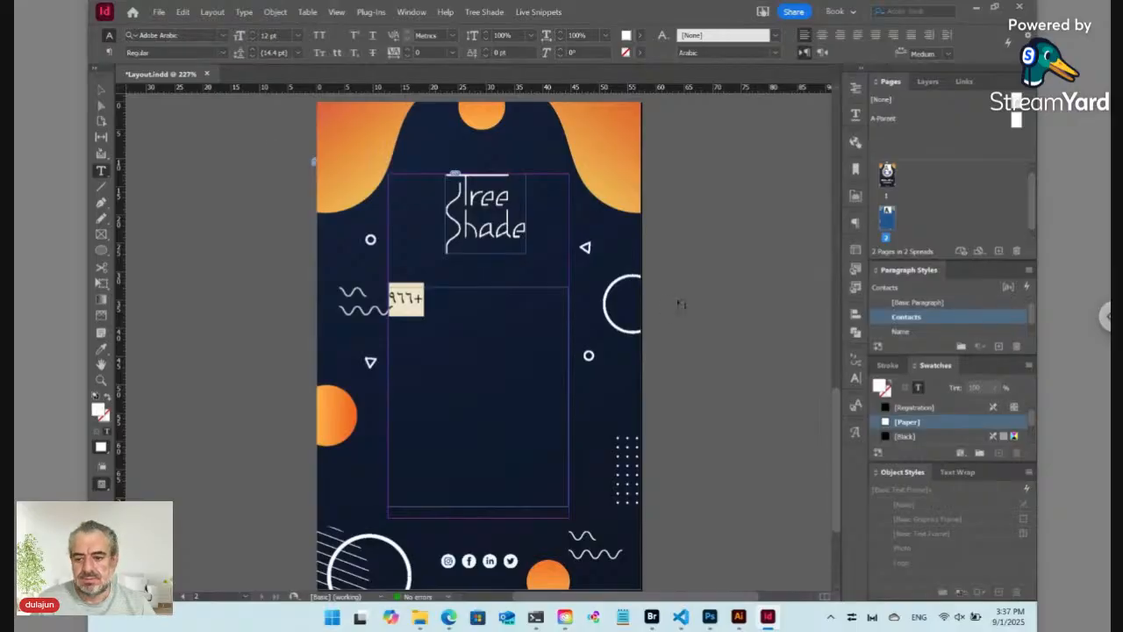
{"action": "left_click", "coordinate": [856, 225]}
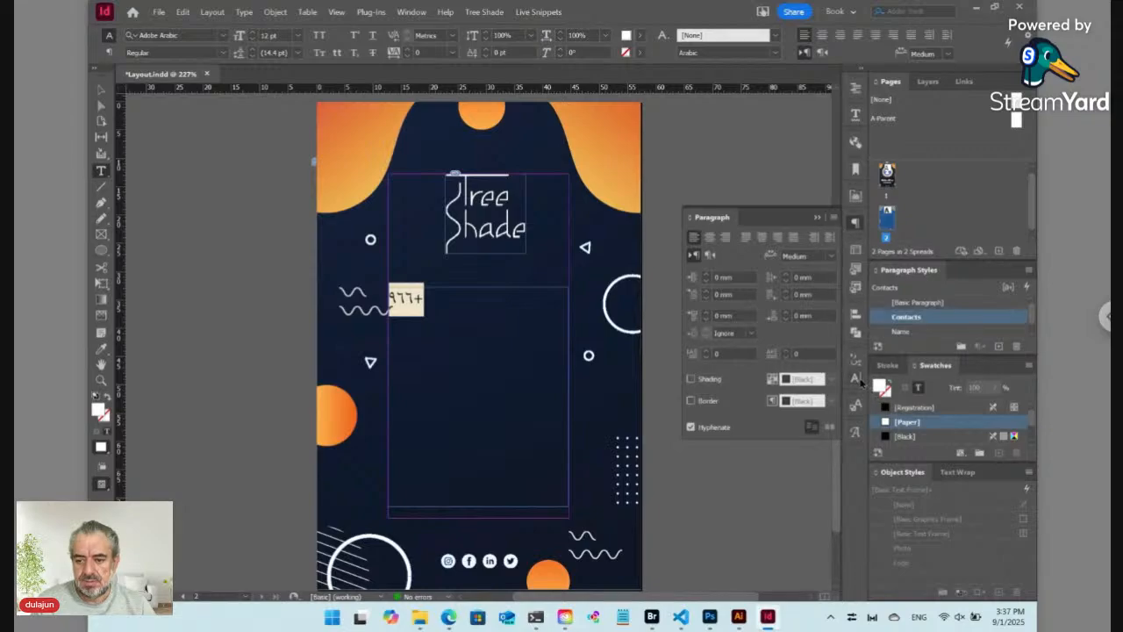
{"action": "left_click", "coordinate": [858, 381]}
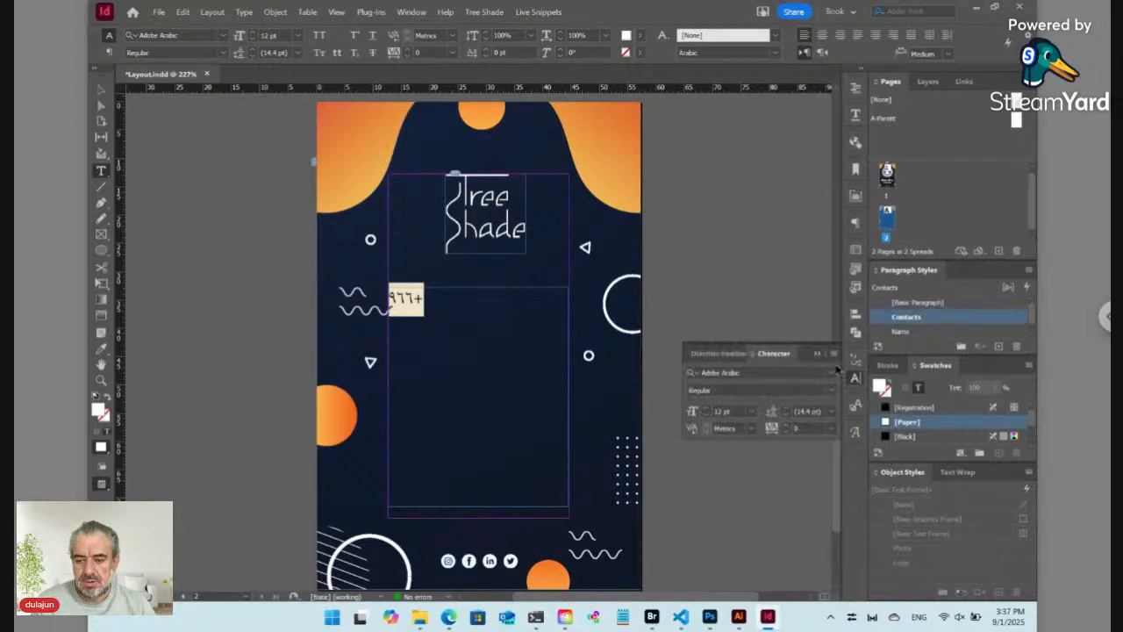
{"action": "left_click", "coordinate": [834, 353]}
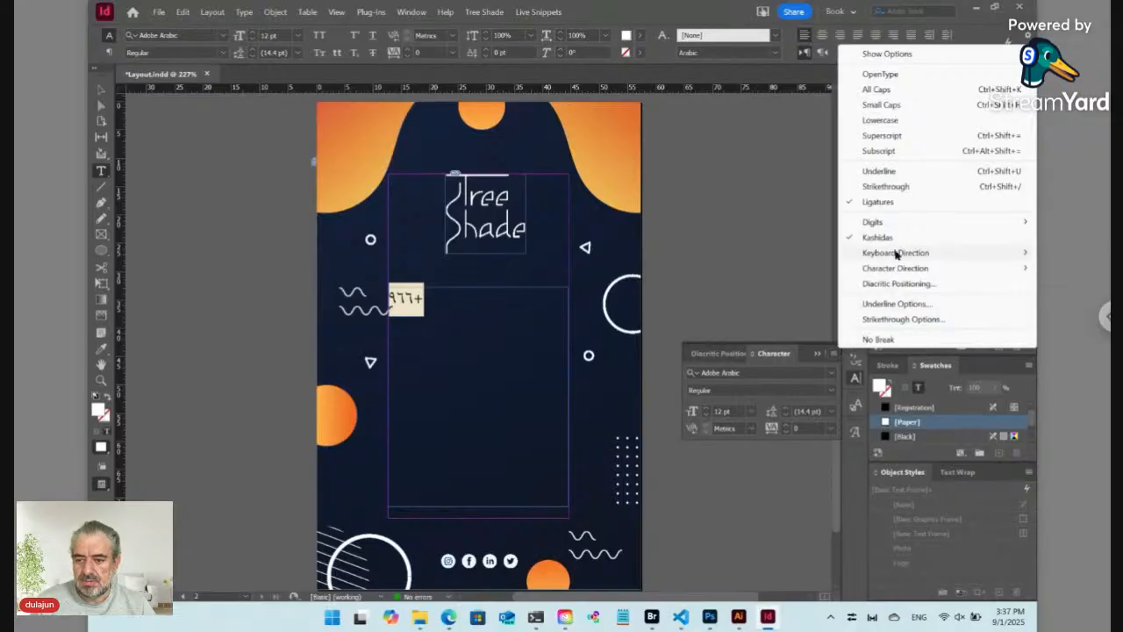
{"action": "mouse_move", "coordinate": [882, 228]}
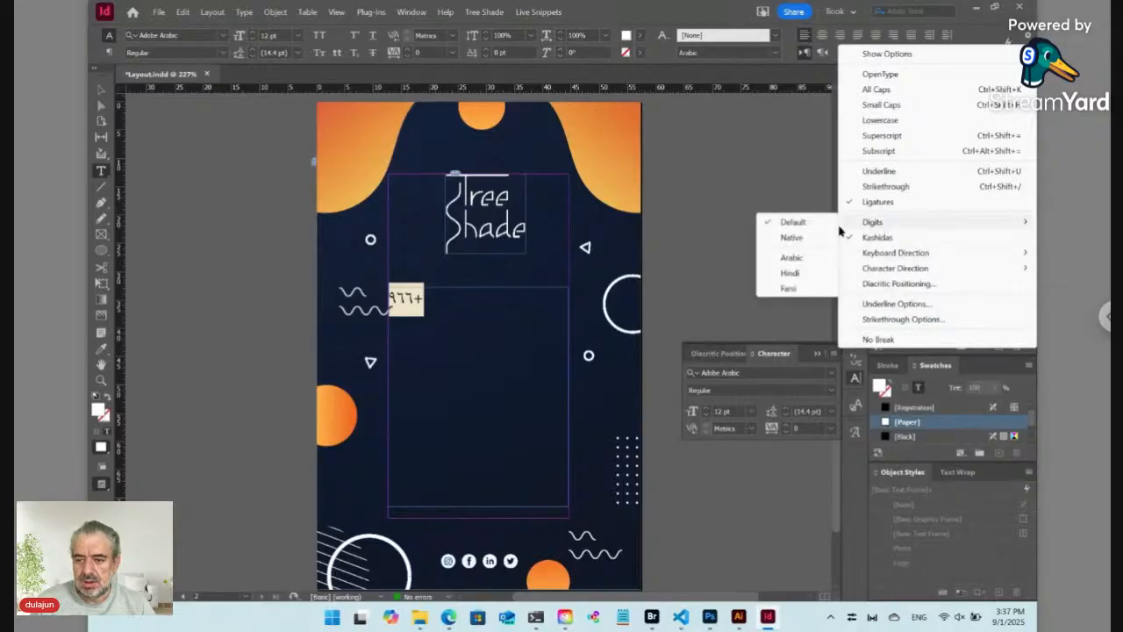
{"action": "left_click", "coordinate": [811, 259]}
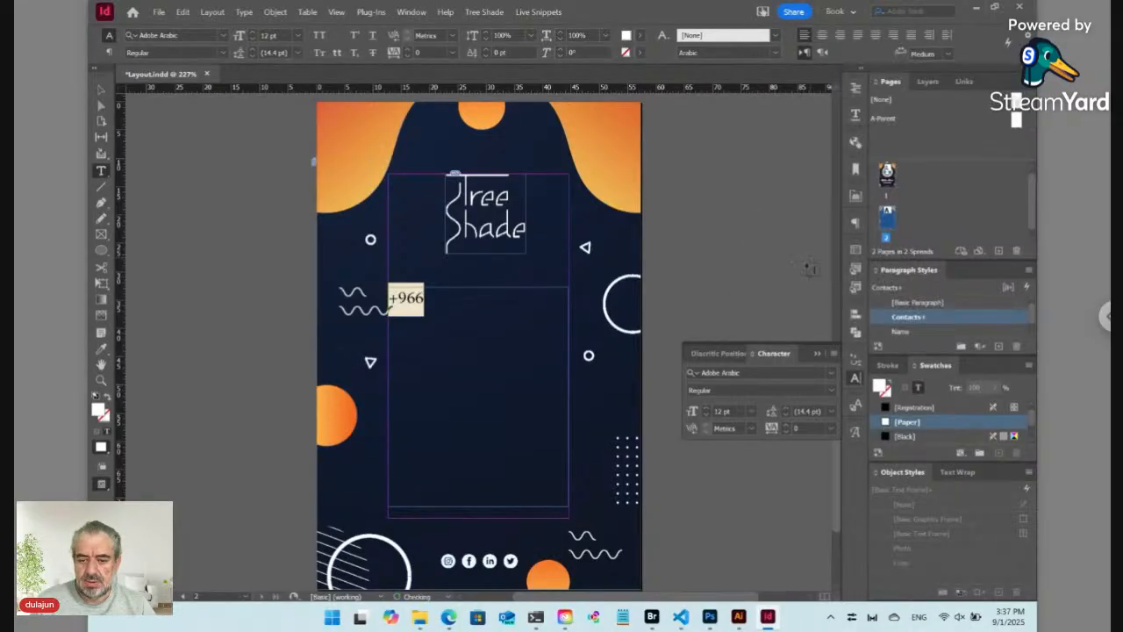
Step: Switch the paragraph to the Adobe Paragraph Composer
{"action": "left_click", "coordinate": [857, 223]}
{"action": "left_click", "coordinate": [835, 219]}
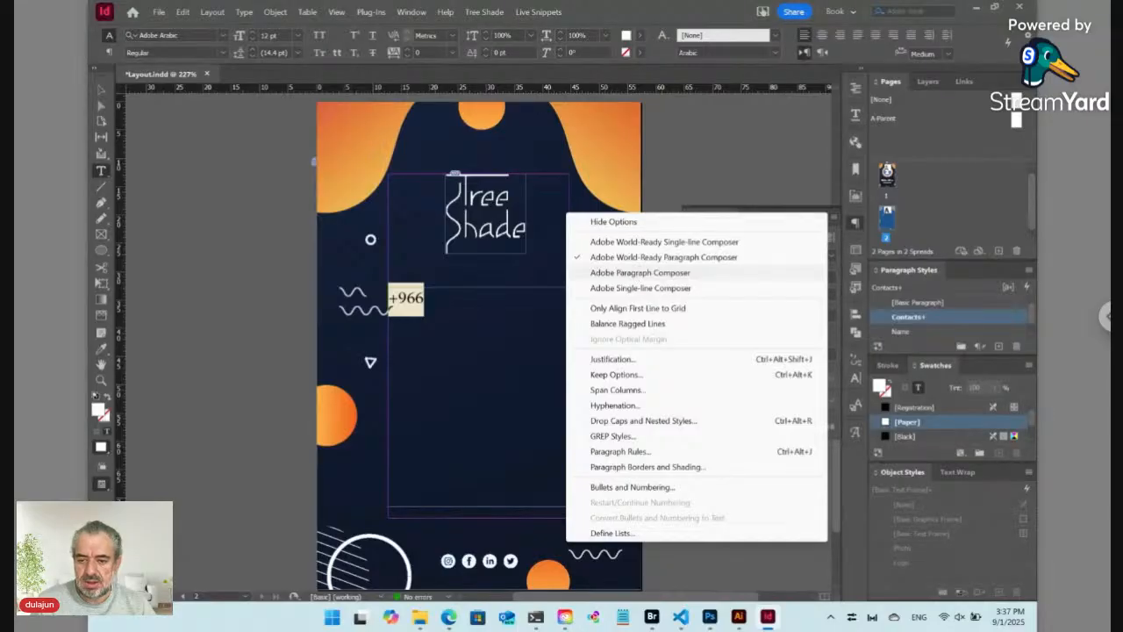
{"action": "left_click", "coordinate": [640, 272]}
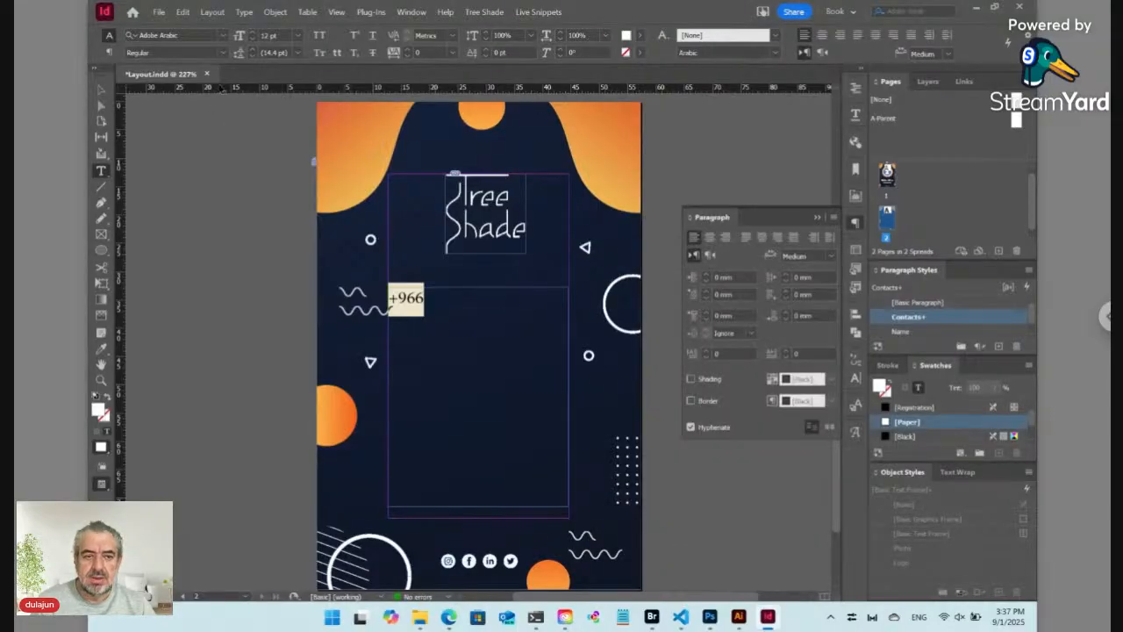
Step: Set the prefix to Myriad Pro Bold, clear Contacts style overrides, and centre the line
{"action": "left_click", "coordinate": [187, 39]}
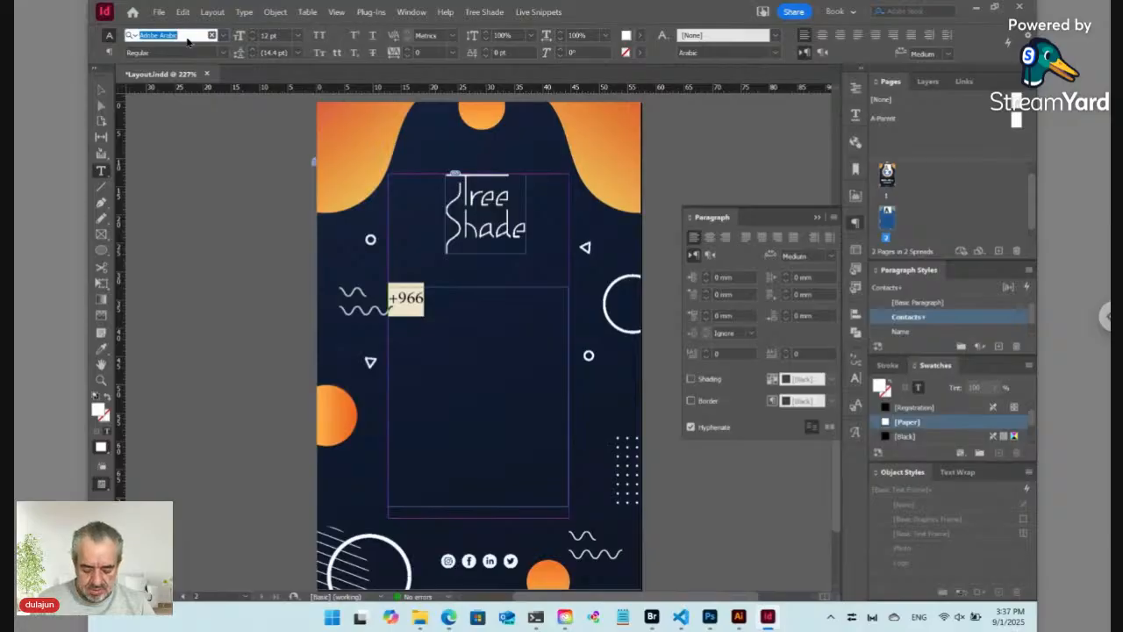
{"action": "type", "text": "myriad"}
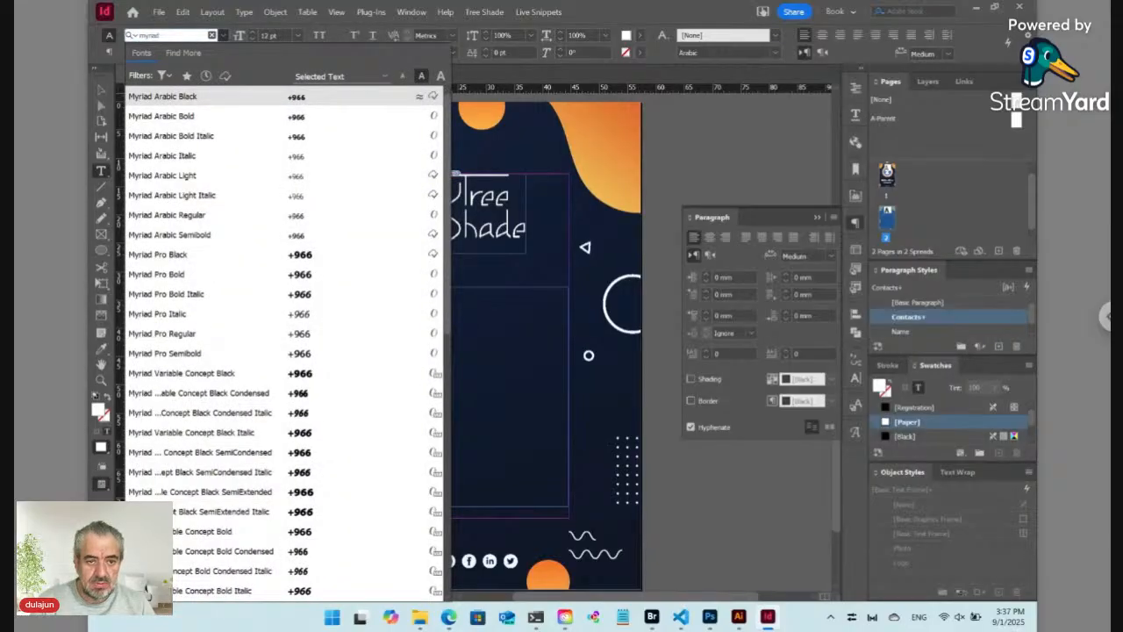
{"action": "type", "text": " pro"}
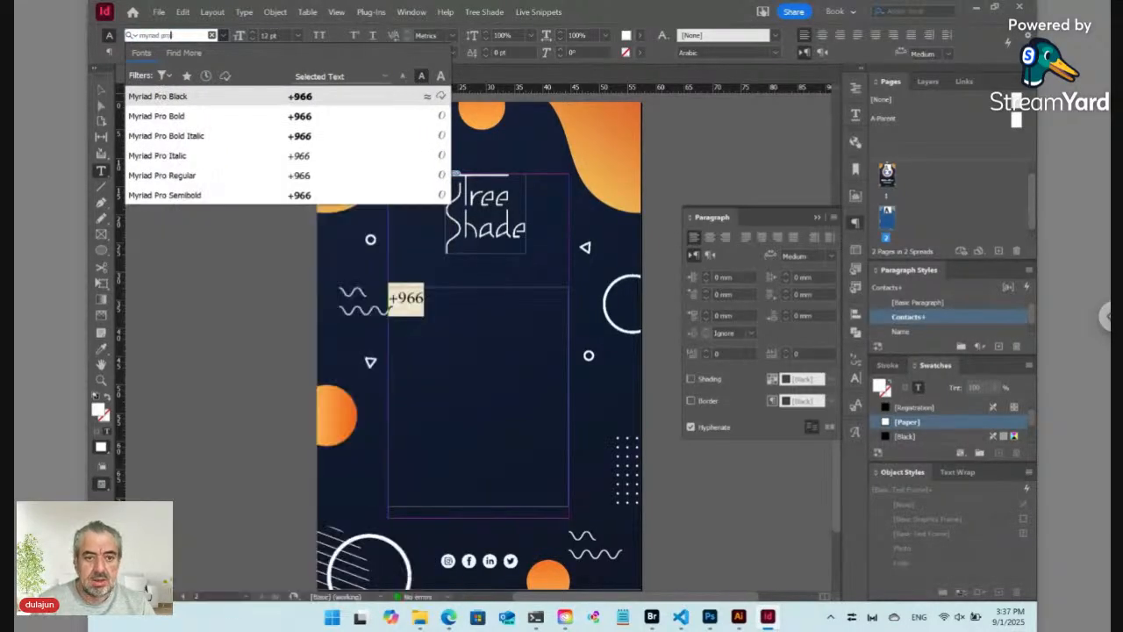
{"action": "key", "text": "Down"}
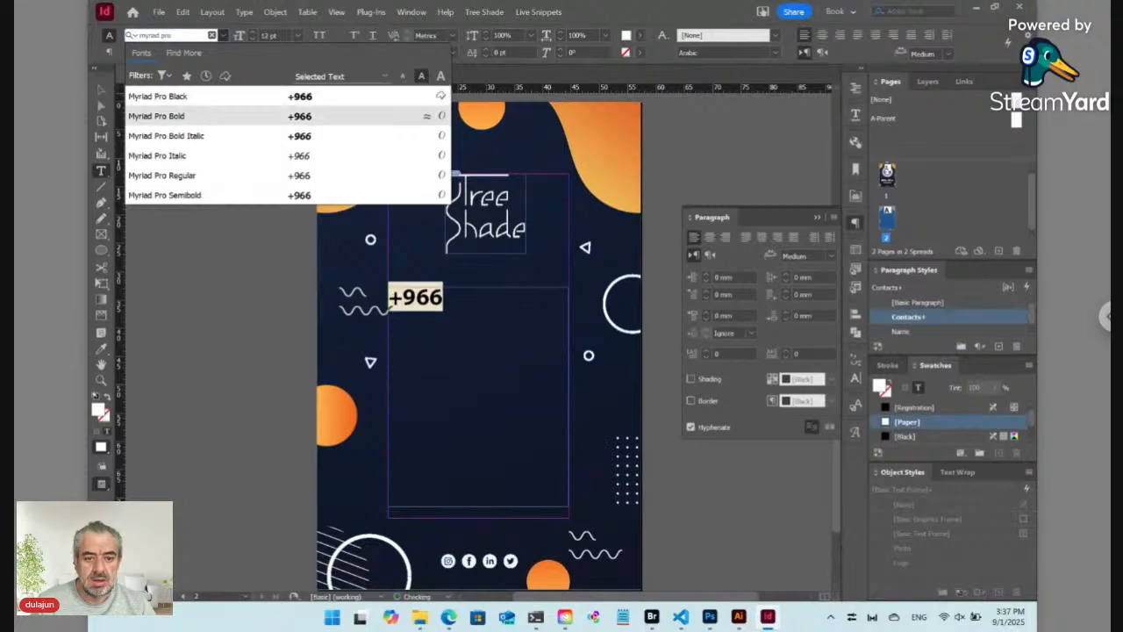
{"action": "key", "text": "Return"}
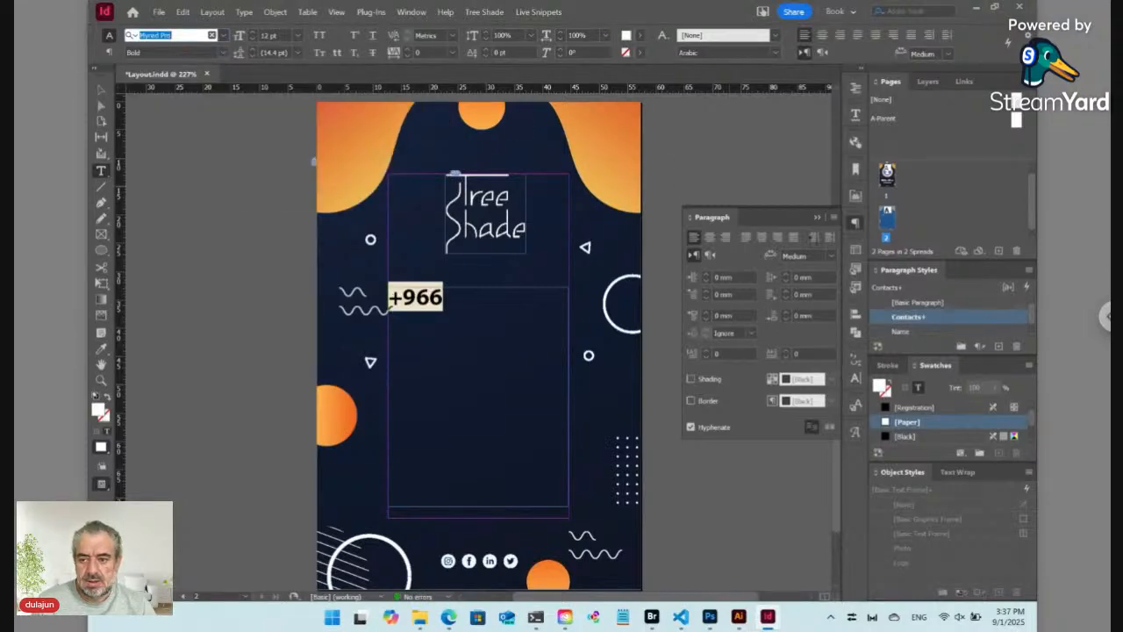
{"action": "left_click", "coordinate": [909, 317], "text": "alt"}
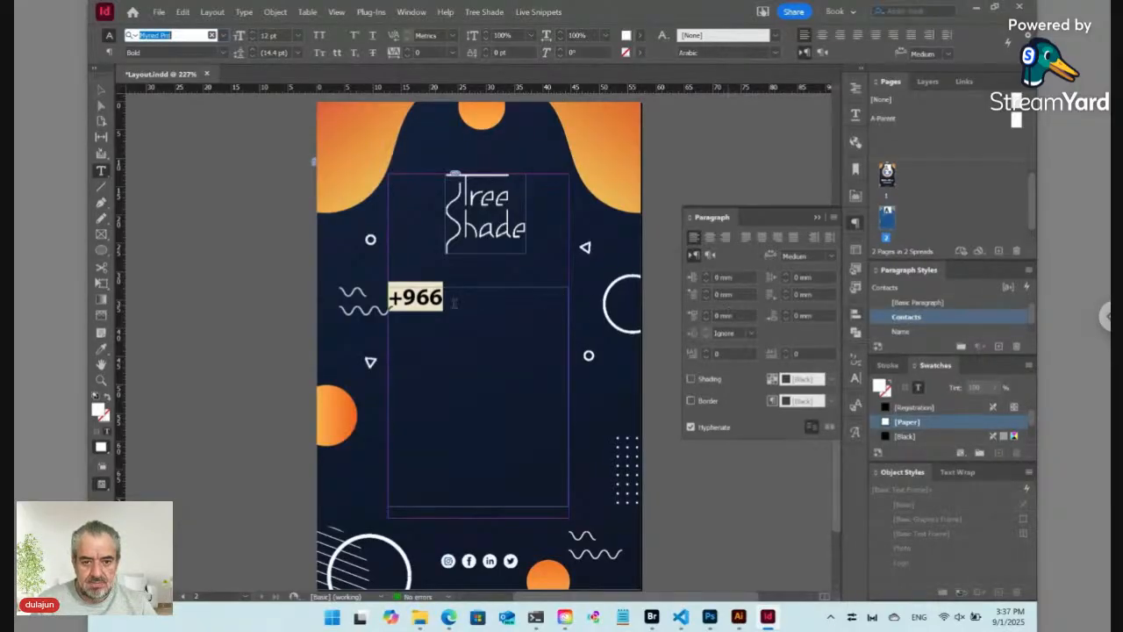
{"action": "left_click", "coordinate": [416, 297]}
{"action": "key", "text": "ctrl+shift+c"}
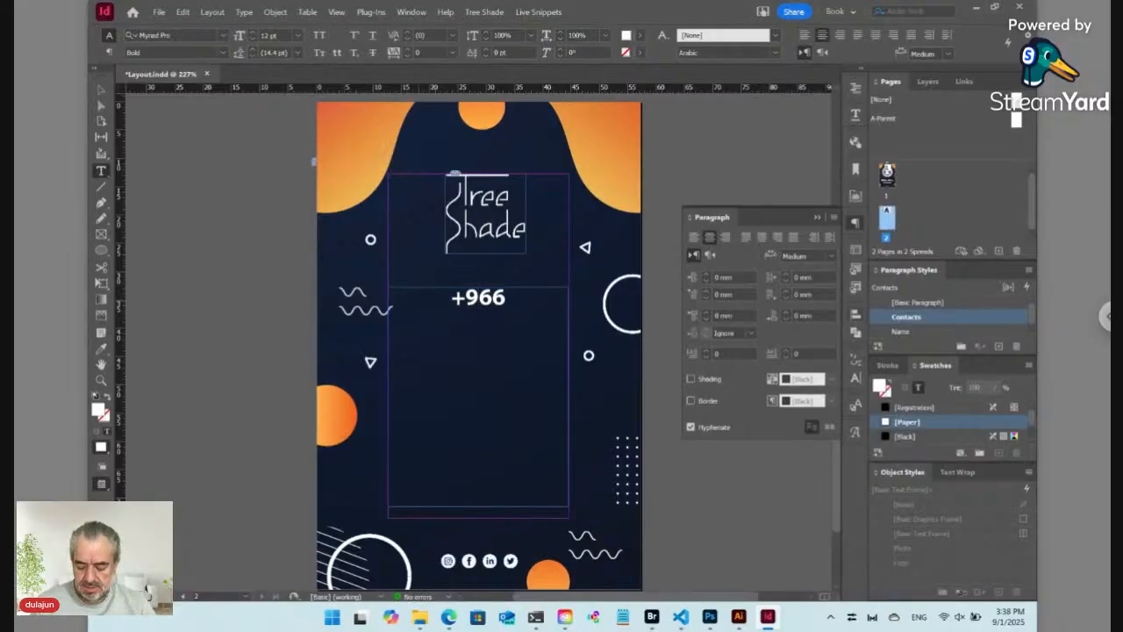
Step: Complete the phone number, add the e-mail address line, and set all contact text to 8 pt
{"action": "key", "text": "End"}
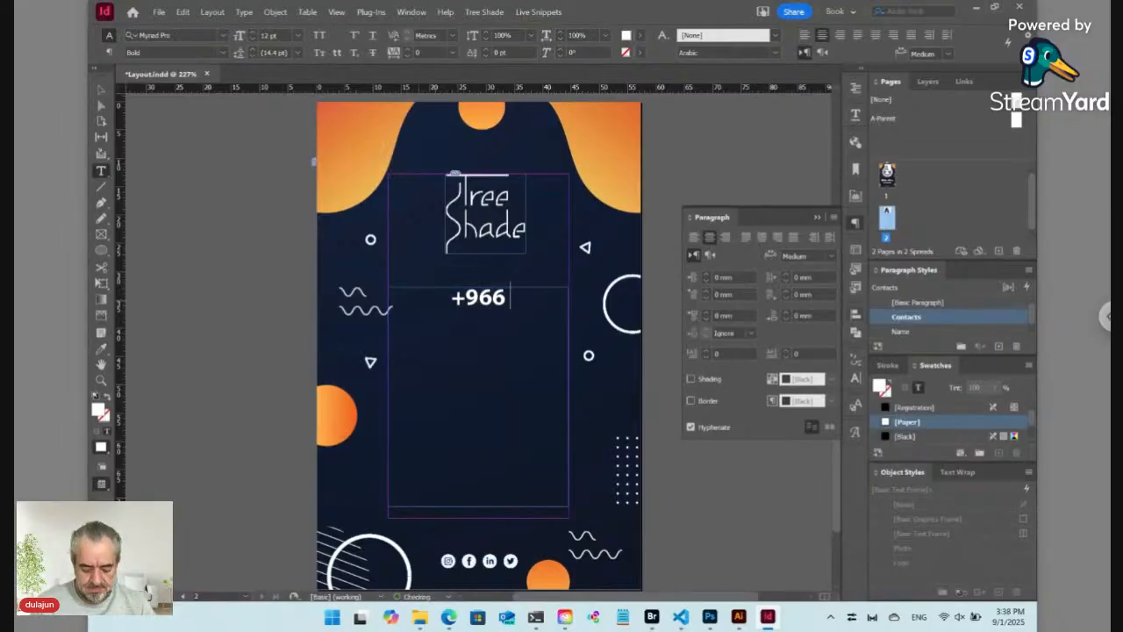
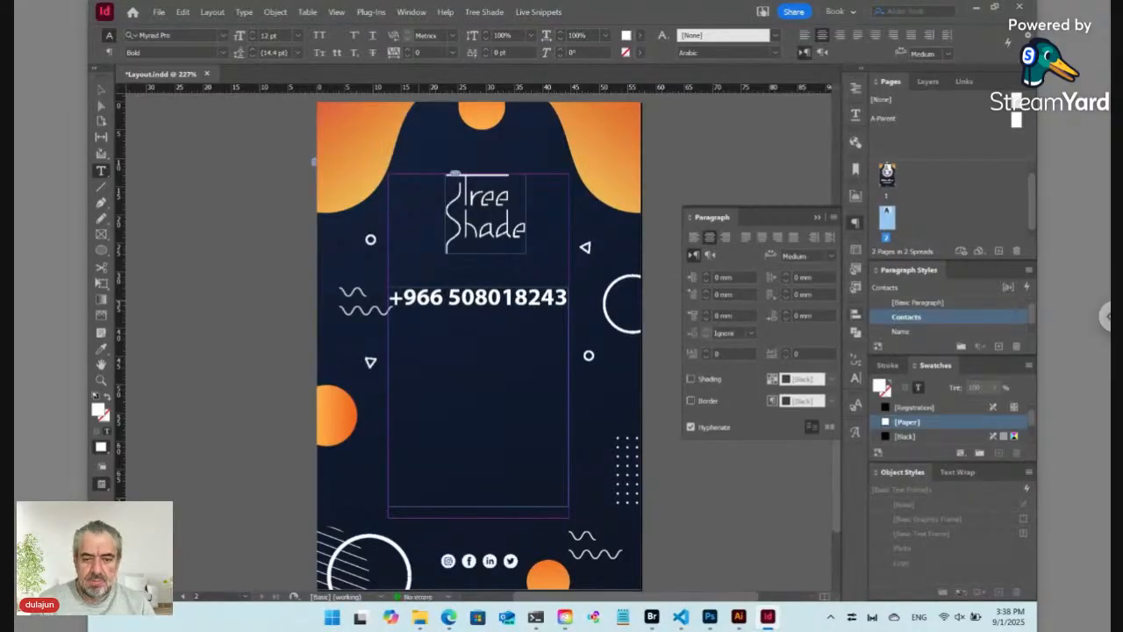
{"action": "key", "text": "Return"}
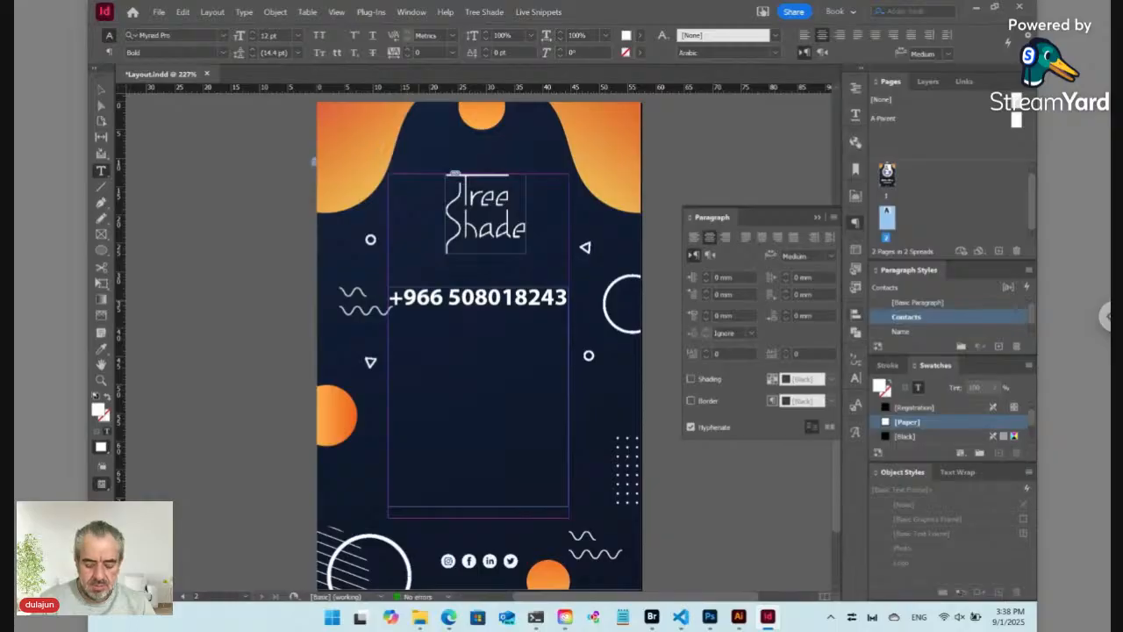
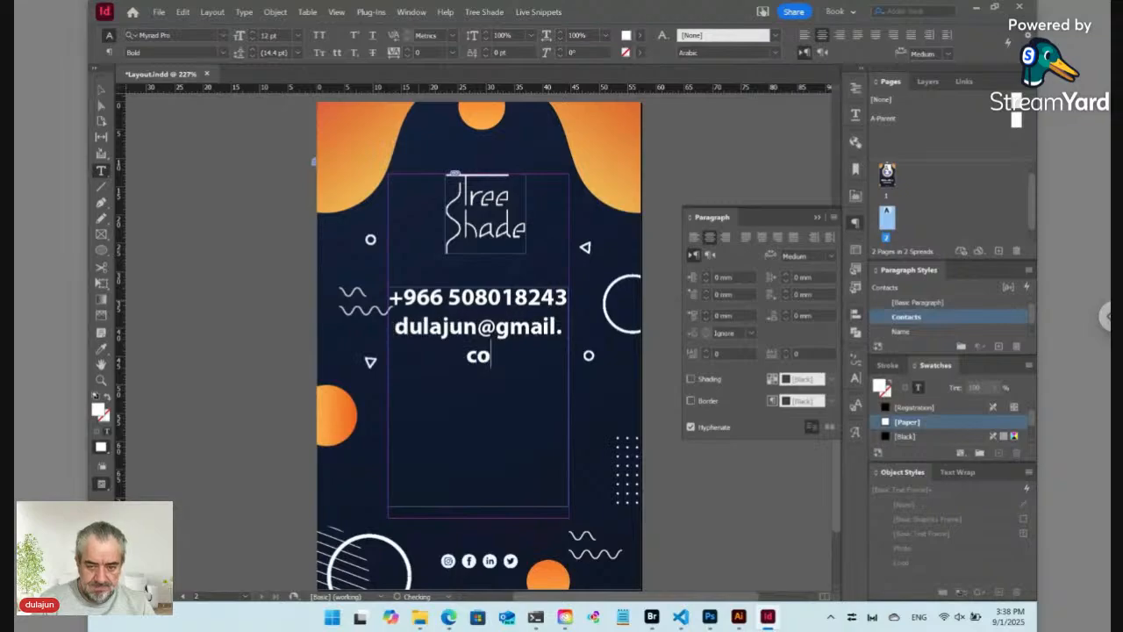
{"action": "key", "text": "ctrl+a"}
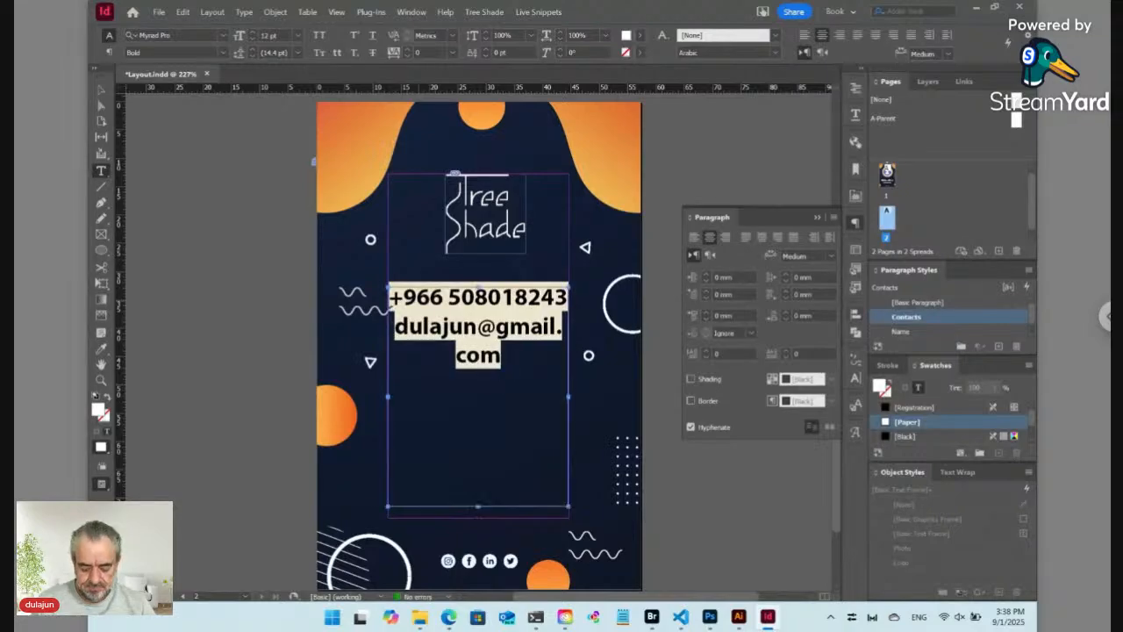
{"action": "key", "text": "ctrl+shift+comma"}
{"action": "key", "text": "ctrl+shift+comma"}
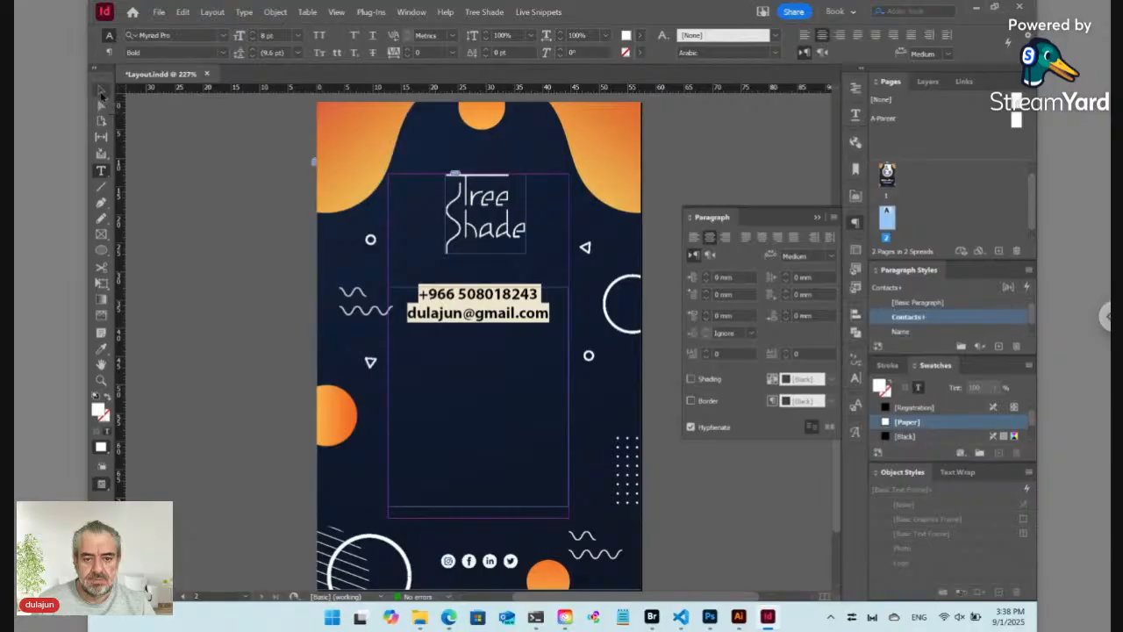
{"action": "key", "text": "Escape"}
Step: Resize the contact frame to fit both lines and move the wavy lines down
{"action": "left_click_drag", "start_coordinate": [478, 508], "coordinate": [471, 343]}
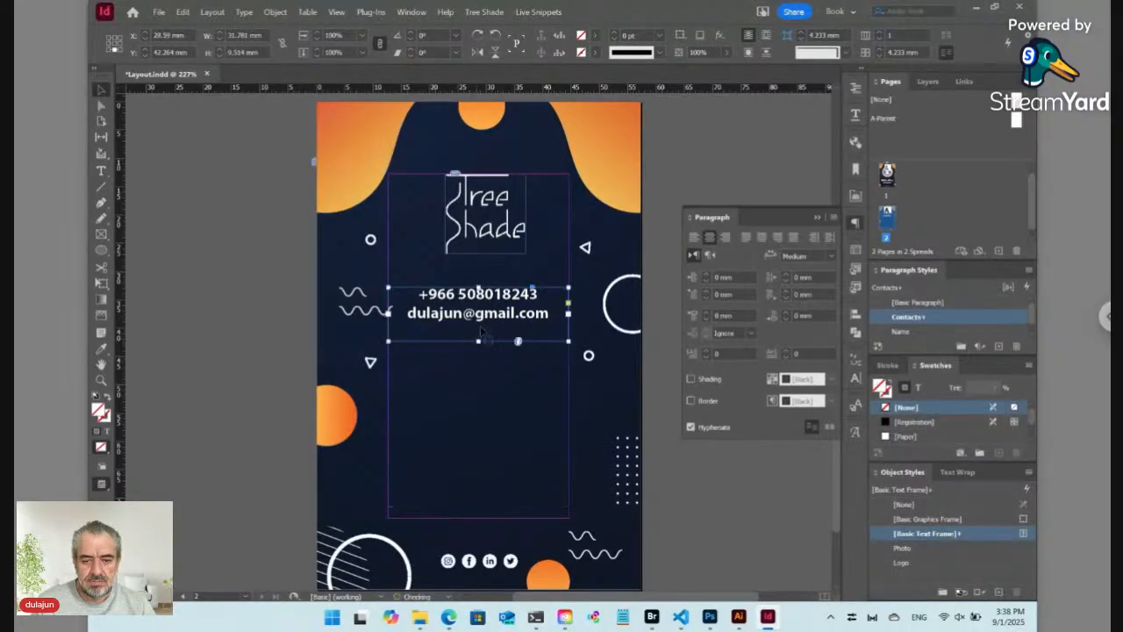
{"action": "mouse_move", "coordinate": [569, 314]}
{"action": "left_mouse_down"}
{"action": "mouse_move", "coordinate": [633, 317]}
{"action": "mouse_move", "coordinate": [585, 316]}
{"action": "left_mouse_up"}
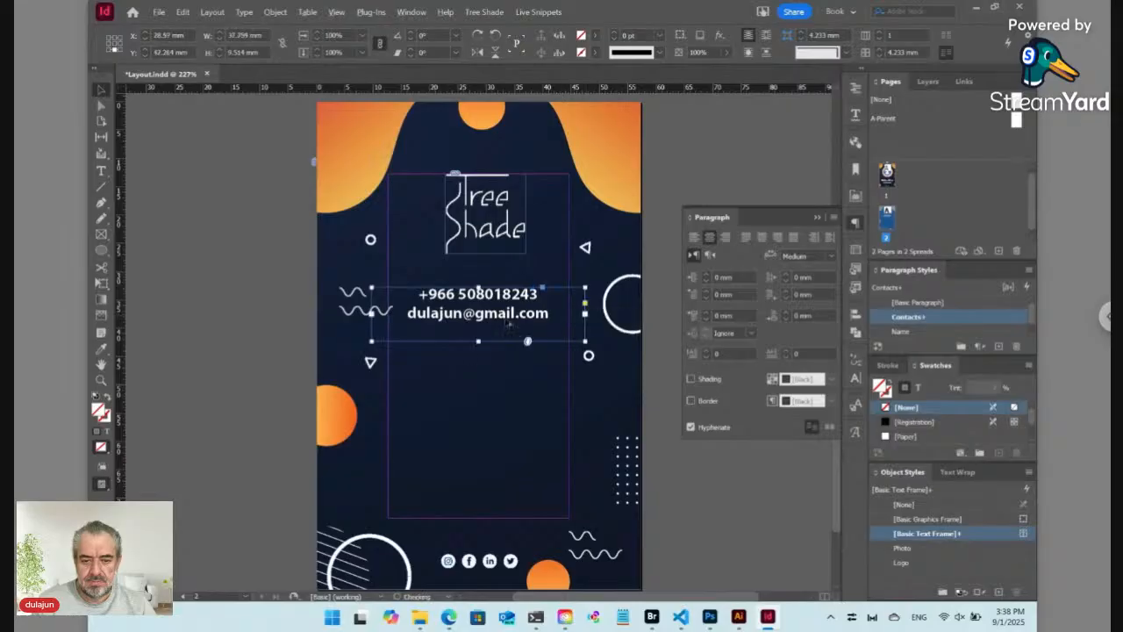
{"action": "left_click", "coordinate": [362, 313]}
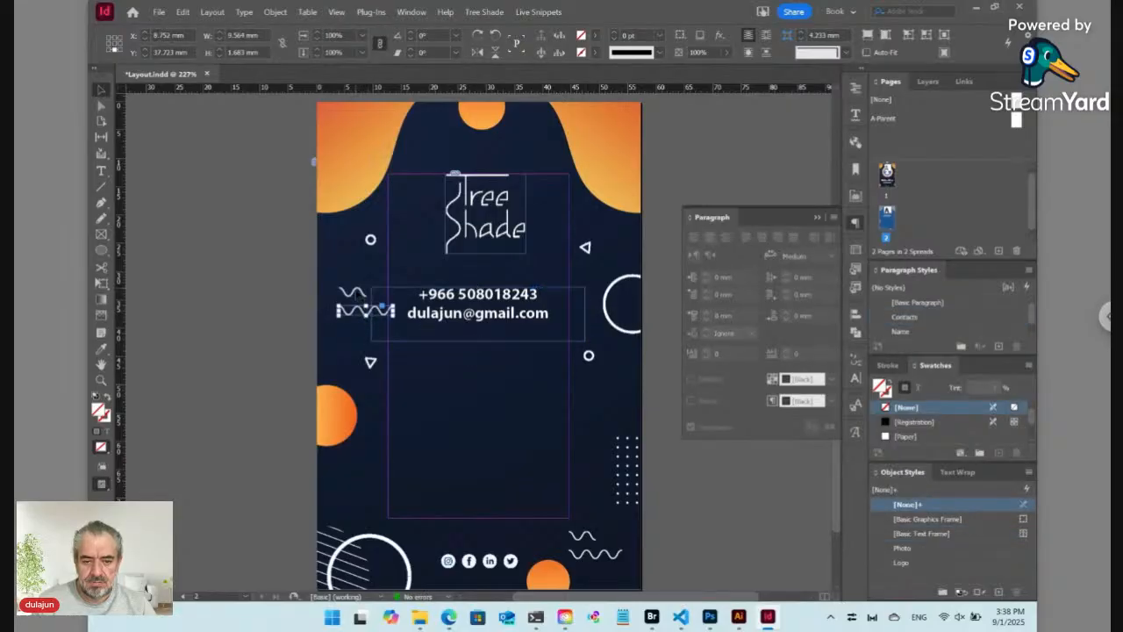
{"action": "left_click", "coordinate": [355, 292], "text": "shift"}
{"action": "mouse_move", "coordinate": [354, 295]}
{"action": "left_mouse_down"}
{"action": "mouse_move", "coordinate": [377, 472]}
{"action": "mouse_move", "coordinate": [394, 496]}
{"action": "left_mouse_up"}
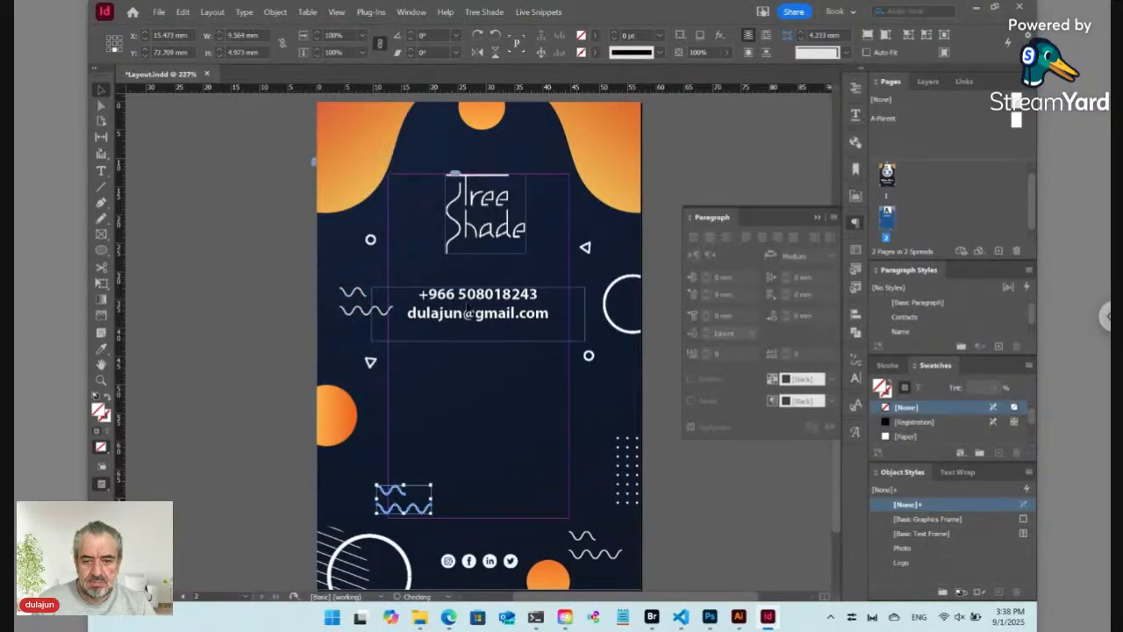
{"action": "left_click", "coordinate": [479, 290]}
{"action": "left_click", "coordinate": [351, 320]}
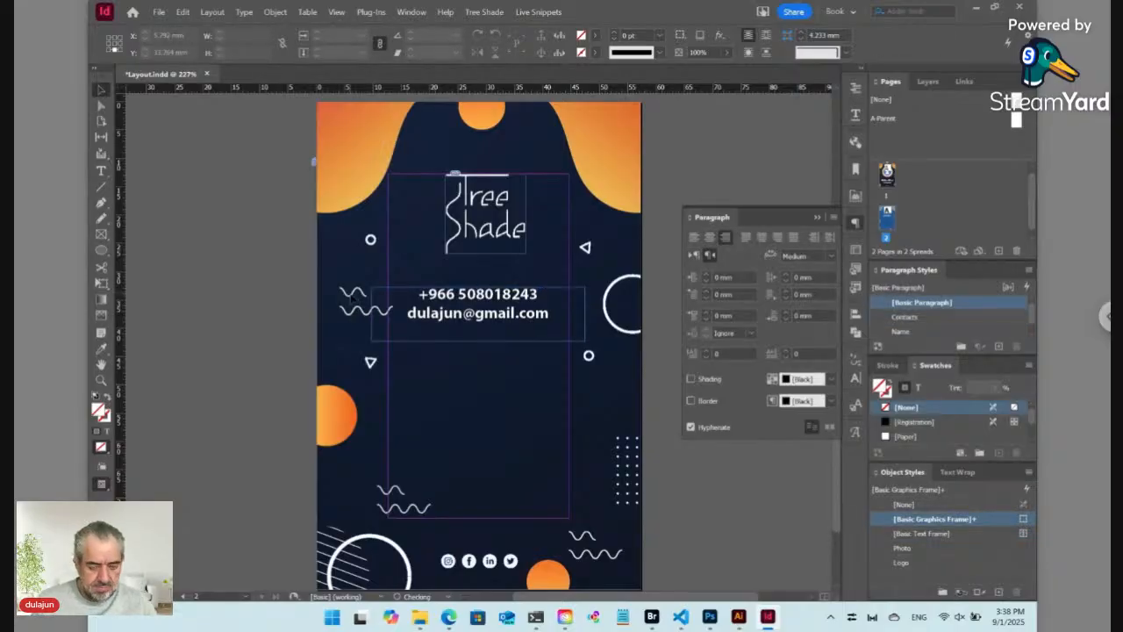
Step: Direct-select the wave graphic beside the contact lines, zooming out to see it
{"action": "key", "text": "a"}
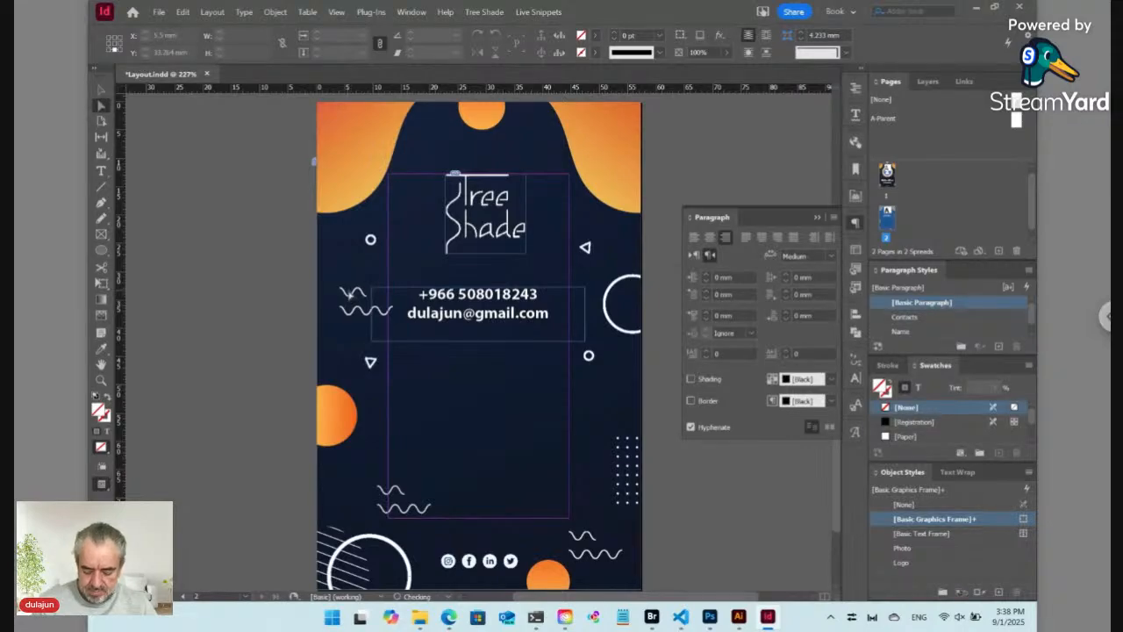
{"action": "left_click", "coordinate": [350, 294]}
{"action": "left_click", "coordinate": [347, 290]}
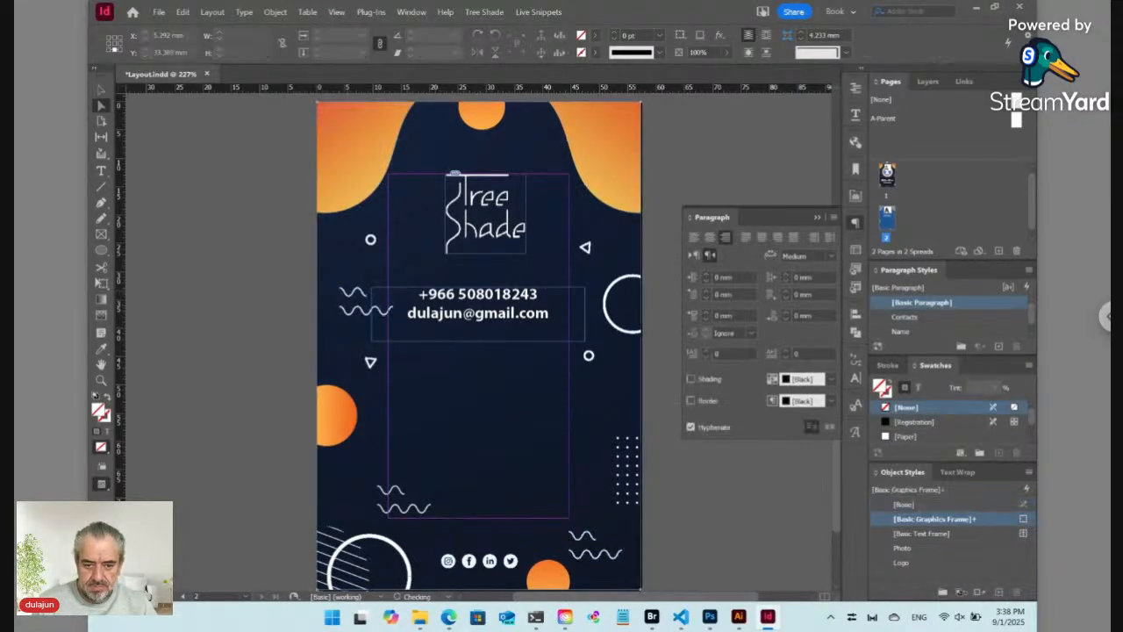
{"action": "left_click", "coordinate": [351, 292]}
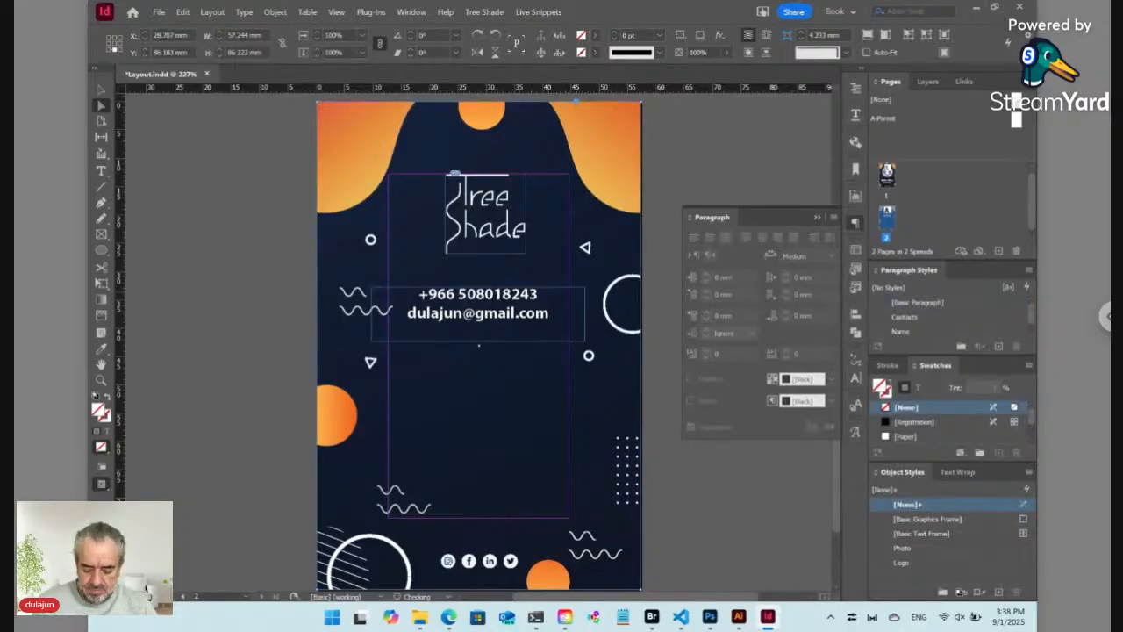
{"action": "scroll", "coordinate": [479, 345], "scroll_direction": "up", "scroll_amount": 3}
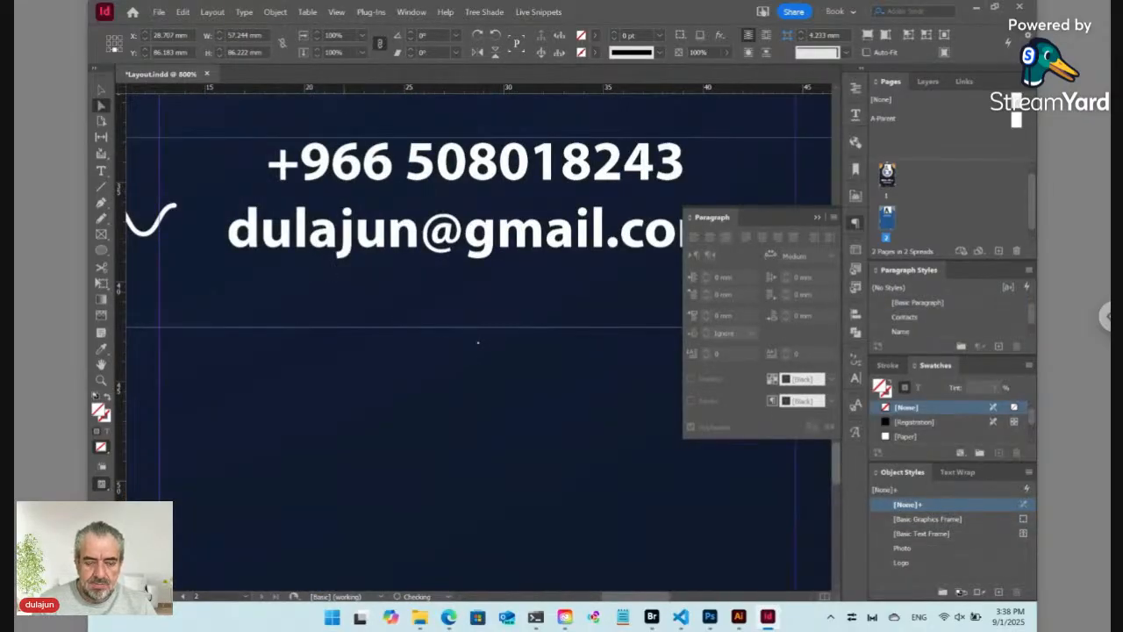
{"action": "left_click_drag", "start_coordinate": [268, 262], "coordinate": [578, 354]}
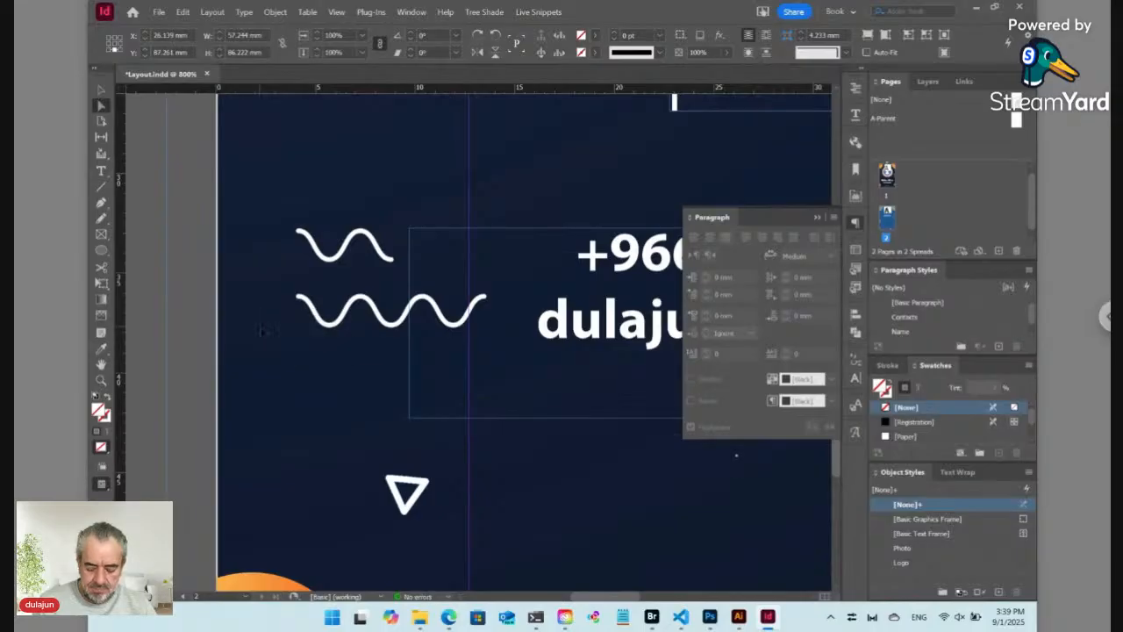
{"action": "key", "text": "ctrl+minus"}
{"action": "key", "text": "ctrl+minus"}
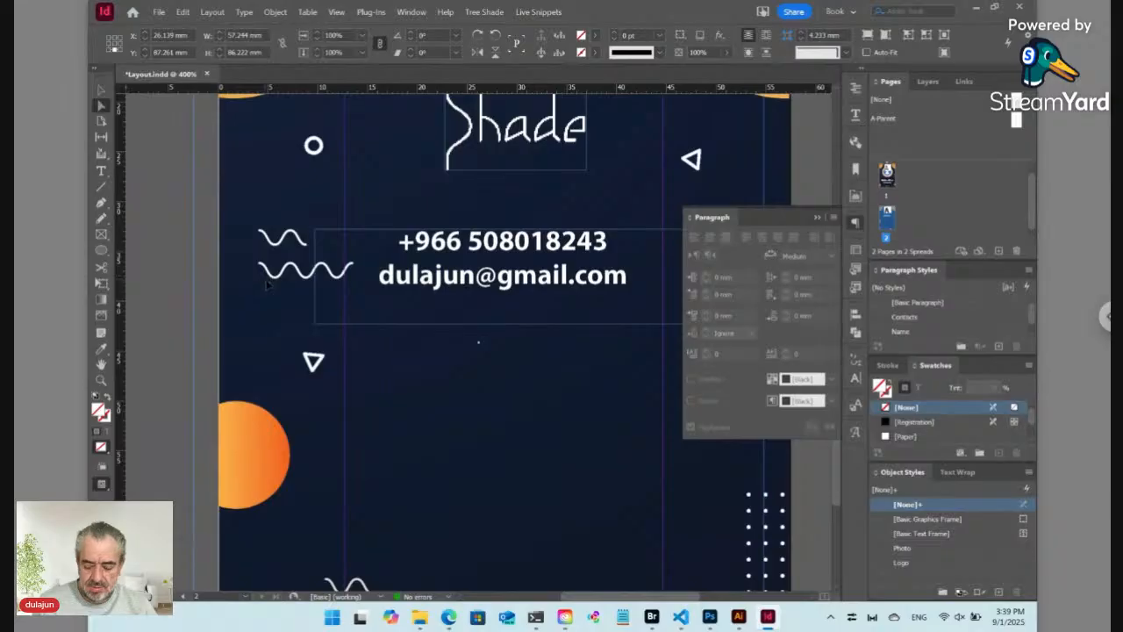
Step: Delete both wave graphics, restoring the background deleted by mistake, and fit the page
{"action": "left_click", "coordinate": [272, 282]}
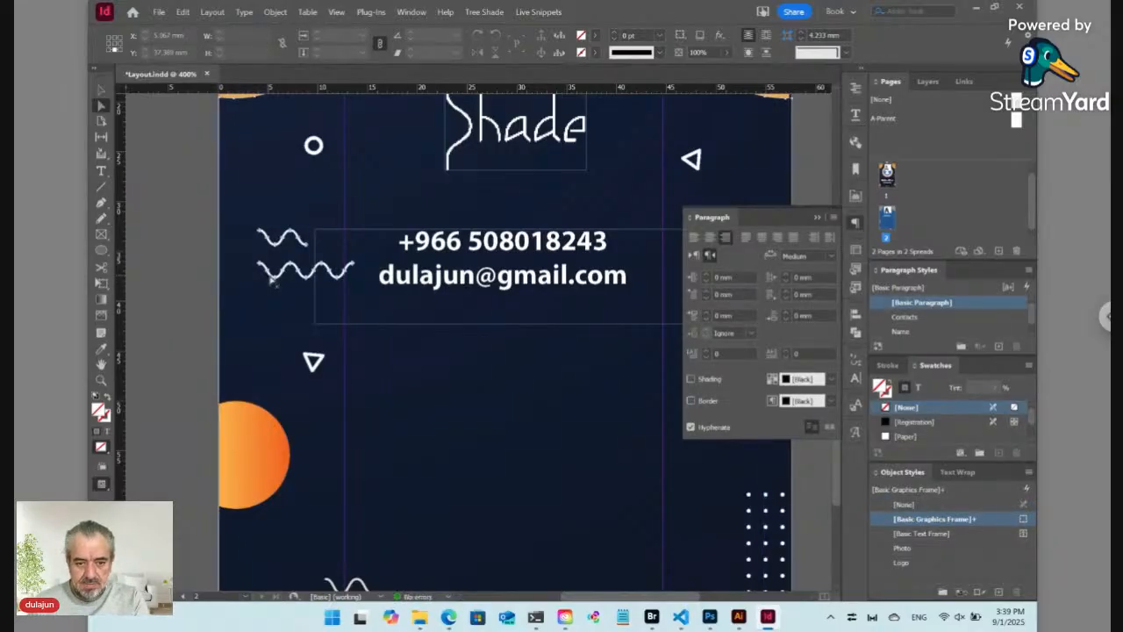
{"action": "left_click", "coordinate": [272, 281]}
{"action": "key", "text": "Delete"}
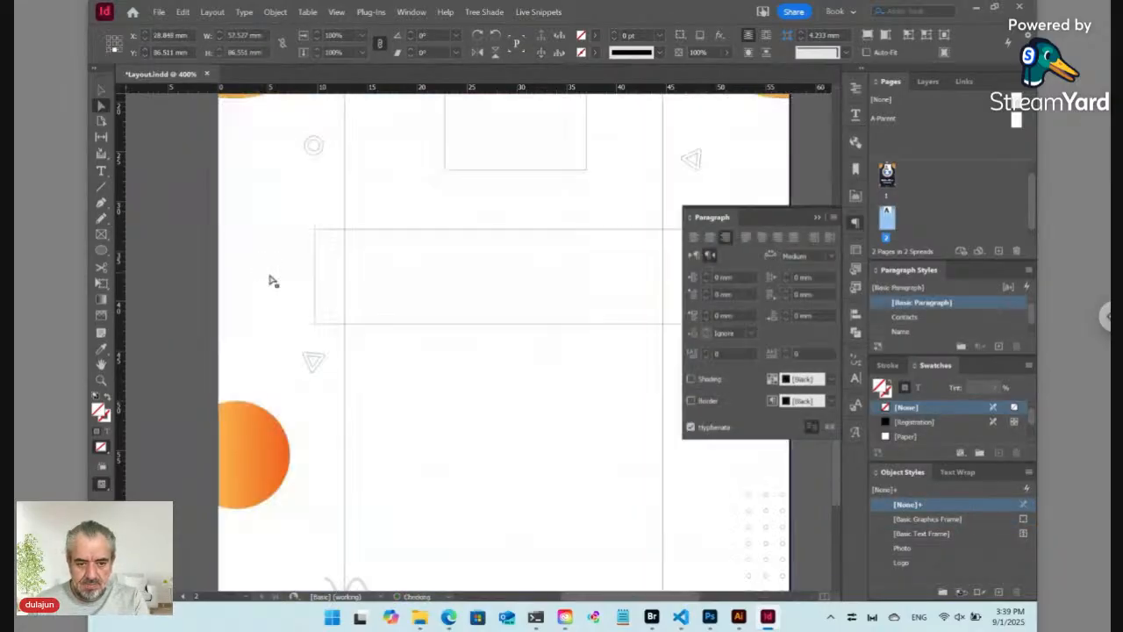
{"action": "key", "text": "ctrl+z"}
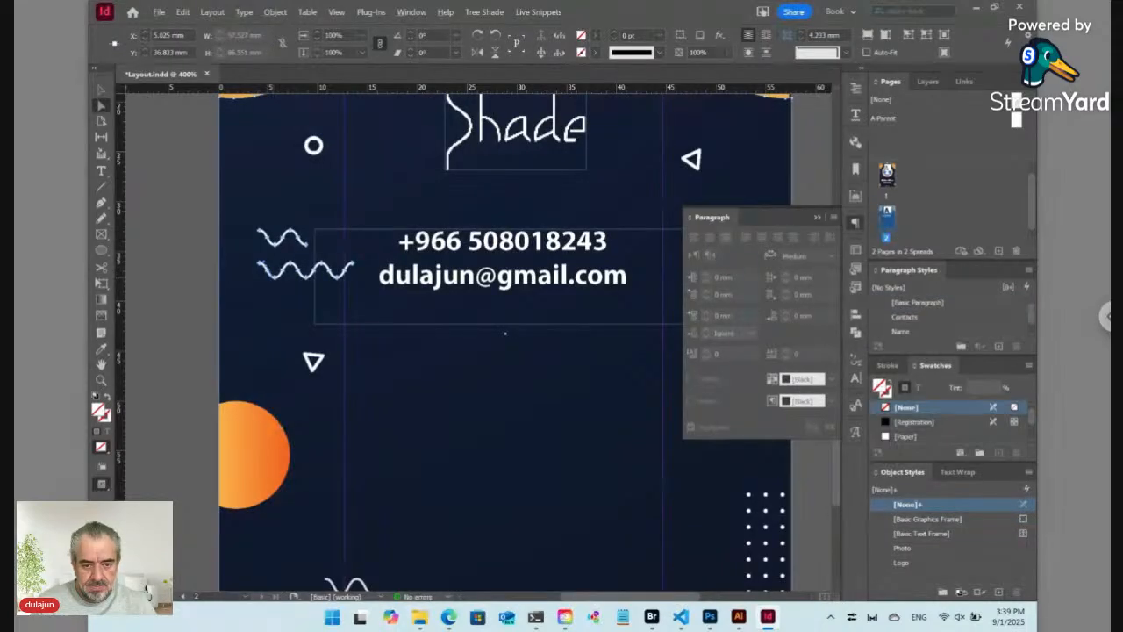
{"action": "key", "text": "Delete"}
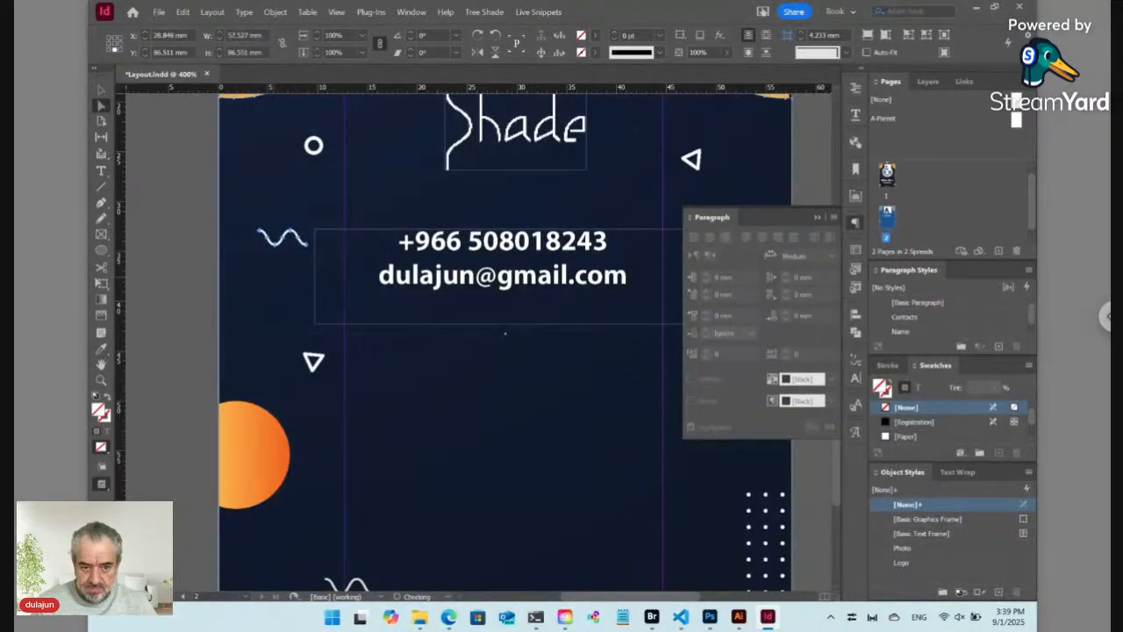
{"action": "left_click", "coordinate": [278, 251]}
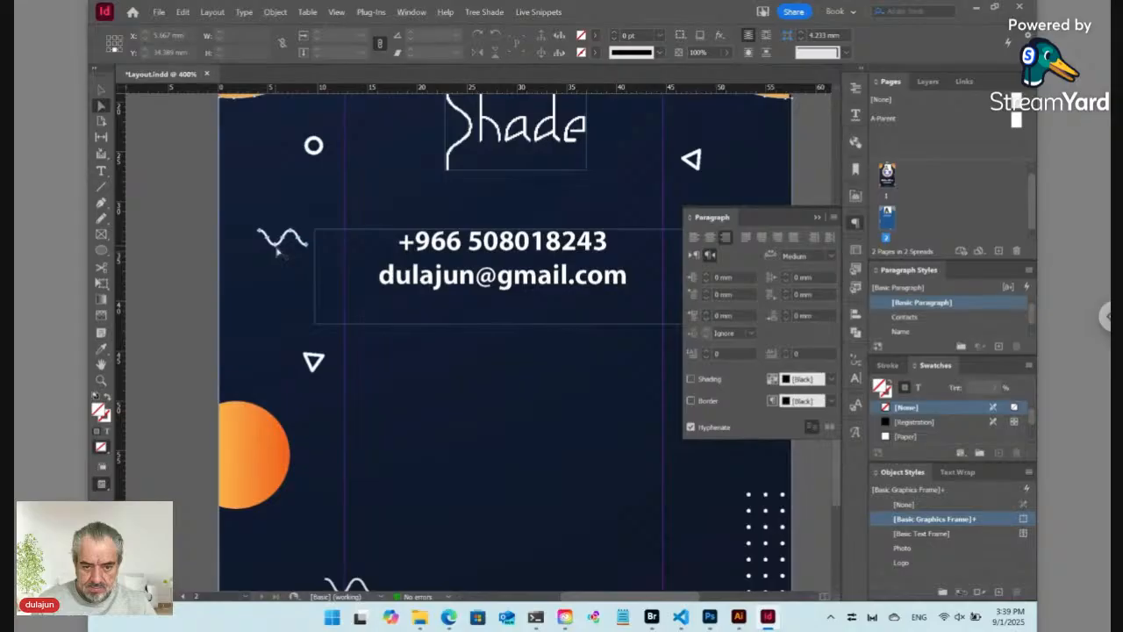
{"action": "left_click", "coordinate": [277, 251]}
{"action": "key", "text": "Delete"}
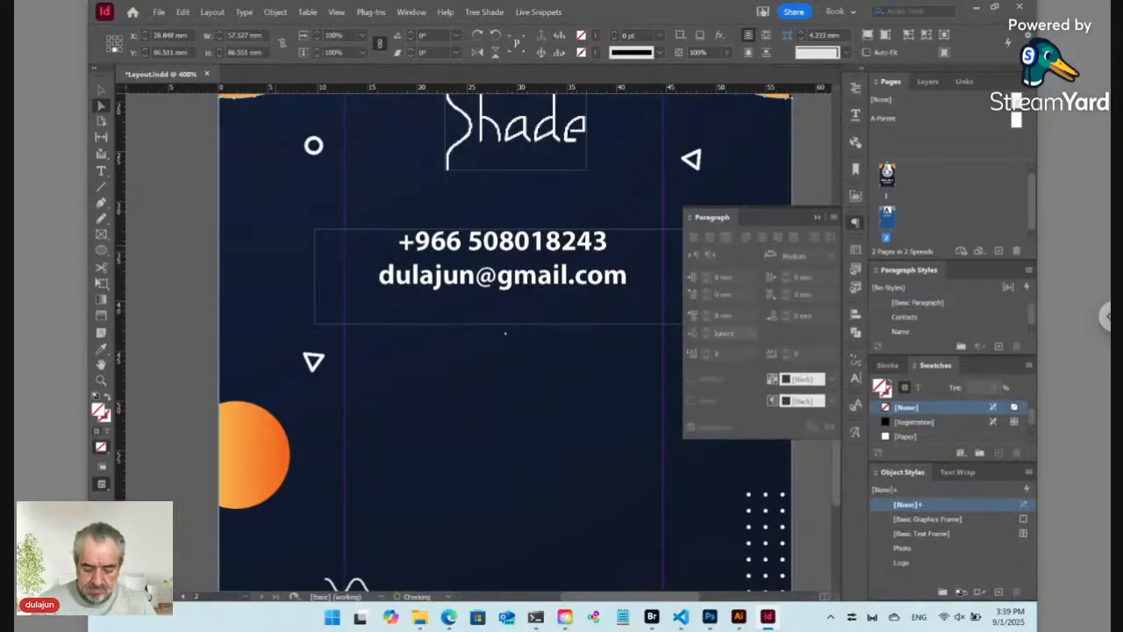
{"action": "key", "text": "ctrl+0"}
{"action": "left_click", "coordinate": [272, 251]}
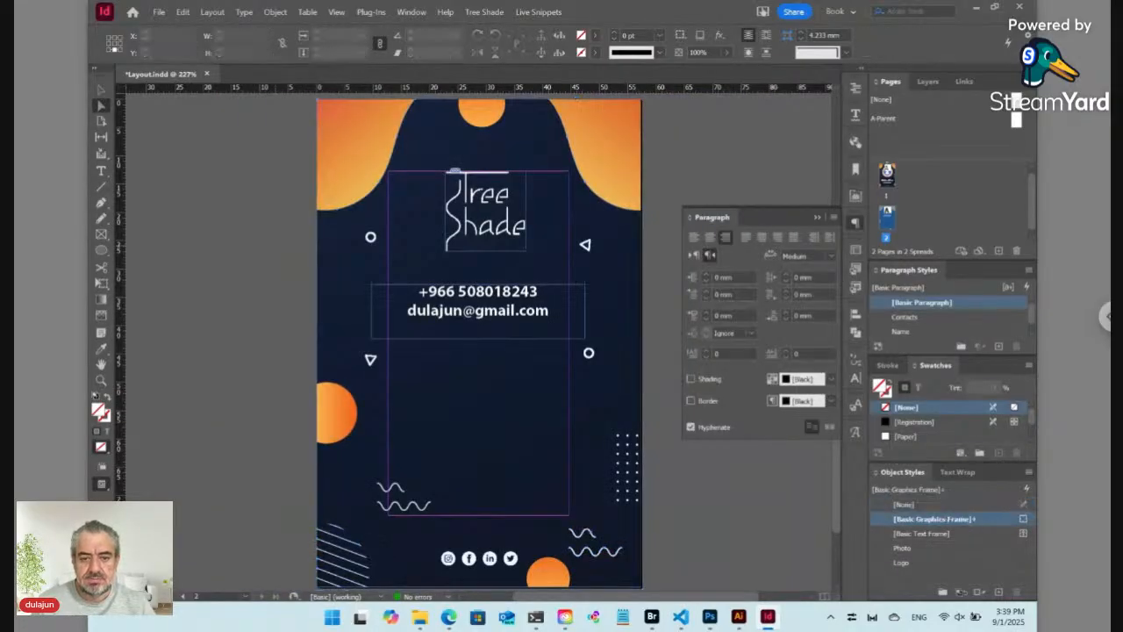
Step: Enlarge all phone and email text to 10 pt and redefine the Contacts paragraph style to match
{"action": "left_click", "coordinate": [511, 312]}
{"action": "double_click", "coordinate": [511, 312]}
{"action": "key", "text": "ctrl+a"}
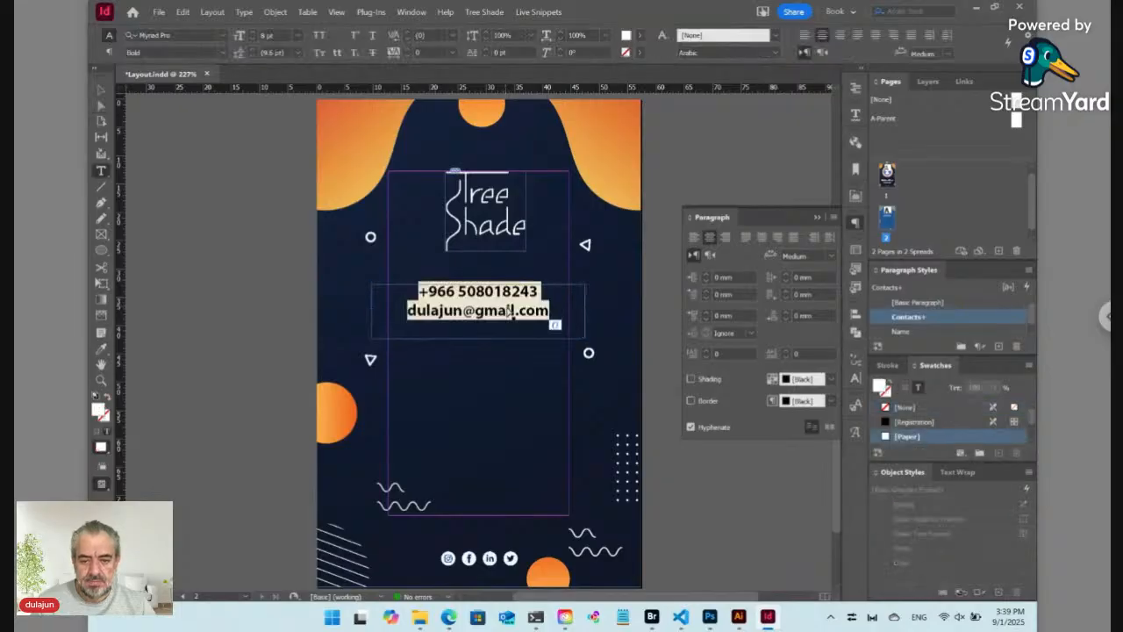
{"action": "key", "text": "ctrl+shift+period"}
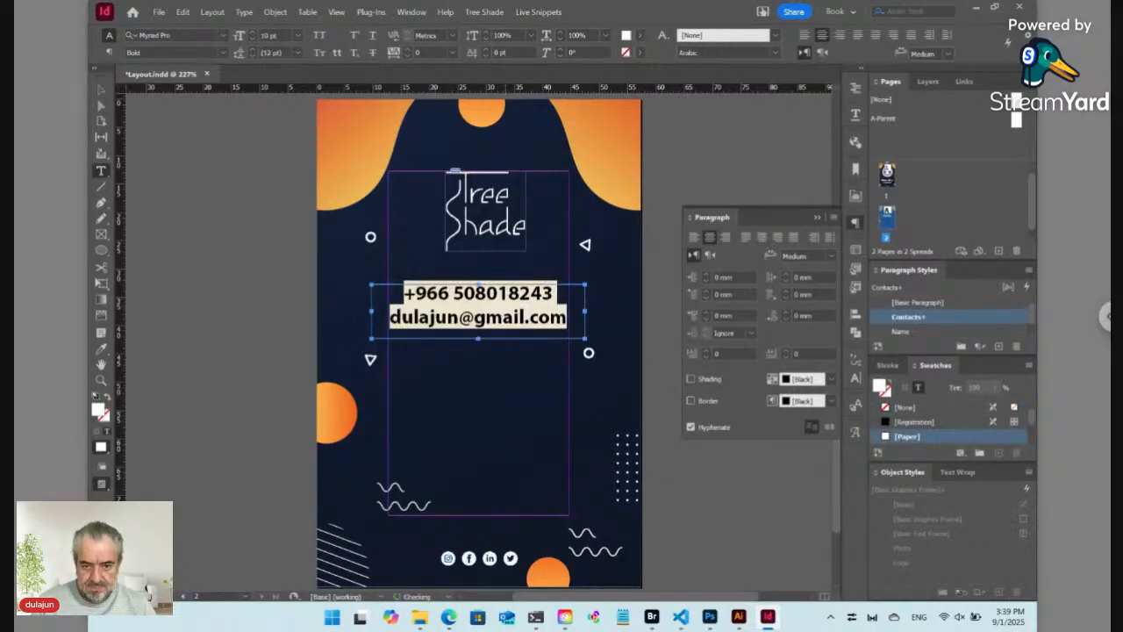
{"action": "key", "text": "ctrl+alt+shift+r"}
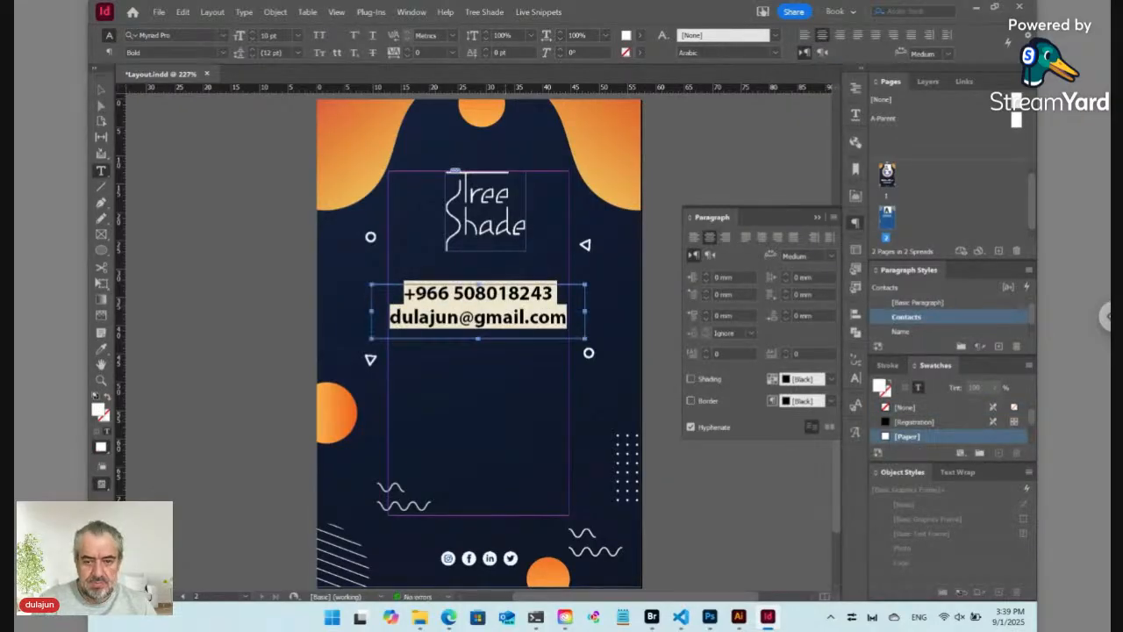
{"action": "key", "text": "ctrl+shift+a"}
{"action": "key", "text": "ctrl+shift+a"}
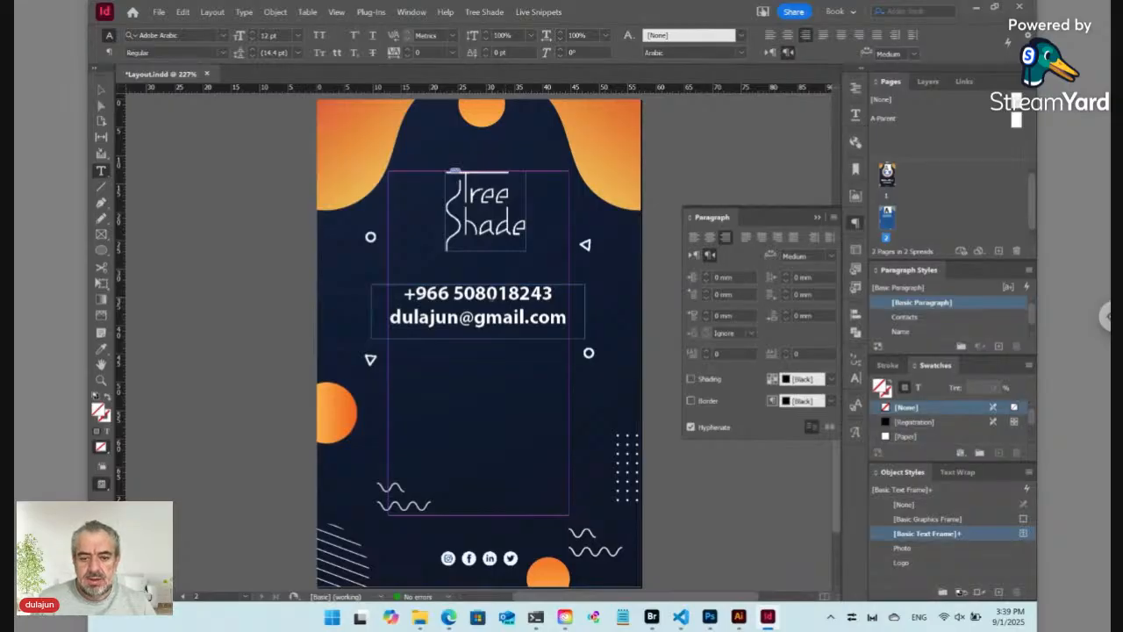
Step: Select the phone number line, collapse the paragraph settings, and show the badge front page
{"action": "left_click", "coordinate": [491, 294]}
{"action": "key", "text": "Home"}
{"action": "key", "text": "shift+End"}
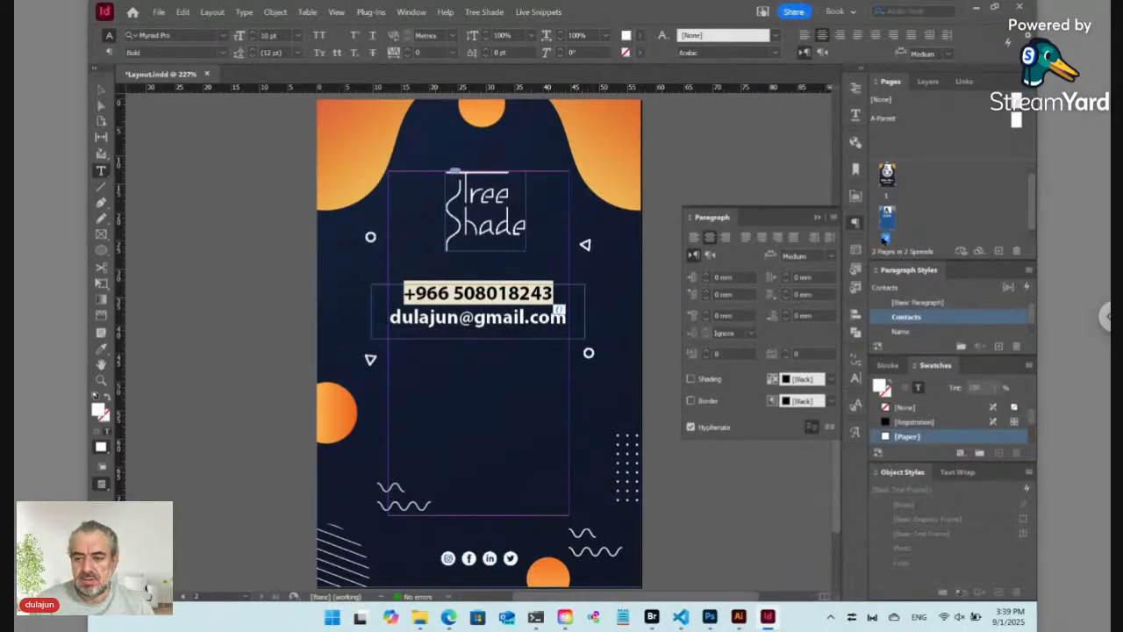
{"action": "left_click", "coordinate": [856, 223]}
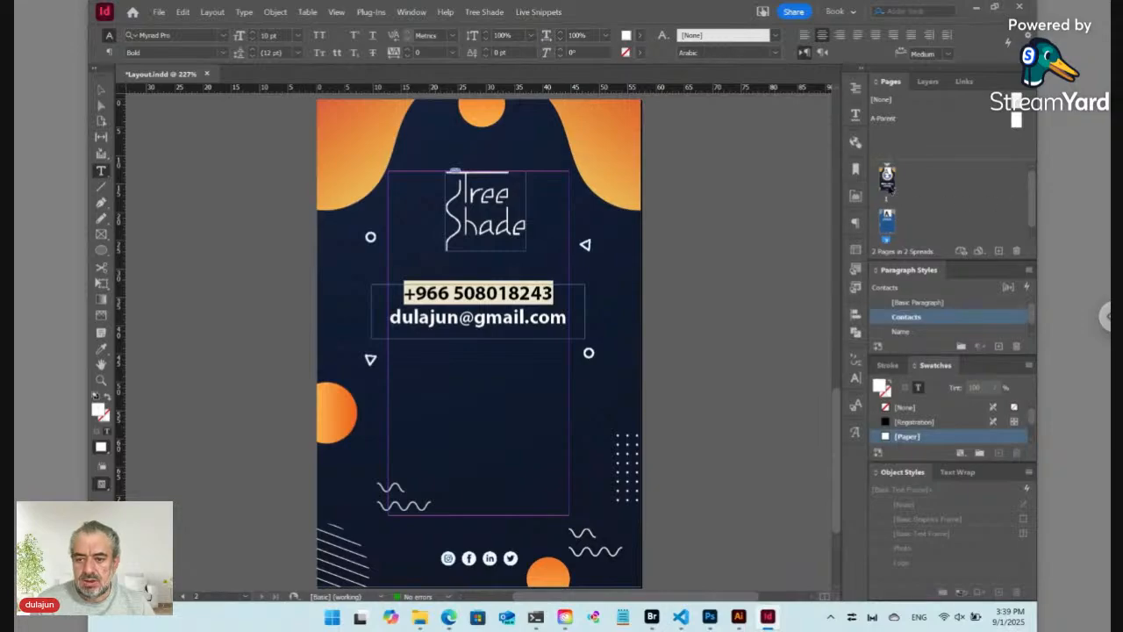
{"action": "double_click", "coordinate": [888, 175]}
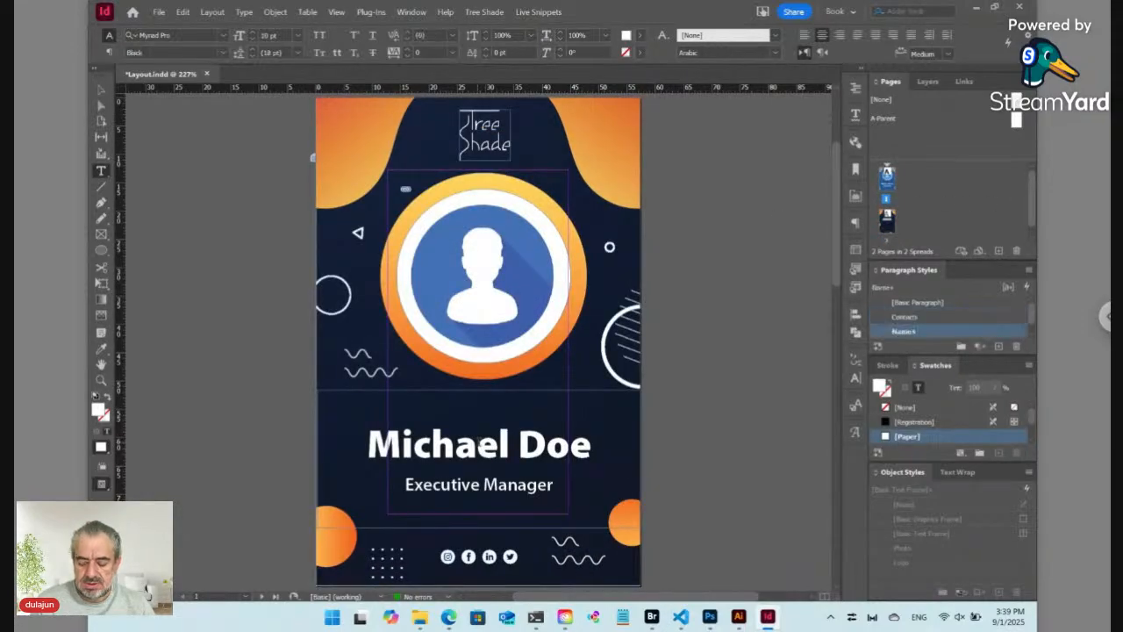
Step: Make the Michael Doe name line a live snippet with phrase 'Data/Name', then show hidden characters
{"action": "triple_click", "coordinate": [480, 442]}
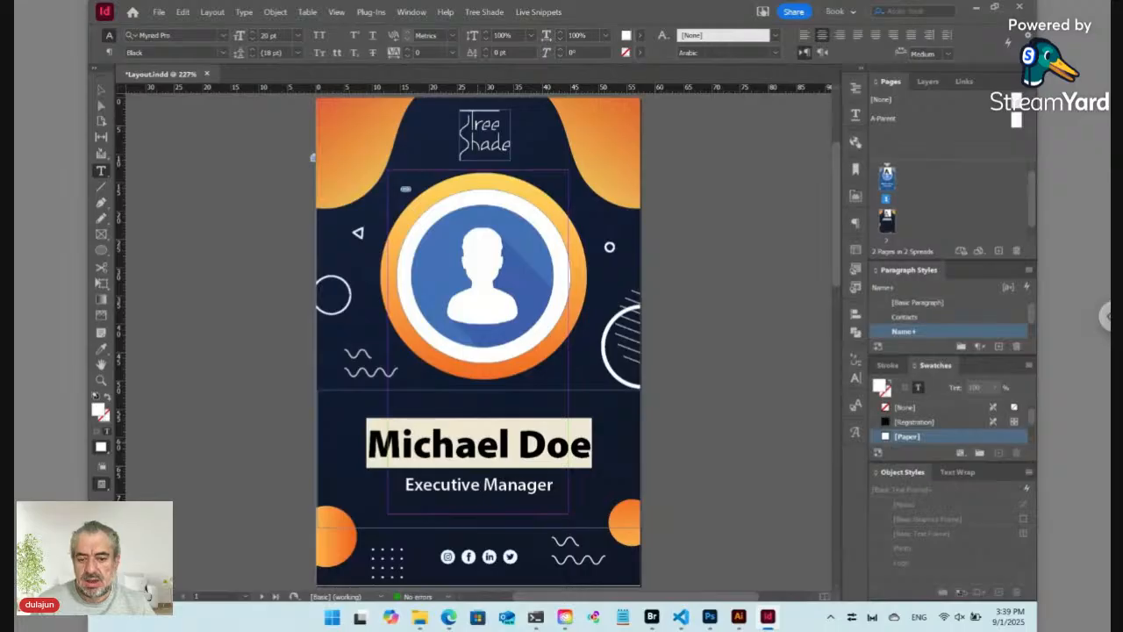
{"action": "left_click", "coordinate": [541, 12]}
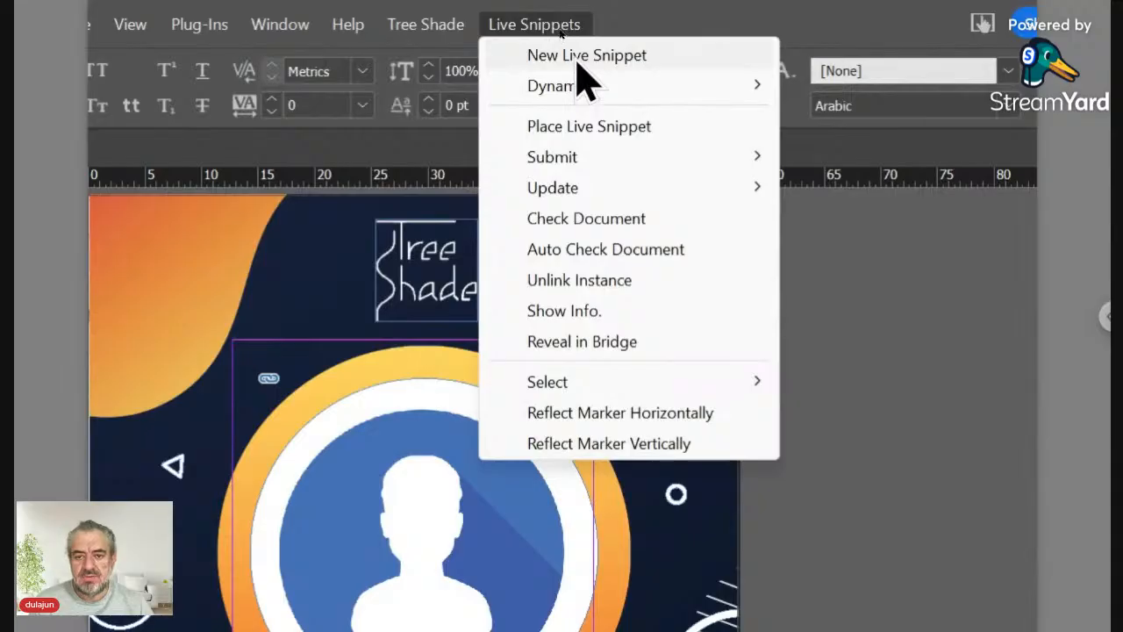
{"action": "left_click", "coordinate": [578, 58]}
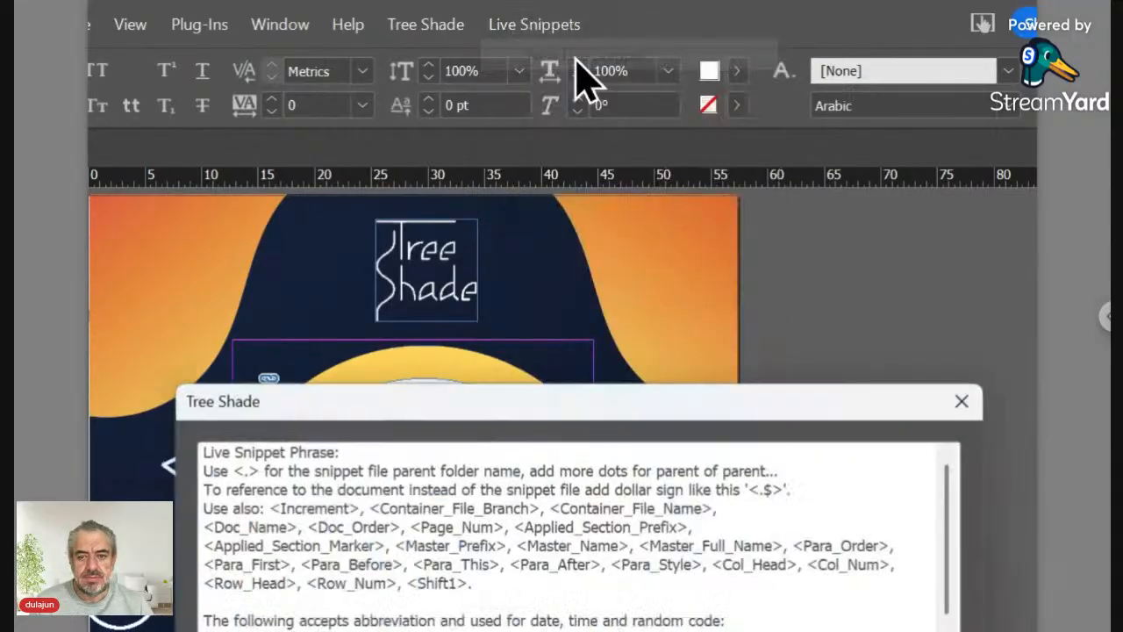
{"action": "left_click_drag", "start_coordinate": [437, 421], "coordinate": [436, 218]}
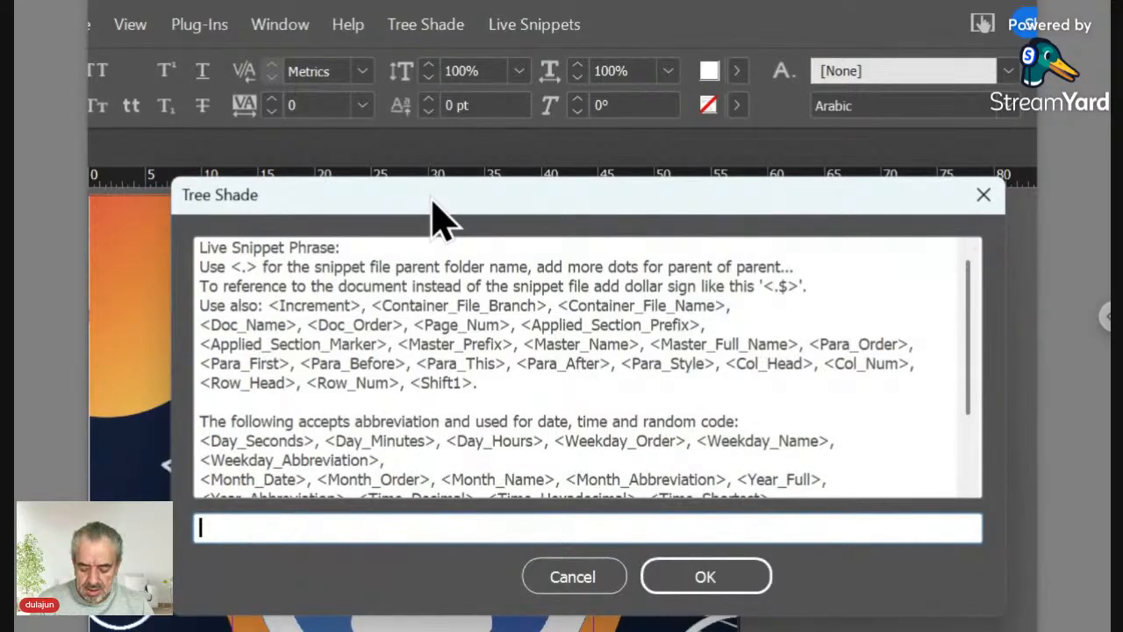
{"action": "type", "text": "Data"}
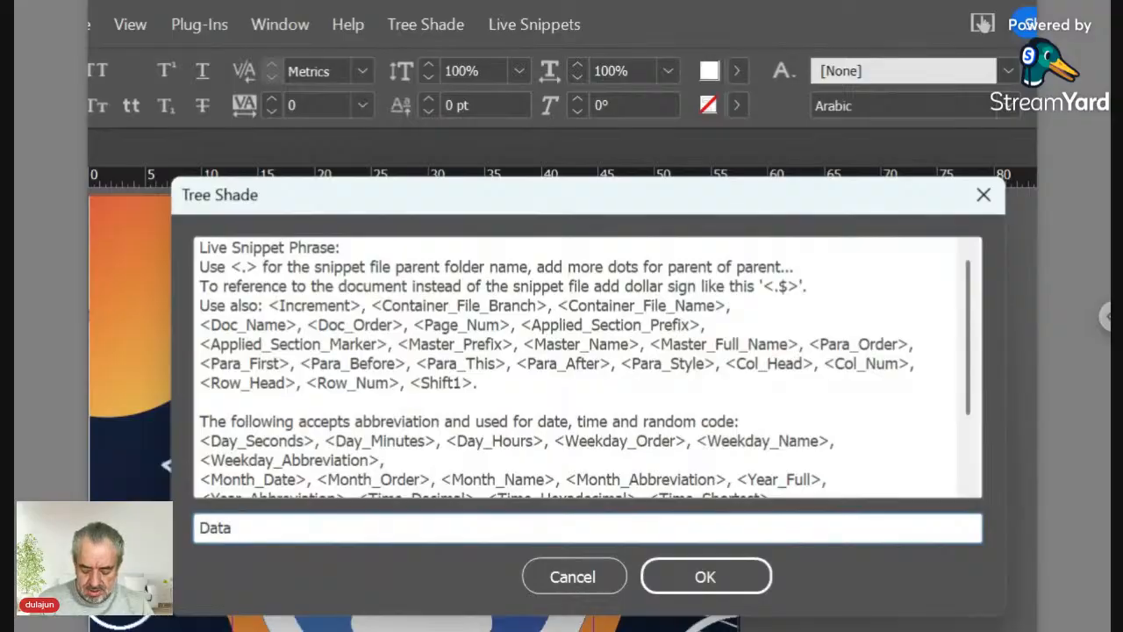
{"action": "type", "text": "/"}
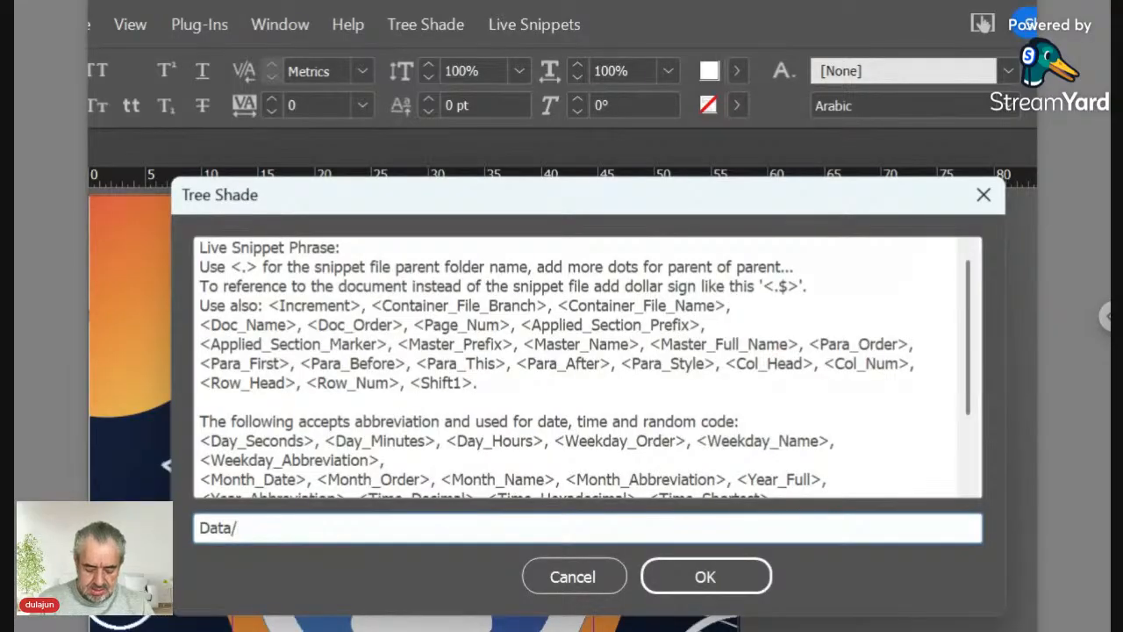
{"action": "type", "text": "Name"}
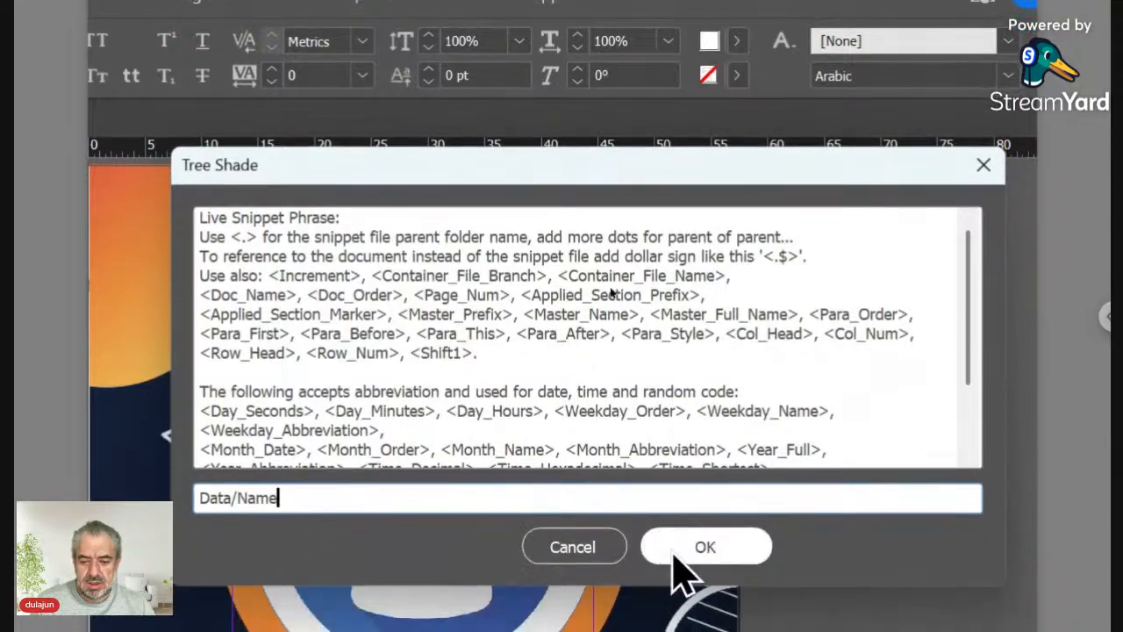
{"action": "left_click", "coordinate": [681, 571]}
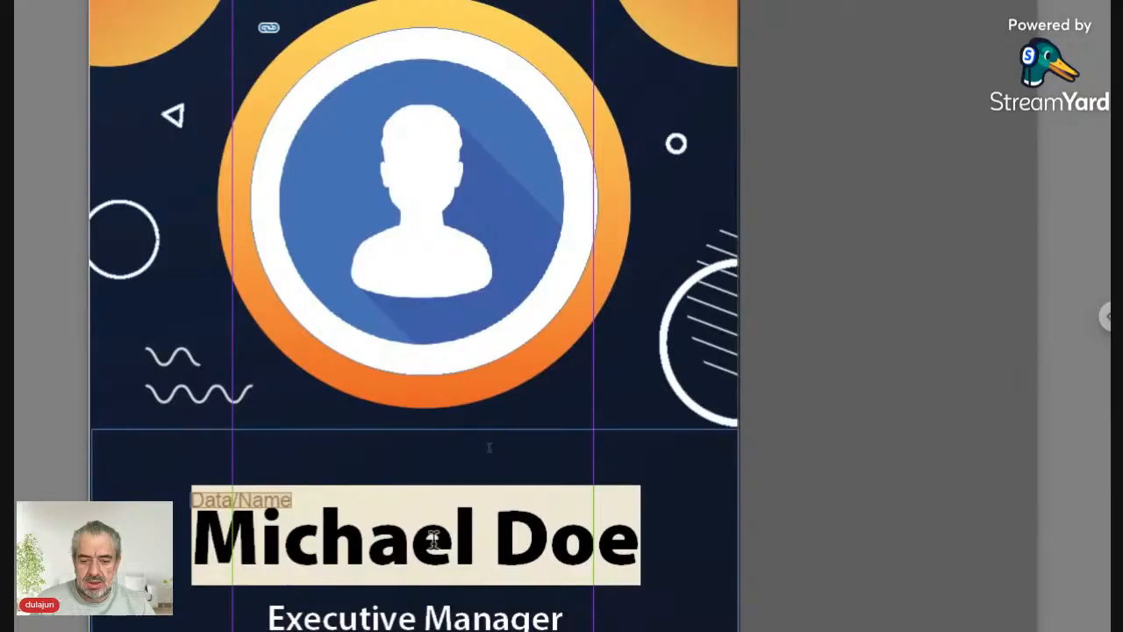
{"action": "left_click", "coordinate": [433, 569]}
{"action": "key", "text": "ctrl+alt+i"}
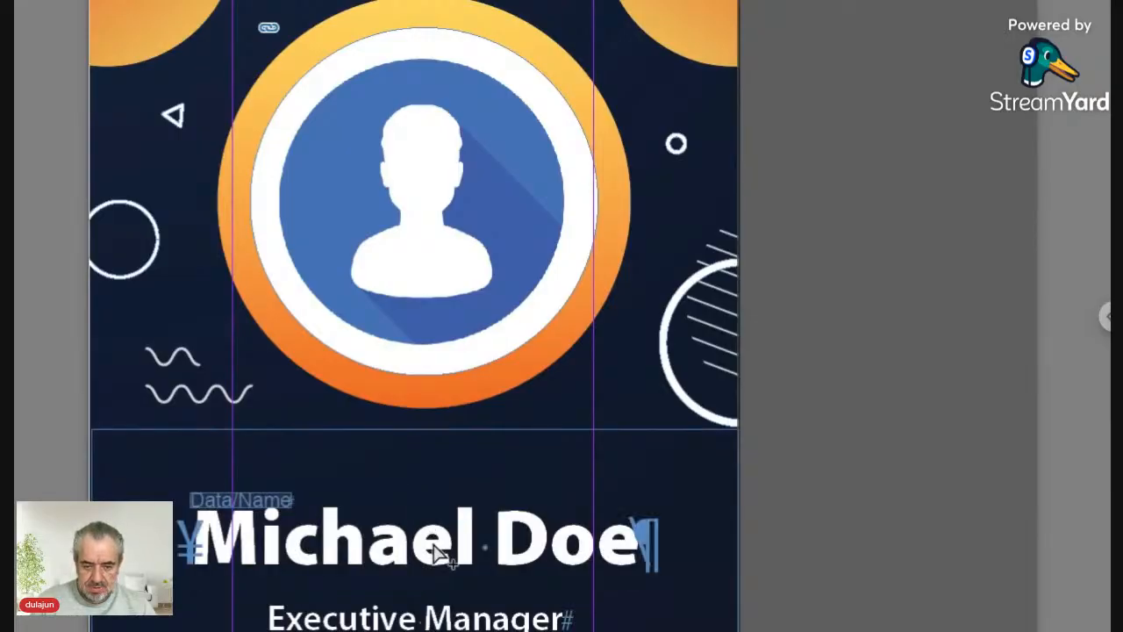
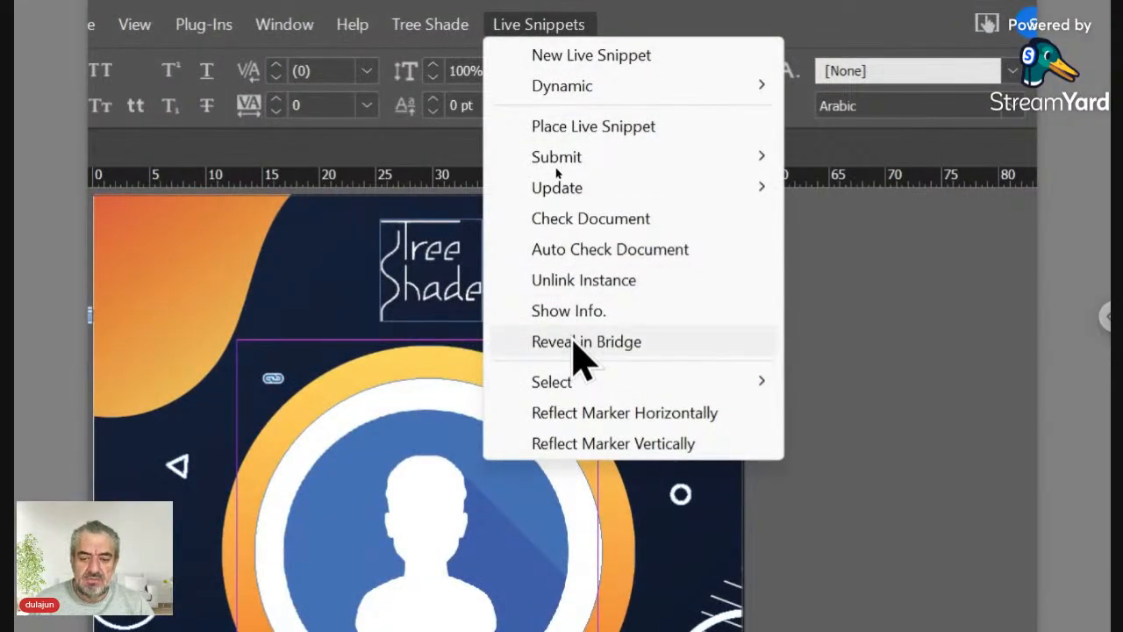
Step: Inspect the badge's source files in Bridge, previewing the photo and the ID12345 folder
{"action": "left_click", "coordinate": [575, 343]}
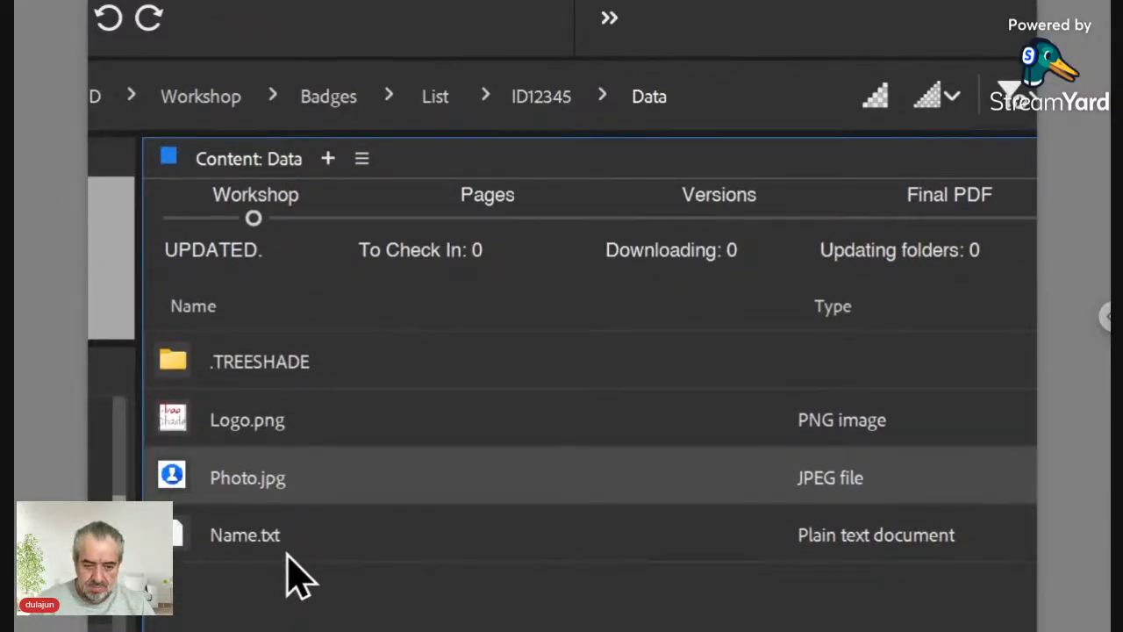
{"action": "key", "text": "space"}
{"action": "key", "text": "space"}
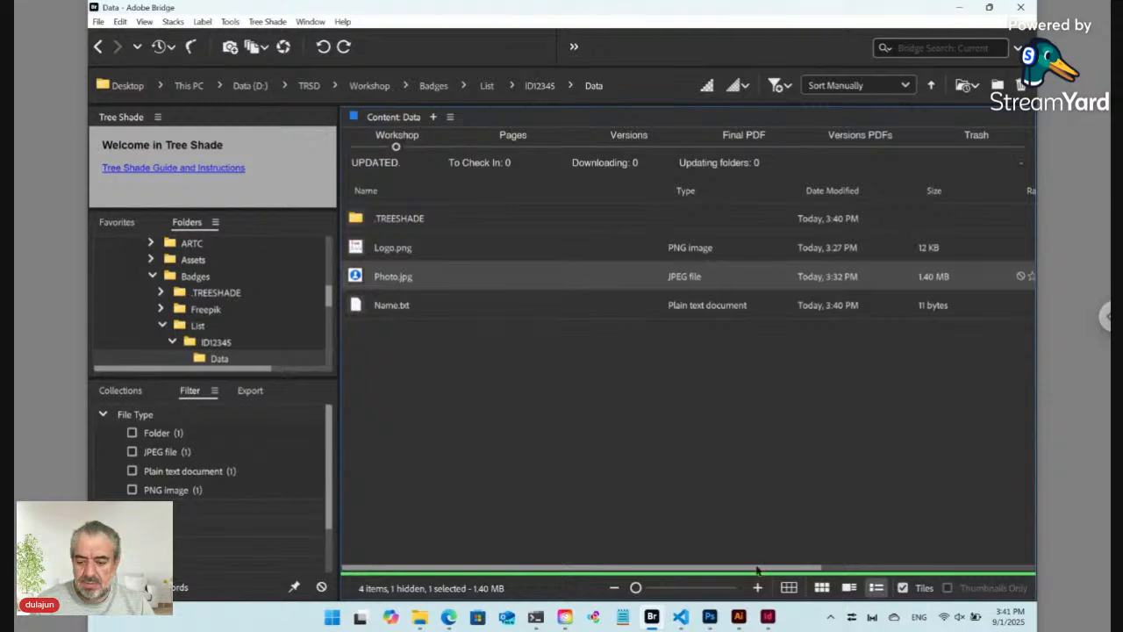
{"action": "left_click", "coordinate": [768, 616]}
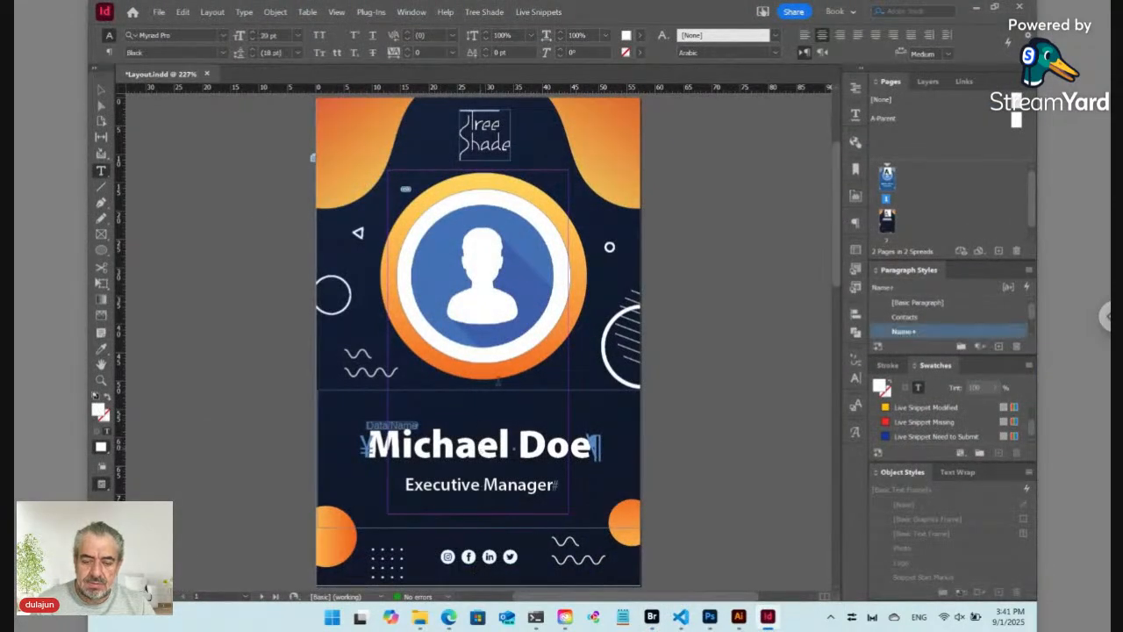
{"action": "left_click", "coordinate": [554, 14]}
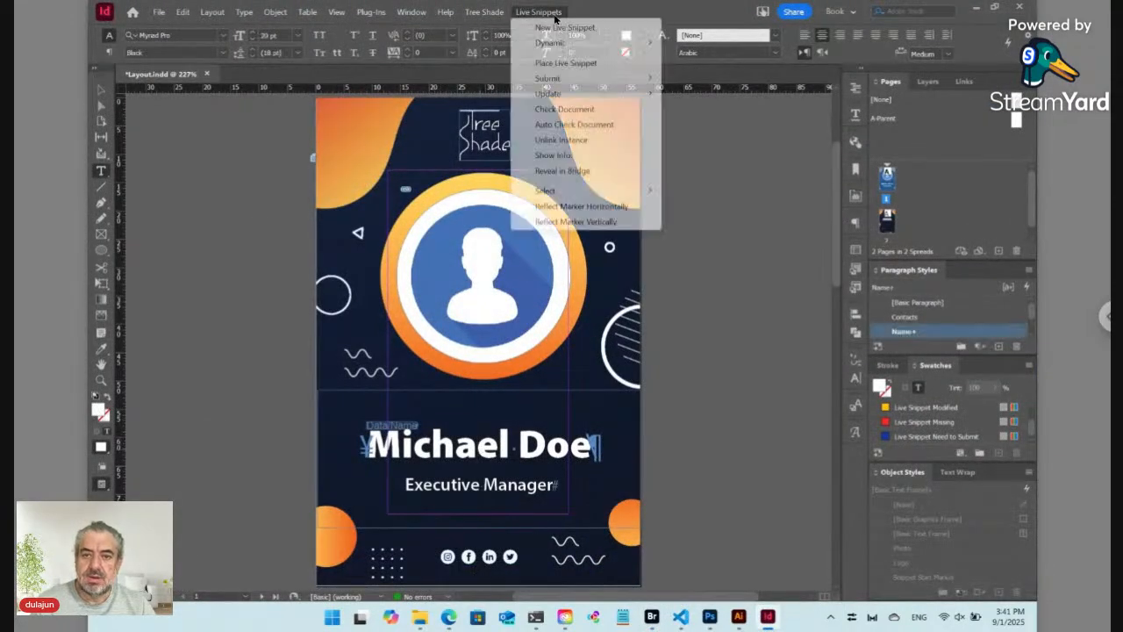
{"action": "left_click", "coordinate": [550, 171]}
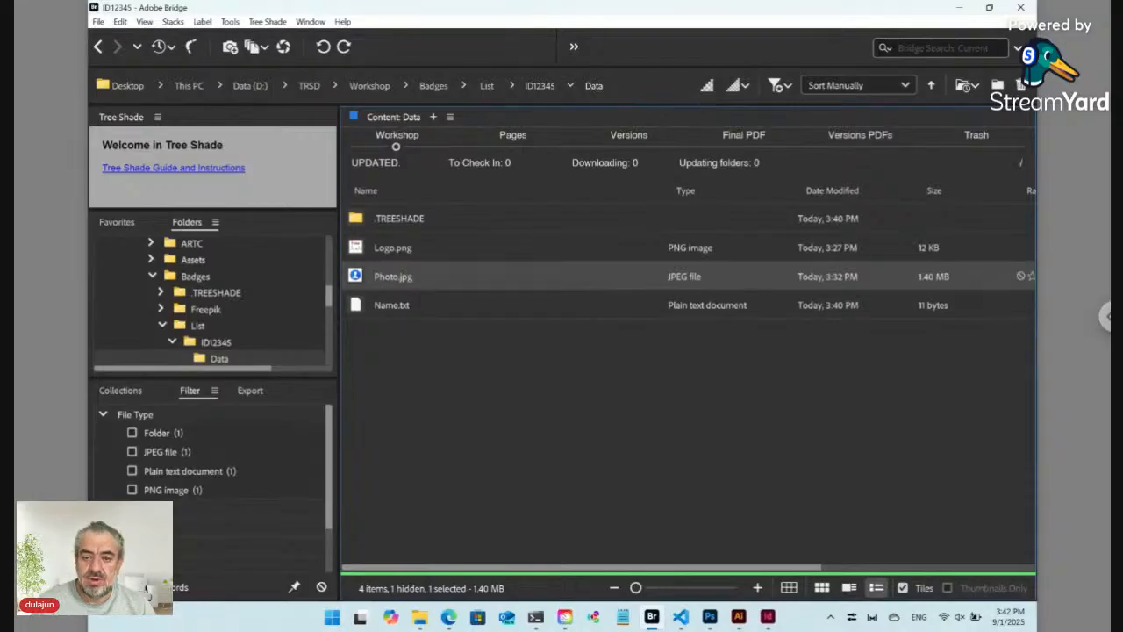
{"action": "left_click", "coordinate": [539, 85]}
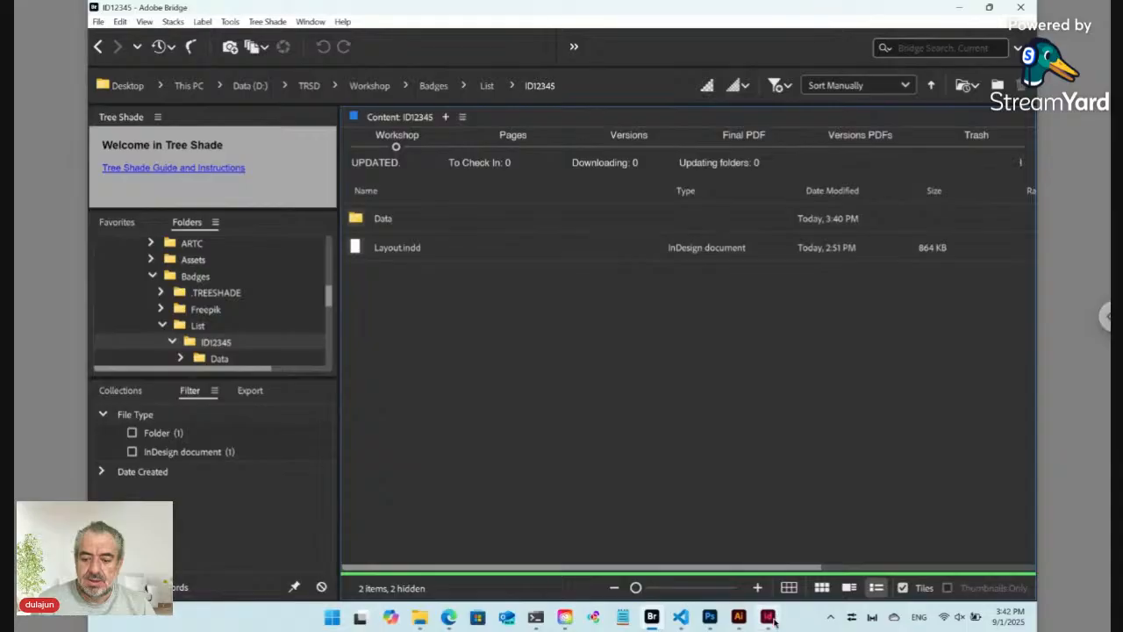
{"action": "left_click", "coordinate": [767, 617]}
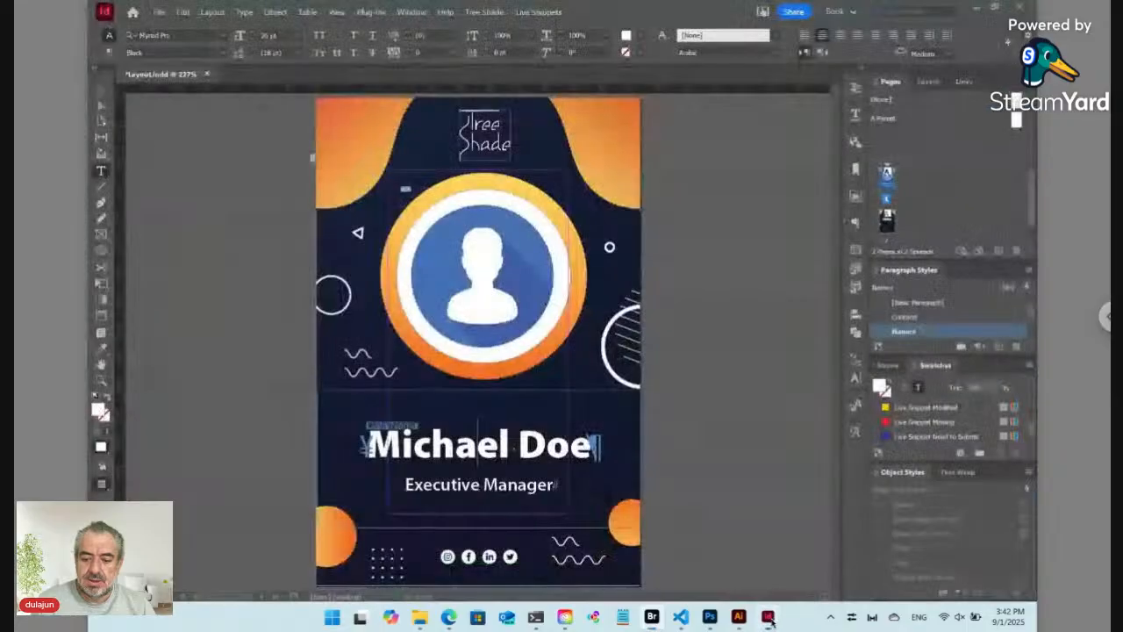
Step: Locate Name.txt behind the name line in Bridge and view its contents
{"action": "left_click", "coordinate": [538, 12]}
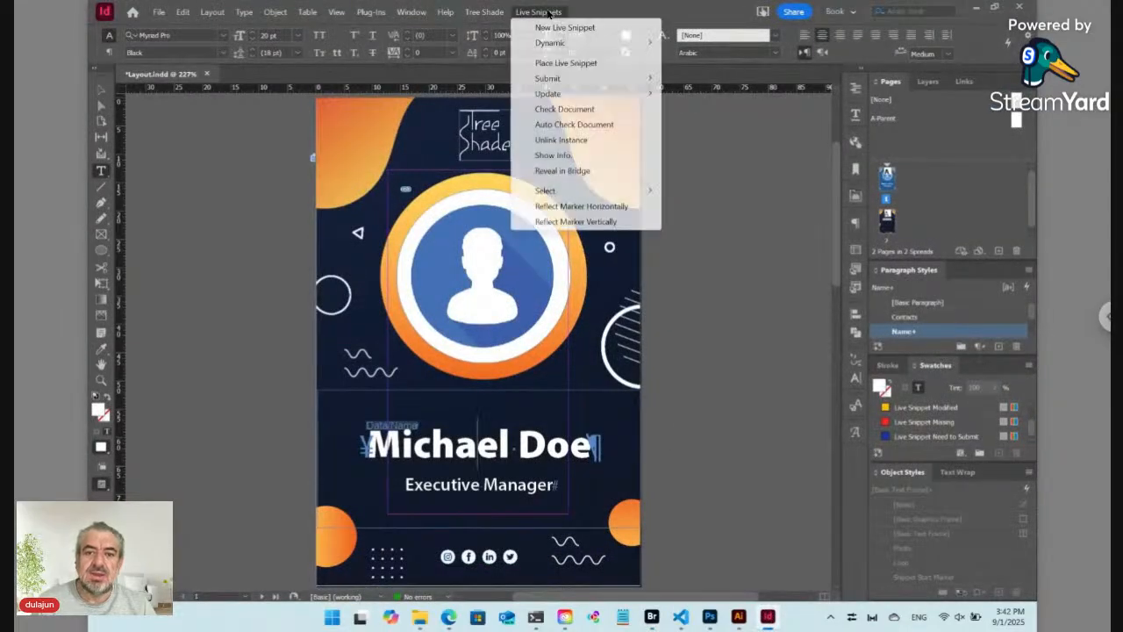
{"action": "left_click", "coordinate": [570, 175]}
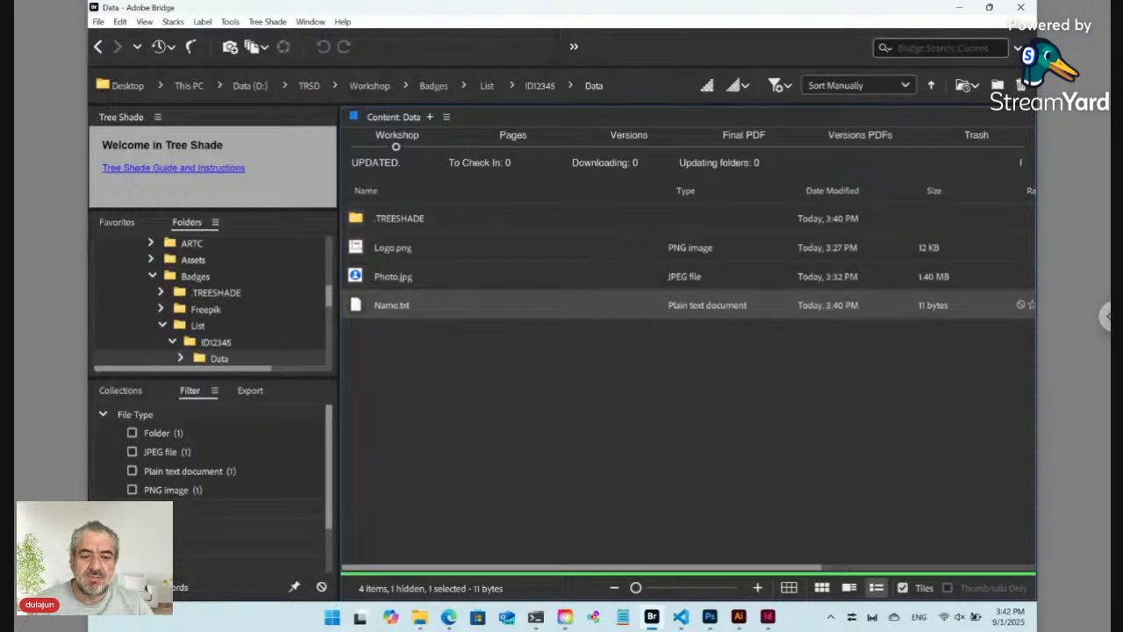
{"action": "left_click", "coordinate": [423, 363]}
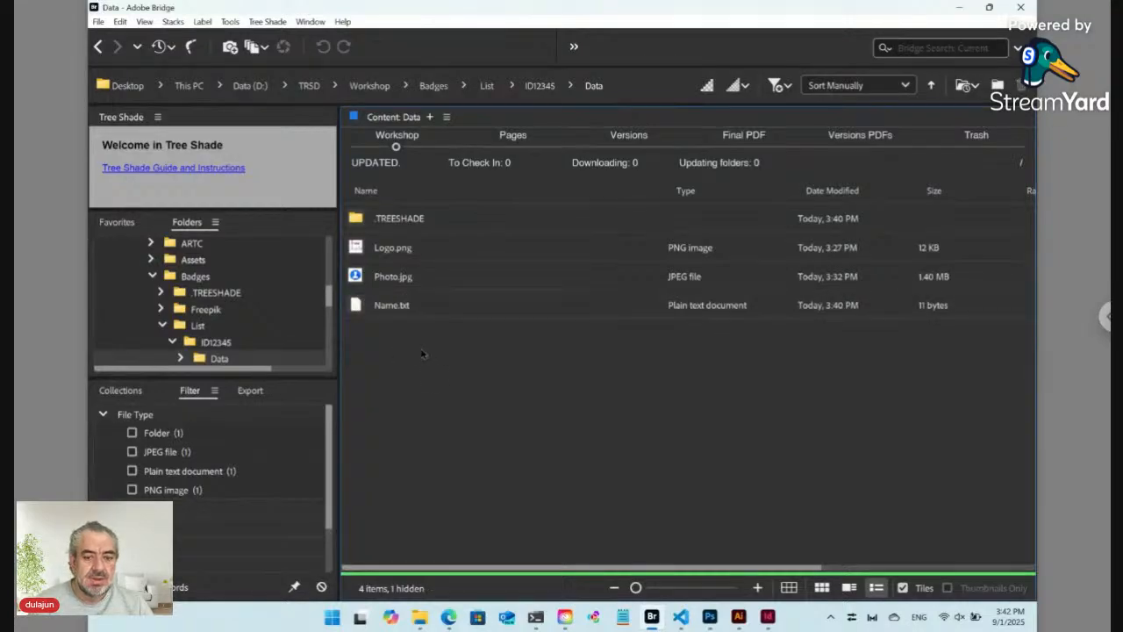
{"action": "left_click", "coordinate": [387, 309]}
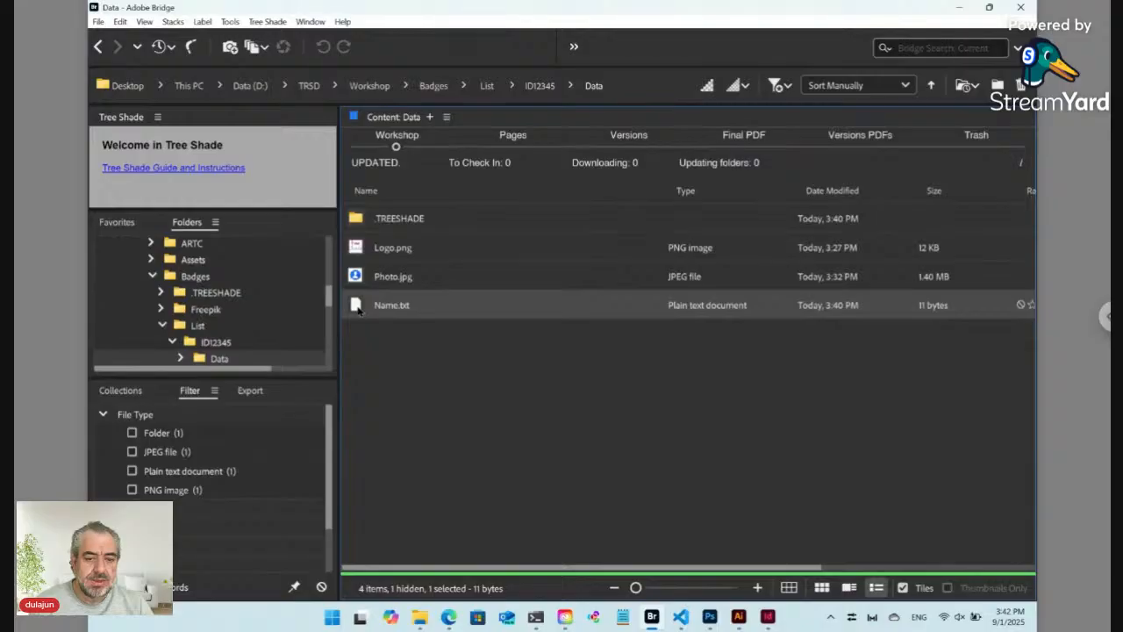
{"action": "double_click", "coordinate": [358, 307]}
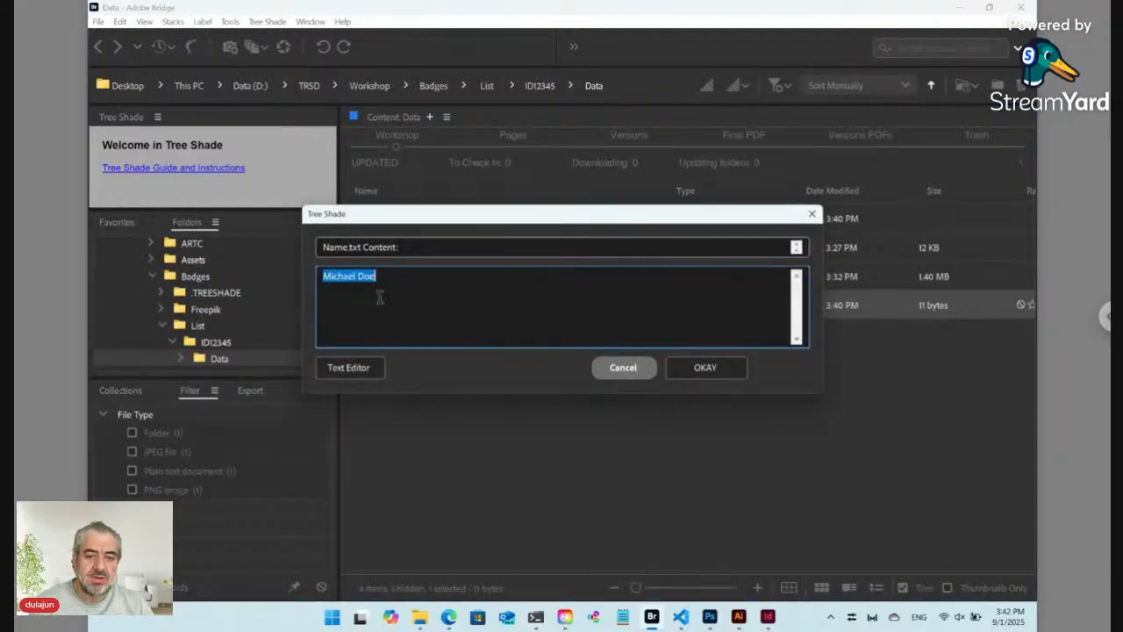
{"action": "left_click", "coordinate": [617, 374]}
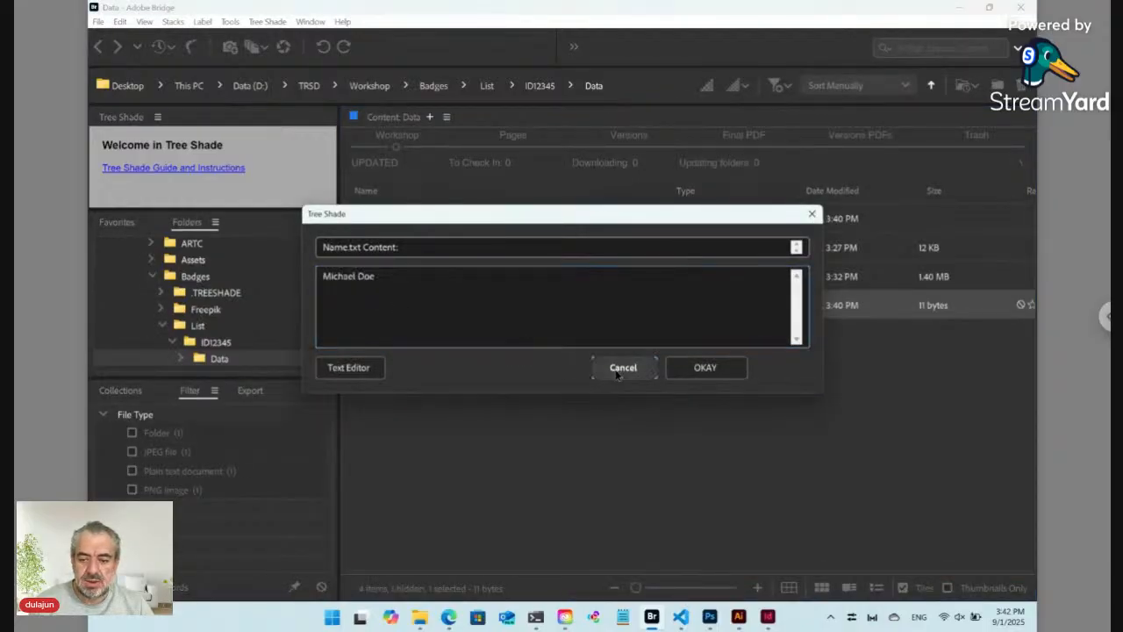
{"action": "left_click", "coordinate": [765, 617]}
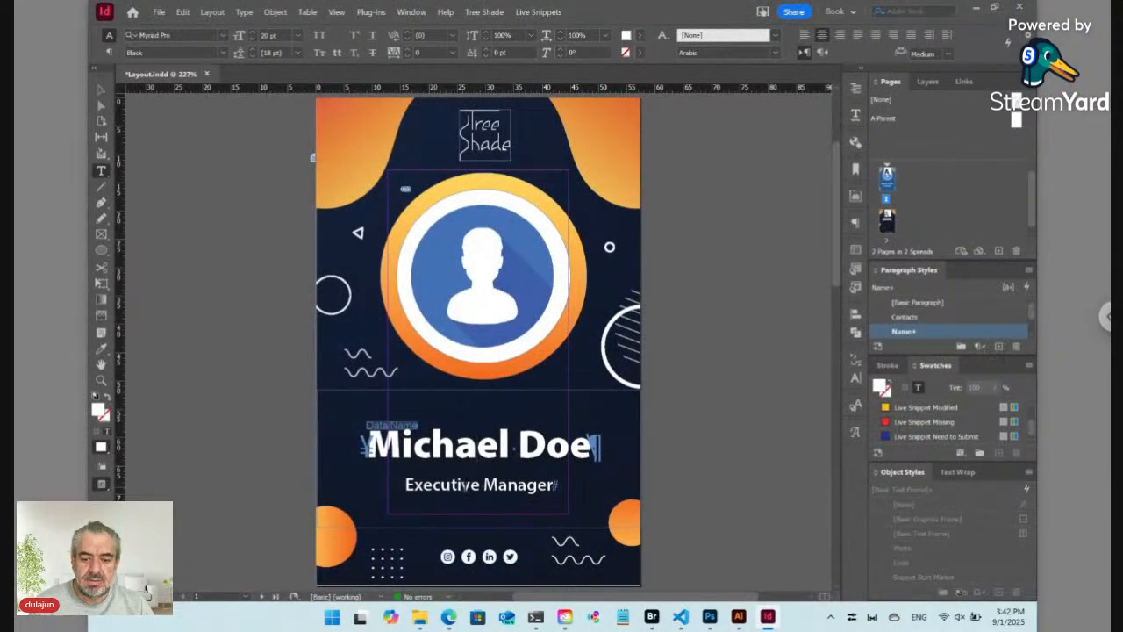
Step: Make the Executive Manager line a new live snippet with phrase 'Data/Position'
{"action": "left_click", "coordinate": [481, 485]}
{"action": "triple_click", "coordinate": [466, 484]}
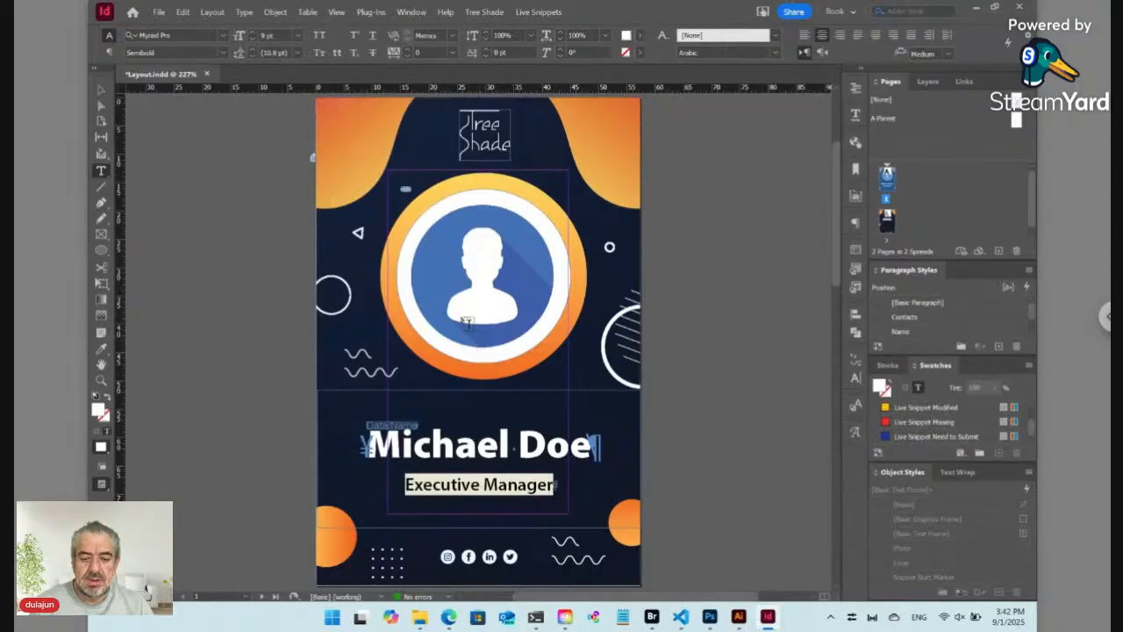
{"action": "left_click", "coordinate": [540, 13]}
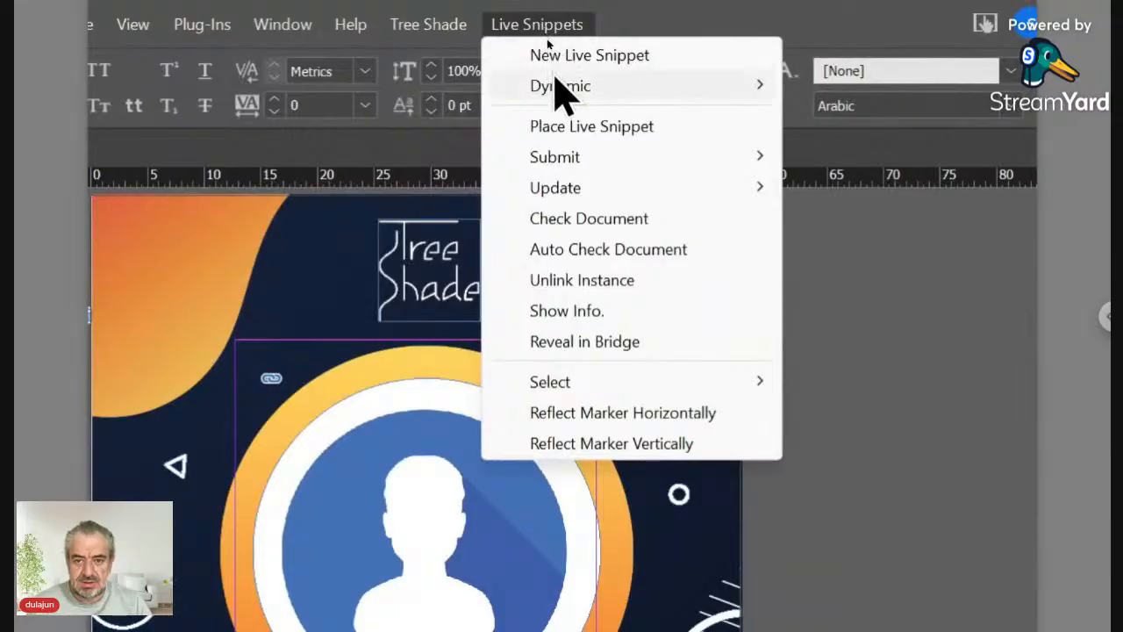
{"action": "left_click", "coordinate": [562, 59]}
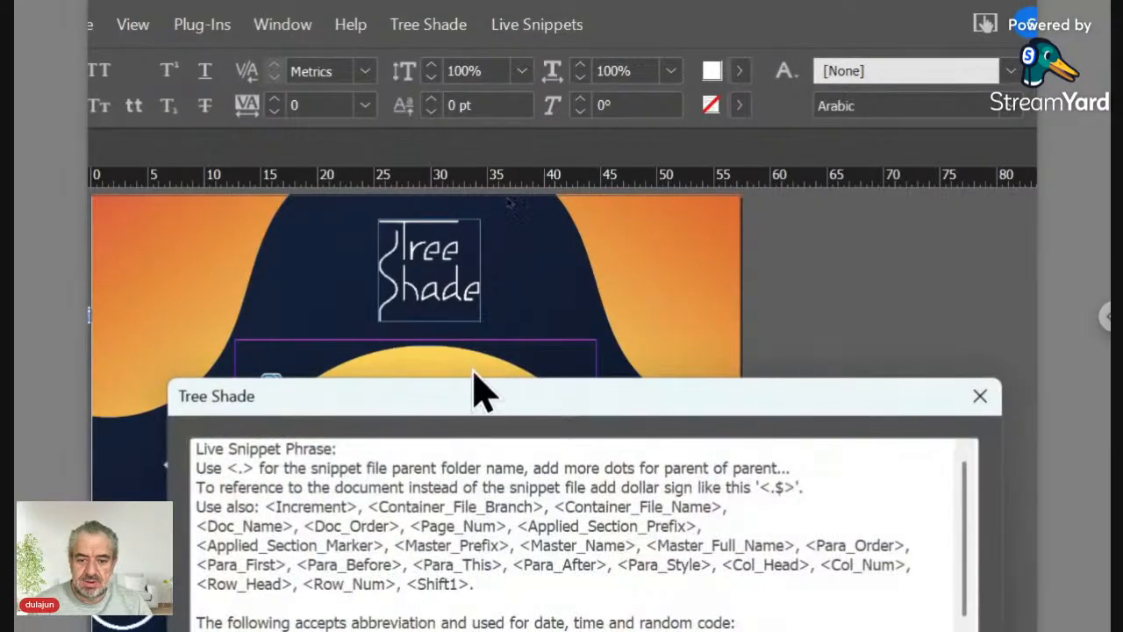
{"action": "left_click_drag", "start_coordinate": [478, 411], "coordinate": [487, 180]}
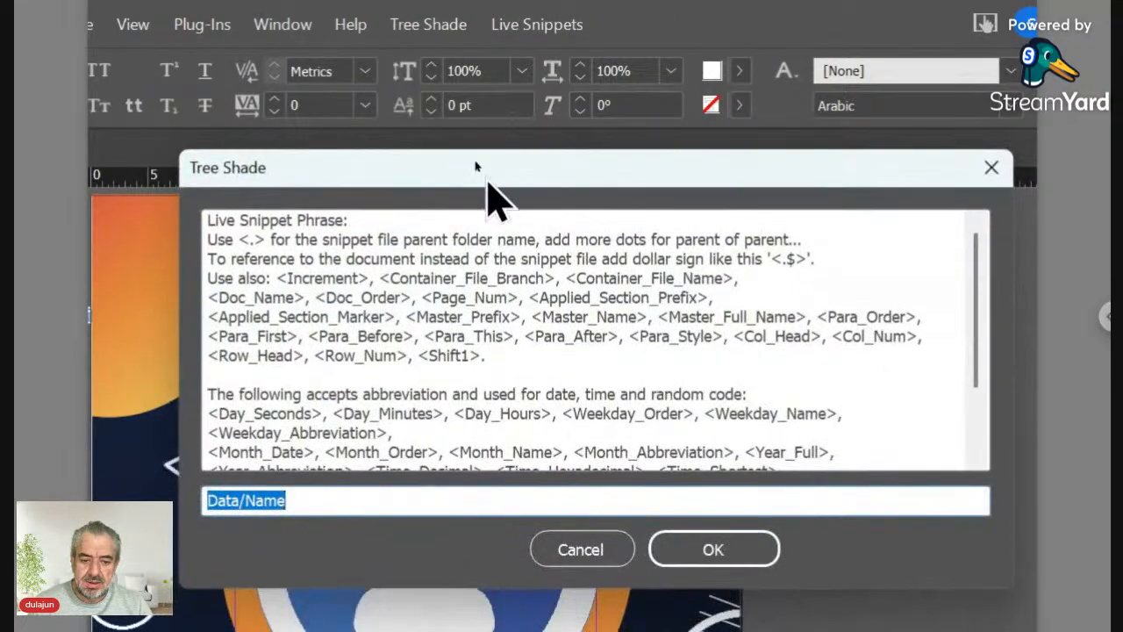
{"action": "left_click", "coordinate": [248, 489]}
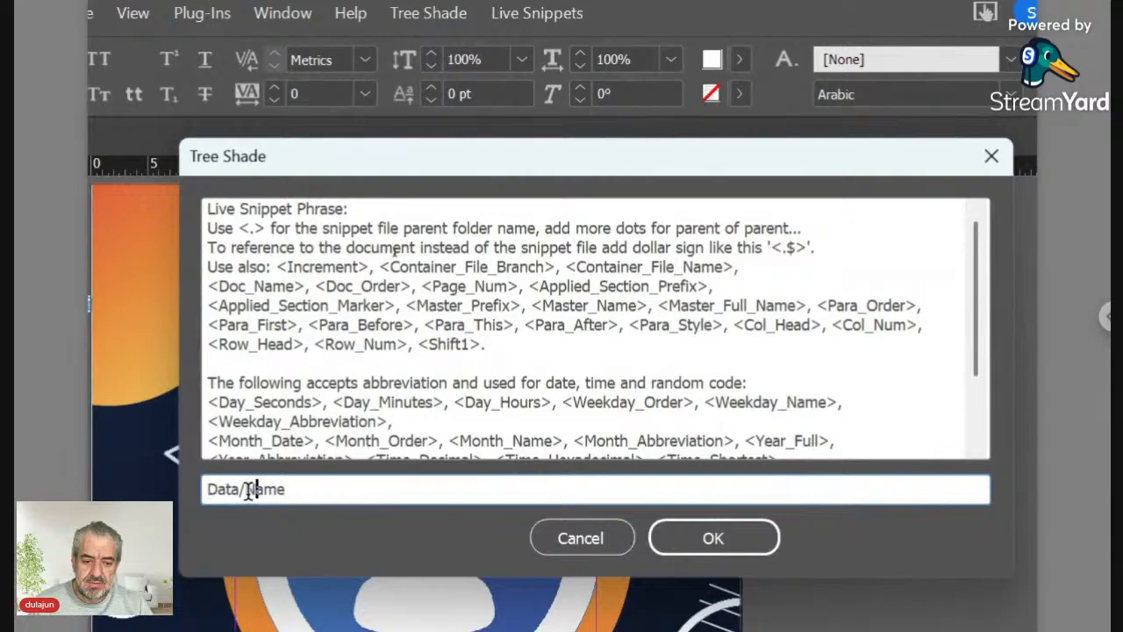
{"action": "left_click_drag", "start_coordinate": [245, 489], "coordinate": [327, 492]}
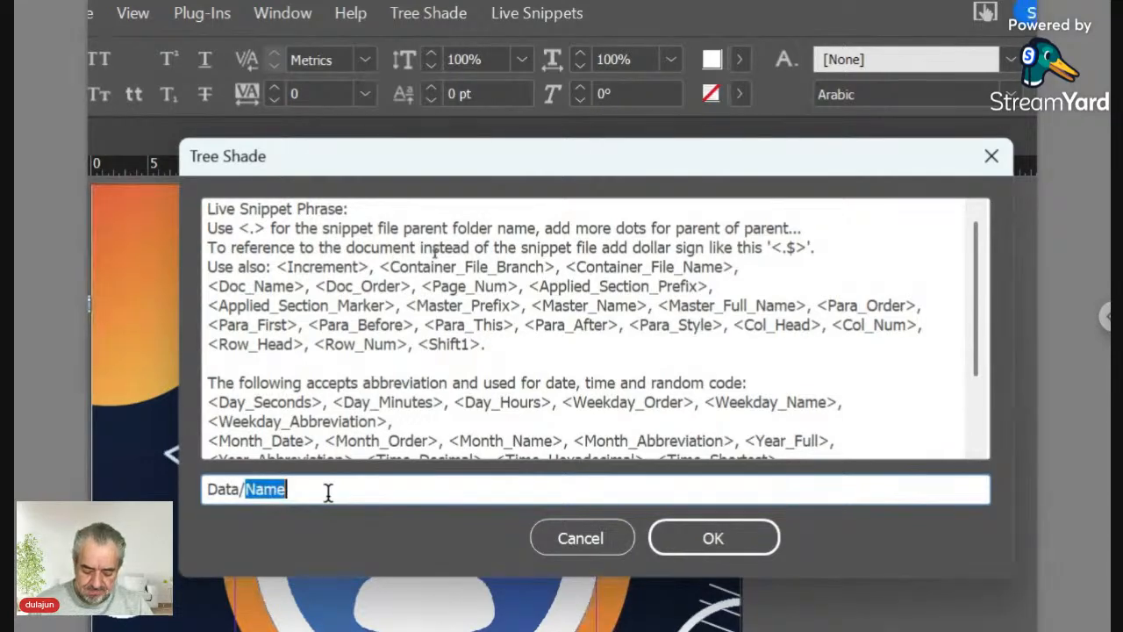
{"action": "type", "text": "Positi"}
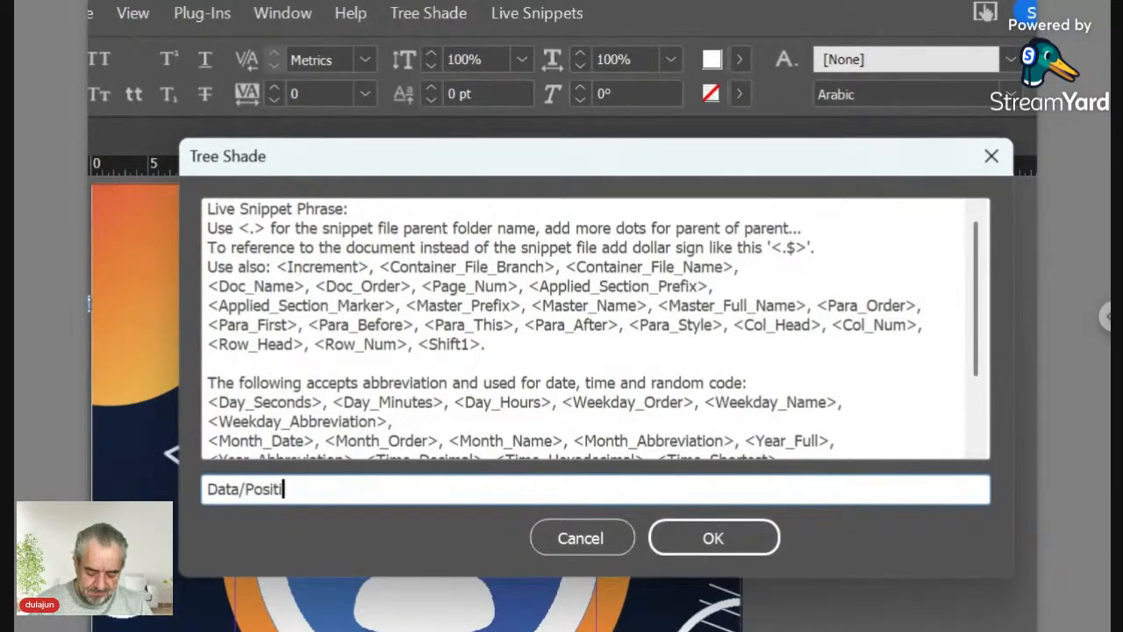
{"action": "type", "text": "on"}
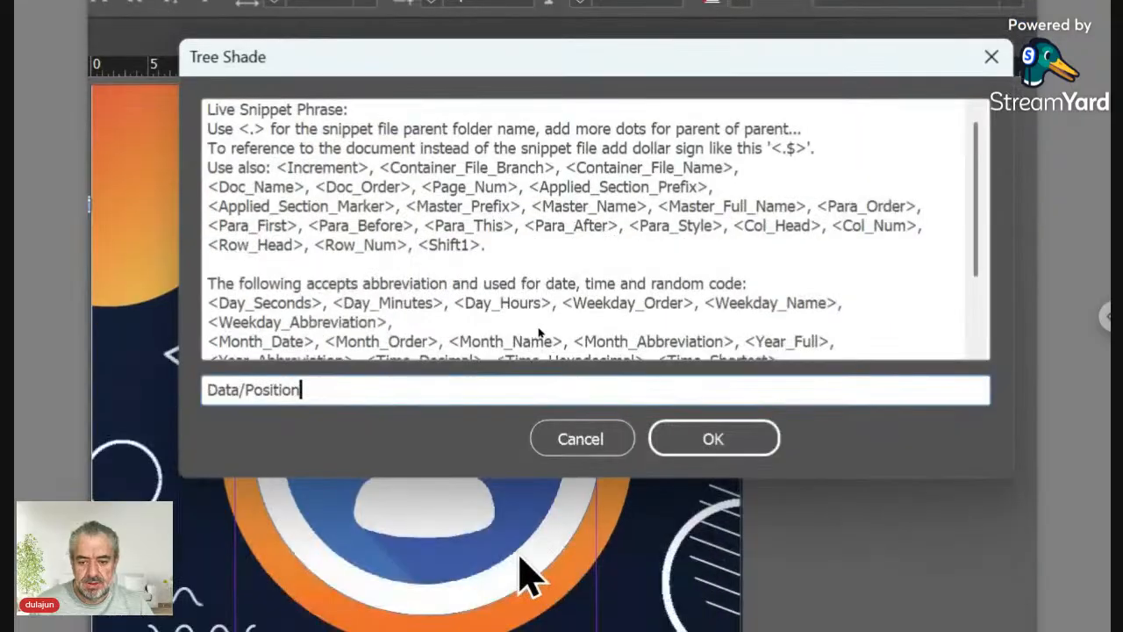
{"action": "left_click", "coordinate": [687, 455]}
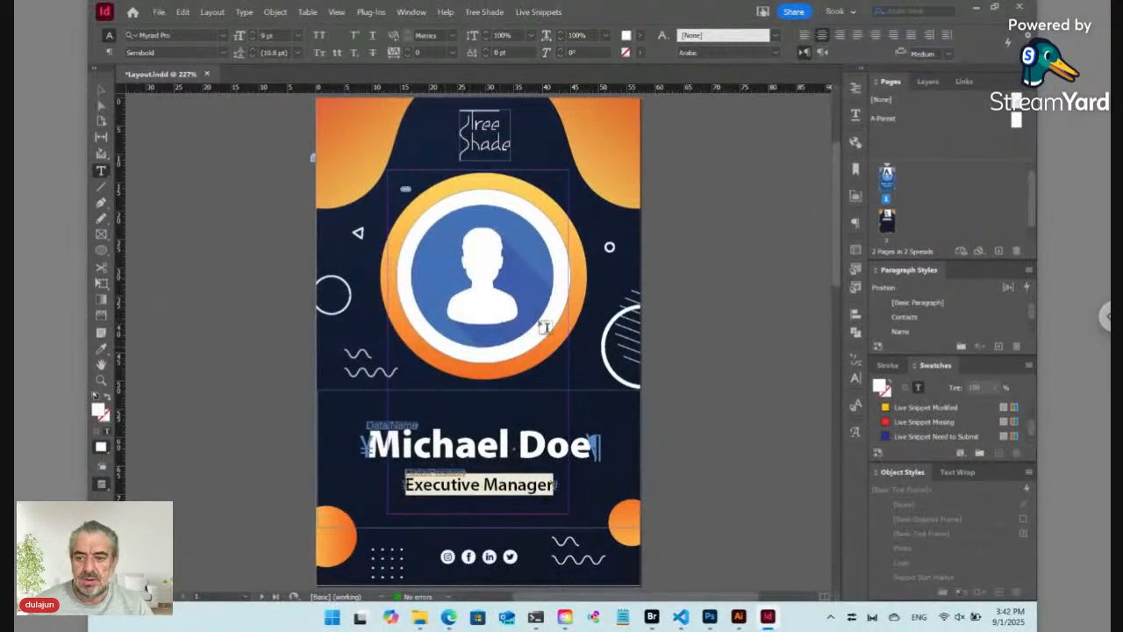
Step: On the back page, link the phone line as live snippet 'Data/Phone', then select the email line
{"action": "double_click", "coordinate": [890, 223]}
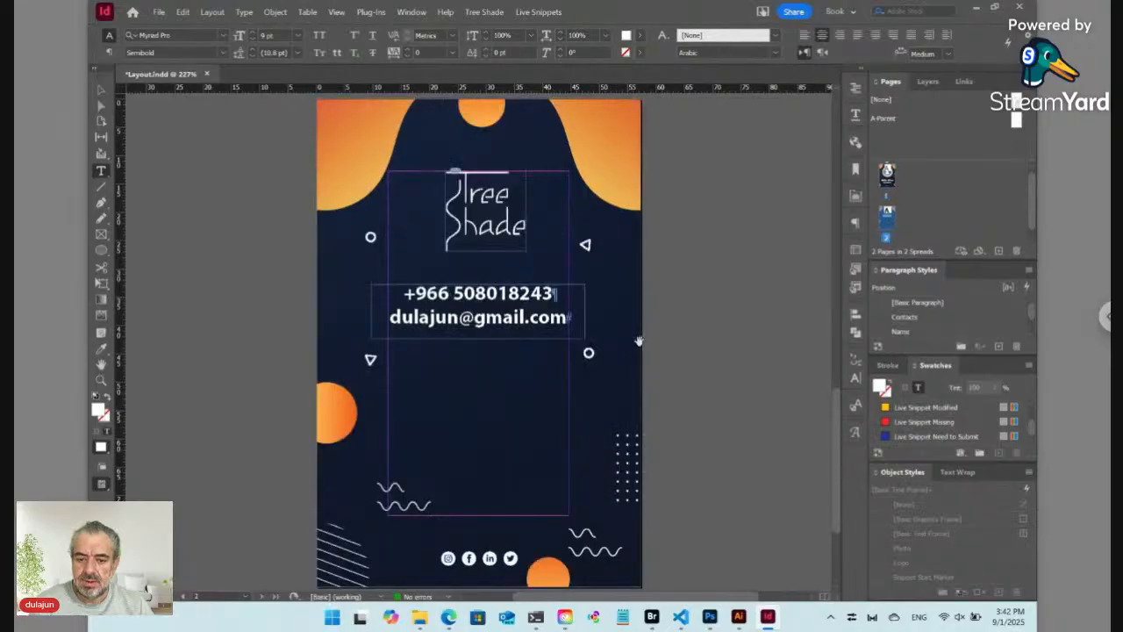
{"action": "left_click", "coordinate": [512, 296]}
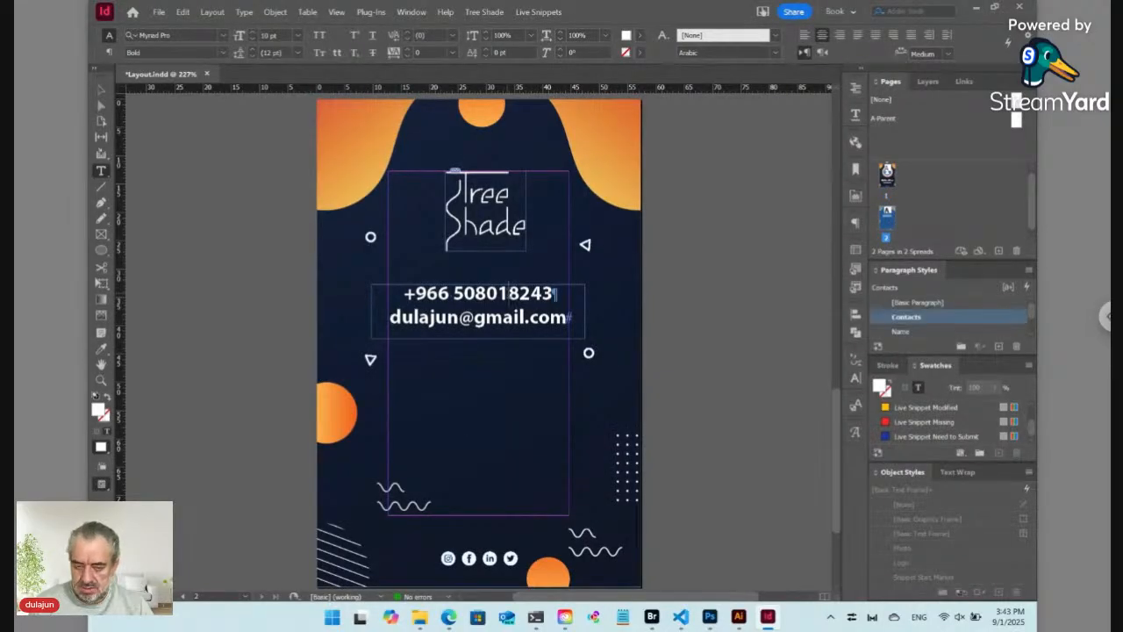
{"action": "key", "text": "Home"}
{"action": "key", "text": "shift+End"}
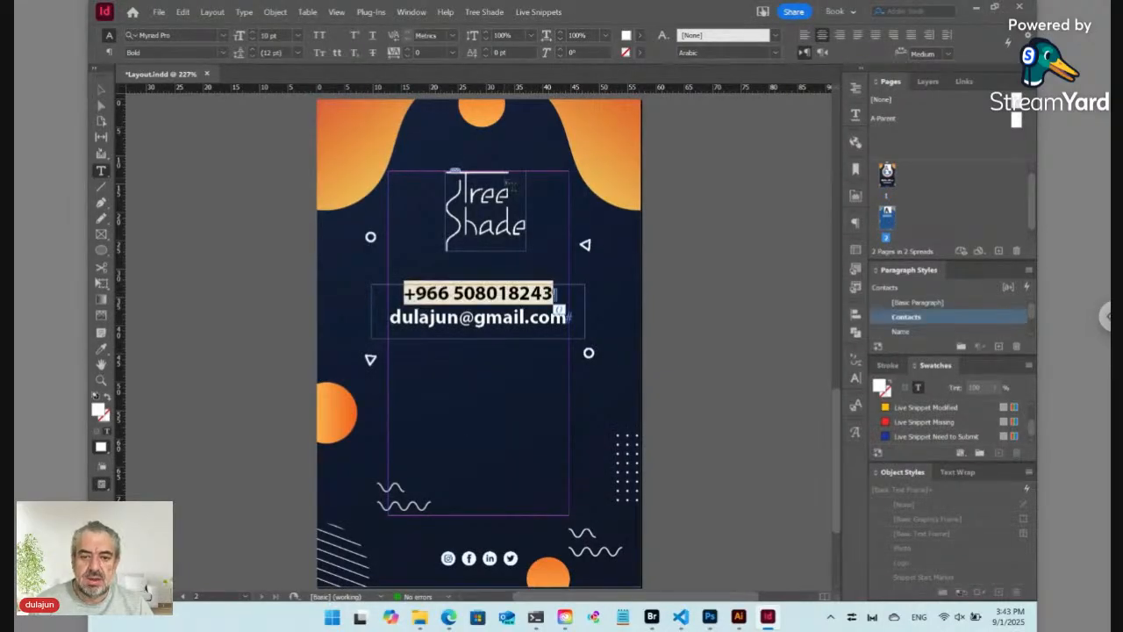
{"action": "left_click", "coordinate": [538, 12]}
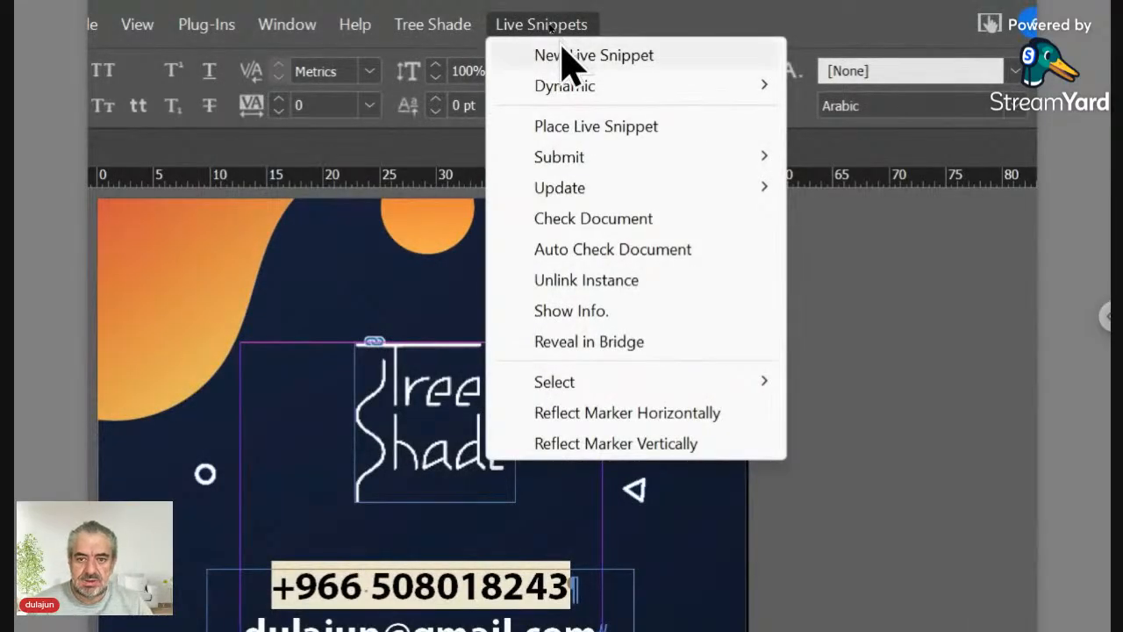
{"action": "left_click", "coordinate": [562, 56]}
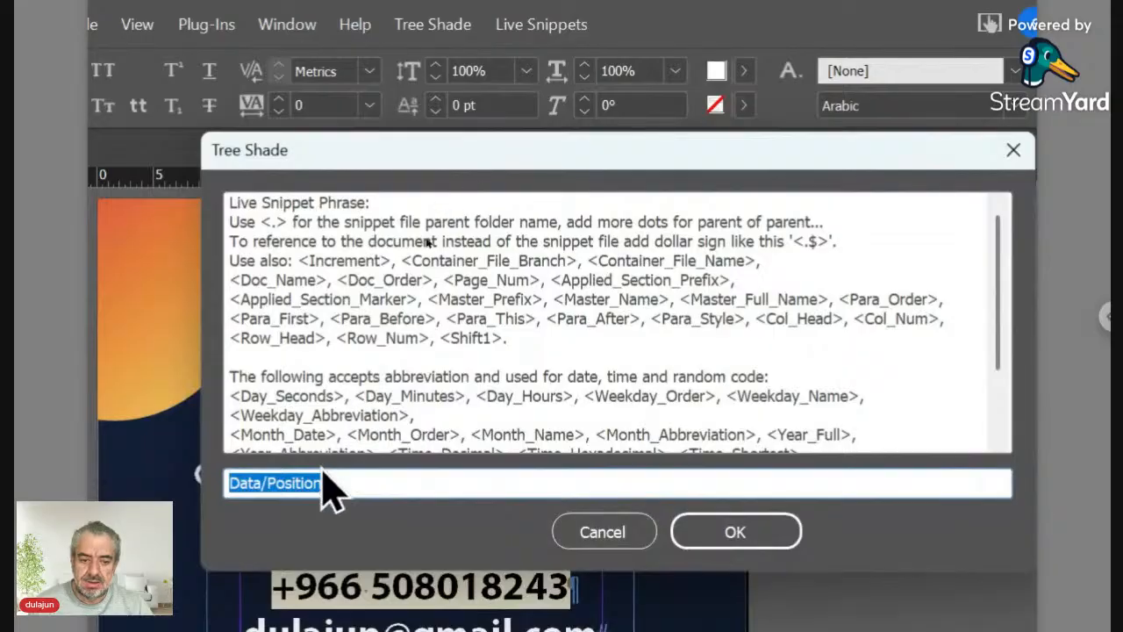
{"action": "left_click", "coordinate": [307, 477]}
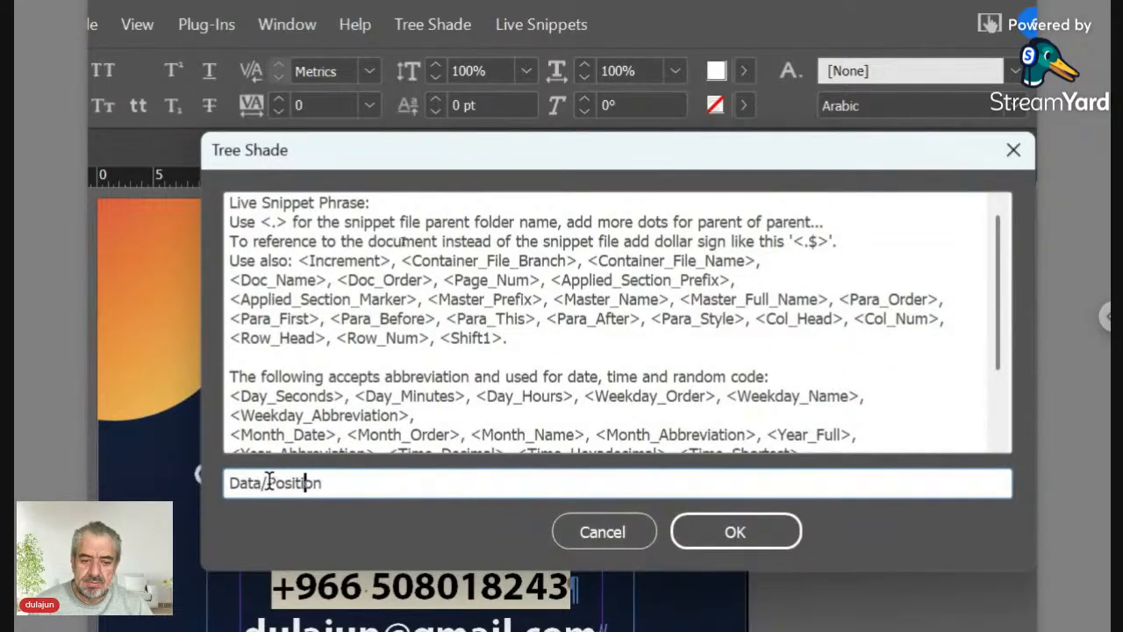
{"action": "left_click_drag", "start_coordinate": [268, 483], "coordinate": [410, 489]}
{"action": "type", "text": "Ph"}
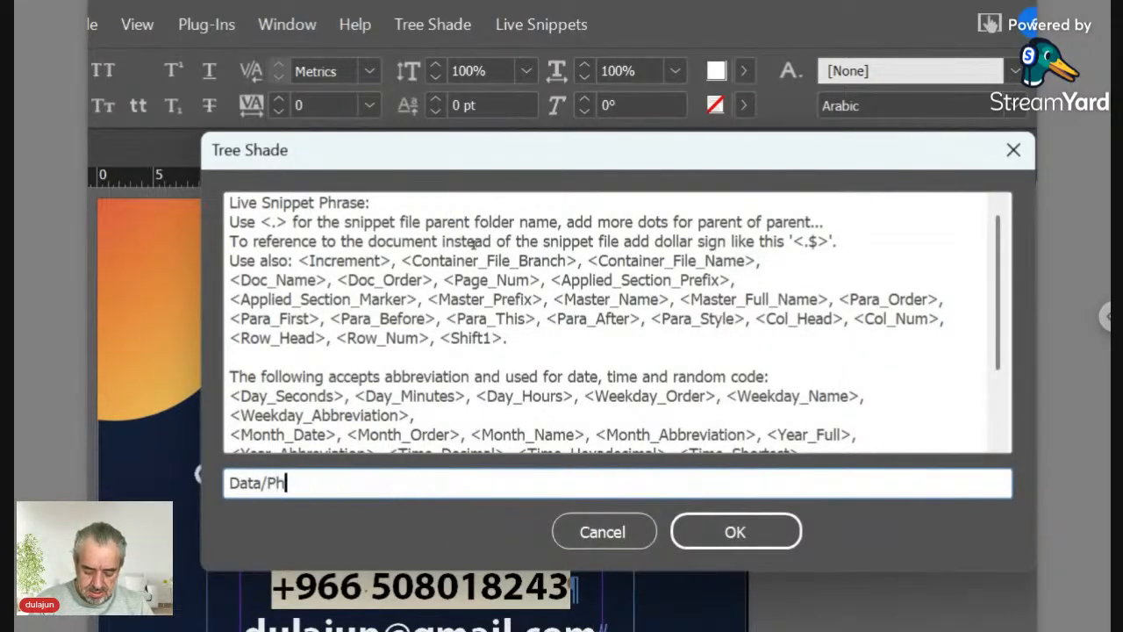
{"action": "type", "text": "one"}
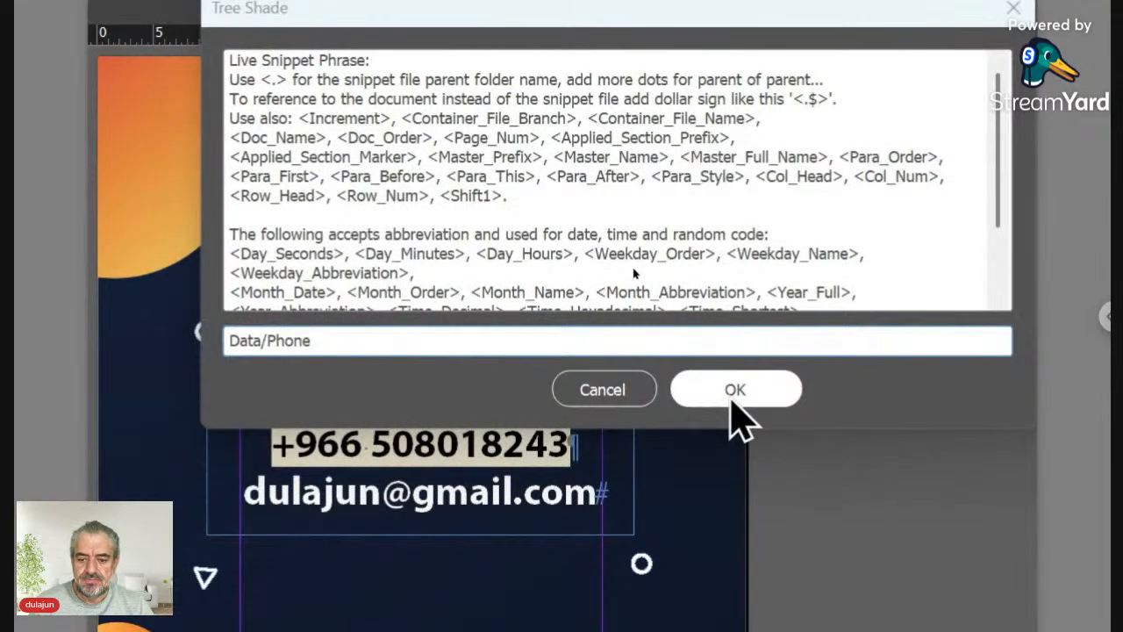
{"action": "left_click", "coordinate": [730, 397]}
{"action": "left_click", "coordinate": [496, 497]}
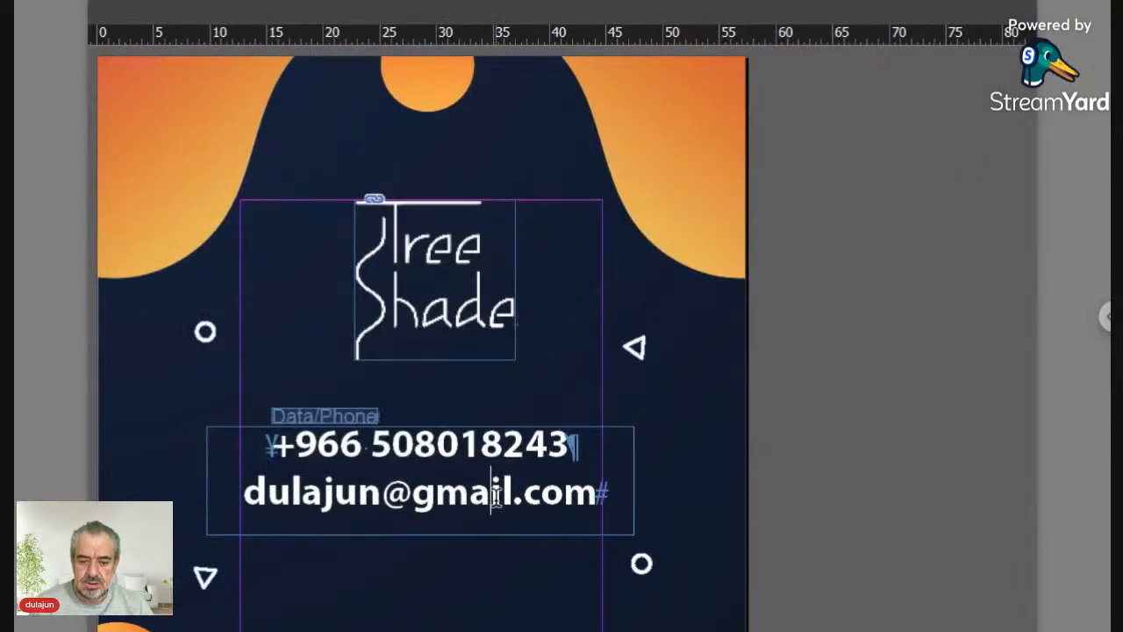
{"action": "triple_click", "coordinate": [496, 497]}
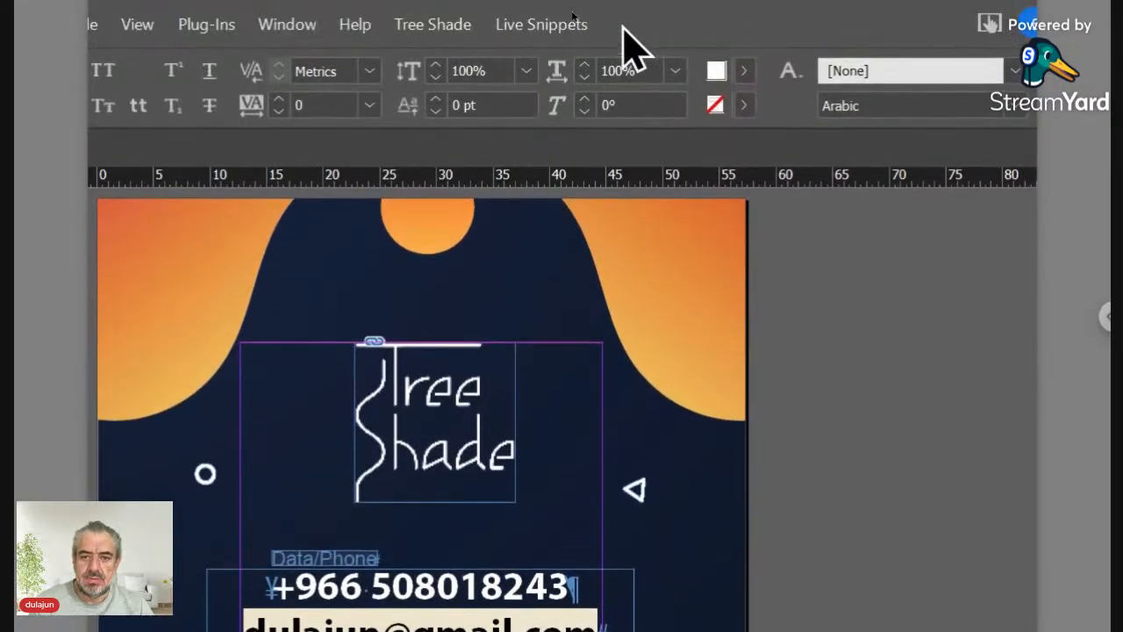
Step: Create a live snippet from the email line, changing its phrase from Data/Phone to 'Data/Email'
{"action": "left_click", "coordinate": [577, 25]}
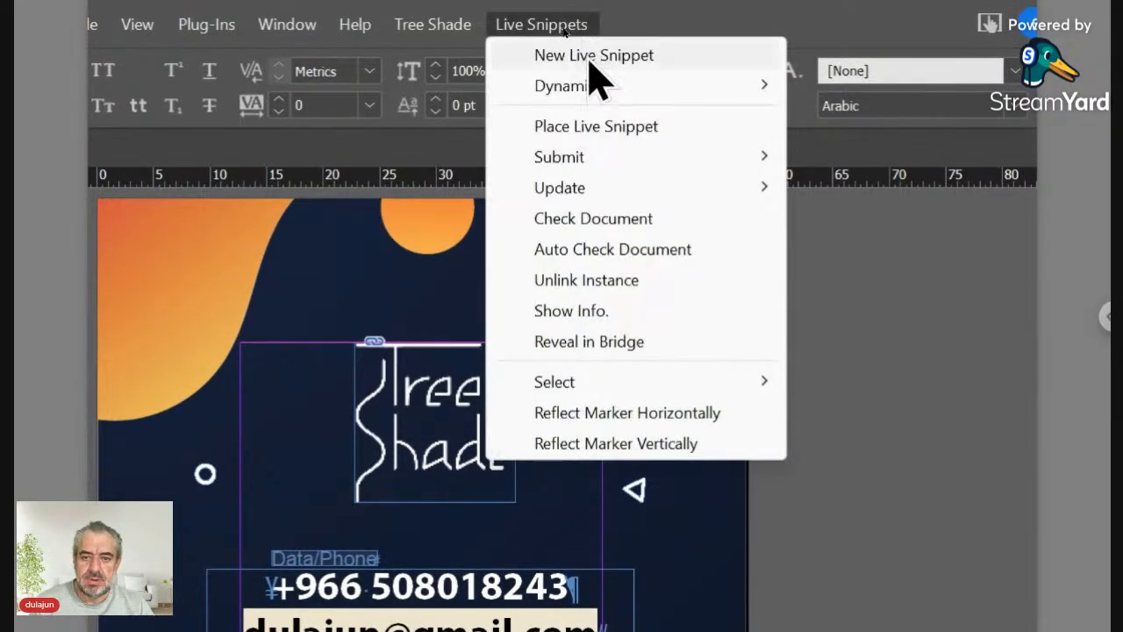
{"action": "left_click", "coordinate": [591, 58]}
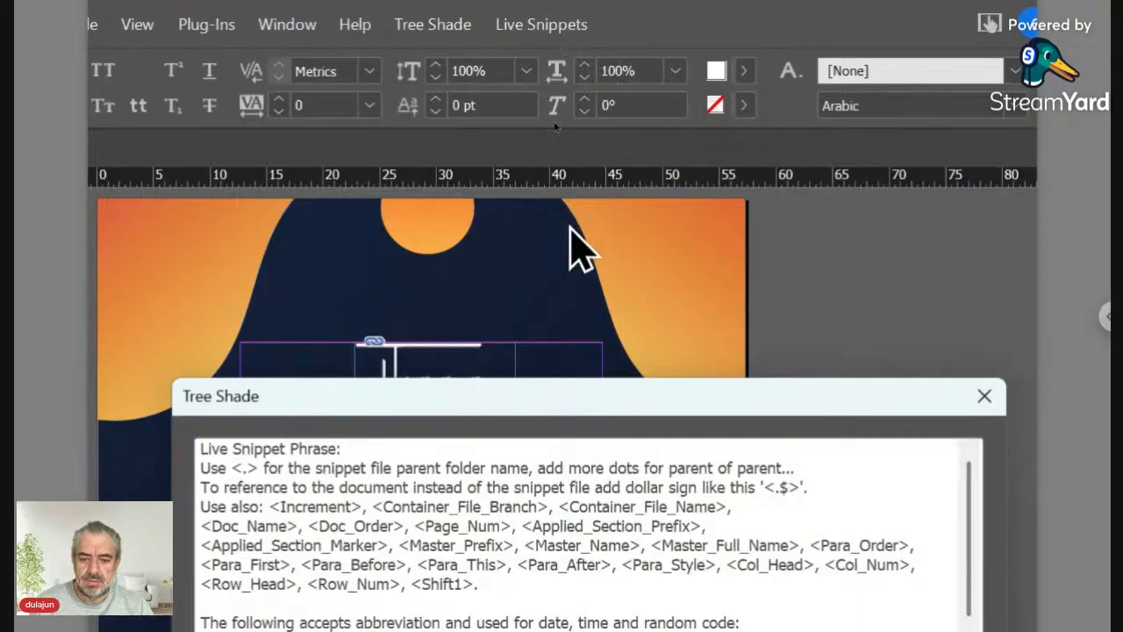
{"action": "left_click_drag", "start_coordinate": [557, 383], "coordinate": [555, 146]}
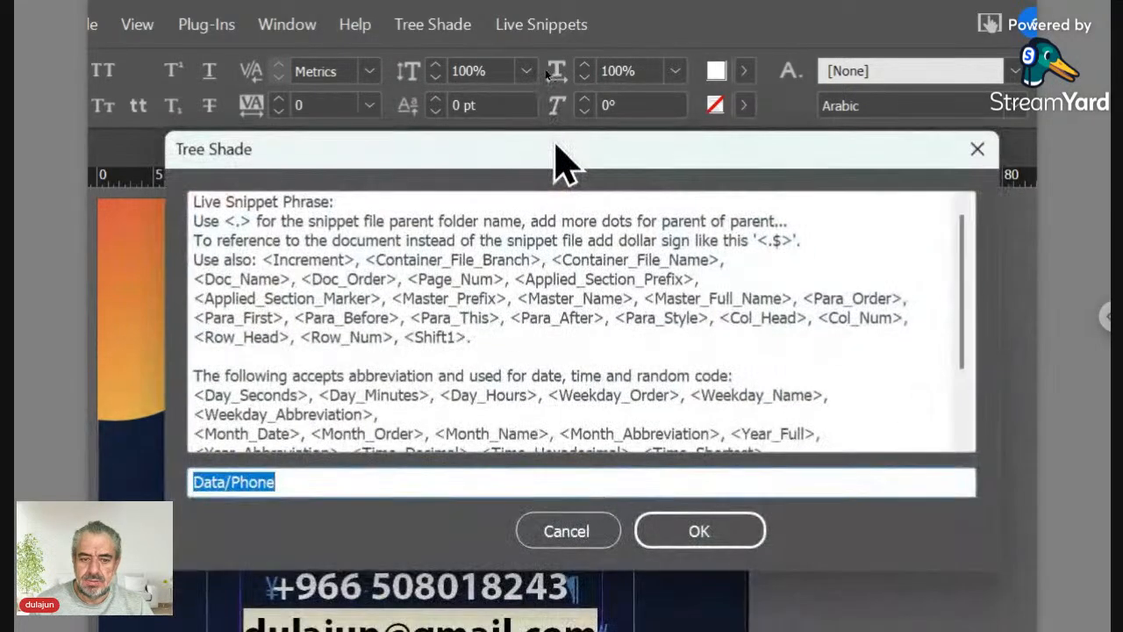
{"action": "left_click", "coordinate": [241, 481]}
{"action": "double_click", "coordinate": [241, 481]}
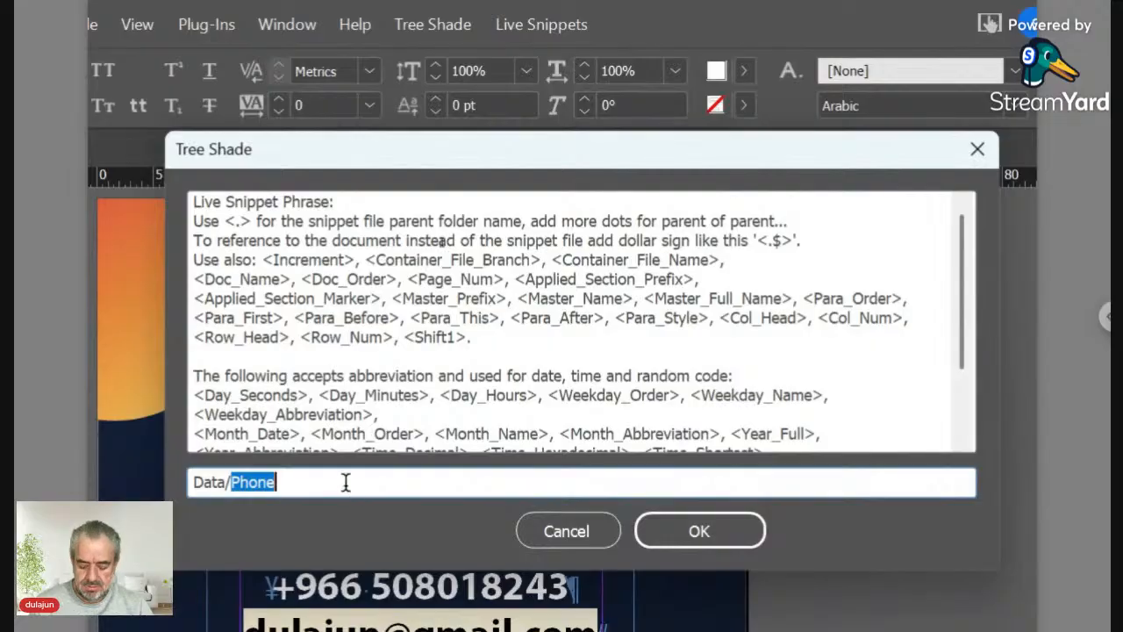
{"action": "type", "text": "Email"}
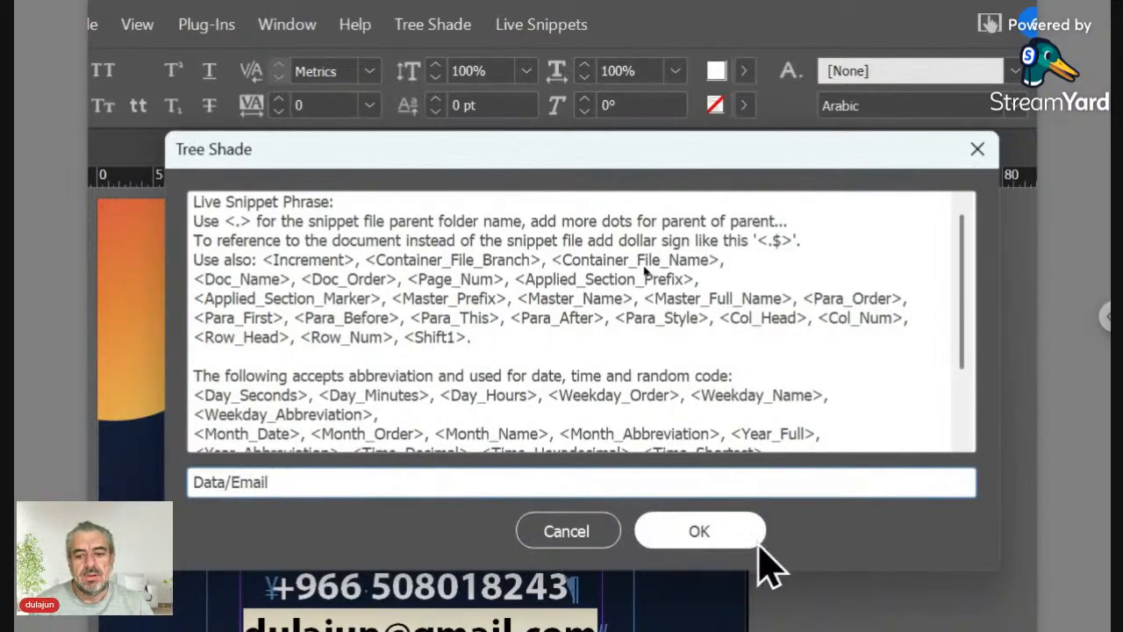
{"action": "left_click", "coordinate": [734, 531]}
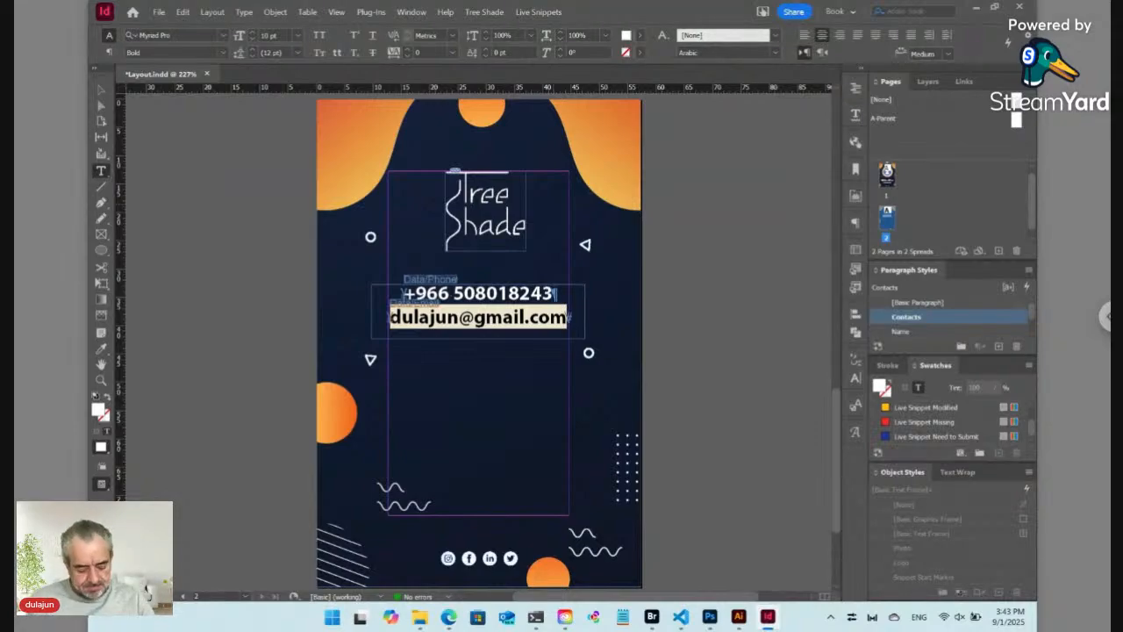
Step: In Bridge, manually reorder the Data files as Logo, Photo, Name, Position, Phone, Email
{"action": "left_click", "coordinate": [669, 443]}
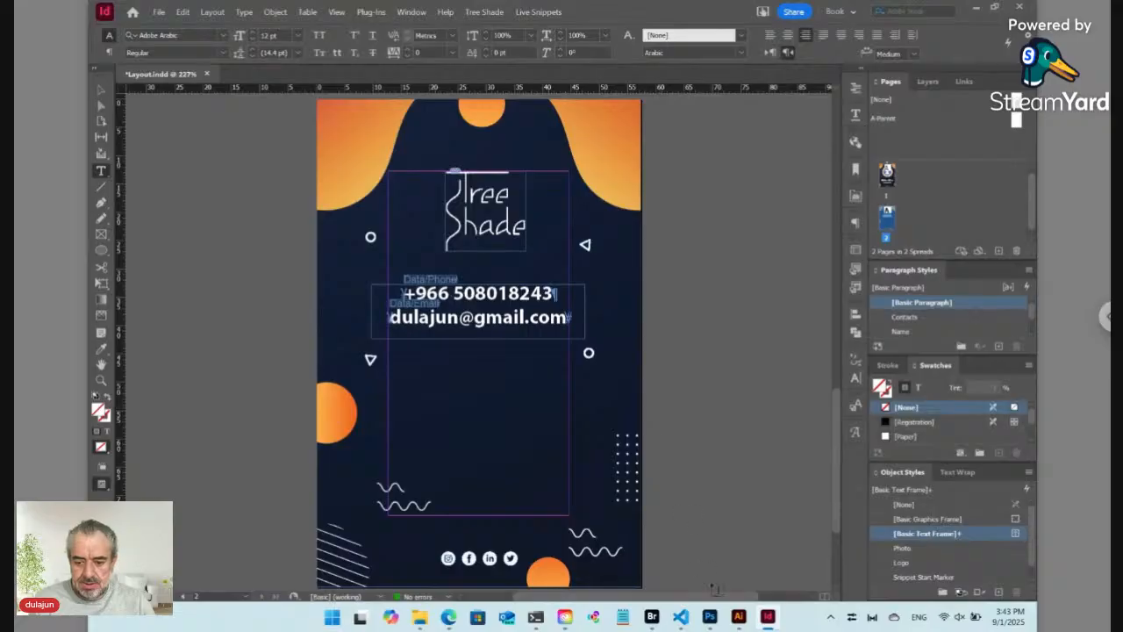
{"action": "left_click", "coordinate": [652, 617]}
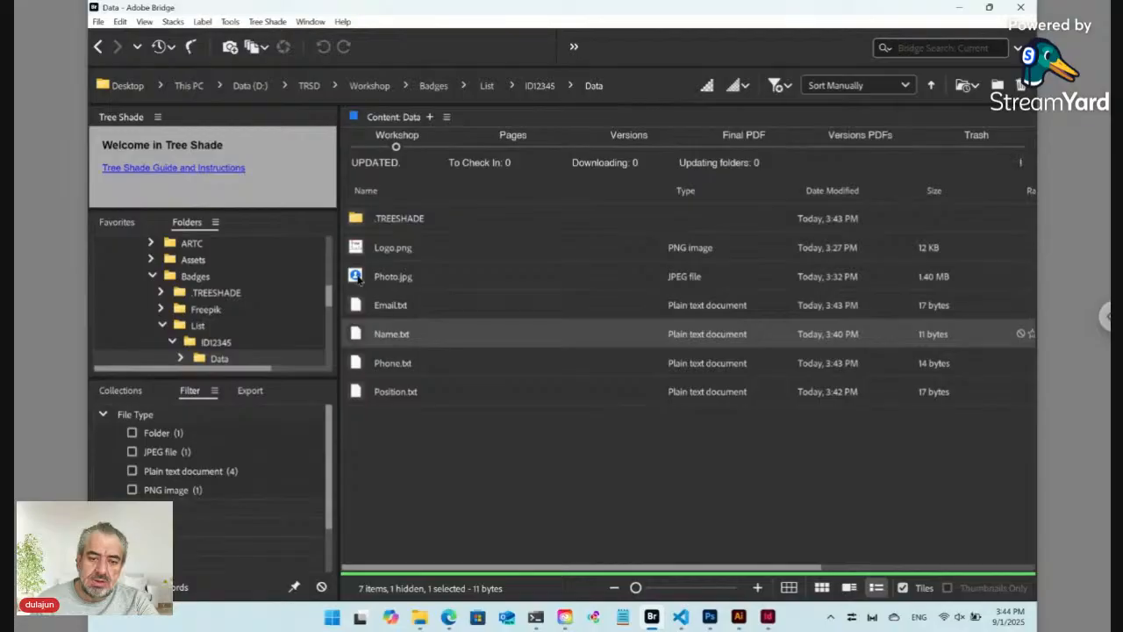
{"action": "left_click_drag", "start_coordinate": [358, 277], "coordinate": [380, 270]}
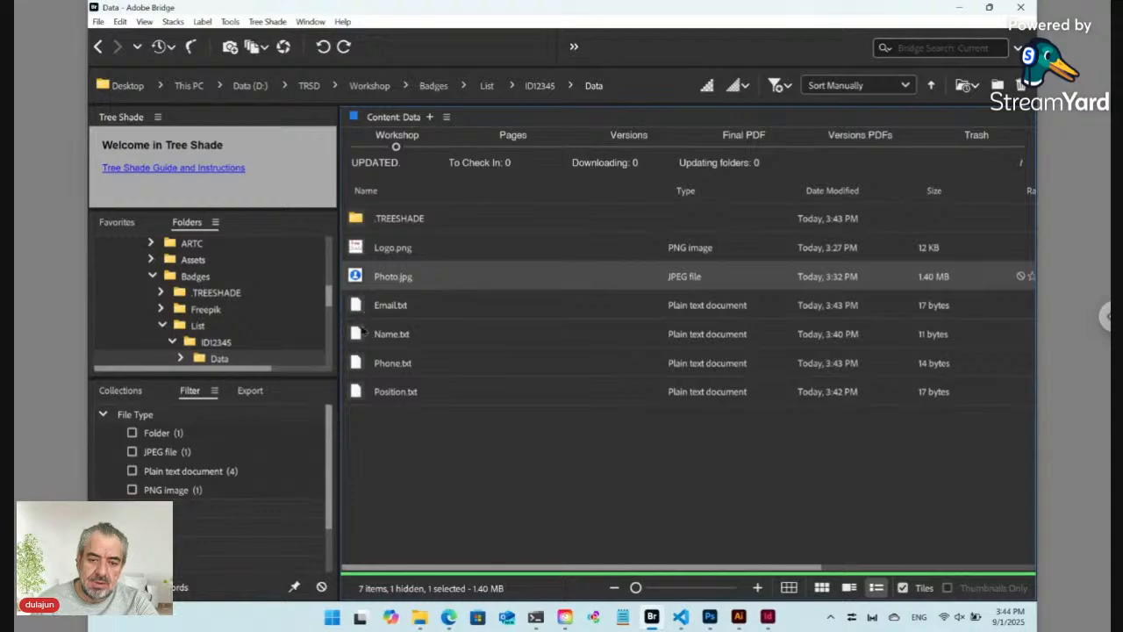
{"action": "left_click_drag", "start_coordinate": [360, 336], "coordinate": [368, 300]}
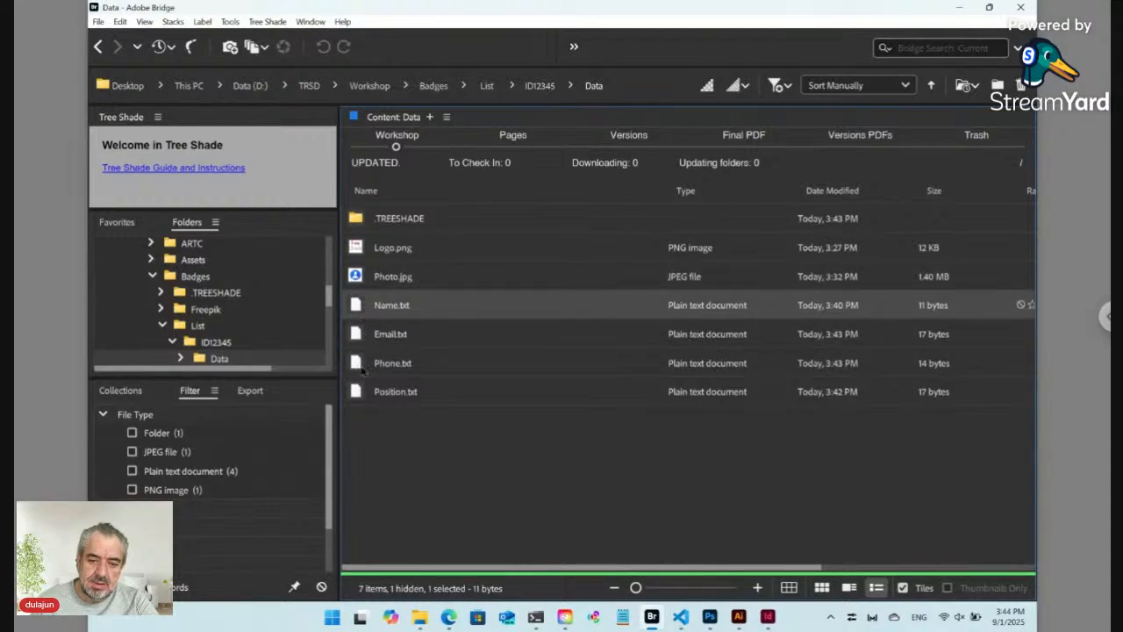
{"action": "left_click_drag", "start_coordinate": [359, 396], "coordinate": [372, 323]}
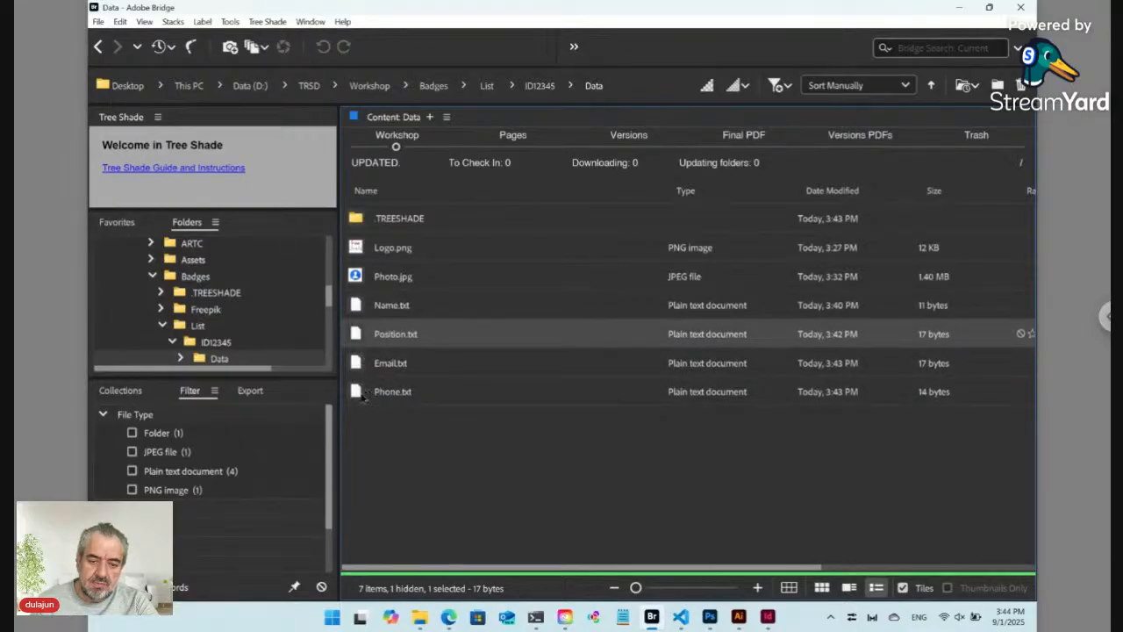
{"action": "left_click_drag", "start_coordinate": [363, 397], "coordinate": [365, 360]}
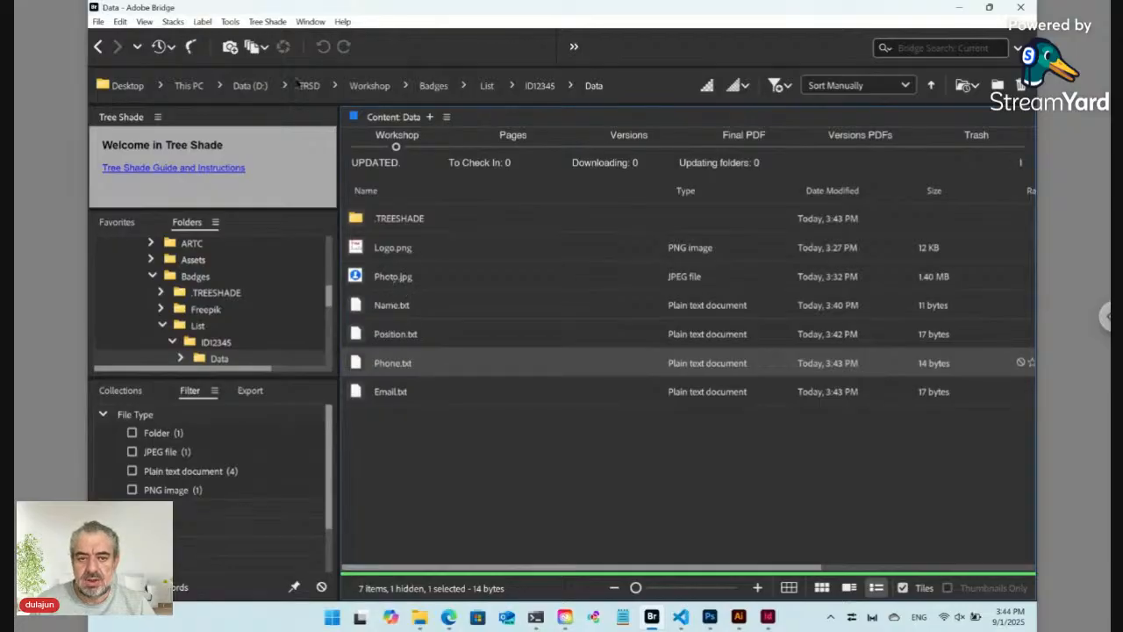
{"action": "left_click", "coordinate": [268, 23]}
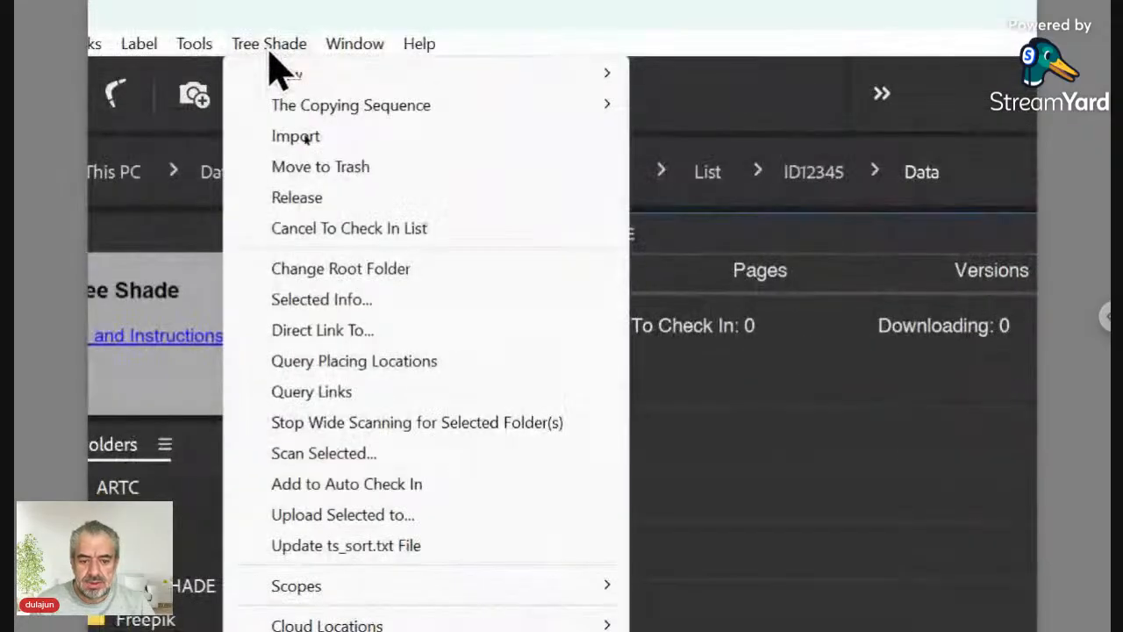
Step: Write the custom file order to ts_sort.txt and close the preview
{"action": "left_click", "coordinate": [364, 547]}
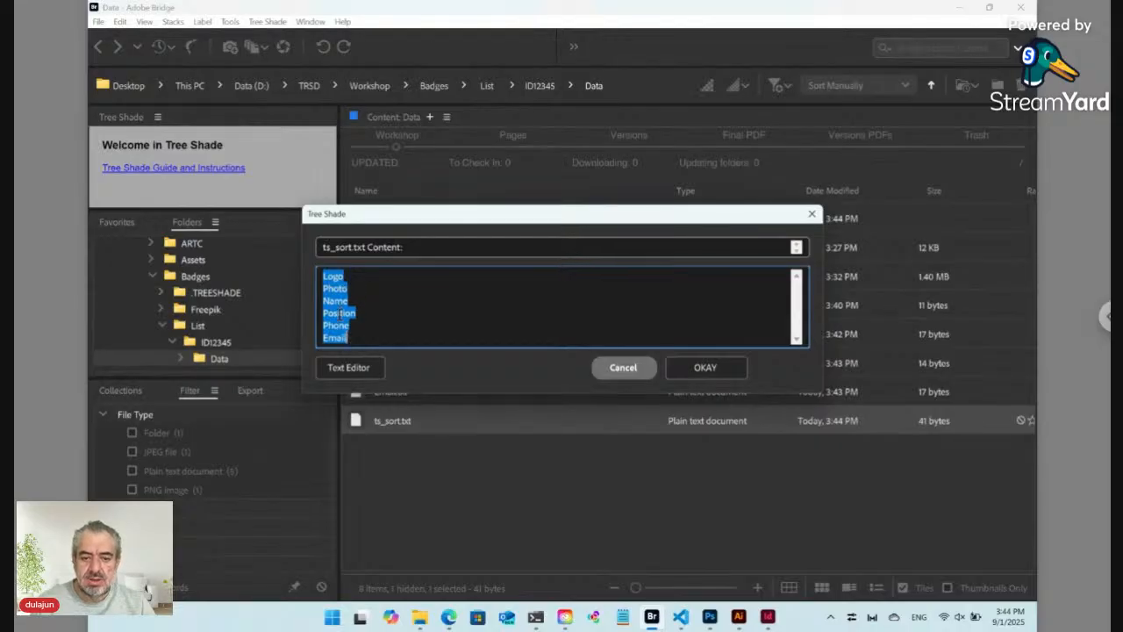
{"action": "left_click", "coordinate": [600, 373]}
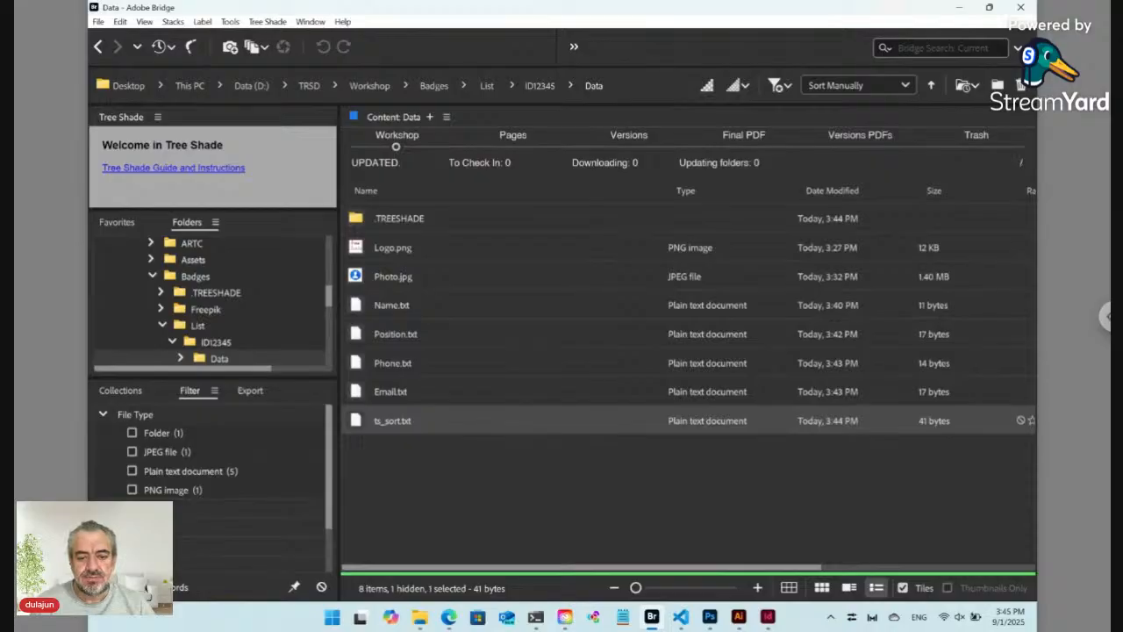
{"action": "left_click", "coordinate": [537, 87]}
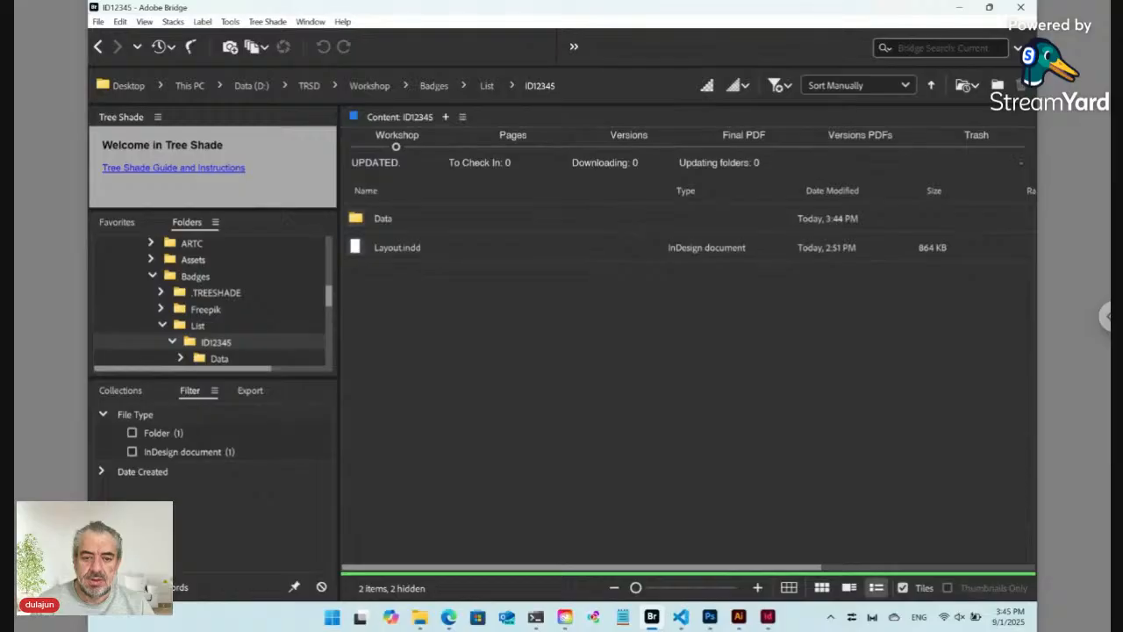
{"action": "double_click", "coordinate": [356, 219]}
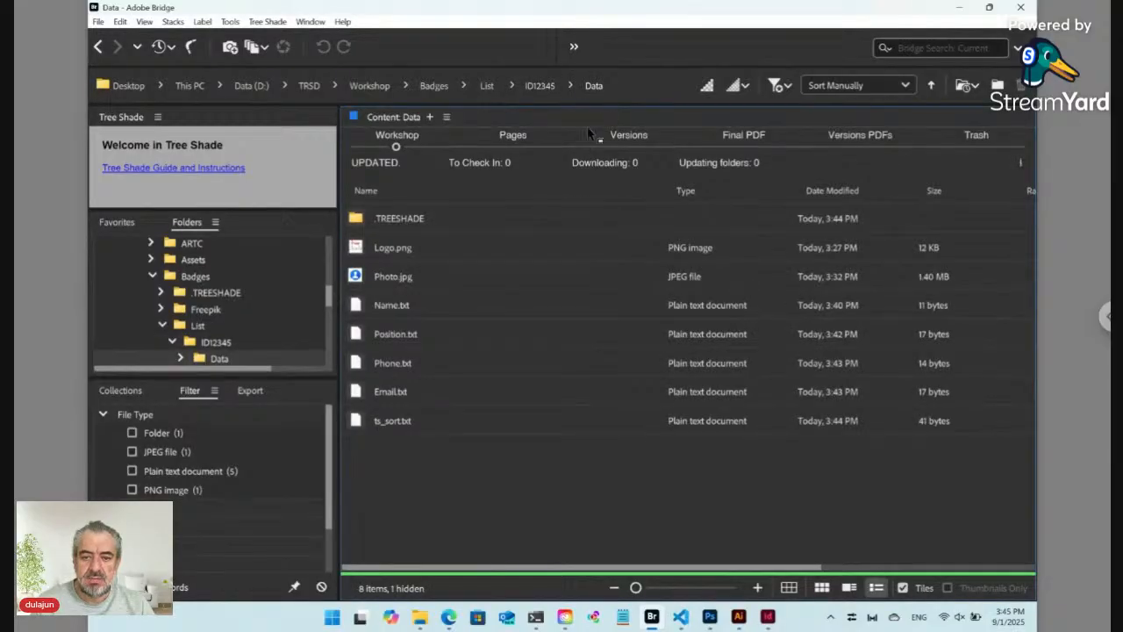
{"action": "left_click", "coordinate": [268, 21]}
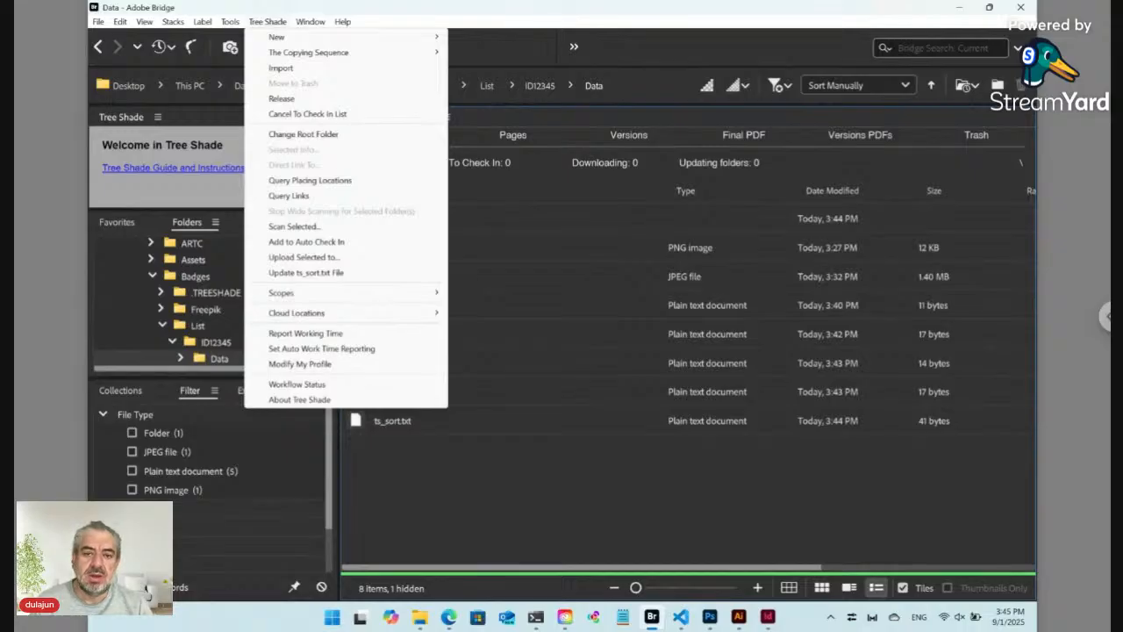
Step: Create a new Tree Shade plain text file named 'Produce QR ts_hdn' in the Data folder
{"action": "mouse_move", "coordinate": [283, 41]}
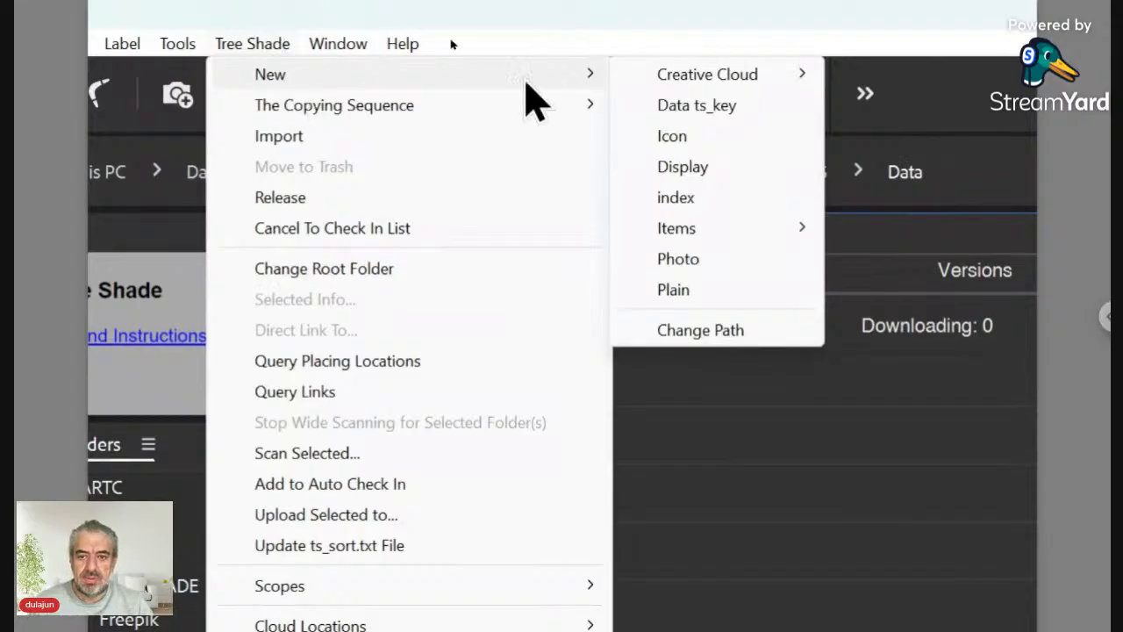
{"action": "left_click", "coordinate": [681, 291]}
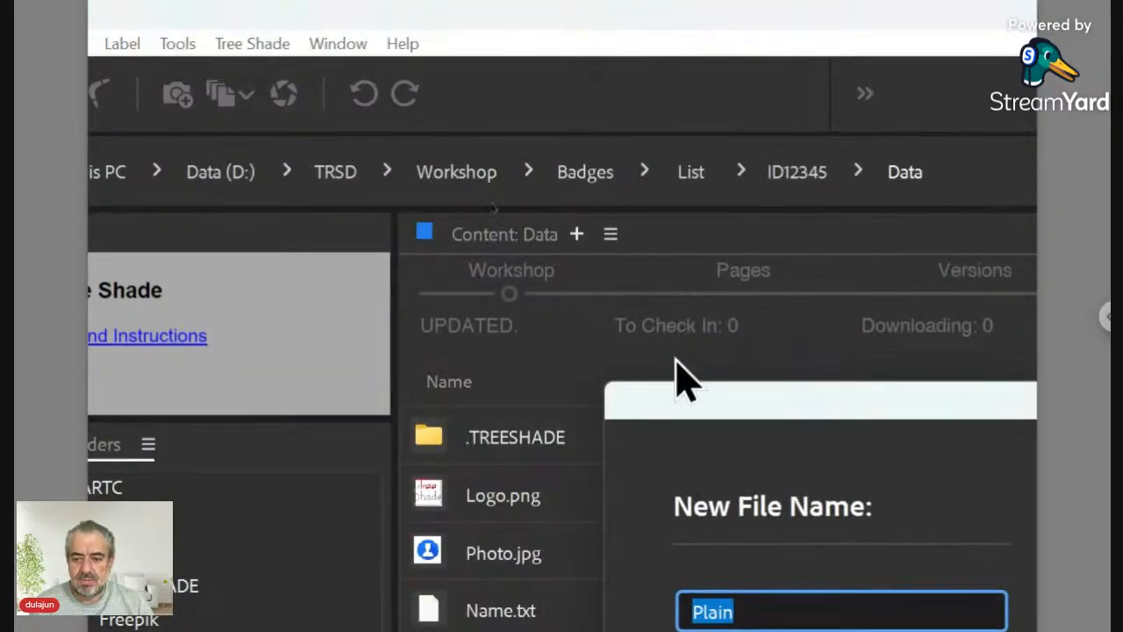
{"action": "left_click_drag", "start_coordinate": [708, 424], "coordinate": [510, 147]}
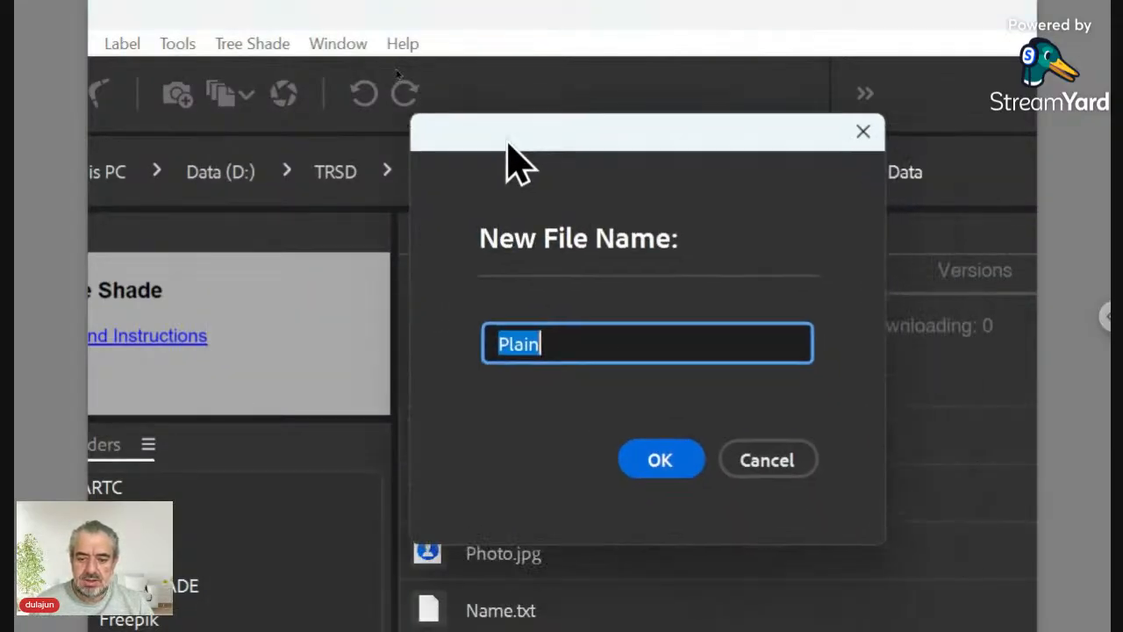
{"action": "type", "text": "Pro"}
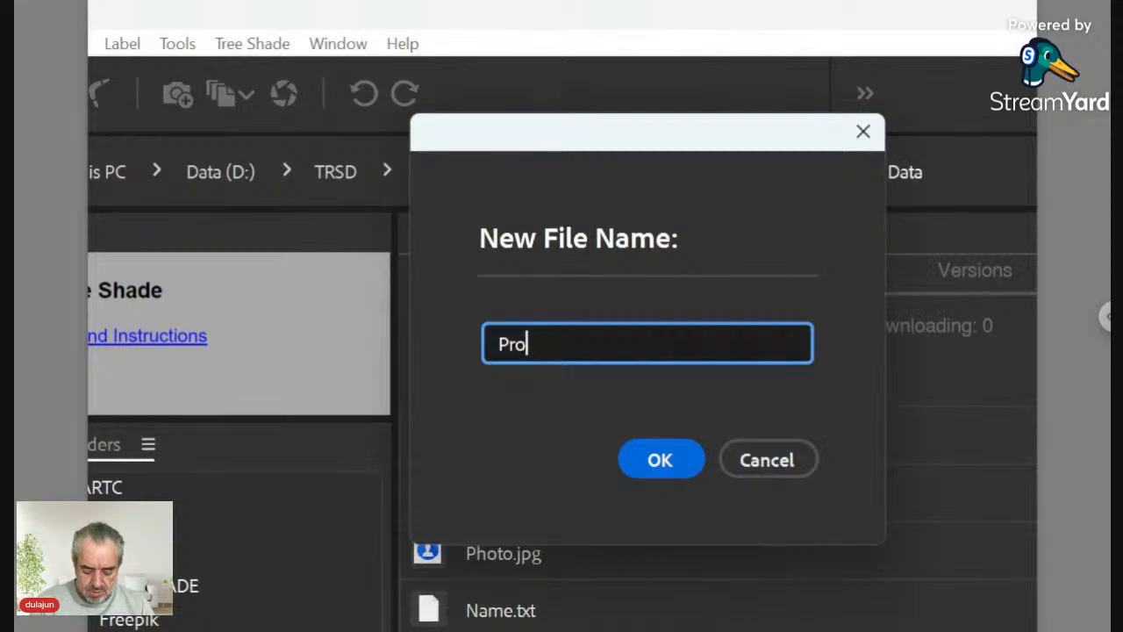
{"action": "type", "text": "duce "}
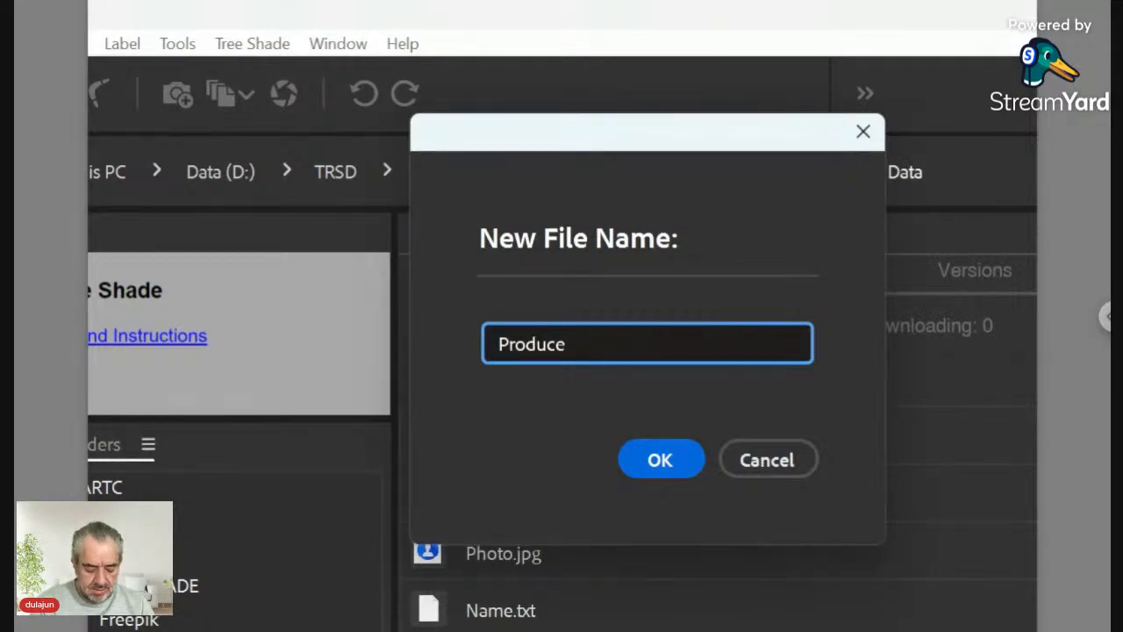
{"action": "type", "text": "QR "}
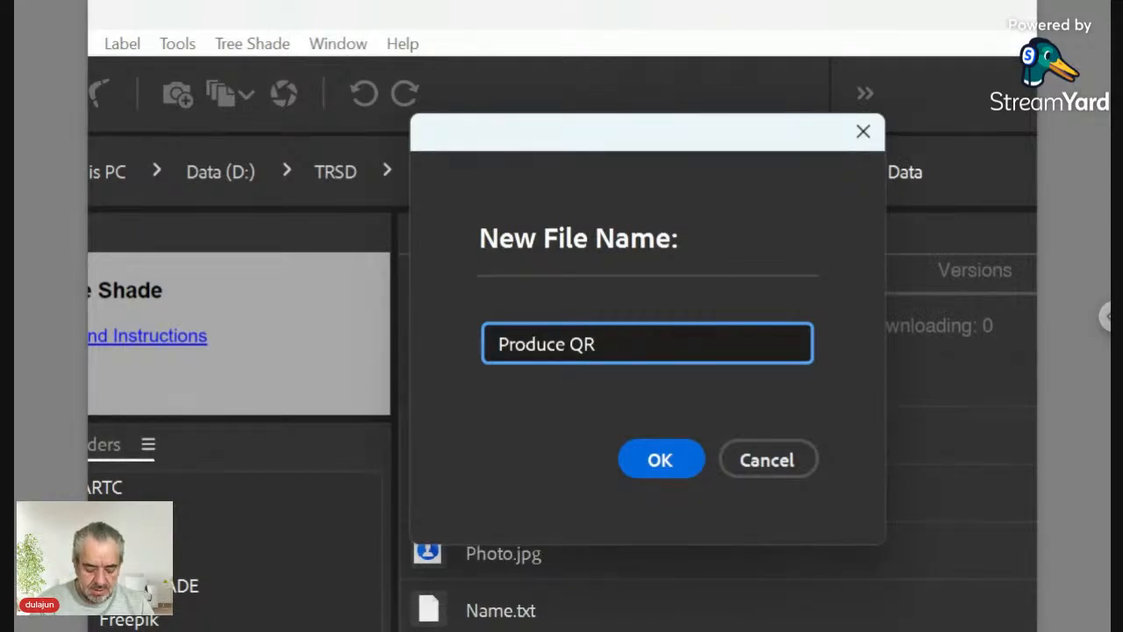
{"action": "type", "text": "ts"}
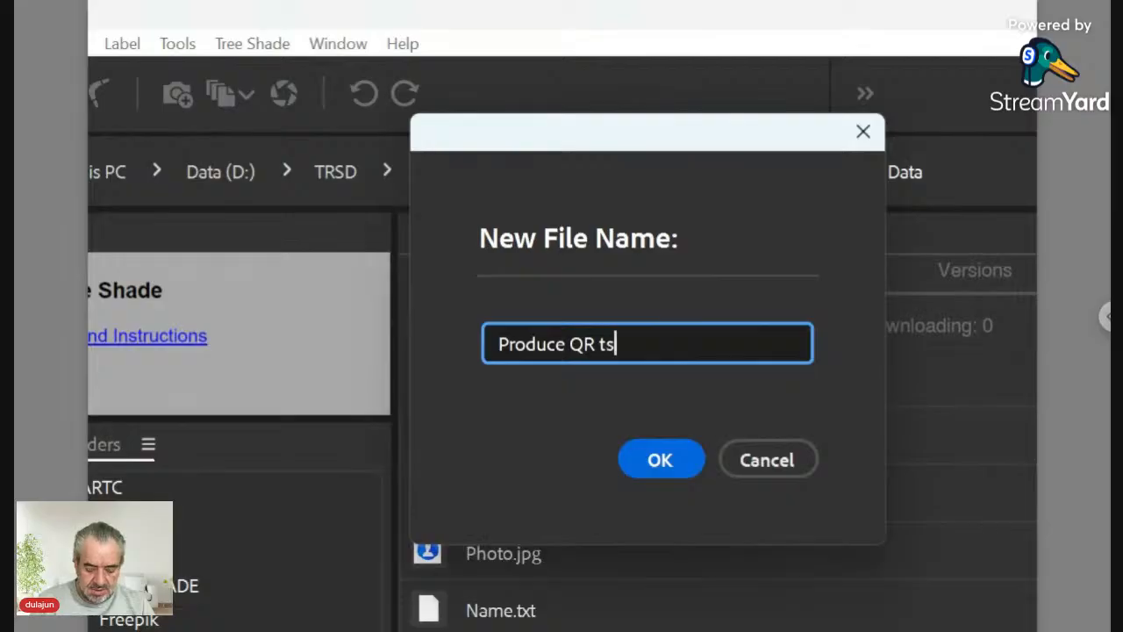
{"action": "type", "text": "_hdn"}
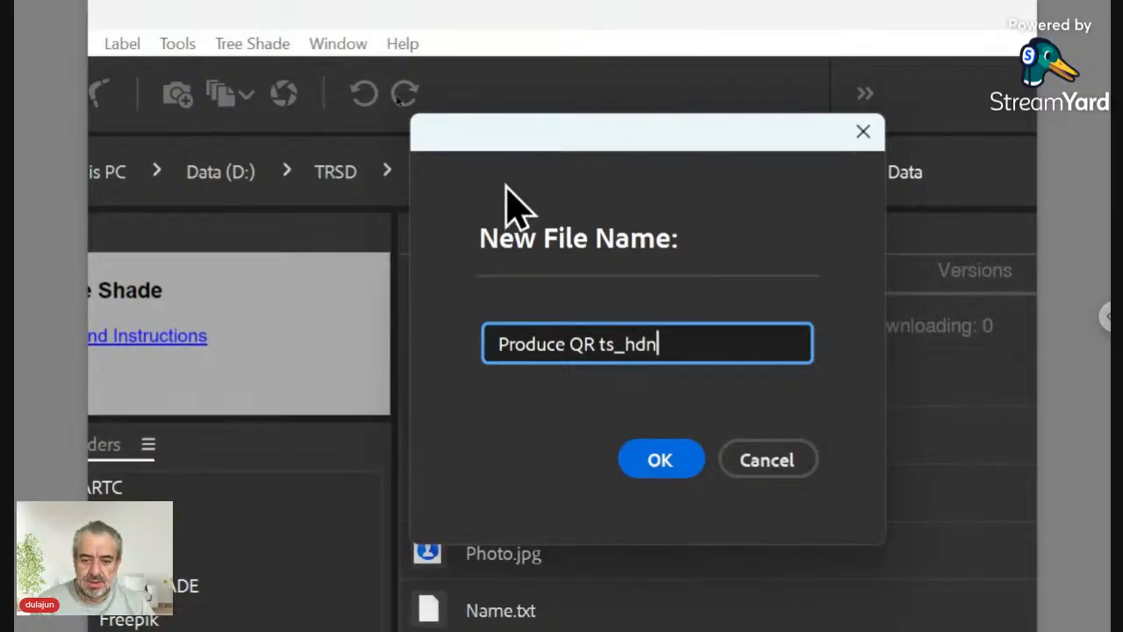
{"action": "left_click", "coordinate": [660, 458]}
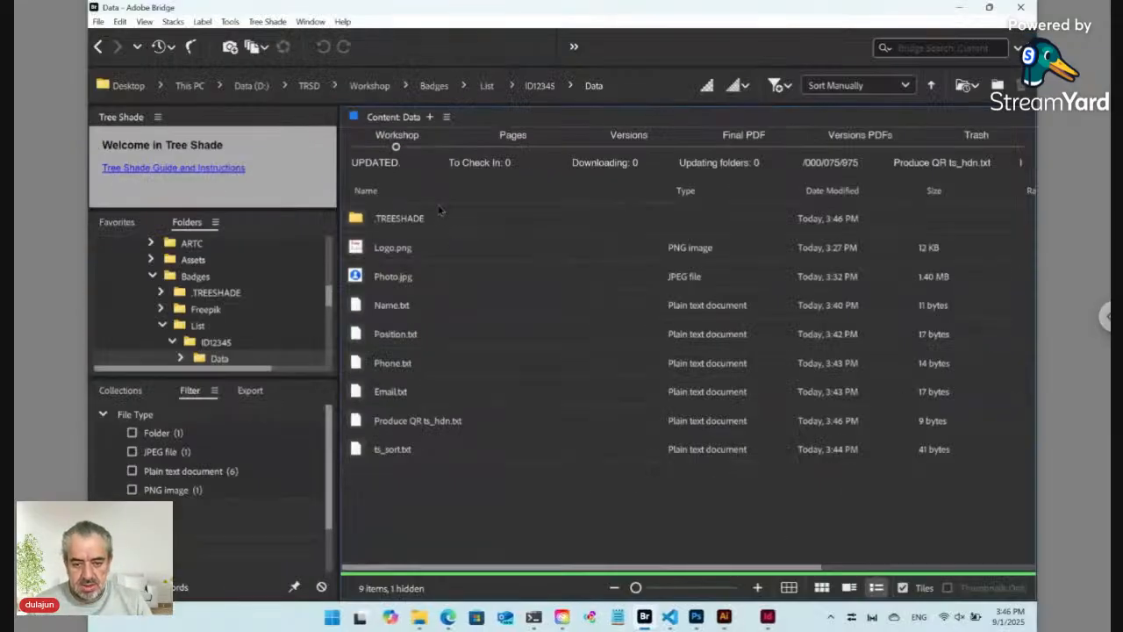
Step: Replace the file's placeholder text with a <ts> tagged line using './Name.+' and '<place>'
{"action": "left_click", "coordinate": [412, 421]}
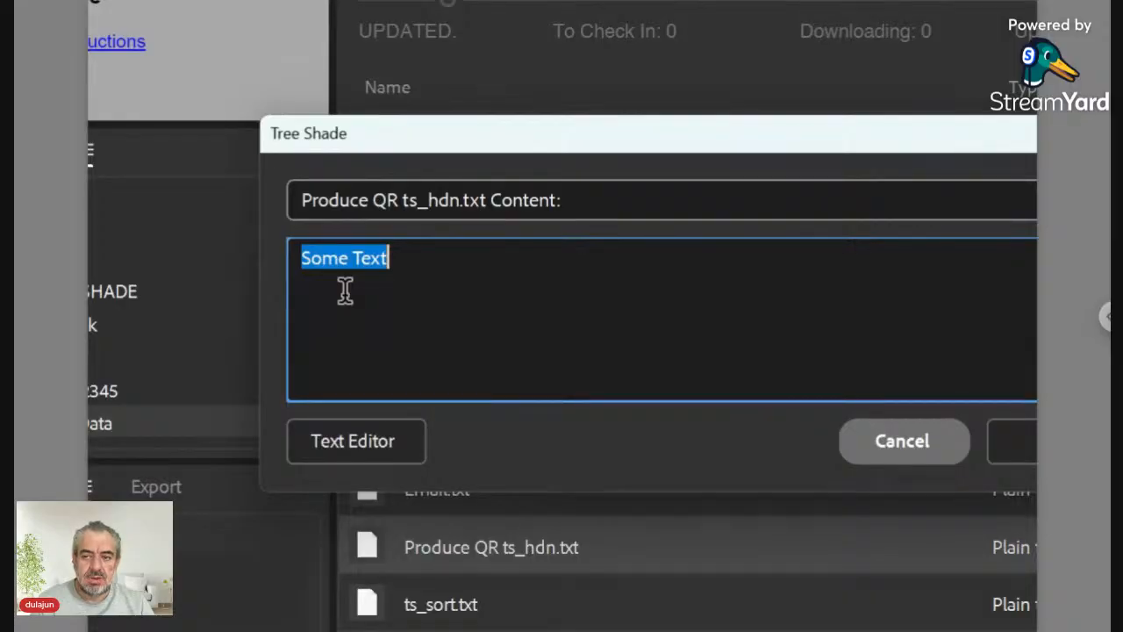
{"action": "key", "text": "BackSpace"}
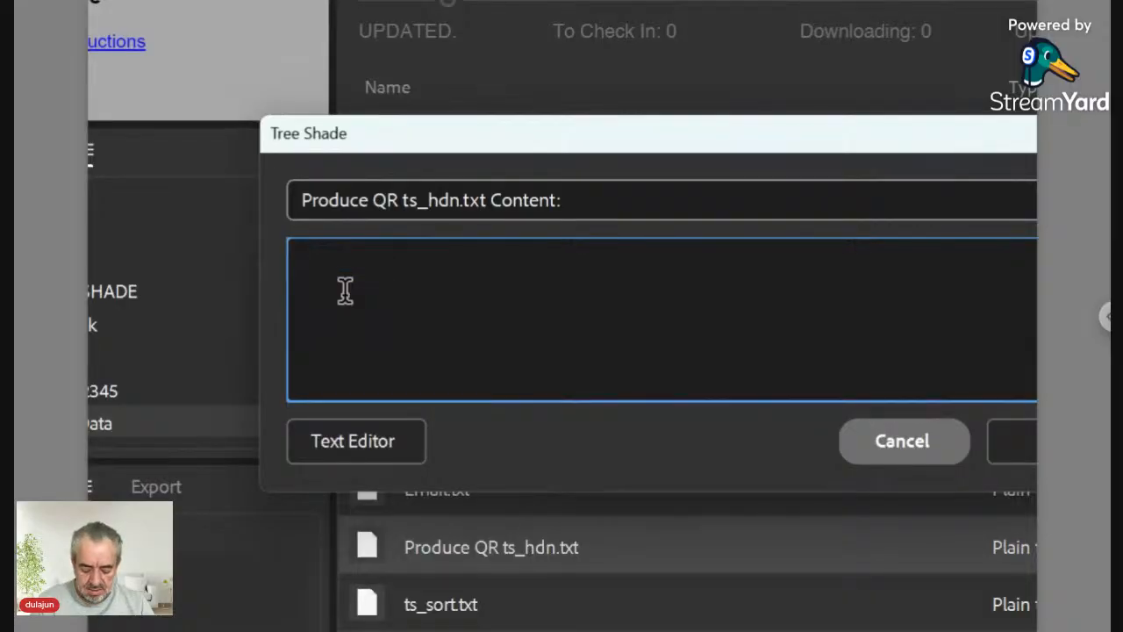
{"action": "type", "text": "<t"}
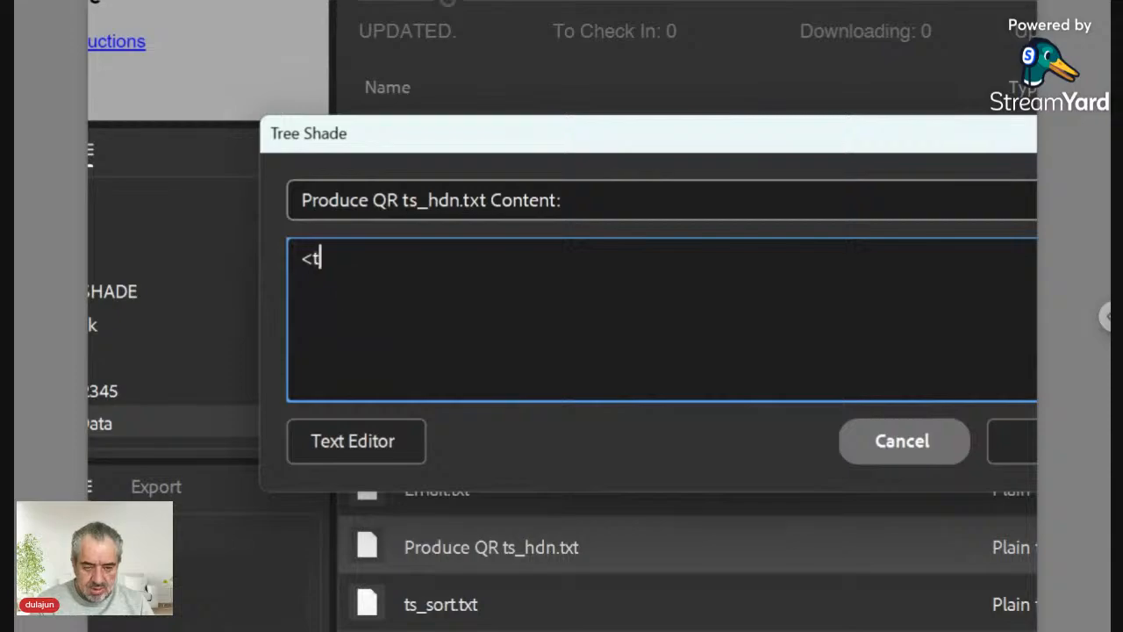
{"action": "type", "text": "s><"}
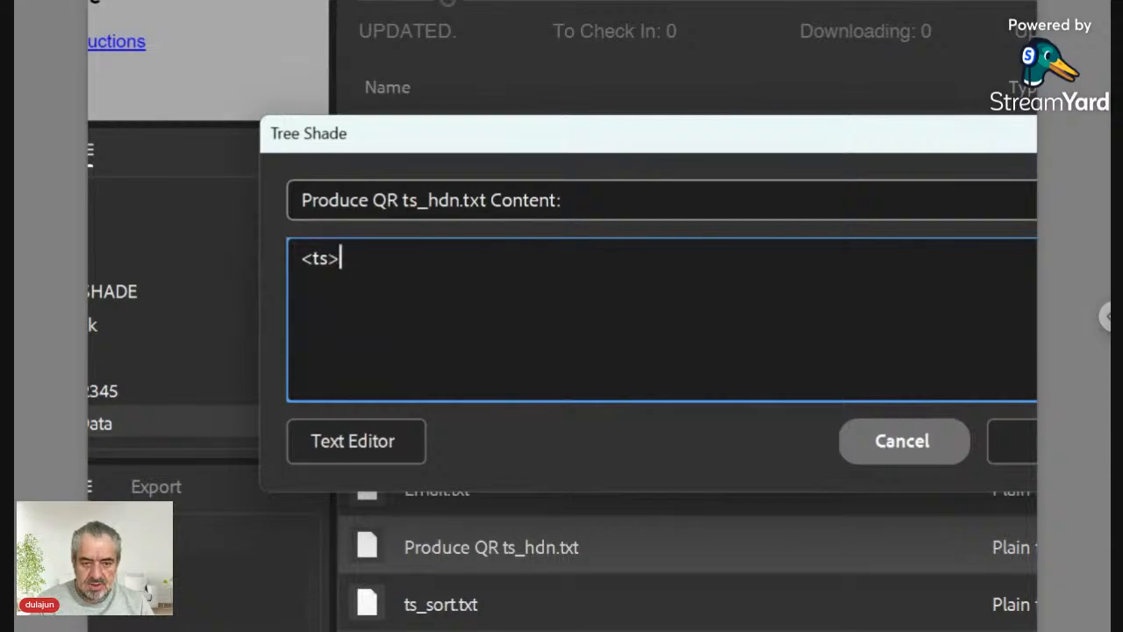
{"action": "type", "text": "/ts>"}
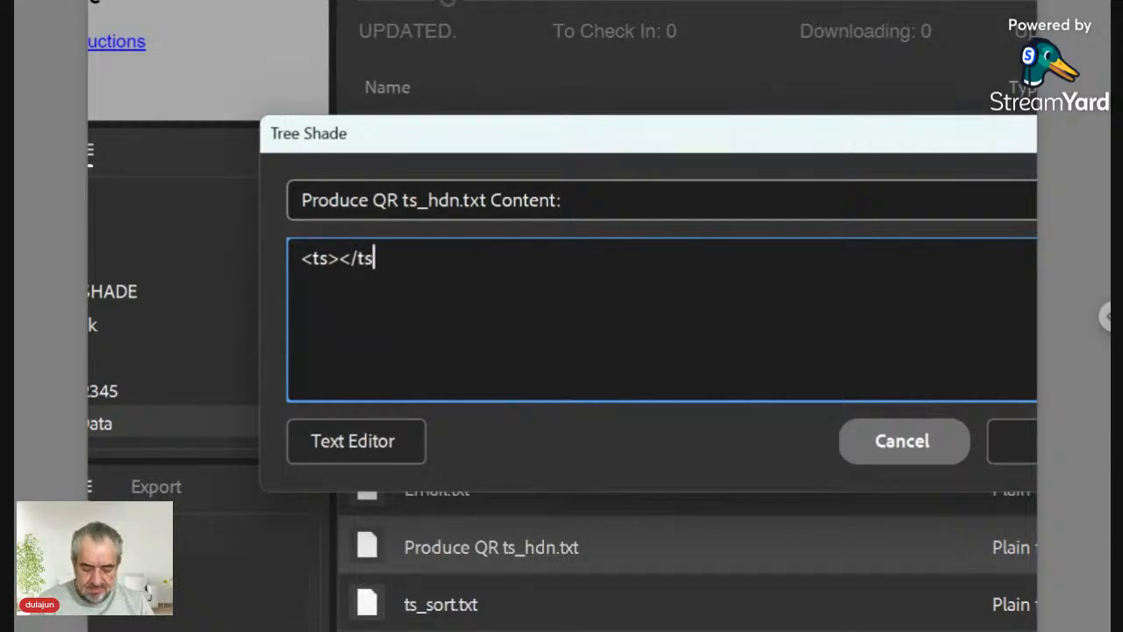
{"action": "key", "text": "Left"}
{"action": "key", "text": "Left"}
{"action": "key", "text": "Left"}
{"action": "key", "text": "Left"}
{"action": "key", "text": "Left"}
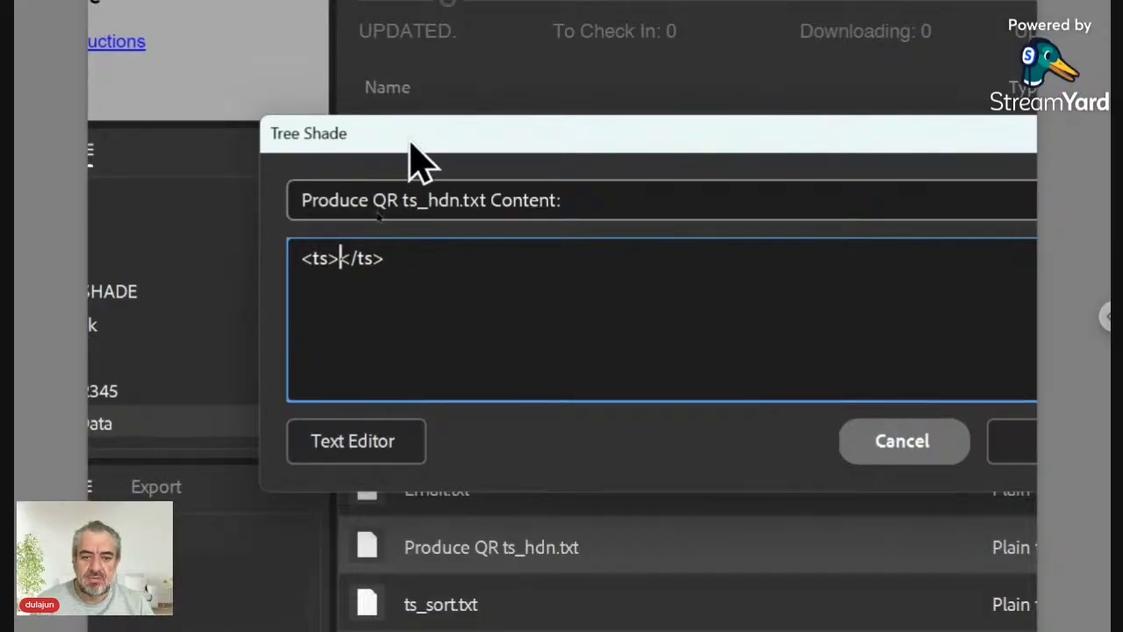
{"action": "left_click_drag", "start_coordinate": [412, 136], "coordinate": [657, 245]}
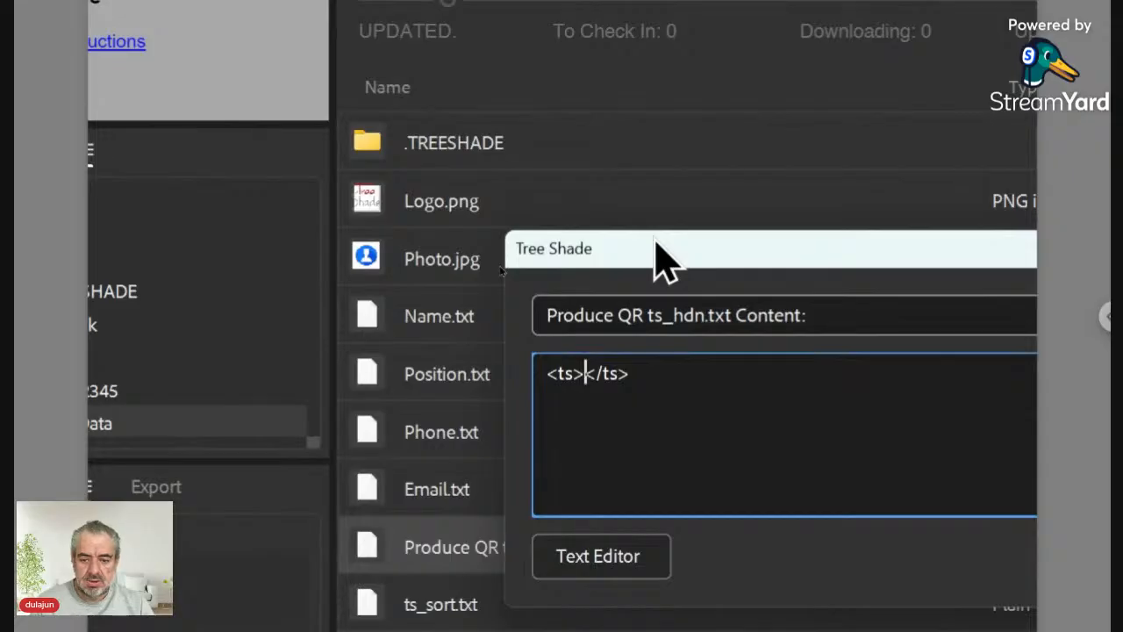
{"action": "type", "text": "./"}
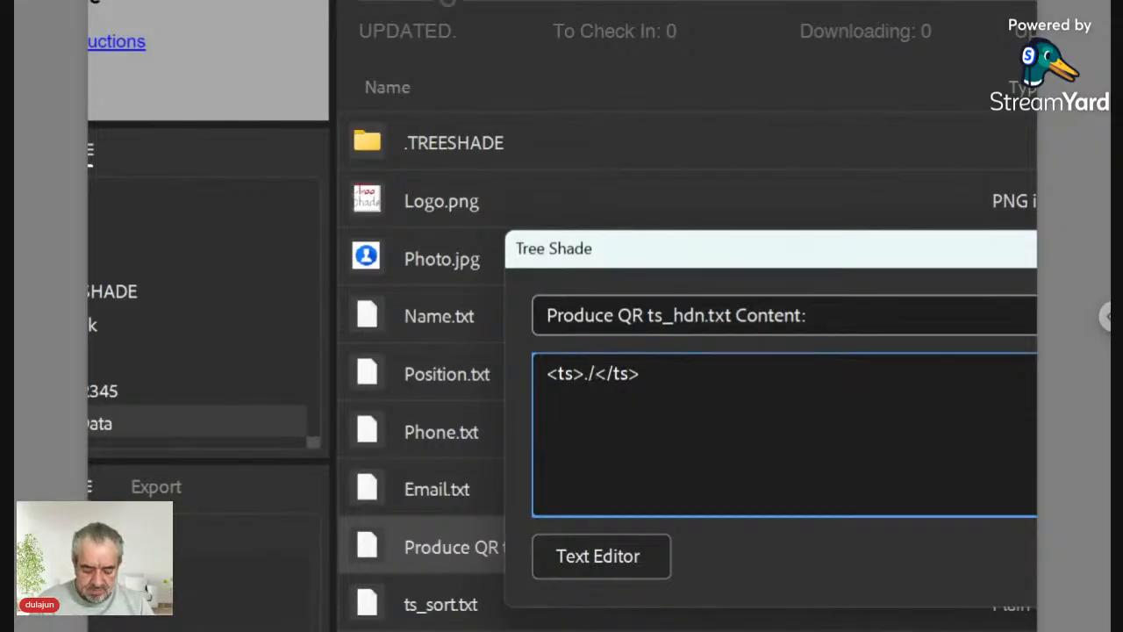
{"action": "type", "text": "Name"}
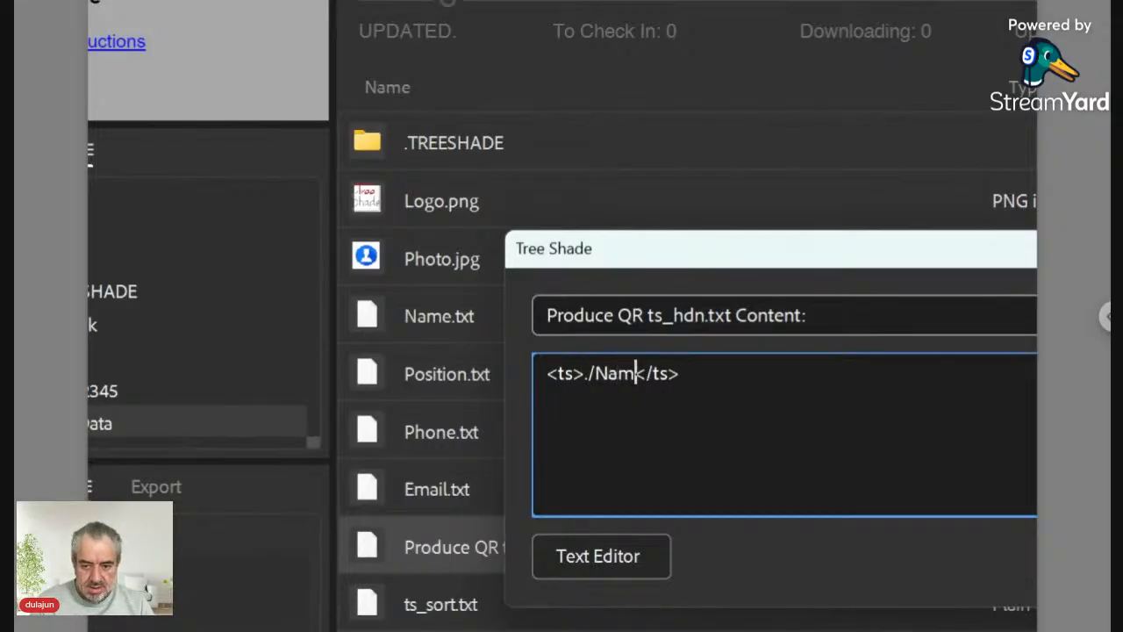
{"action": "type", "text": ".+"}
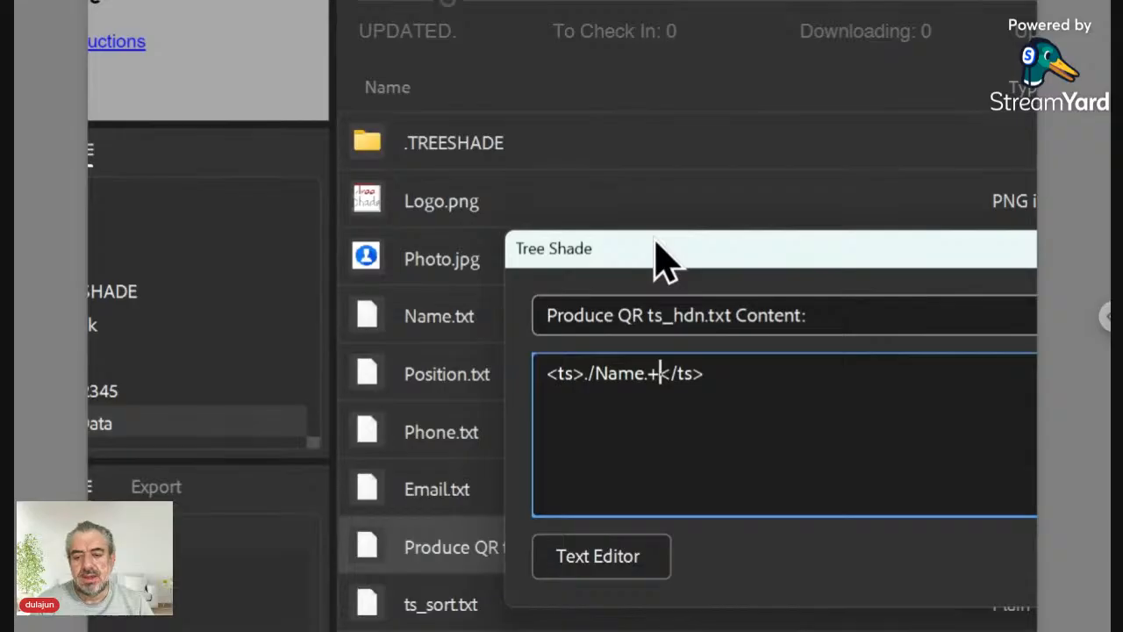
{"action": "type", "text": "<place"}
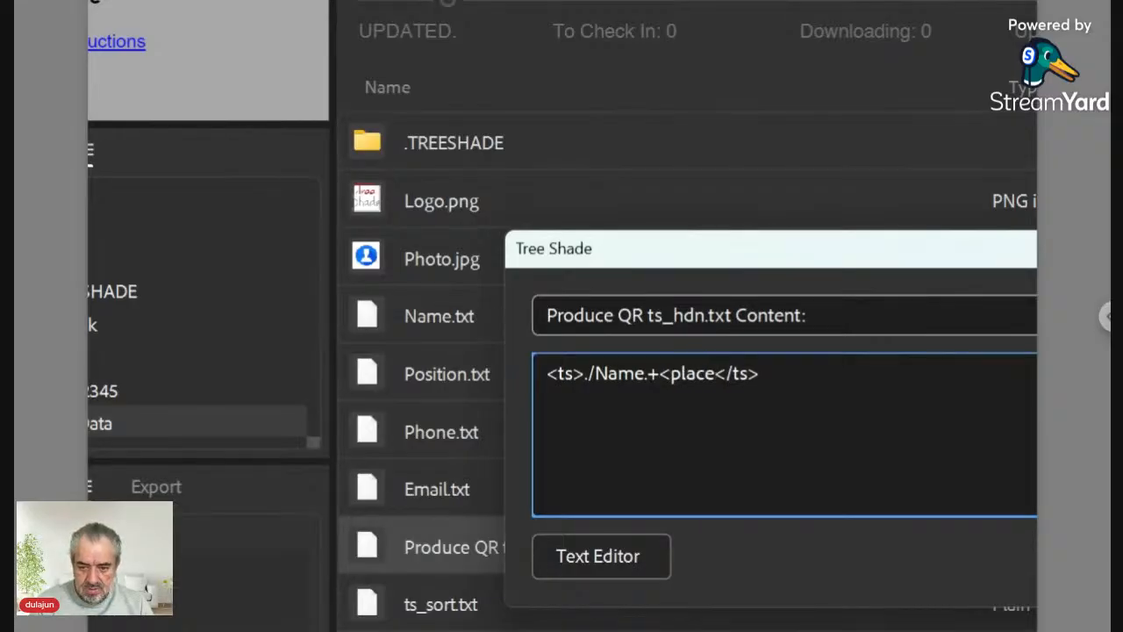
{"action": "type", "text": ">"}
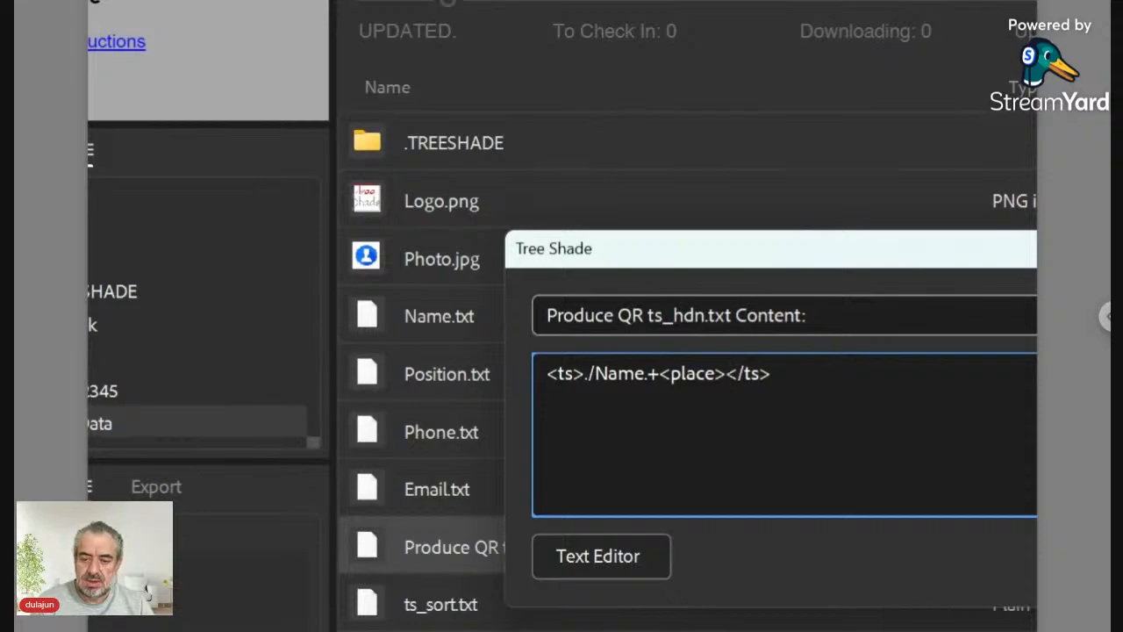
Step: Add a second tagged line with 'Position.' in place of 'Name.' and save the content
{"action": "left_click", "coordinate": [583, 375]}
{"action": "left_click", "coordinate": [808, 373]}
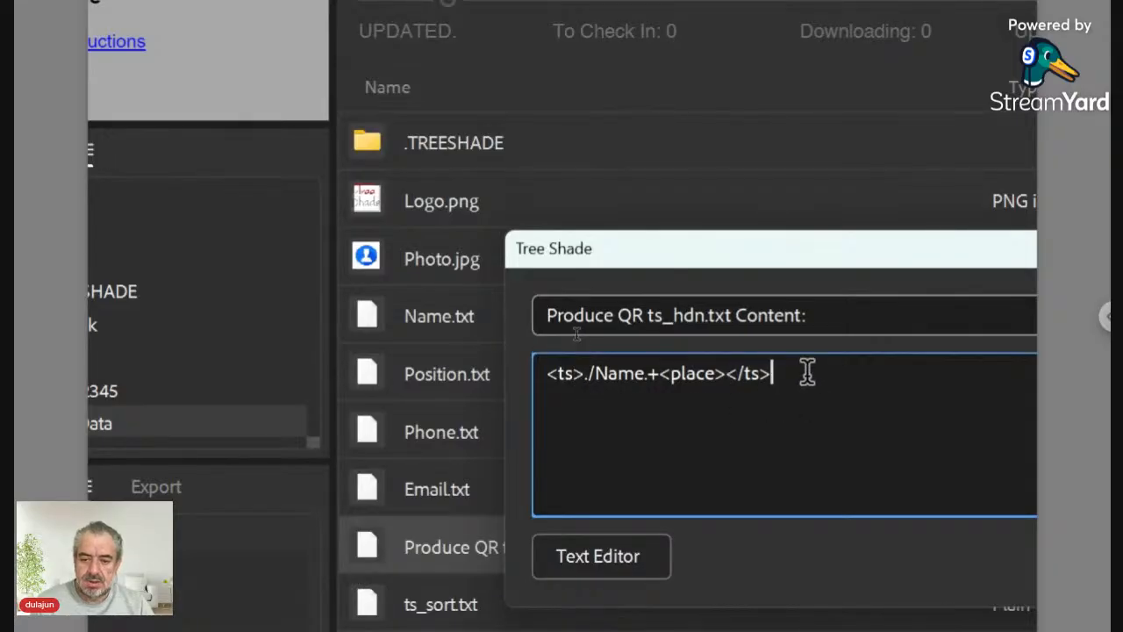
{"action": "left_click_drag", "start_coordinate": [808, 372], "coordinate": [529, 376]}
{"action": "key", "text": "ctrl+c"}
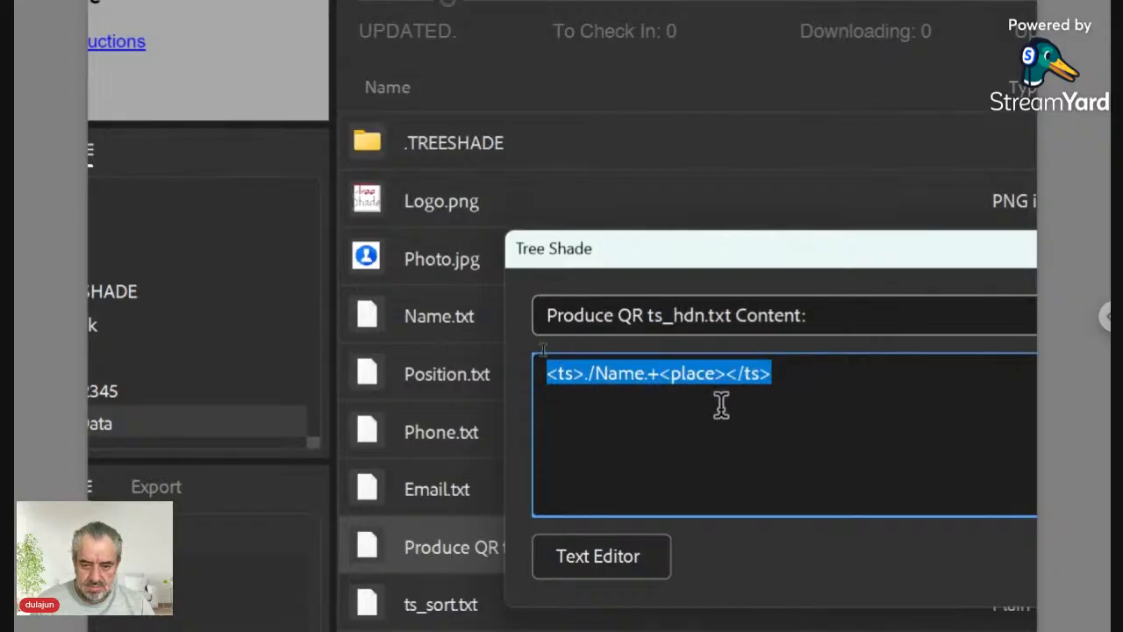
{"action": "left_click", "coordinate": [816, 379]}
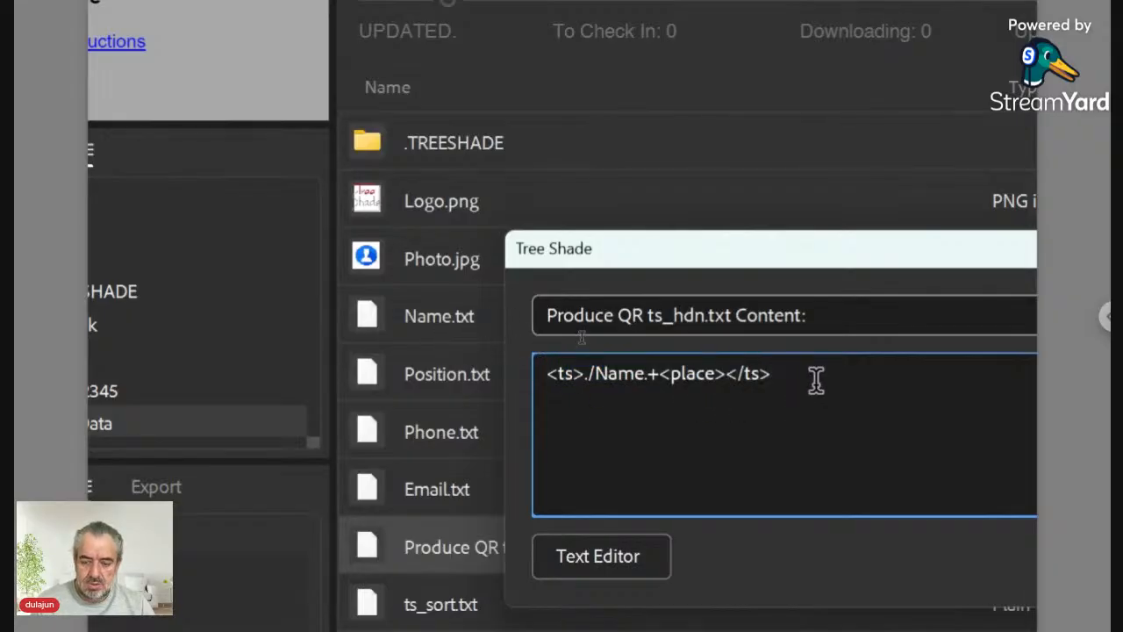
{"action": "key", "text": "Return"}
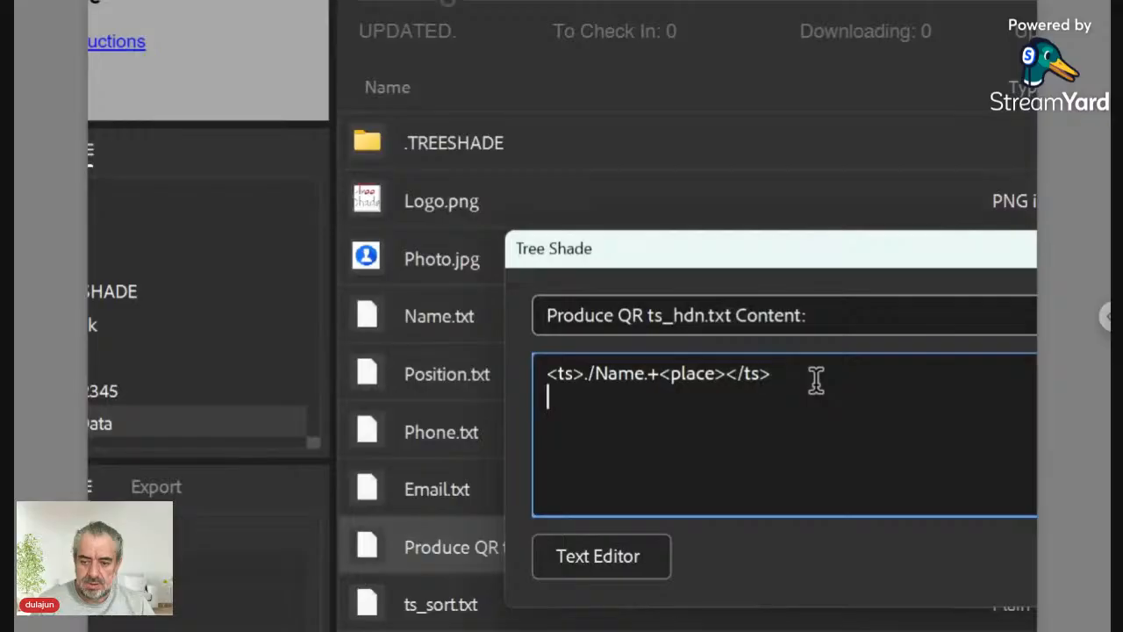
{"action": "key", "text": "ctrl+v"}
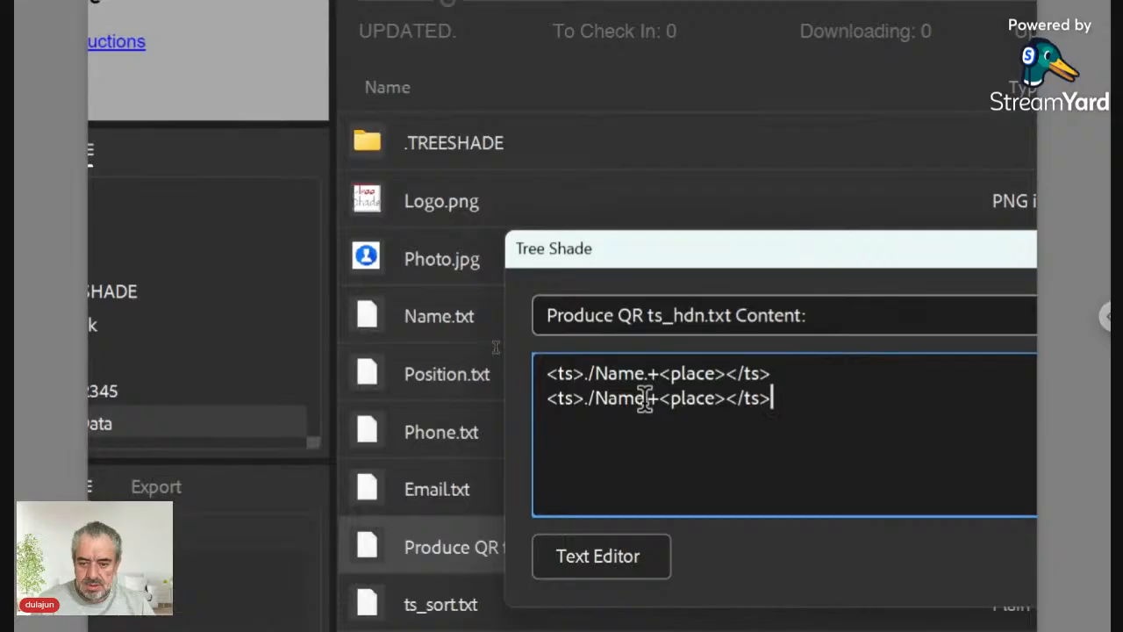
{"action": "left_click_drag", "start_coordinate": [646, 398], "coordinate": [596, 399]}
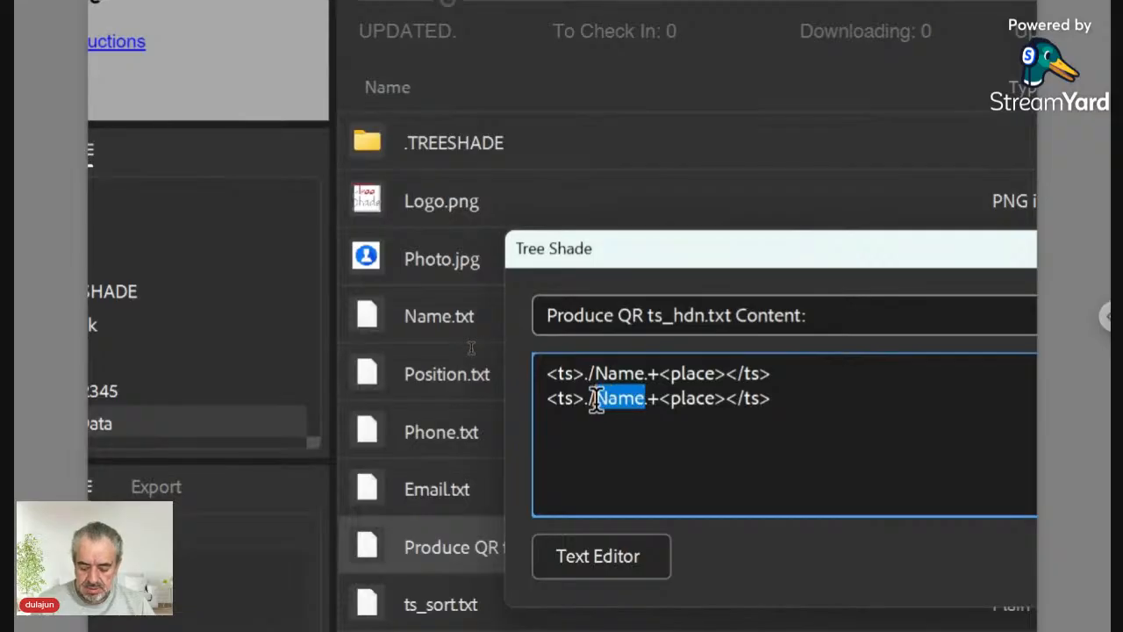
{"action": "type", "text": "Positi"}
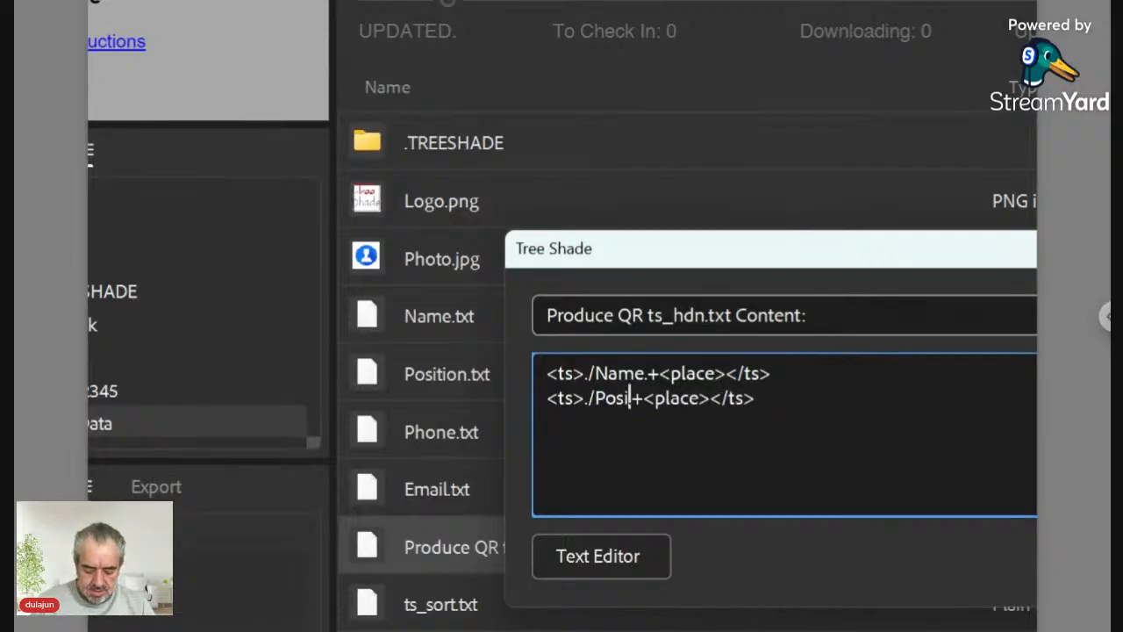
{"action": "type", "text": "on."}
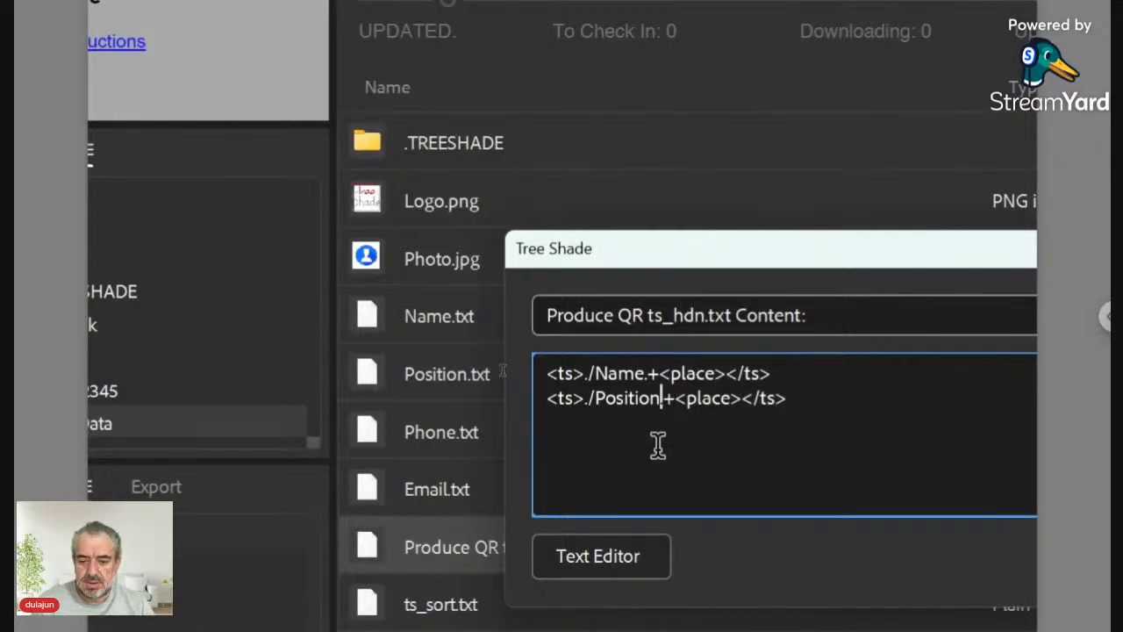
{"action": "left_click_drag", "start_coordinate": [683, 255], "coordinate": [490, 151]}
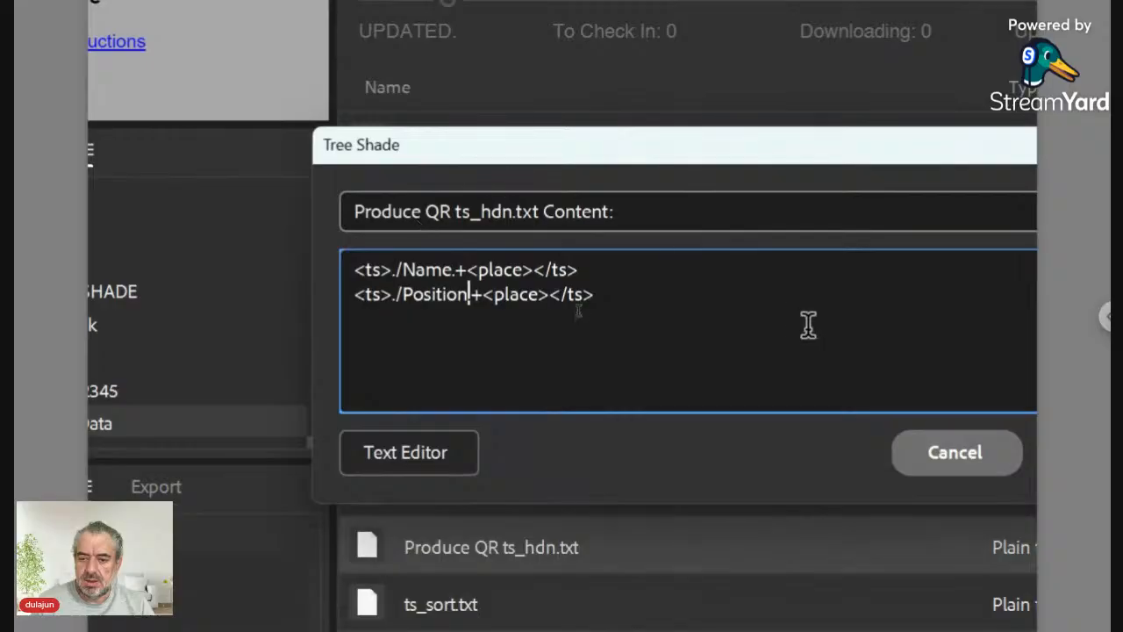
{"action": "left_click_drag", "start_coordinate": [798, 150], "coordinate": [715, 158]}
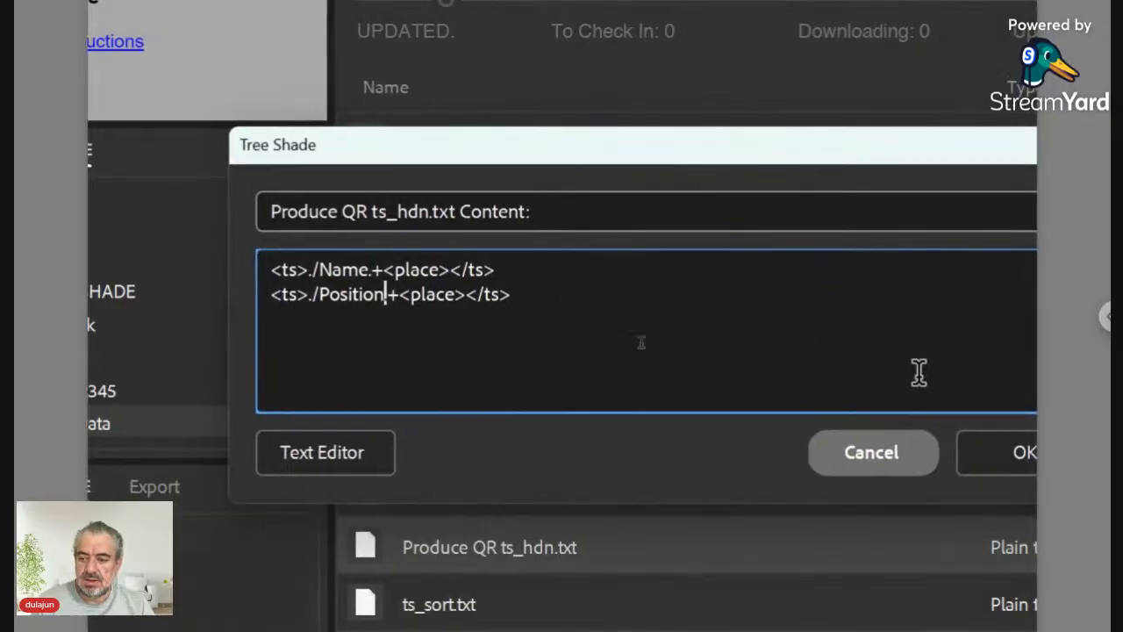
{"action": "left_click", "coordinate": [932, 458]}
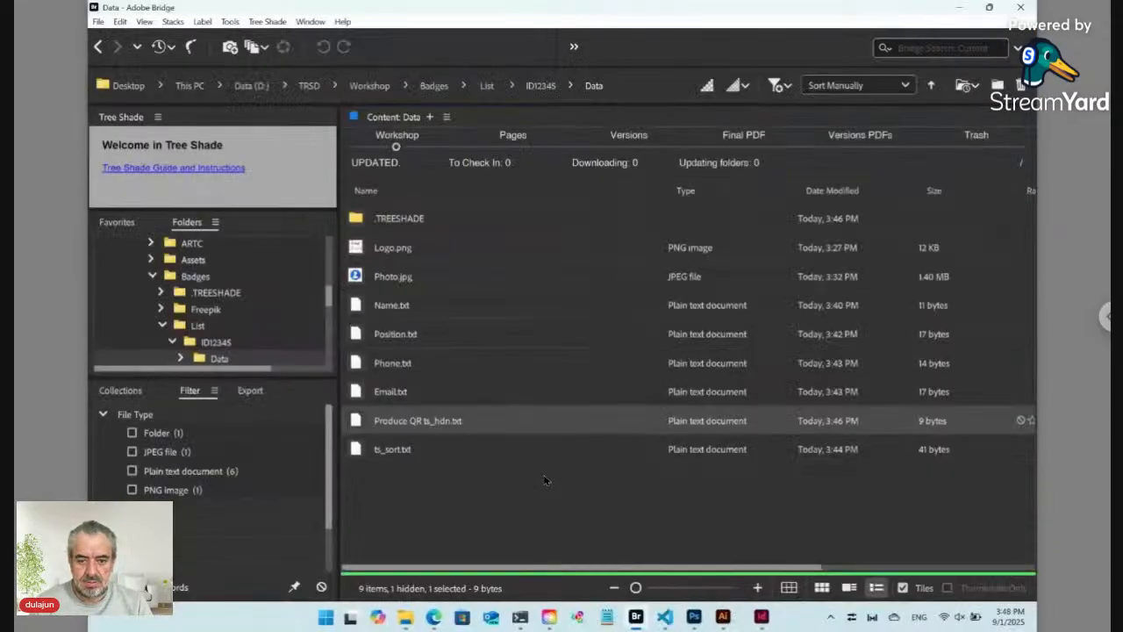
Step: Open a new browser tab and enter 'vcard format' in the address bar
{"action": "left_click", "coordinate": [441, 607]}
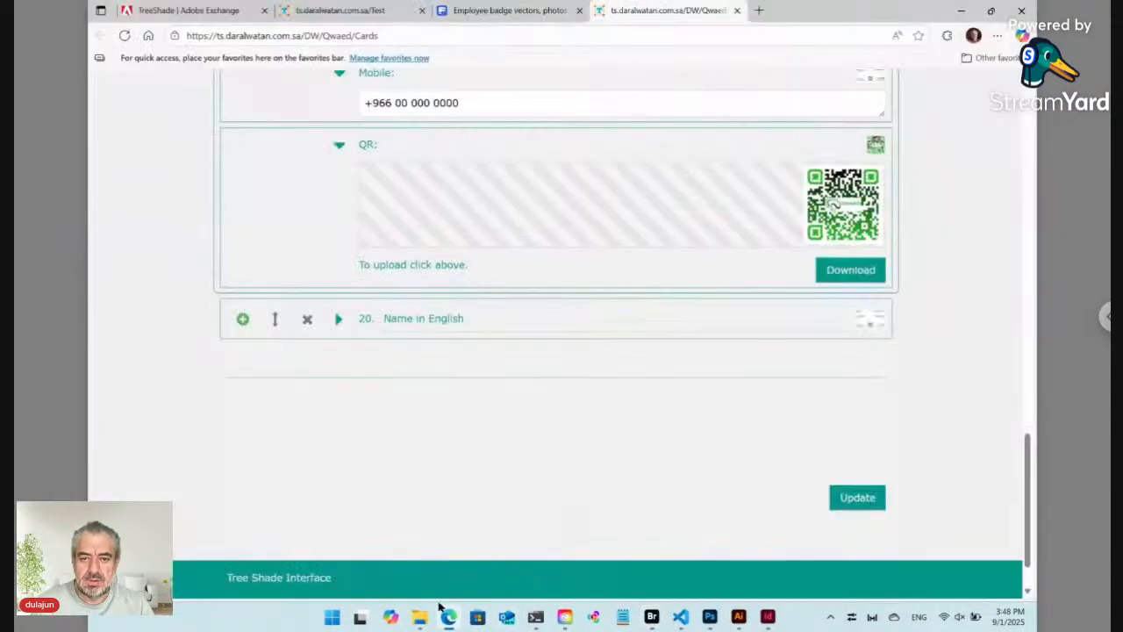
{"action": "left_click", "coordinate": [760, 12]}
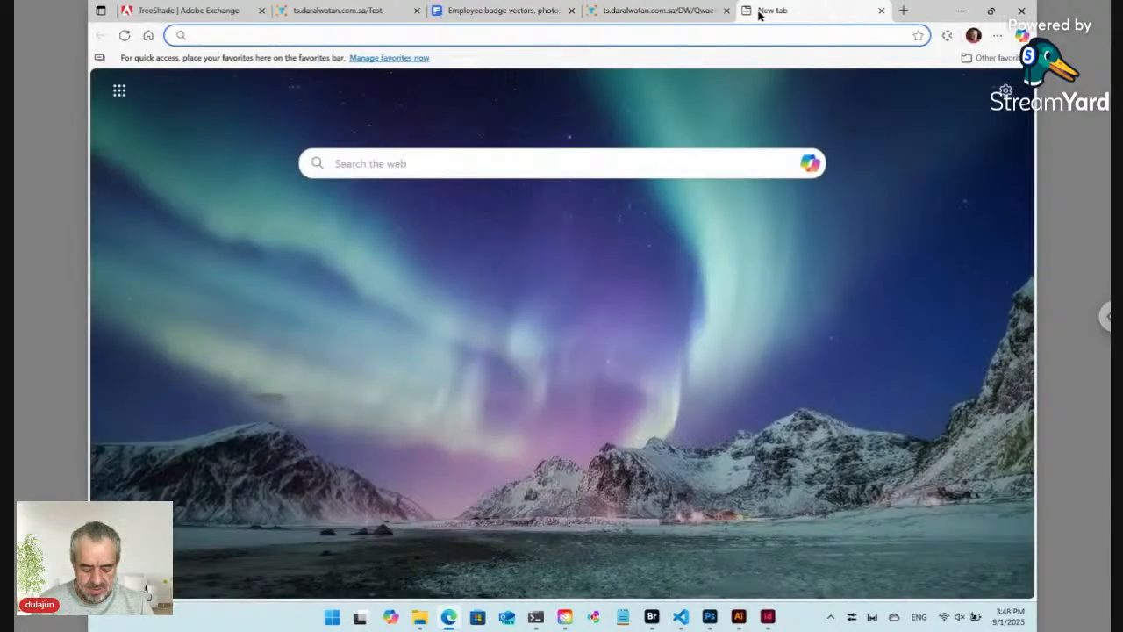
{"action": "type", "text": "vcard"}
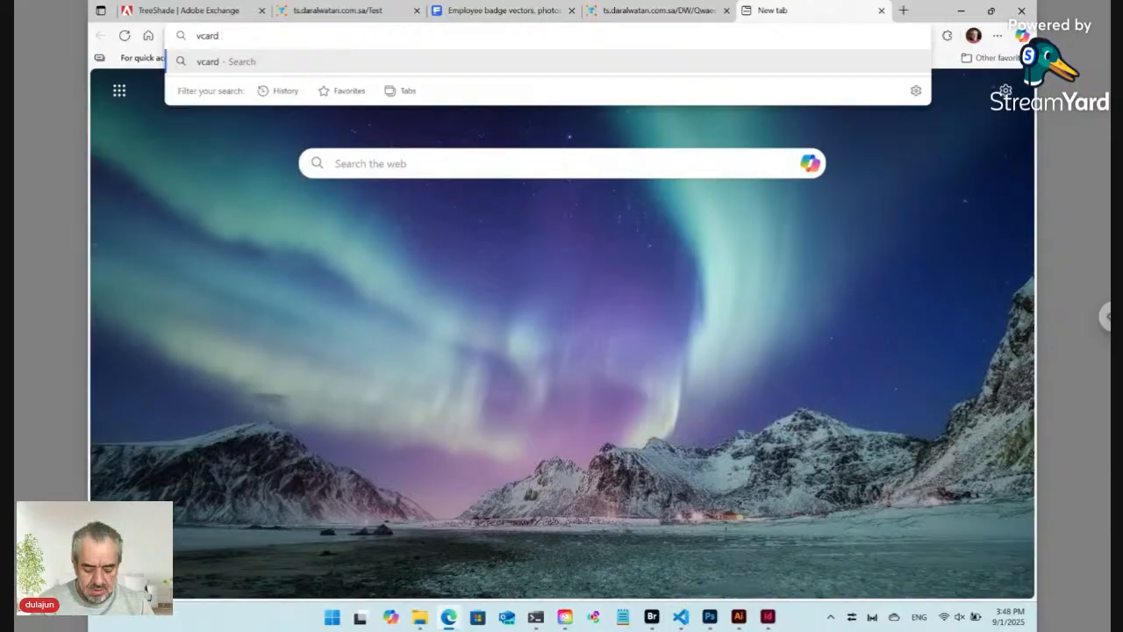
{"action": "type", "text": " format"}
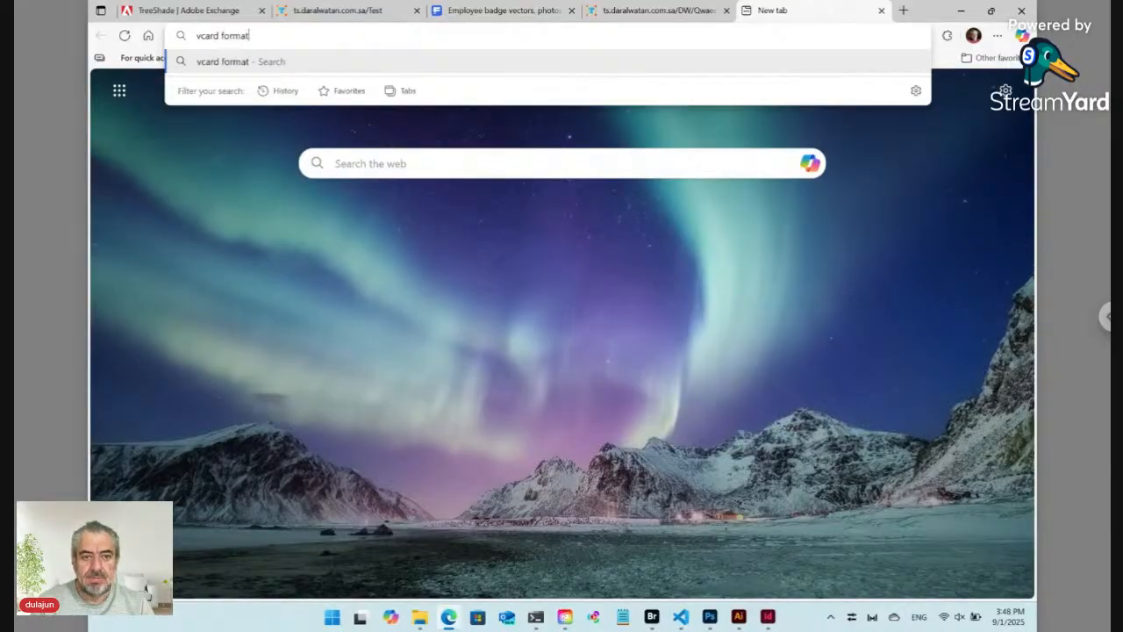
Step: Search Bing for 'vcard format' and open the Wikipedia vCard article
{"action": "key", "text": "Return"}
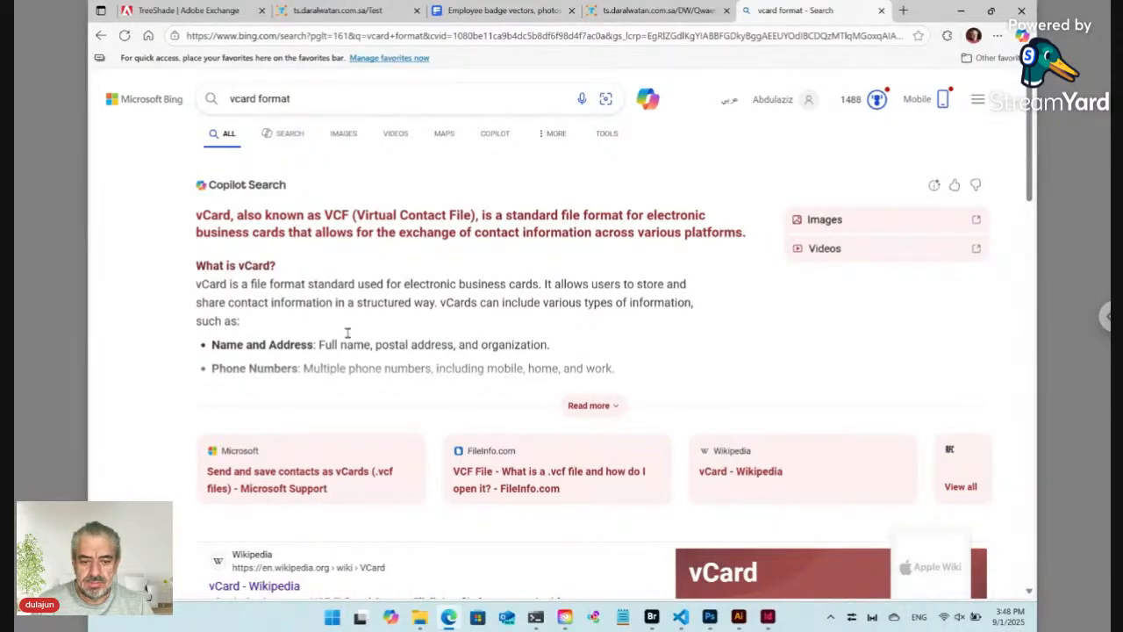
{"action": "scroll", "coordinate": [347, 333], "scroll_direction": "down", "scroll_amount": 1}
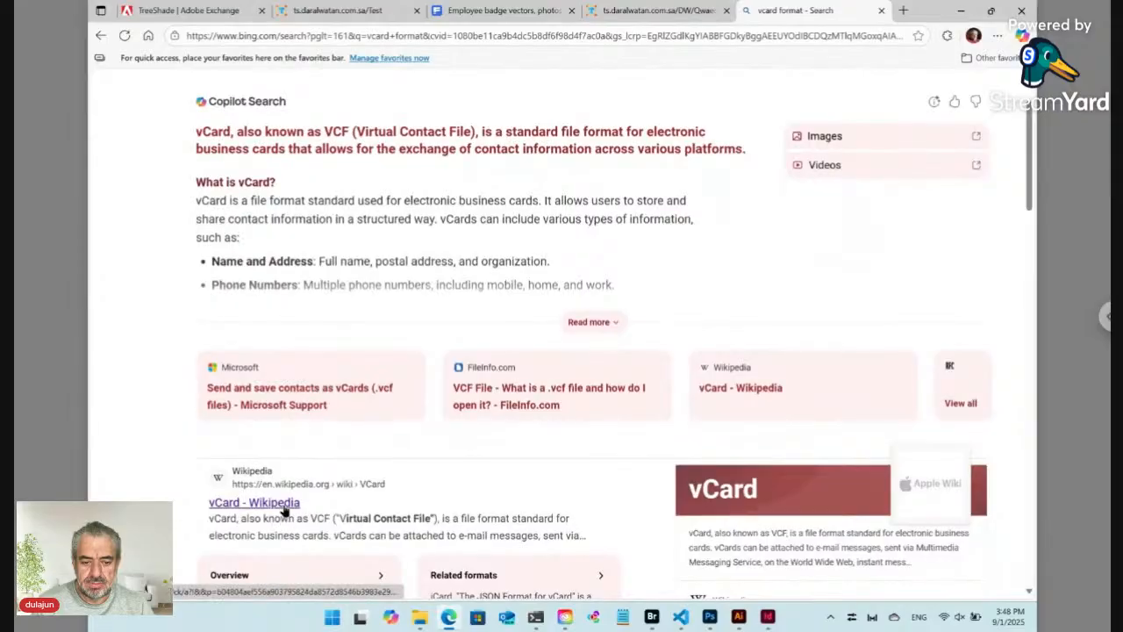
{"action": "left_click", "coordinate": [283, 507]}
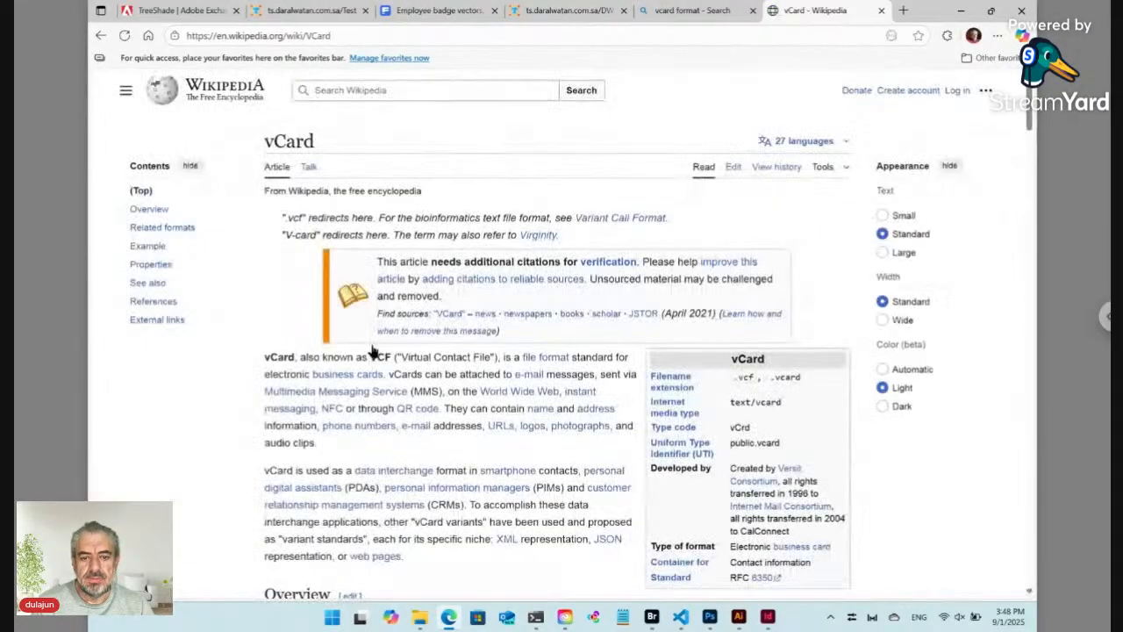
Step: Skim the Wikipedia vCard article and example, then follow the 'vCard 4.0' CalConnect link
{"action": "scroll", "coordinate": [392, 357], "scroll_direction": "down", "scroll_amount": 5}
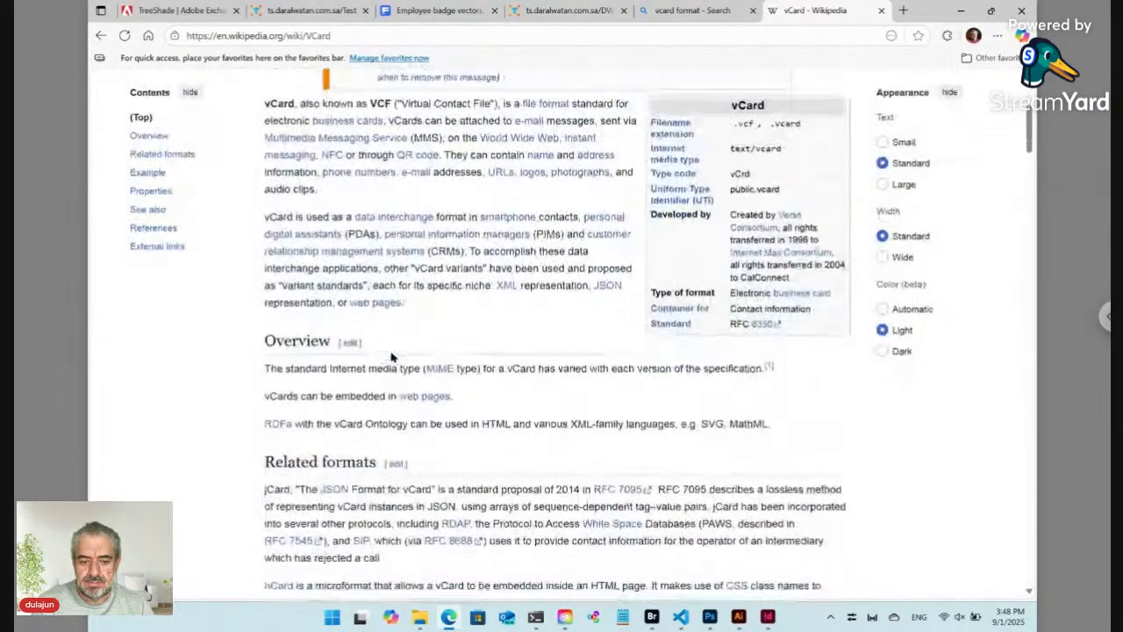
{"action": "scroll", "coordinate": [556, 336], "scroll_direction": "down", "scroll_amount": 5}
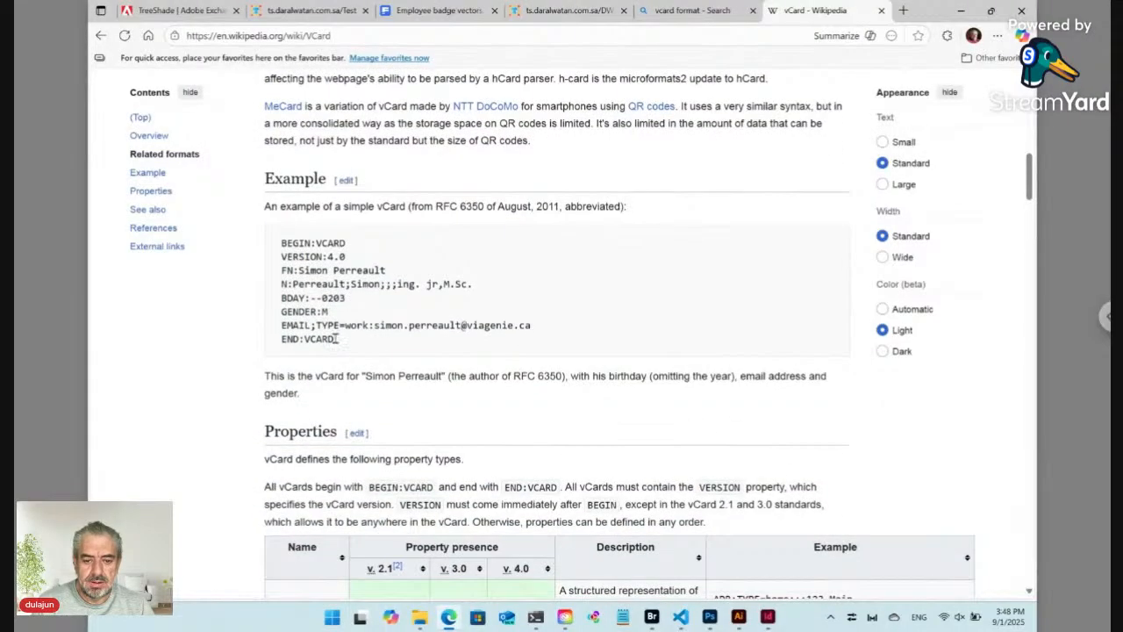
{"action": "left_click_drag", "start_coordinate": [337, 339], "coordinate": [267, 248]}
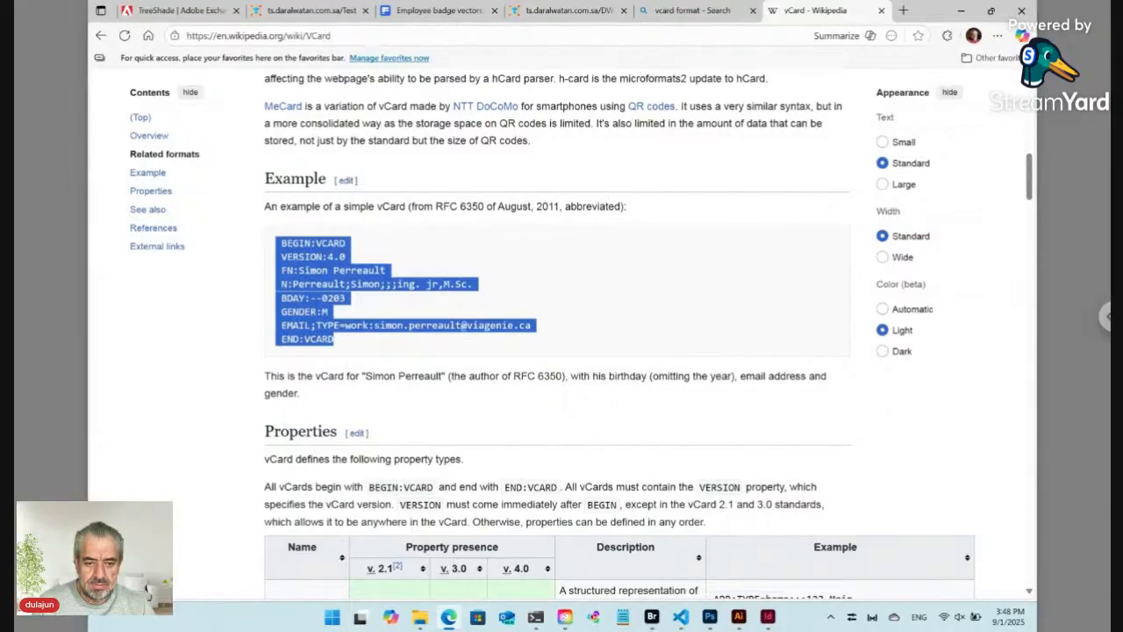
{"action": "scroll", "coordinate": [562, 334], "scroll_direction": "down", "scroll_amount": 1}
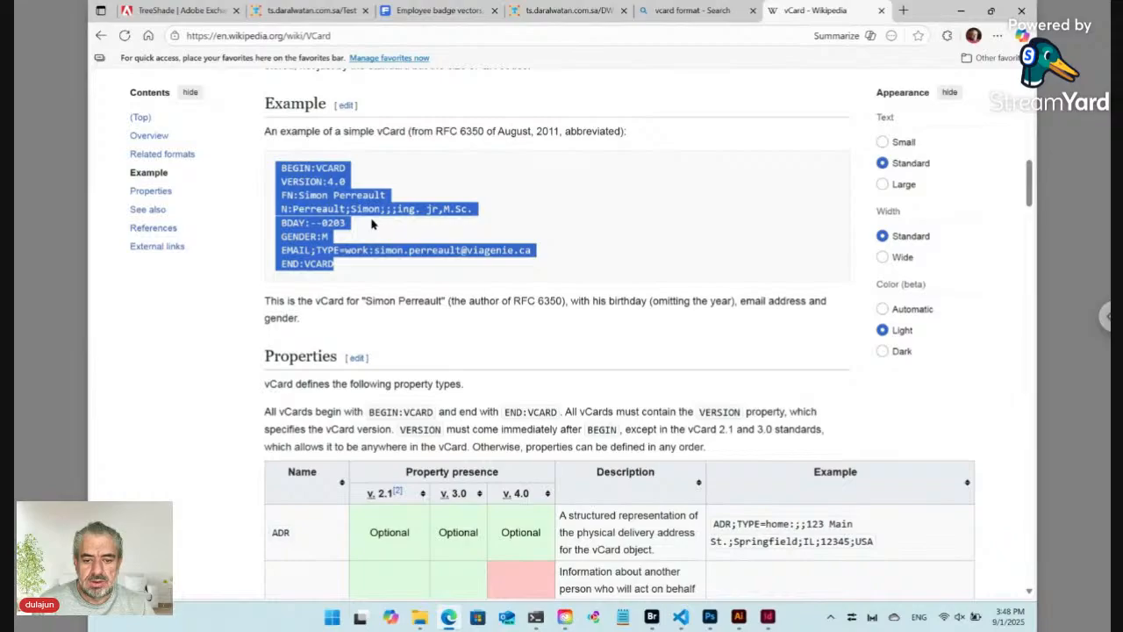
{"action": "scroll", "coordinate": [371, 224], "scroll_direction": "down", "scroll_amount": 3}
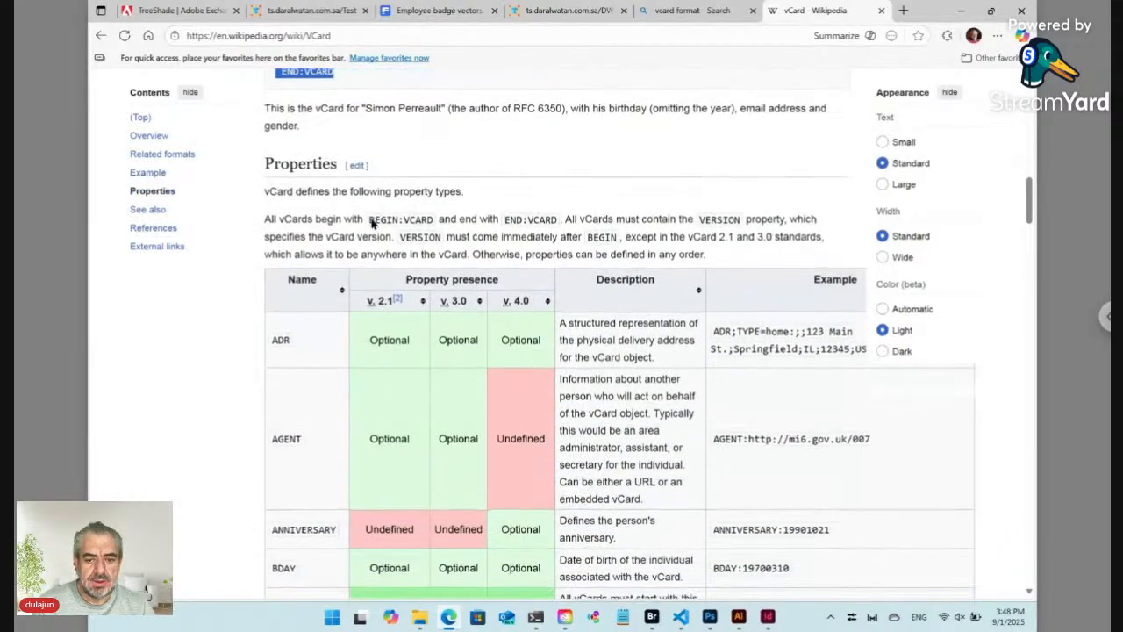
{"action": "scroll", "coordinate": [371, 224], "scroll_direction": "down", "scroll_amount": 12}
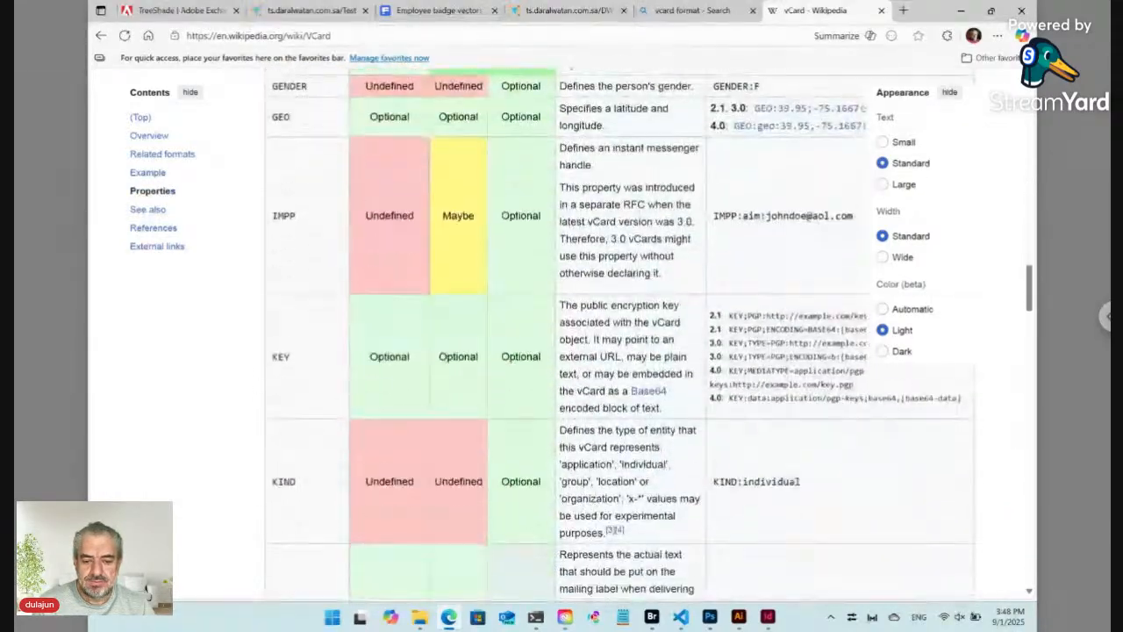
{"action": "scroll", "coordinate": [618, 334], "scroll_direction": "down", "scroll_amount": 15}
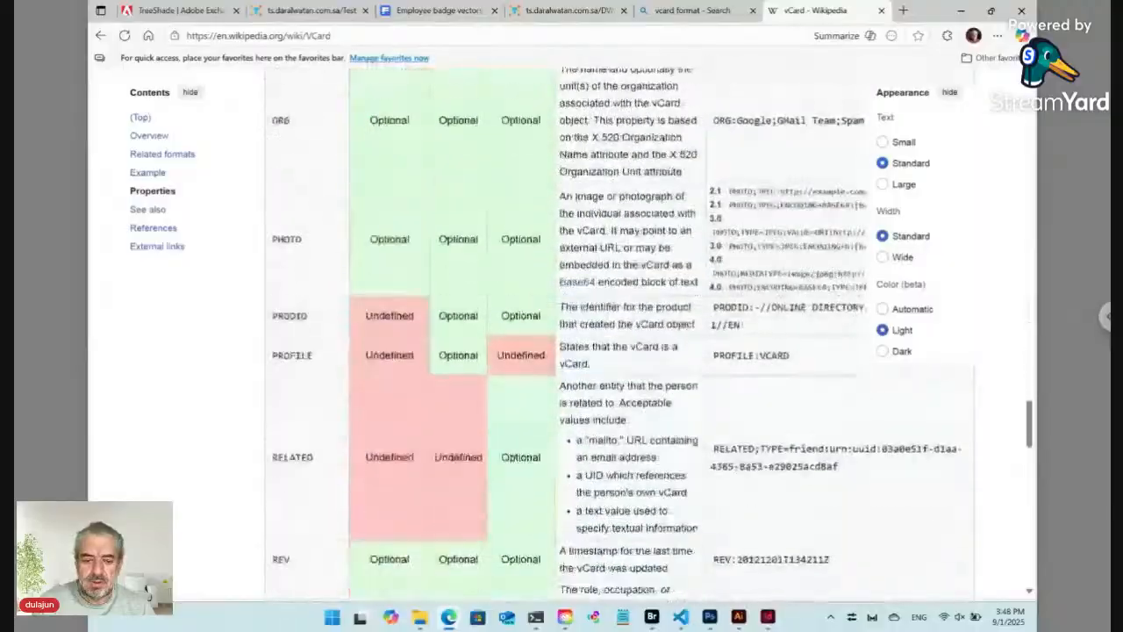
{"action": "scroll", "coordinate": [618, 333], "scroll_direction": "down", "scroll_amount": 15}
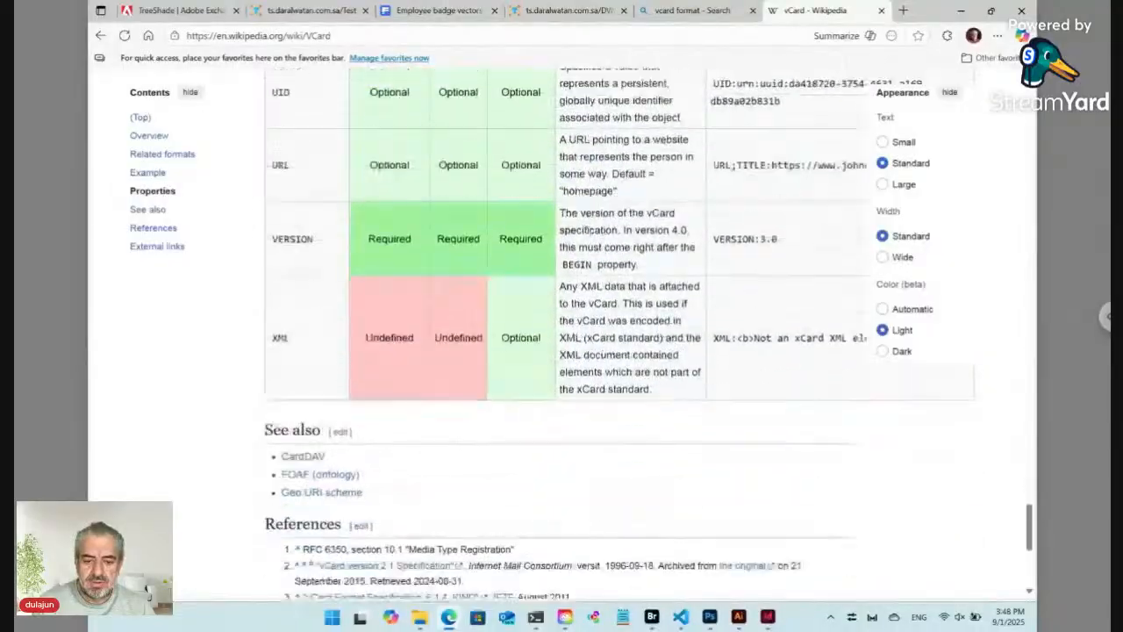
{"action": "scroll", "coordinate": [562, 334], "scroll_direction": "down", "scroll_amount": 4}
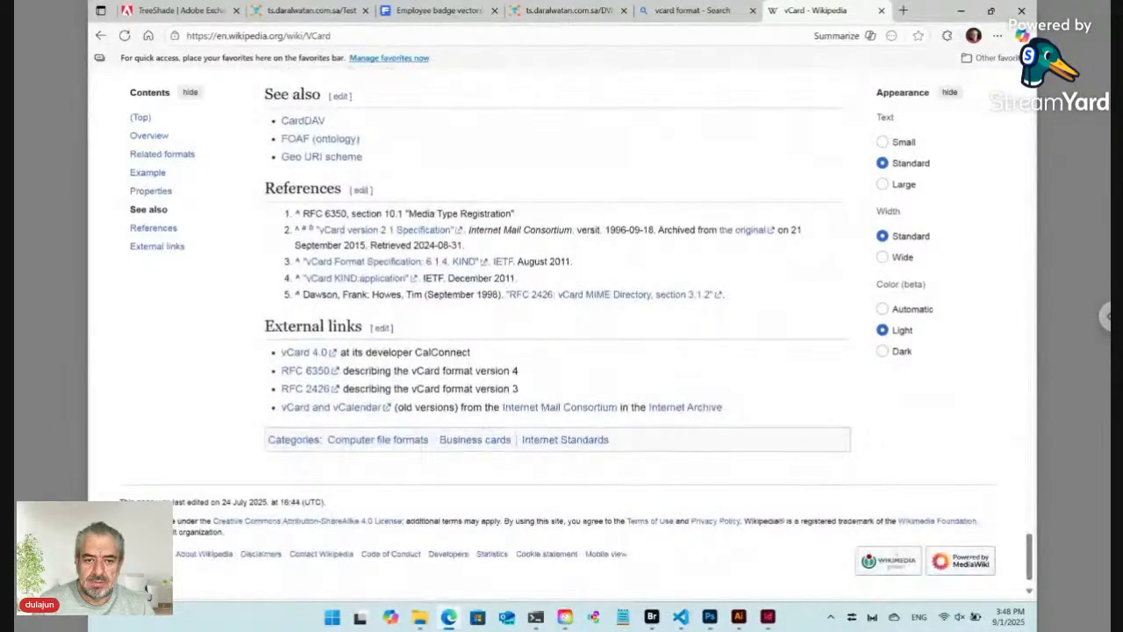
{"action": "left_click", "coordinate": [298, 352]}
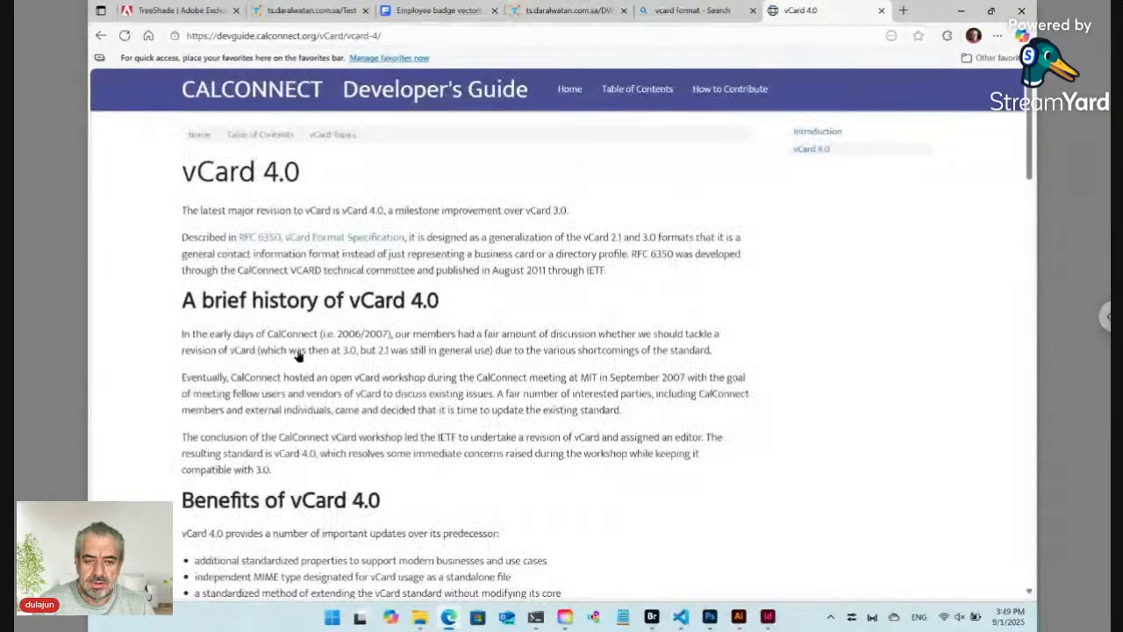
Step: Skim the CalConnect vCard 4.0 guide, then return to Bridge's Data folder
{"action": "scroll", "coordinate": [295, 345], "scroll_direction": "down", "scroll_amount": 6}
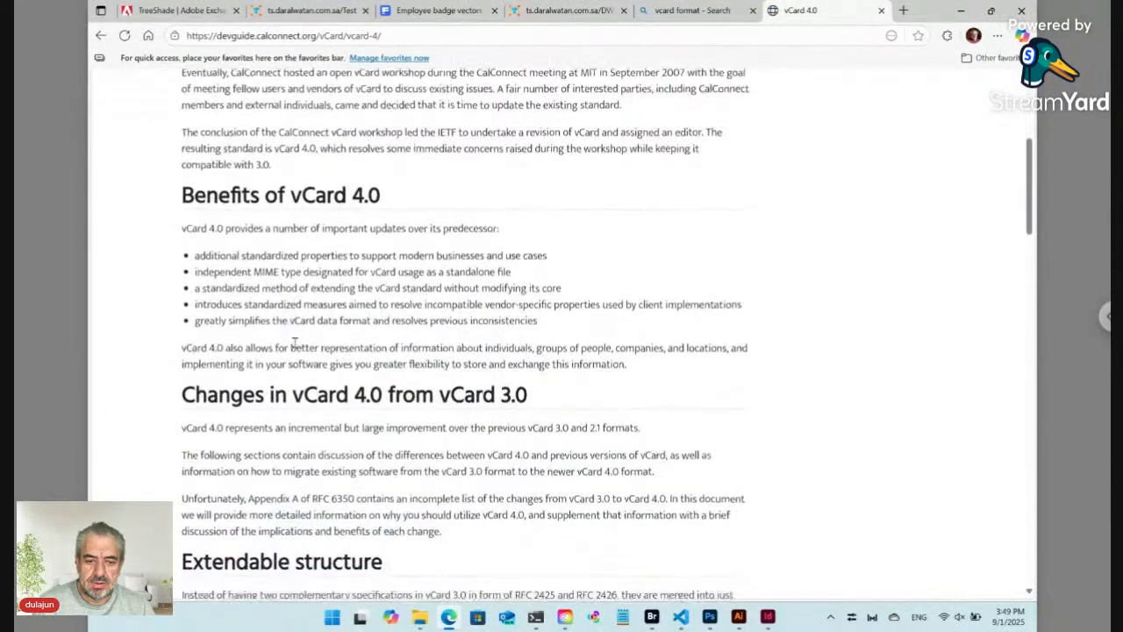
{"action": "scroll", "coordinate": [557, 335], "scroll_direction": "down", "scroll_amount": 12}
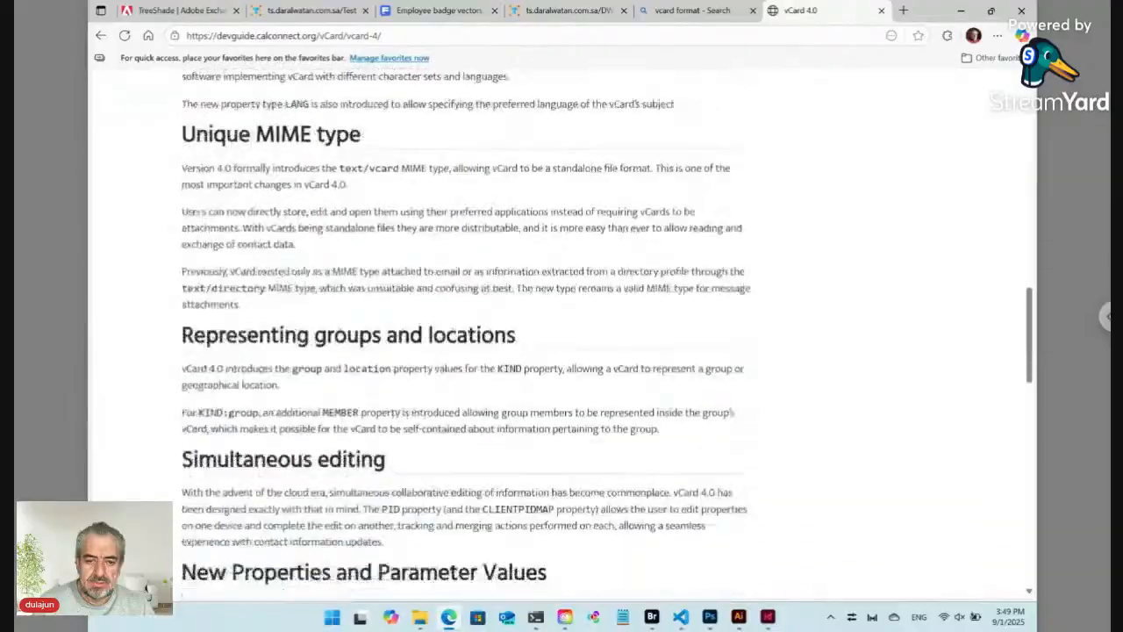
{"action": "scroll", "coordinate": [562, 333], "scroll_direction": "down", "scroll_amount": 10}
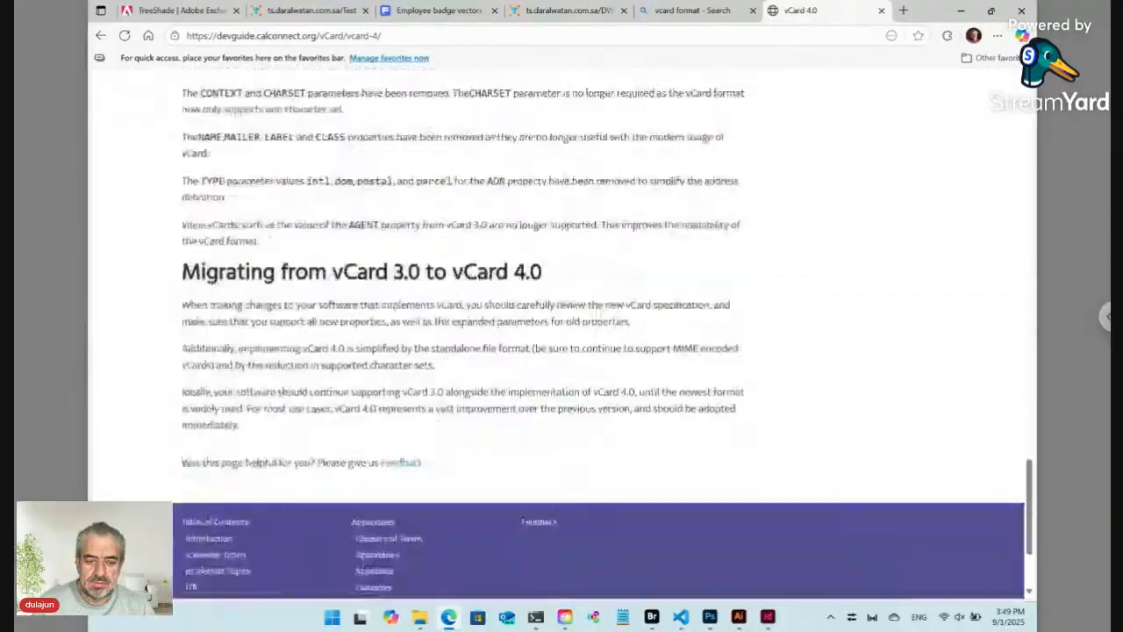
{"action": "scroll", "coordinate": [307, 285], "scroll_direction": "up", "scroll_amount": 4}
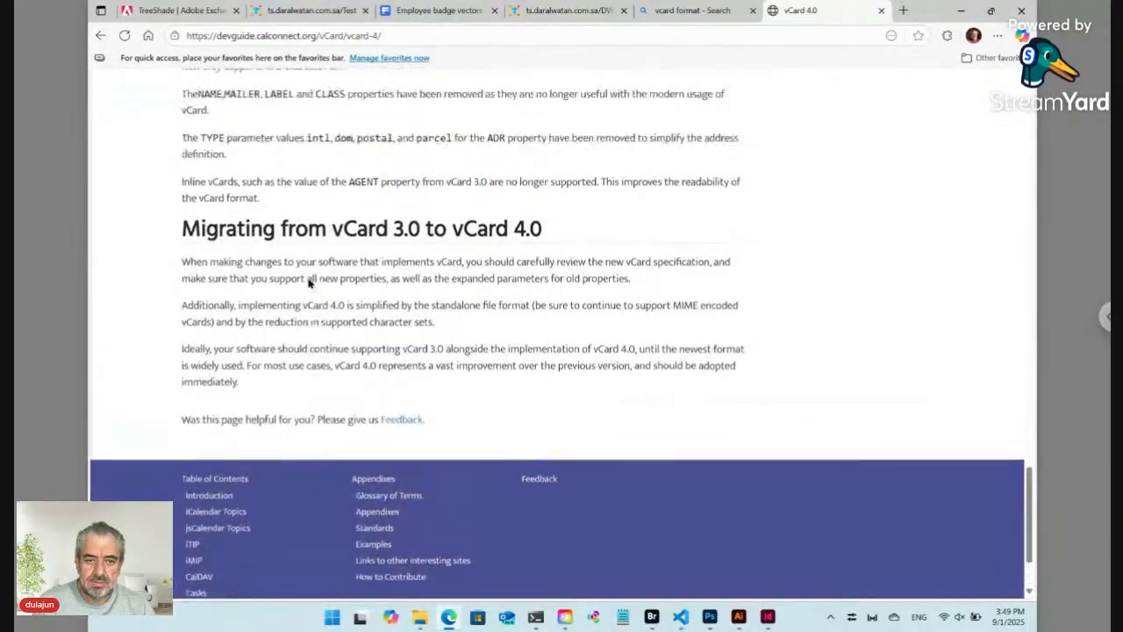
{"action": "scroll", "coordinate": [308, 282], "scroll_direction": "up", "scroll_amount": 10}
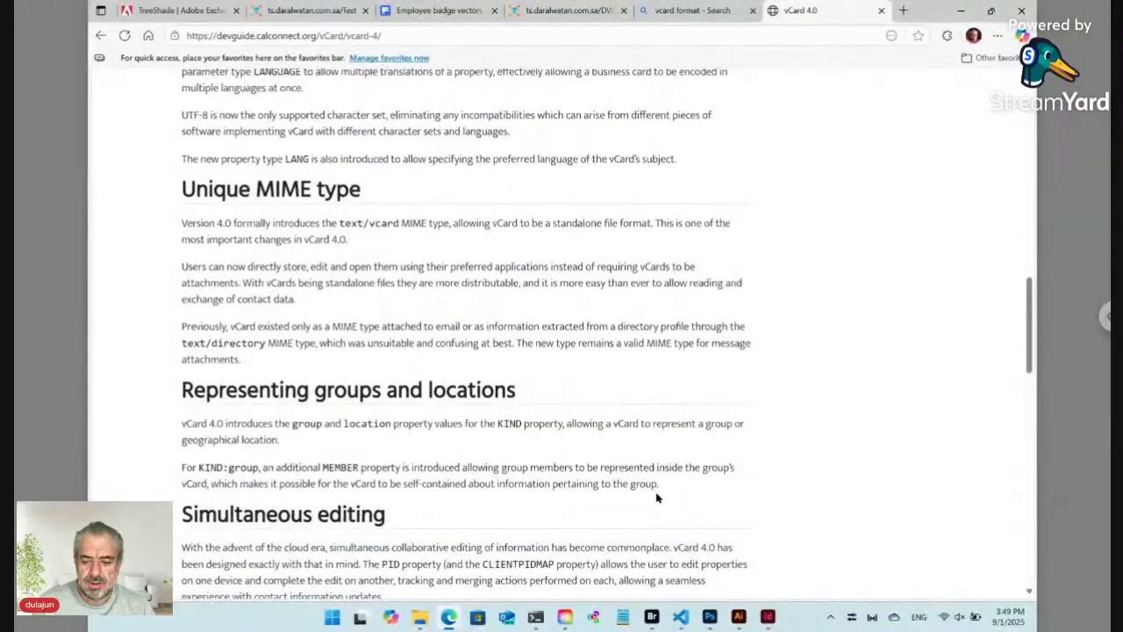
{"action": "left_click", "coordinate": [654, 618]}
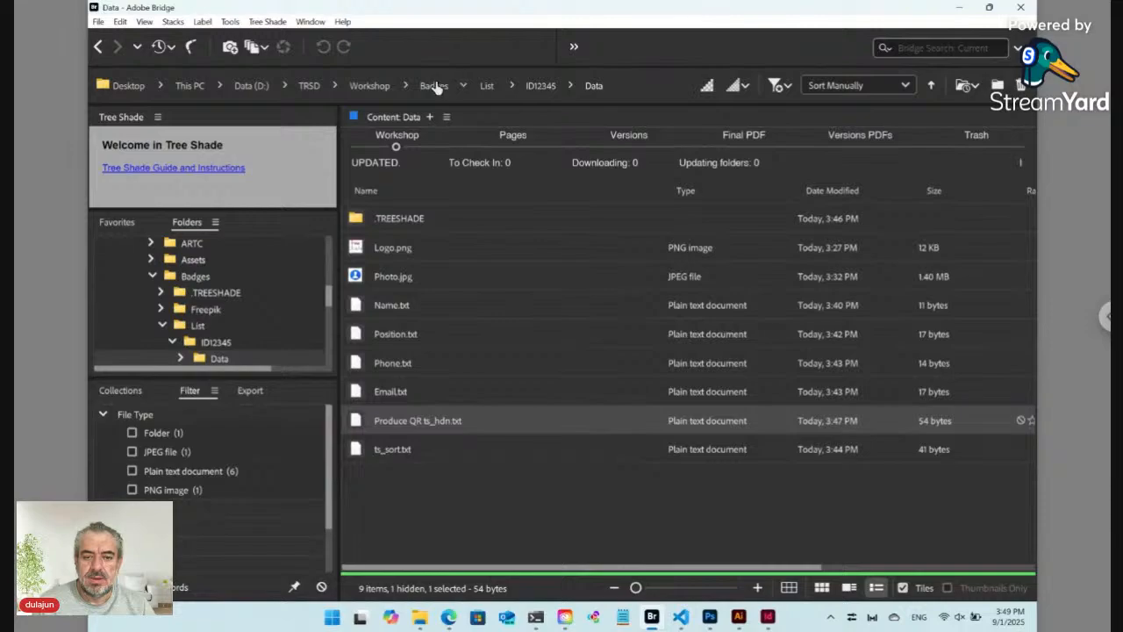
Step: Browse from Workshop through SD > ARTC > ID3URX7IFD > List to the IDB7FI8MV3 record folder
{"action": "left_click", "coordinate": [370, 85]}
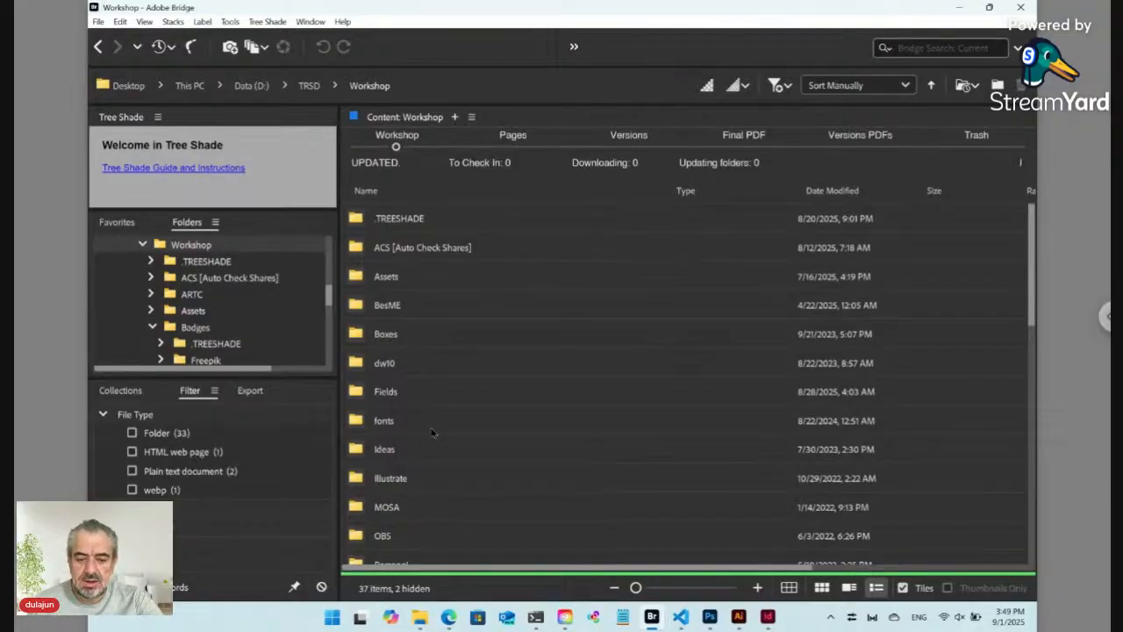
{"action": "left_click", "coordinate": [429, 488]}
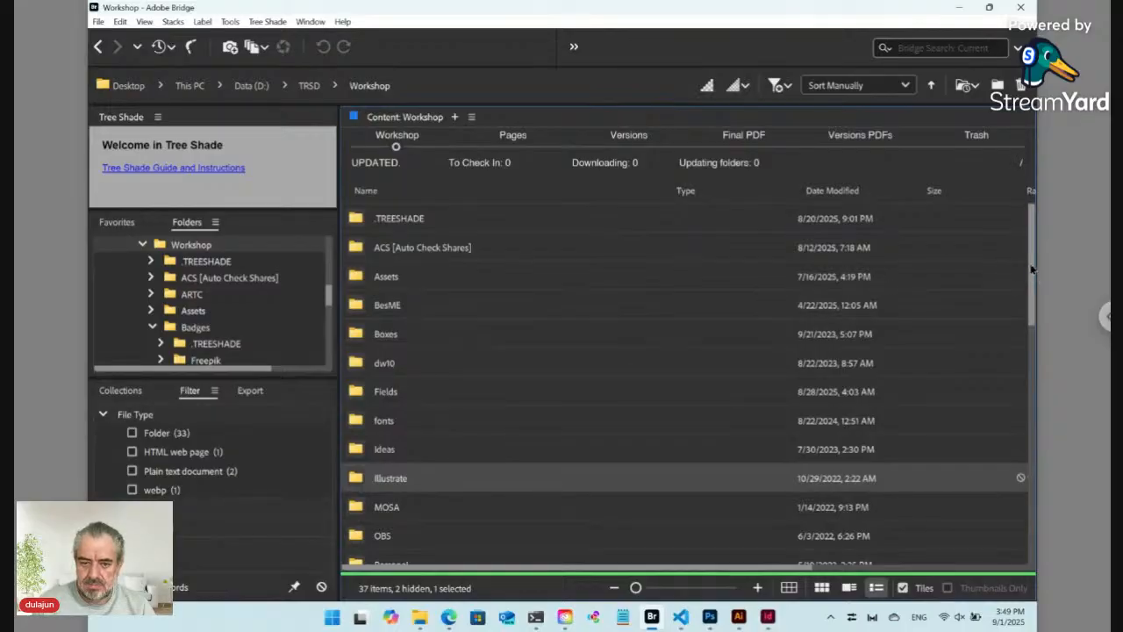
{"action": "left_click_drag", "start_coordinate": [1032, 268], "coordinate": [1021, 403]}
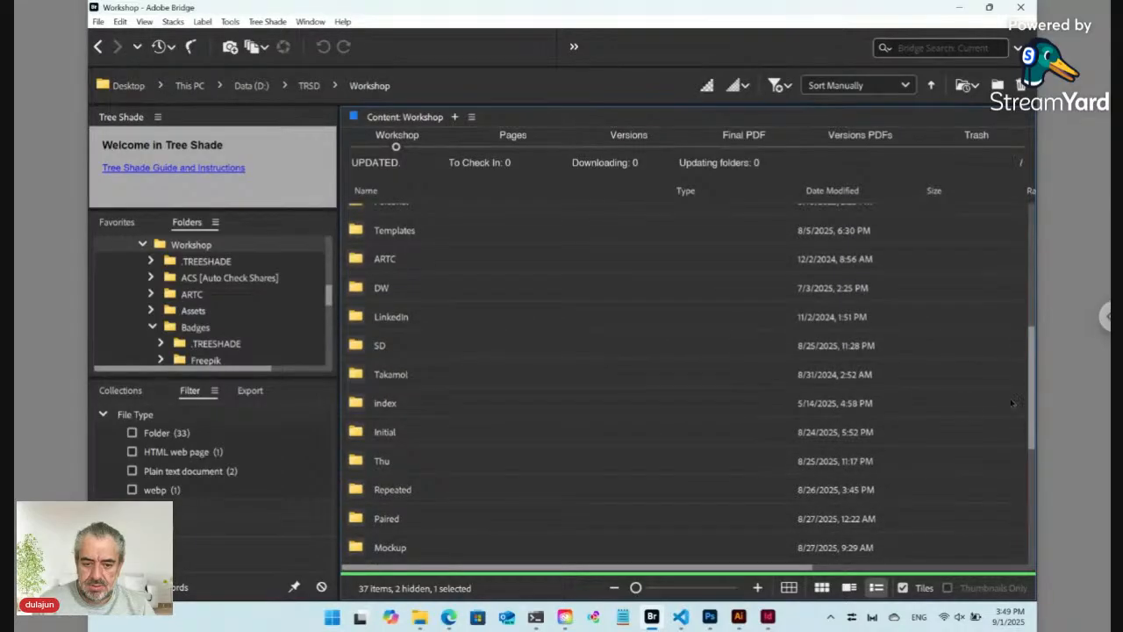
{"action": "double_click", "coordinate": [427, 354]}
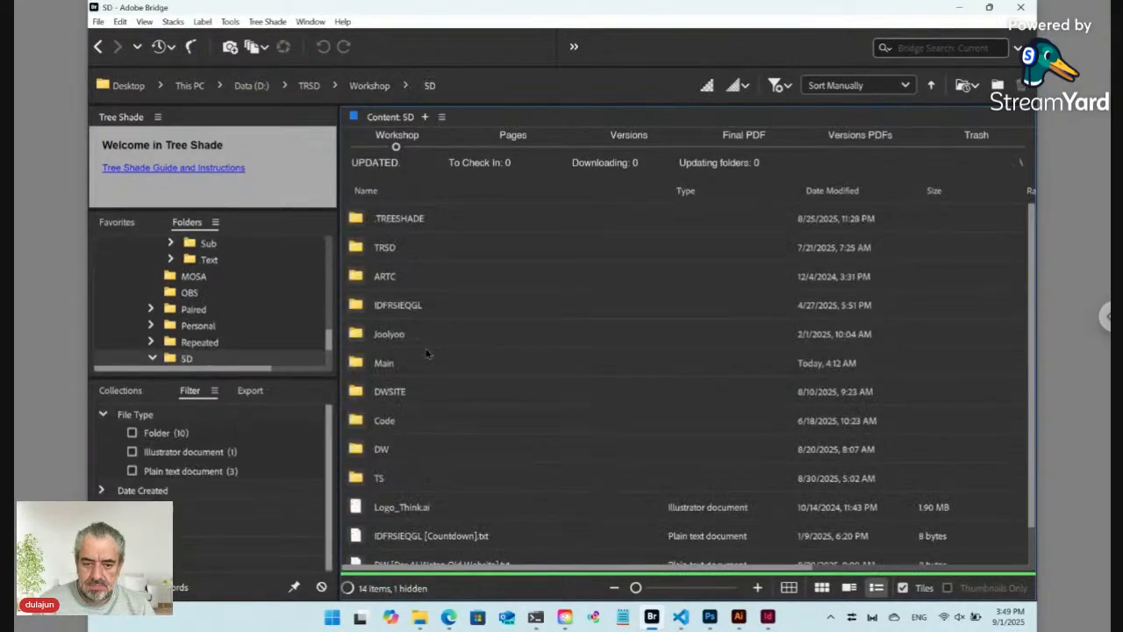
{"action": "double_click", "coordinate": [409, 279]}
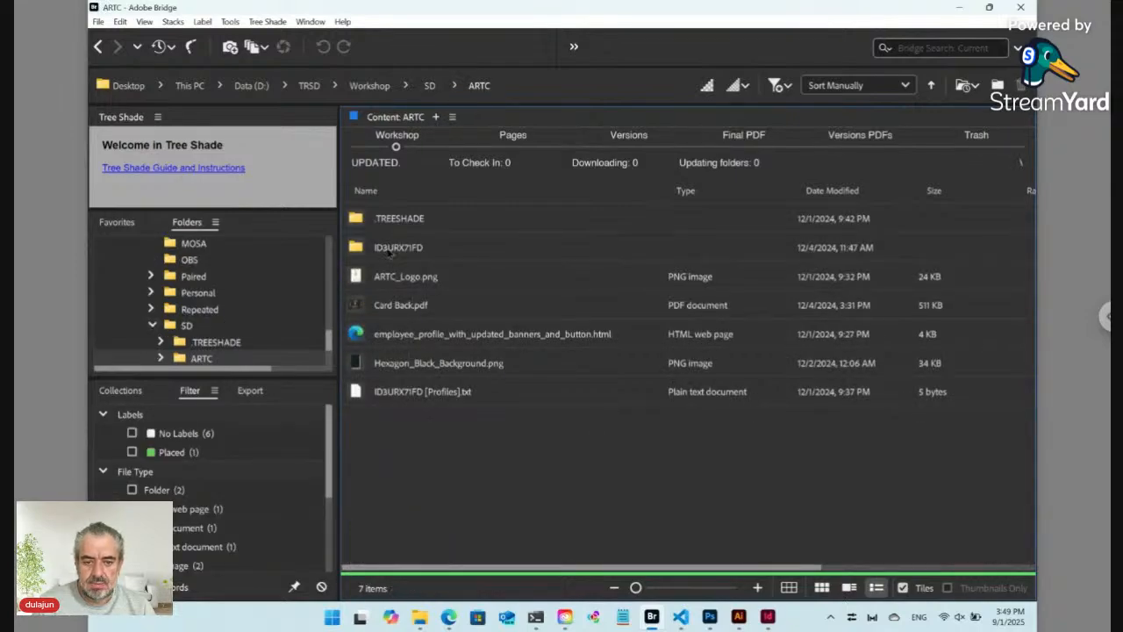
{"action": "double_click", "coordinate": [396, 247]}
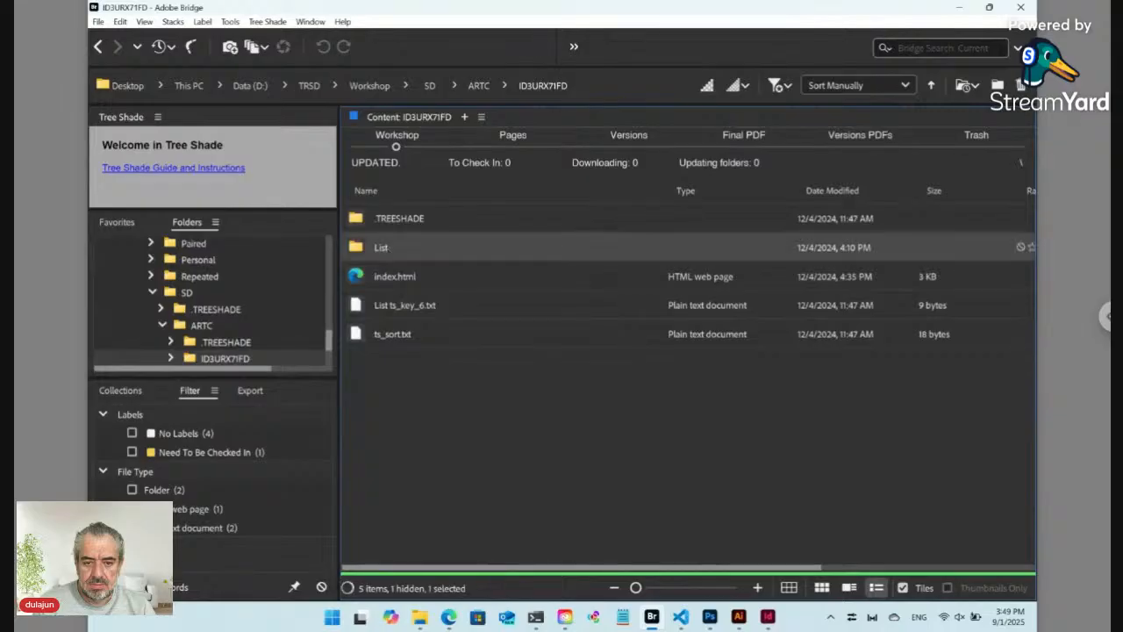
{"action": "double_click", "coordinate": [395, 247]}
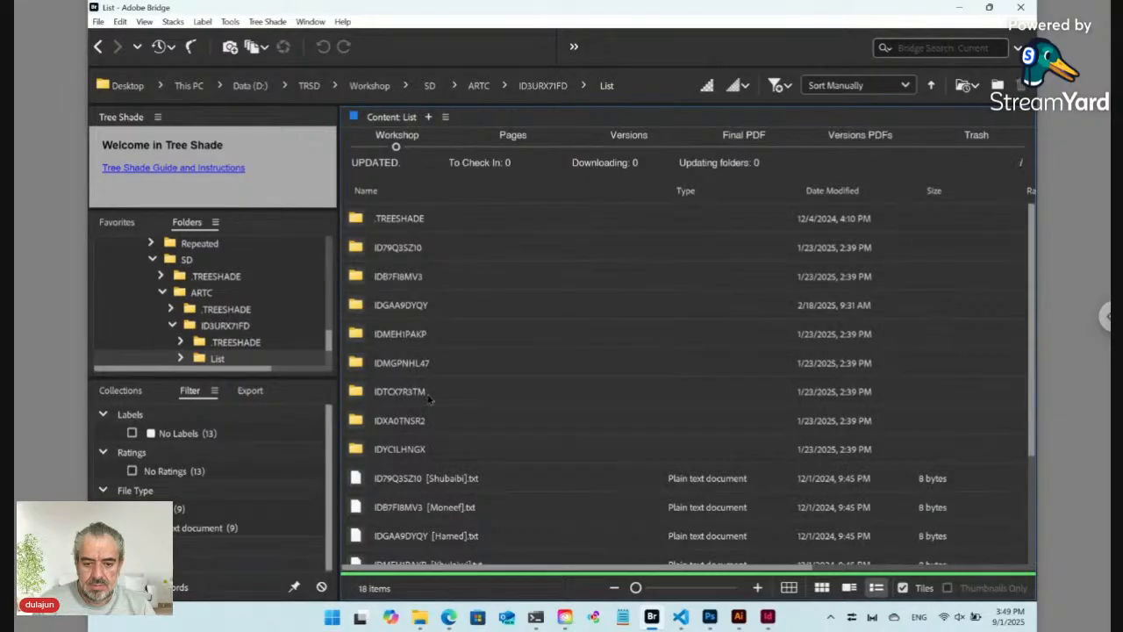
{"action": "double_click", "coordinate": [420, 283]}
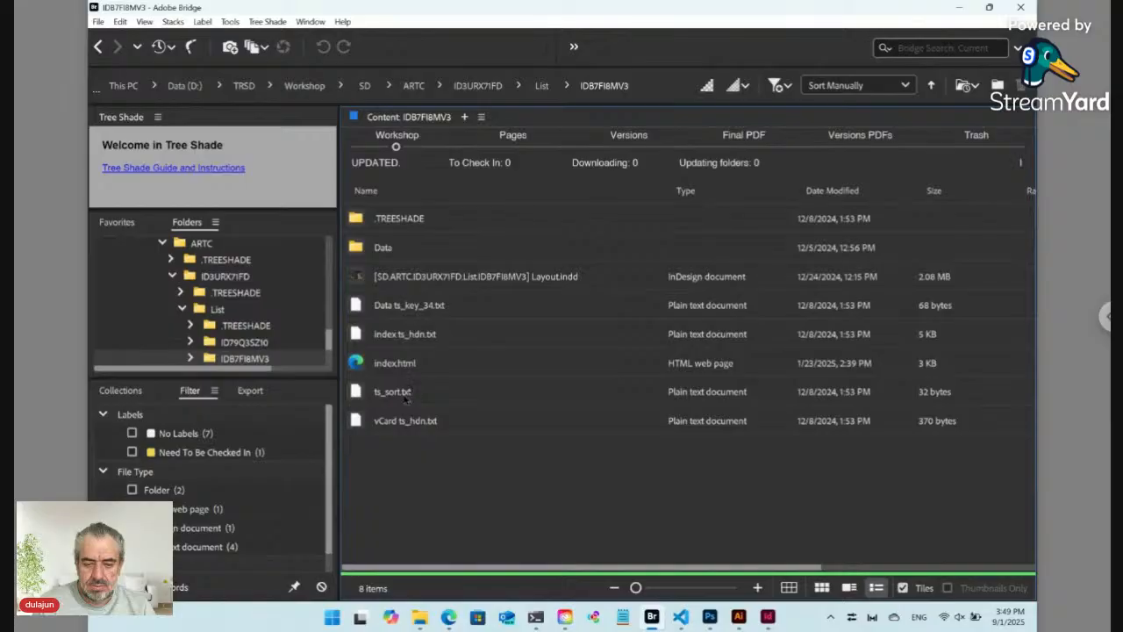
Step: Select vCard ts_hdn.txt and start dragging it out of Bridge
{"action": "left_click", "coordinate": [399, 424]}
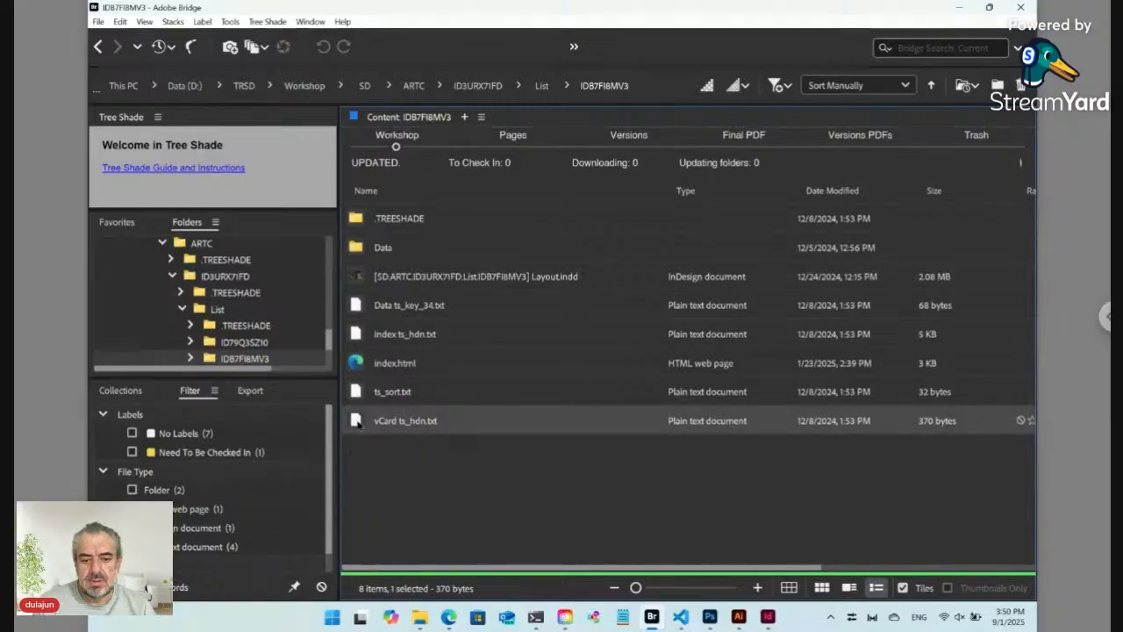
{"action": "left_click_drag", "start_coordinate": [356, 421], "coordinate": [394, 426]}
{"action": "key", "text": "alt+Tab"}
{"action": "key", "text": "alt+Tab"}
{"action": "key", "text": "alt+Tab"}
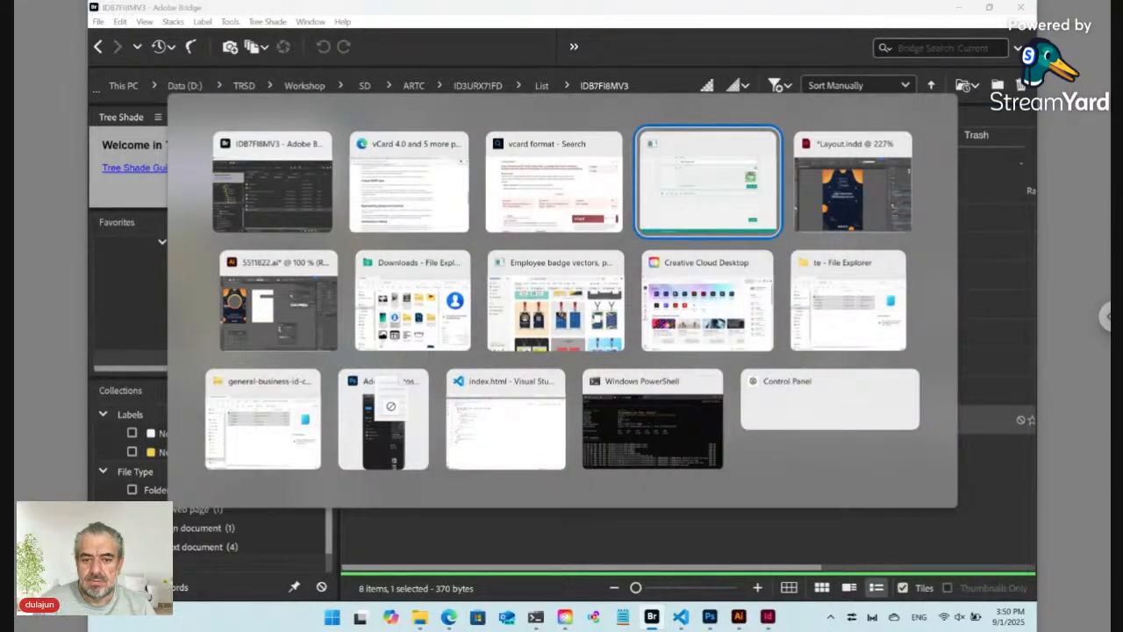
Step: Drop vCard ts_hdn.txt into Visual Studio Code, select its VERSION:3.0 template, and return to Bridge
{"action": "key", "text": "alt+Tab"}
{"action": "key", "text": "alt+Tab"}
{"action": "key", "text": "alt+Tab"}
{"action": "key", "text": "alt+Tab"}
{"action": "key", "text": "alt+Tab"}
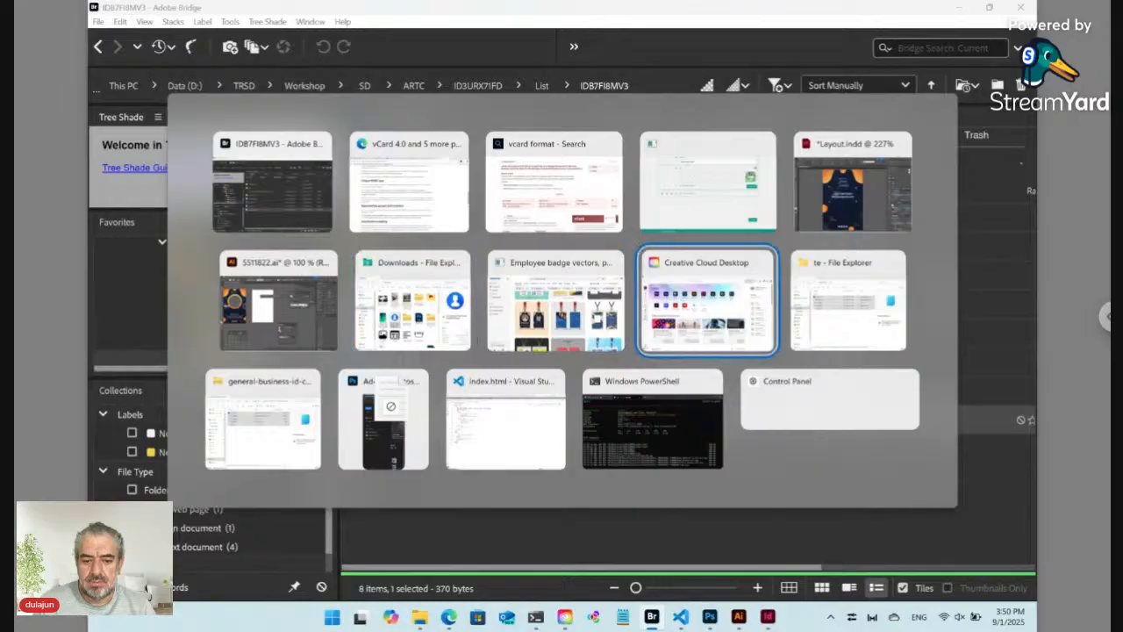
{"action": "key", "text": "alt+Tab"}
{"action": "key", "text": "alt+Tab"}
{"action": "key", "text": "alt+Tab"}
{"action": "key", "text": "alt+Tab"}
{"action": "left_click_drag", "start_coordinate": [394, 426], "coordinate": [384, 409]}
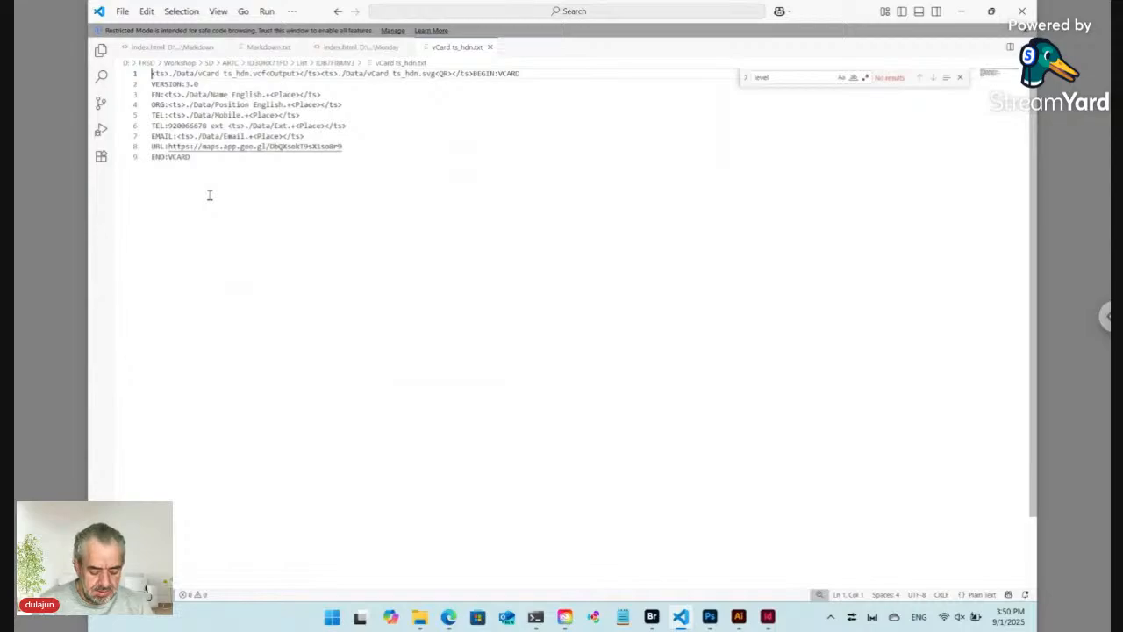
{"action": "key", "text": "ctrl+a"}
{"action": "key", "text": "ctrl+c"}
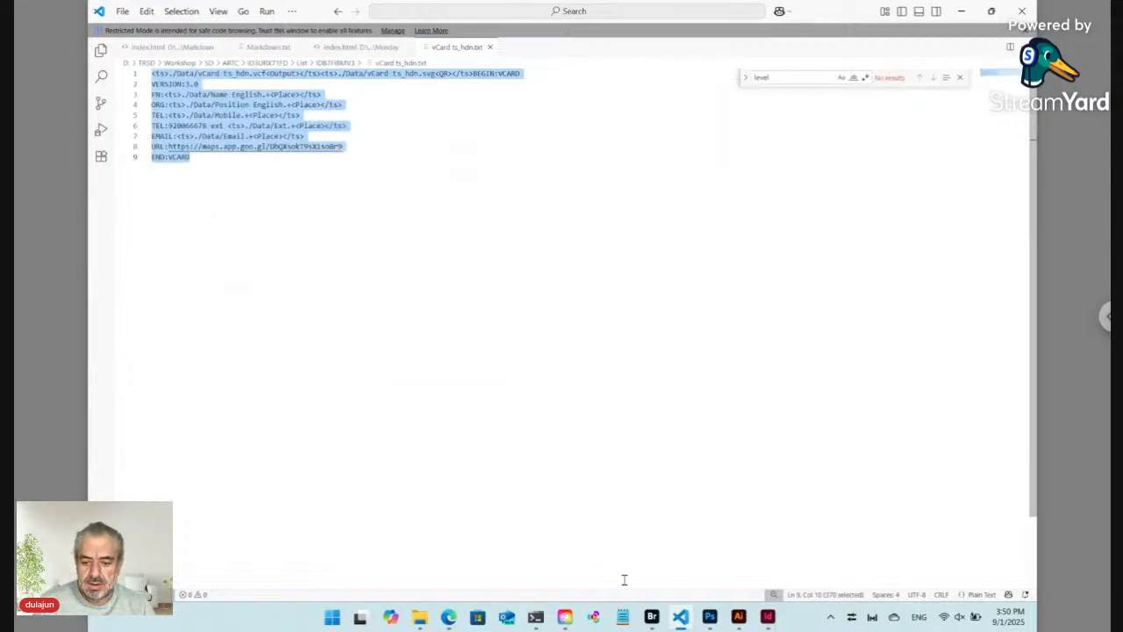
{"action": "left_click", "coordinate": [652, 617]}
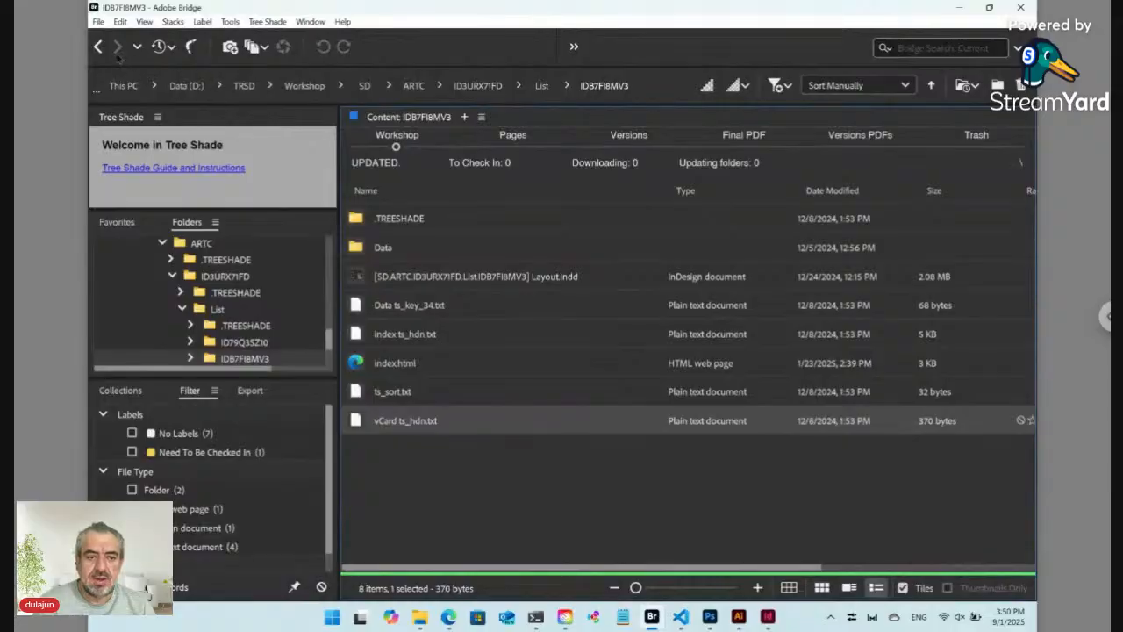
Step: Go back to the current badge's Badges > List > ID12345 > Data folder
{"action": "left_click", "coordinate": [98, 47]}
{"action": "left_click", "coordinate": [97, 47]}
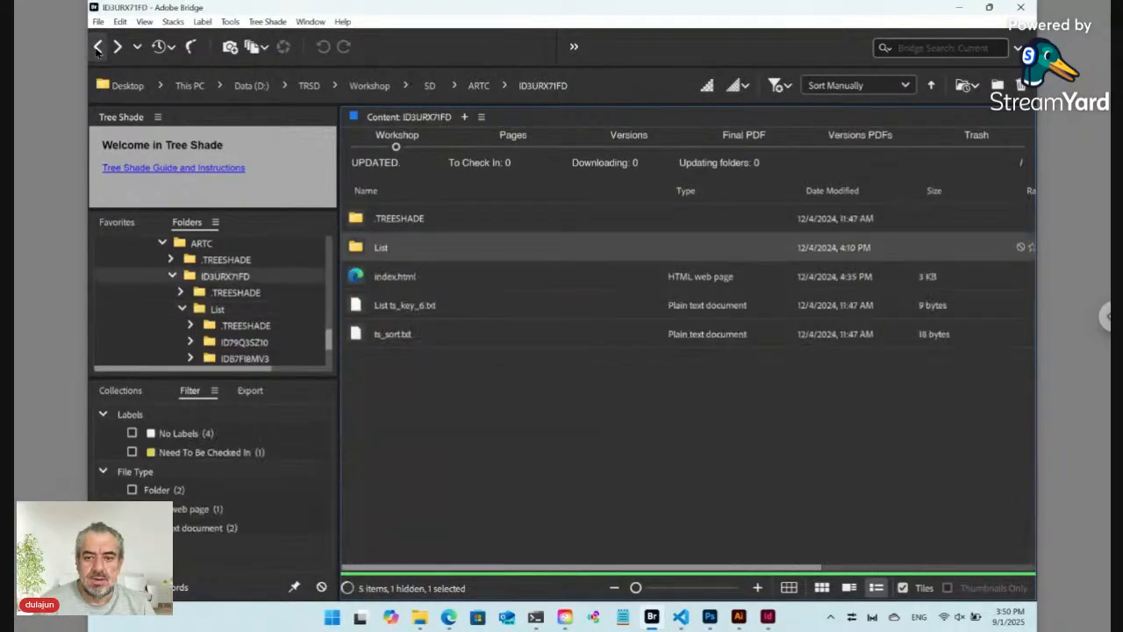
{"action": "left_click", "coordinate": [97, 48]}
{"action": "left_click", "coordinate": [97, 47]}
{"action": "left_click", "coordinate": [97, 47]}
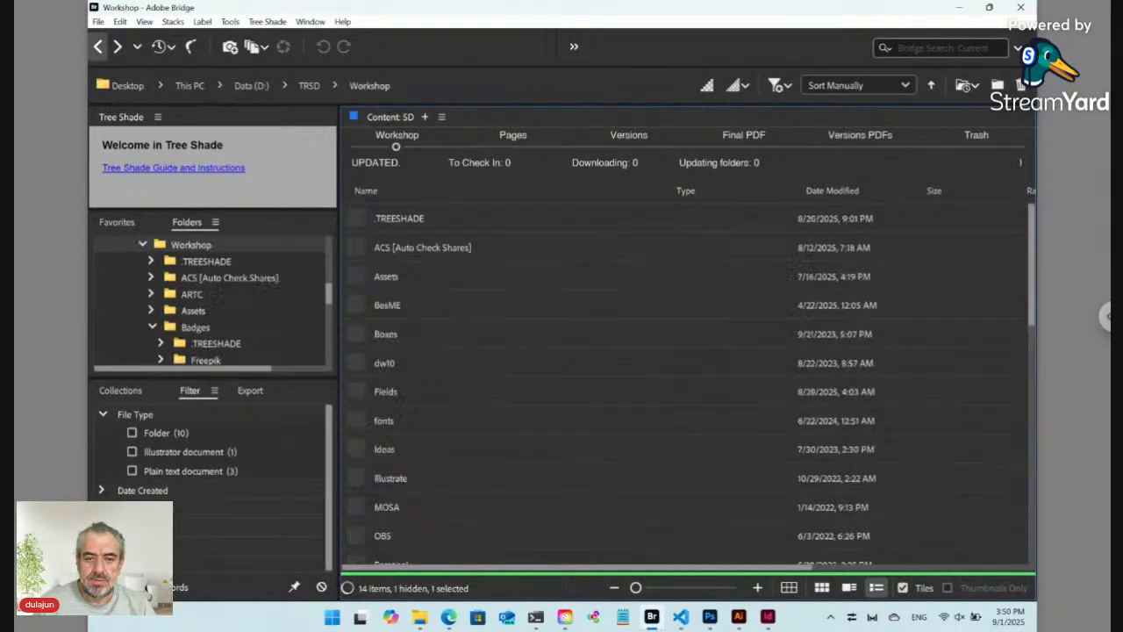
{"action": "left_click", "coordinate": [98, 47]}
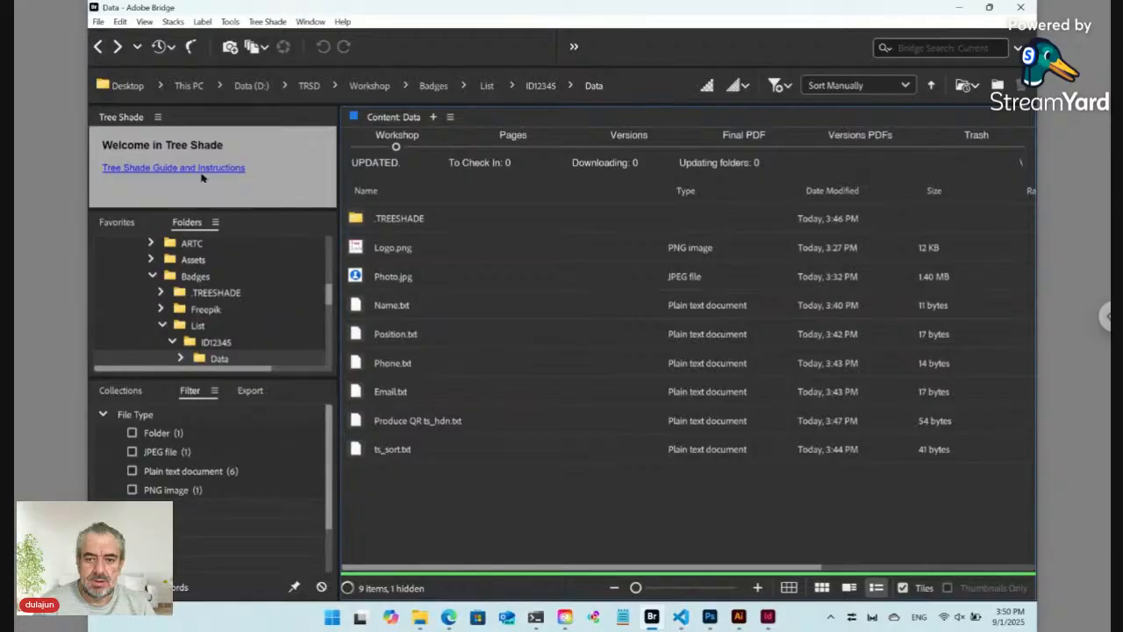
Step: Drag Produce QR ts_hdn.txt into Visual Studio Code to open it
{"action": "left_click", "coordinate": [432, 422]}
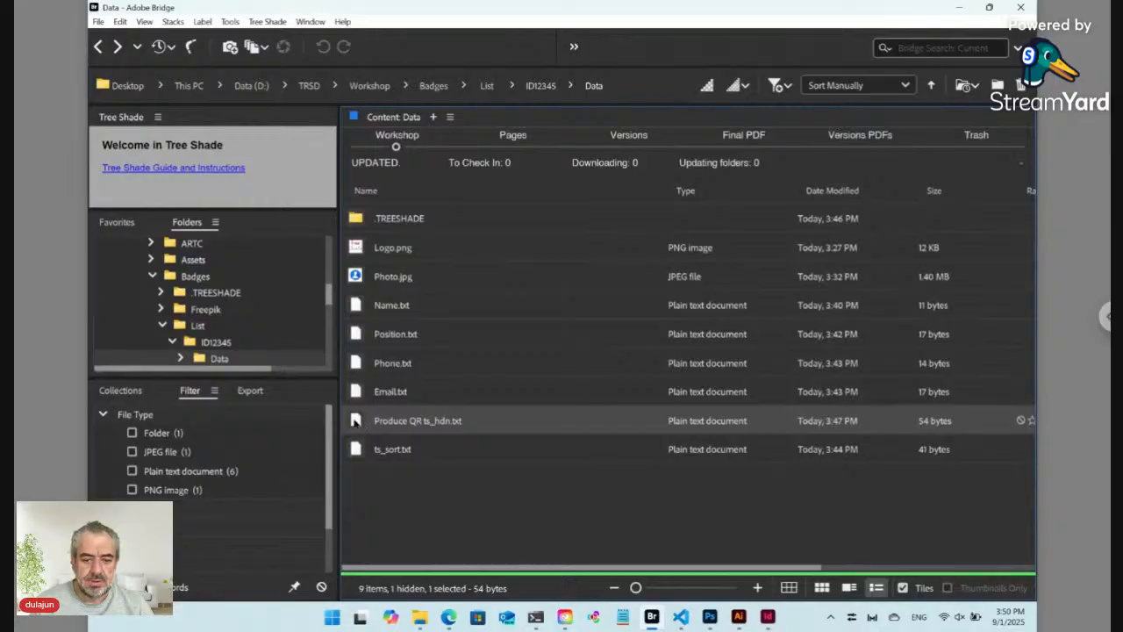
{"action": "left_click_drag", "start_coordinate": [355, 421], "coordinate": [459, 324]}
{"action": "key", "text": "alt+Tab"}
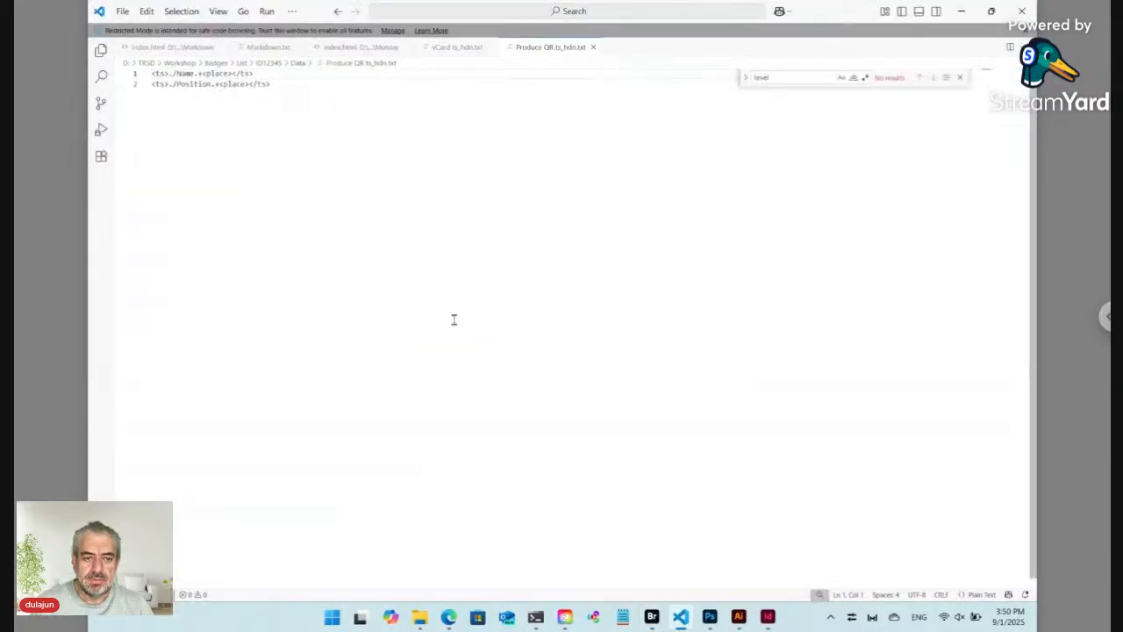
Step: Replace Produce QR's two lines with the vCard template and delete the first output-path line
{"action": "left_click", "coordinate": [451, 48]}
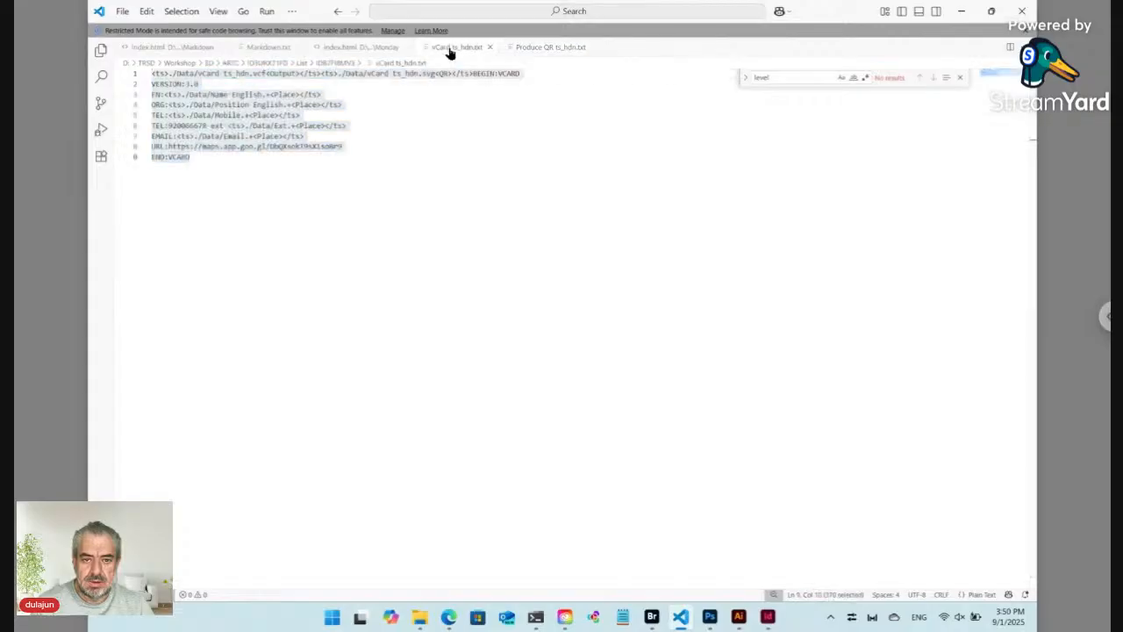
{"action": "key", "text": "ctrl+a"}
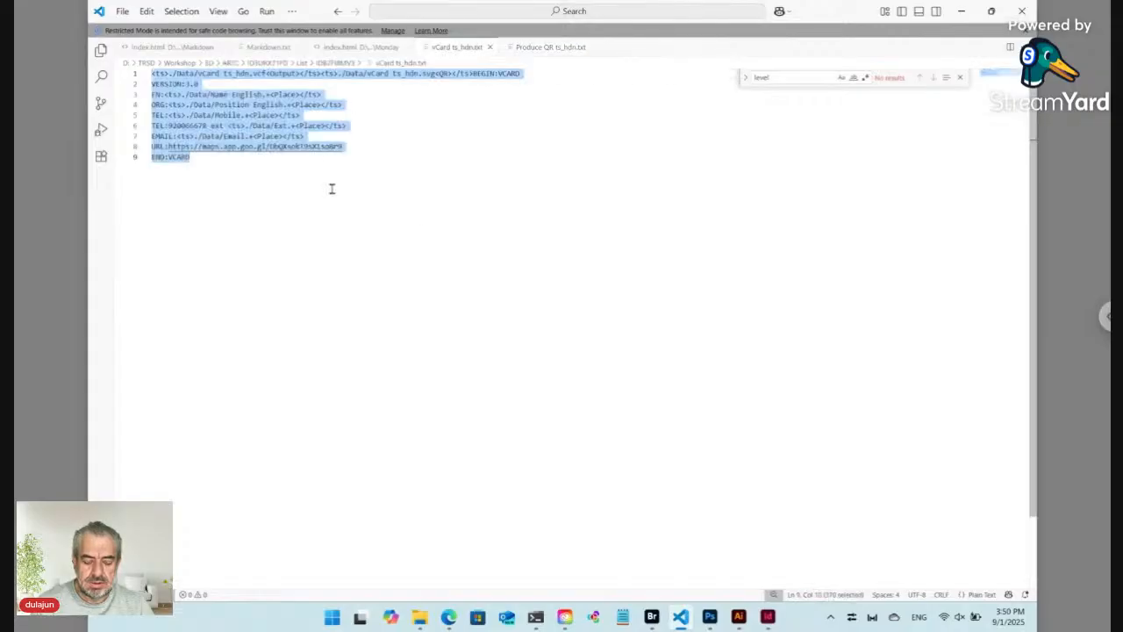
{"action": "left_click", "coordinate": [539, 50]}
{"action": "key", "text": "ctrl+a"}
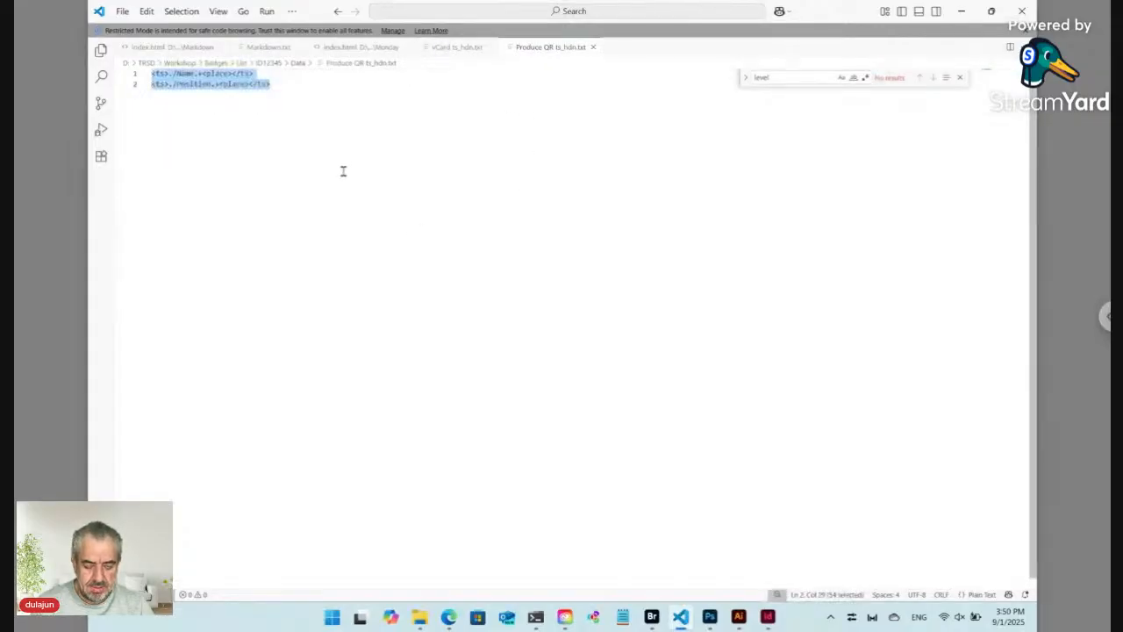
{"action": "key", "text": "ctrl+v"}
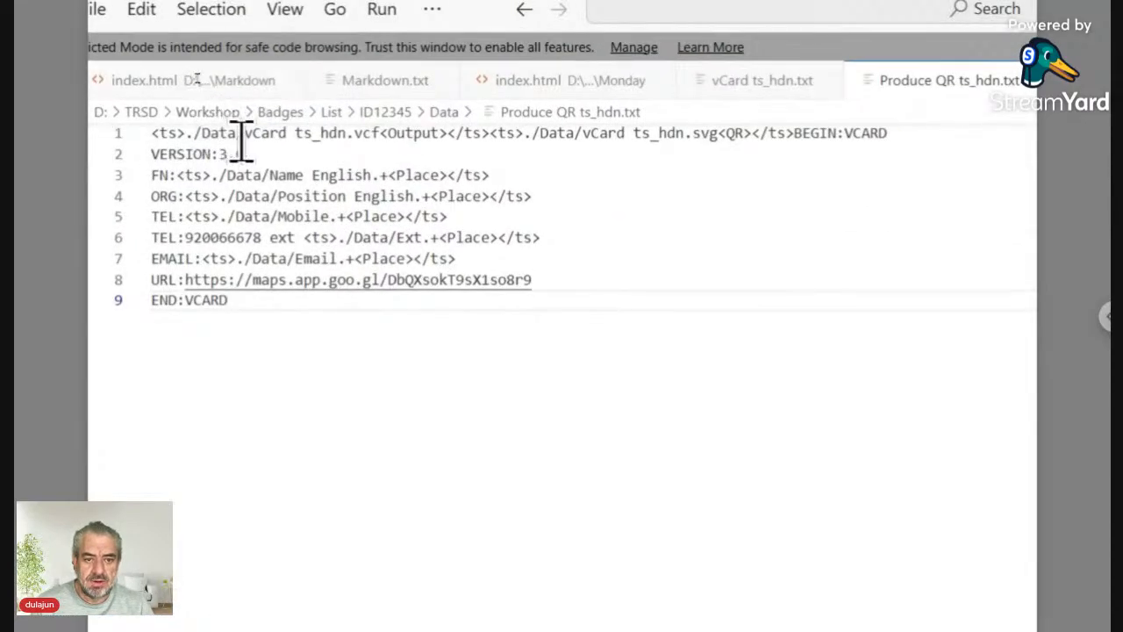
{"action": "left_click", "coordinate": [245, 134]}
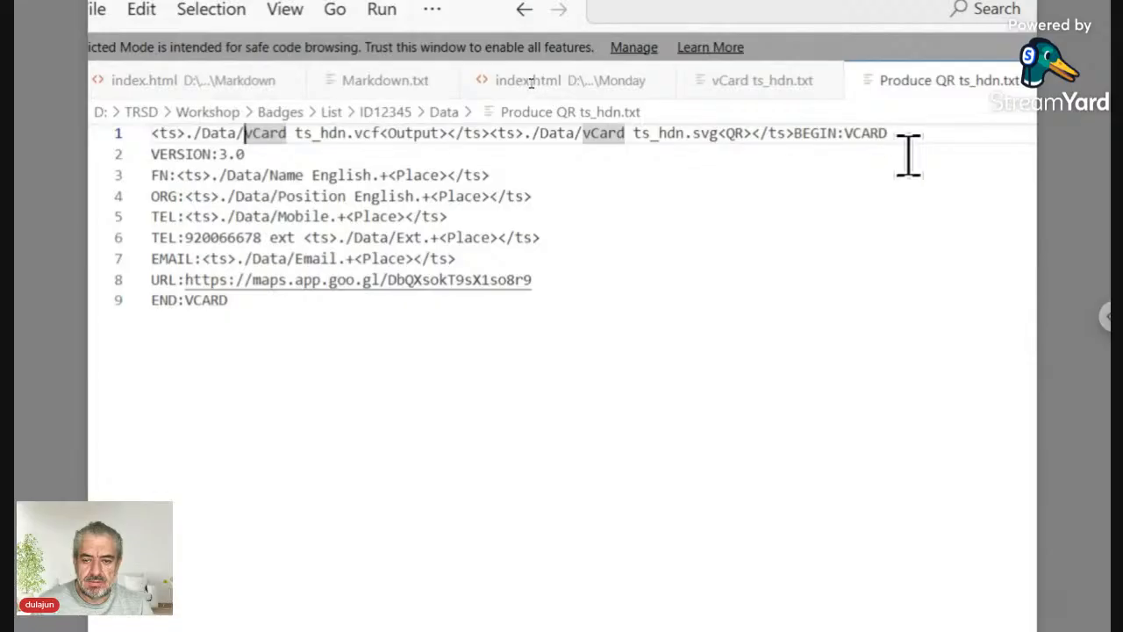
{"action": "left_click_drag", "start_coordinate": [897, 133], "coordinate": [132, 132]}
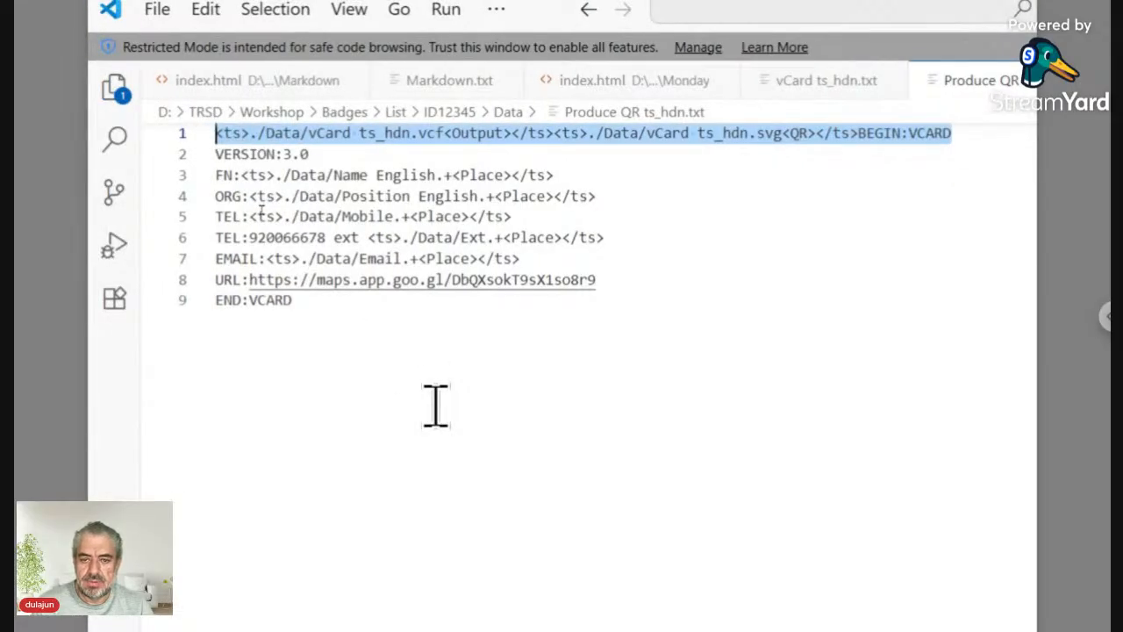
{"action": "key", "text": "BackSpace"}
{"action": "key", "text": "Delete"}
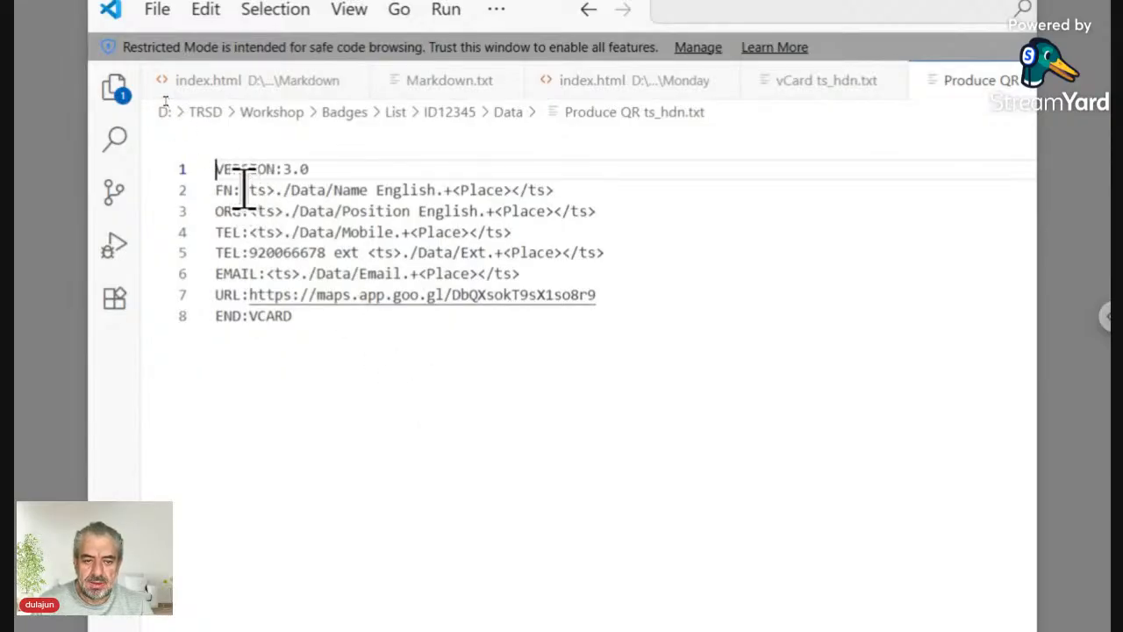
Step: Shorten the FN line to <ts>./Name.+<Place></ts> by removing Data/ and English
{"action": "left_click", "coordinate": [294, 188]}
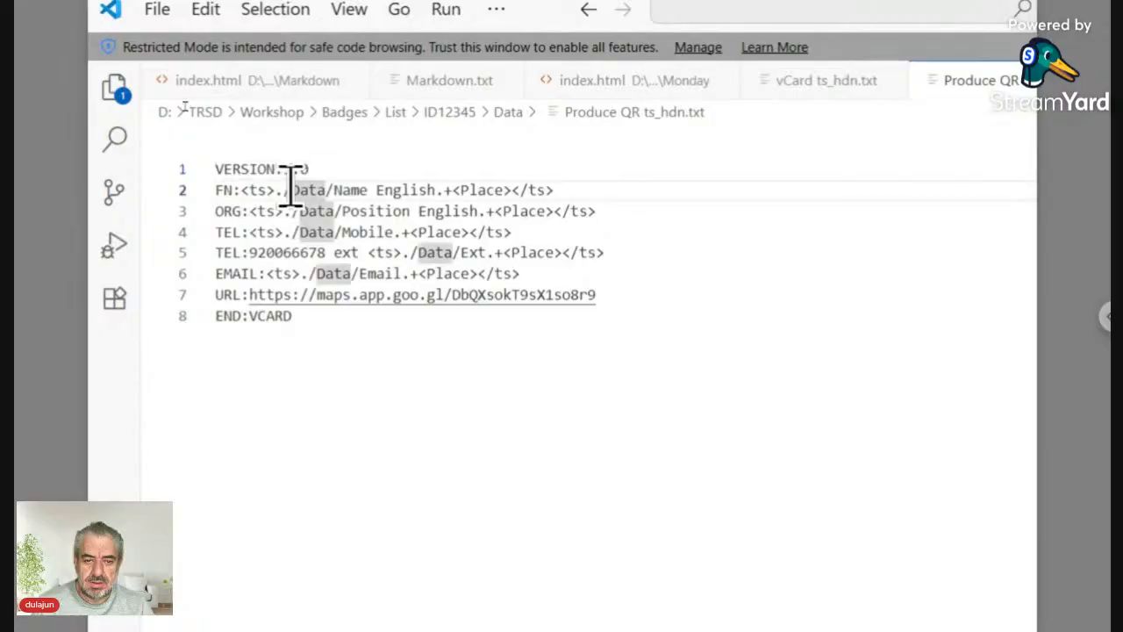
{"action": "key", "text": "Delete"}
{"action": "key", "text": "Delete"}
{"action": "key", "text": "Delete"}
{"action": "key", "text": "Delete"}
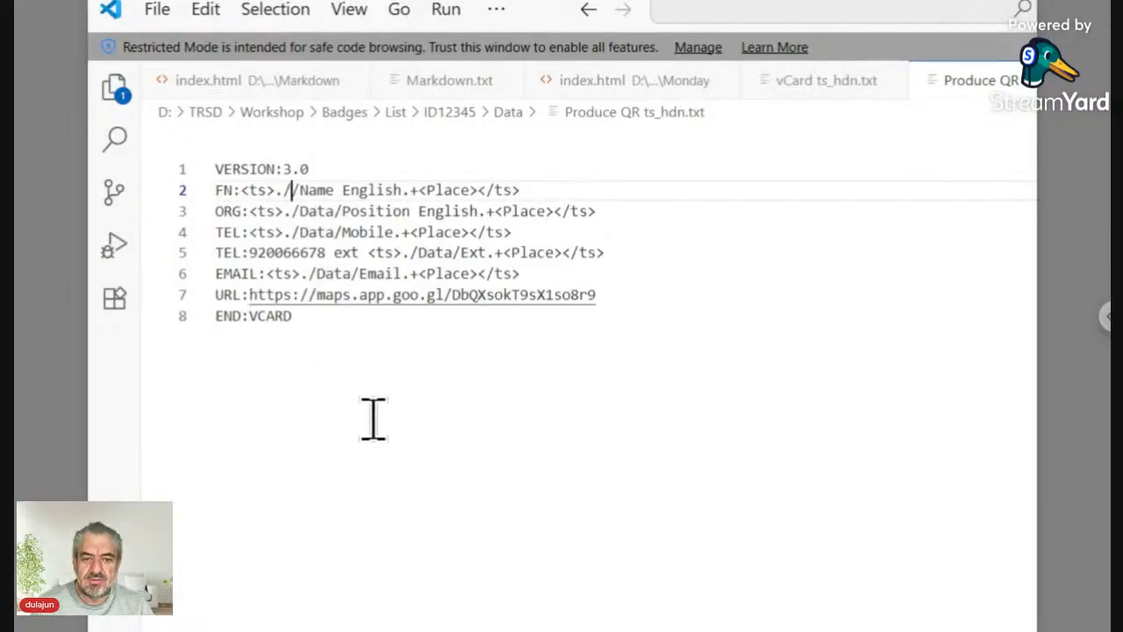
{"action": "key", "text": "Delete"}
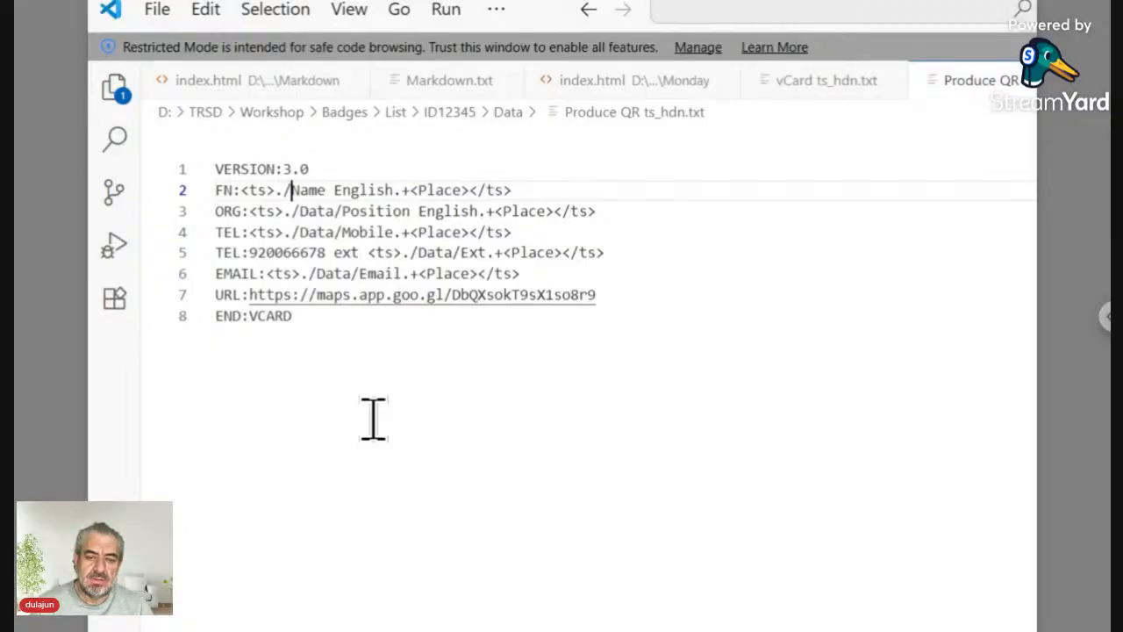
{"action": "key", "text": "shift+Right"}
{"action": "key", "text": "shift+Right"}
{"action": "key", "text": "shift+Right"}
{"action": "key", "text": "shift+Right"}
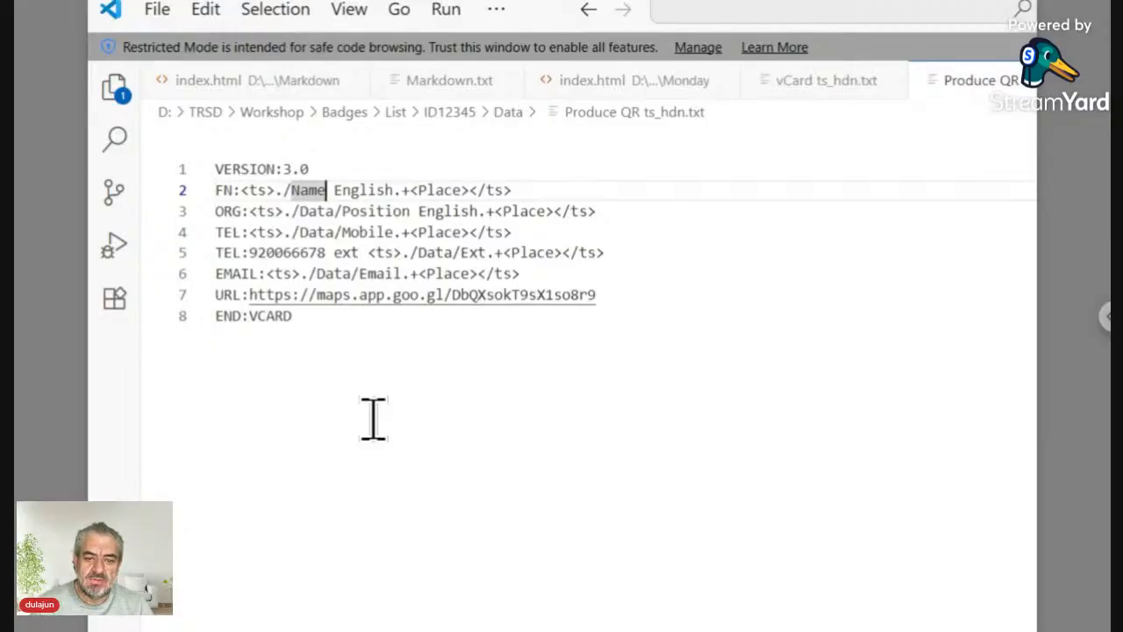
{"action": "key", "text": "Right"}
{"action": "key", "text": "Delete"}
{"action": "key", "text": "Delete"}
{"action": "key", "text": "Delete"}
{"action": "key", "text": "Delete"}
{"action": "key", "text": "Delete"}
{"action": "key", "text": "Delete"}
{"action": "key", "text": "Delete"}
{"action": "key", "text": "Delete"}
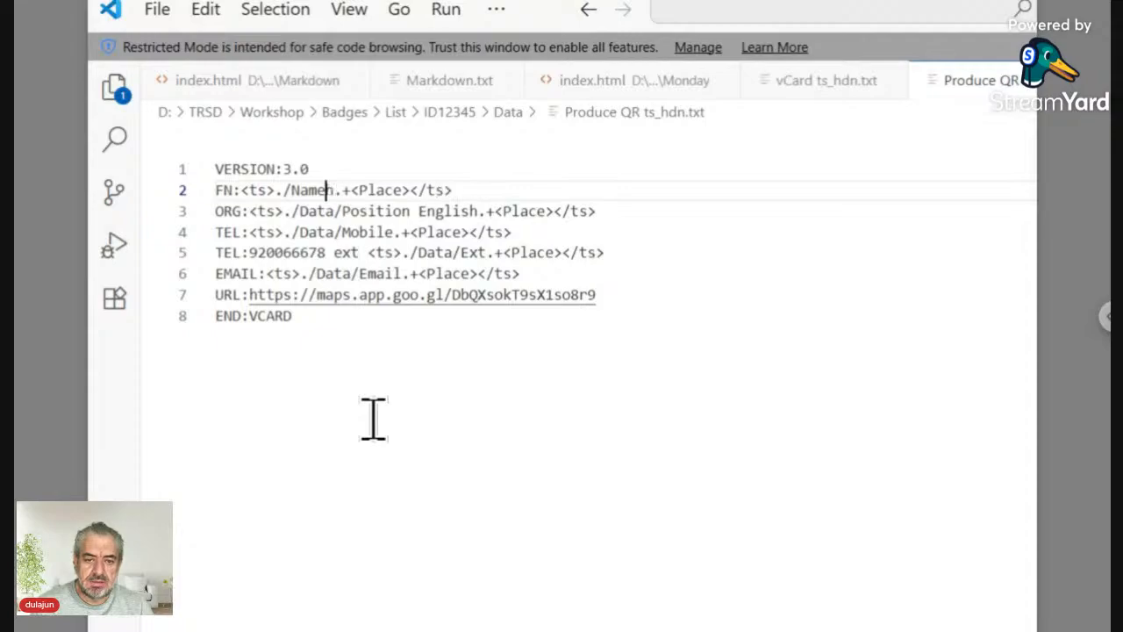
{"action": "key", "text": "Delete"}
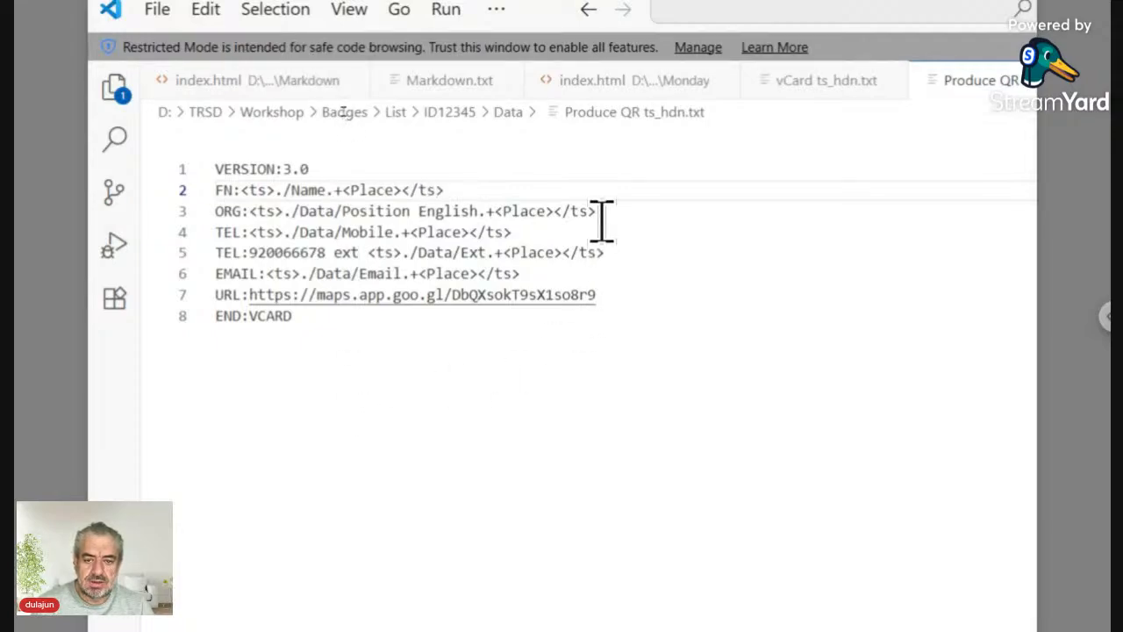
{"action": "left_click_drag", "start_coordinate": [602, 211], "coordinate": [176, 209]}
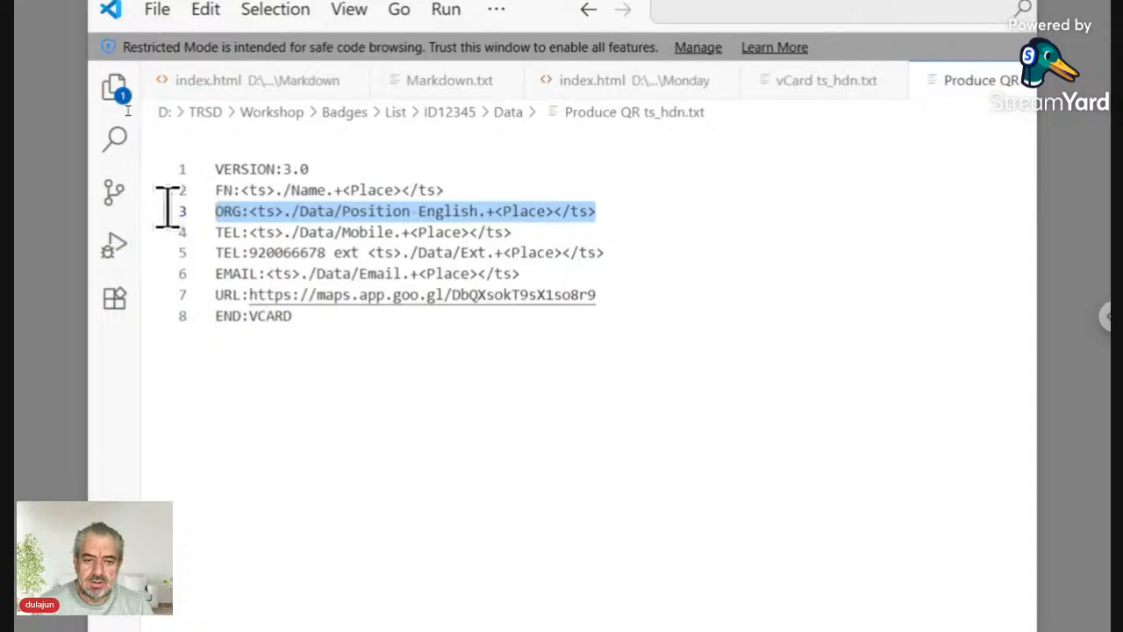
Step: Delete the ORG line and change the TEL path from Data/Mobile to ./Phone
{"action": "key", "text": "BackSpace"}
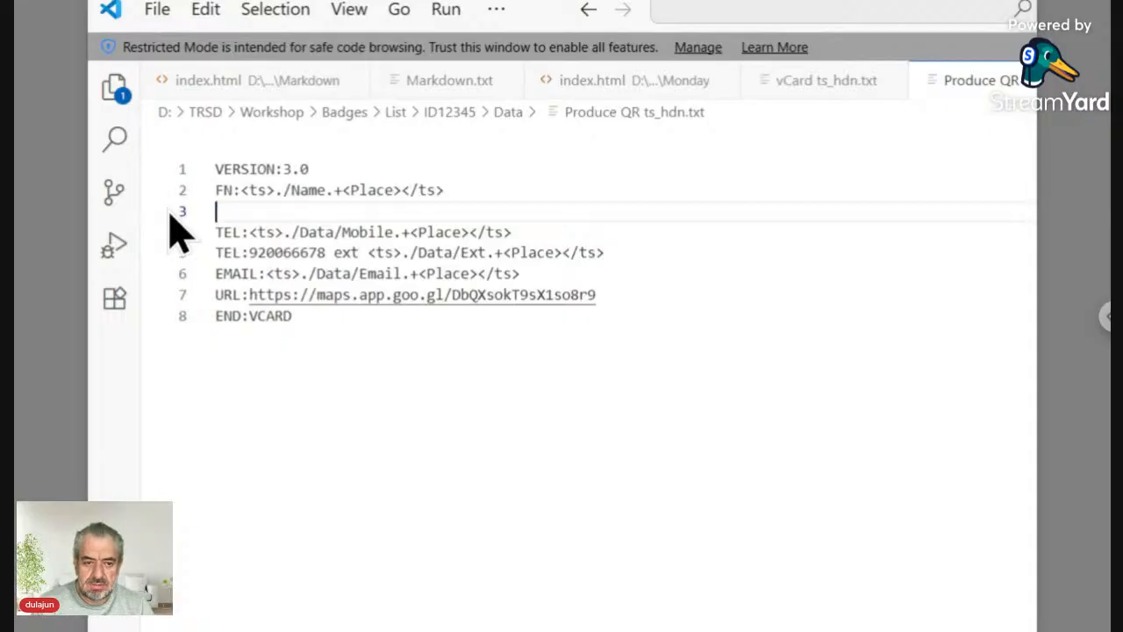
{"action": "key", "text": "BackSpace"}
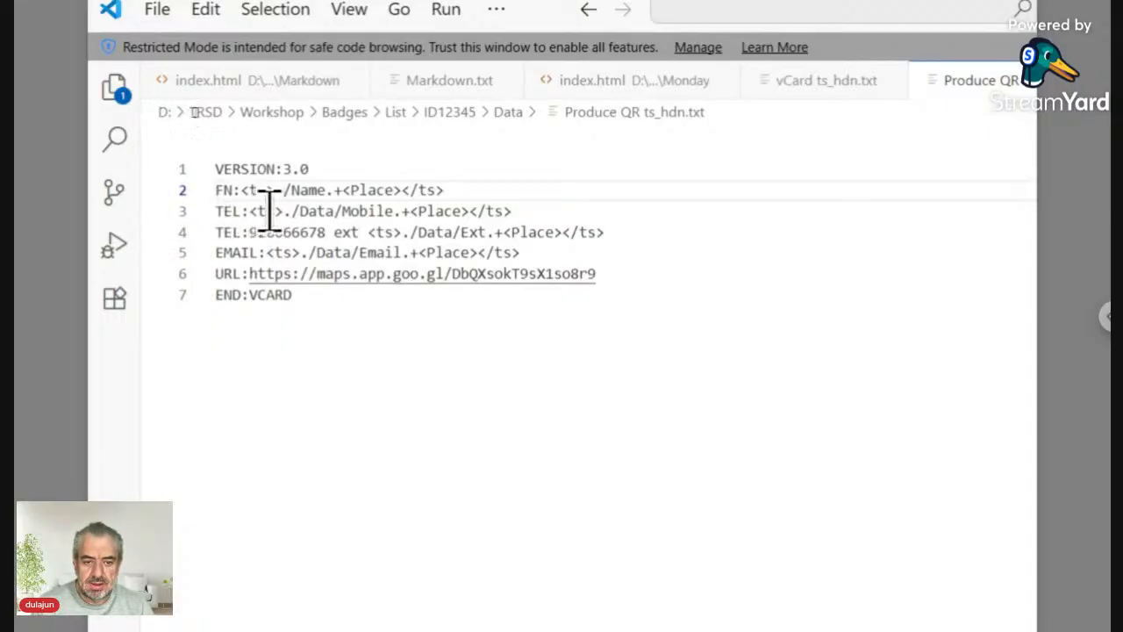
{"action": "left_click", "coordinate": [302, 211]}
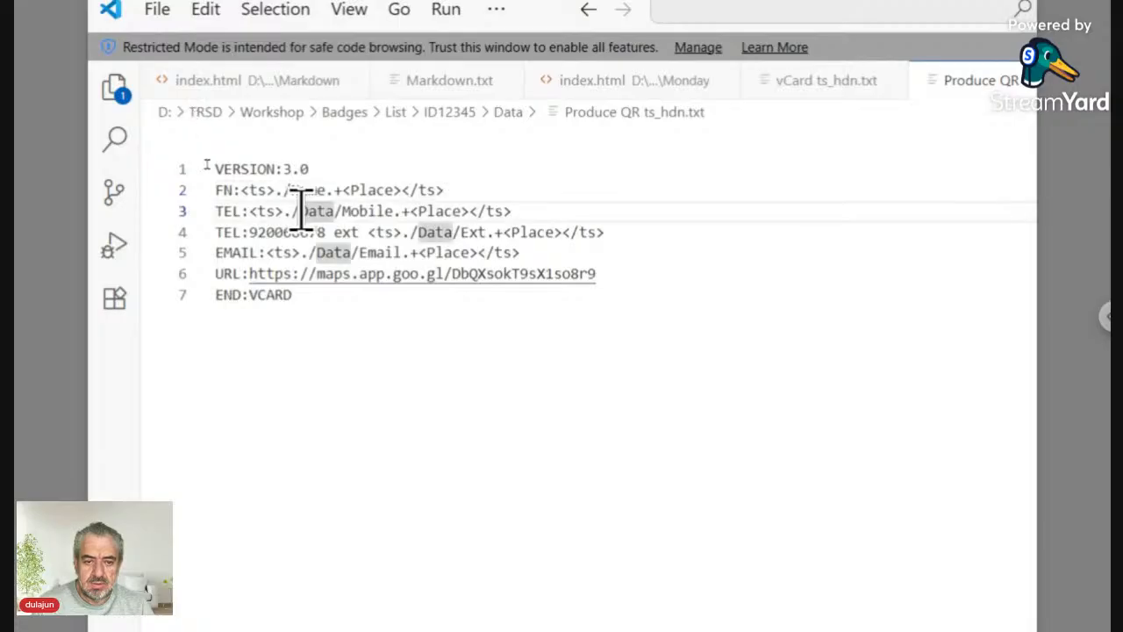
{"action": "key", "text": "Delete"}
{"action": "key", "text": "Delete"}
{"action": "key", "text": "Delete"}
{"action": "key", "text": "Delete"}
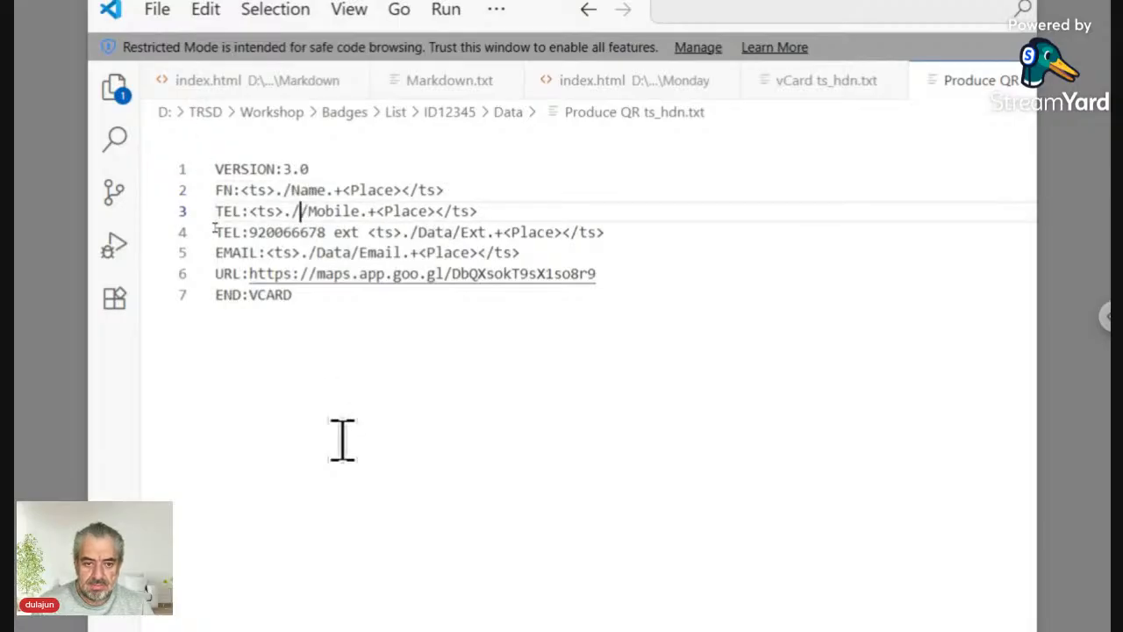
{"action": "key", "text": "Delete"}
{"action": "key", "text": "shift+Right"}
{"action": "key", "text": "shift+Right"}
{"action": "key", "text": "shift+Right"}
{"action": "key", "text": "shift+Right"}
{"action": "key", "text": "shift+Right"}
{"action": "key", "text": "shift+Right"}
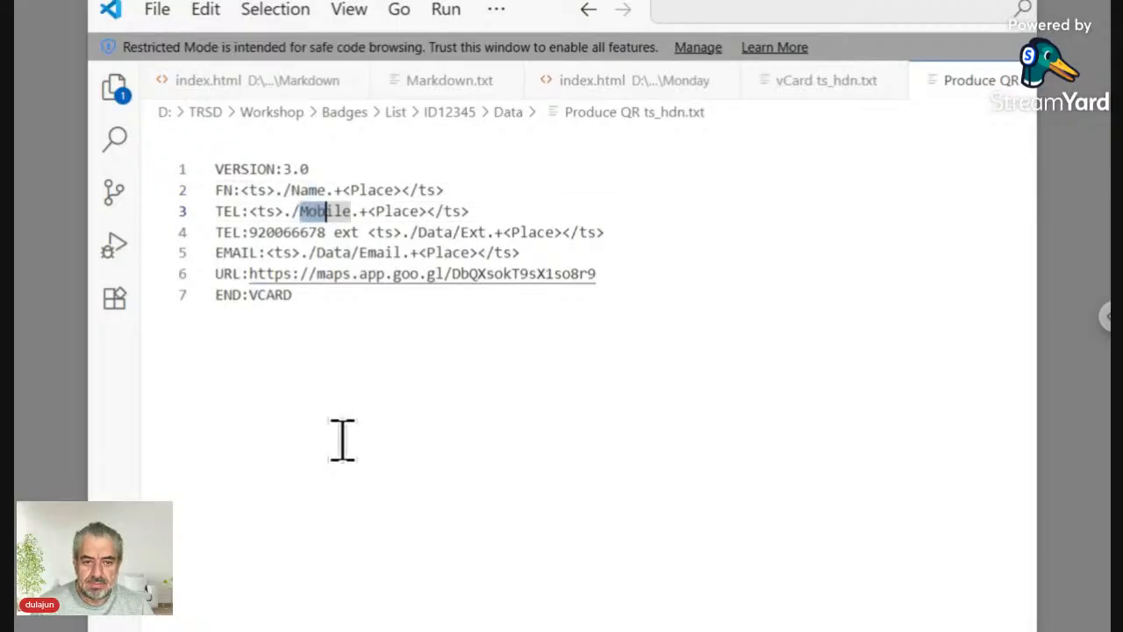
{"action": "type", "text": "Phon"}
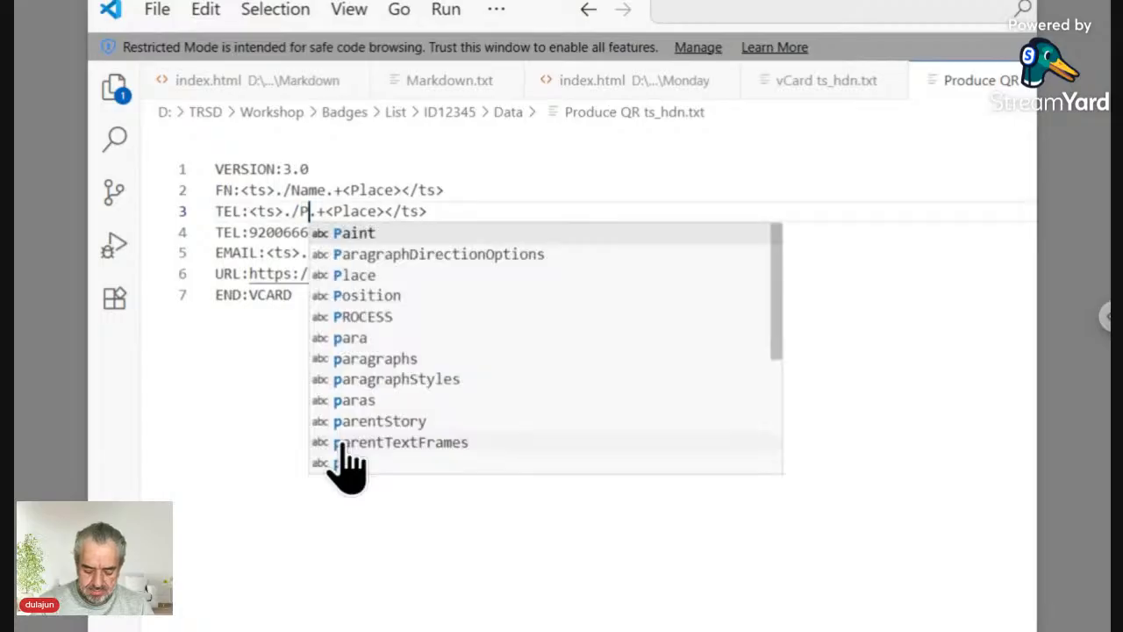
{"action": "type", "text": "e"}
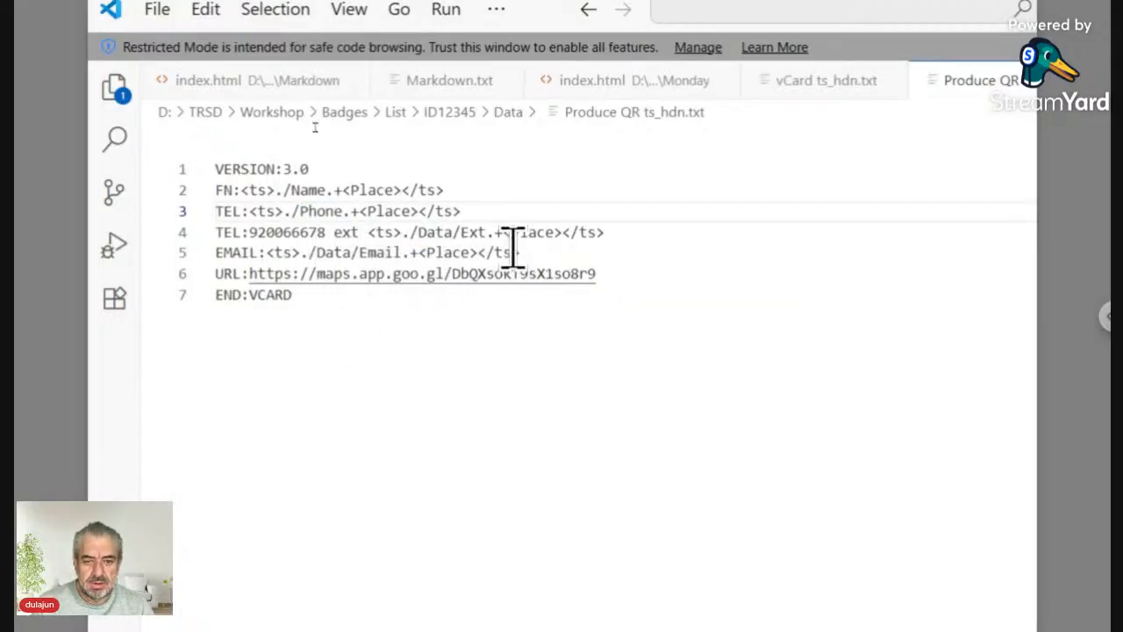
Step: Delete the extension TEL and URL lines and remove Data/ from the EMAIL path
{"action": "left_click_drag", "start_coordinate": [604, 233], "coordinate": [201, 229]}
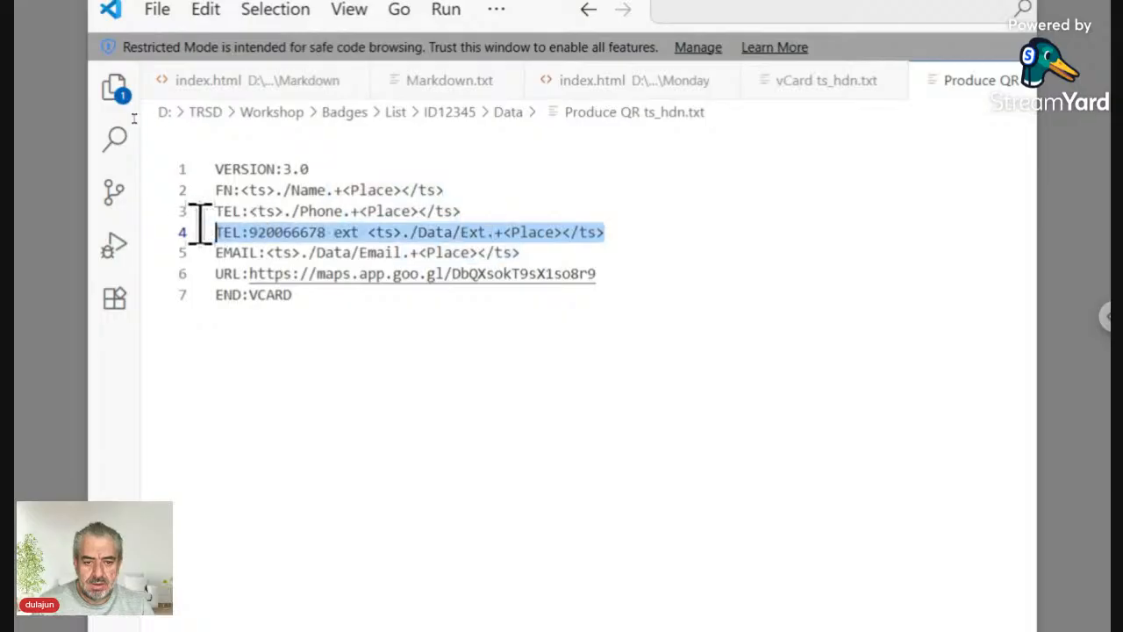
{"action": "key", "text": "Delete"}
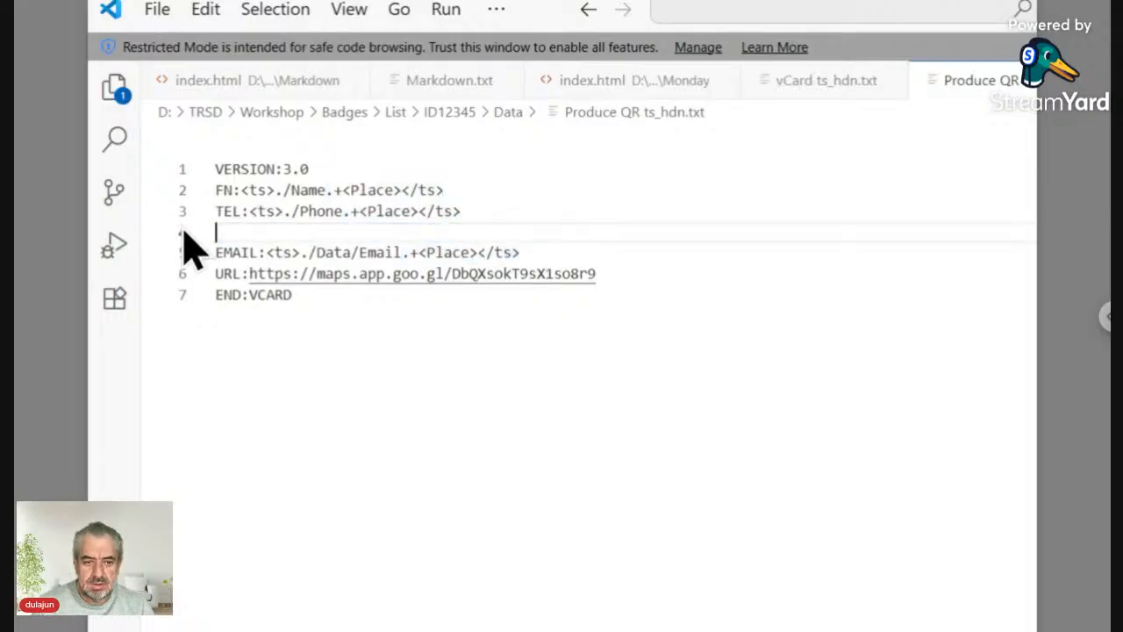
{"action": "key", "text": "BackSpace"}
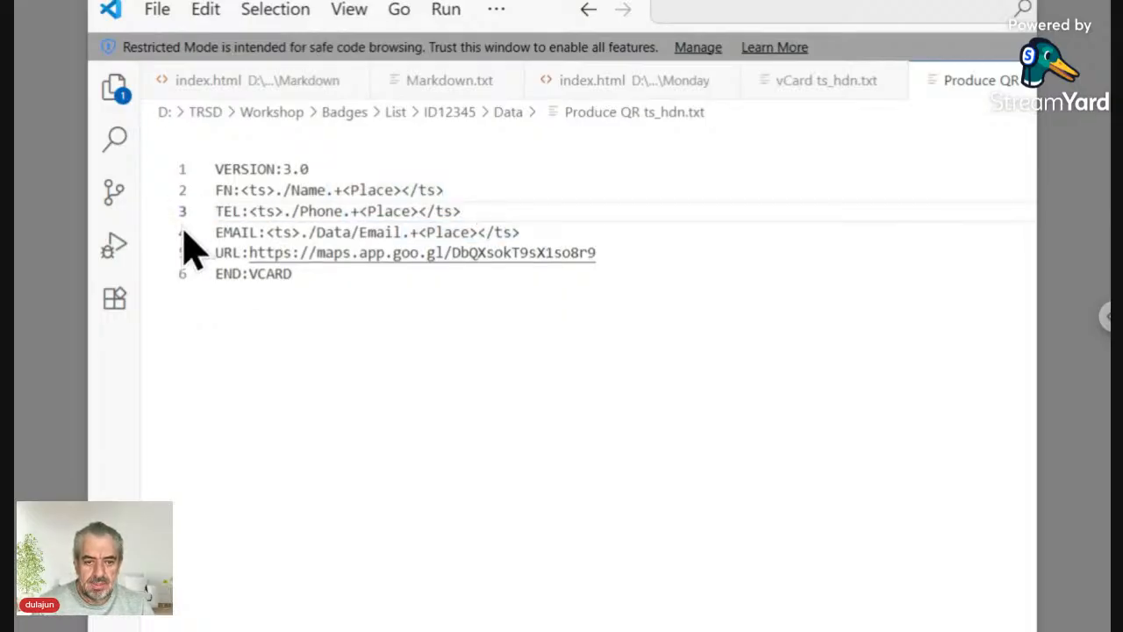
{"action": "left_click", "coordinate": [318, 232]}
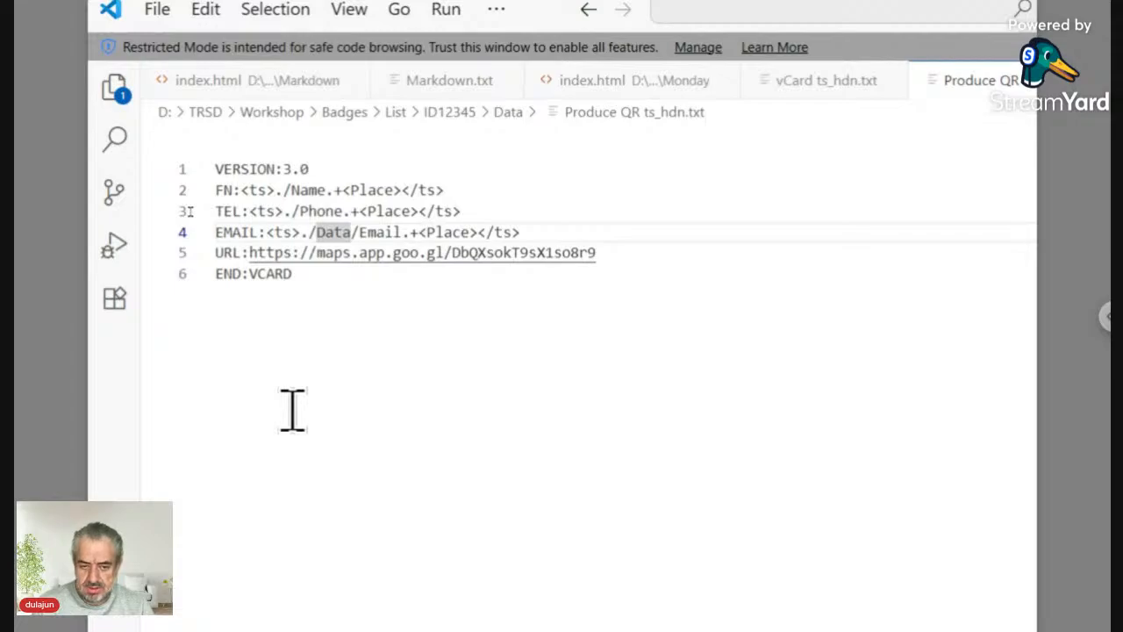
{"action": "key", "text": "Delete"}
{"action": "key", "text": "Delete"}
{"action": "key", "text": "Delete"}
{"action": "key", "text": "Delete"}
{"action": "key", "text": "Delete"}
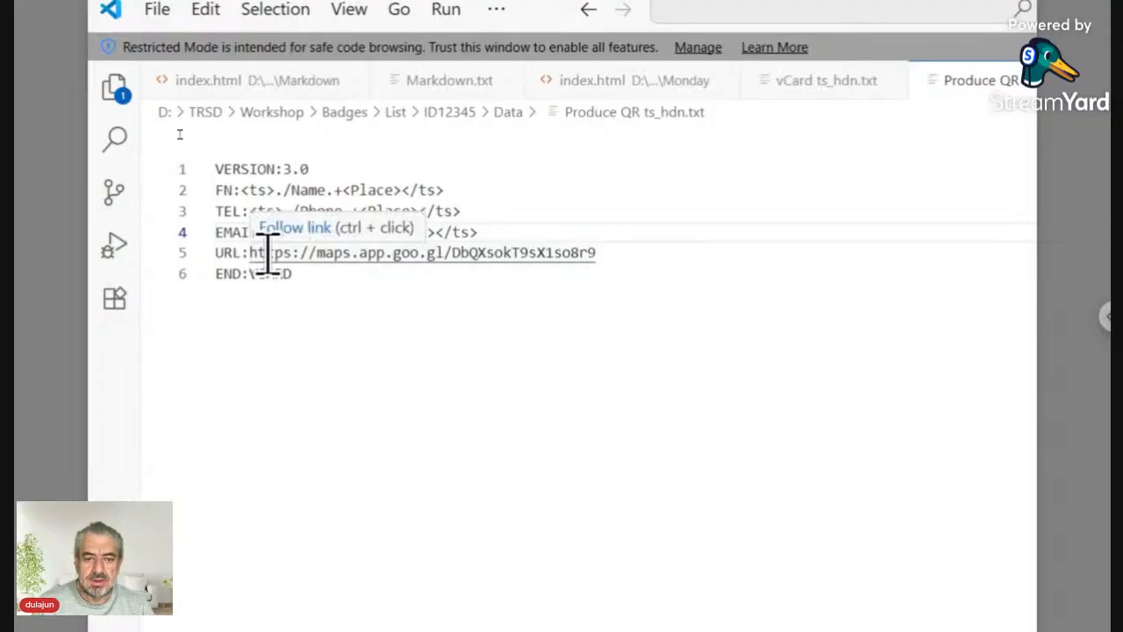
{"action": "left_click_drag", "start_coordinate": [652, 261], "coordinate": [198, 255]}
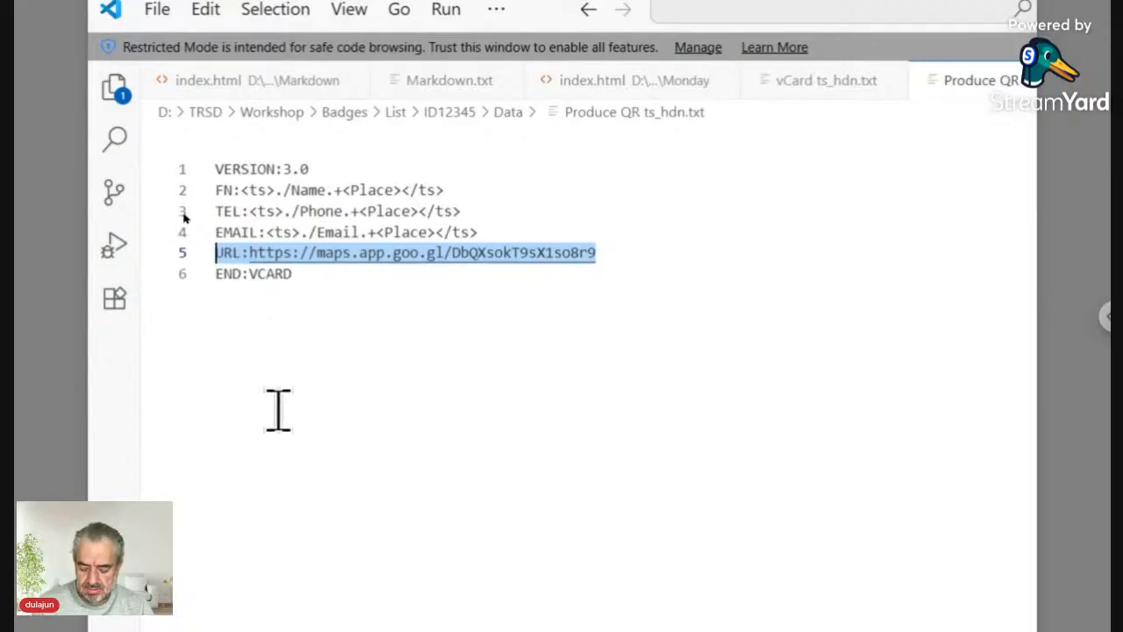
{"action": "key", "text": "BackSpace"}
{"action": "key", "text": "BackSpace"}
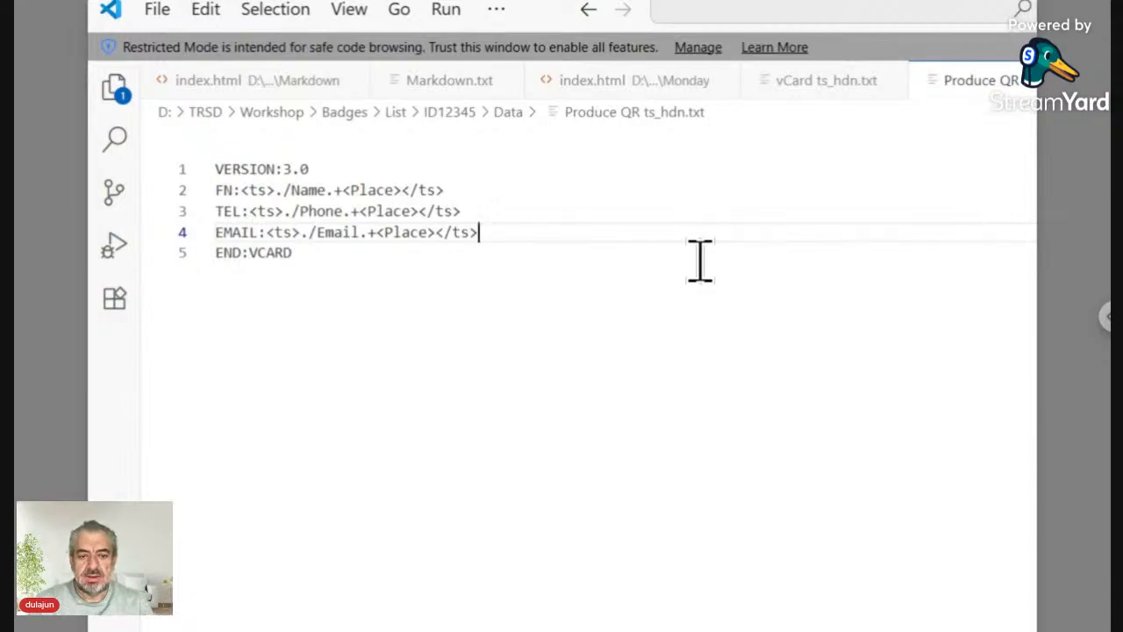
Step: Add a sixth line <ts>./QR ts_hdn.svg<QR></ts> after END:VCARD
{"action": "left_click", "coordinate": [392, 263]}
{"action": "key", "text": "Return"}
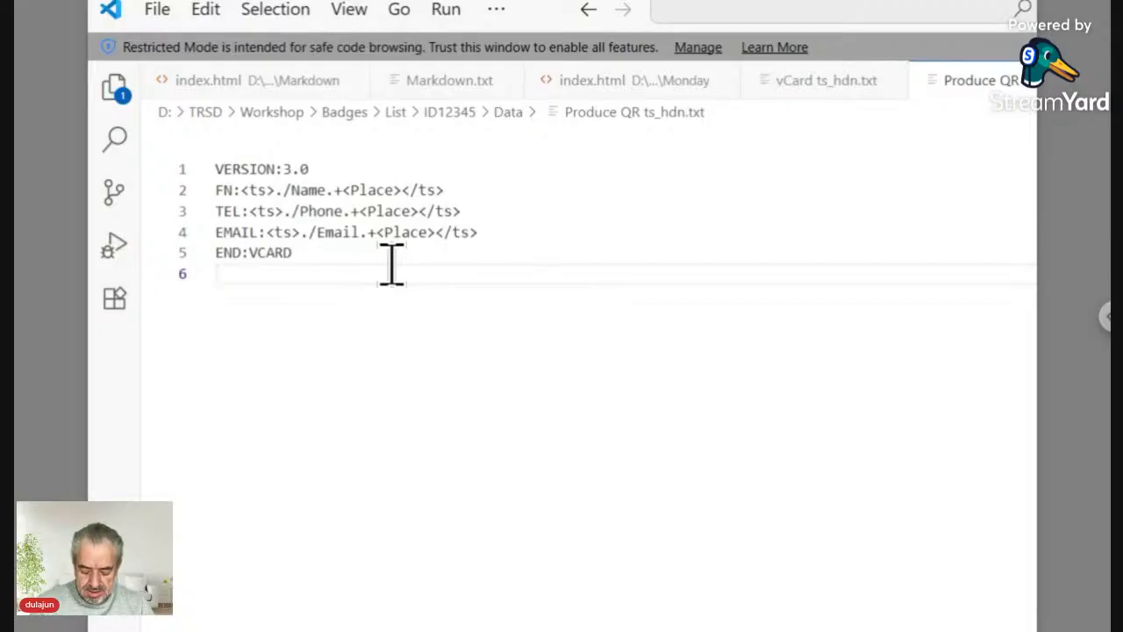
{"action": "type", "text": "<ts>"}
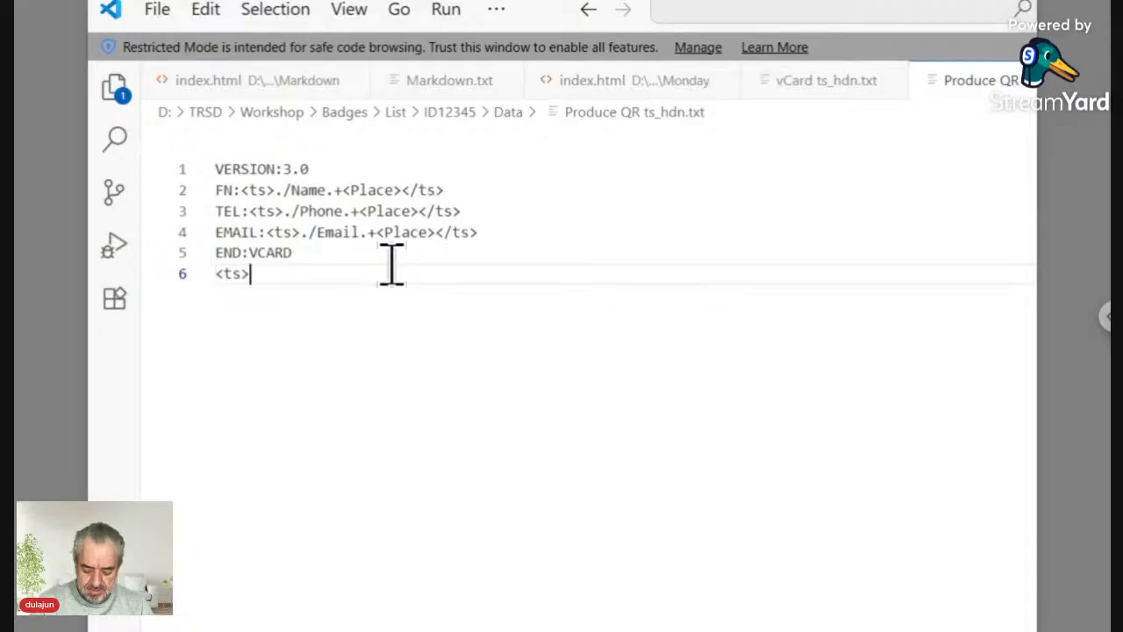
{"action": "type", "text": "</ts>"}
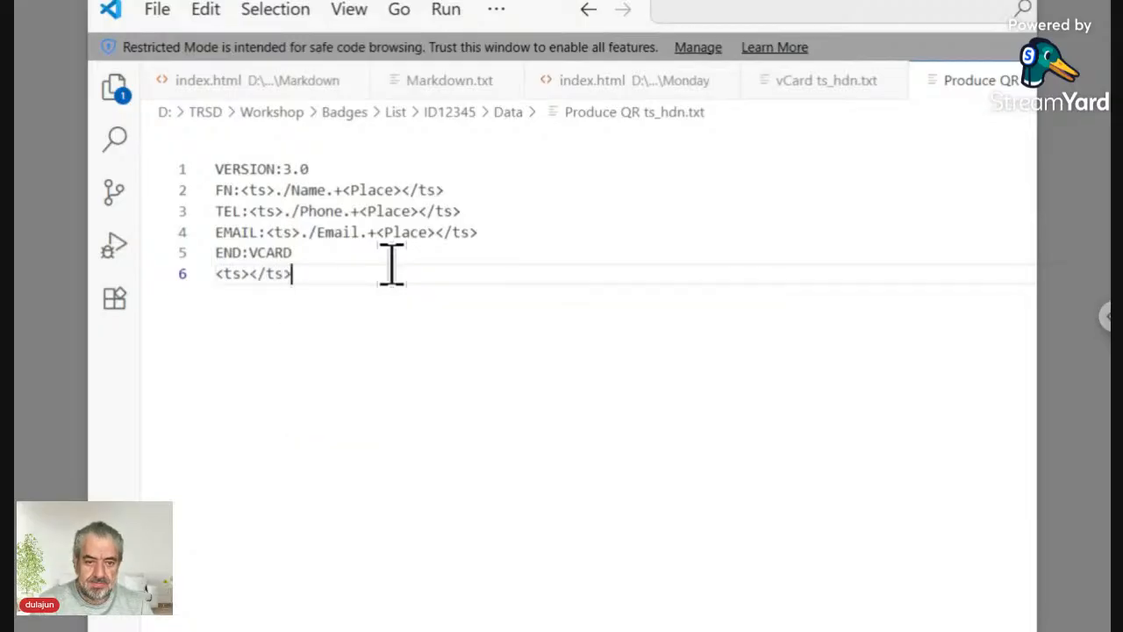
{"action": "key", "text": "Left"}
{"action": "key", "text": "Left"}
{"action": "key", "text": "Left"}
{"action": "key", "text": "Left"}
{"action": "key", "text": "Left"}
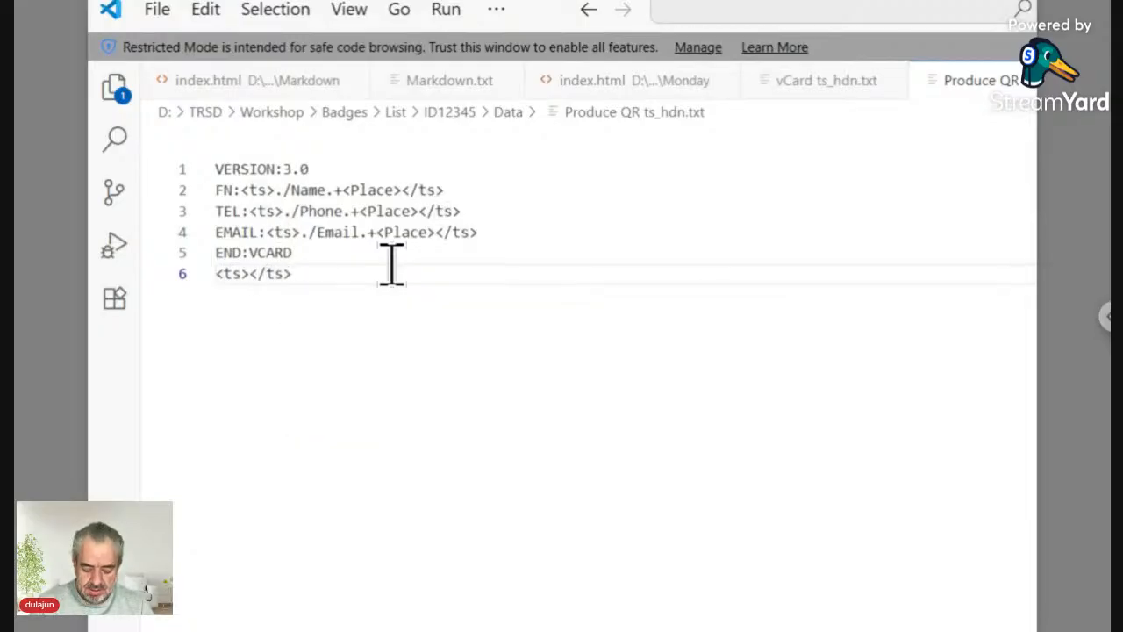
{"action": "type", "text": "./"}
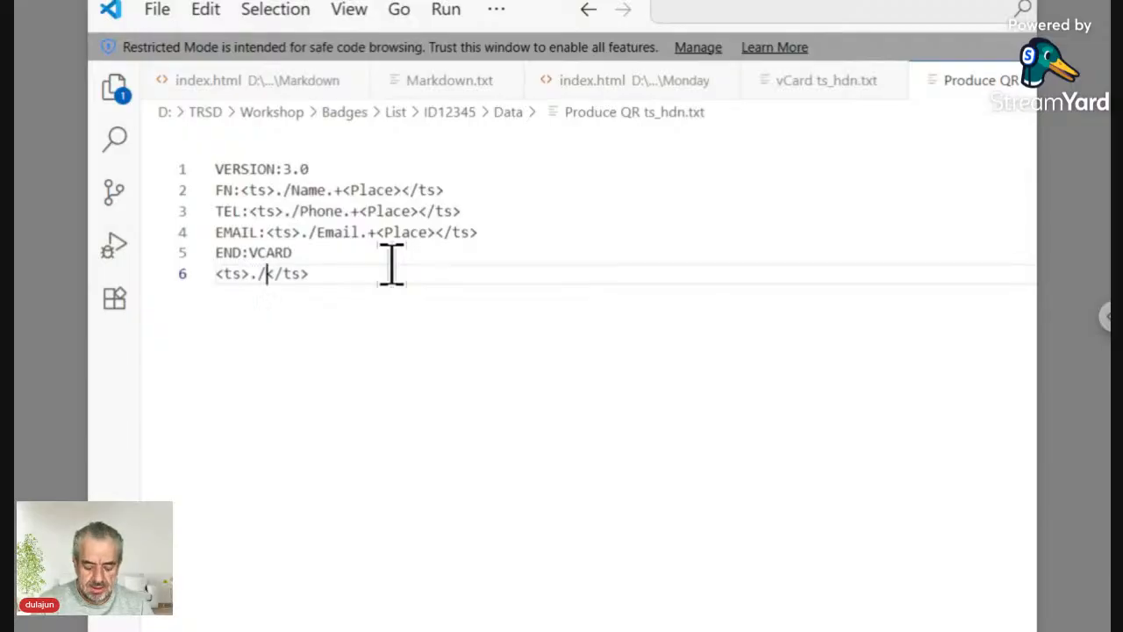
{"action": "type", "text": "Q"}
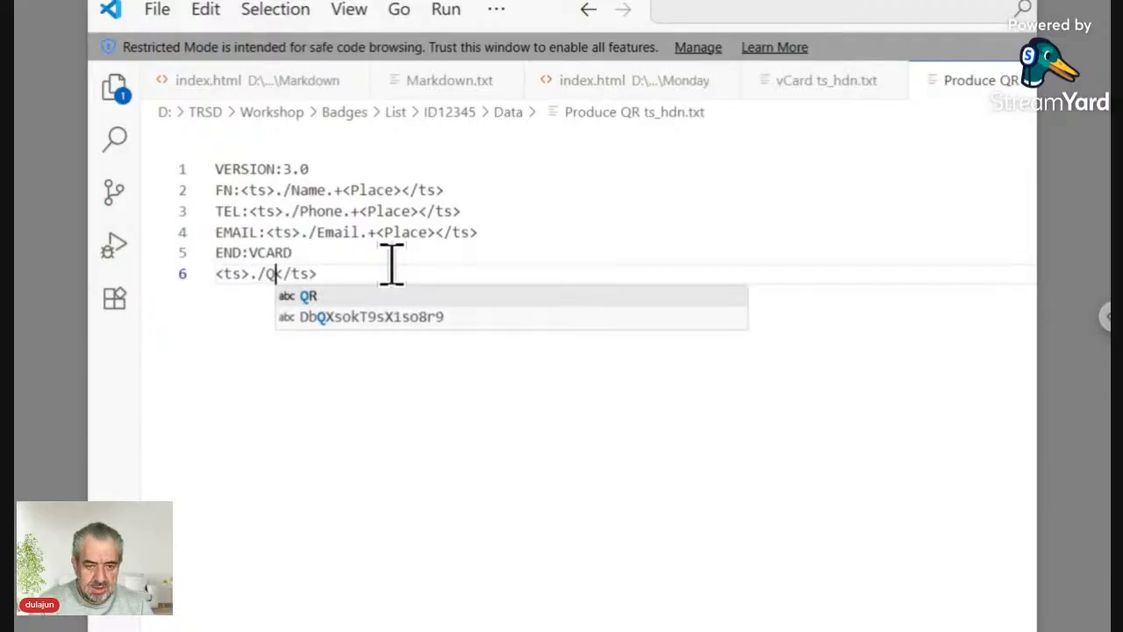
{"action": "type", "text": "R"}
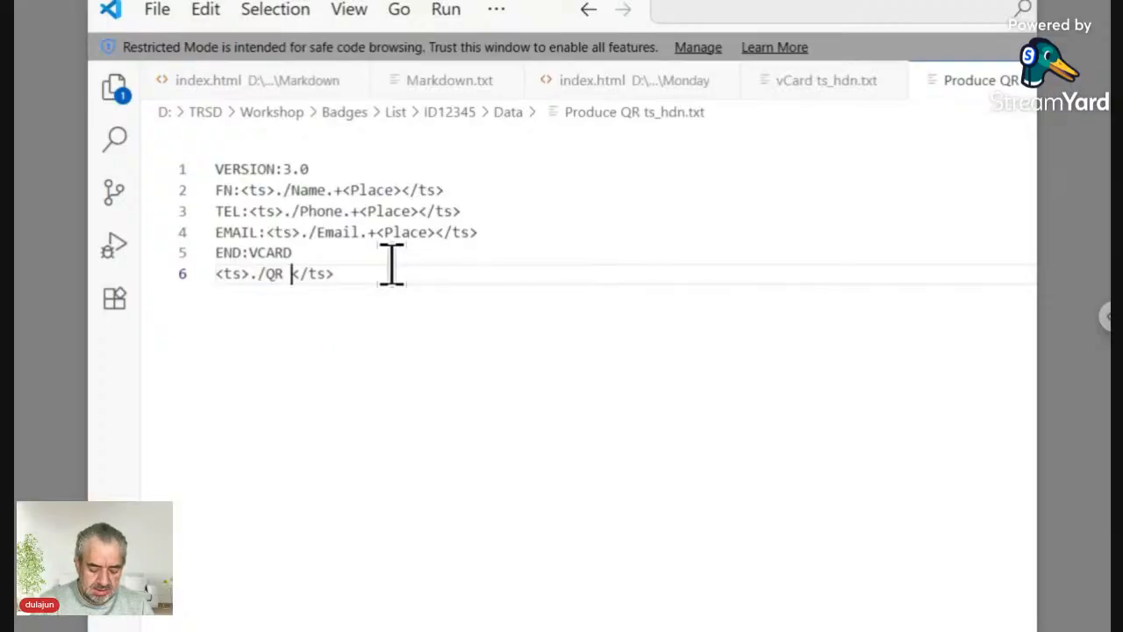
{"action": "type", "text": " t"}
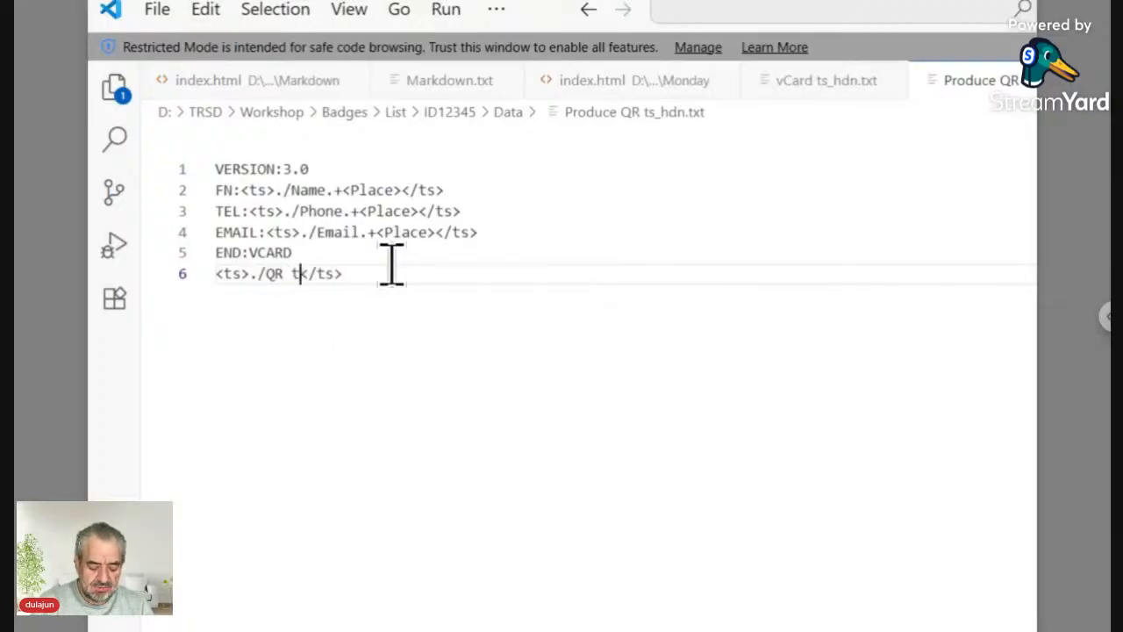
{"action": "type", "text": "s"}
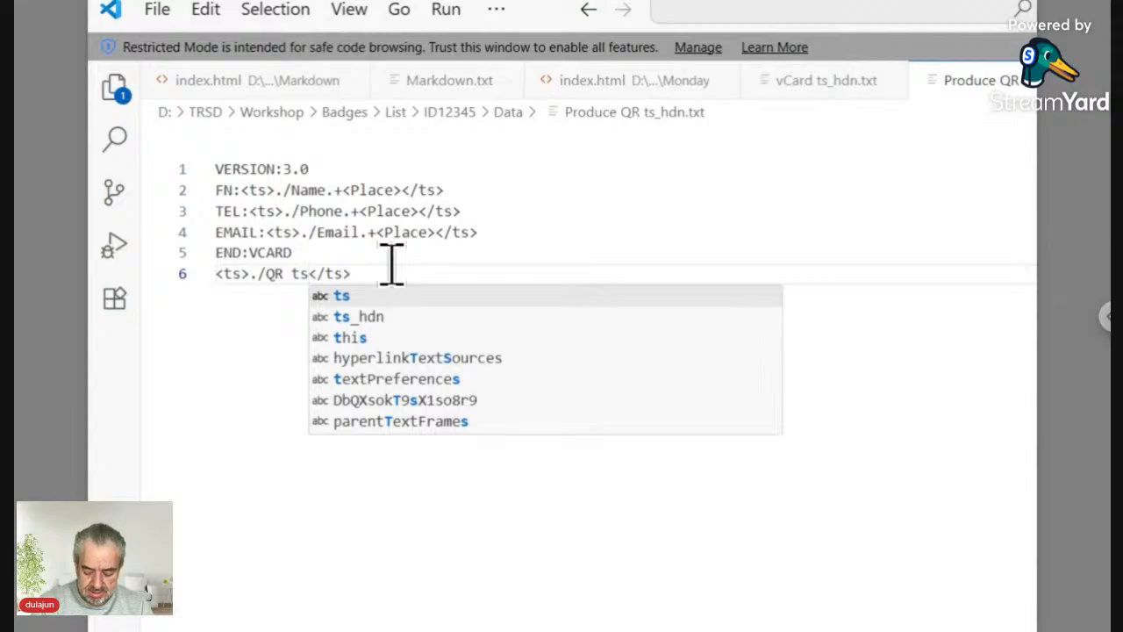
{"action": "type", "text": "_hdn"}
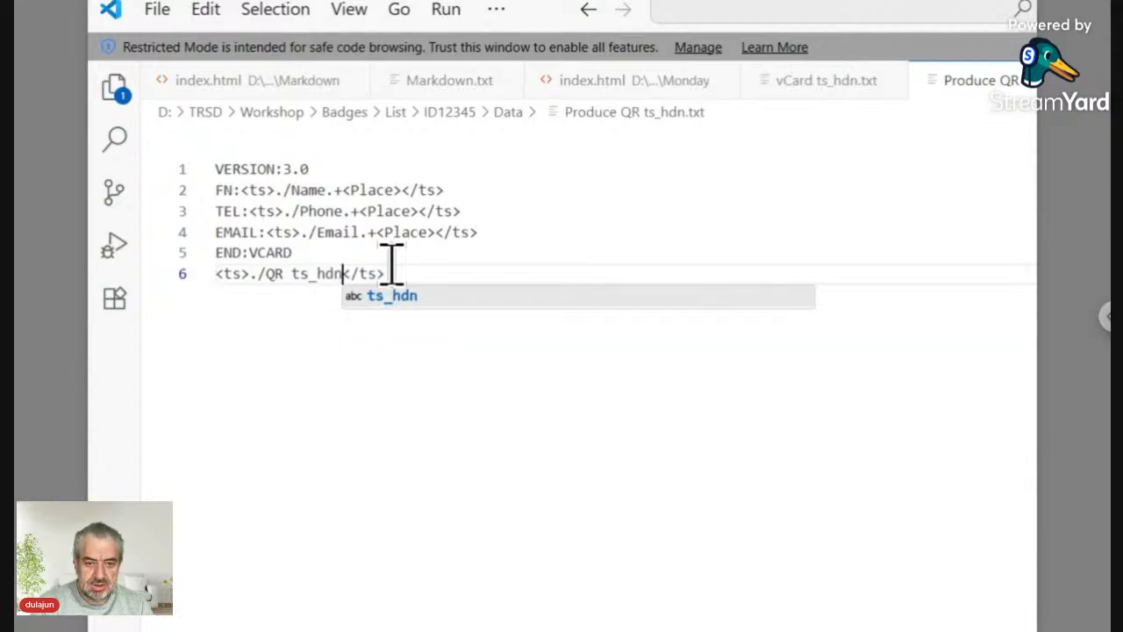
{"action": "type", "text": ".svg"}
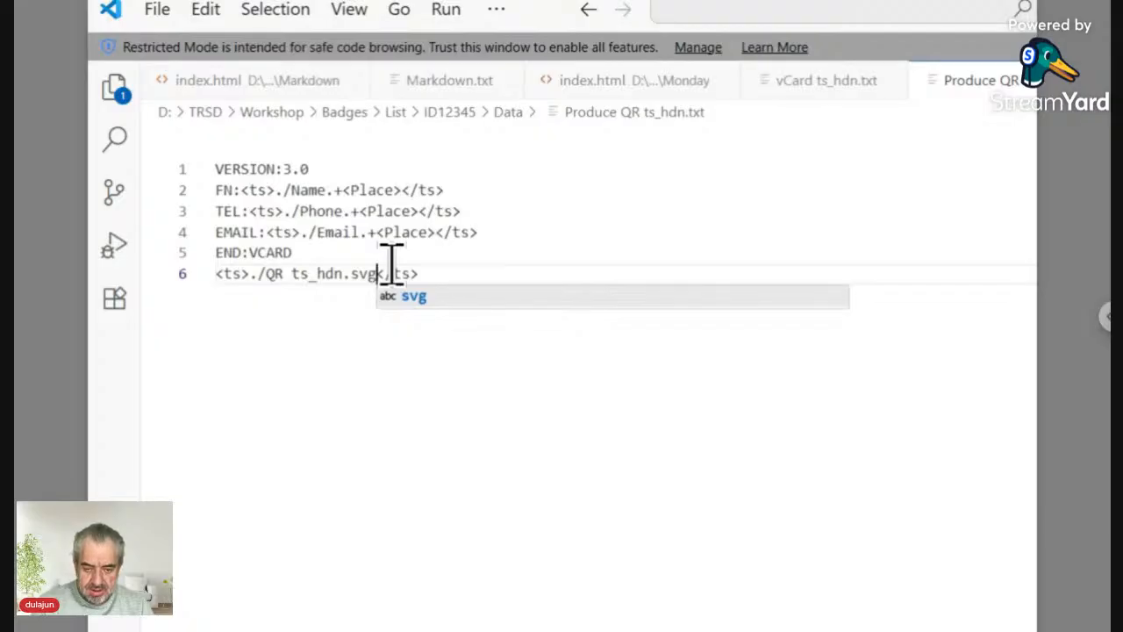
{"action": "type", "text": "<"}
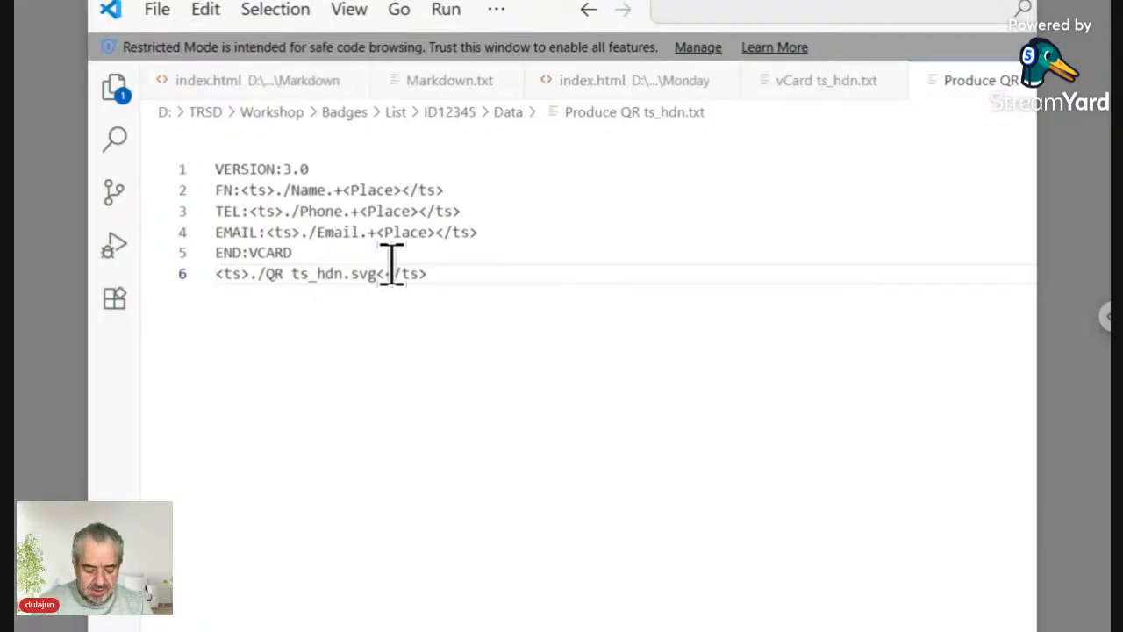
{"action": "type", "text": "QR"}
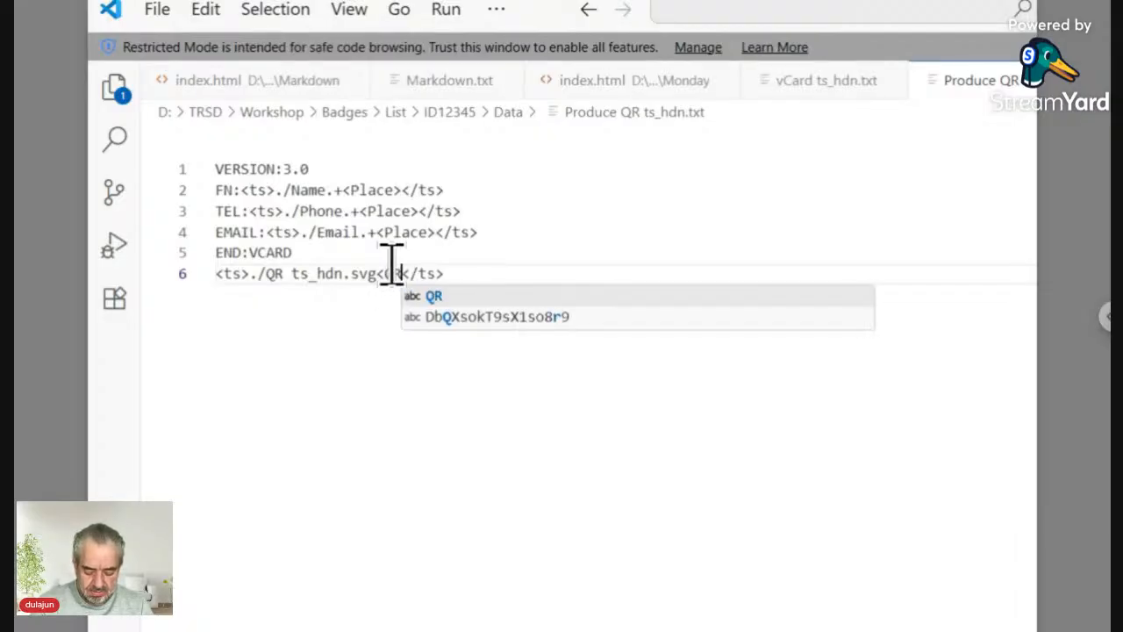
{"action": "type", "text": ">"}
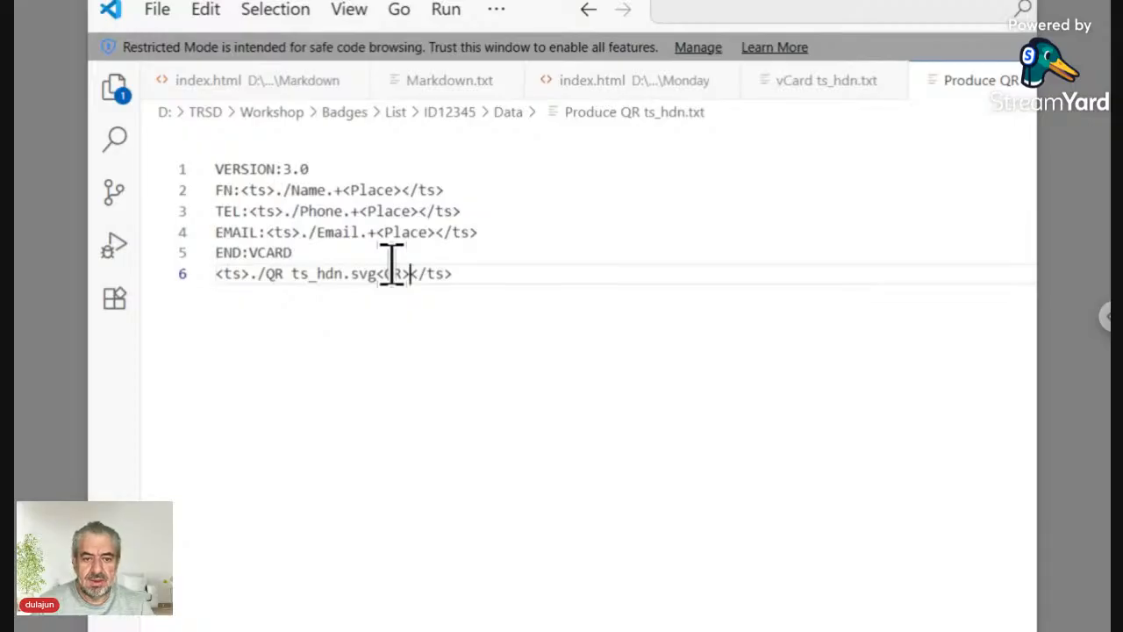
{"action": "left_click_drag", "start_coordinate": [463, 276], "coordinate": [151, 283]}
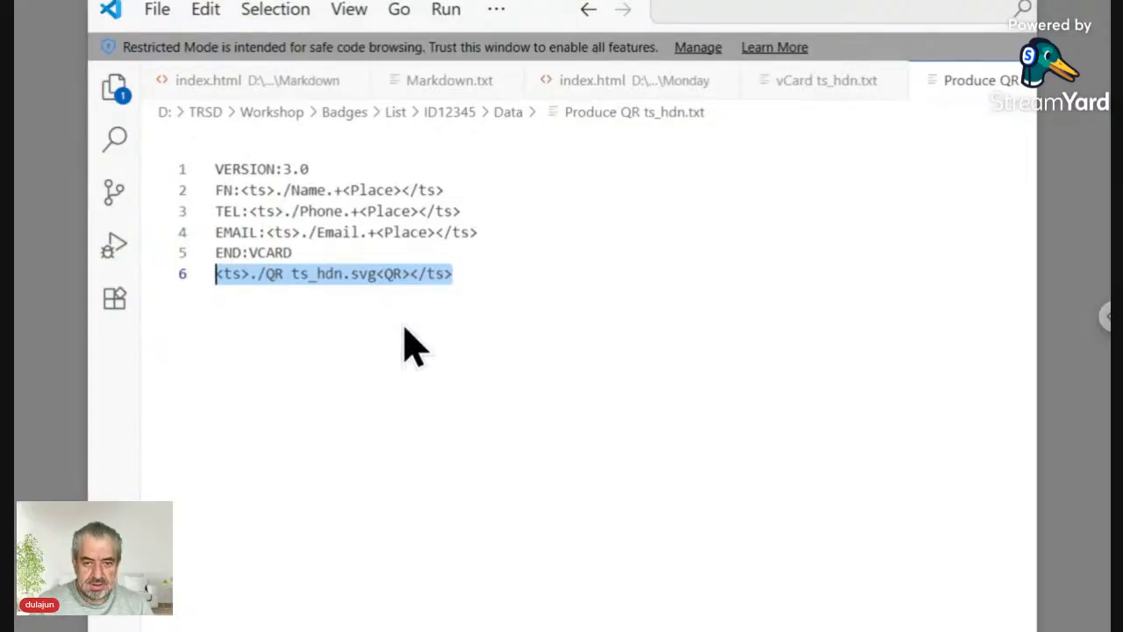
Step: Toggle the Explorer sidebar, then bring Edge's CalConnect vCard 4.0 guide to the front
{"action": "key", "text": "ctrl+shift+e"}
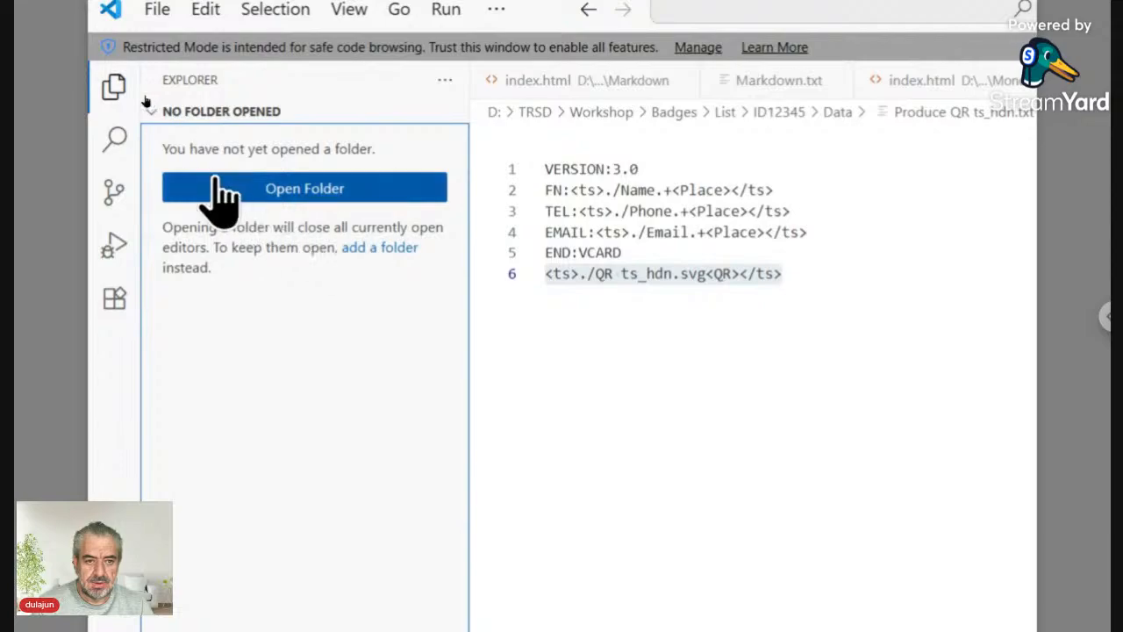
{"action": "left_click", "coordinate": [115, 87]}
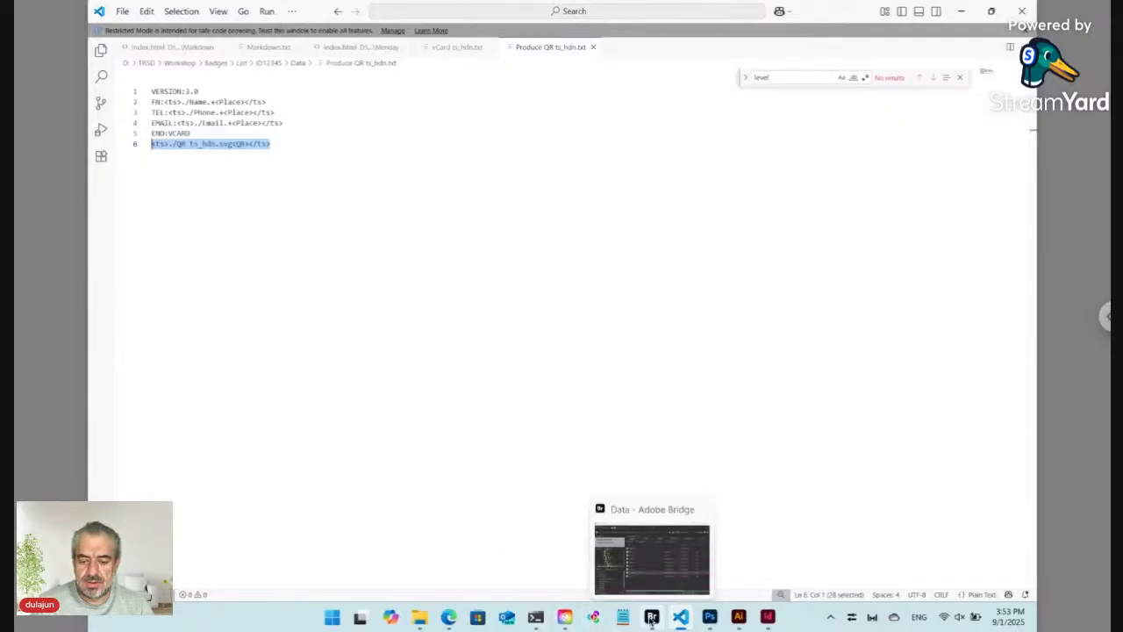
{"action": "mouse_move", "coordinate": [449, 618]}
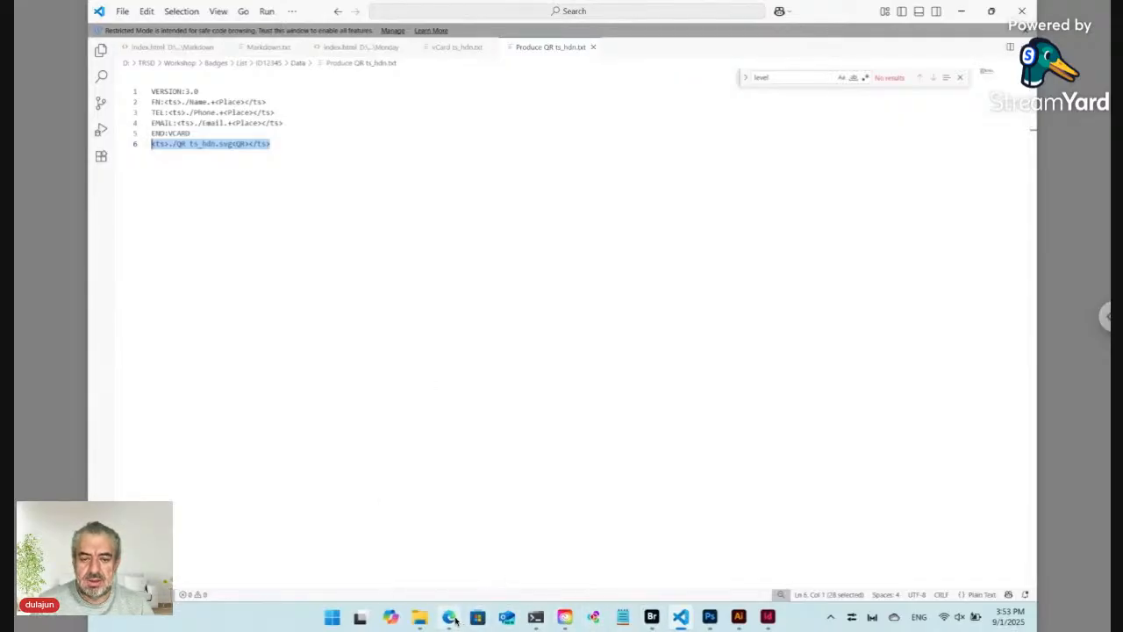
{"action": "left_click", "coordinate": [409, 518]}
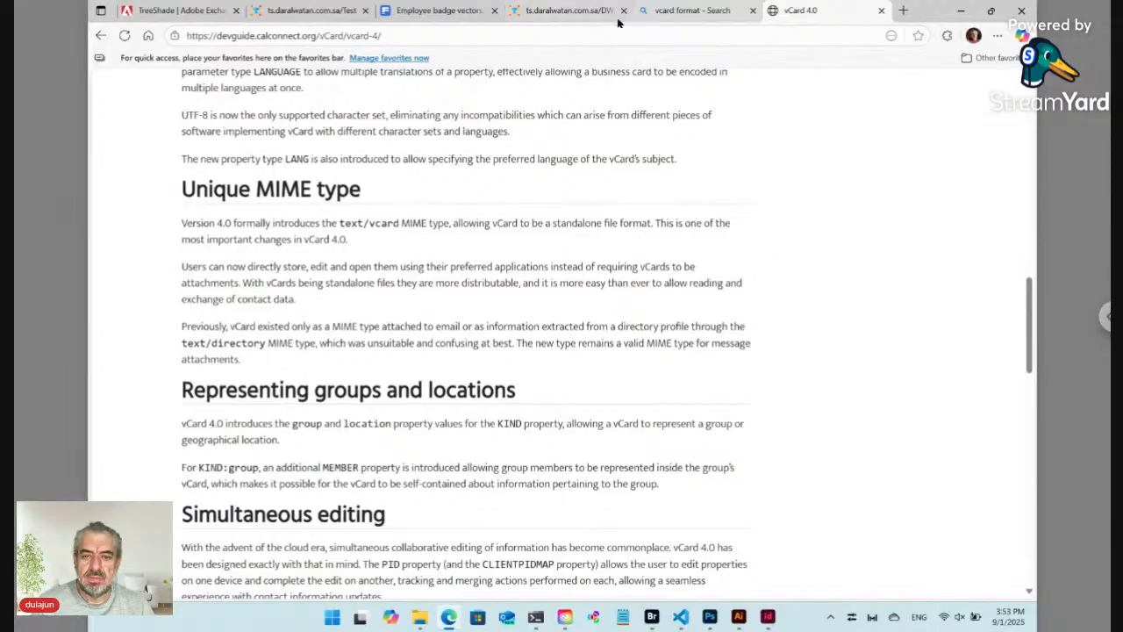
Step: Look over the DW Cards QR form and Test template pages, then return to Bridge's Data folder
{"action": "left_click", "coordinate": [559, 19]}
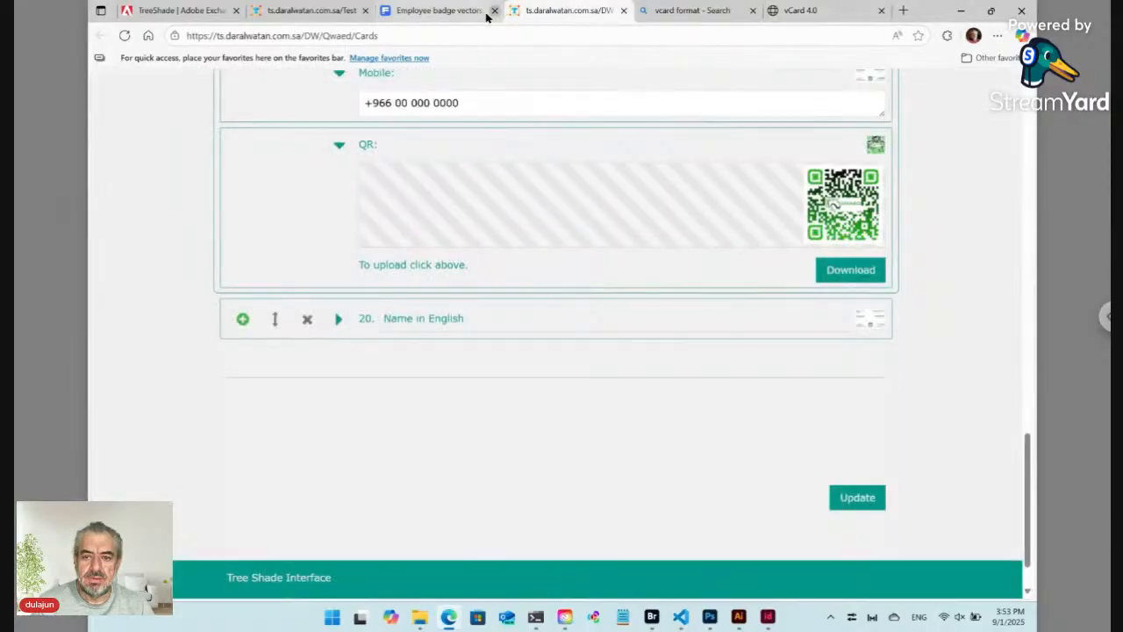
{"action": "left_click", "coordinate": [317, 13]}
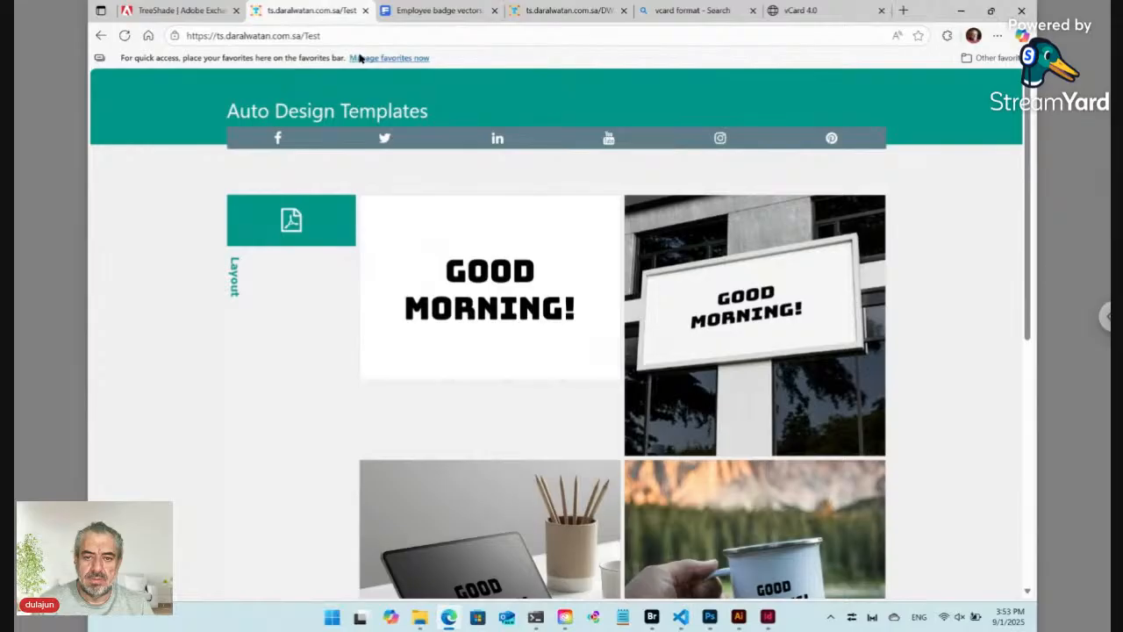
{"action": "left_click", "coordinate": [651, 617]}
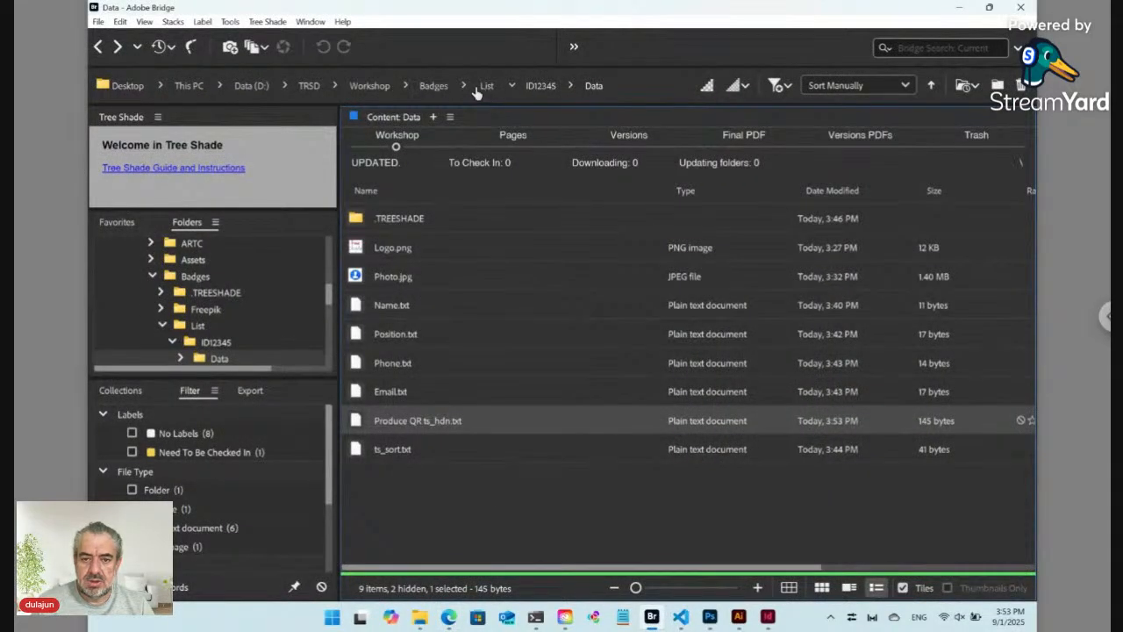
Step: Create a new Data ts_key.txt file in the Badges folder via Tree Shade > New
{"action": "left_click", "coordinate": [434, 87]}
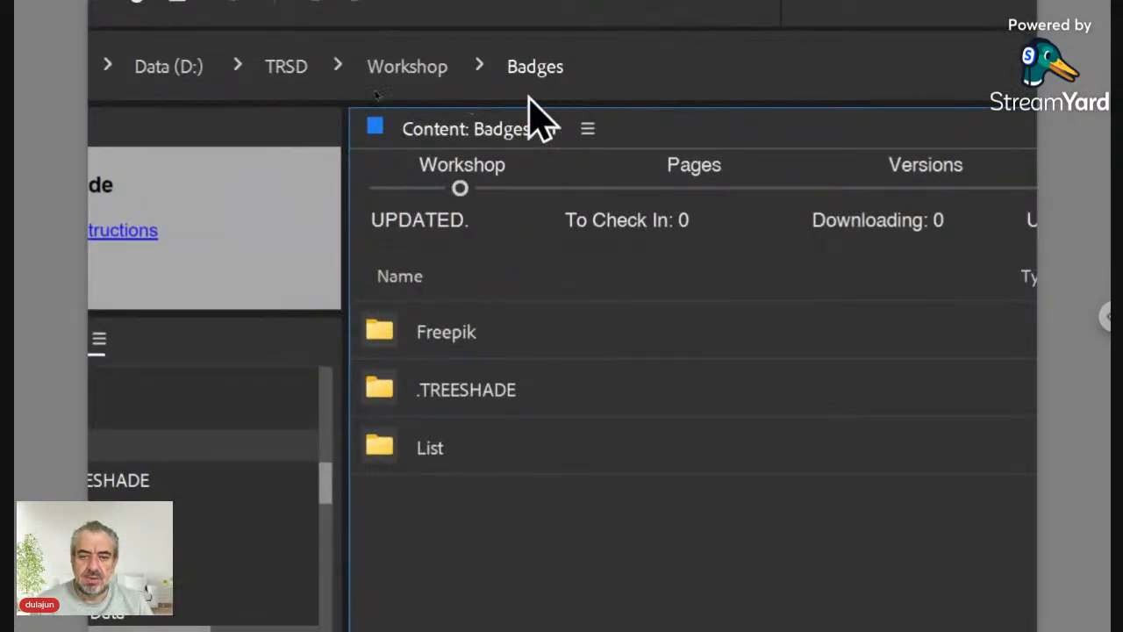
{"action": "left_click", "coordinate": [226, 46]}
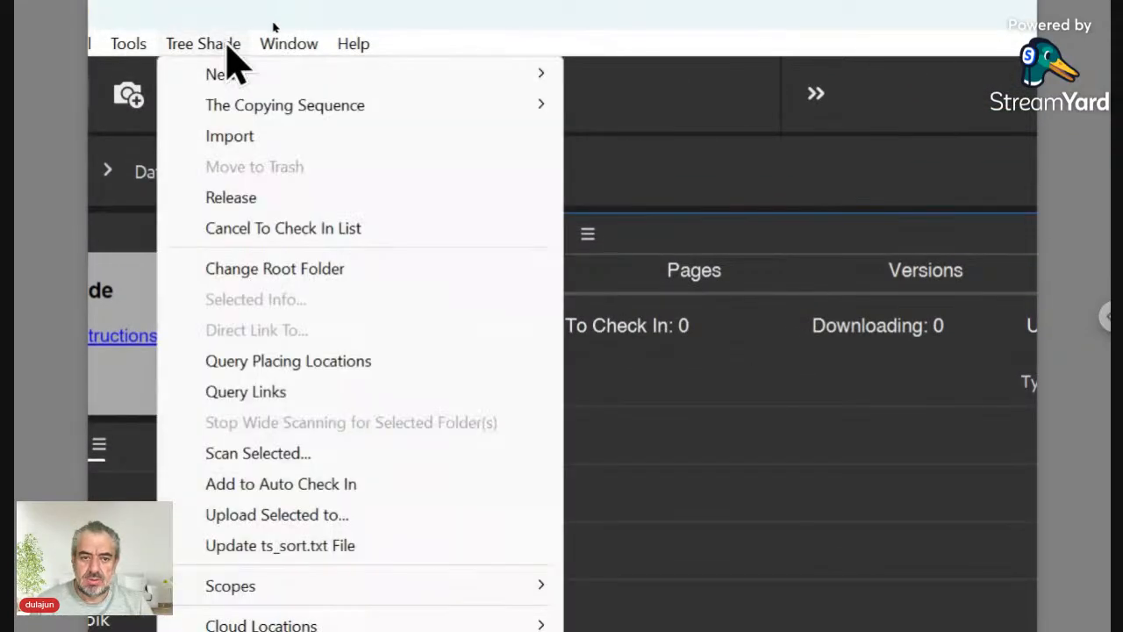
{"action": "mouse_move", "coordinate": [223, 74]}
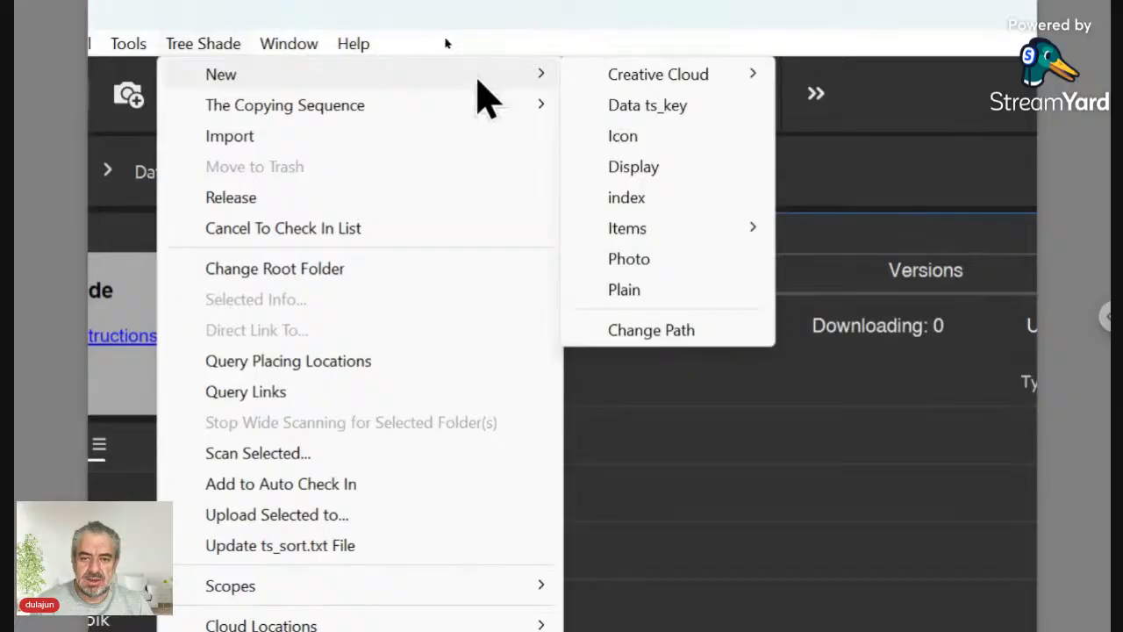
{"action": "left_click", "coordinate": [648, 105]}
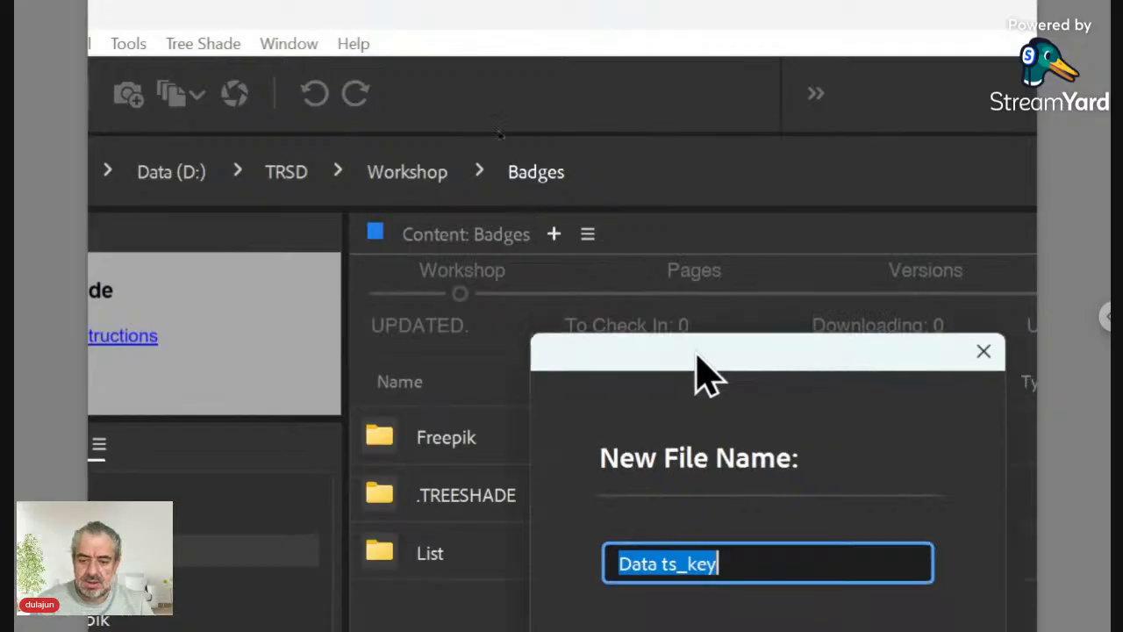
{"action": "left_click", "coordinate": [744, 554]}
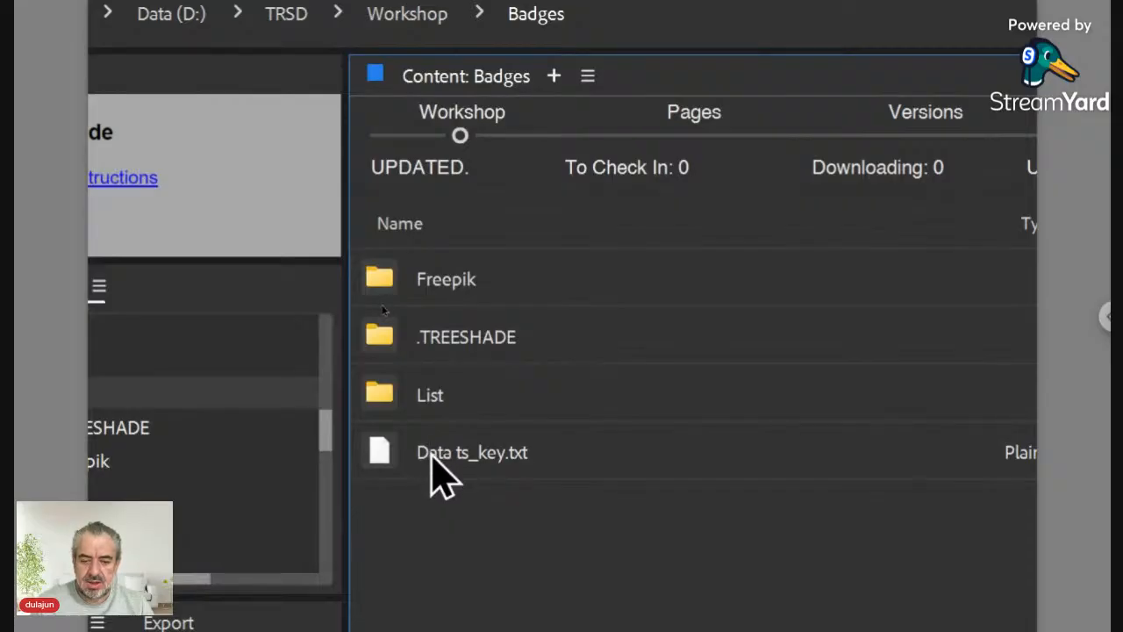
Step: Rename Data ts_key.txt to List ts_key.txt
{"action": "left_click", "coordinate": [431, 455]}
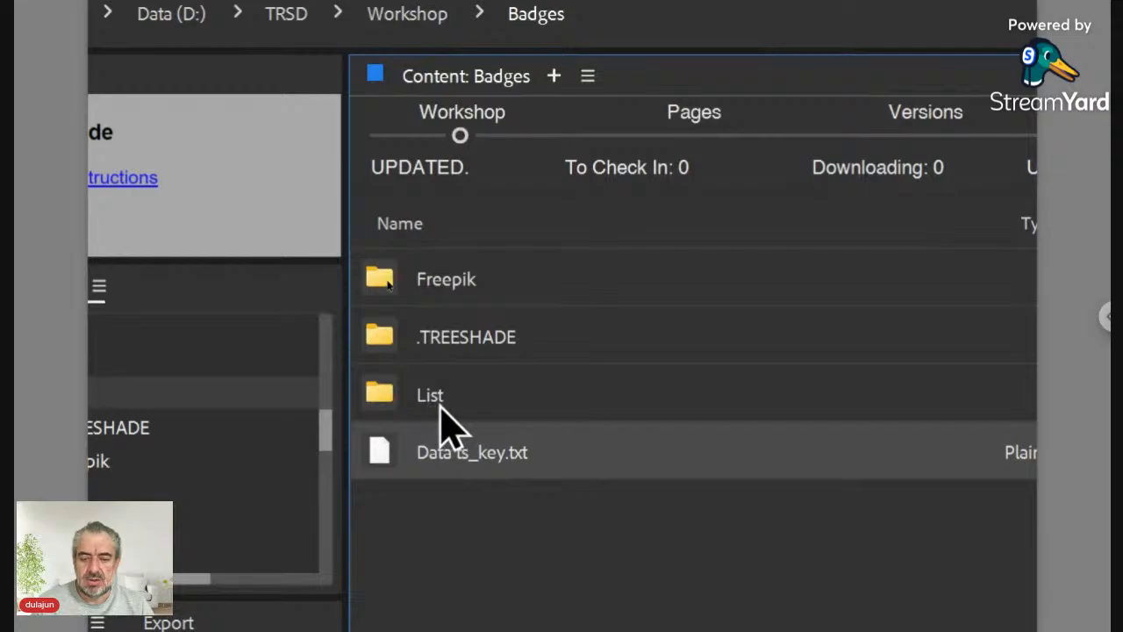
{"action": "left_click", "coordinate": [442, 457]}
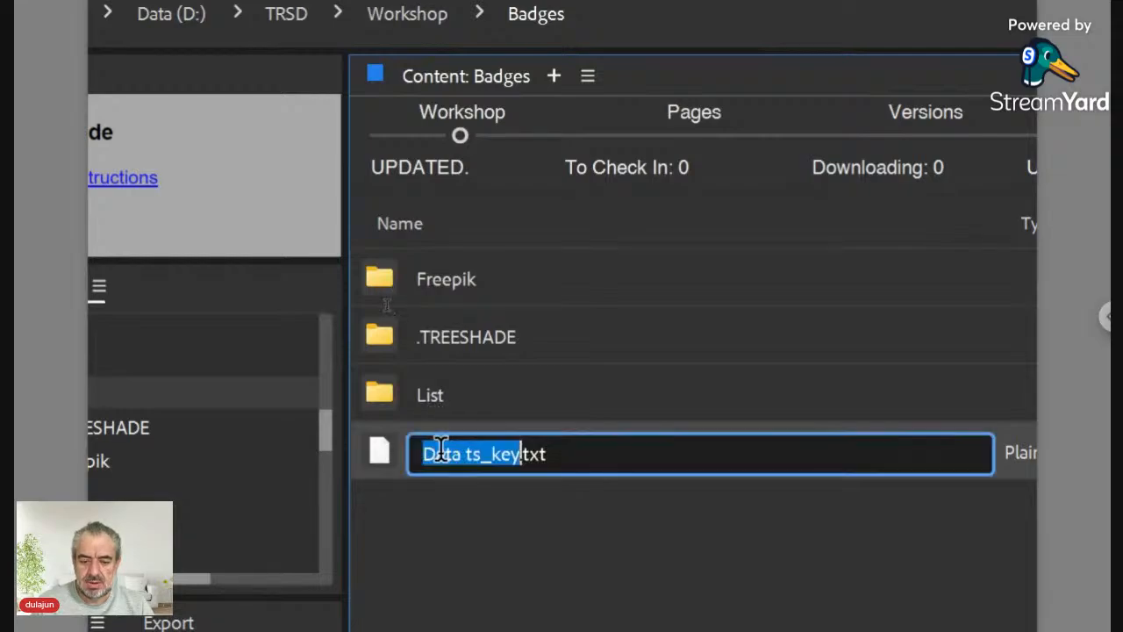
{"action": "left_click", "coordinate": [456, 453]}
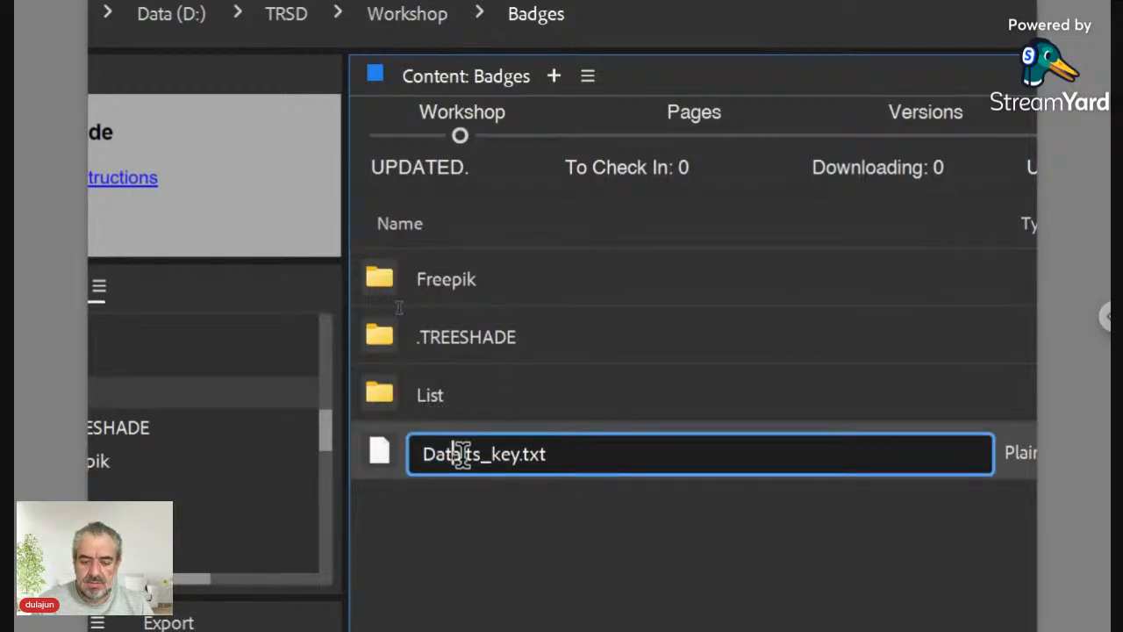
{"action": "left_click_drag", "start_coordinate": [460, 453], "coordinate": [413, 453]}
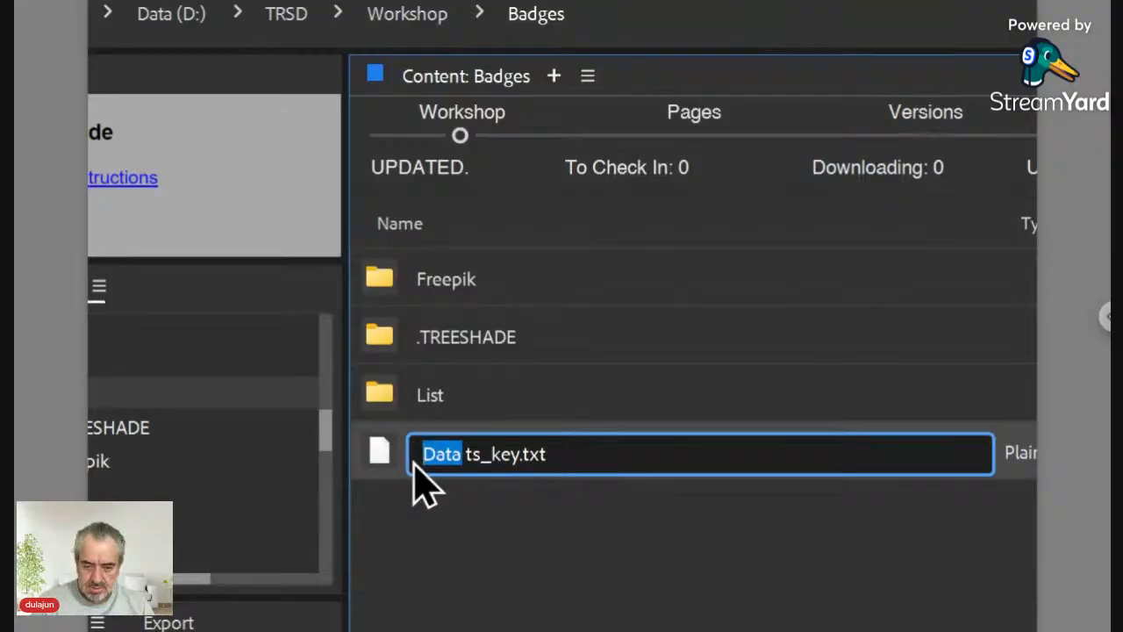
{"action": "type", "text": "List"}
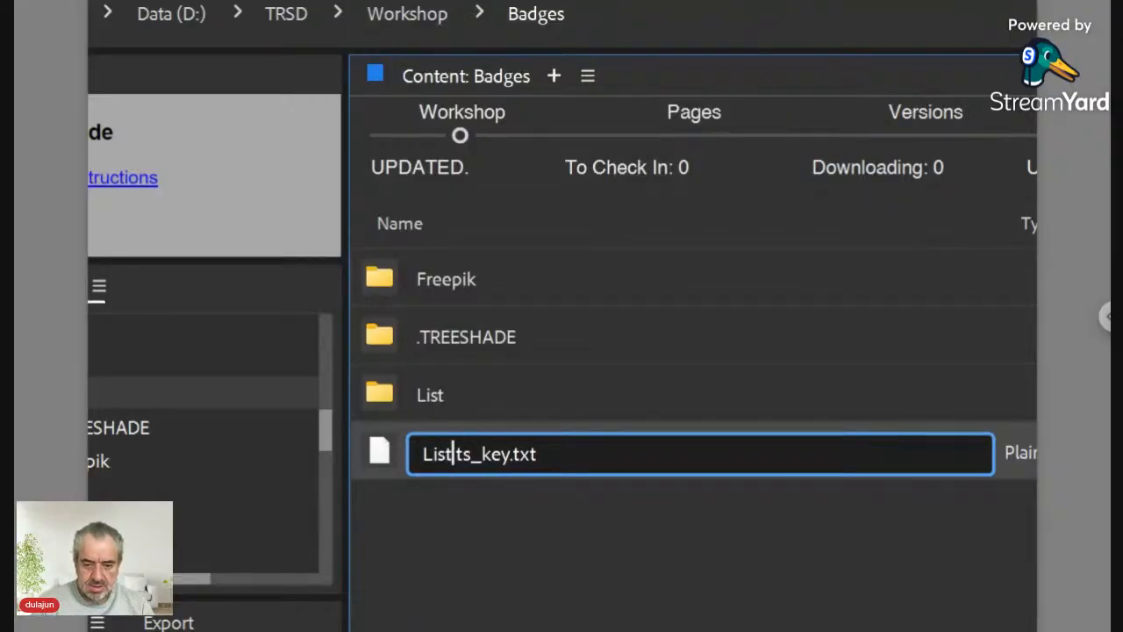
{"action": "key", "text": "Return"}
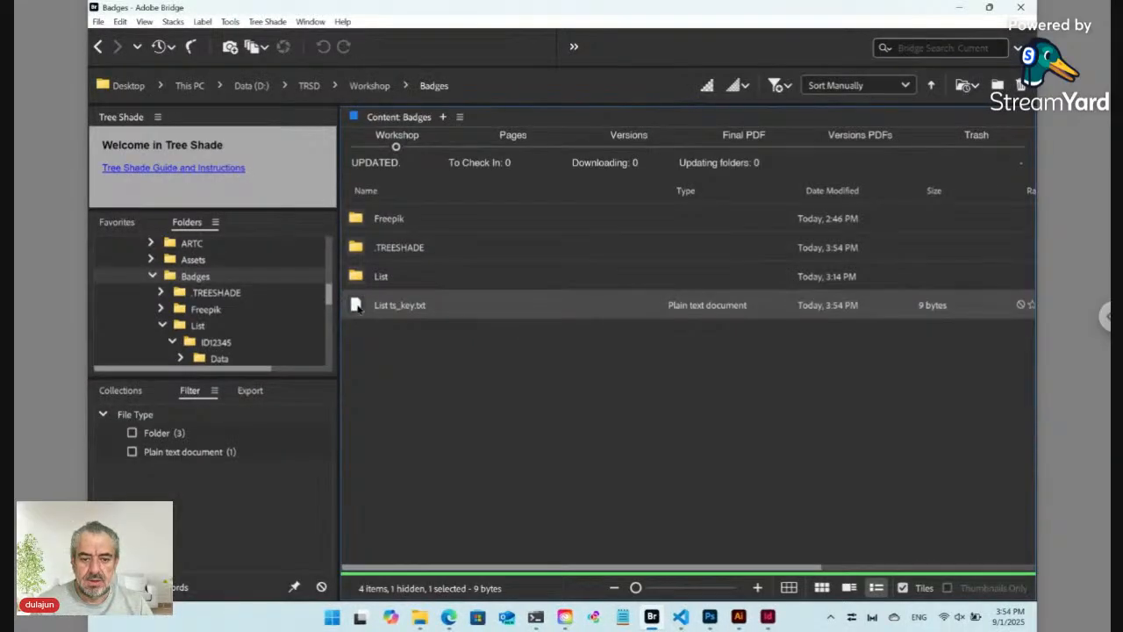
Step: Launch List ts_key.txt's online form, then open the Badges > List folder holding ID12345
{"action": "double_click", "coordinate": [358, 307]}
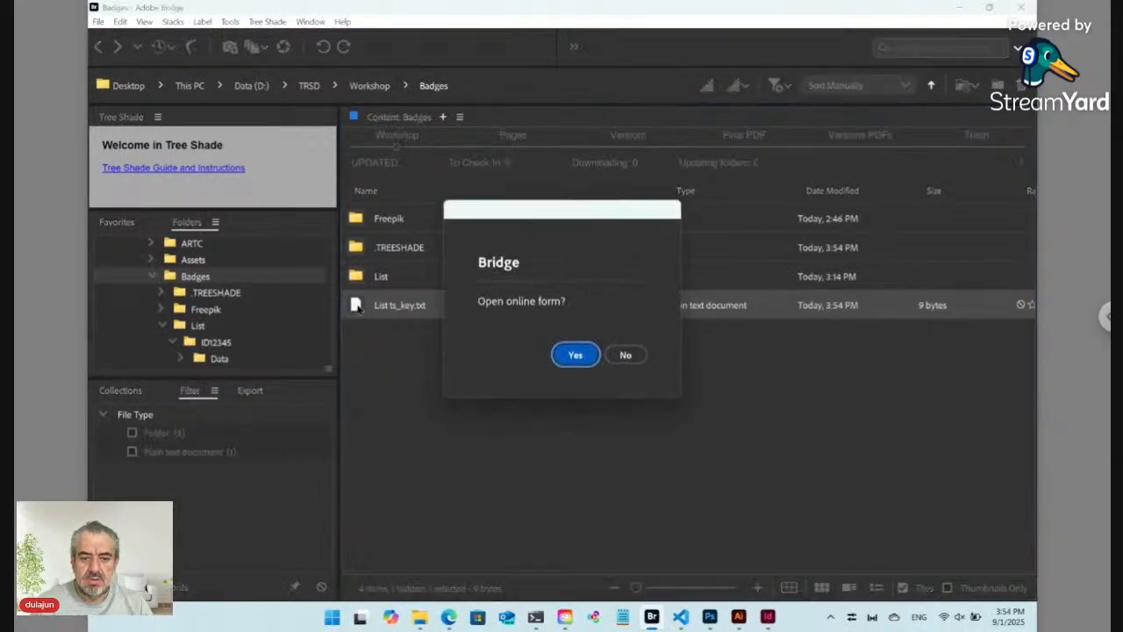
{"action": "left_click", "coordinate": [575, 355]}
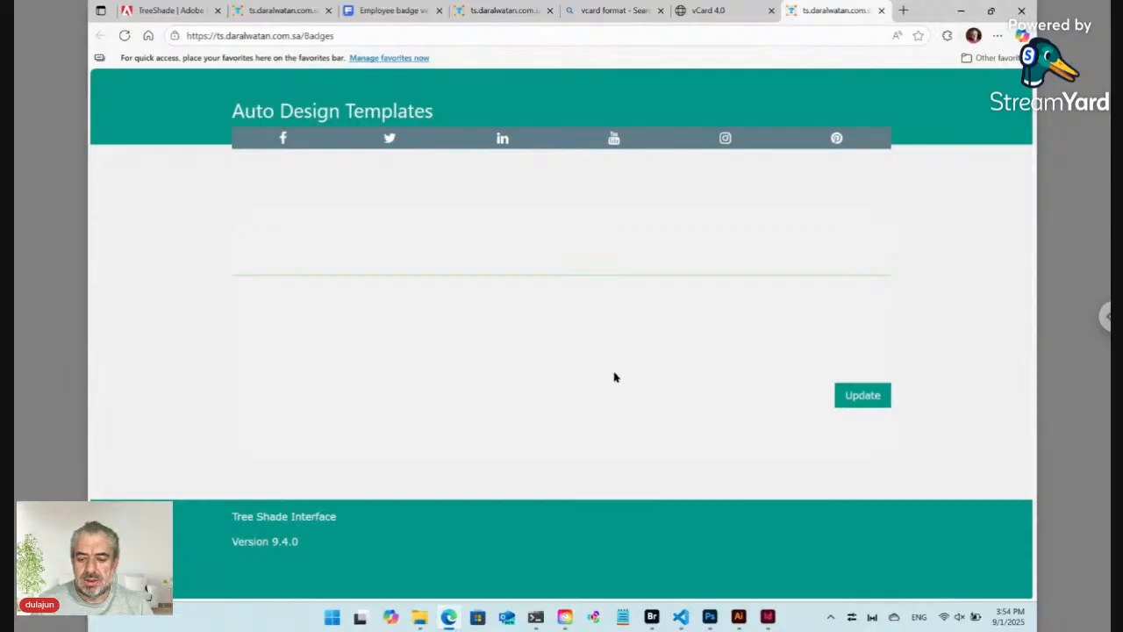
{"action": "left_click", "coordinate": [654, 620]}
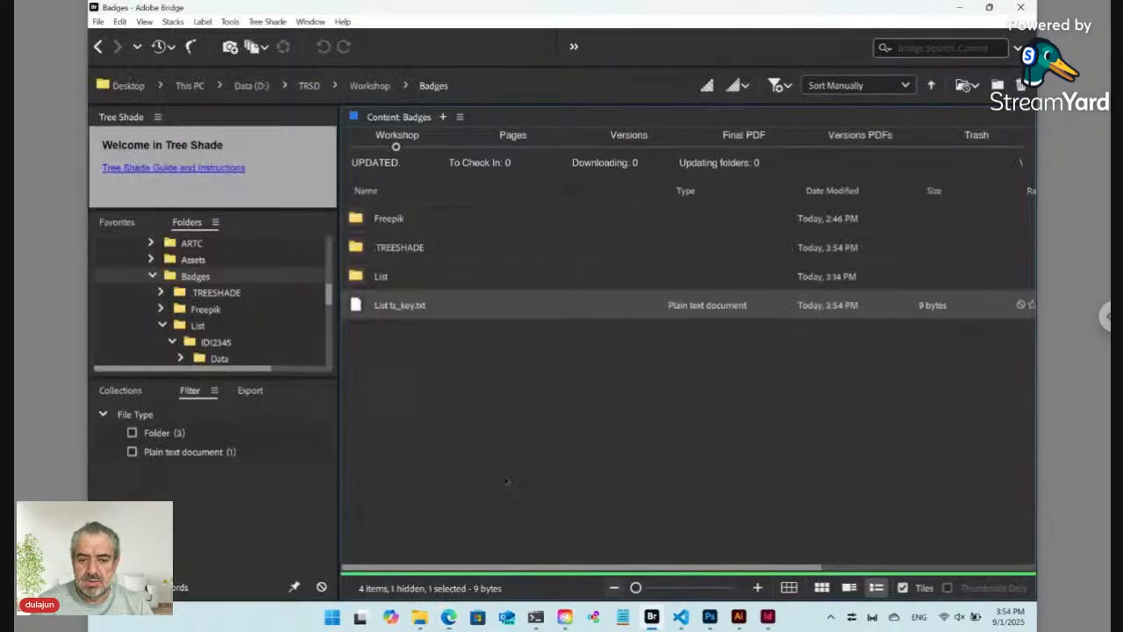
{"action": "double_click", "coordinate": [362, 278]}
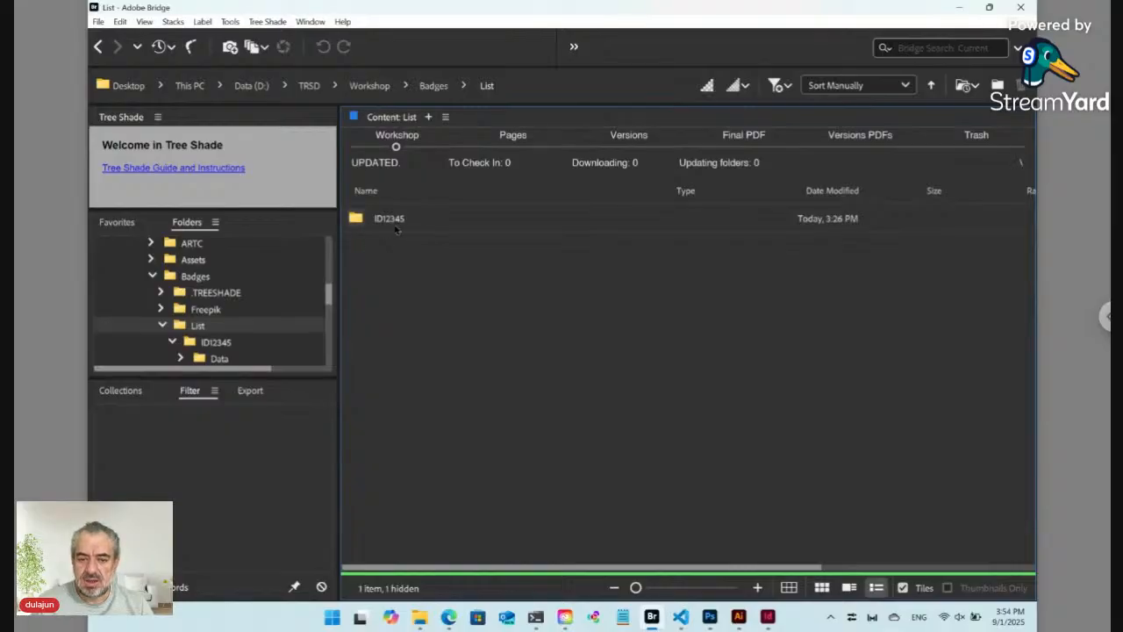
Step: Use Tree Shade > New > Plain to add a text file named 'ID12345 [Label]' to the List folder
{"action": "left_click", "coordinate": [268, 22]}
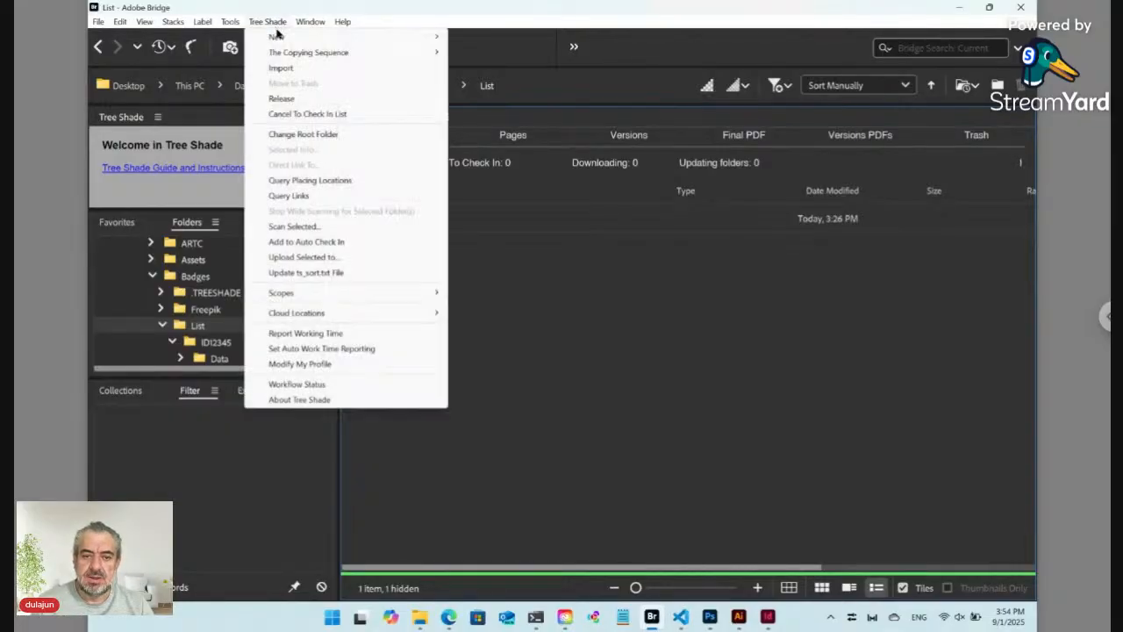
{"action": "mouse_move", "coordinate": [278, 37]}
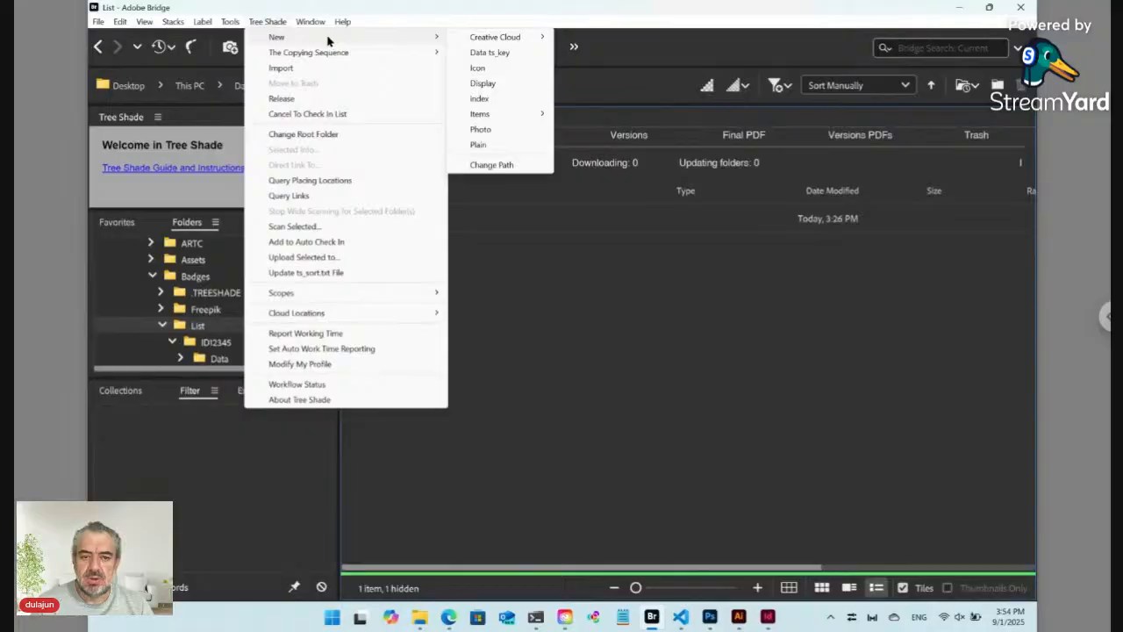
{"action": "left_click", "coordinate": [503, 147]}
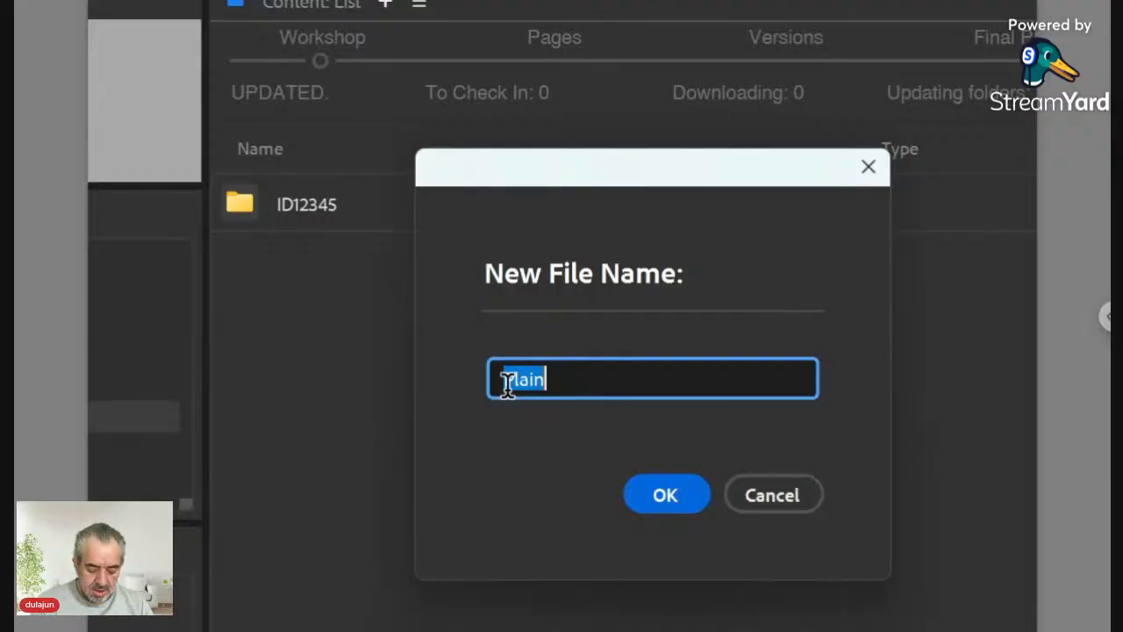
{"action": "type", "text": "ID"}
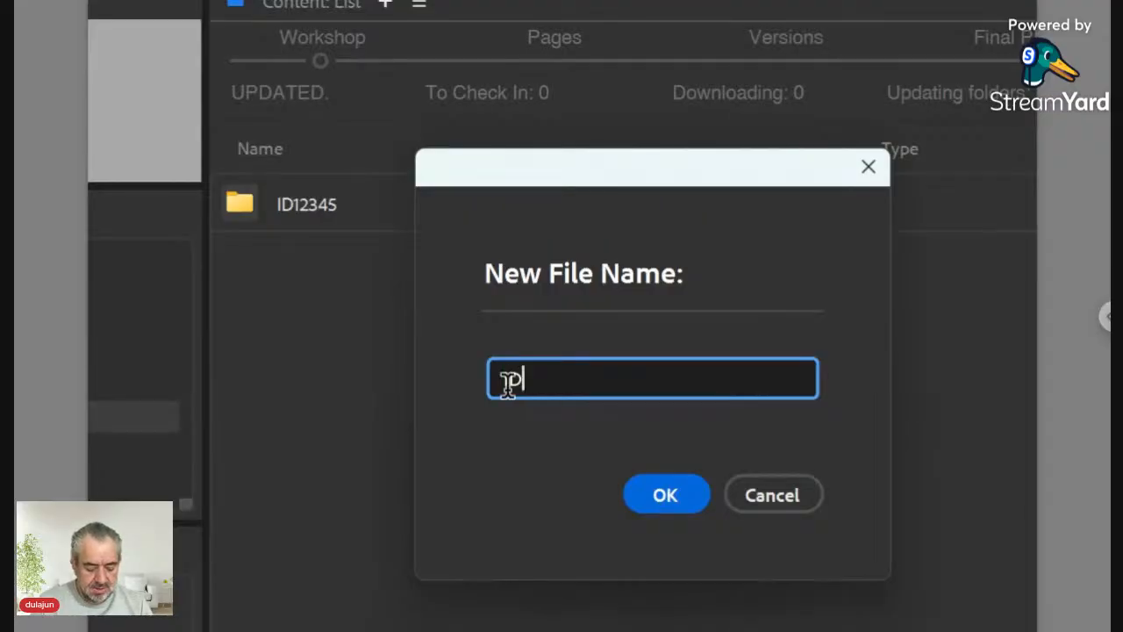
{"action": "type", "text": "12345"}
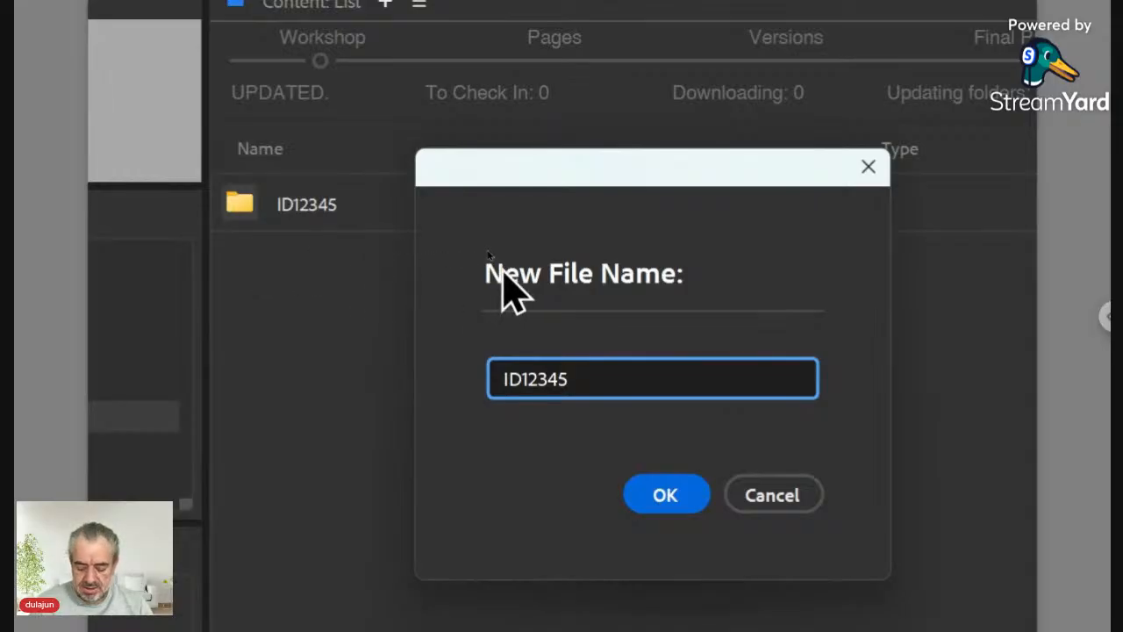
{"action": "type", "text": " []"}
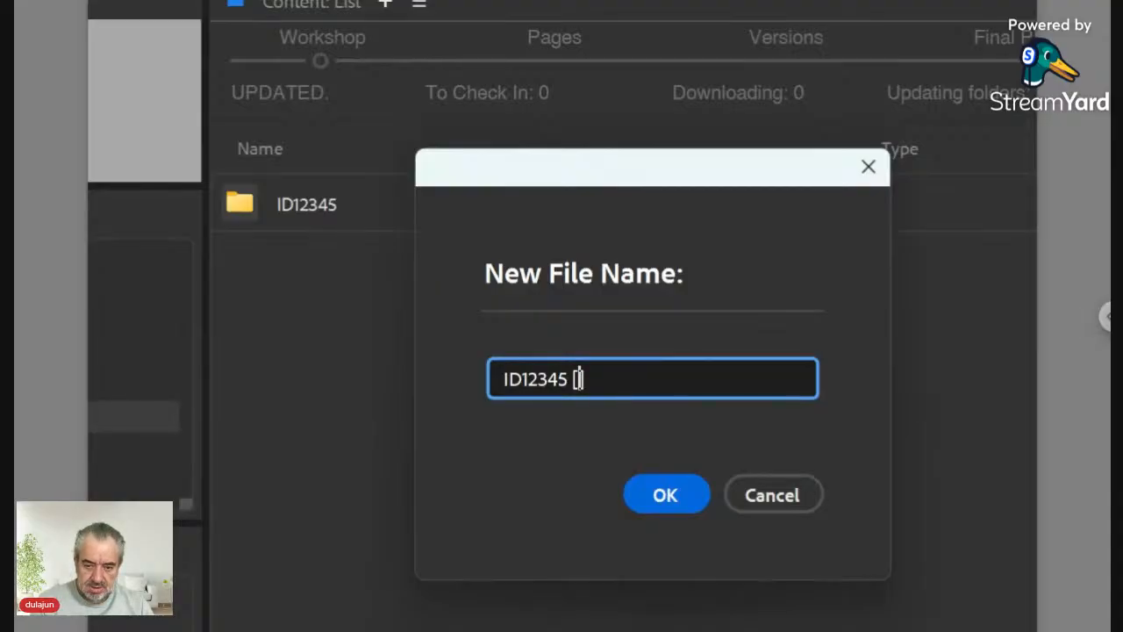
{"action": "type", "text": "Label"}
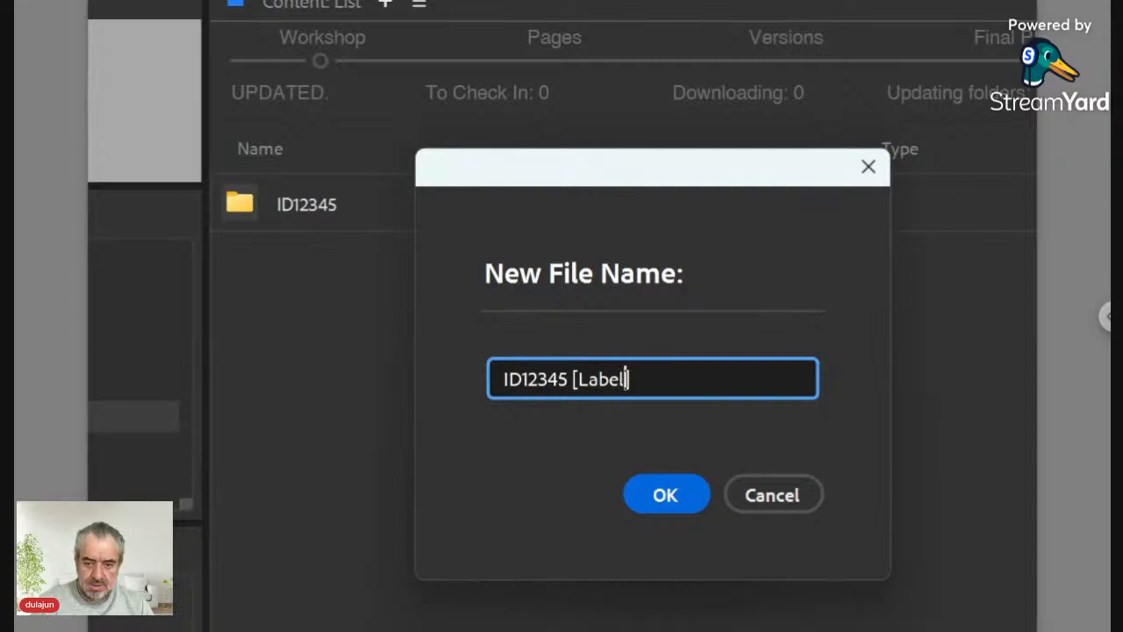
{"action": "left_click", "coordinate": [659, 497]}
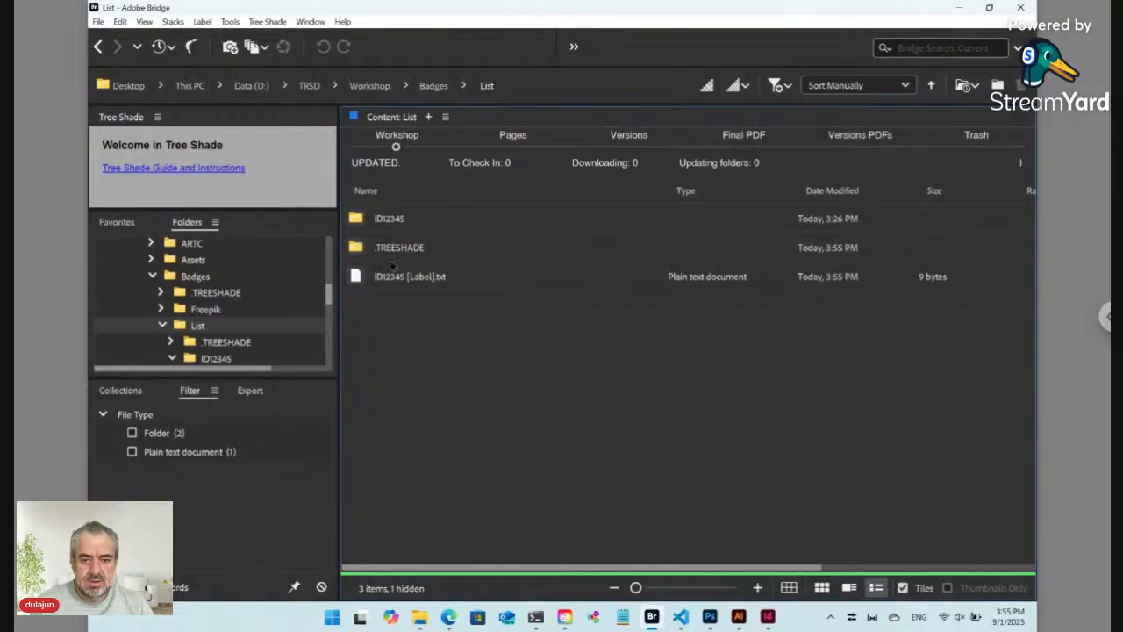
{"action": "left_click", "coordinate": [393, 255]}
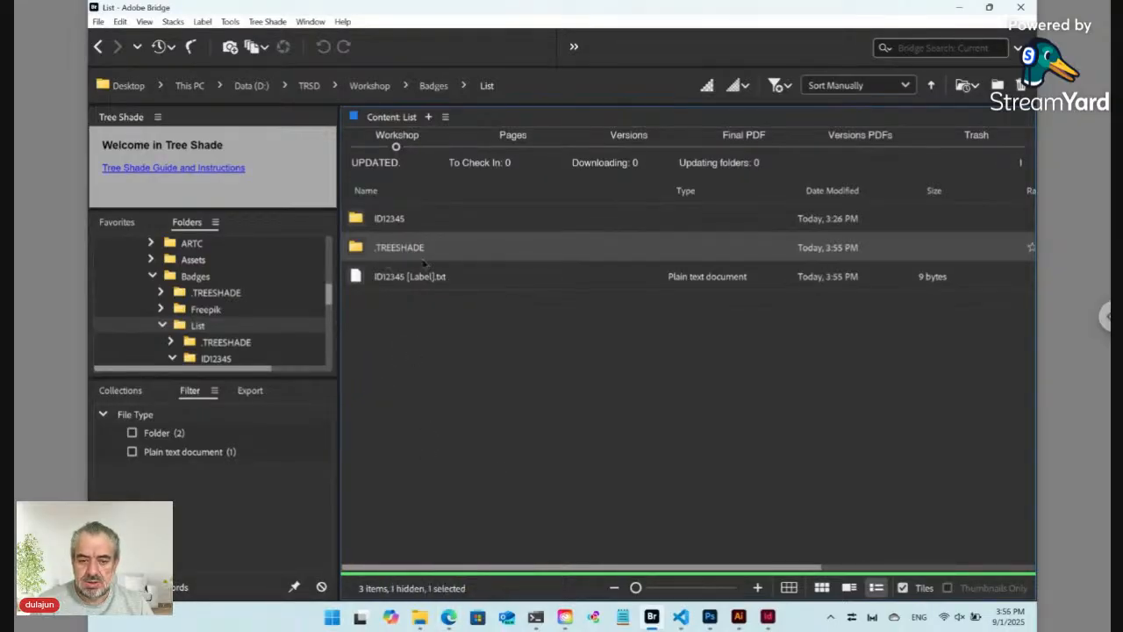
Step: Refresh the Edge Auto Design Templates page so it lists the 01. Label entry, then return to Bridge
{"action": "left_click", "coordinate": [451, 621]}
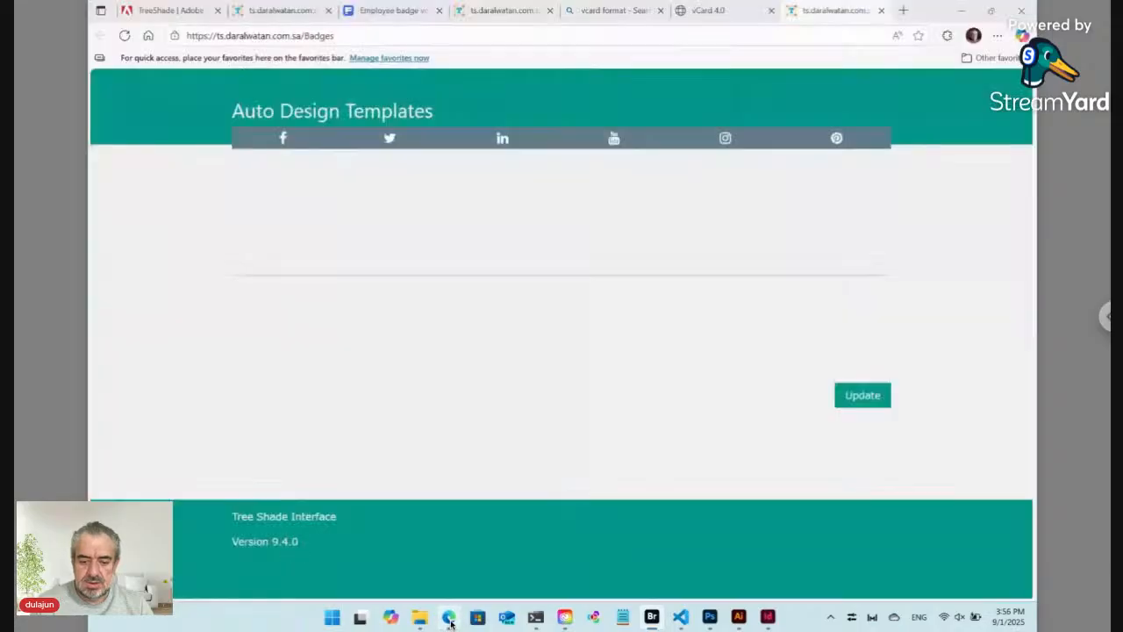
{"action": "left_click", "coordinate": [126, 36]}
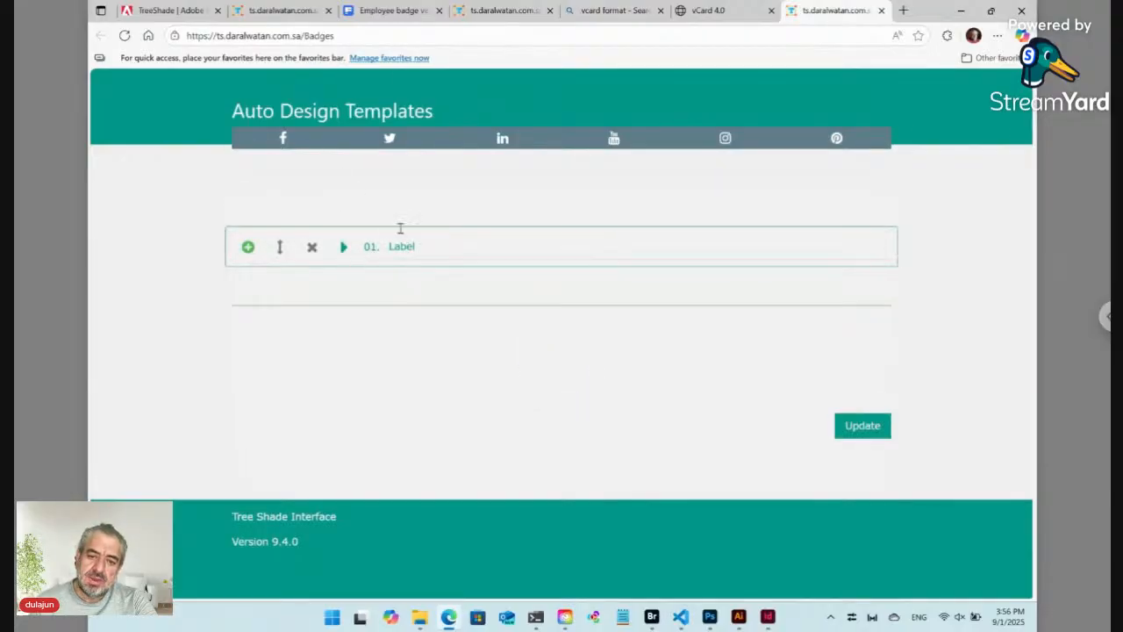
{"action": "left_click", "coordinate": [249, 249]}
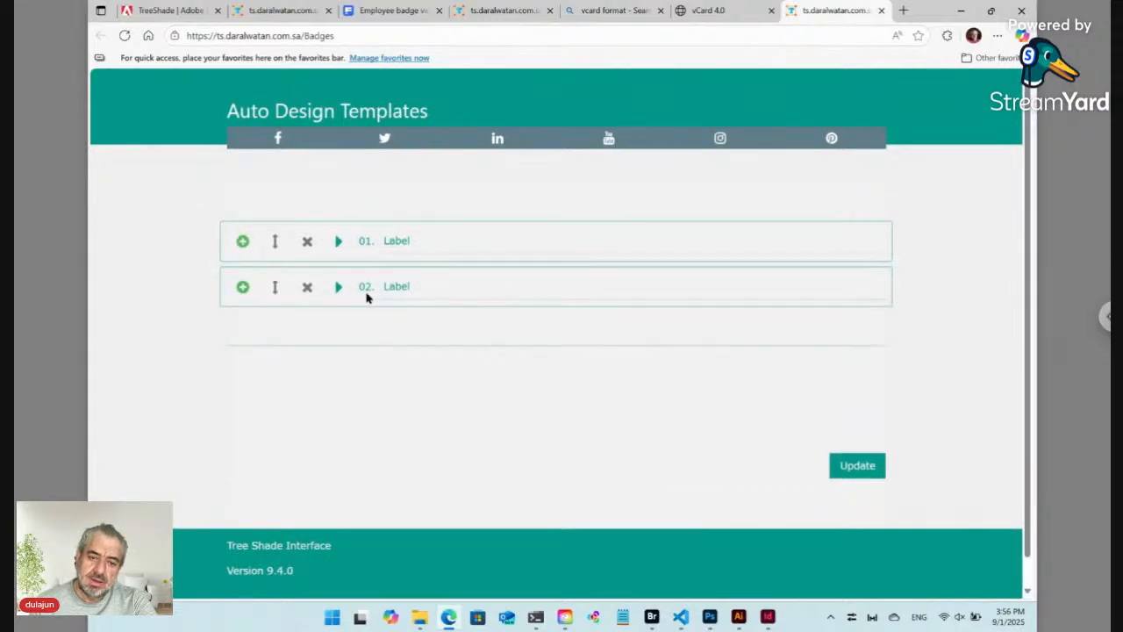
{"action": "left_click", "coordinate": [308, 290]}
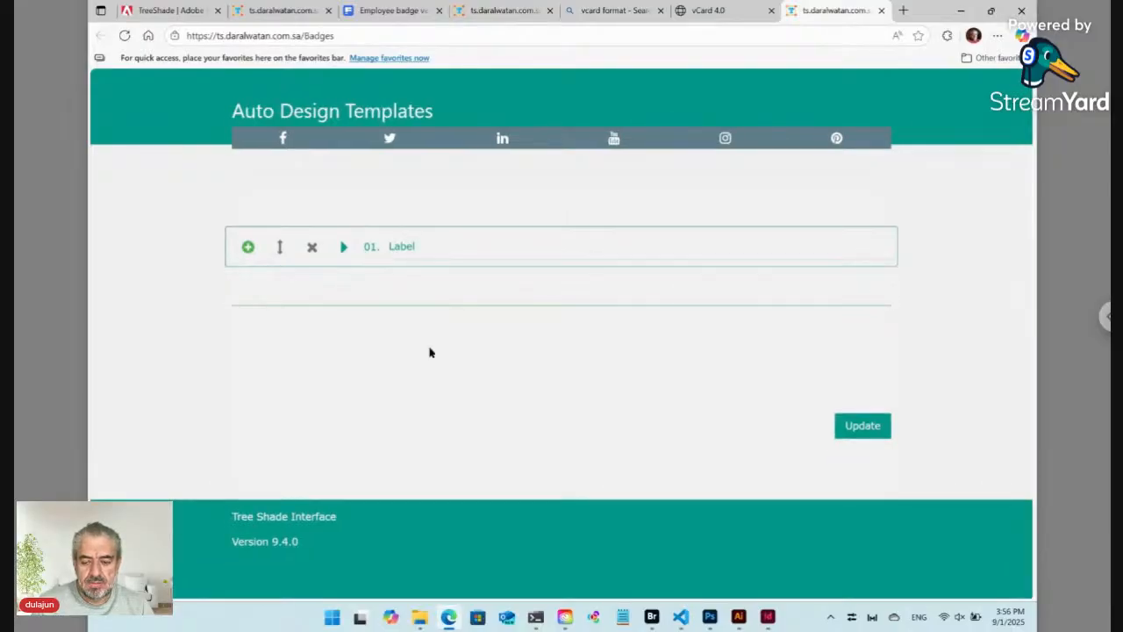
{"action": "left_click", "coordinate": [653, 617]}
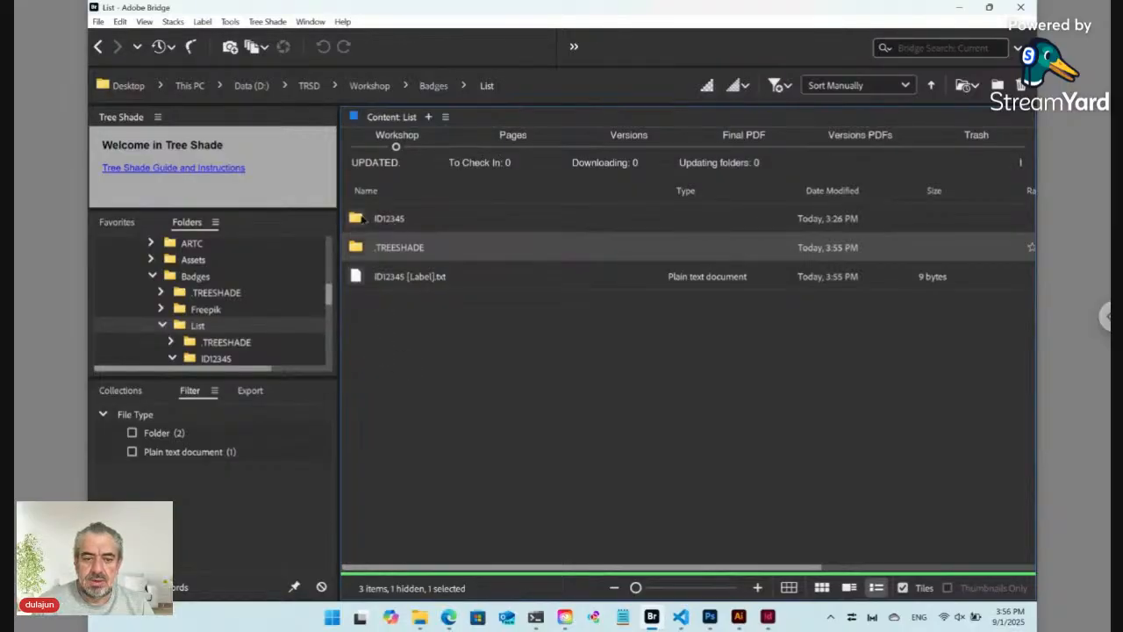
Step: Open the ID12345 folder in Bridge
{"action": "double_click", "coordinate": [360, 220]}
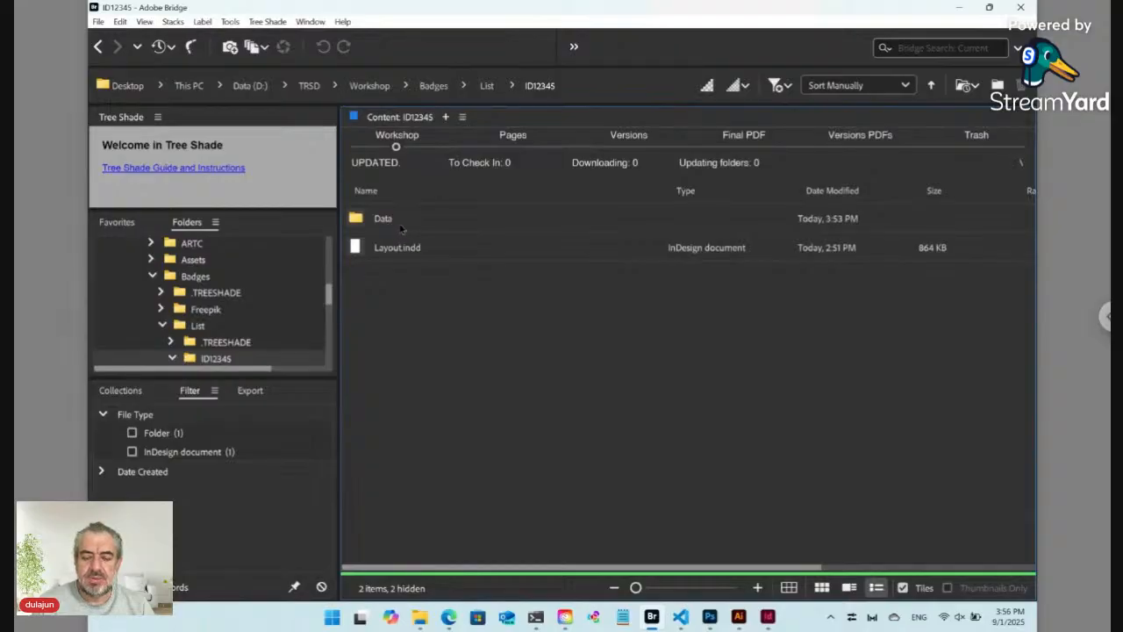
{"action": "left_click", "coordinate": [269, 22]}
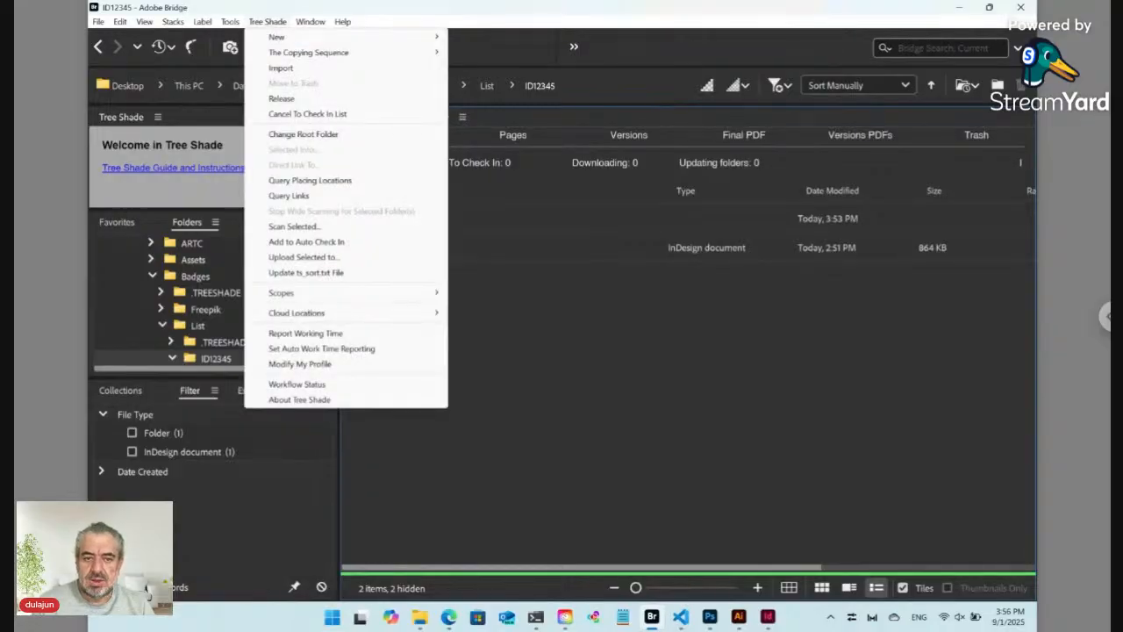
{"action": "left_click", "coordinate": [581, 127]}
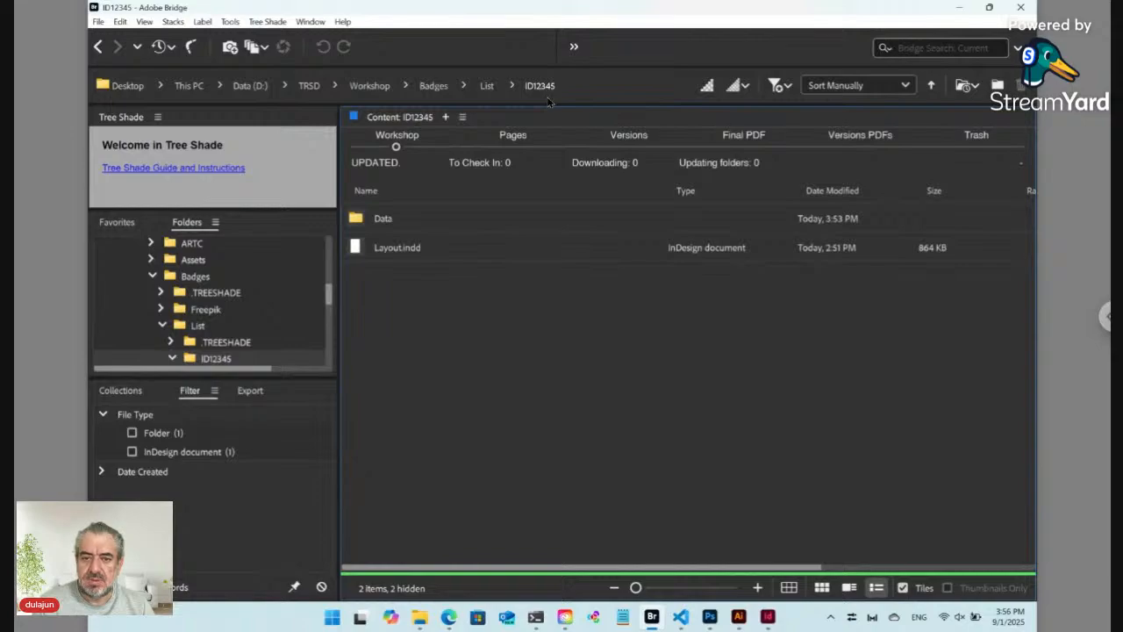
Step: Create the Data ts_key text file beside Layout.indd via Tree Shade > New
{"action": "left_click", "coordinate": [269, 22]}
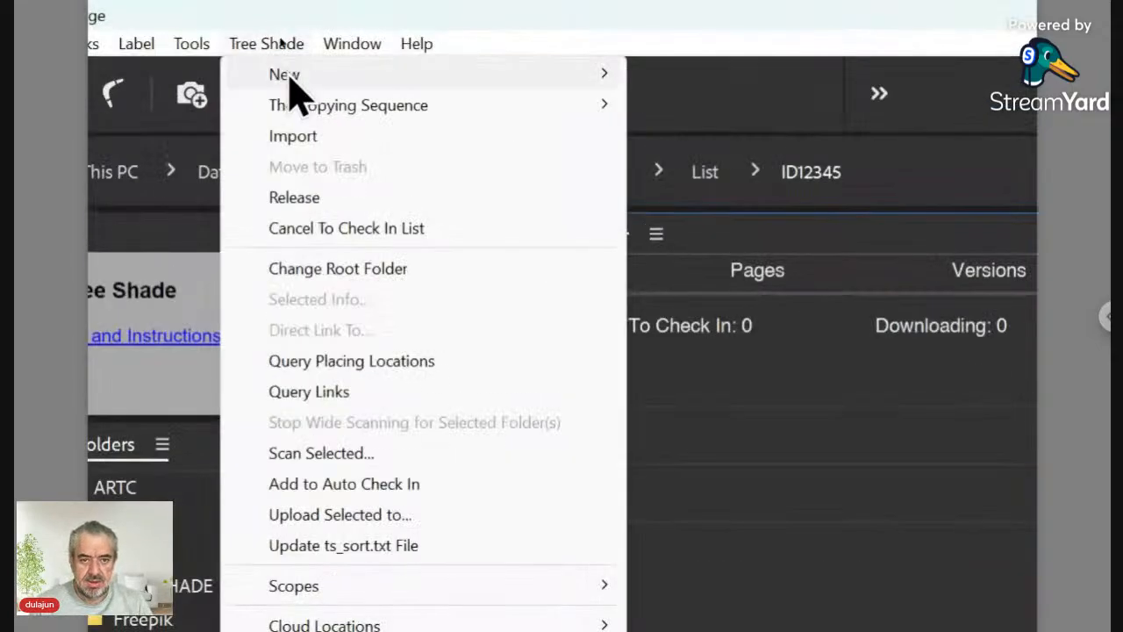
{"action": "mouse_move", "coordinate": [280, 36]}
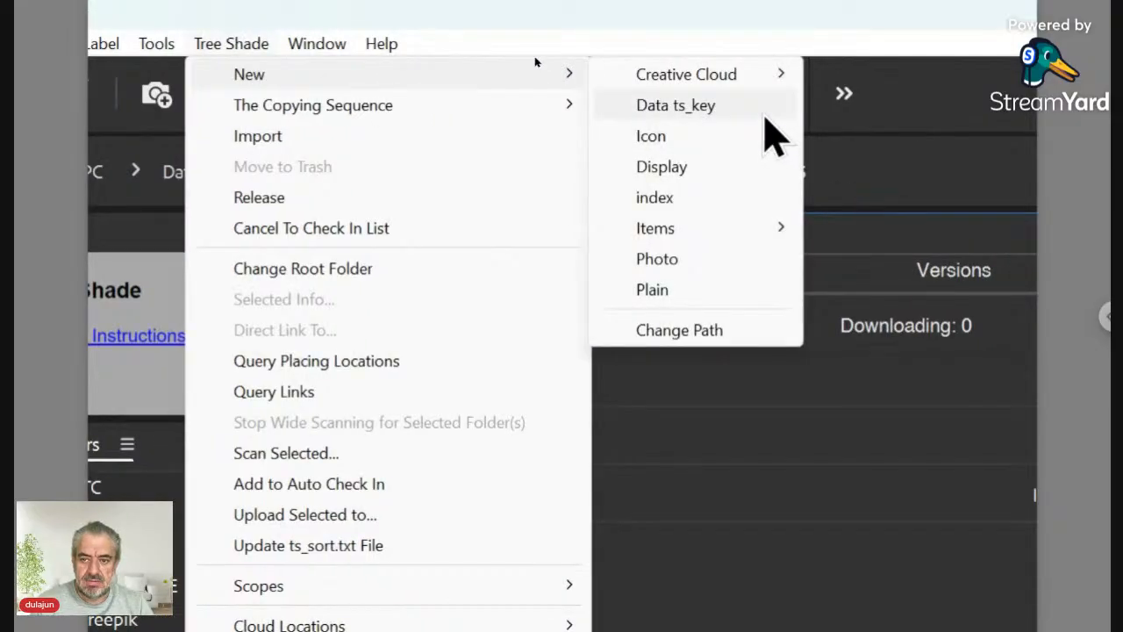
{"action": "left_click", "coordinate": [765, 117]}
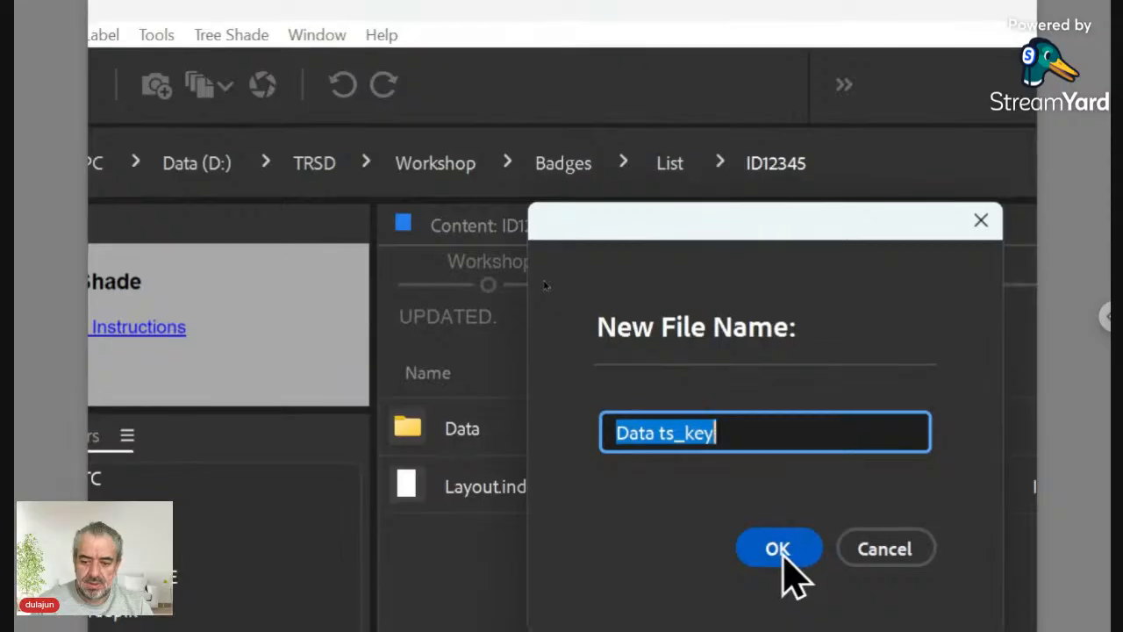
{"action": "left_click", "coordinate": [784, 556]}
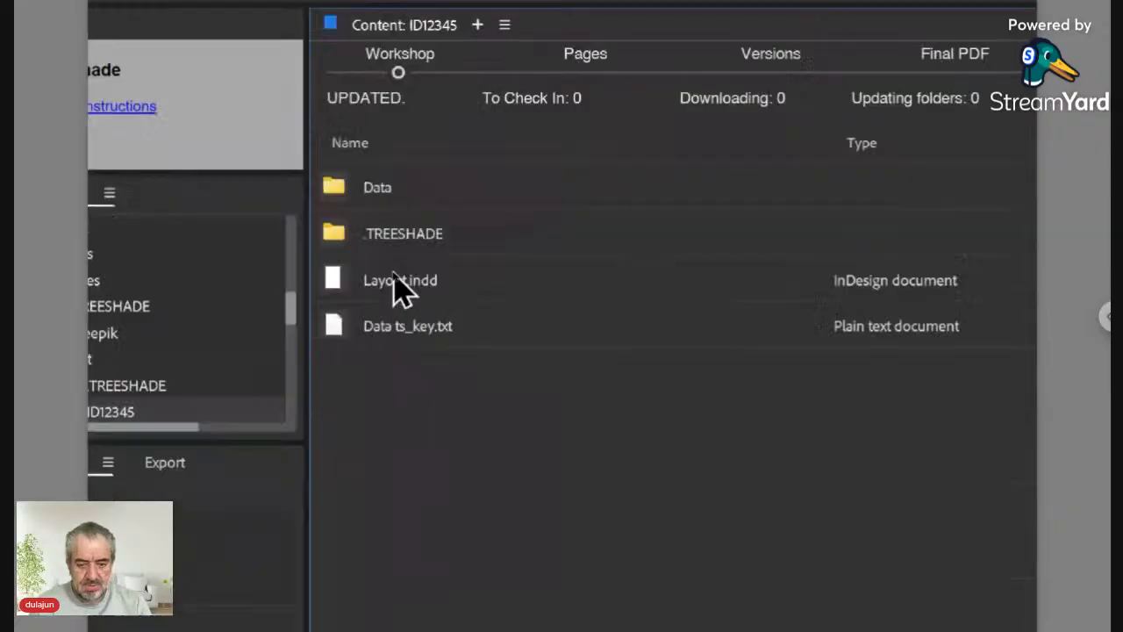
{"action": "key", "text": "alt+Tab"}
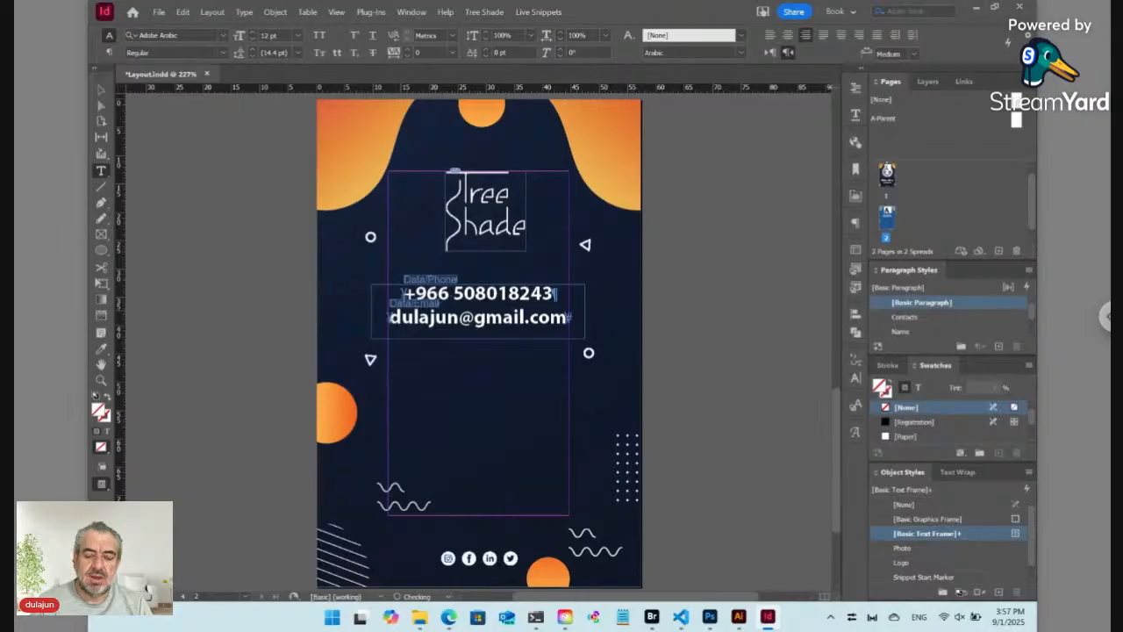
{"action": "key", "text": "alt+Tab"}
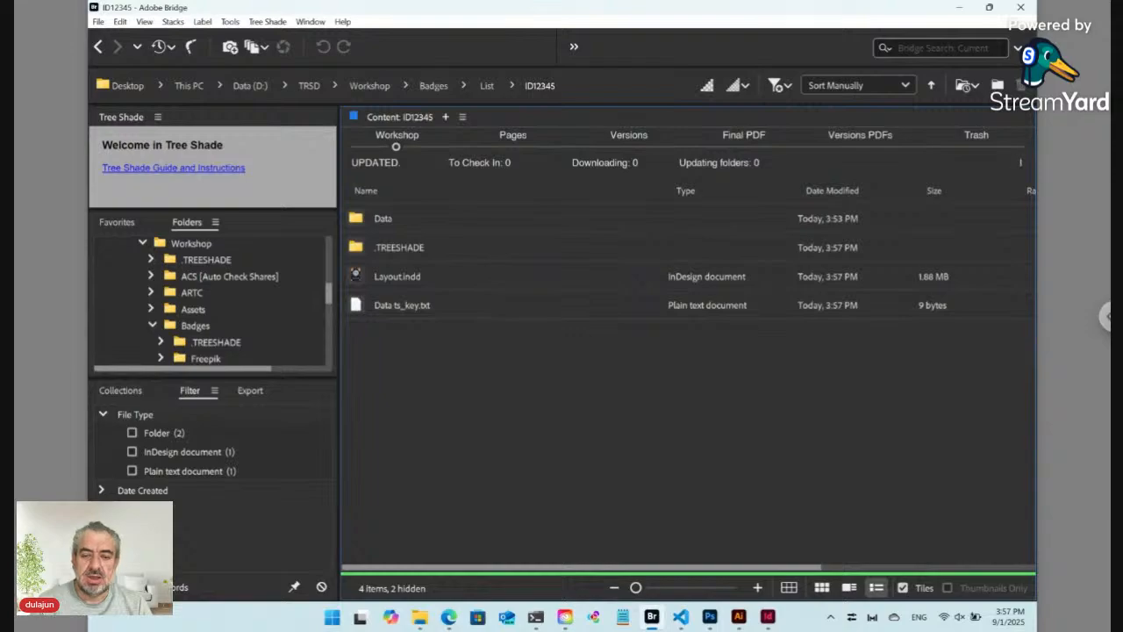
{"action": "left_click", "coordinate": [857, 146]}
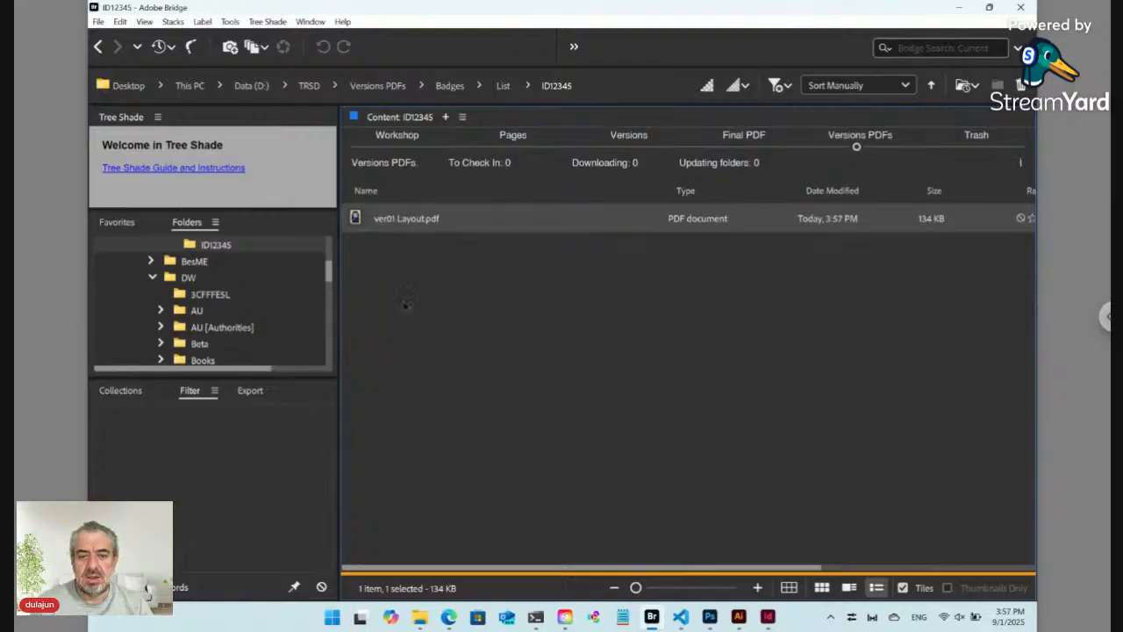
{"action": "left_click", "coordinate": [397, 147]}
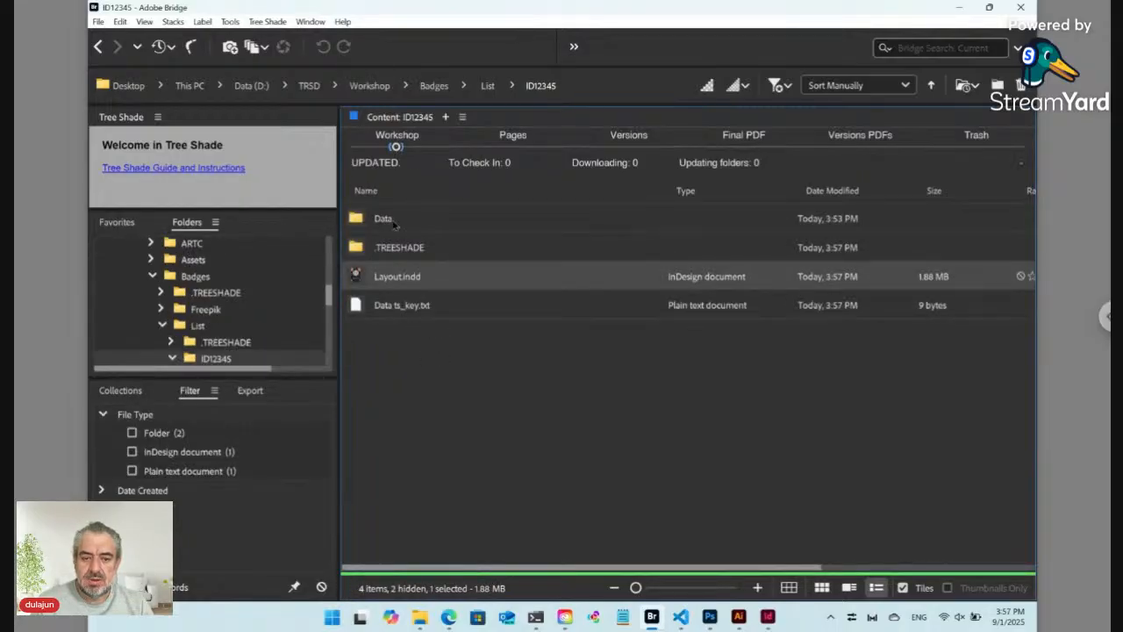
{"action": "mouse_move", "coordinate": [449, 617]}
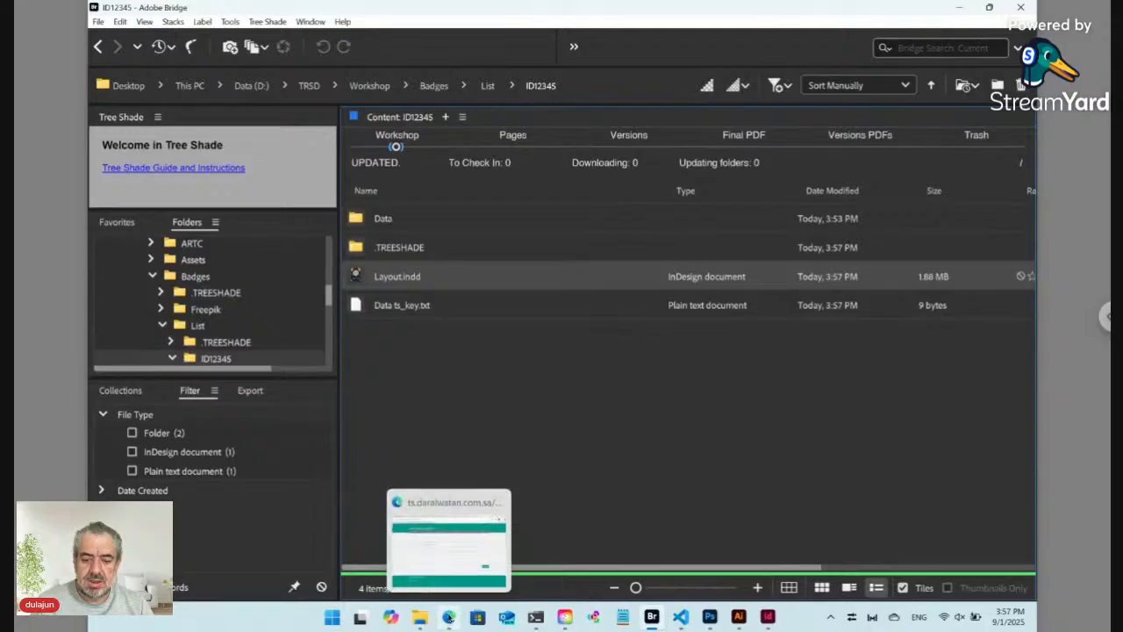
{"action": "left_click", "coordinate": [437, 558]}
{"action": "left_click", "coordinate": [126, 37]}
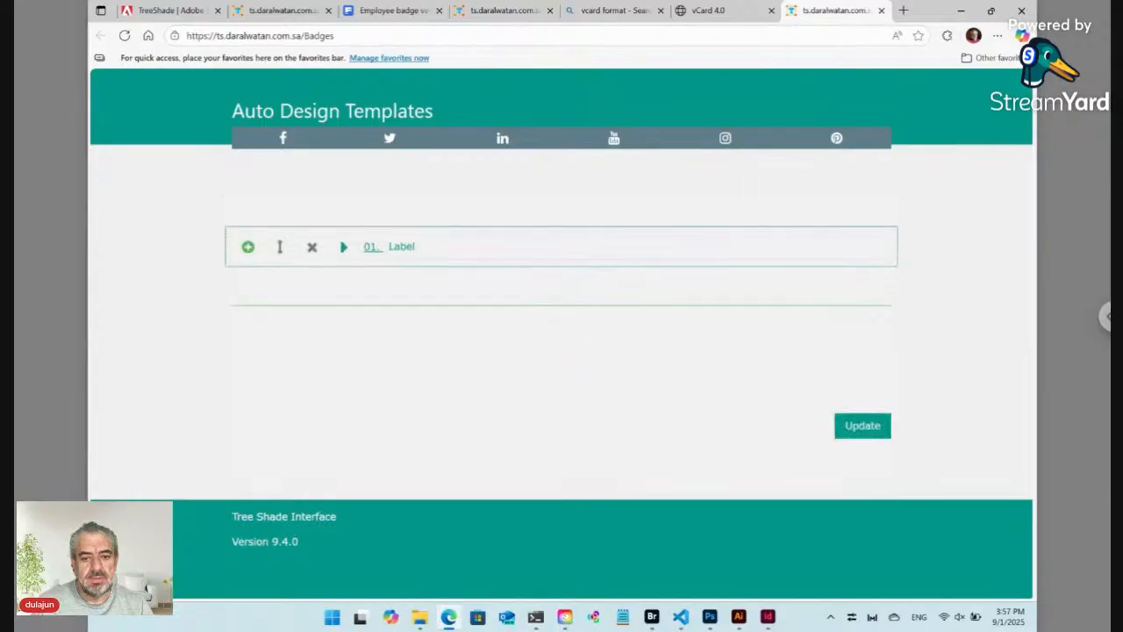
{"action": "left_click", "coordinate": [248, 248]}
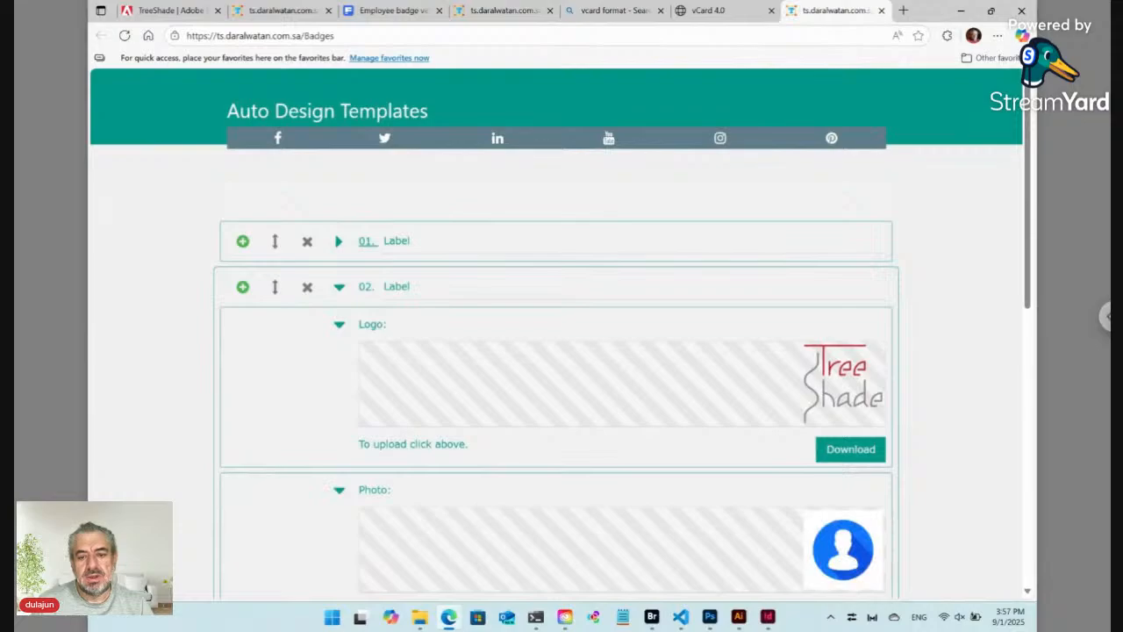
{"action": "scroll", "coordinate": [556, 351], "scroll_direction": "down", "scroll_amount": 3}
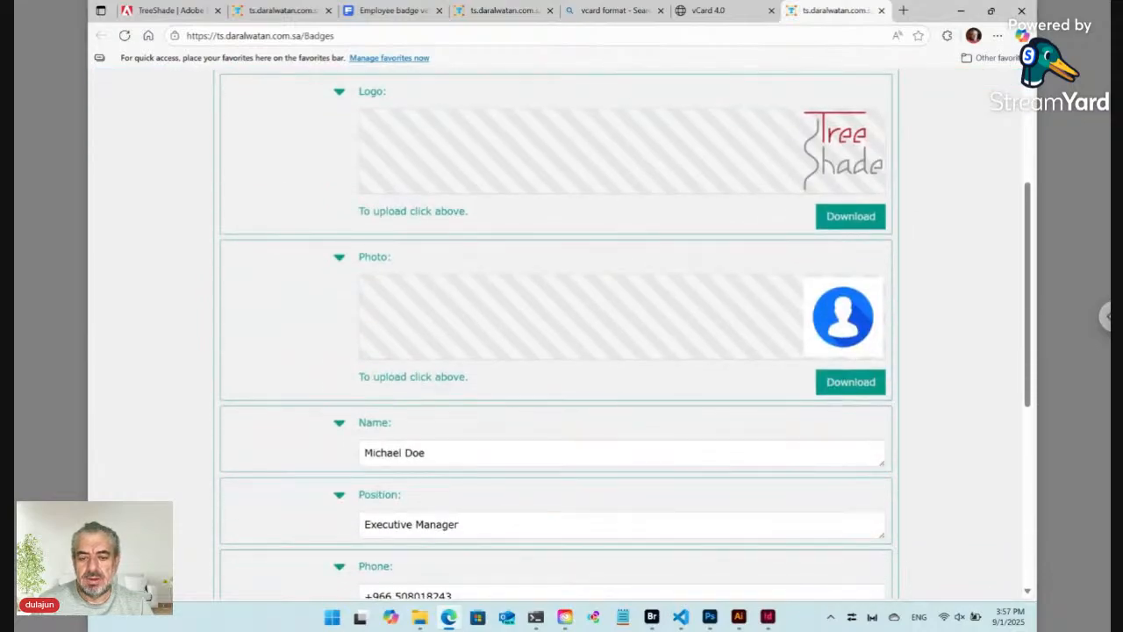
{"action": "scroll", "coordinate": [556, 351], "scroll_direction": "down", "scroll_amount": 2}
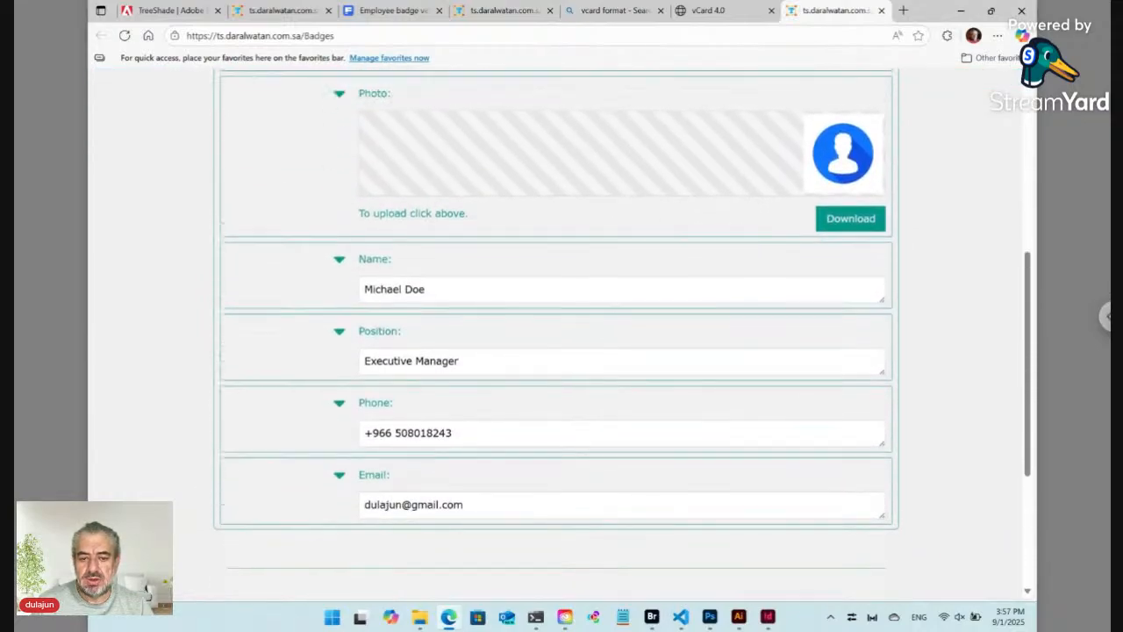
{"action": "scroll", "coordinate": [556, 351], "scroll_direction": "up", "scroll_amount": 3}
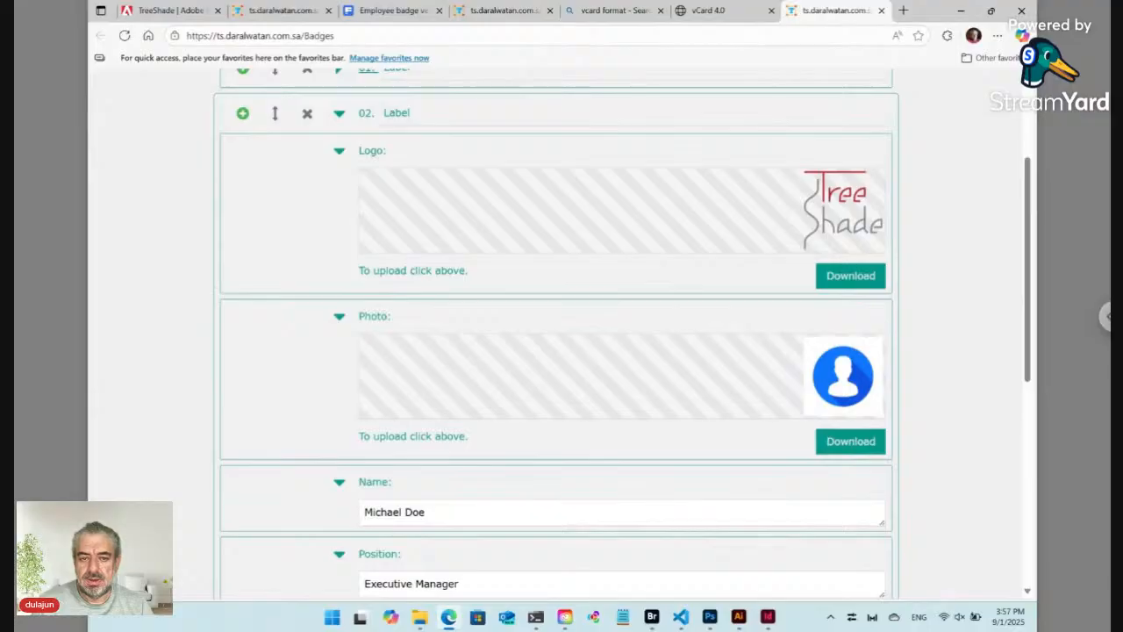
{"action": "scroll", "coordinate": [421, 283], "scroll_direction": "up", "scroll_amount": 3}
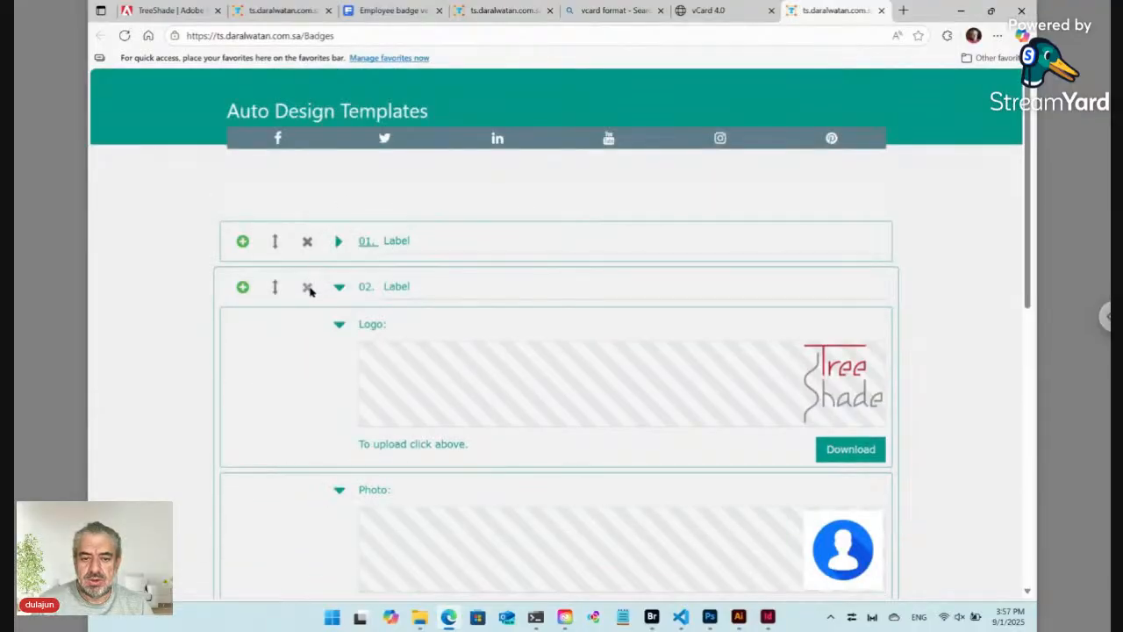
{"action": "left_click", "coordinate": [307, 288]}
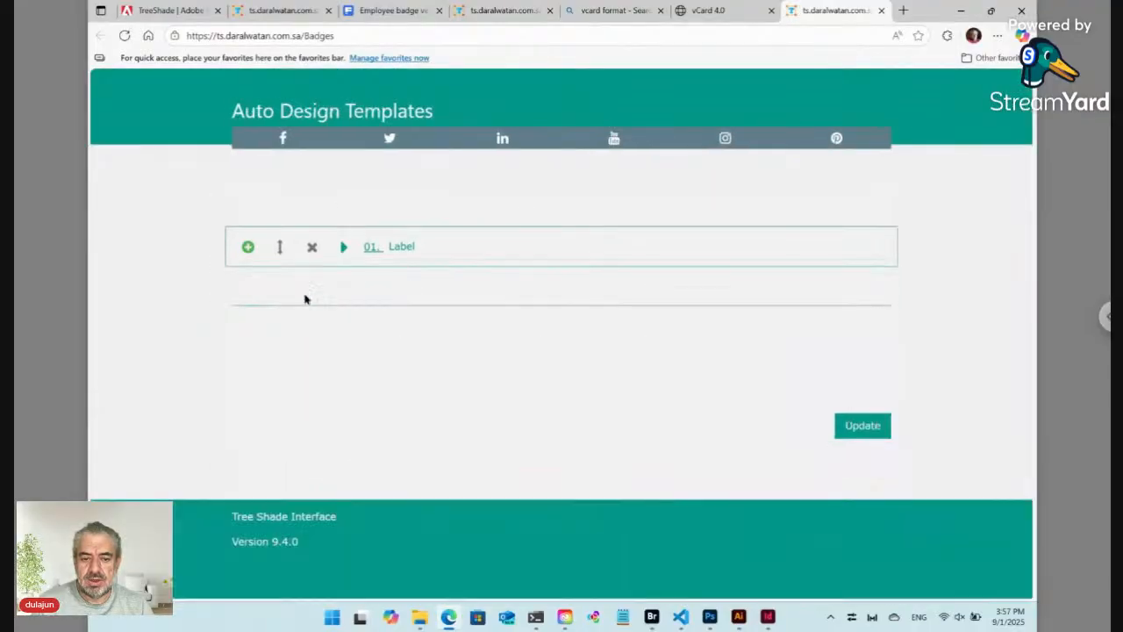
{"action": "left_click", "coordinate": [654, 619]}
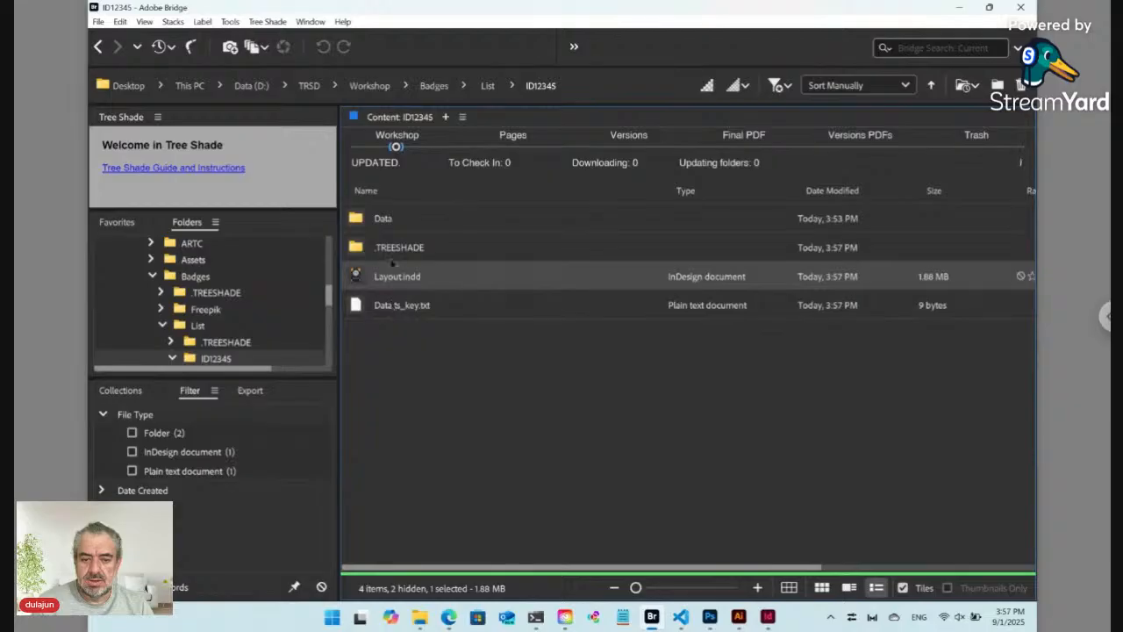
Step: Open Data ts_key.txt's online form, review the photo, name and contact fields, and submit Update
{"action": "left_click", "coordinate": [386, 313]}
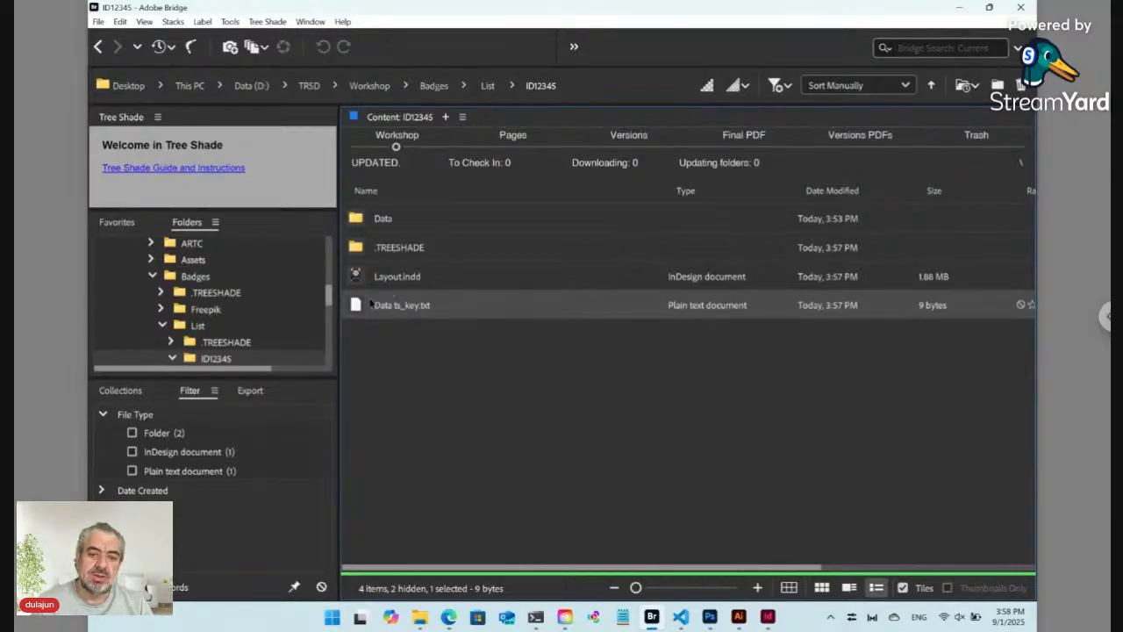
{"action": "double_click", "coordinate": [358, 305]}
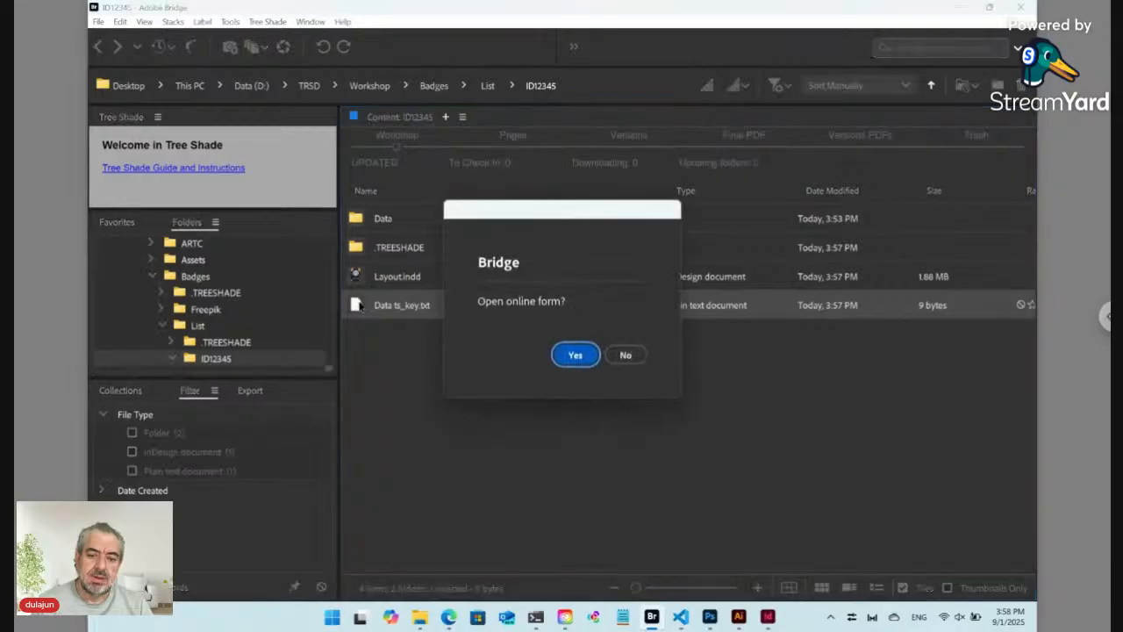
{"action": "left_click", "coordinate": [574, 354]}
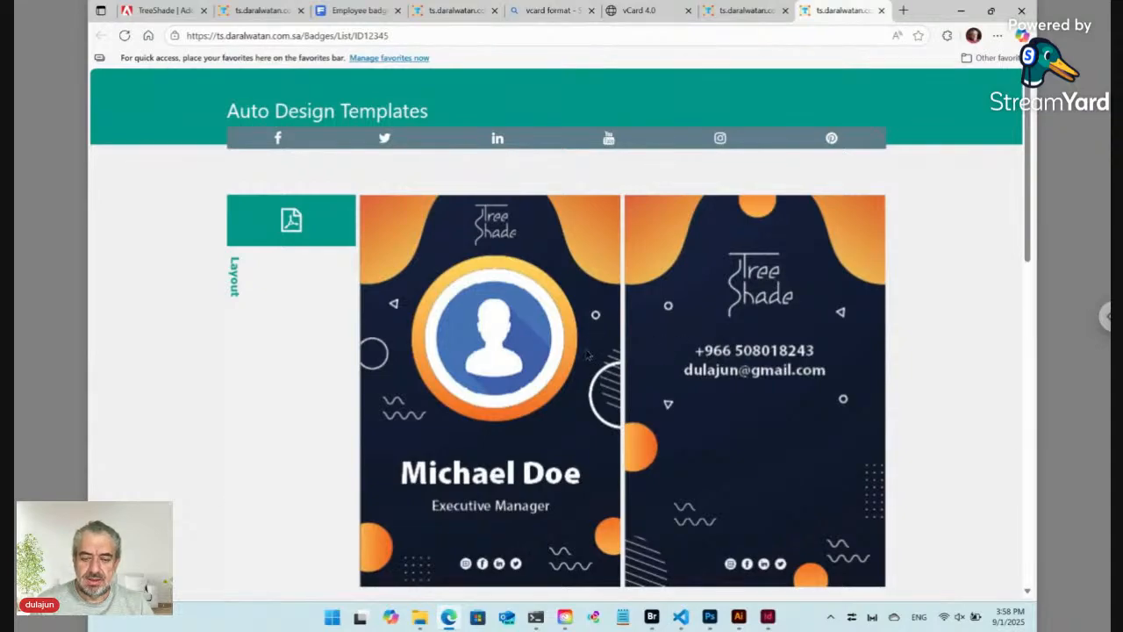
{"action": "scroll", "coordinate": [587, 354], "scroll_direction": "down", "scroll_amount": 4}
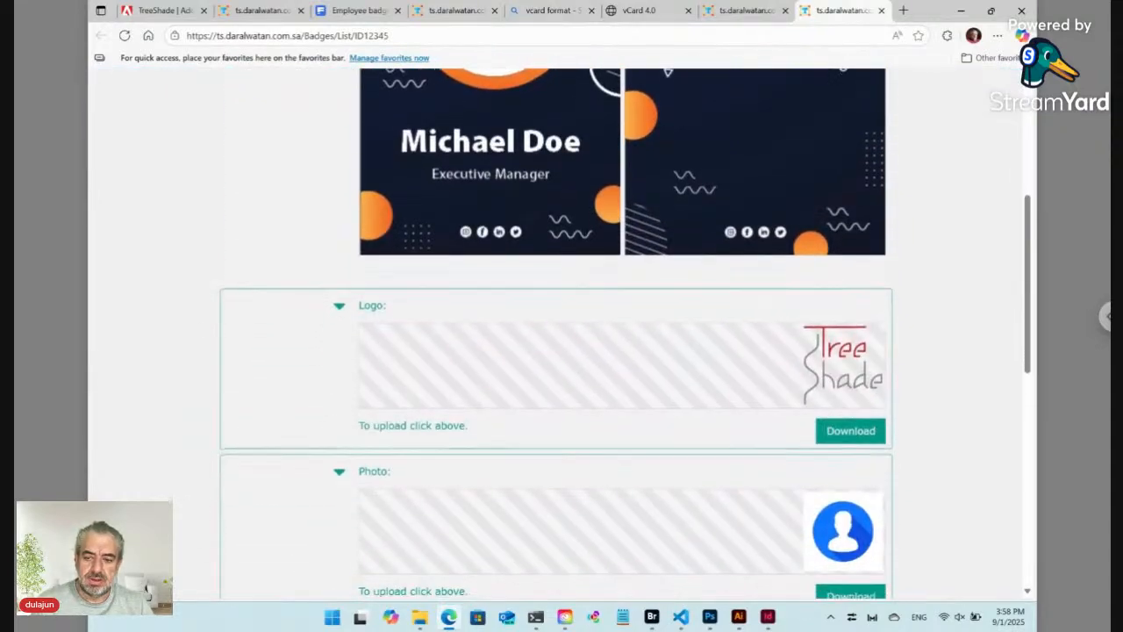
{"action": "scroll", "coordinate": [587, 354], "scroll_direction": "down", "scroll_amount": 3}
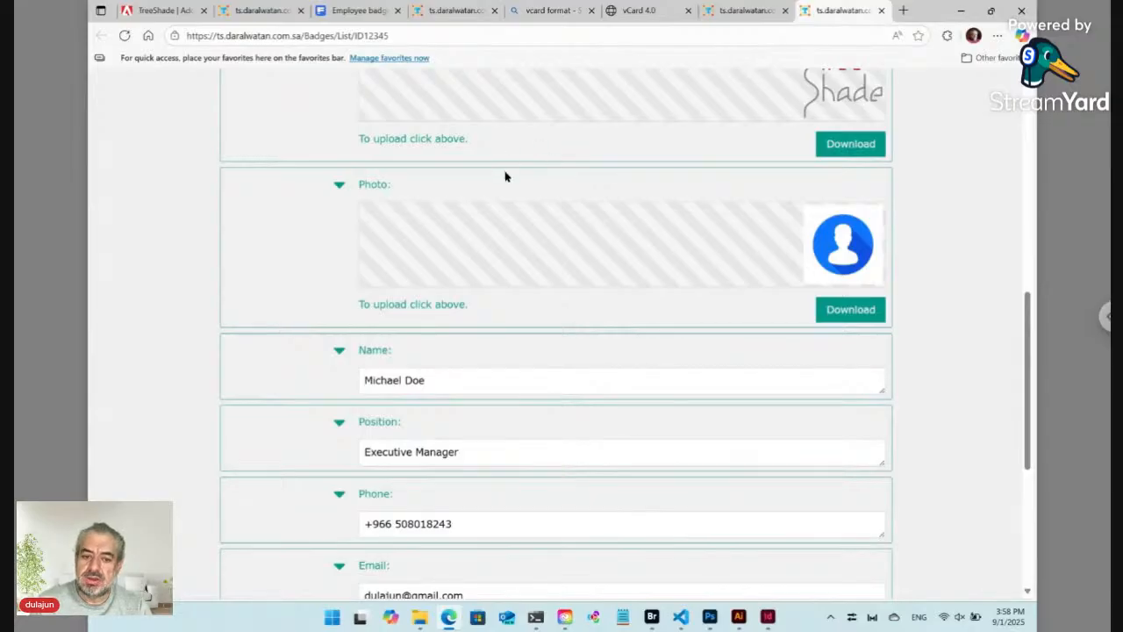
{"action": "scroll", "coordinate": [504, 176], "scroll_direction": "down", "scroll_amount": 3}
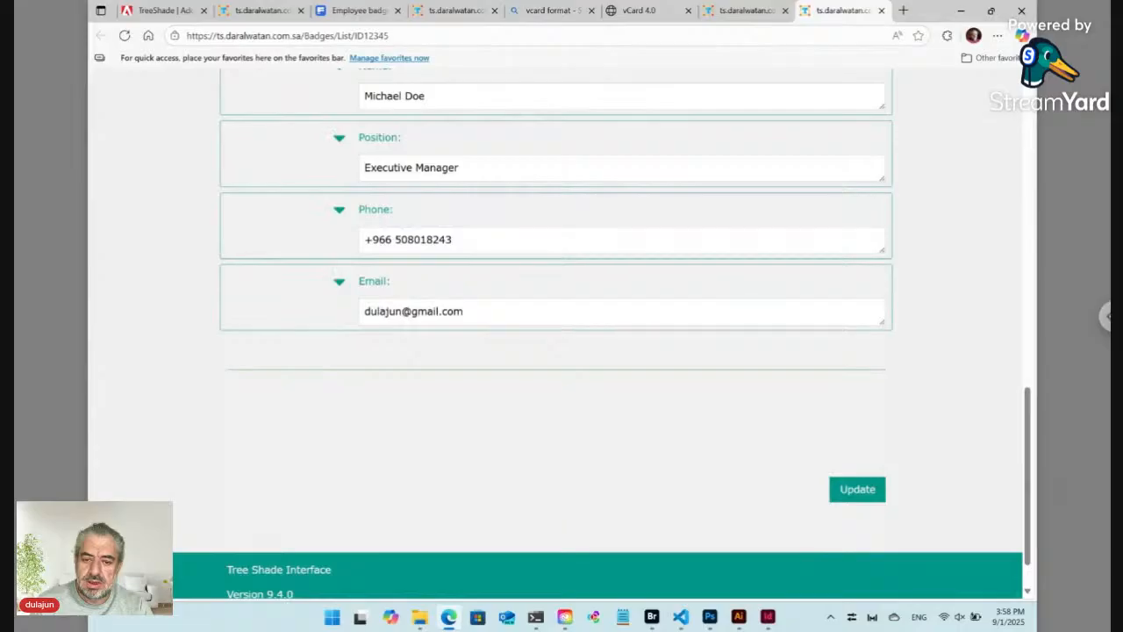
{"action": "left_click", "coordinate": [859, 490]}
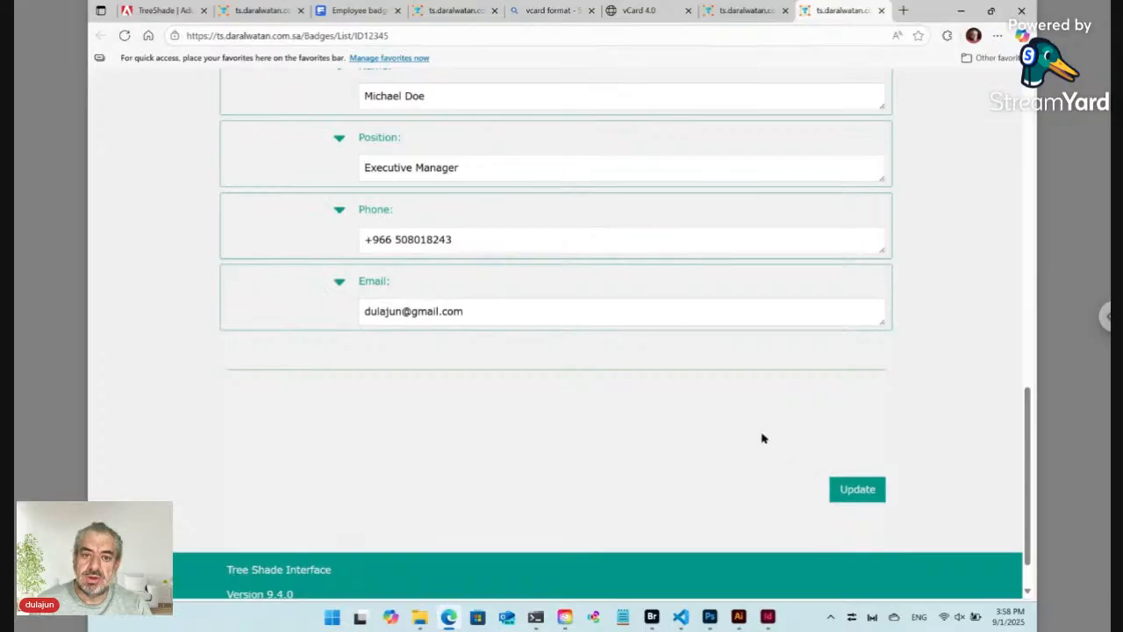
{"action": "left_click", "coordinate": [652, 617]}
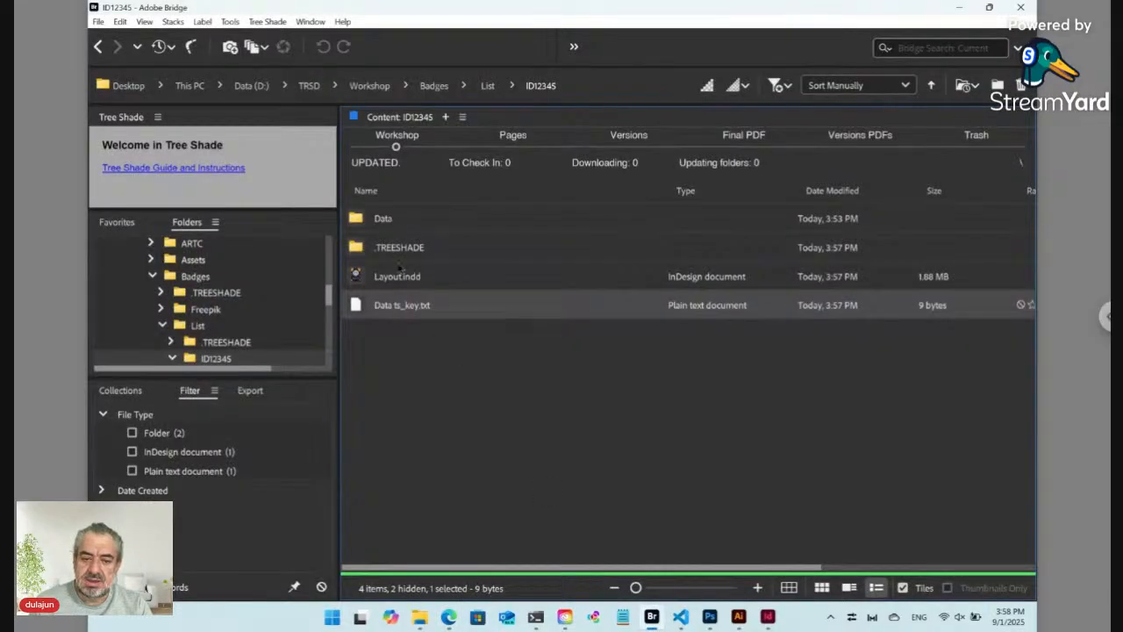
Step: Open the Data folder, tile Edge beside Bridge, and submit the form to generate QR ts_hdn.svg
{"action": "double_click", "coordinate": [384, 218]}
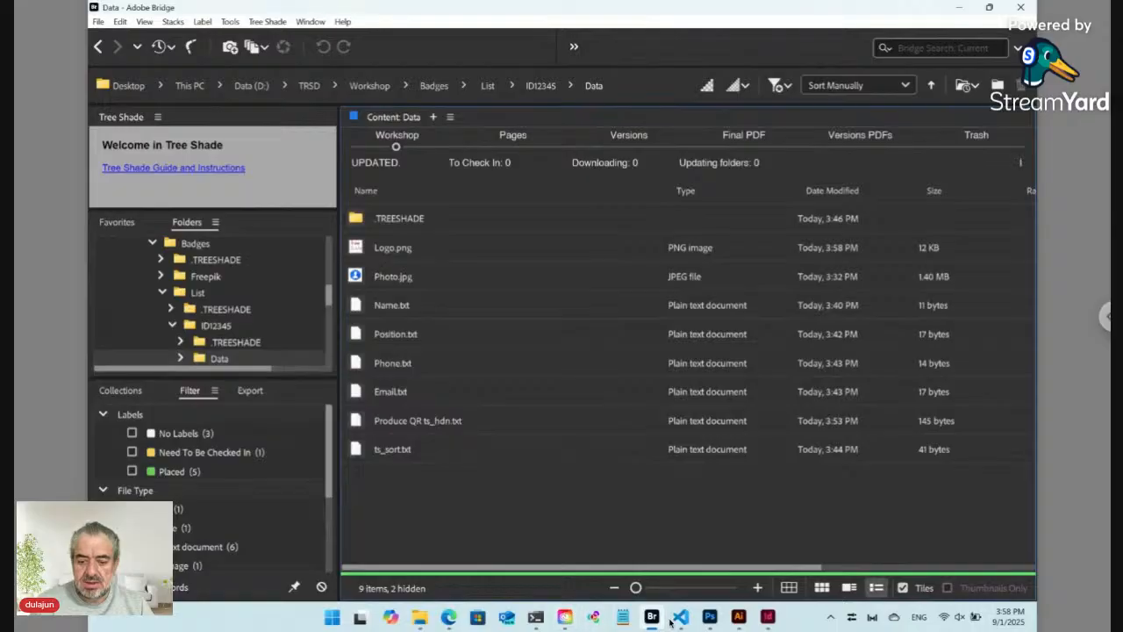
{"action": "mouse_move", "coordinate": [457, 623]}
{"action": "left_click", "coordinate": [470, 590]}
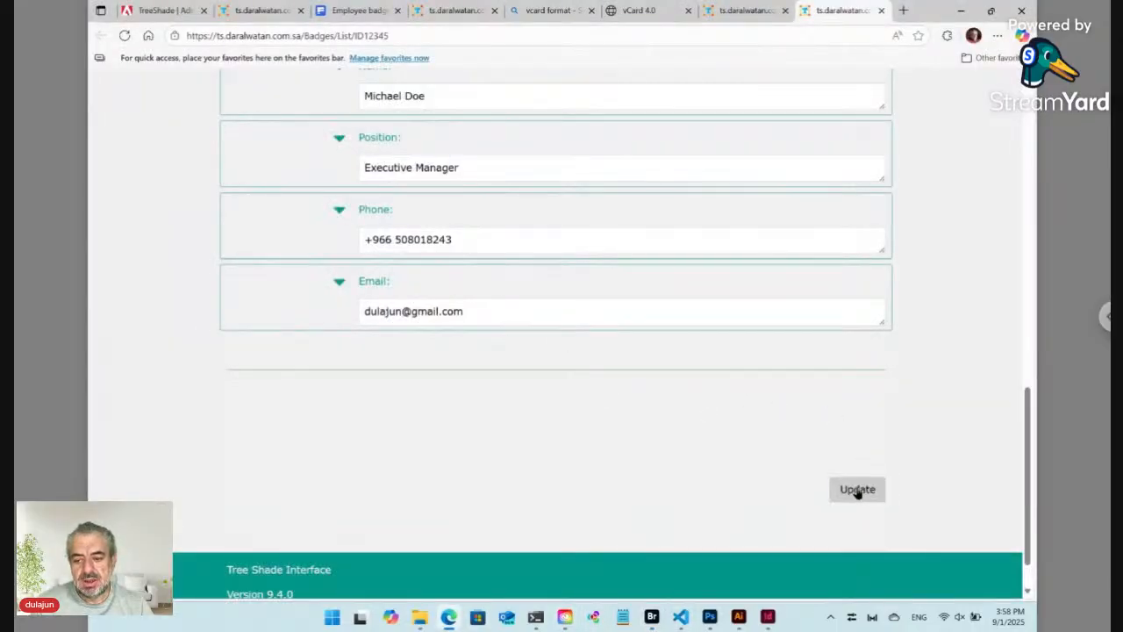
{"action": "mouse_move", "coordinate": [994, 16]}
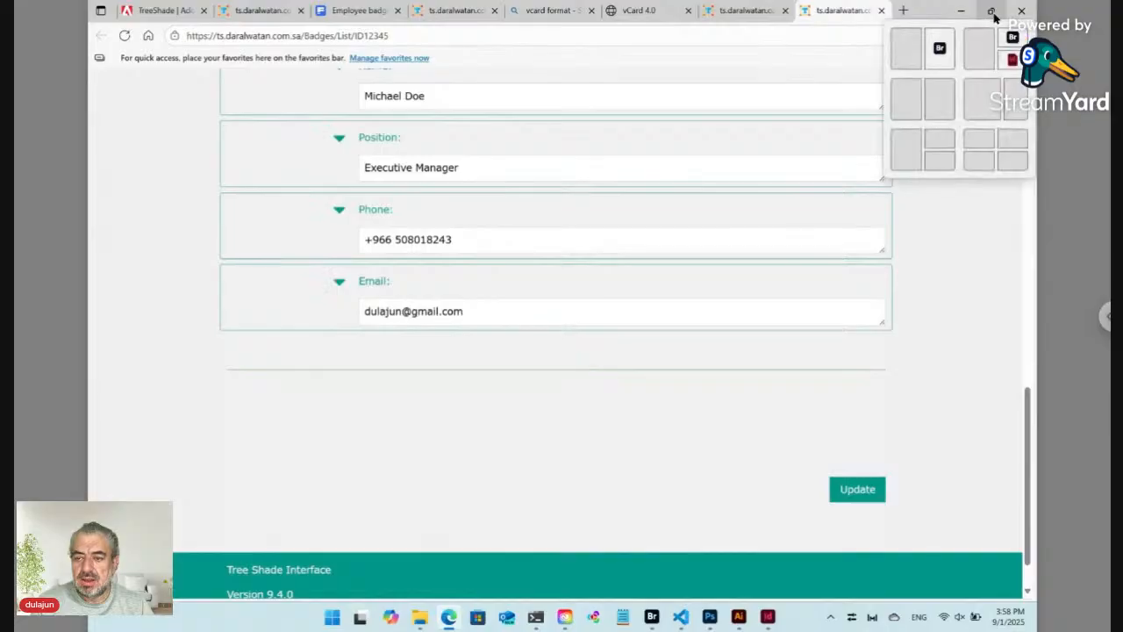
{"action": "left_click", "coordinate": [908, 50]}
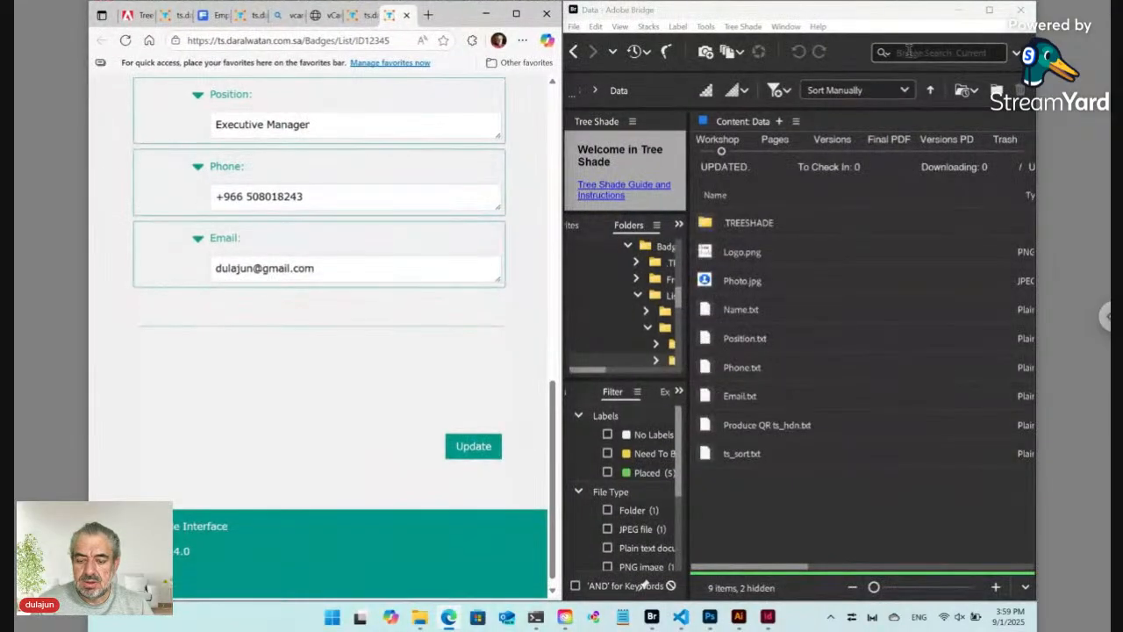
{"action": "left_click", "coordinate": [756, 518]}
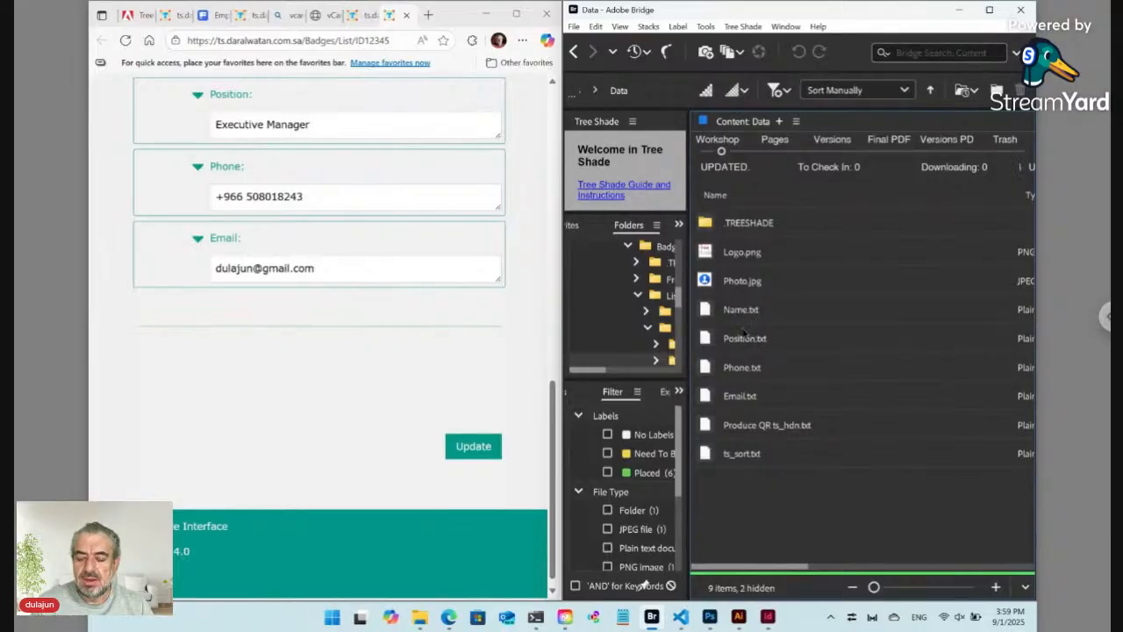
{"action": "left_click", "coordinate": [479, 447]}
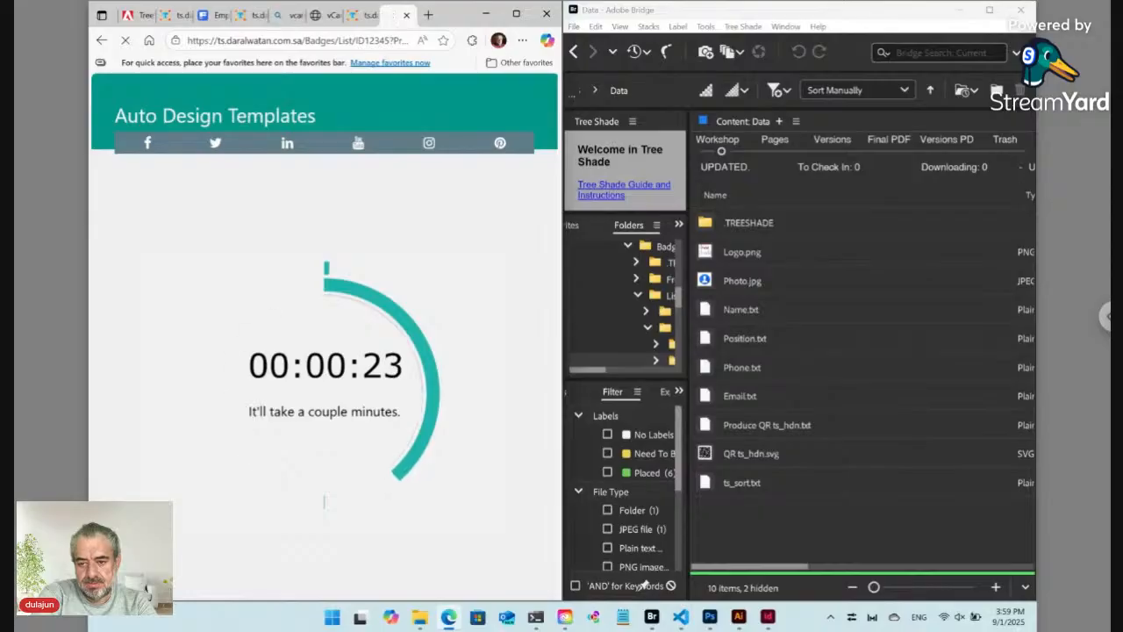
{"action": "left_click", "coordinate": [767, 616]}
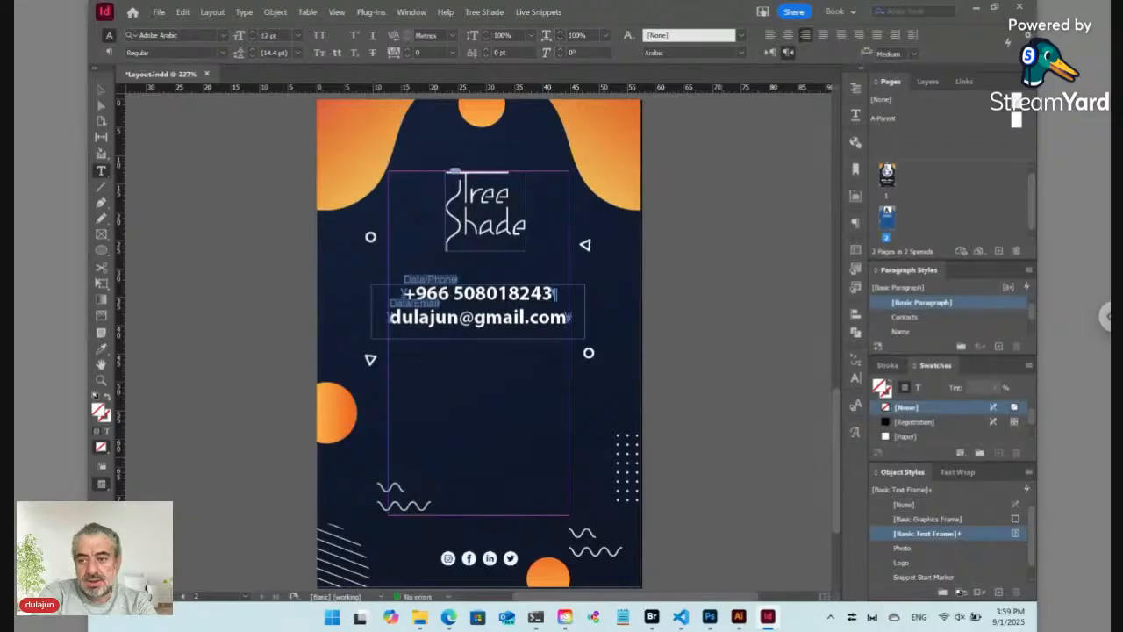
Step: In Bridge, open Workshop > Data and select QR ts_hdn.svg
{"action": "left_click", "coordinate": [651, 616]}
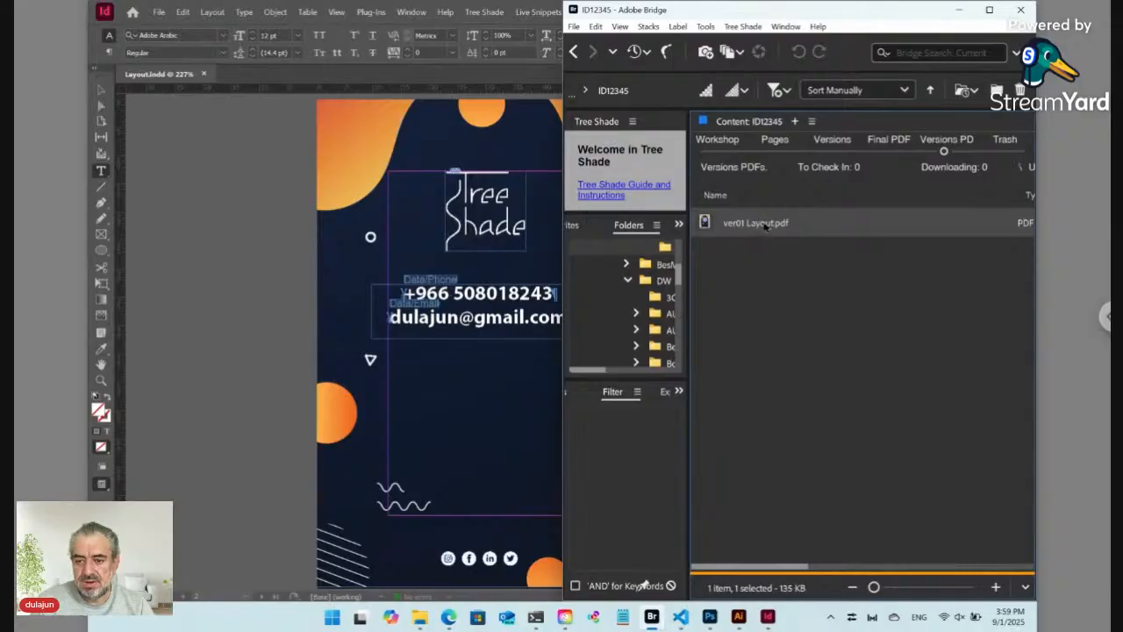
{"action": "left_click", "coordinate": [719, 151]}
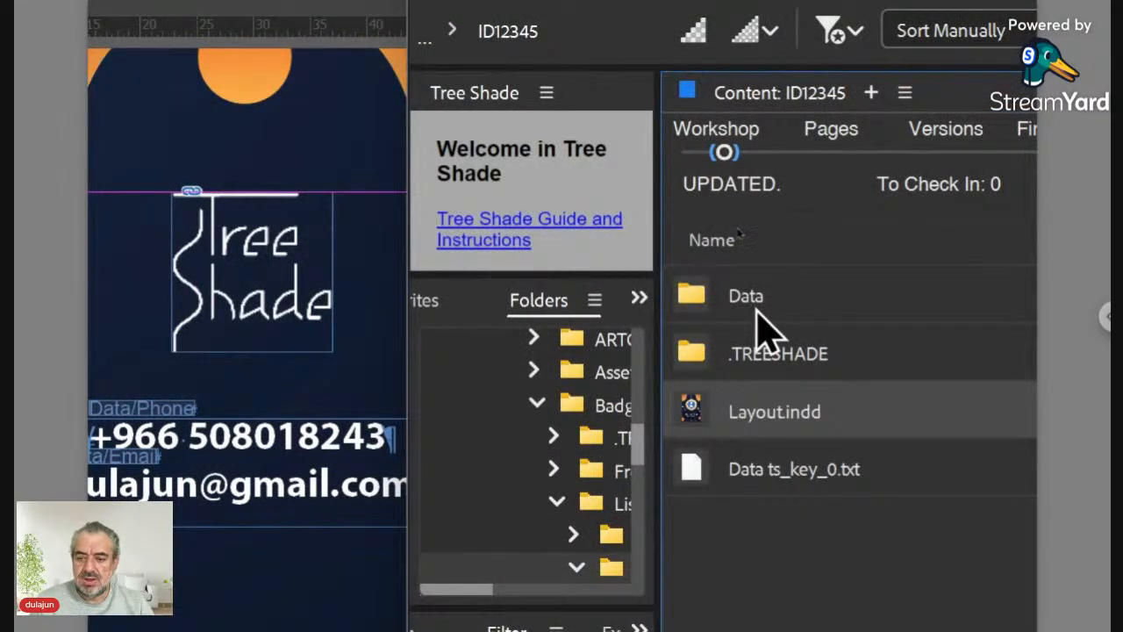
{"action": "double_click", "coordinate": [757, 305]}
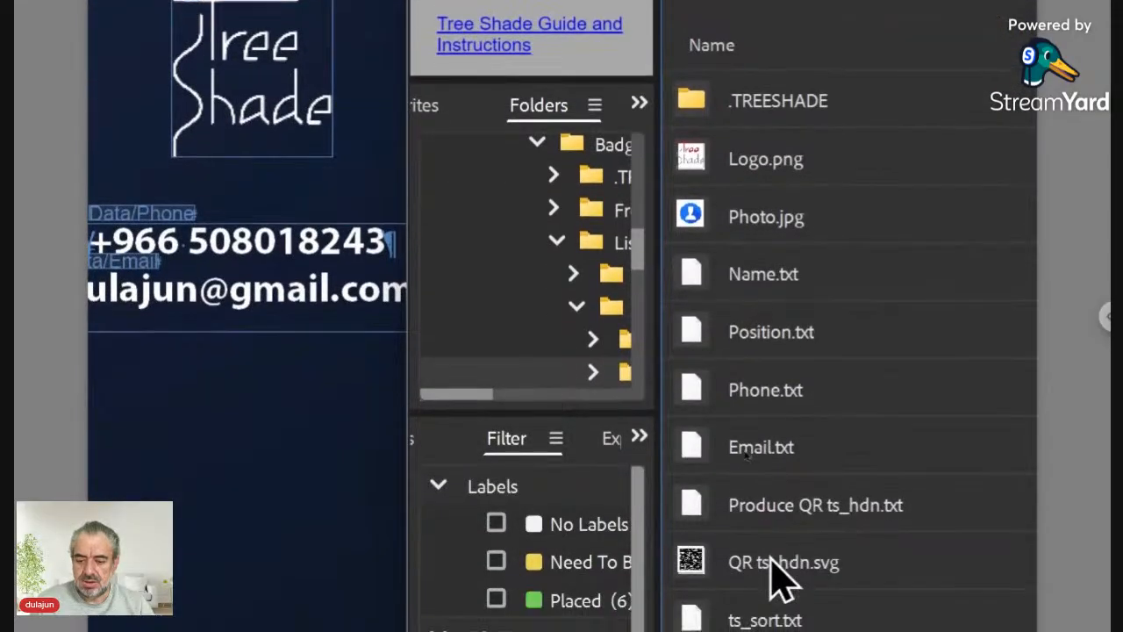
{"action": "left_click", "coordinate": [772, 559]}
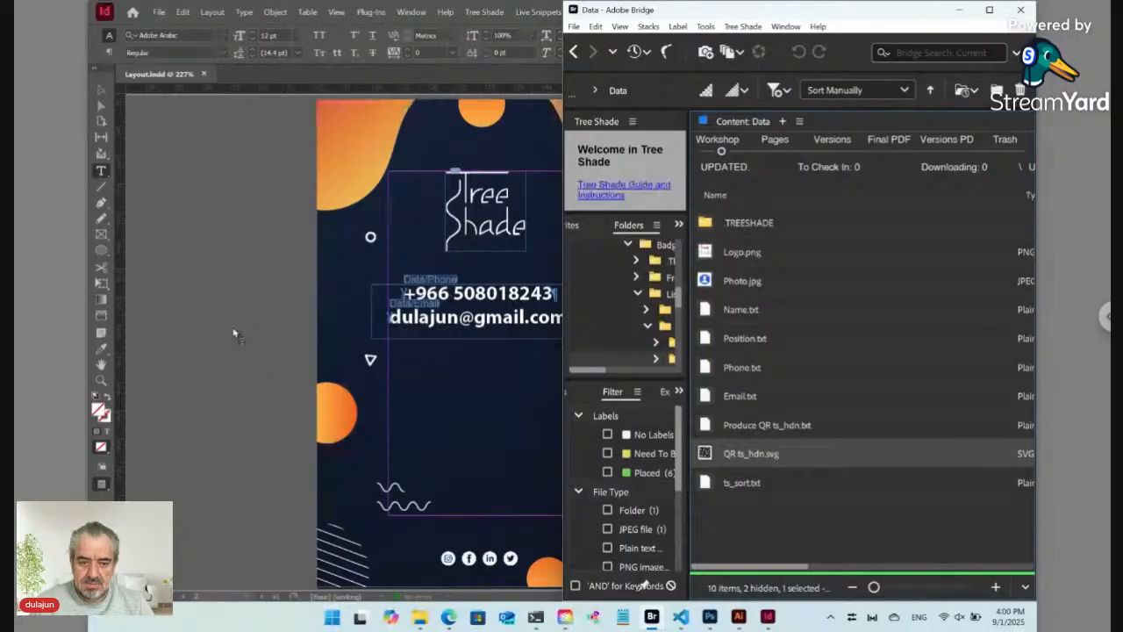
Step: Place QR ts_hdn.svg on the badge back, centred below the phone and email lines, with Overprint Preview on
{"action": "left_click_drag", "start_coordinate": [234, 330], "coordinate": [312, 419]}
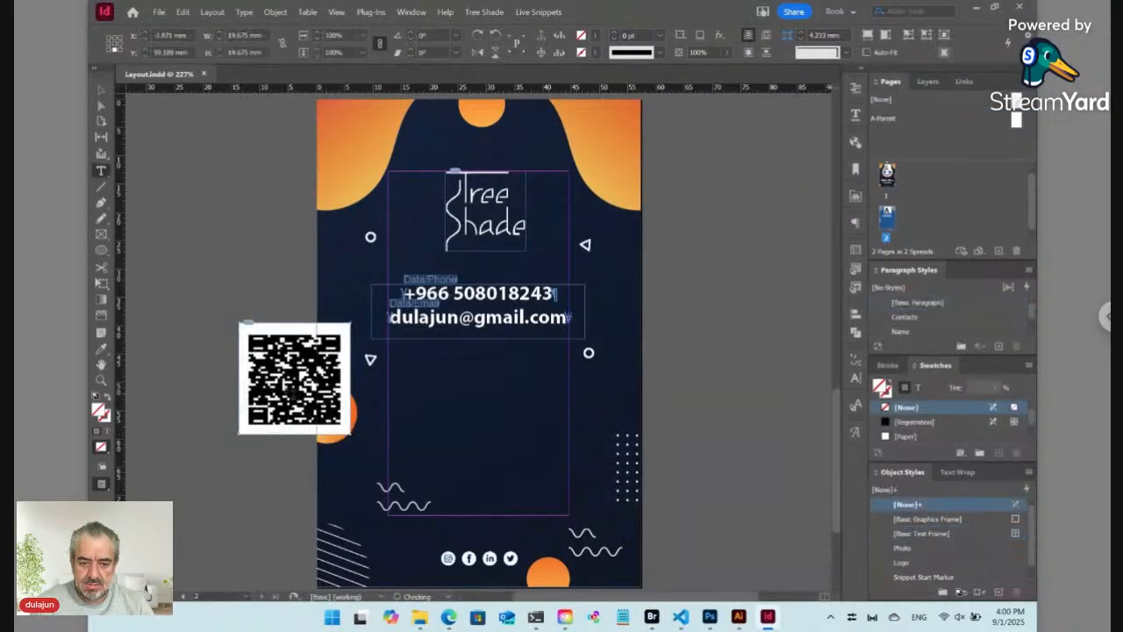
{"action": "left_click", "coordinate": [101, 90]}
{"action": "left_click_drag", "start_coordinate": [257, 412], "coordinate": [438, 460]}
{"action": "key", "text": "ctrl+alt+shift+y"}
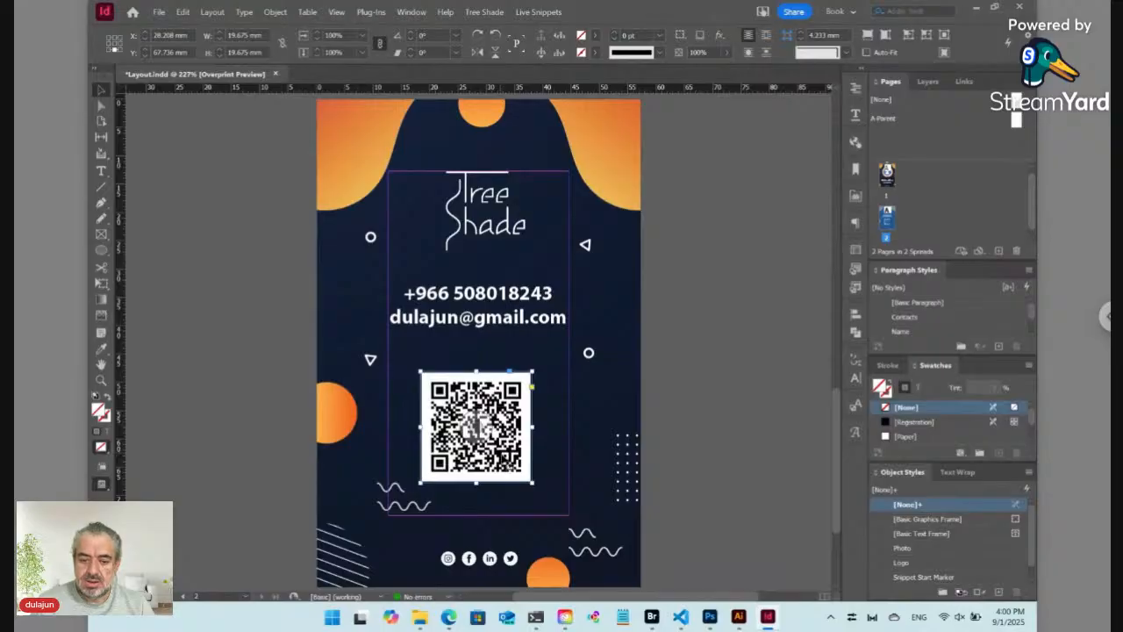
{"action": "left_click_drag", "start_coordinate": [510, 465], "coordinate": [520, 450]}
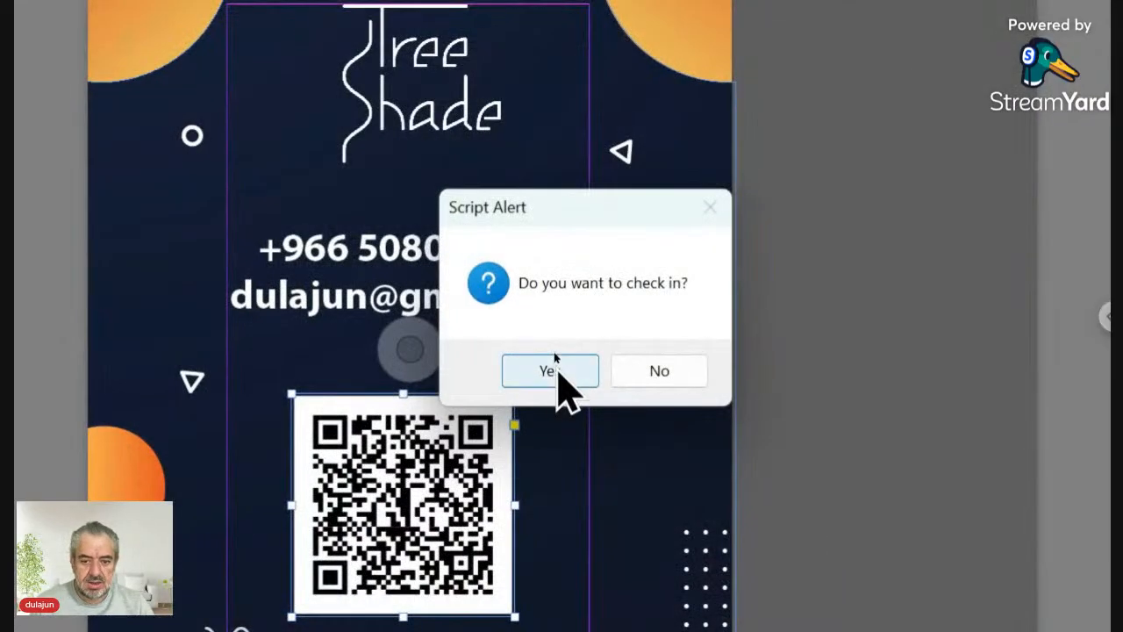
Step: Confirm checking in Layout.indd, glance at the Edge web preview, and return to InDesign
{"action": "left_click", "coordinate": [550, 371]}
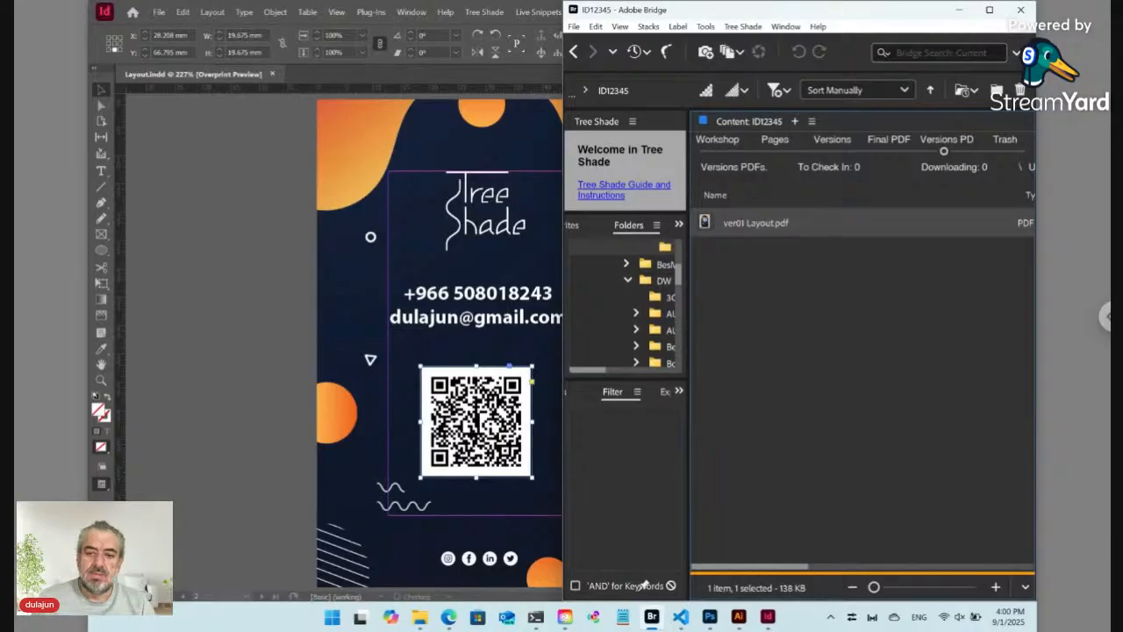
{"action": "mouse_move", "coordinate": [448, 620]}
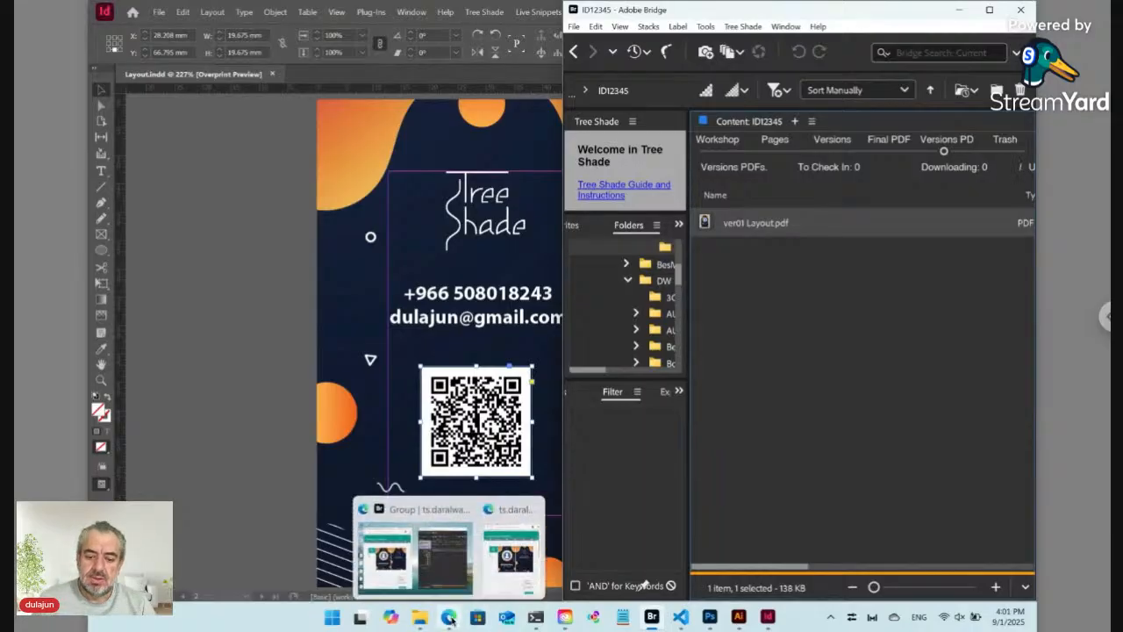
{"action": "left_click", "coordinate": [511, 553]}
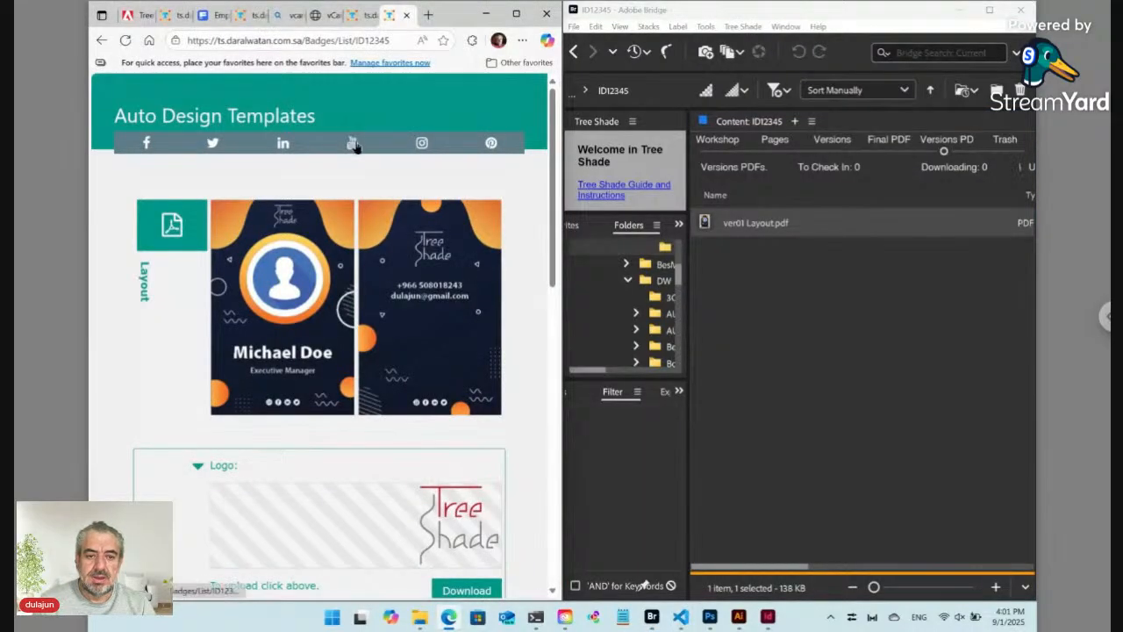
{"action": "left_click", "coordinate": [768, 617]}
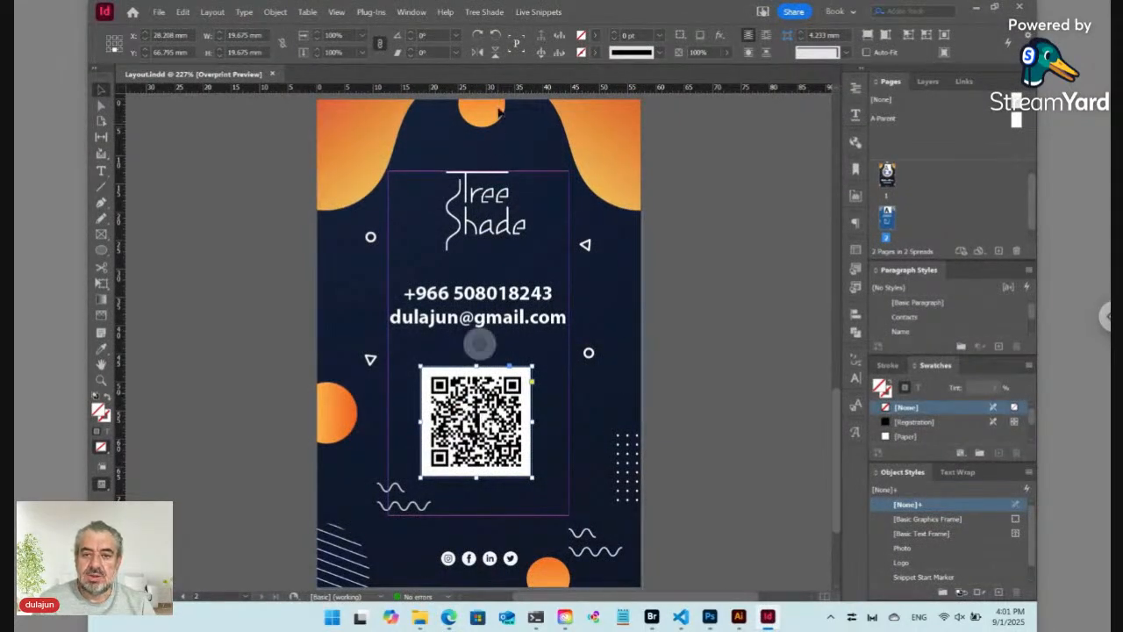
{"action": "left_click", "coordinate": [494, 12]}
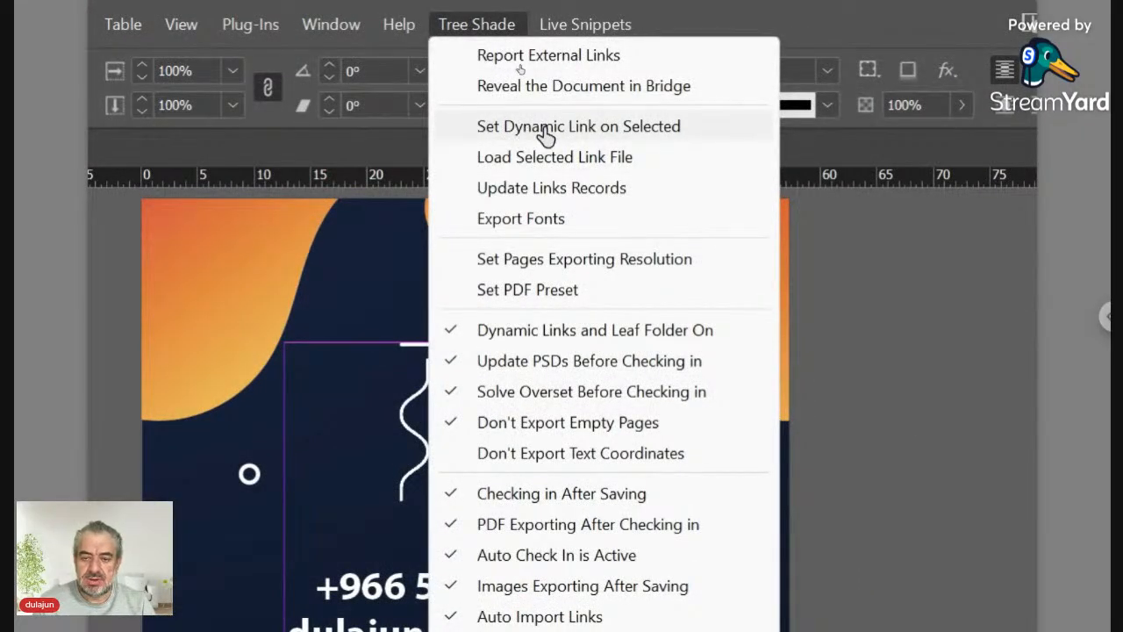
Step: Give the QR code a dynamic link with phrase .$/<SP>/<LN>.* and check the layout in
{"action": "left_click", "coordinate": [543, 127]}
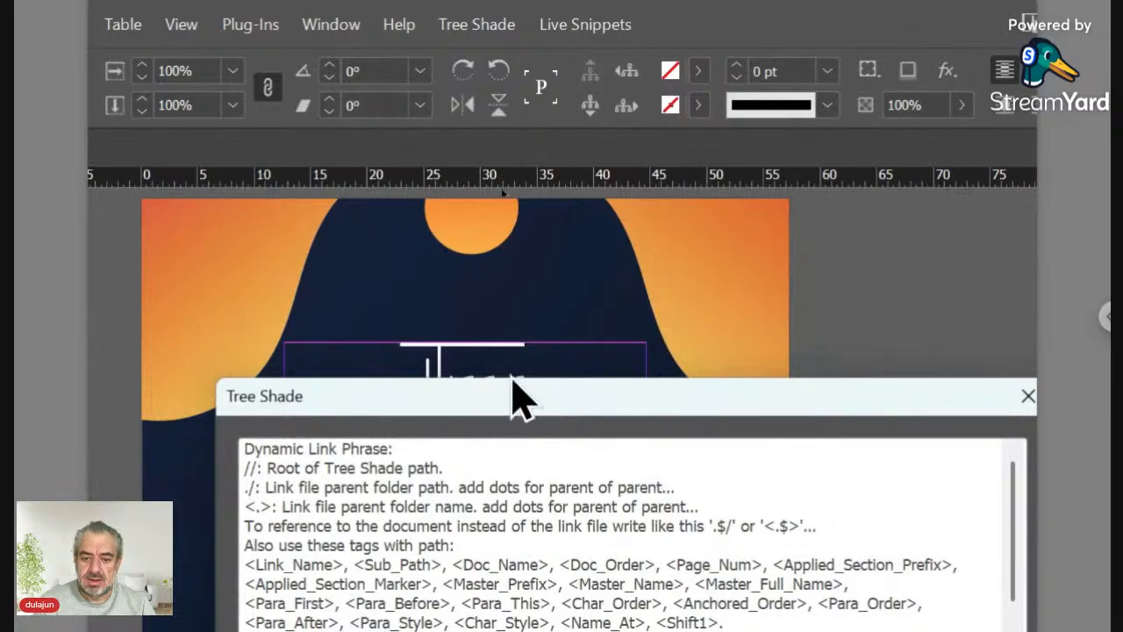
{"action": "left_click_drag", "start_coordinate": [518, 408], "coordinate": [489, 171]}
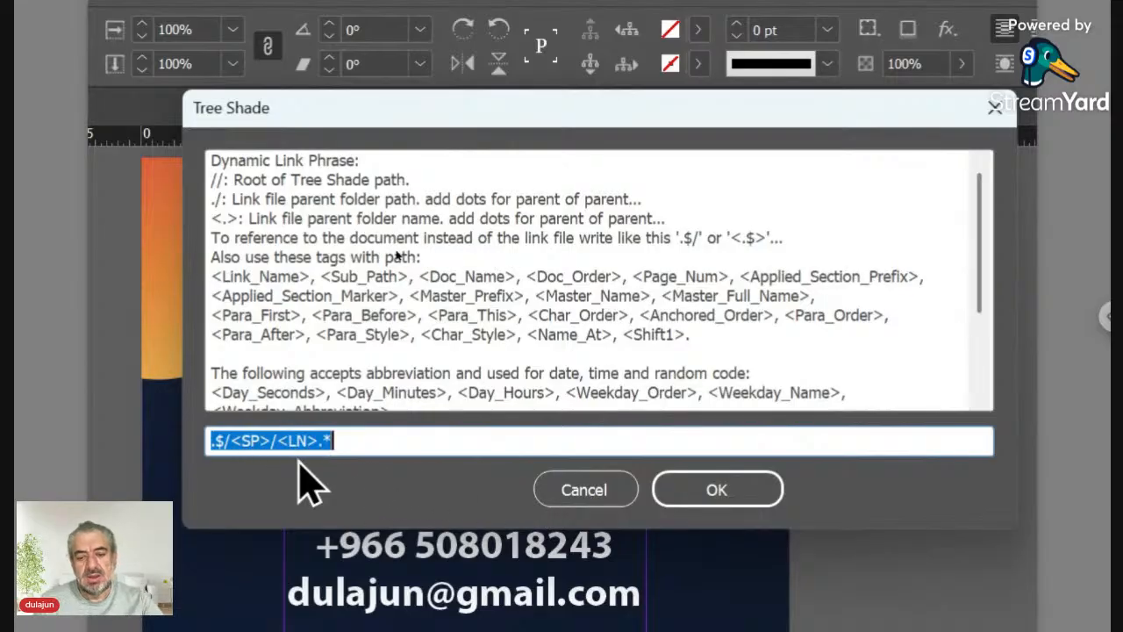
{"action": "left_click", "coordinate": [682, 502]}
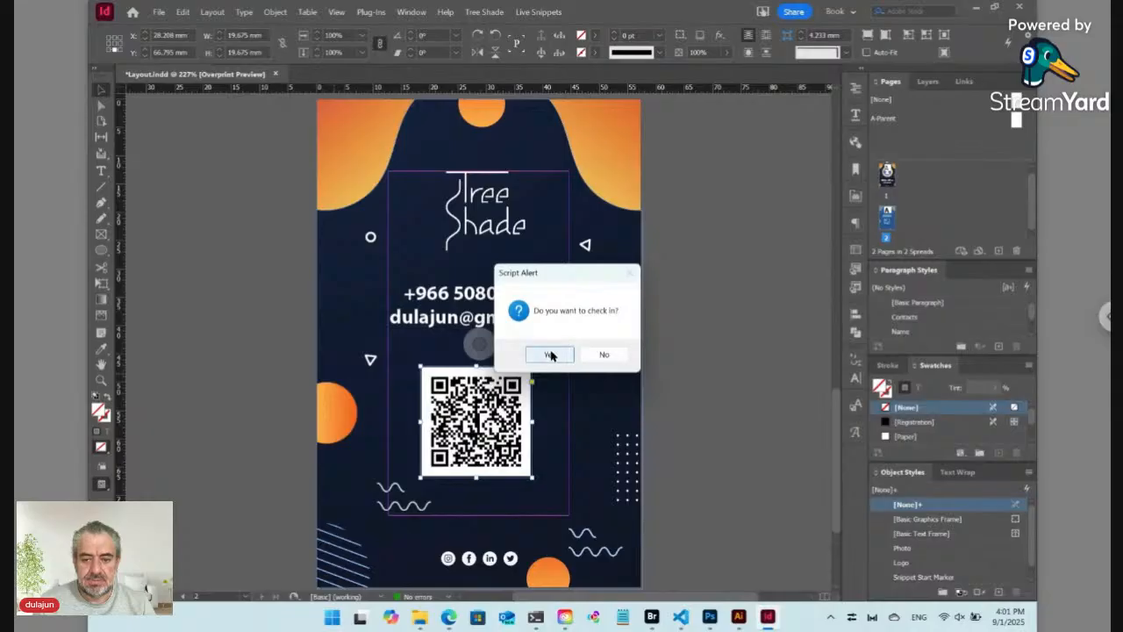
{"action": "left_click", "coordinate": [549, 353]}
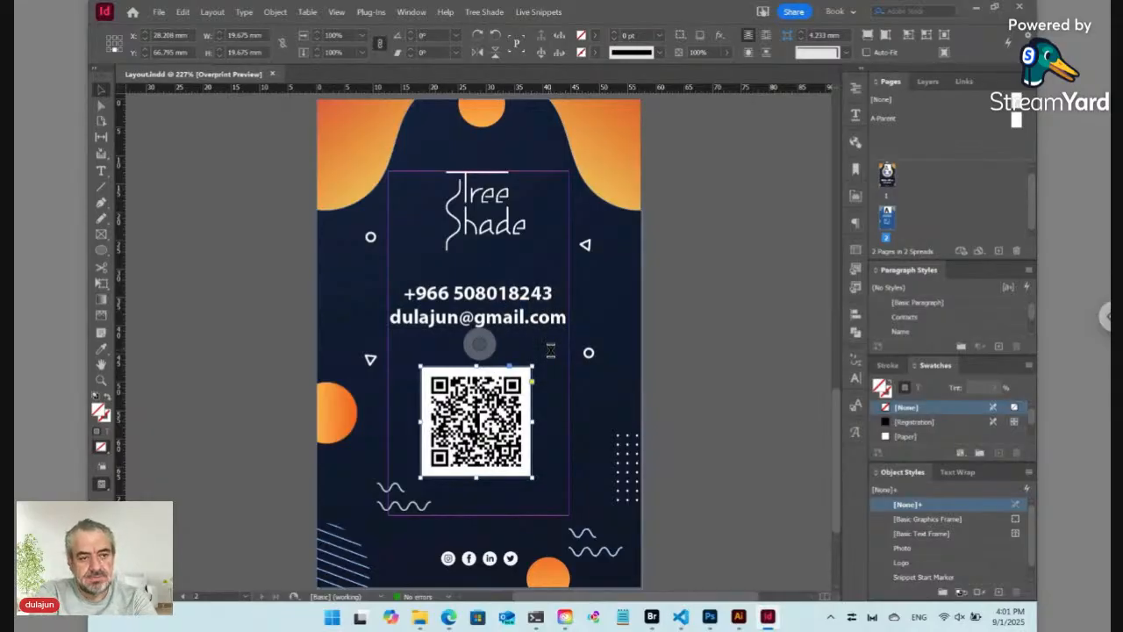
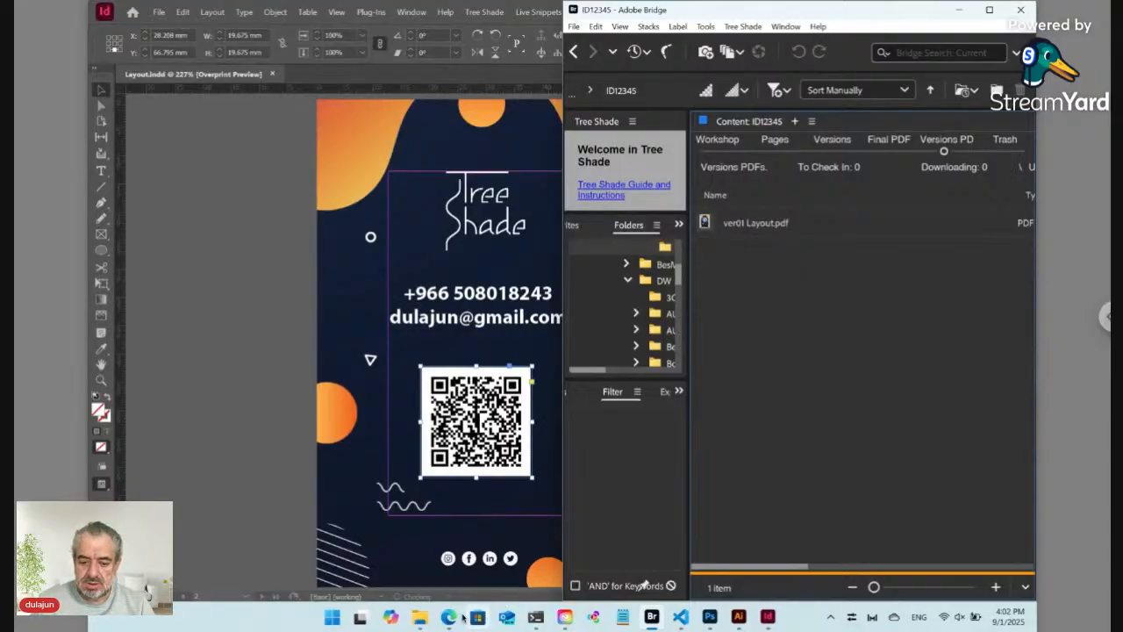
Step: Shrink the InDesign badge layout window so Edge and Bridge show beside it
{"action": "mouse_move", "coordinate": [451, 619]}
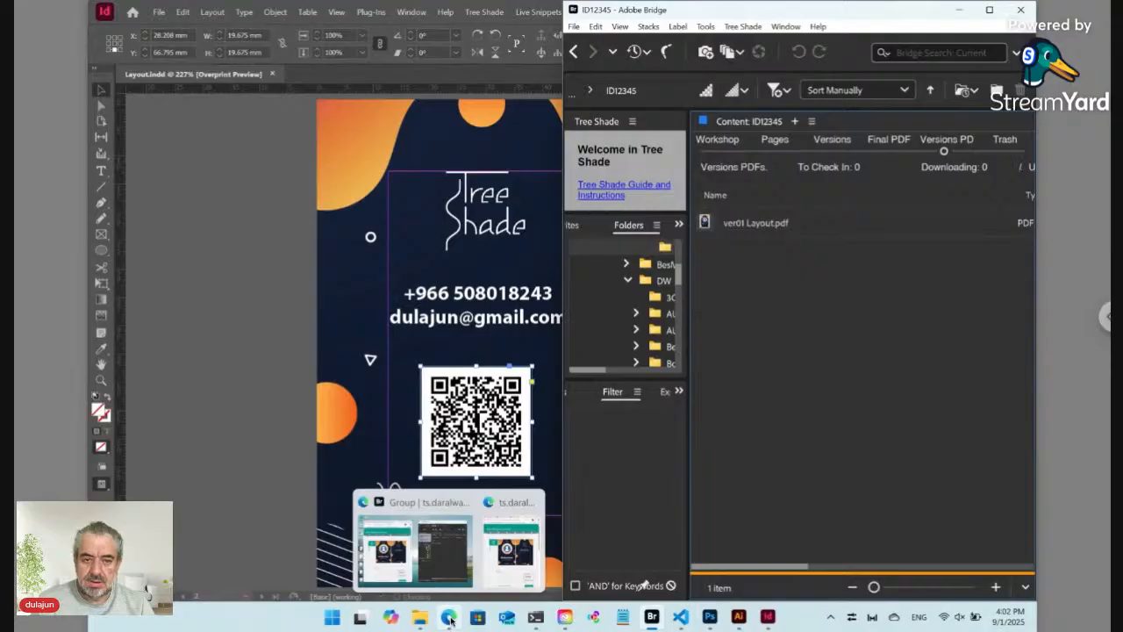
{"action": "left_click", "coordinate": [250, 204]}
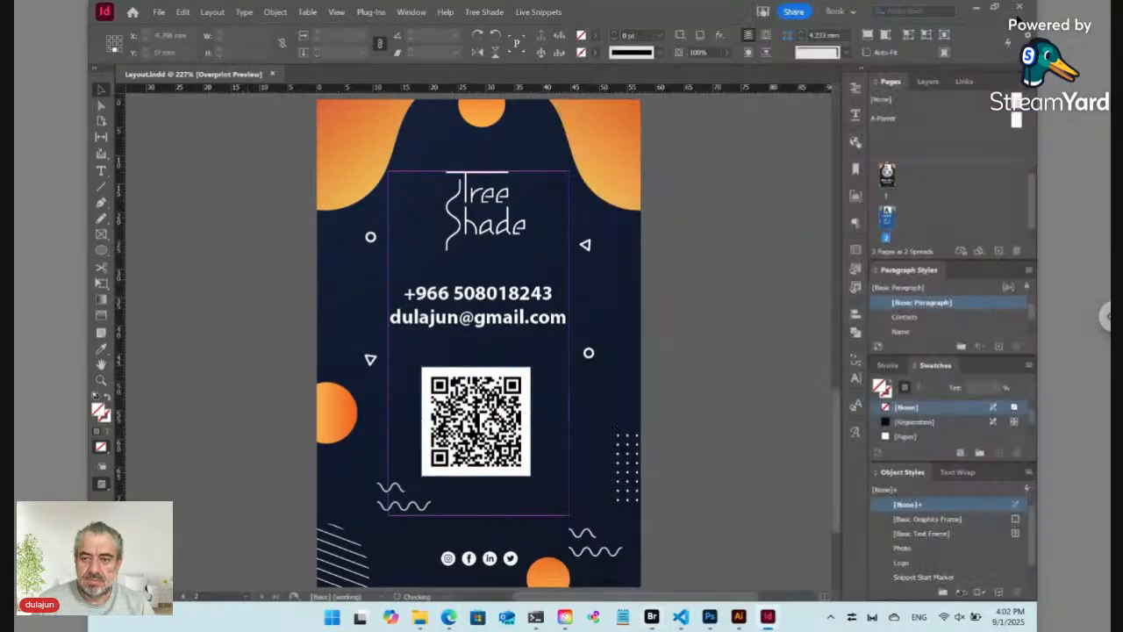
{"action": "left_click", "coordinate": [996, 9]}
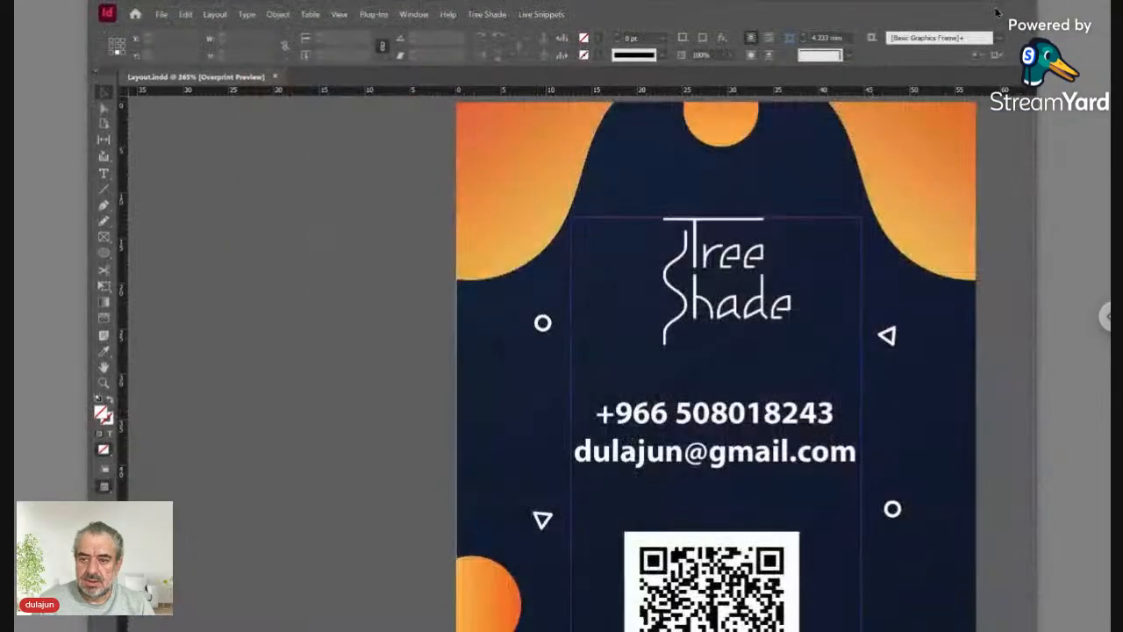
{"action": "left_click_drag", "start_coordinate": [978, 16], "coordinate": [477, 43]}
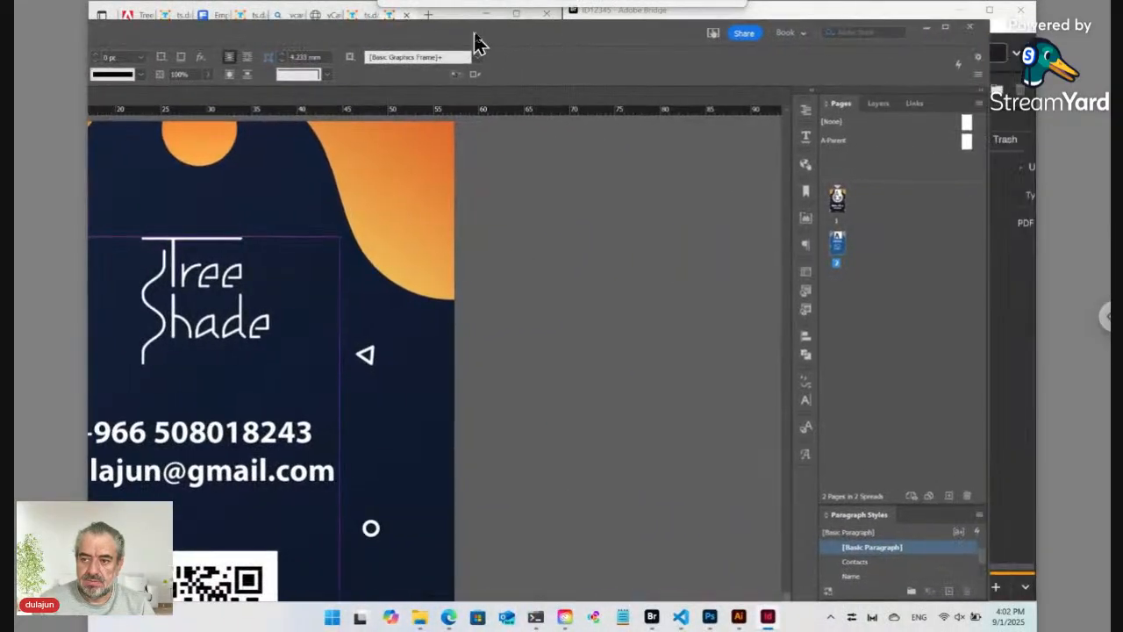
{"action": "left_click", "coordinate": [948, 28]}
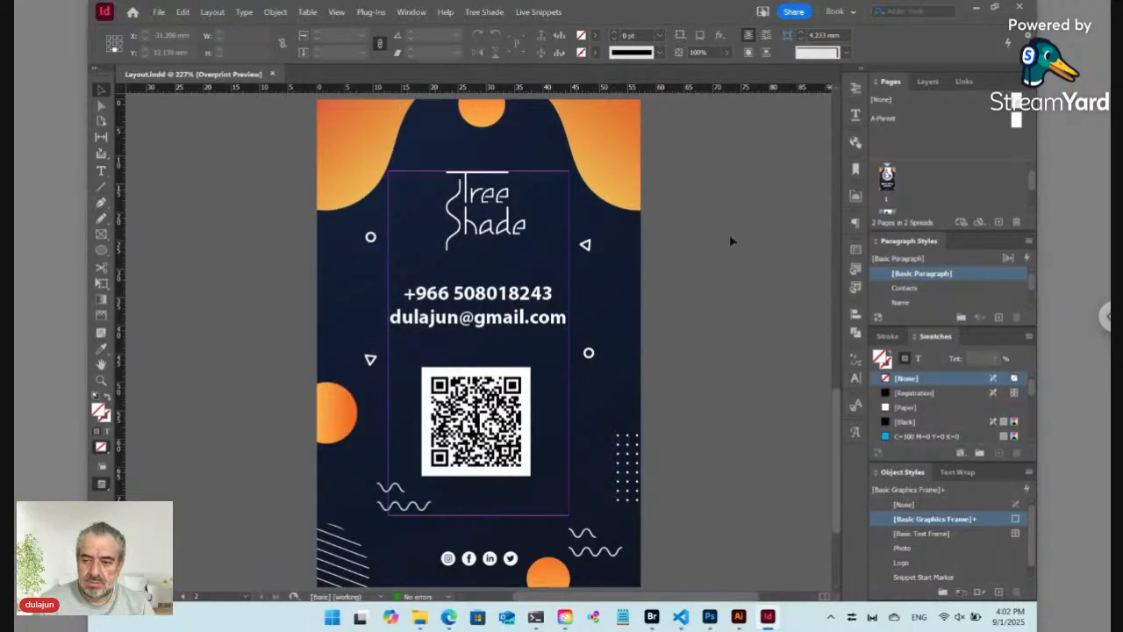
{"action": "left_click", "coordinate": [995, 7]}
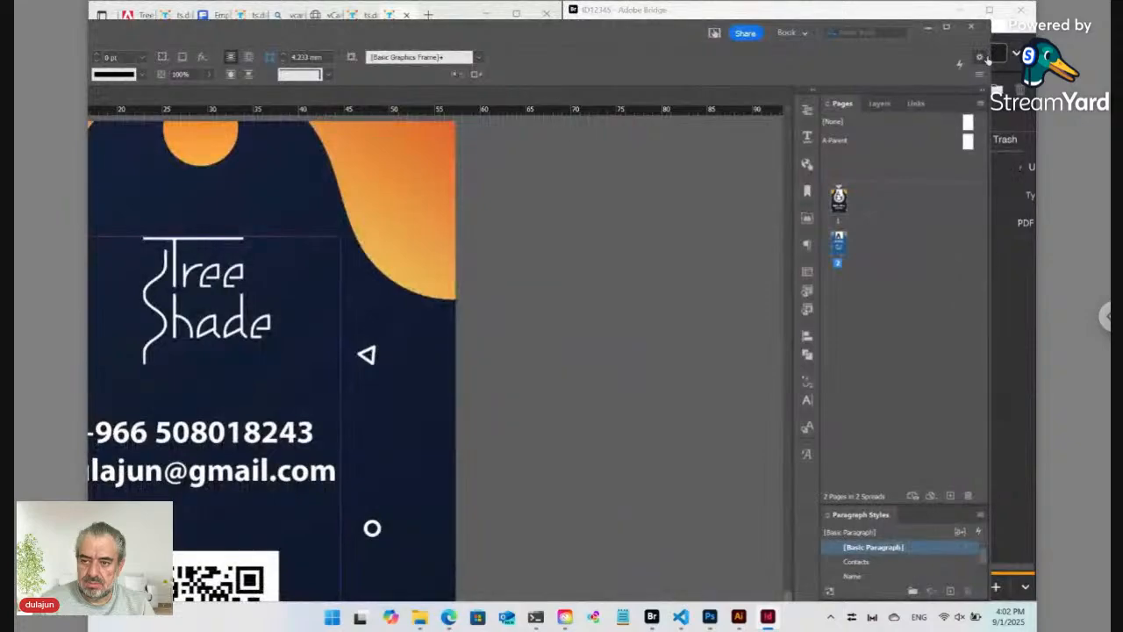
{"action": "left_click_drag", "start_coordinate": [990, 57], "coordinate": [277, 62]}
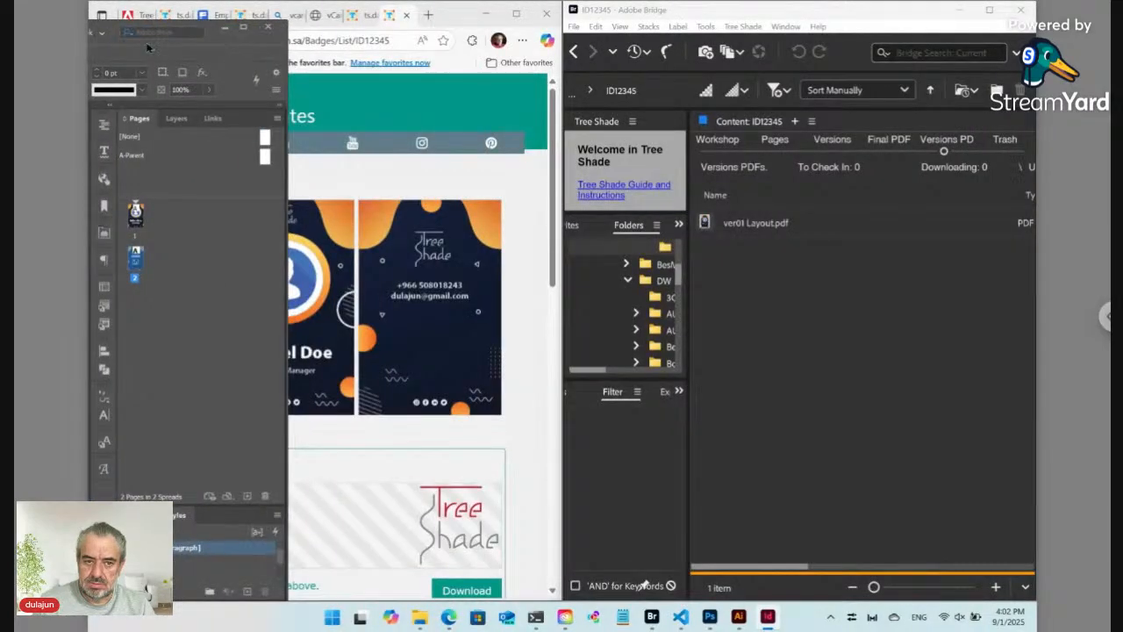
Step: Move and narrow the InDesign window to reveal more of the badge page
{"action": "left_click_drag", "start_coordinate": [147, 46], "coordinate": [848, 45]}
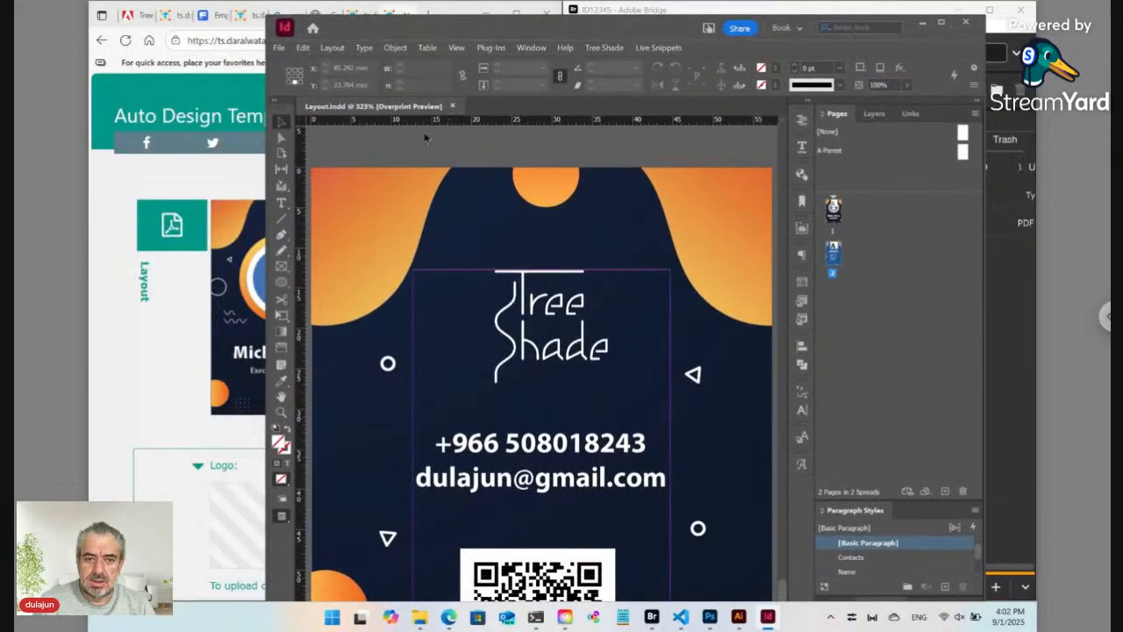
{"action": "left_click_drag", "start_coordinate": [267, 163], "coordinate": [503, 189]}
{"action": "left_click_drag", "start_coordinate": [597, 36], "coordinate": [641, 34]}
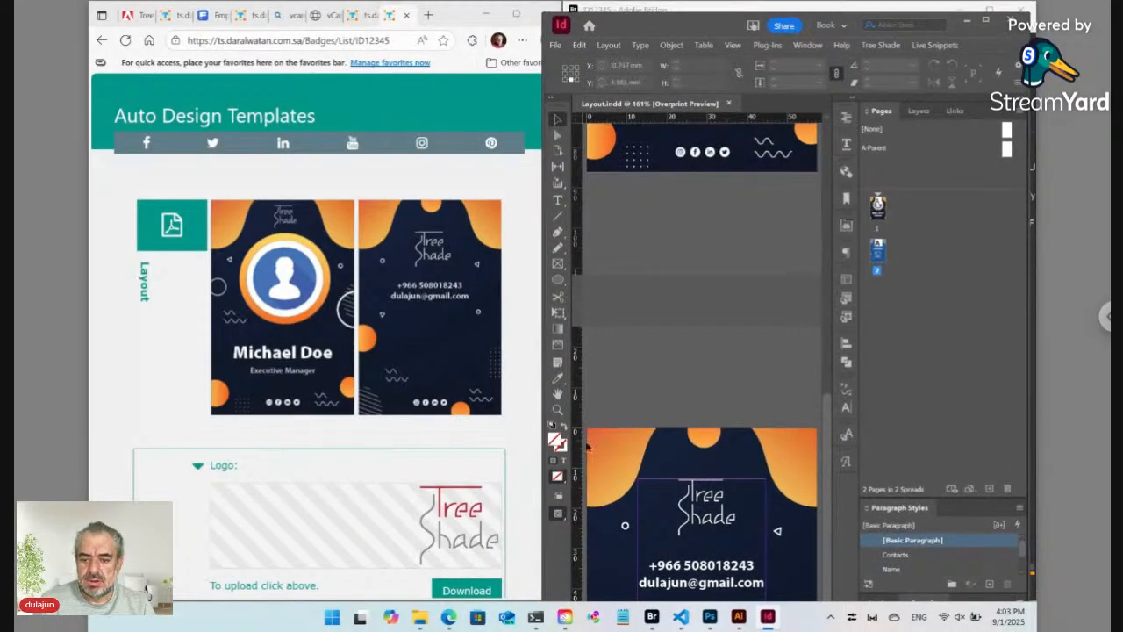
Step: Close the ID12345 badge preview tab in Edge, returning to the Badges list
{"action": "mouse_move", "coordinate": [662, 621]}
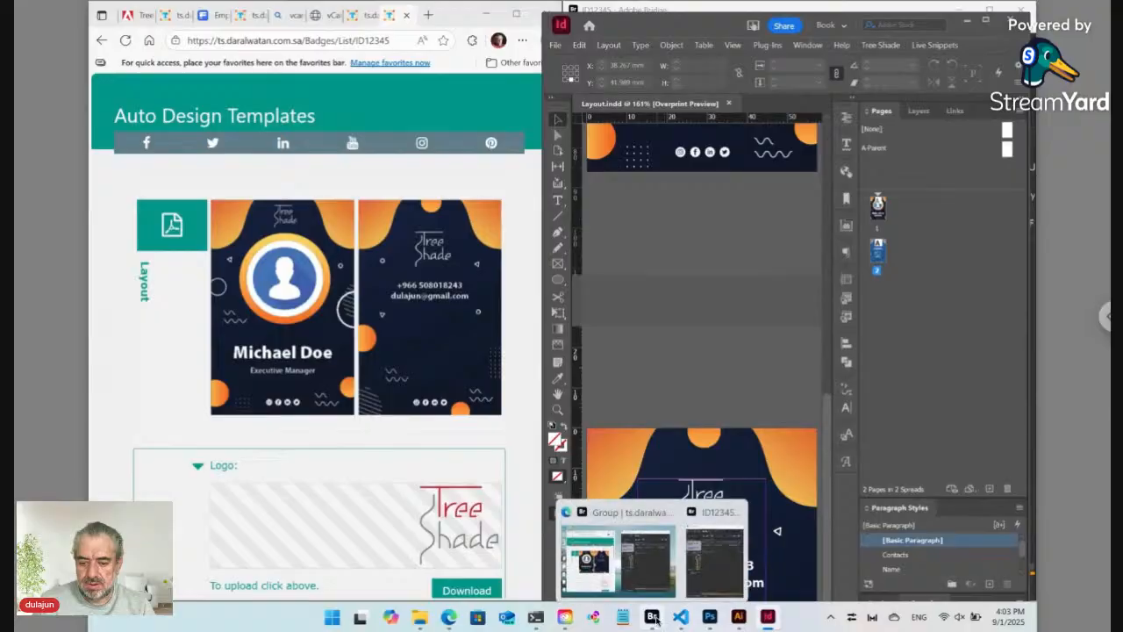
{"action": "left_click", "coordinate": [606, 540]}
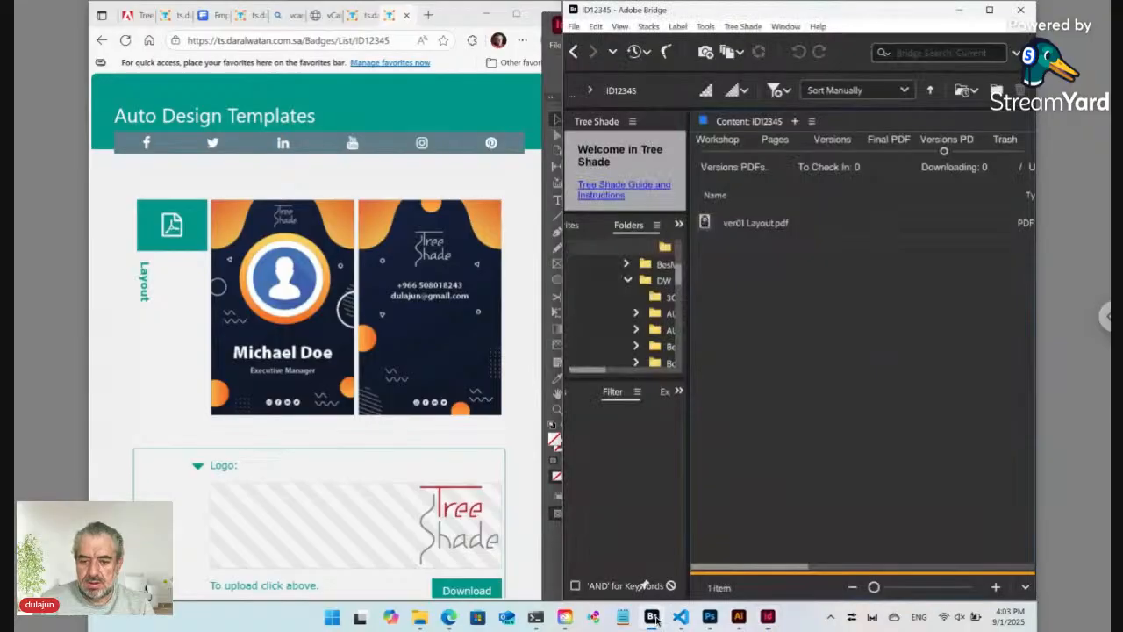
{"action": "left_click", "coordinate": [387, 184]}
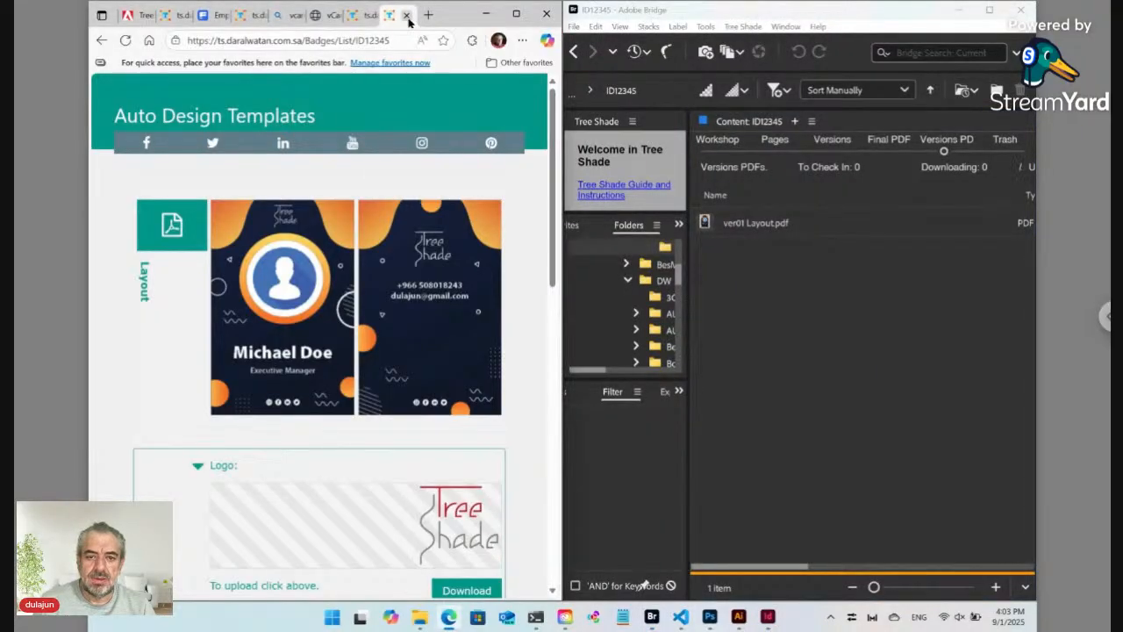
{"action": "left_click", "coordinate": [408, 15]}
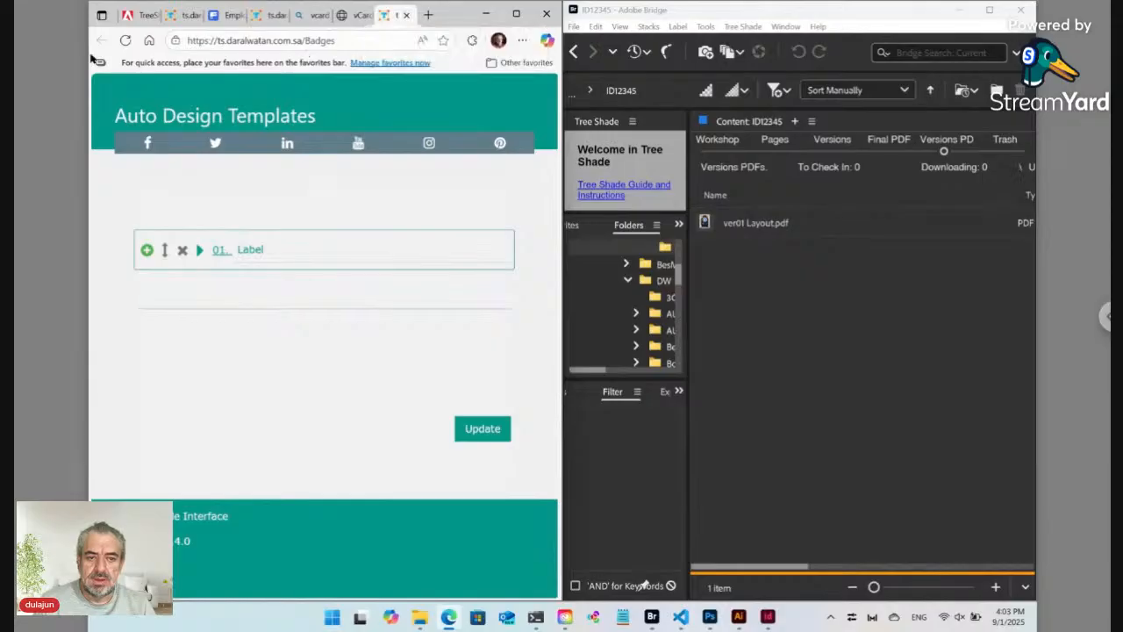
Step: Reload the Badges page and add a 02. Label record after 01. Label
{"action": "left_click", "coordinate": [126, 41]}
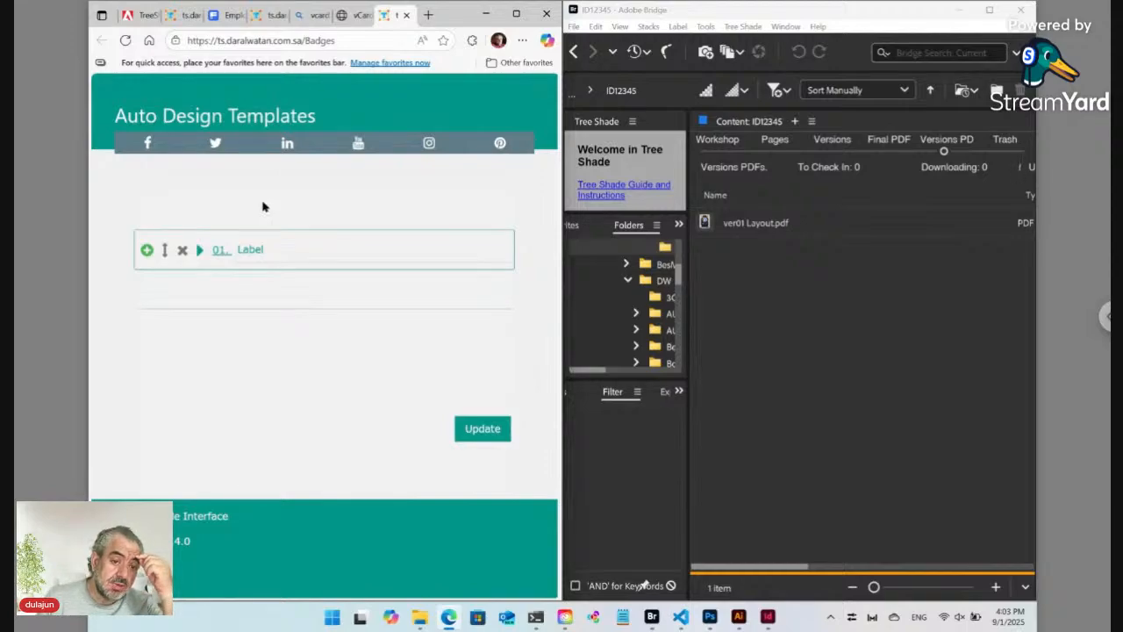
{"action": "left_click", "coordinate": [146, 251]}
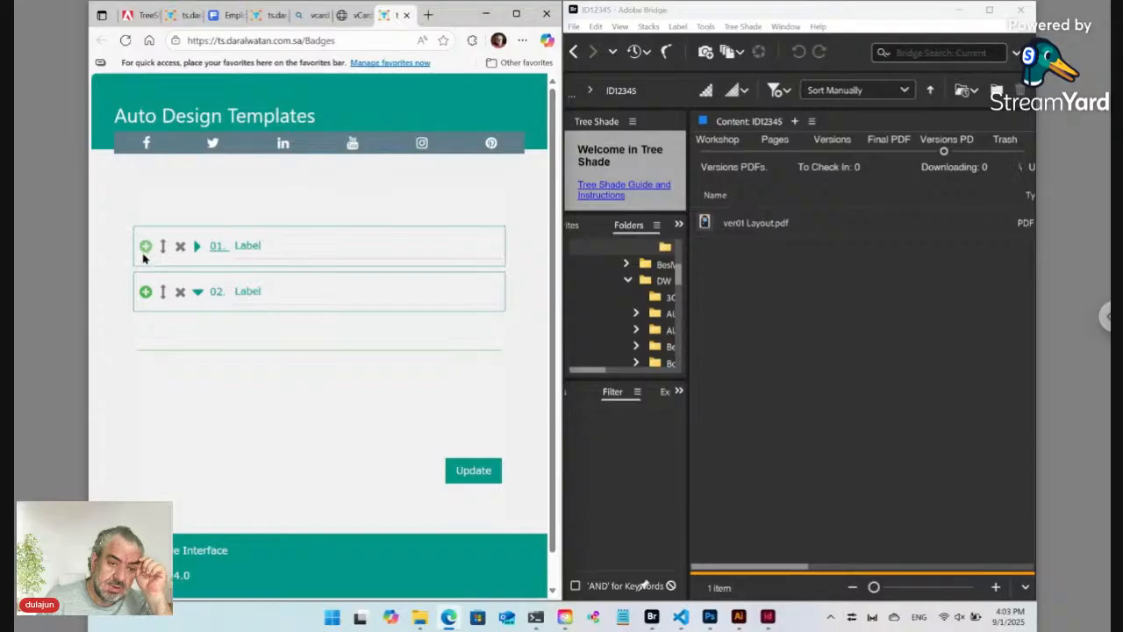
{"action": "left_click", "coordinate": [265, 291]}
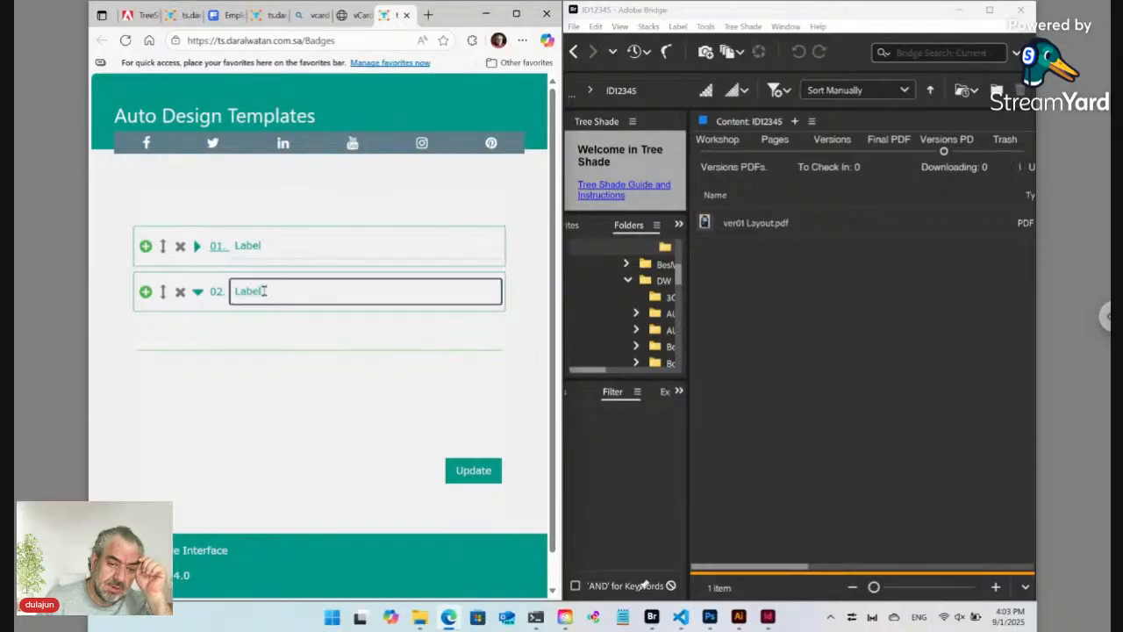
{"action": "left_click", "coordinate": [198, 294]}
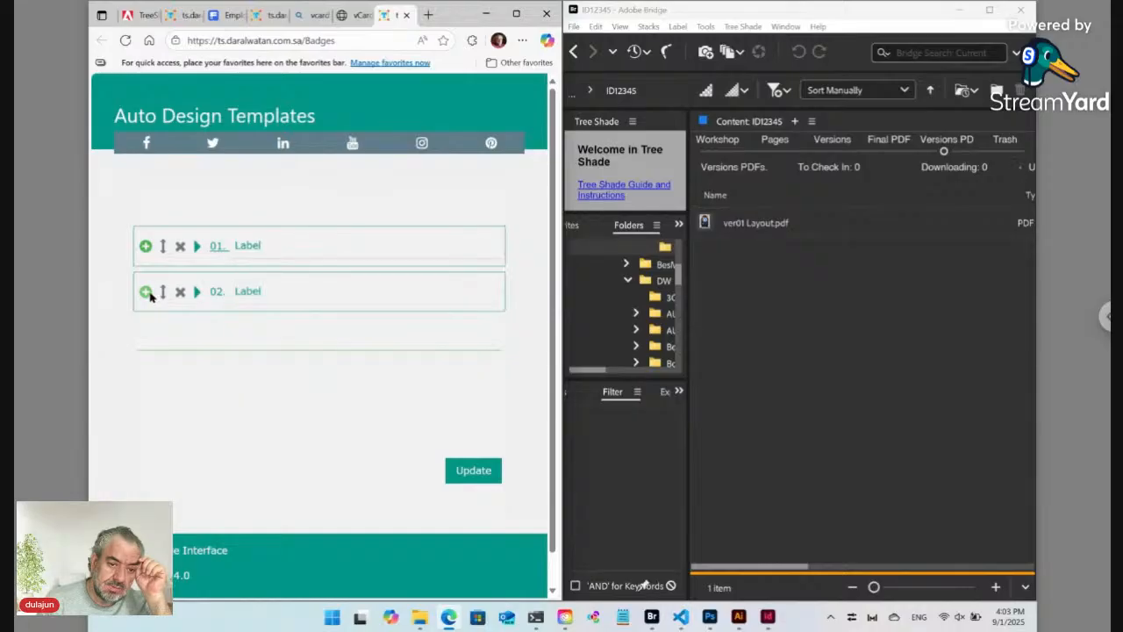
{"action": "left_click", "coordinate": [125, 41]}
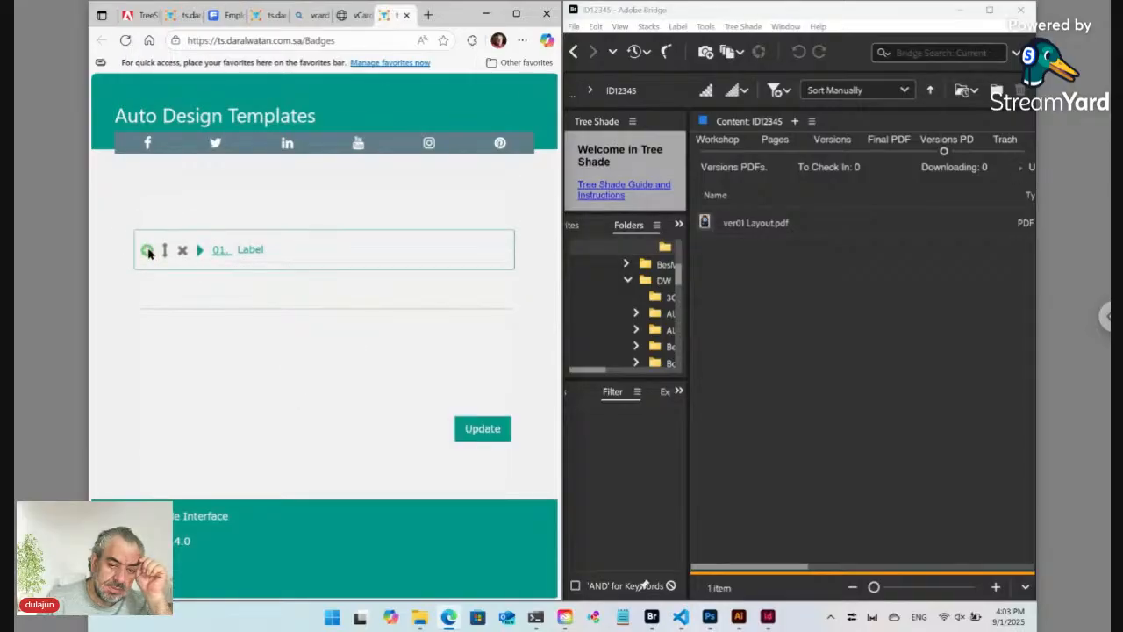
{"action": "left_click", "coordinate": [147, 251]}
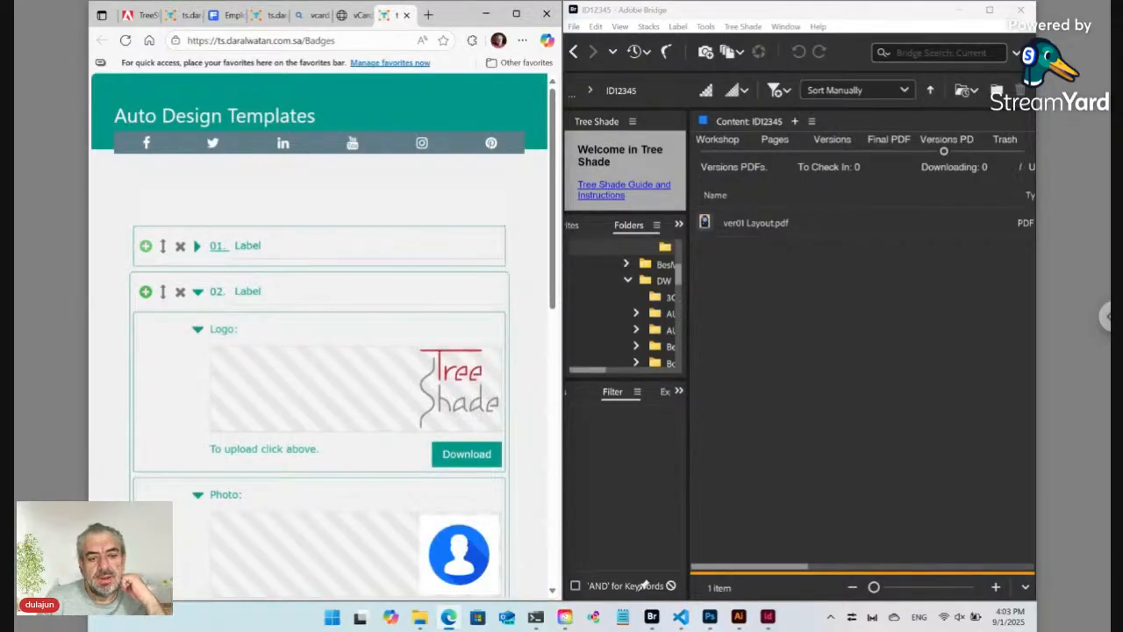
Step: Upload image.png as the 02. Label record's logo
{"action": "left_click", "coordinate": [452, 379]}
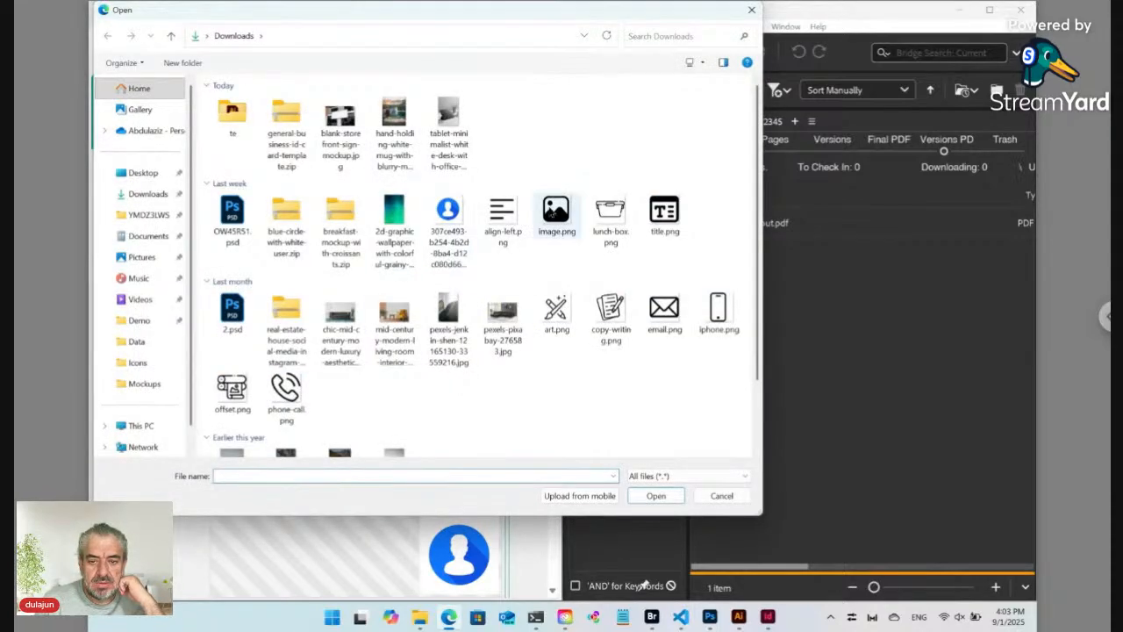
{"action": "left_click", "coordinate": [557, 213]}
{"action": "left_click", "coordinate": [655, 497]}
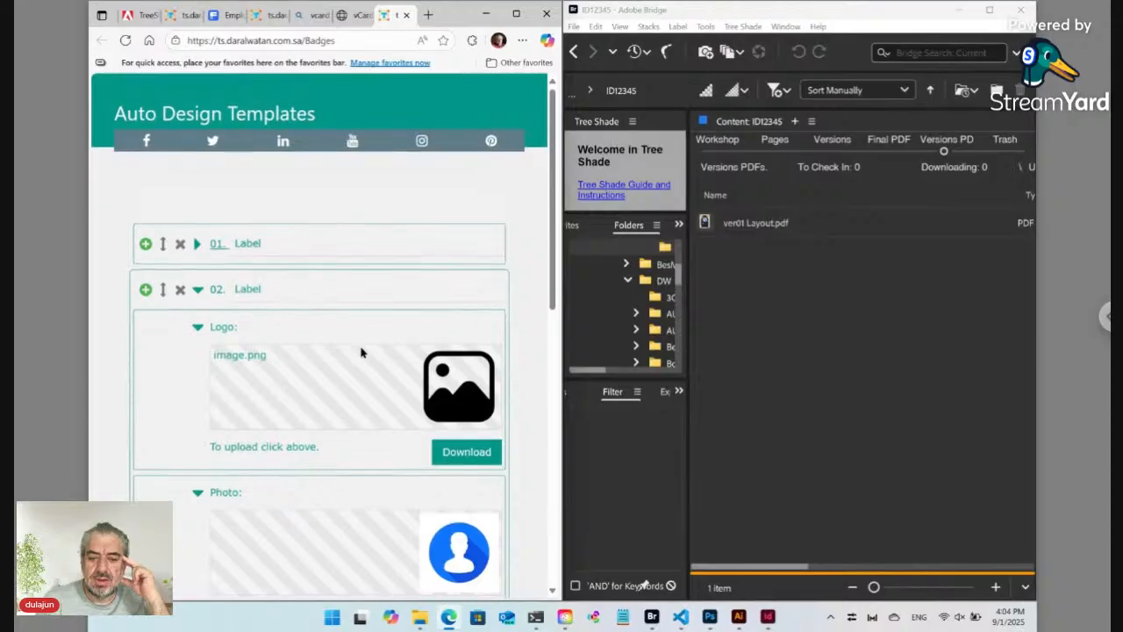
{"action": "scroll", "coordinate": [361, 352], "scroll_direction": "down", "scroll_amount": 1}
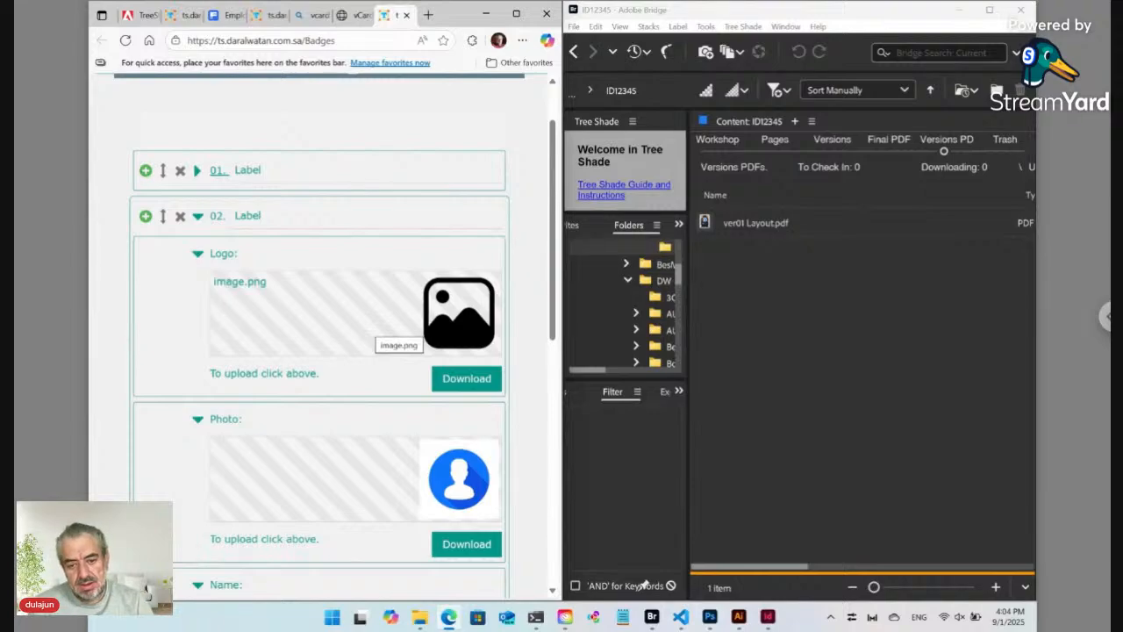
Step: Upload the mid-century living-room monstera picture as the record's photo
{"action": "left_click", "coordinate": [453, 481]}
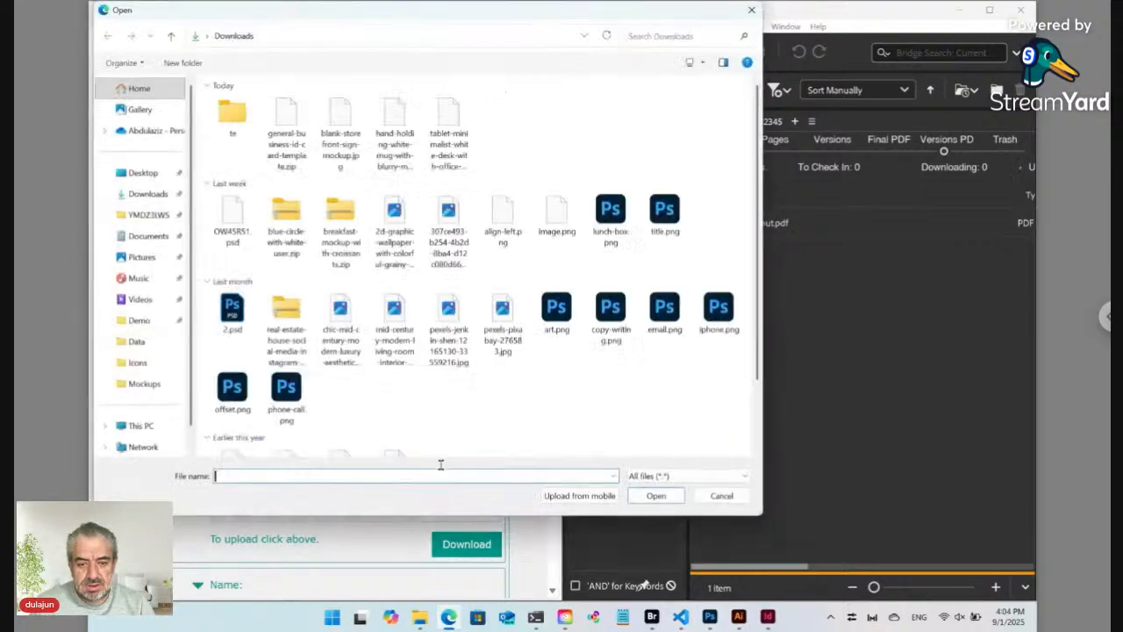
{"action": "left_click", "coordinate": [408, 332]}
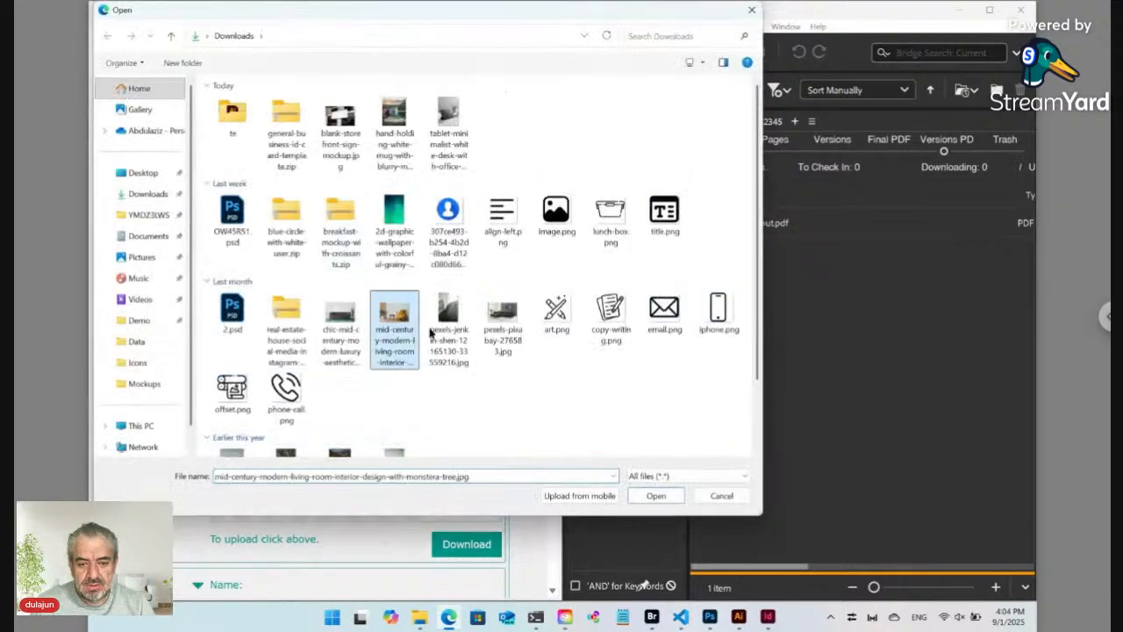
{"action": "left_click", "coordinate": [654, 496]}
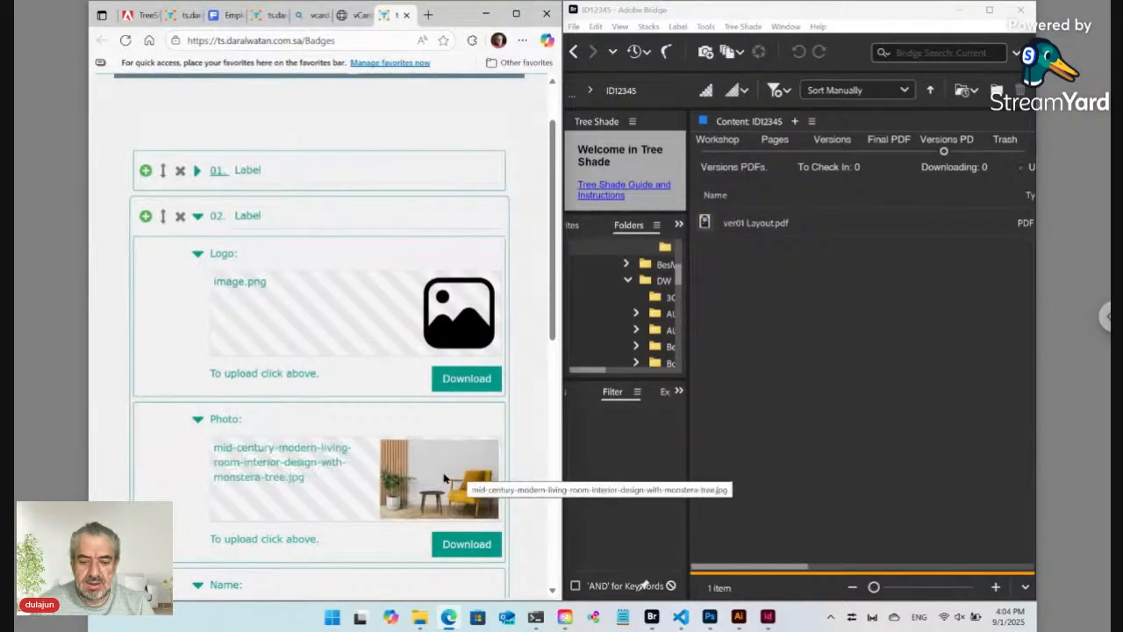
{"action": "scroll", "coordinate": [440, 470], "scroll_direction": "down", "scroll_amount": 3}
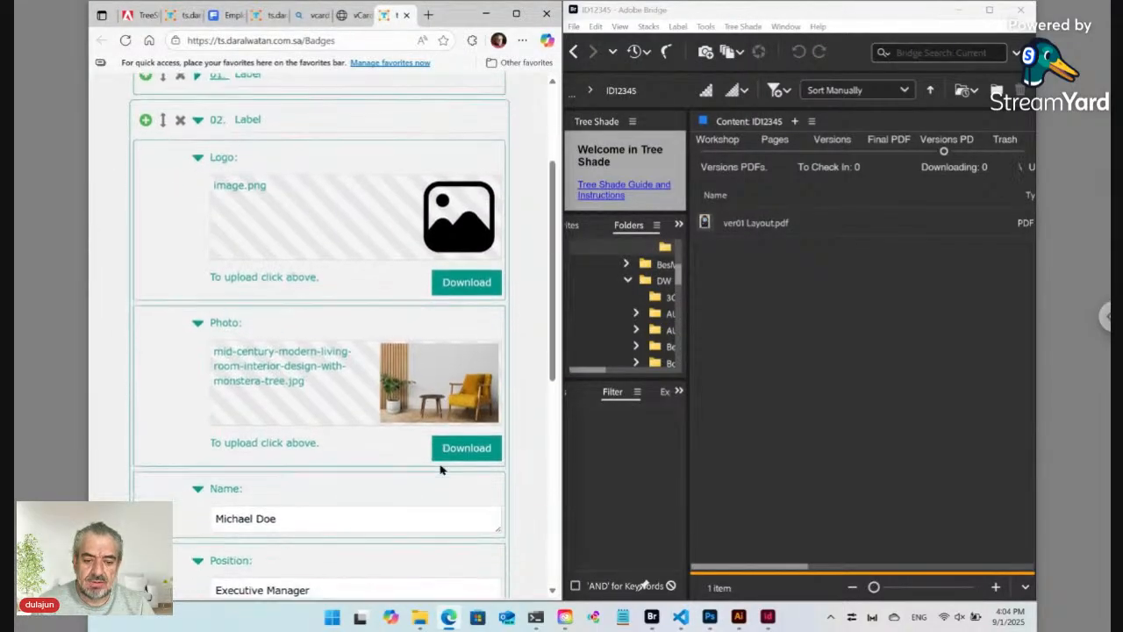
Step: Replace the name with 'New Name' and the position with 'New Position'
{"action": "left_click", "coordinate": [255, 381]}
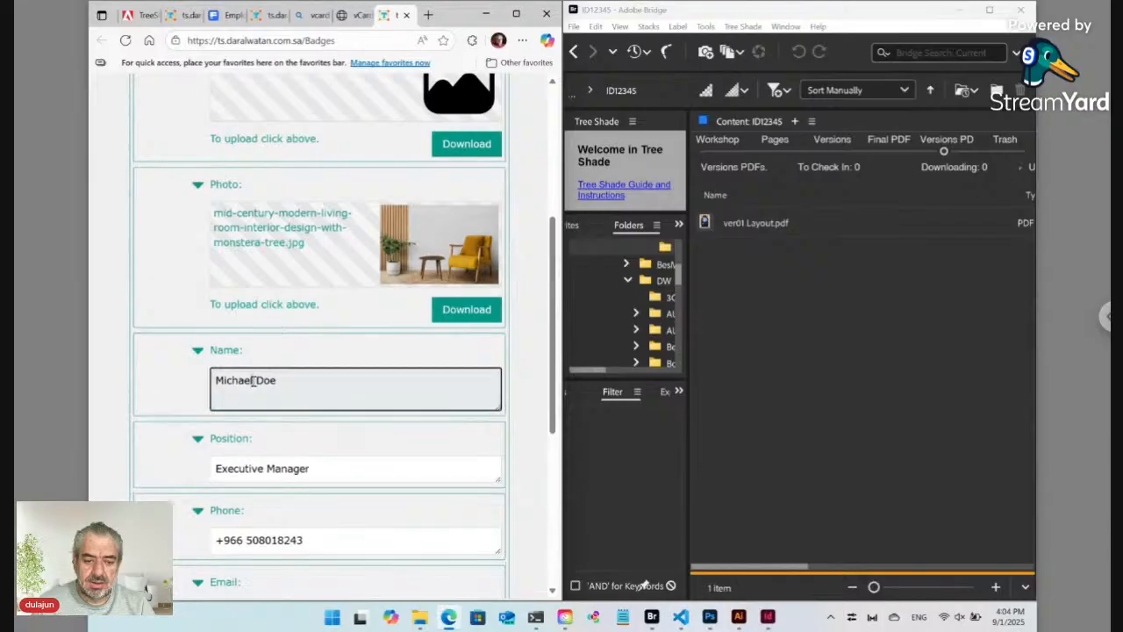
{"action": "key", "text": "ctrl+a"}
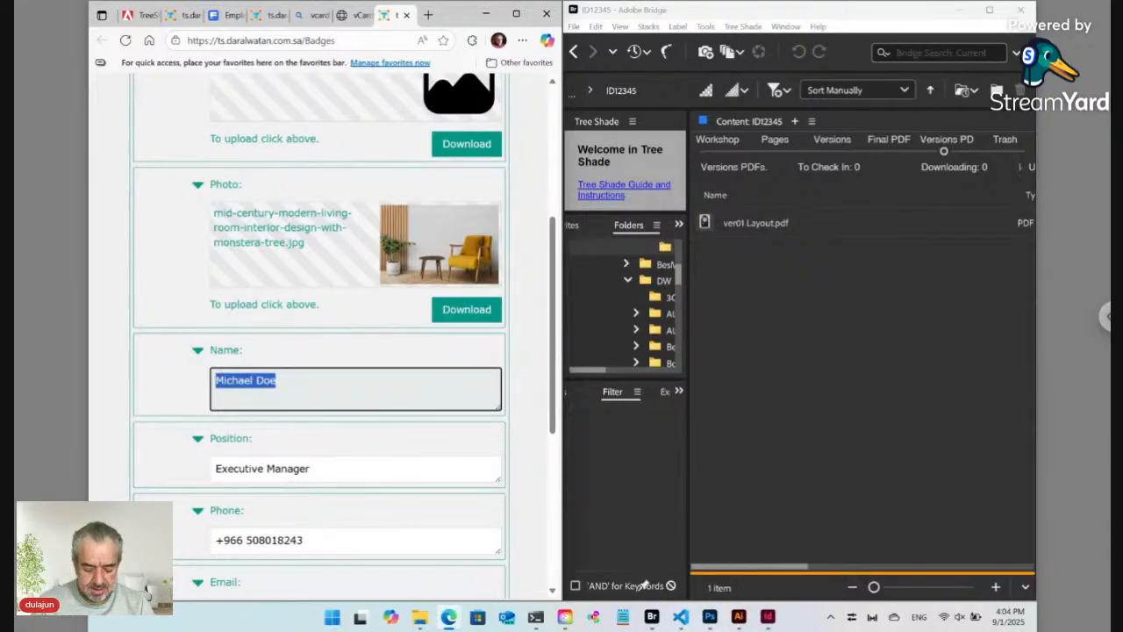
{"action": "type", "text": "New"}
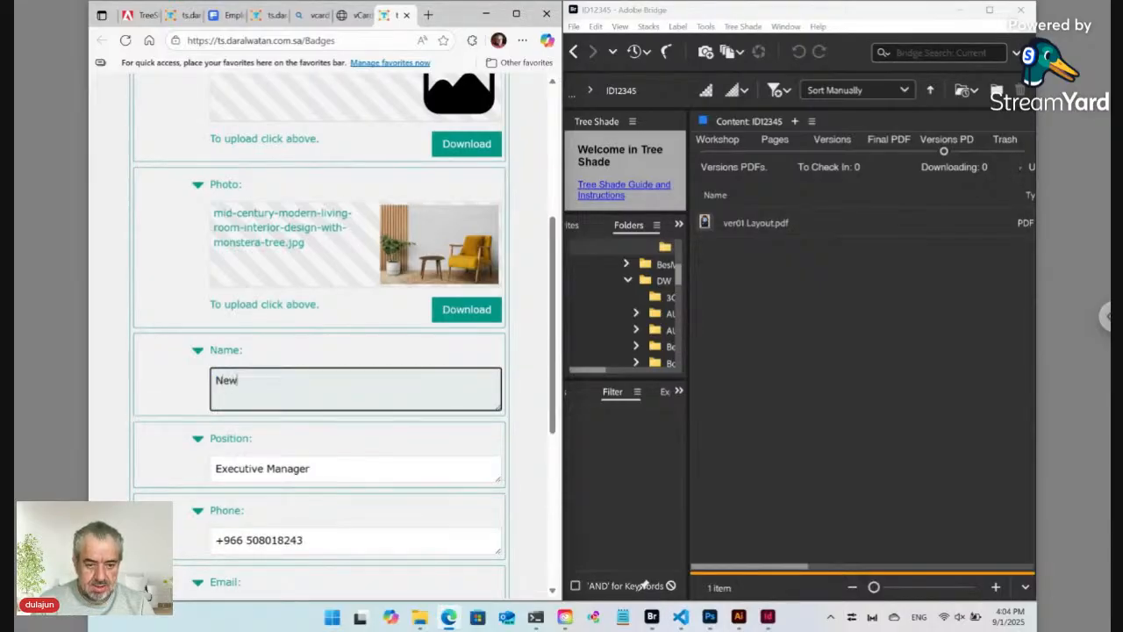
{"action": "type", "text": " Name"}
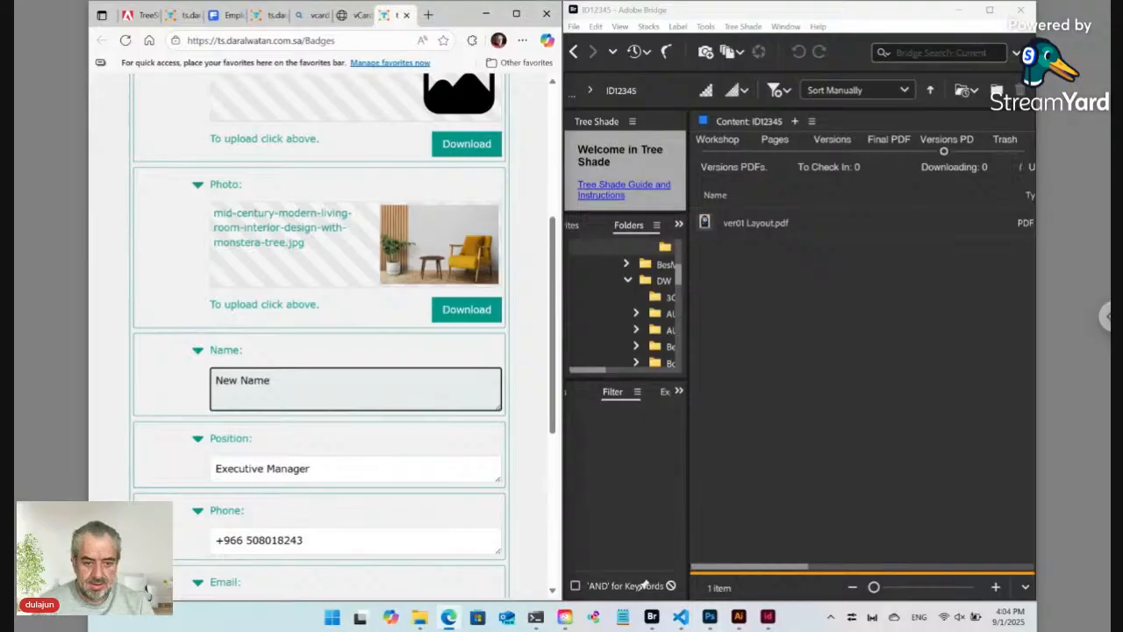
{"action": "left_click", "coordinate": [260, 467]}
{"action": "key", "text": "ctrl+a"}
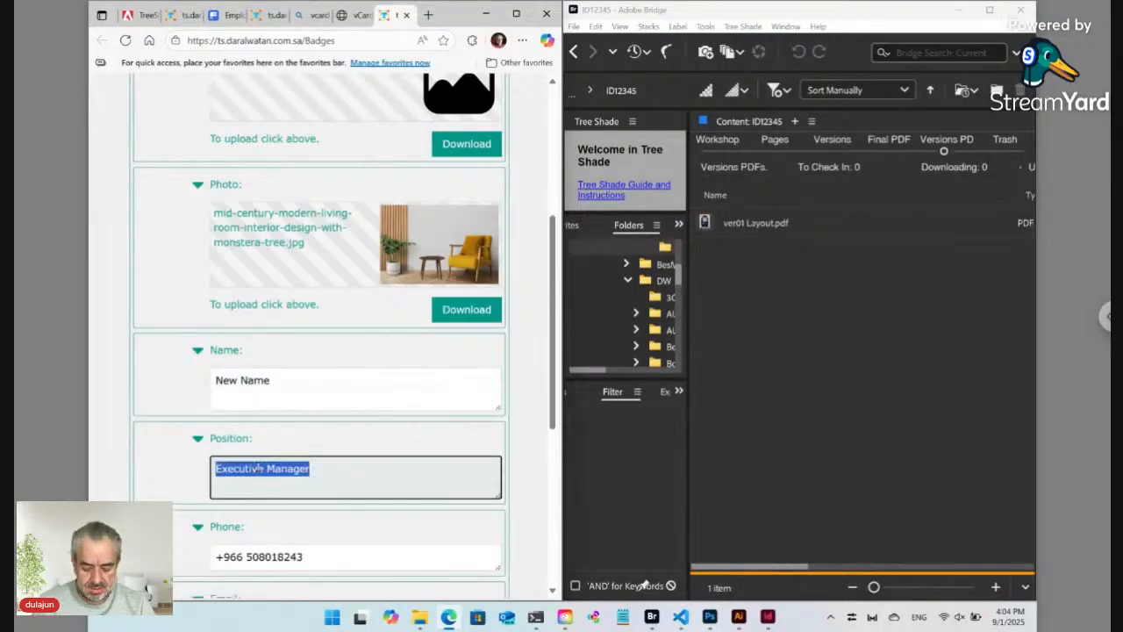
{"action": "type", "text": "New P"}
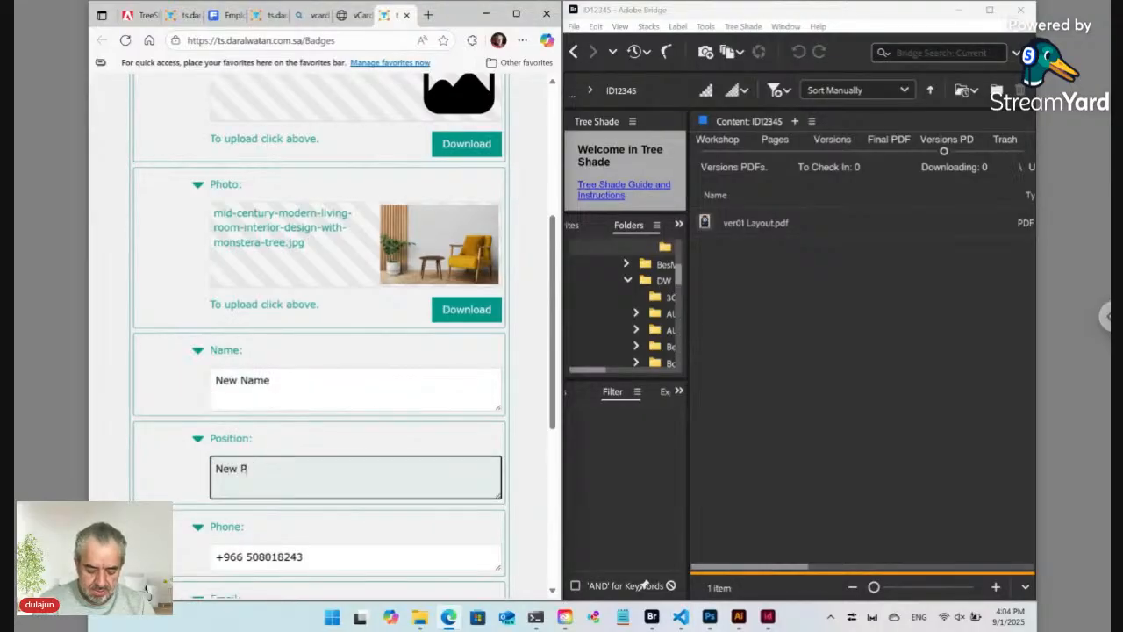
{"action": "type", "text": "osition"}
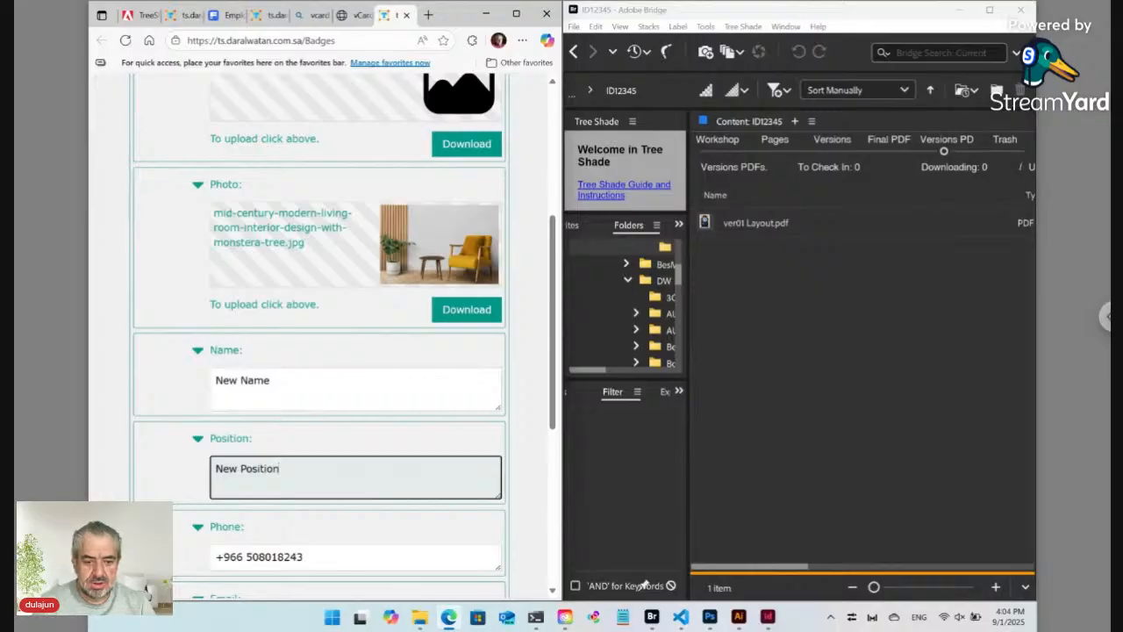
Step: Set placeholder phone digits 00 and a placeholder e-mail, then click Update
{"action": "scroll", "coordinate": [255, 447], "scroll_direction": "down", "scroll_amount": 2}
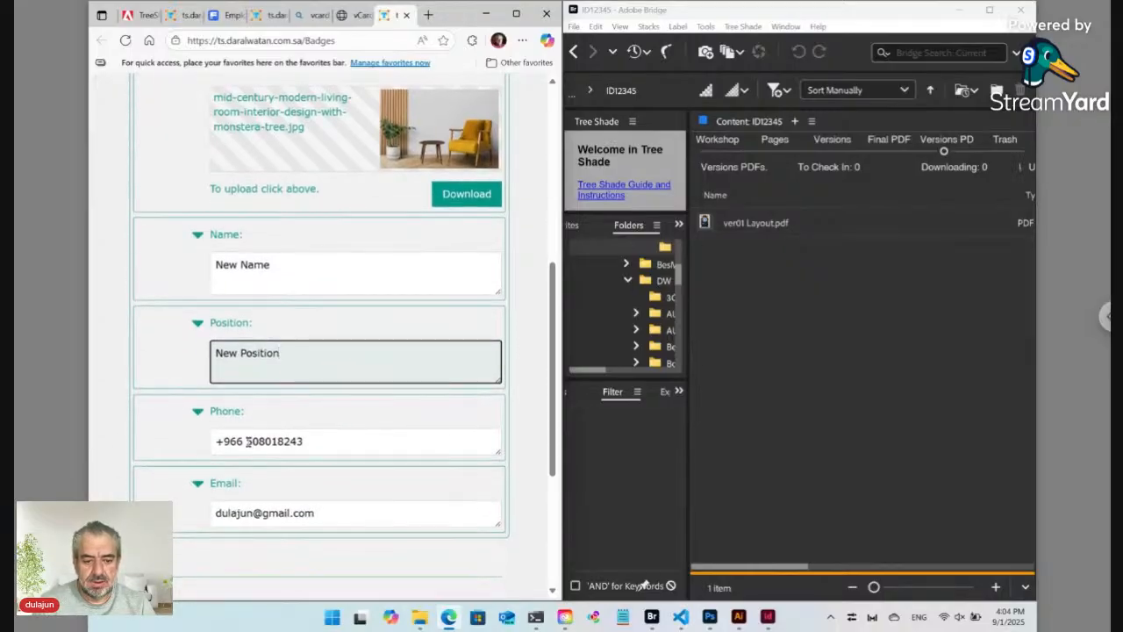
{"action": "left_click_drag", "start_coordinate": [246, 441], "coordinate": [330, 443]}
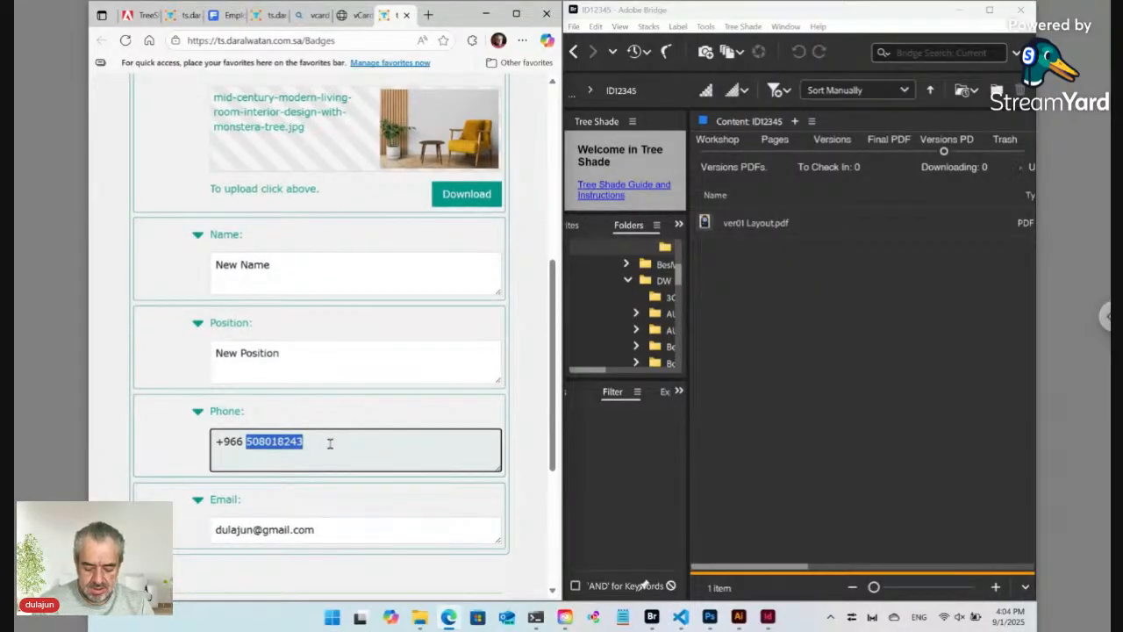
{"action": "type", "text": "000 0000"}
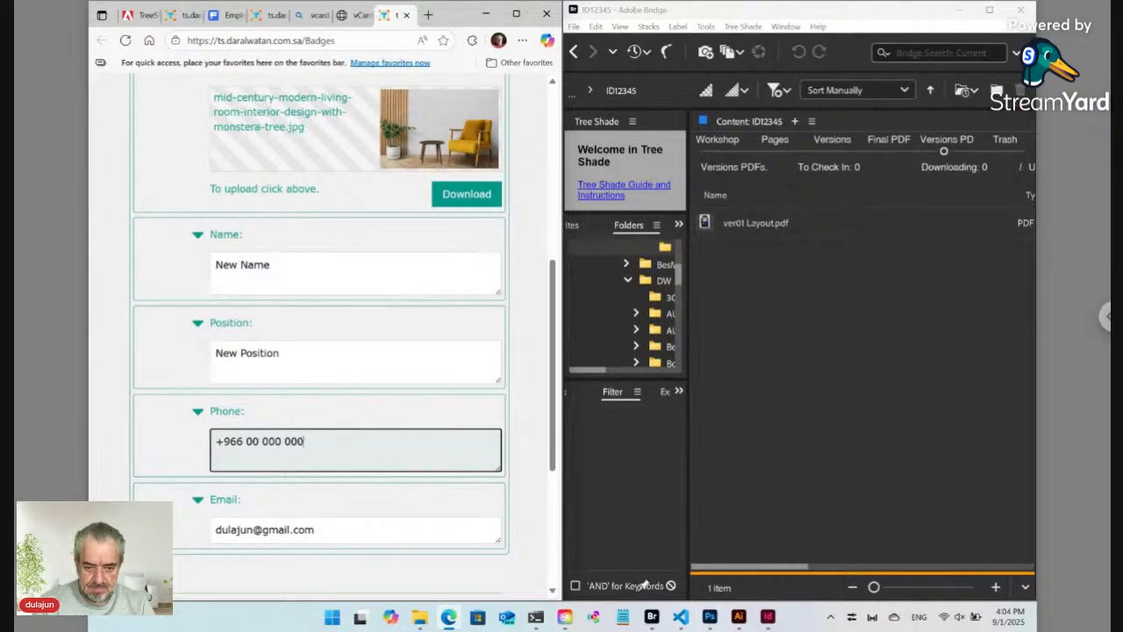
{"action": "left_click", "coordinate": [262, 530]}
{"action": "key", "text": "ctrl+a"}
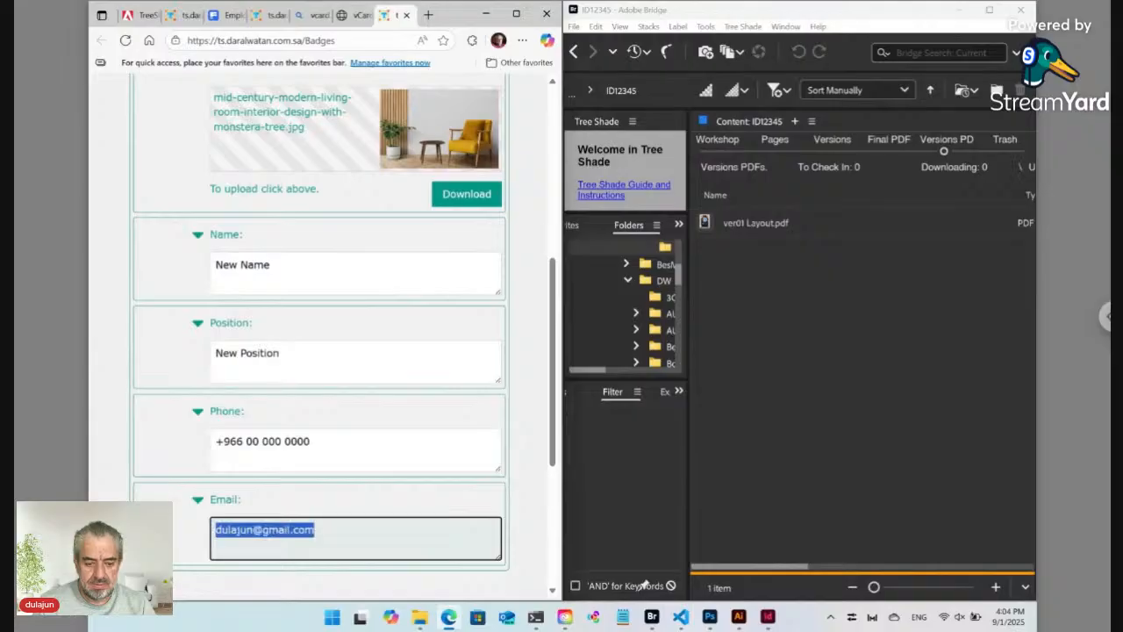
{"action": "type", "text": "us"}
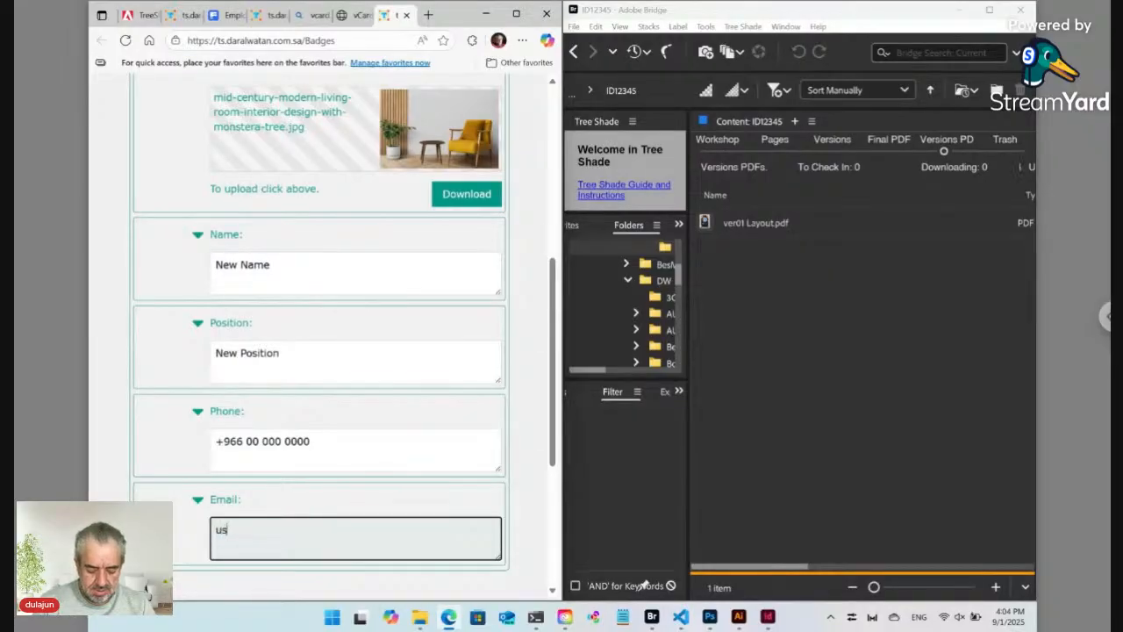
{"action": "type", "text": "ername"}
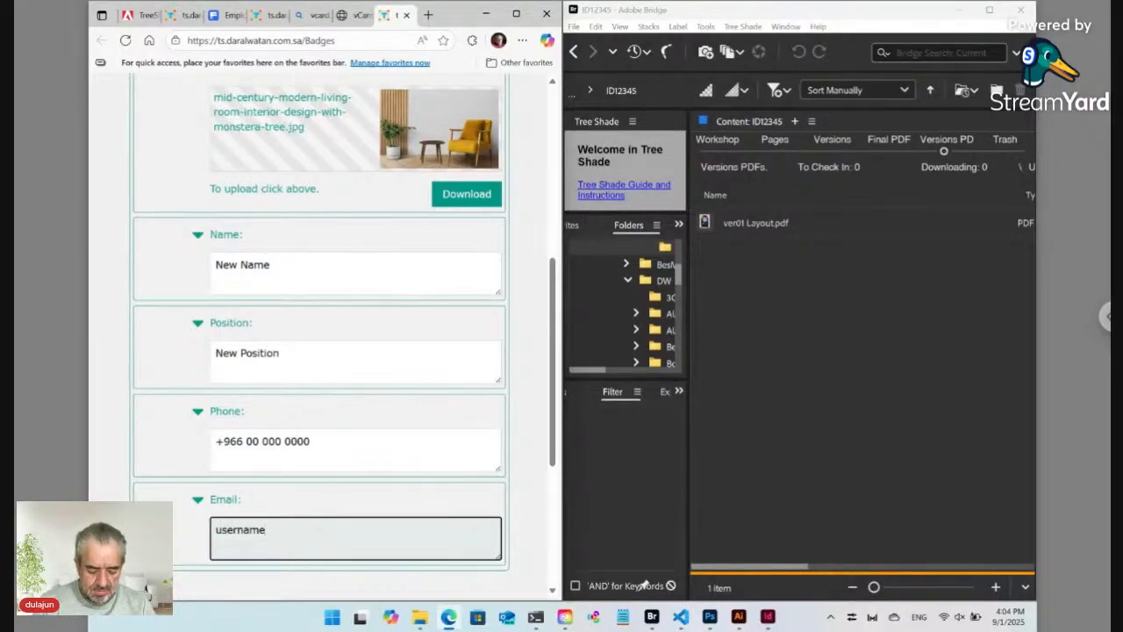
{"action": "type", "text": "@email"}
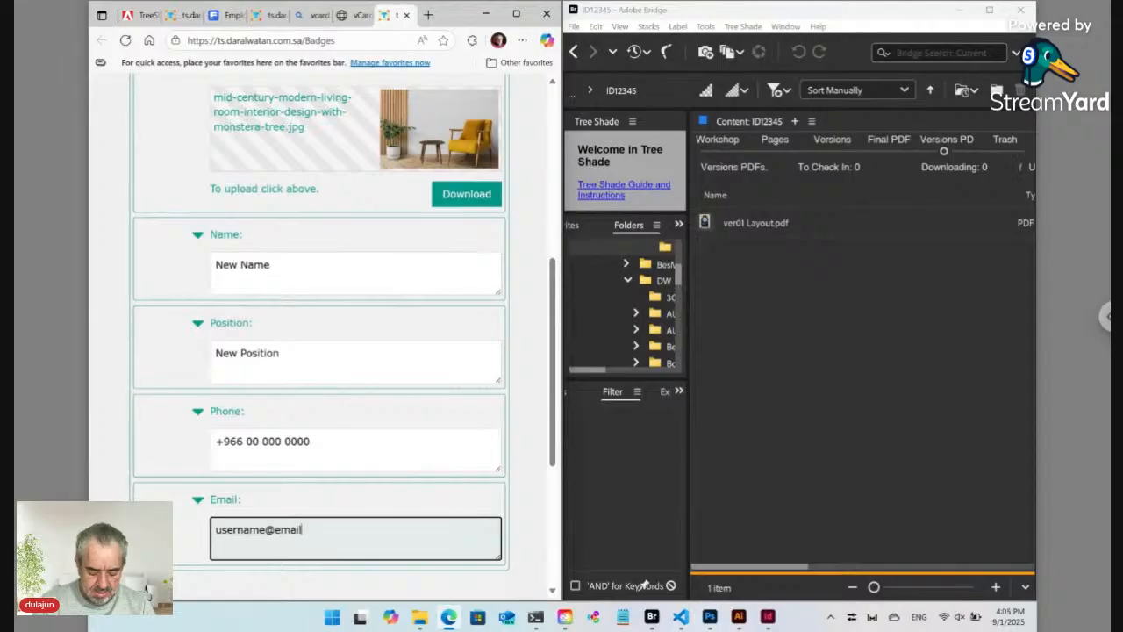
{"action": "type", "text": ".com"}
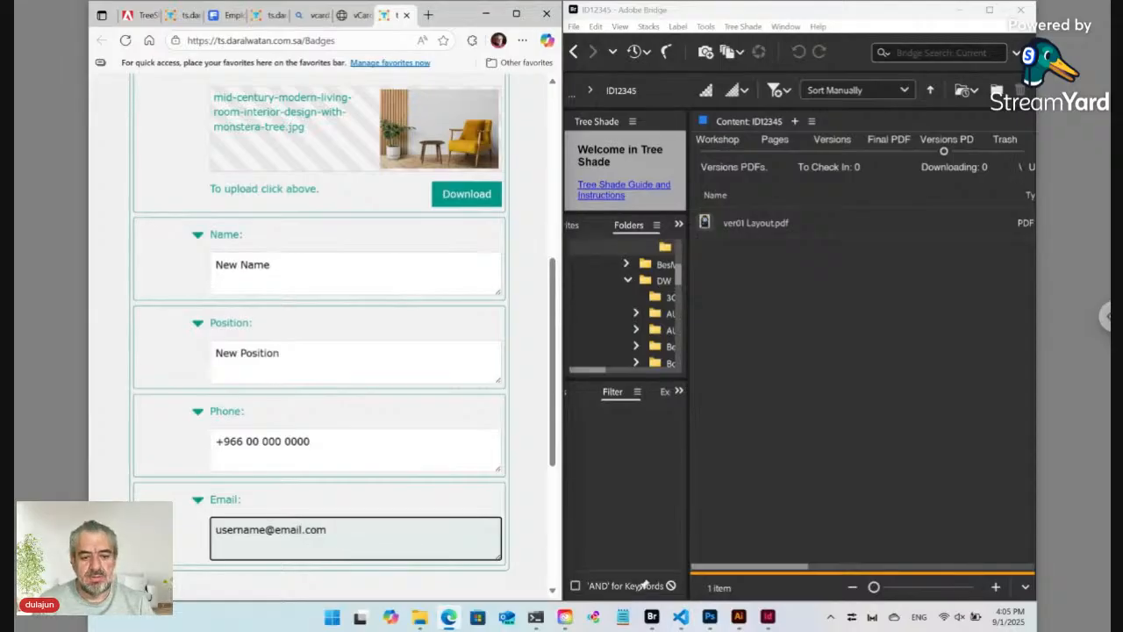
{"action": "scroll", "coordinate": [470, 524], "scroll_direction": "down", "scroll_amount": 3}
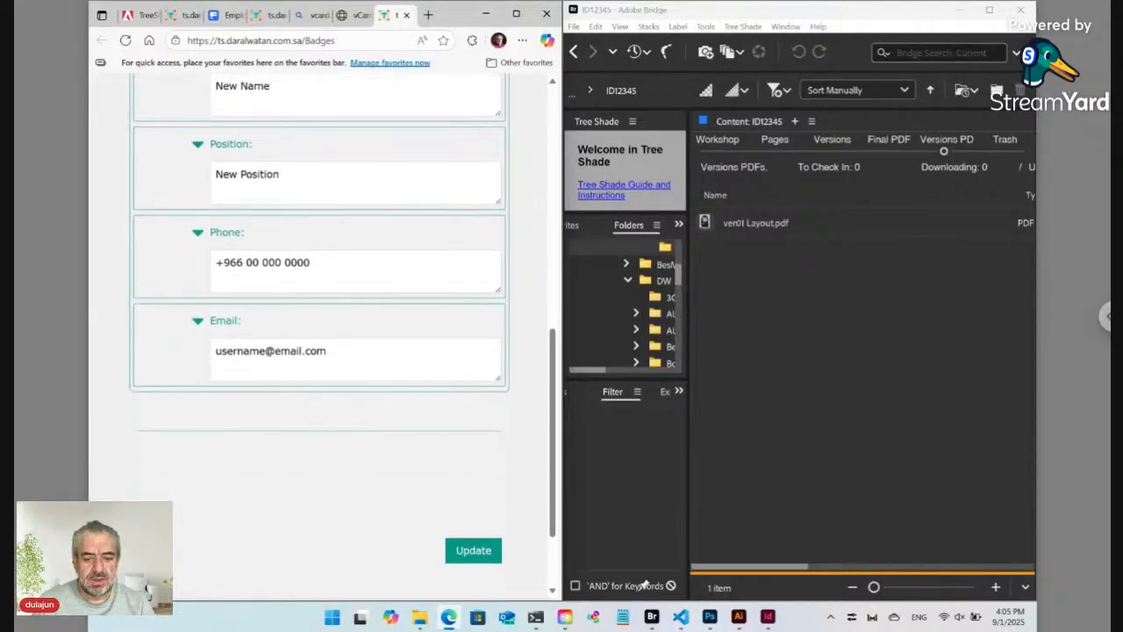
{"action": "left_click", "coordinate": [474, 537]}
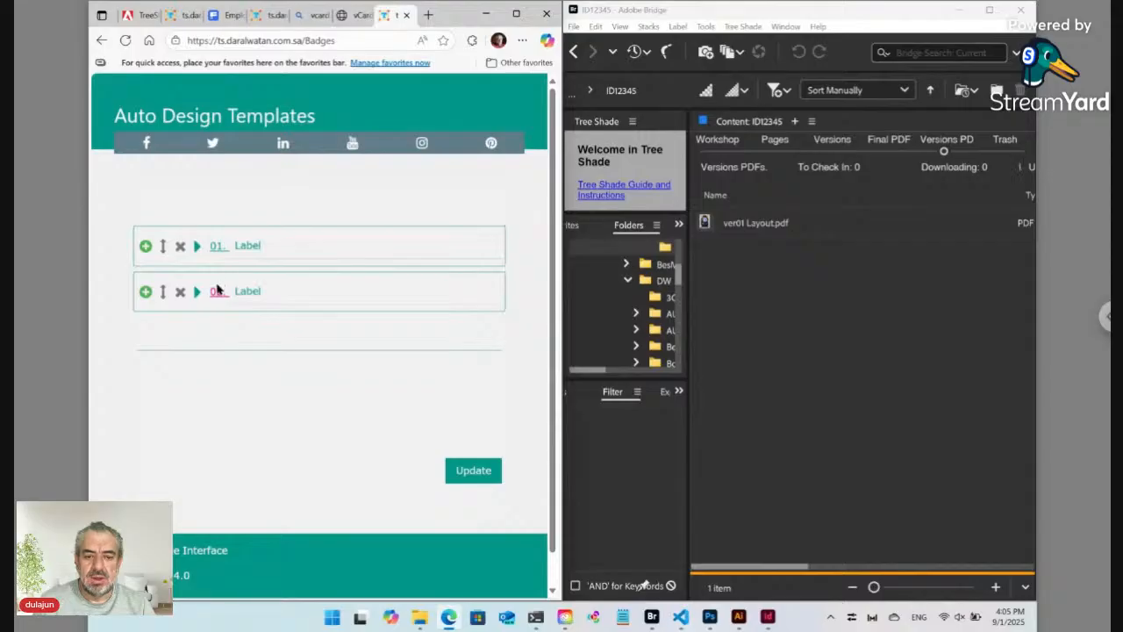
Step: Preview record 02's regenerated badge reading New Name and New Position, then close it
{"action": "left_click", "coordinate": [516, 13]}
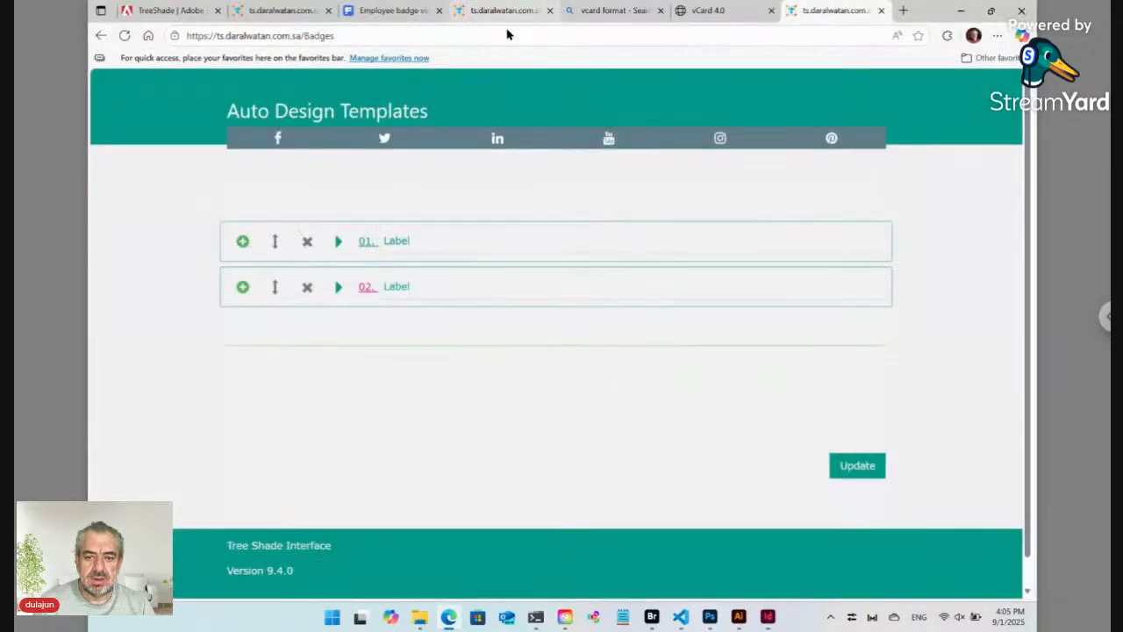
{"action": "left_click", "coordinate": [991, 10]}
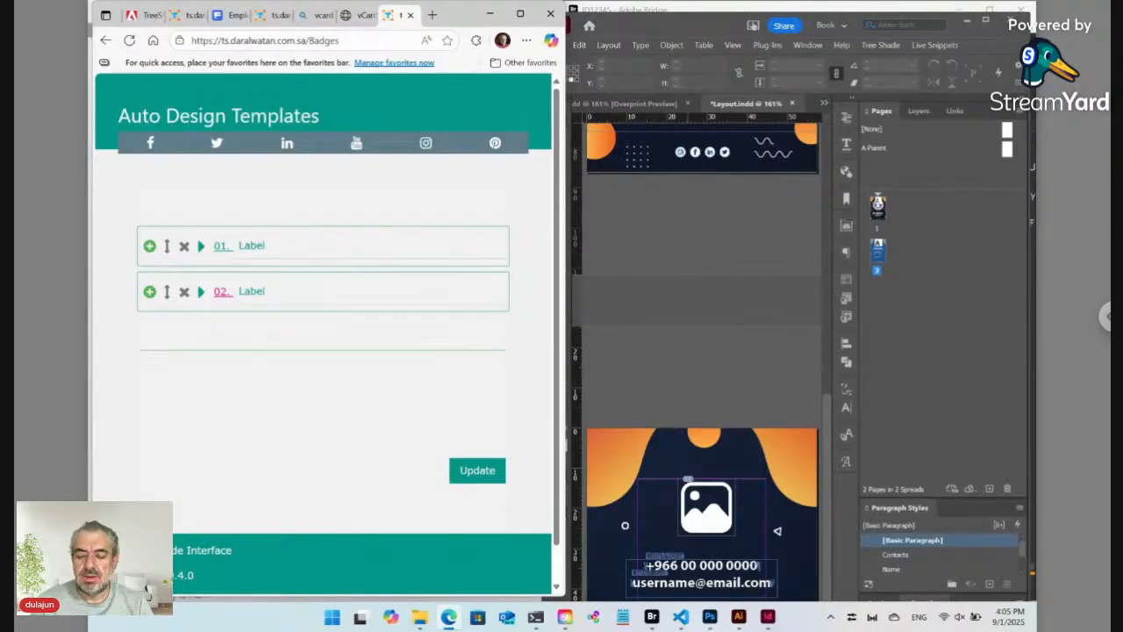
{"action": "left_click", "coordinate": [652, 617]}
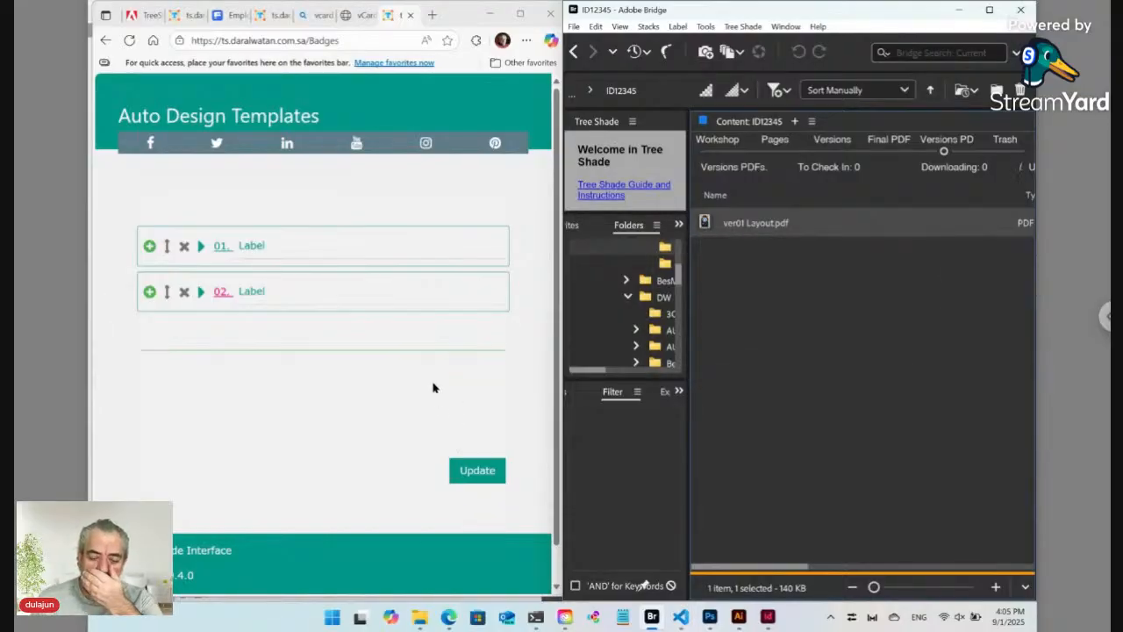
{"action": "left_click", "coordinate": [222, 299]}
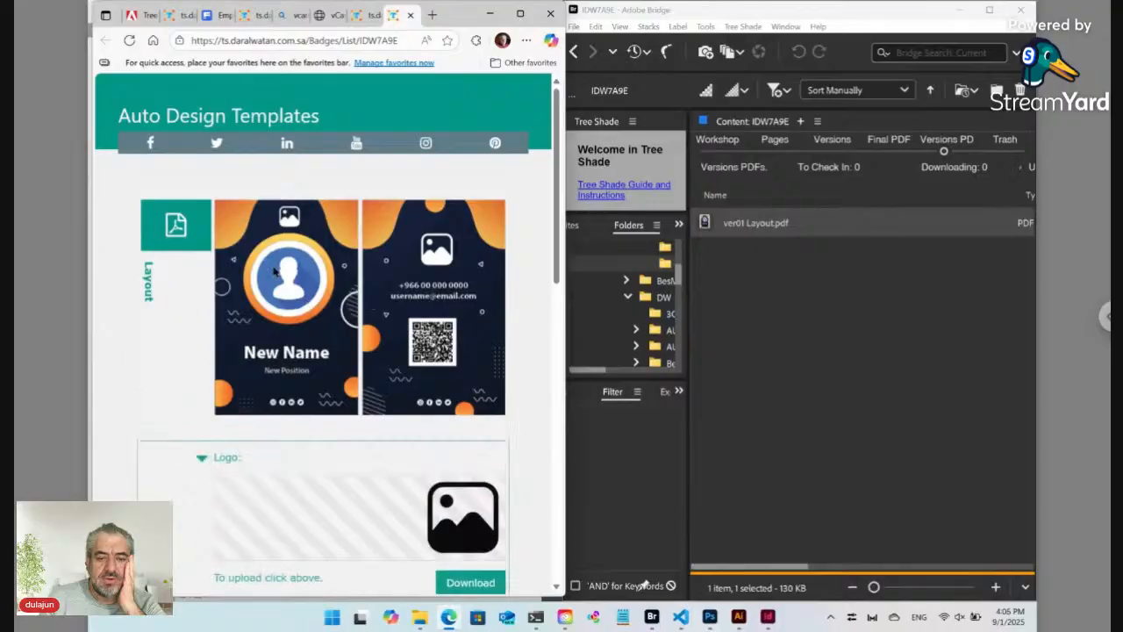
{"action": "scroll", "coordinate": [295, 275], "scroll_direction": "down", "scroll_amount": 4}
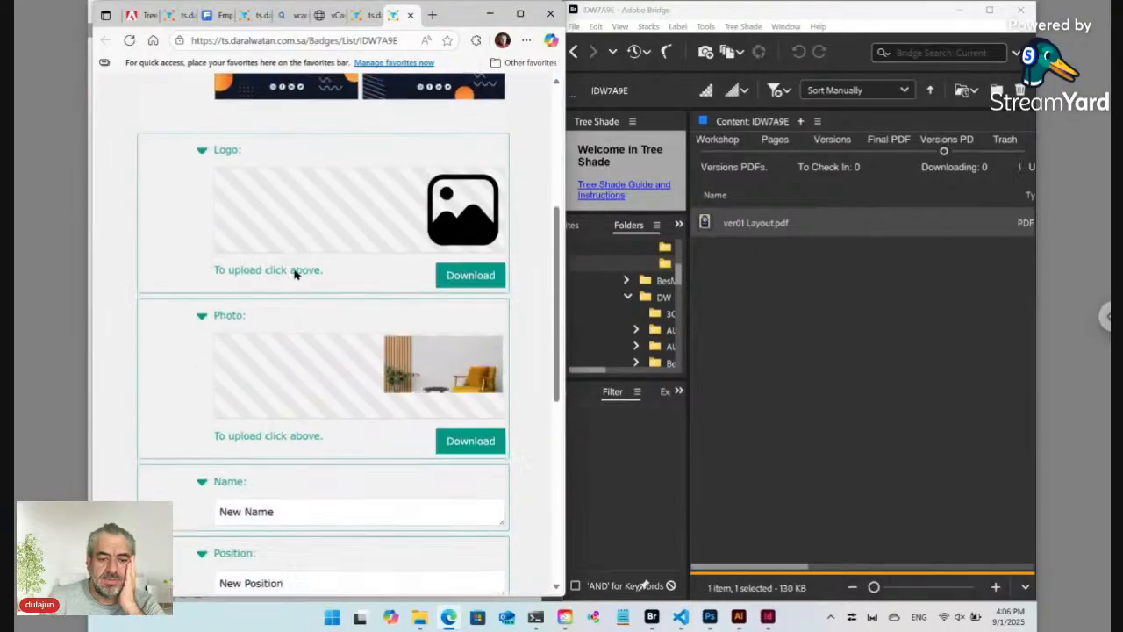
{"action": "scroll", "coordinate": [310, 227], "scroll_direction": "up", "scroll_amount": 4}
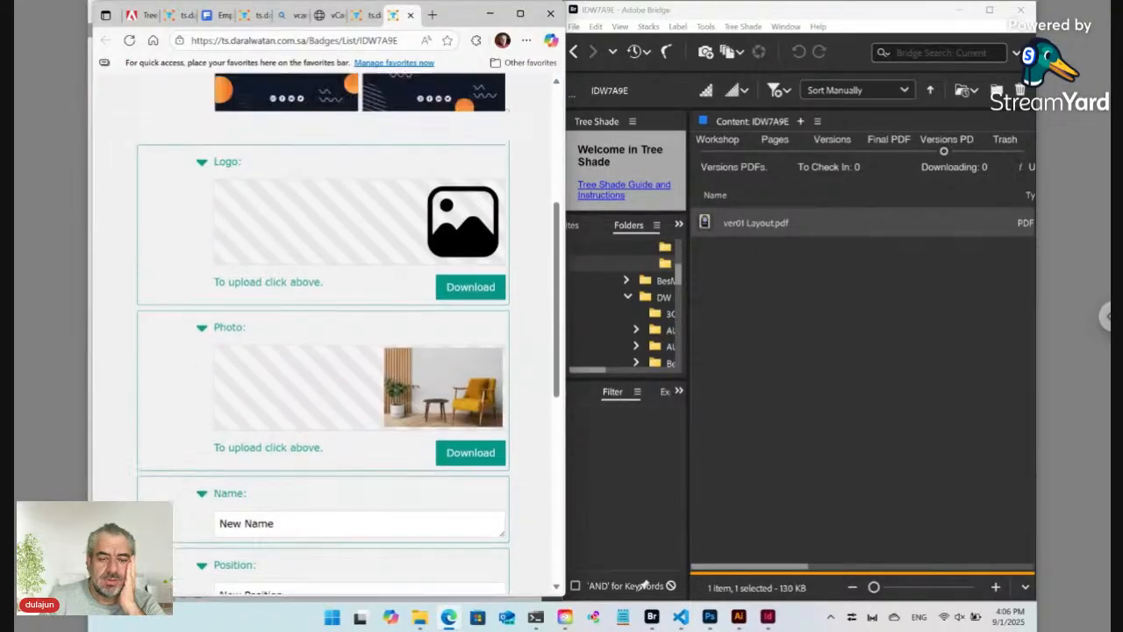
{"action": "left_click", "coordinate": [410, 15]}
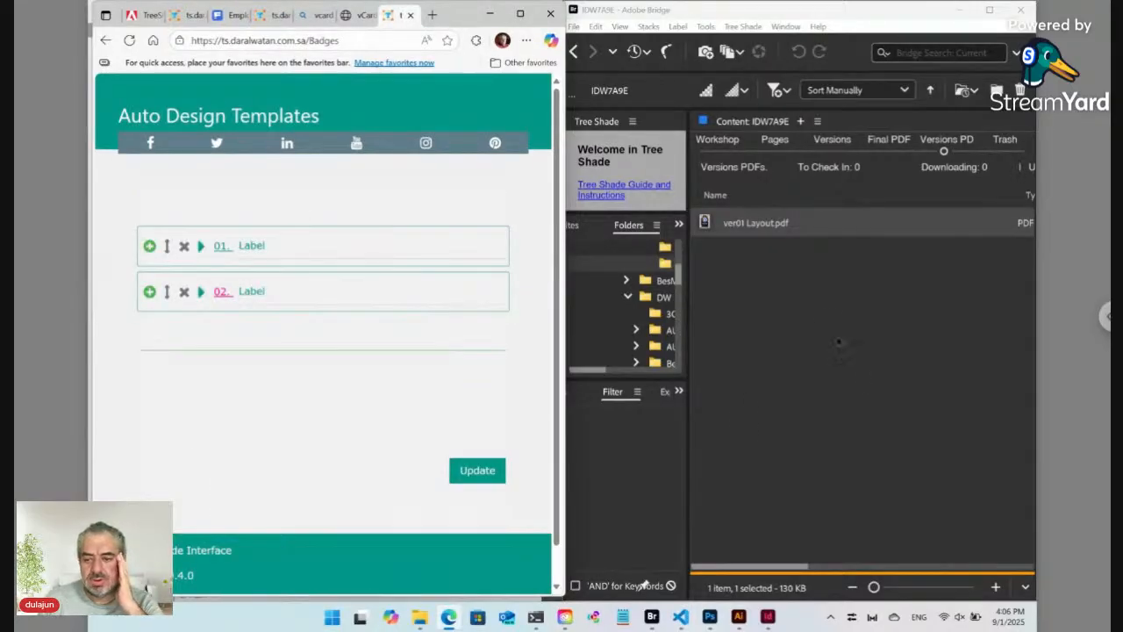
{"action": "left_click", "coordinate": [825, 326]}
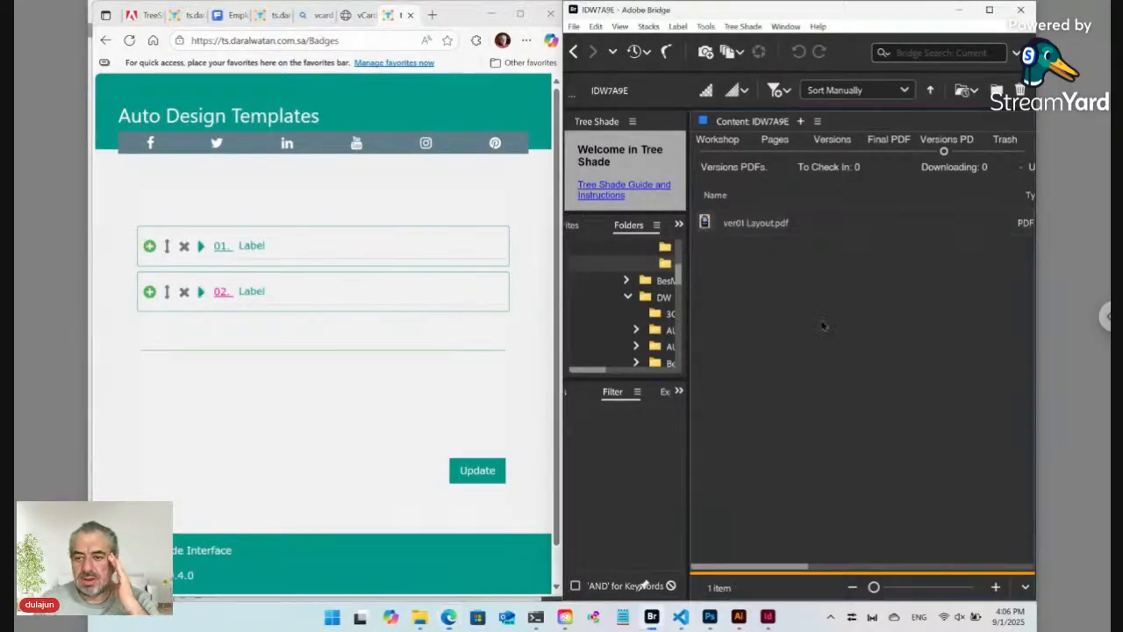
Step: Open Layout.indd from the ID12345 paired folder via its [Label].txt file in Bridge
{"action": "left_click", "coordinate": [721, 151]}
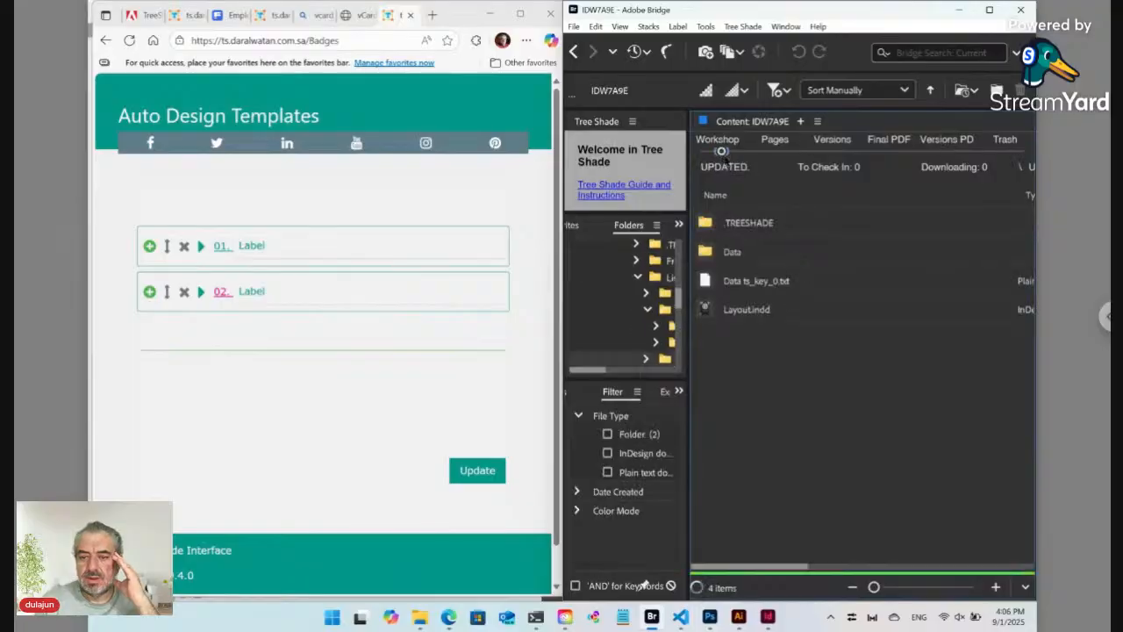
{"action": "left_click", "coordinate": [988, 11]}
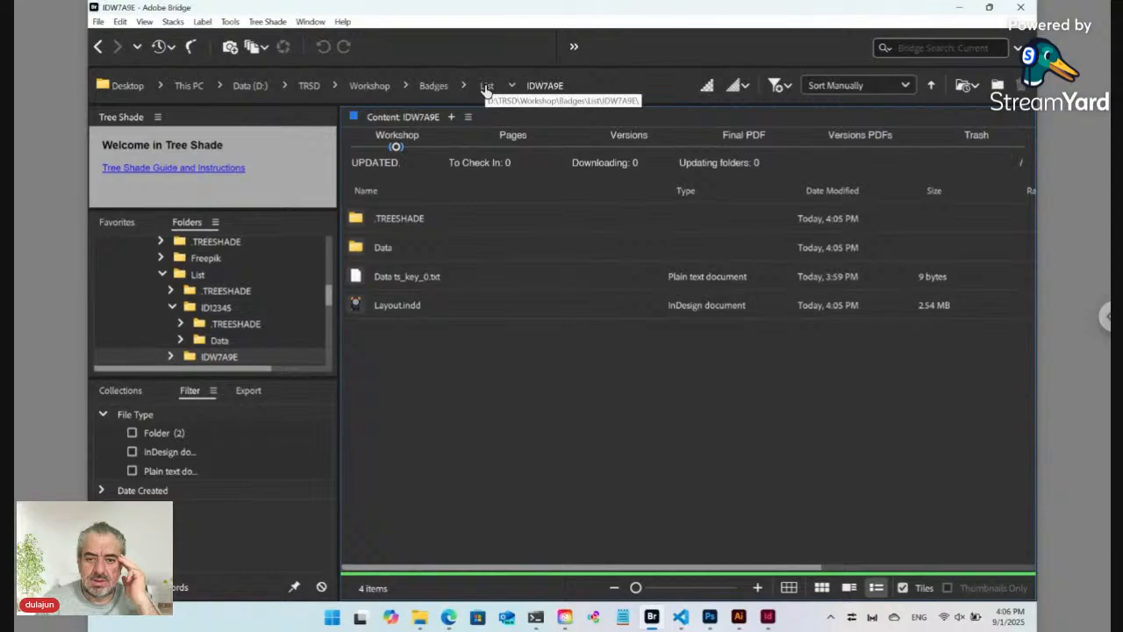
{"action": "left_click", "coordinate": [487, 86]}
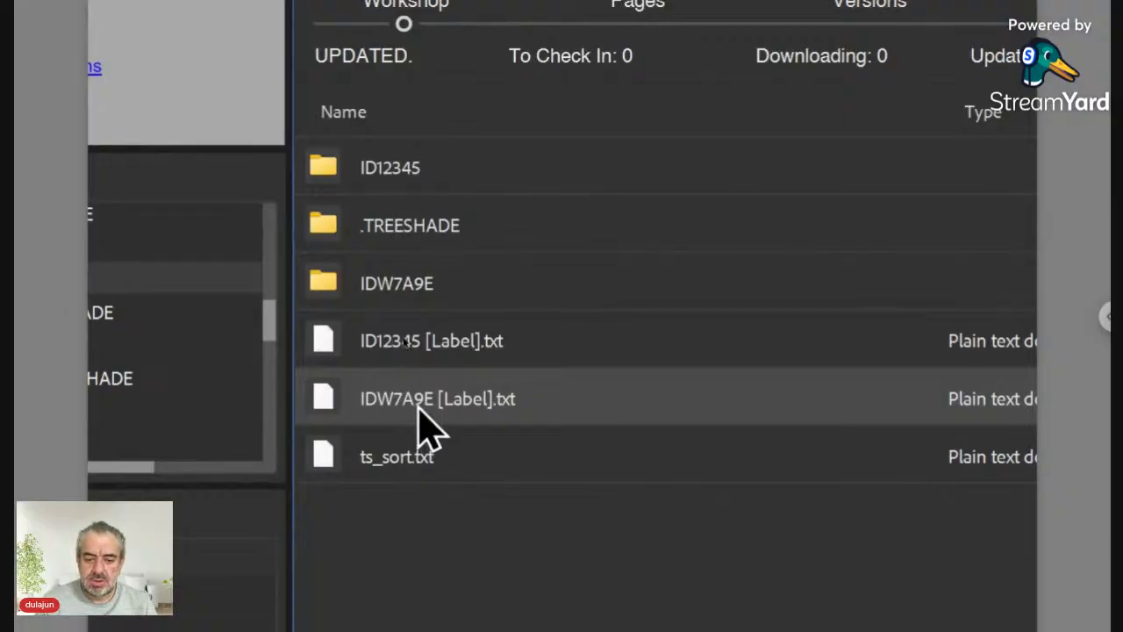
{"action": "double_click", "coordinate": [409, 342]}
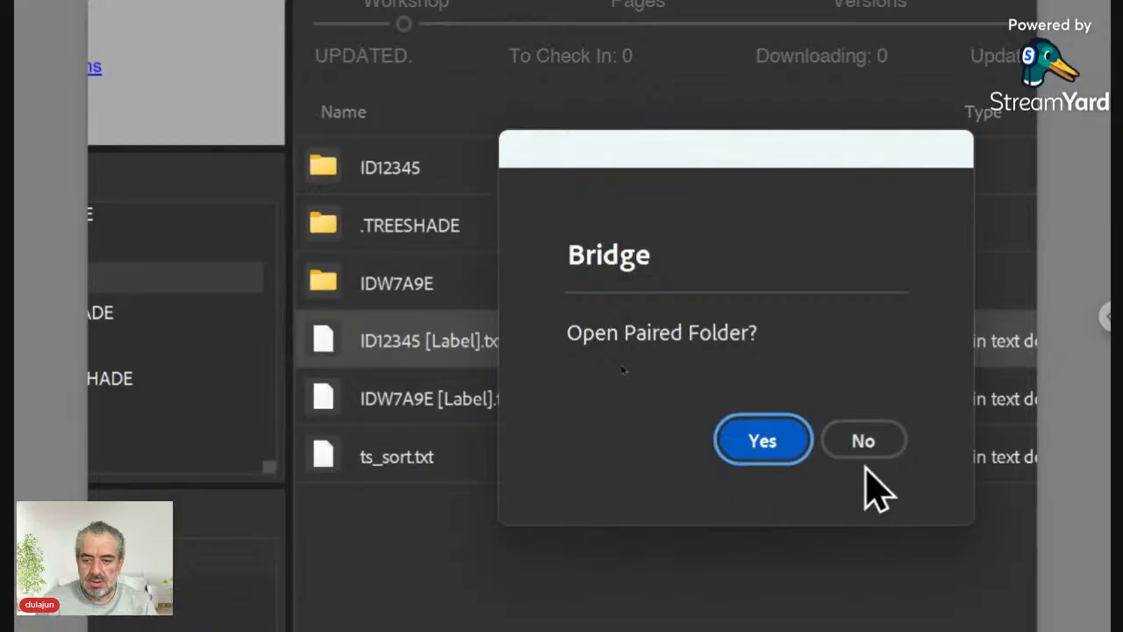
{"action": "left_click", "coordinate": [780, 452]}
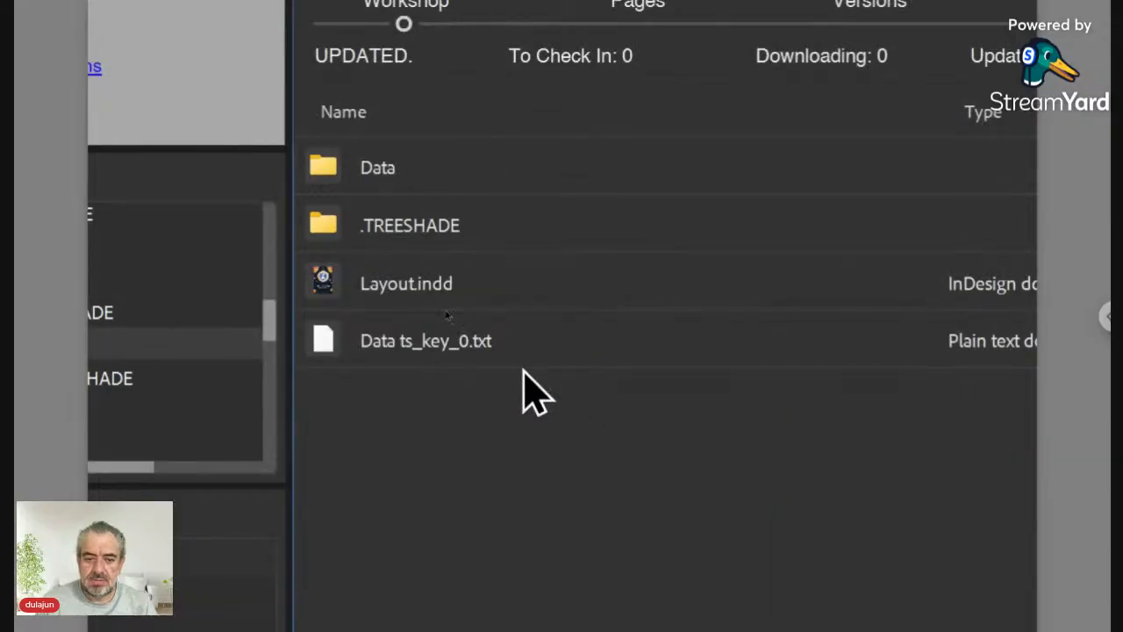
{"action": "left_click", "coordinate": [332, 288]}
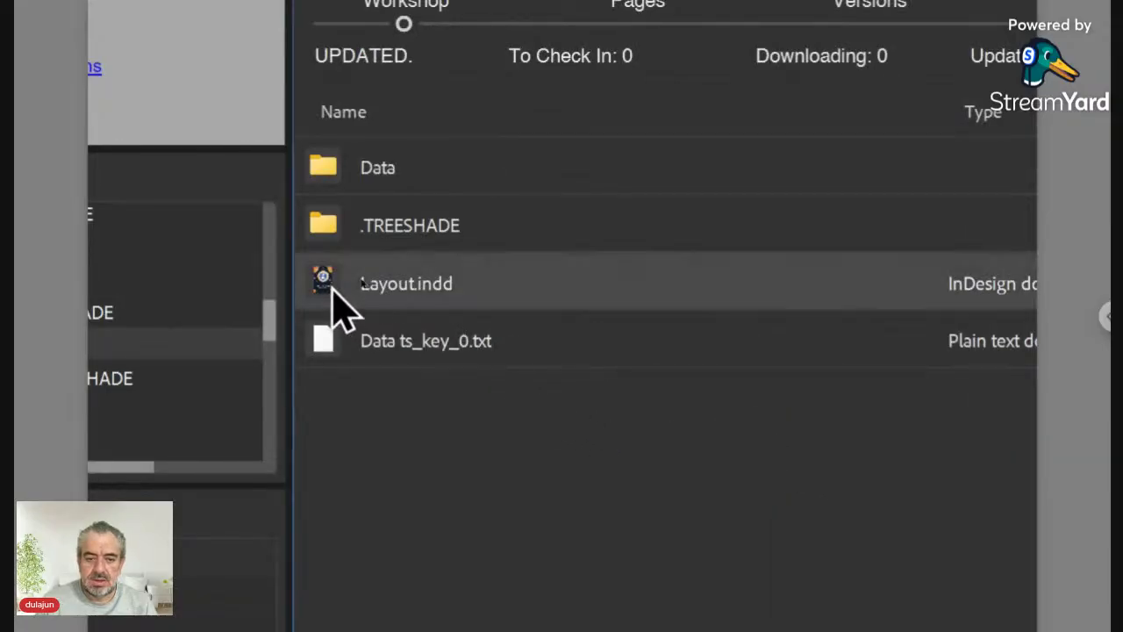
{"action": "double_click", "coordinate": [333, 288]}
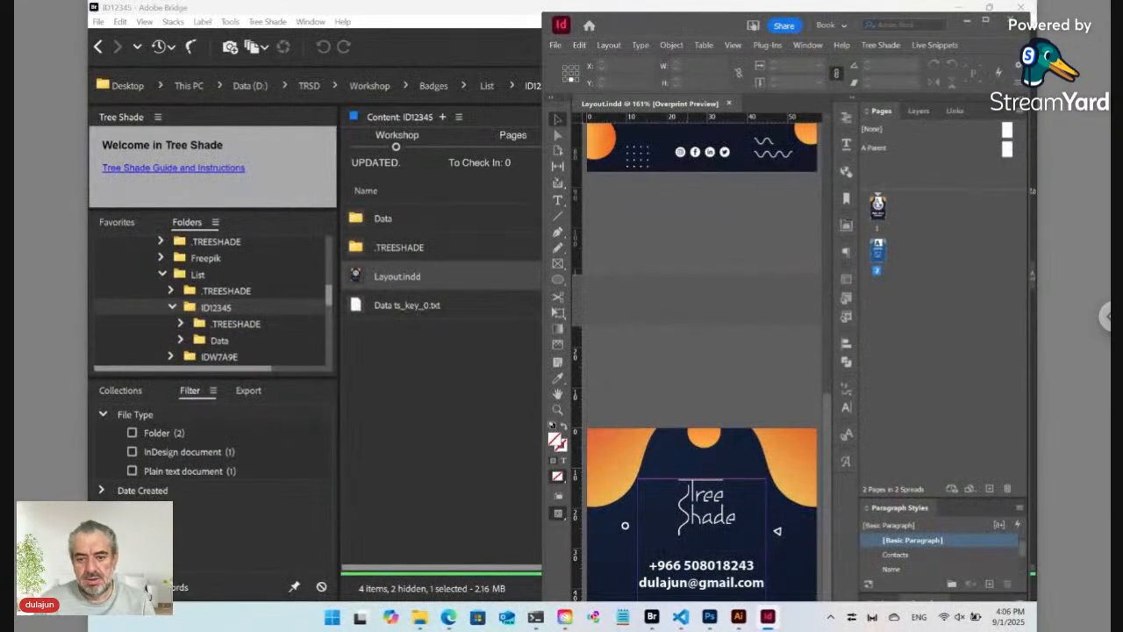
Step: Give the photo container frame a dynamic link with the default path, relink, and save Layout.indd
{"action": "scroll", "coordinate": [730, 283], "scroll_direction": "up", "scroll_amount": 5}
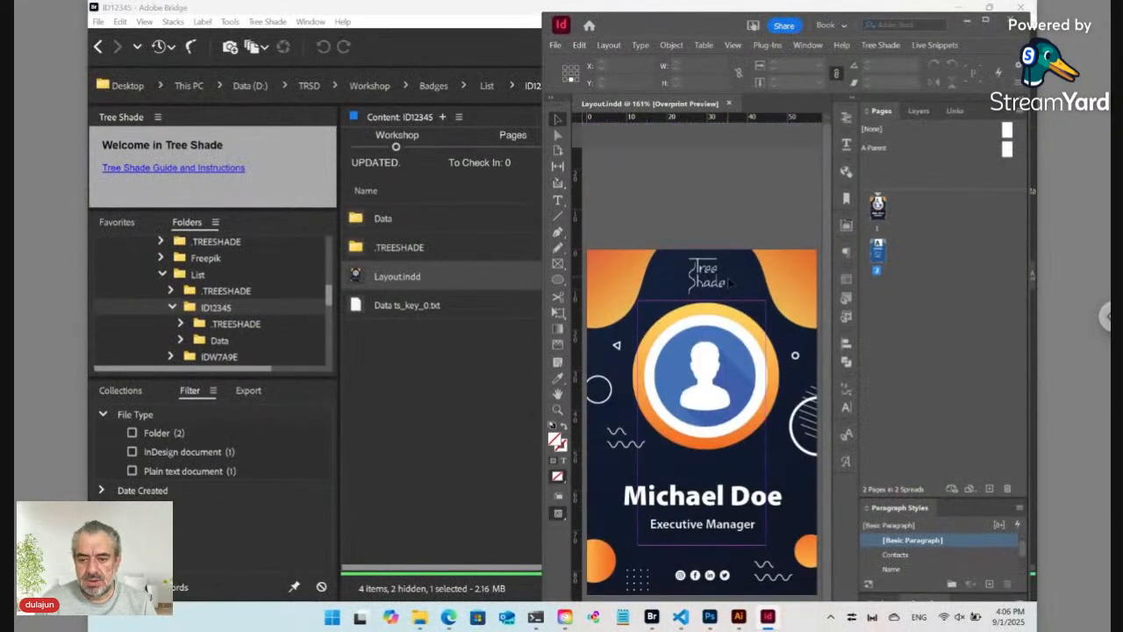
{"action": "left_click", "coordinate": [718, 353]}
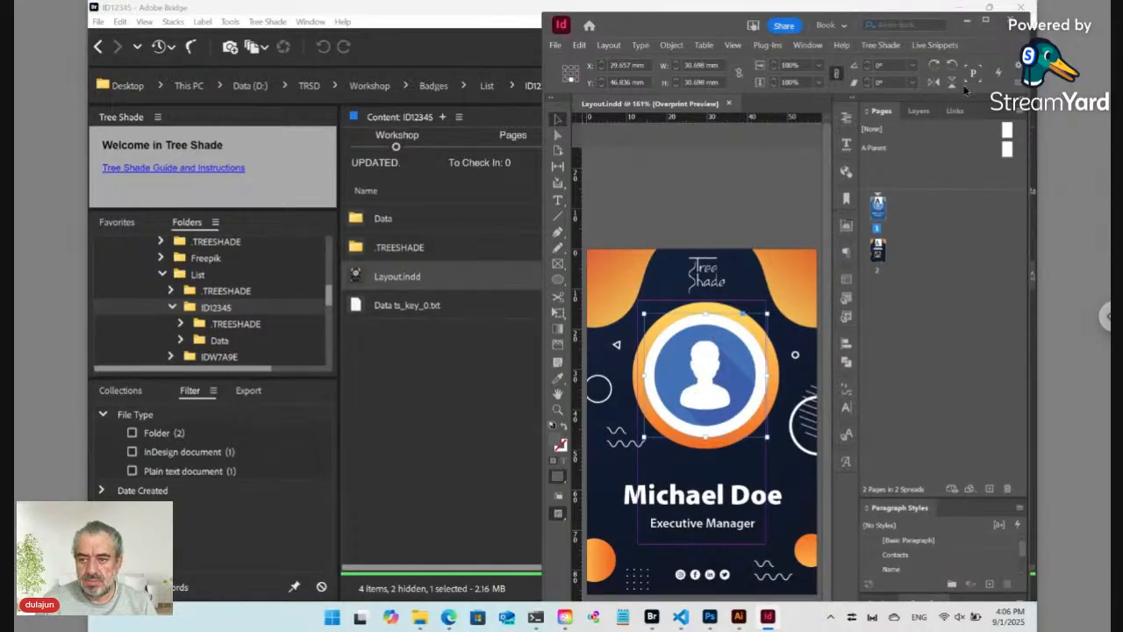
{"action": "left_click", "coordinate": [986, 20]}
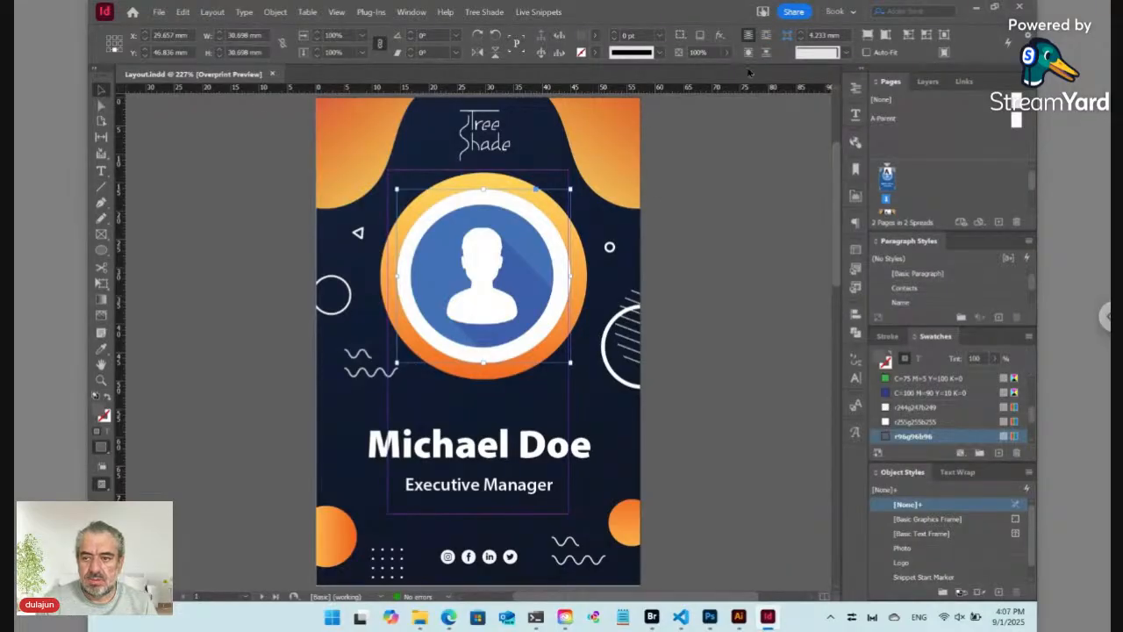
{"action": "left_click", "coordinate": [542, 53]}
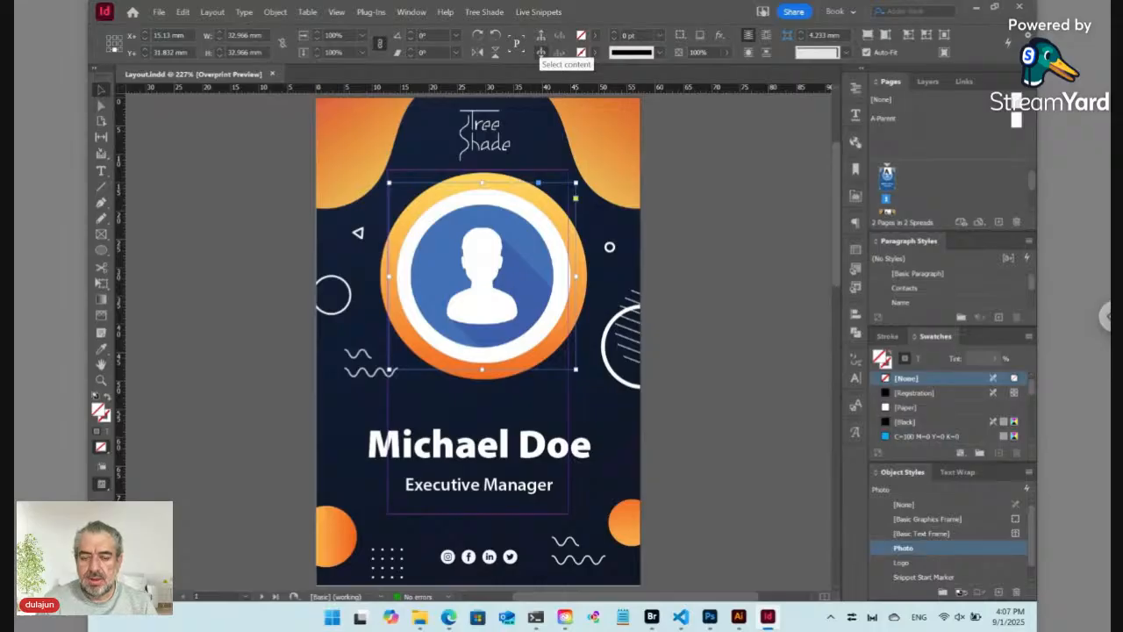
{"action": "left_click", "coordinate": [485, 13]}
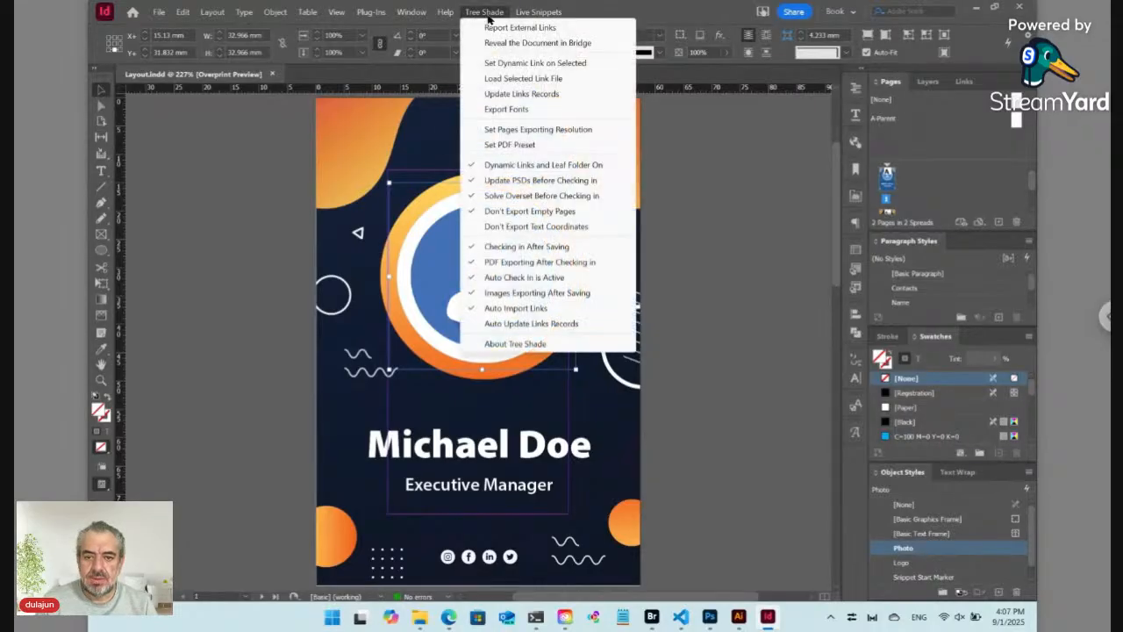
{"action": "left_click", "coordinate": [517, 65]}
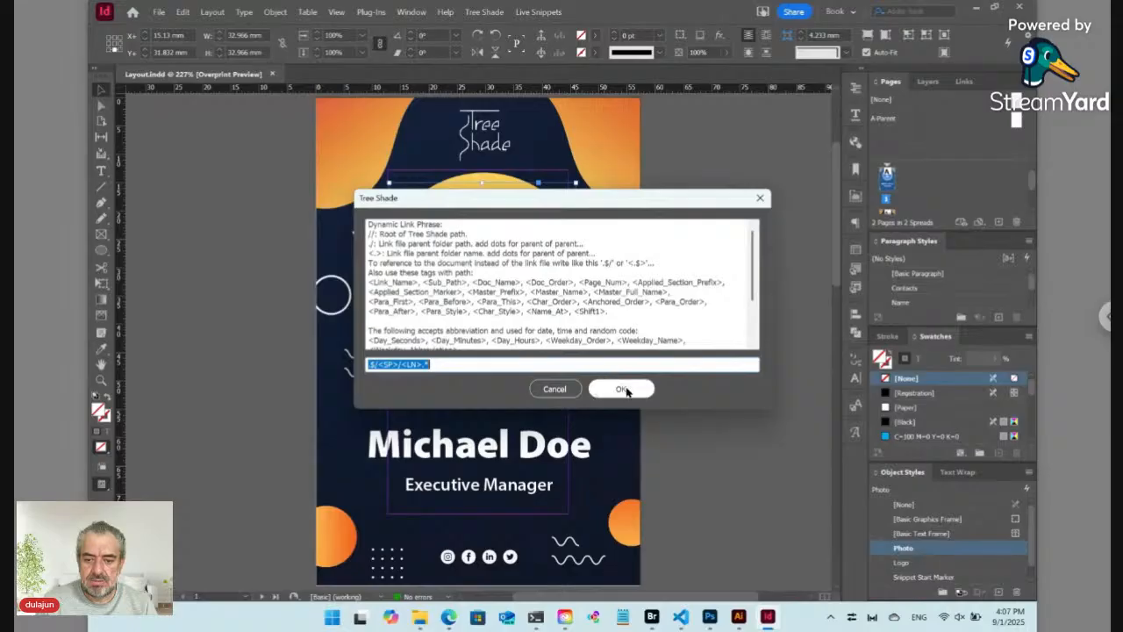
{"action": "left_click", "coordinate": [623, 389]}
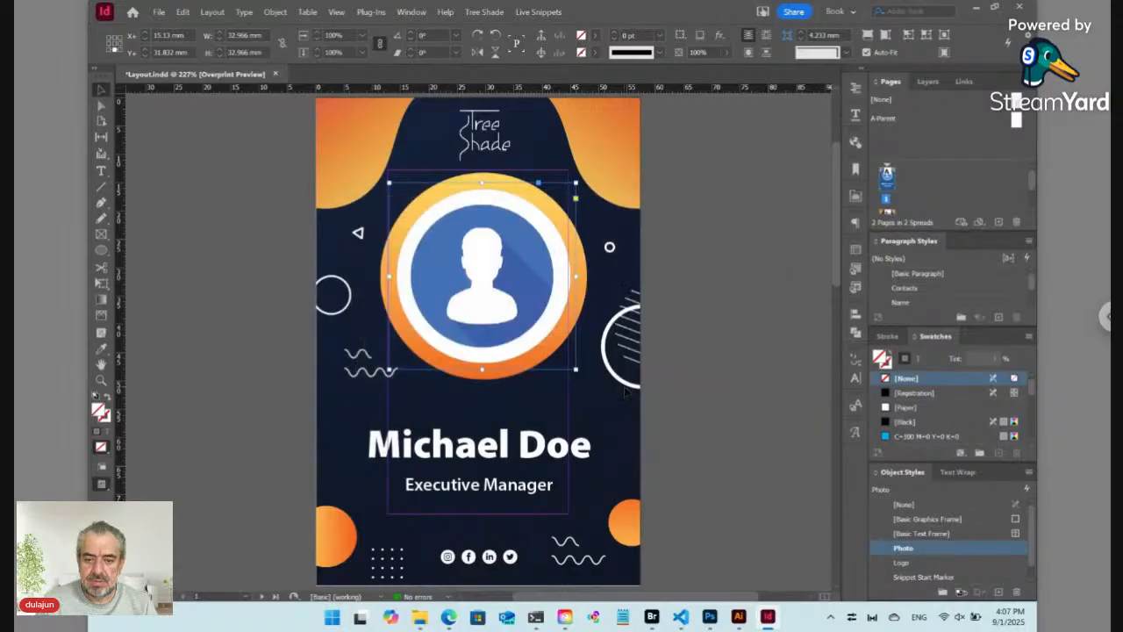
{"action": "left_click", "coordinate": [561, 356]}
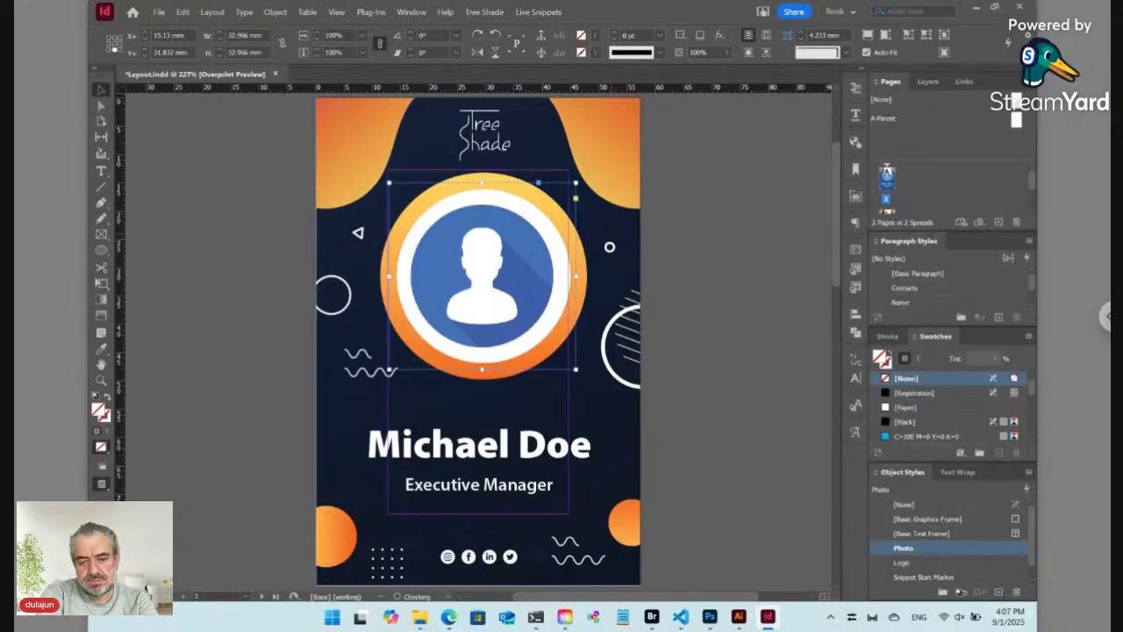
{"action": "key", "text": "ctrl+s"}
{"action": "key", "text": "alt+Tab"}
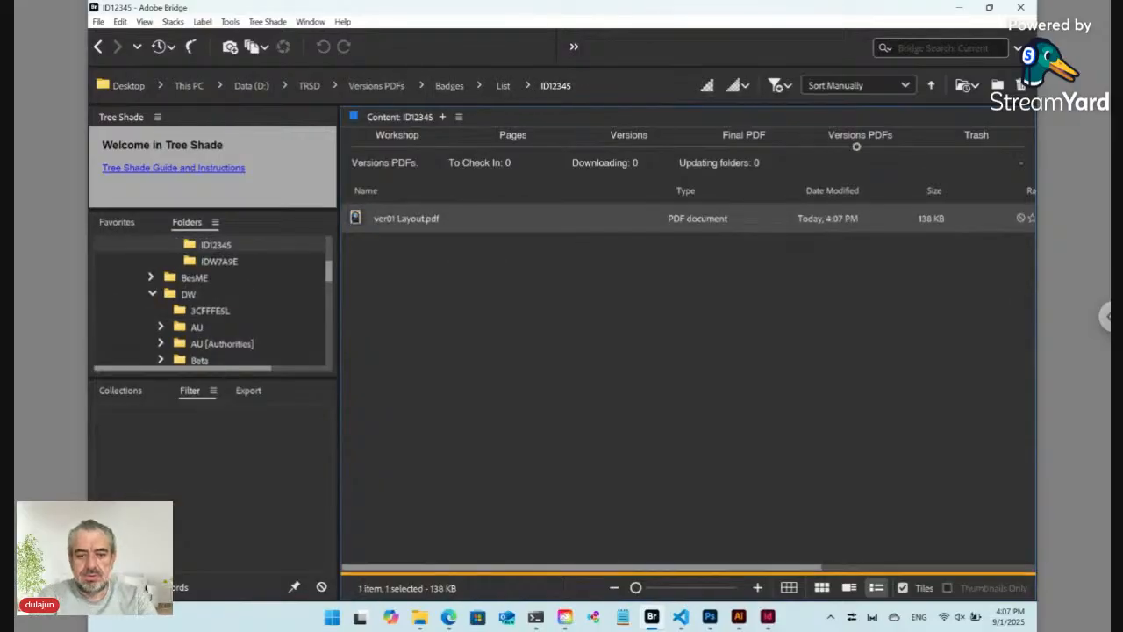
Step: Trash IDW7A9E [Label].txt and its paired folder via Tree Shade > Move to Trash
{"action": "left_click", "coordinate": [396, 146]}
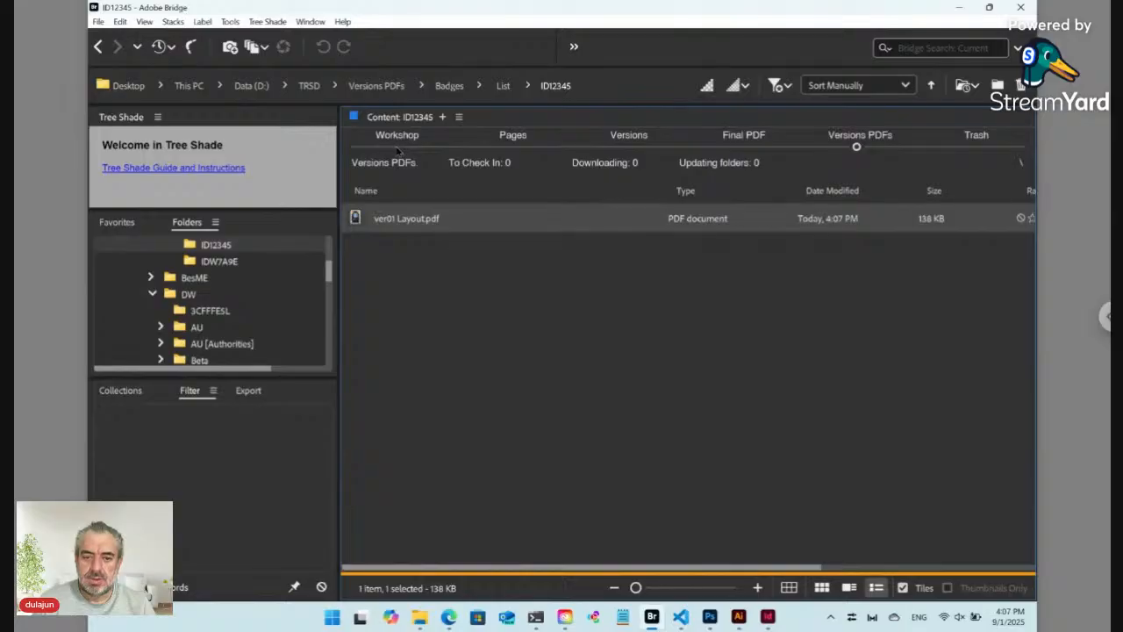
{"action": "left_click", "coordinate": [492, 89]}
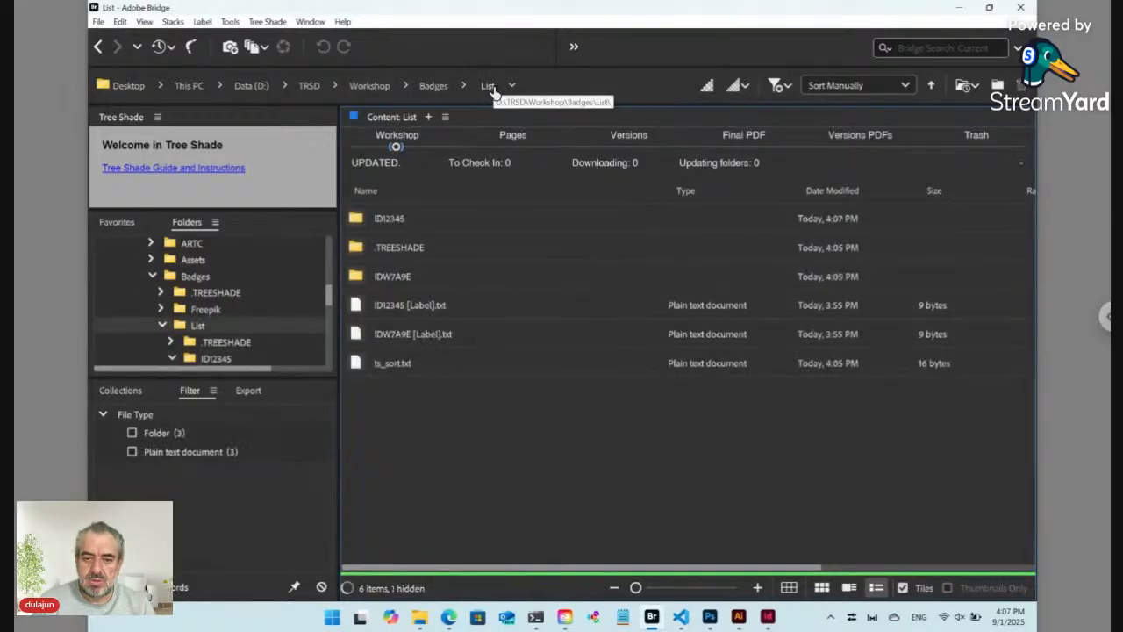
{"action": "left_click", "coordinate": [405, 336]}
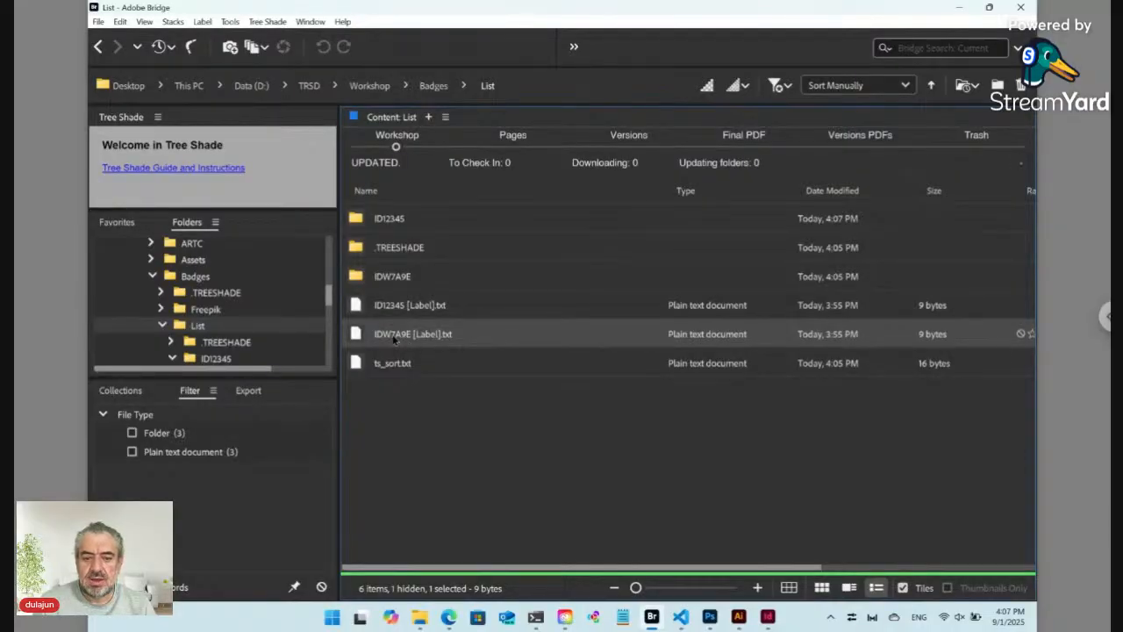
{"action": "left_click", "coordinate": [267, 21]}
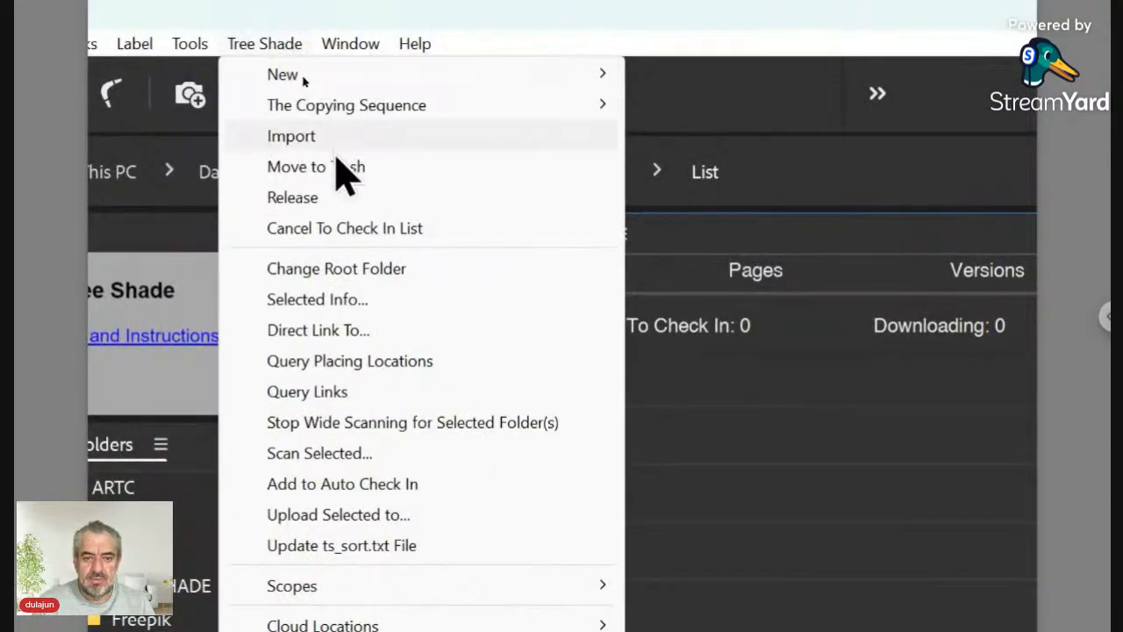
{"action": "left_click", "coordinate": [336, 169]}
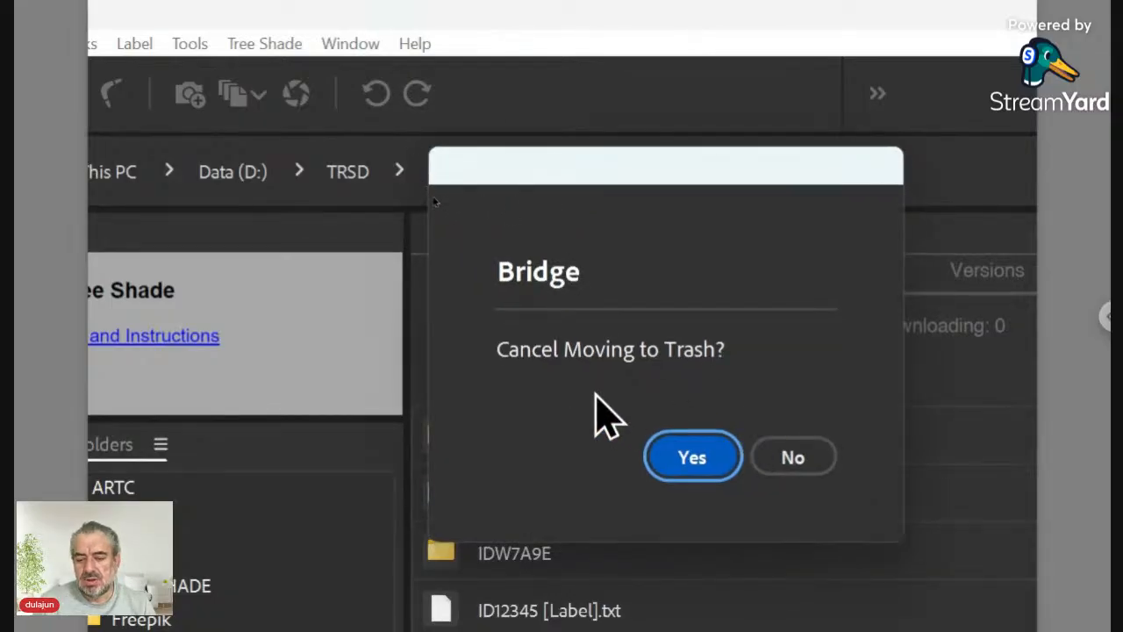
{"action": "left_click", "coordinate": [781, 458]}
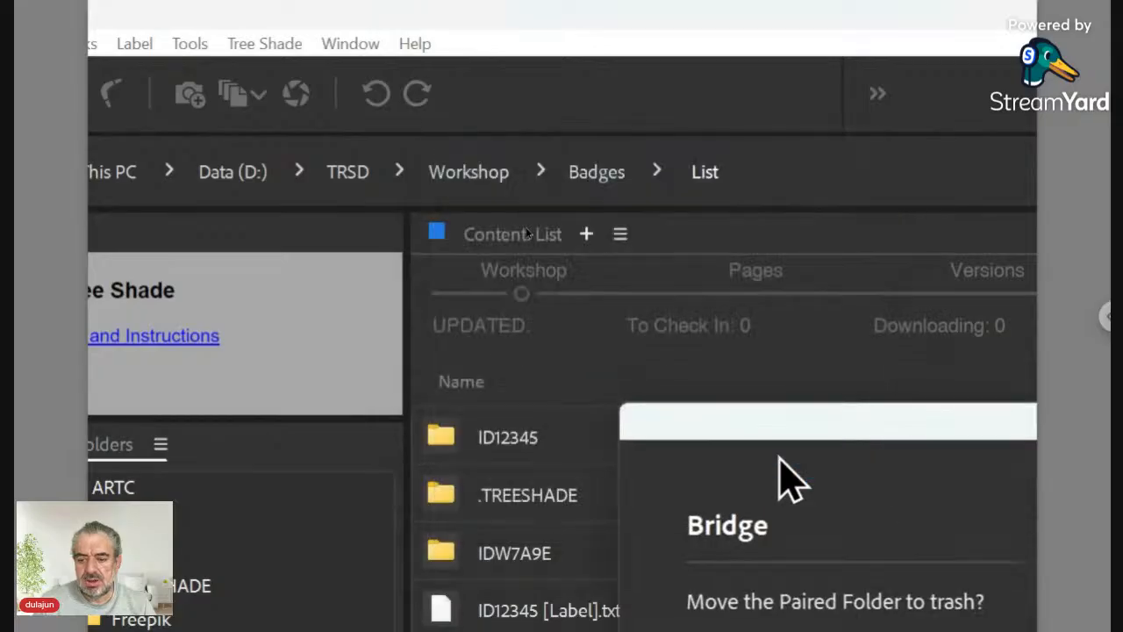
{"action": "left_click_drag", "start_coordinate": [773, 431], "coordinate": [469, 173]}
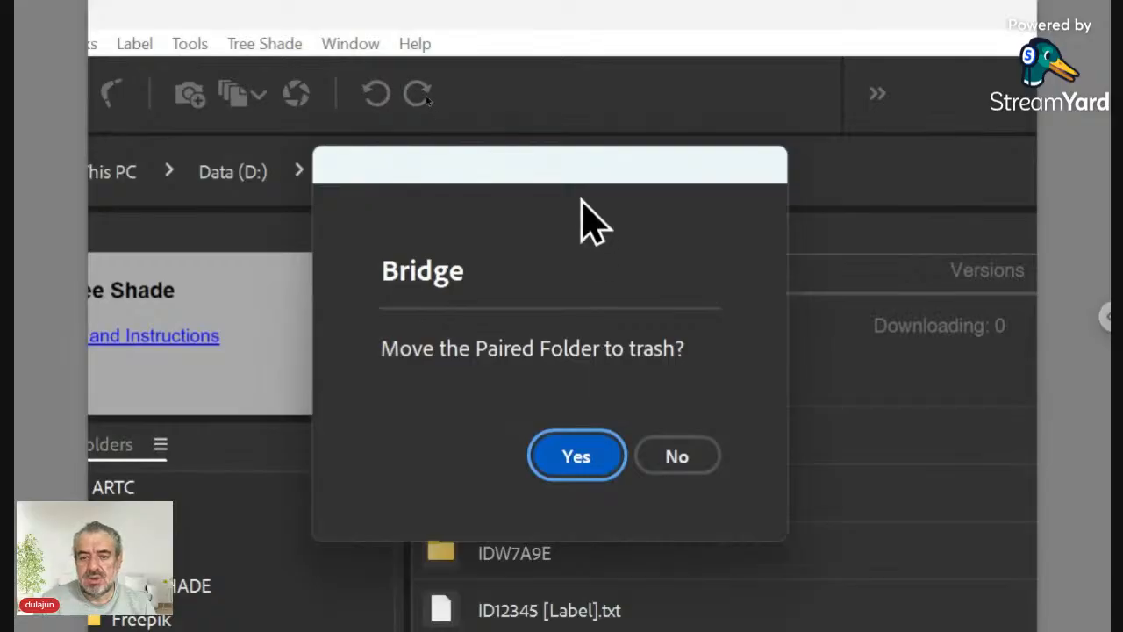
{"action": "left_click_drag", "start_coordinate": [576, 182], "coordinate": [838, 202]}
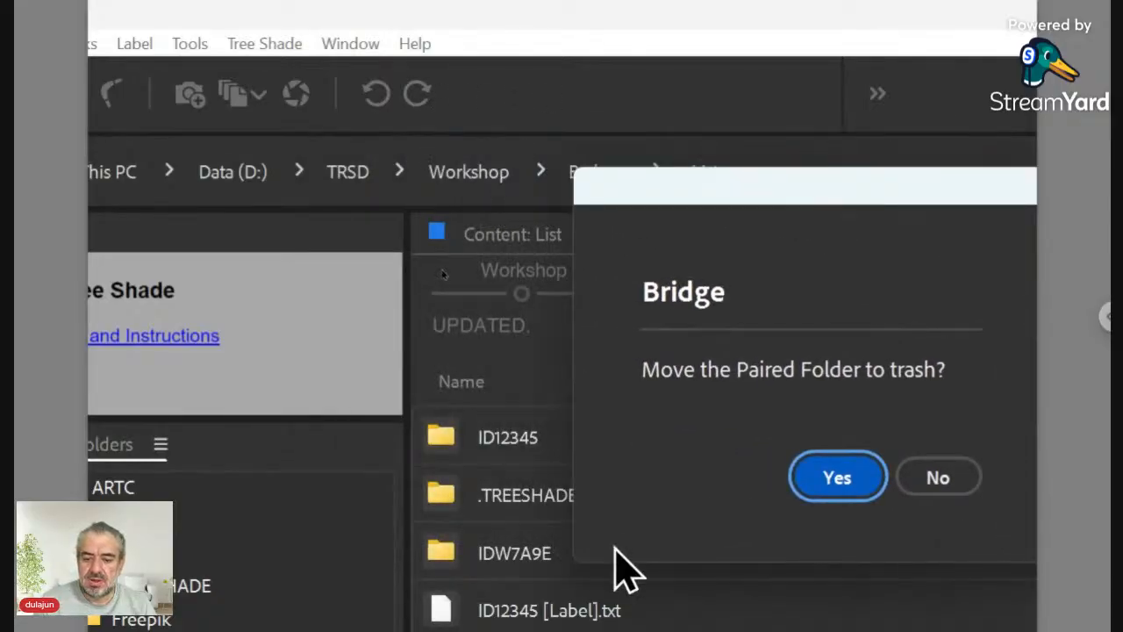
{"action": "left_click", "coordinate": [836, 478]}
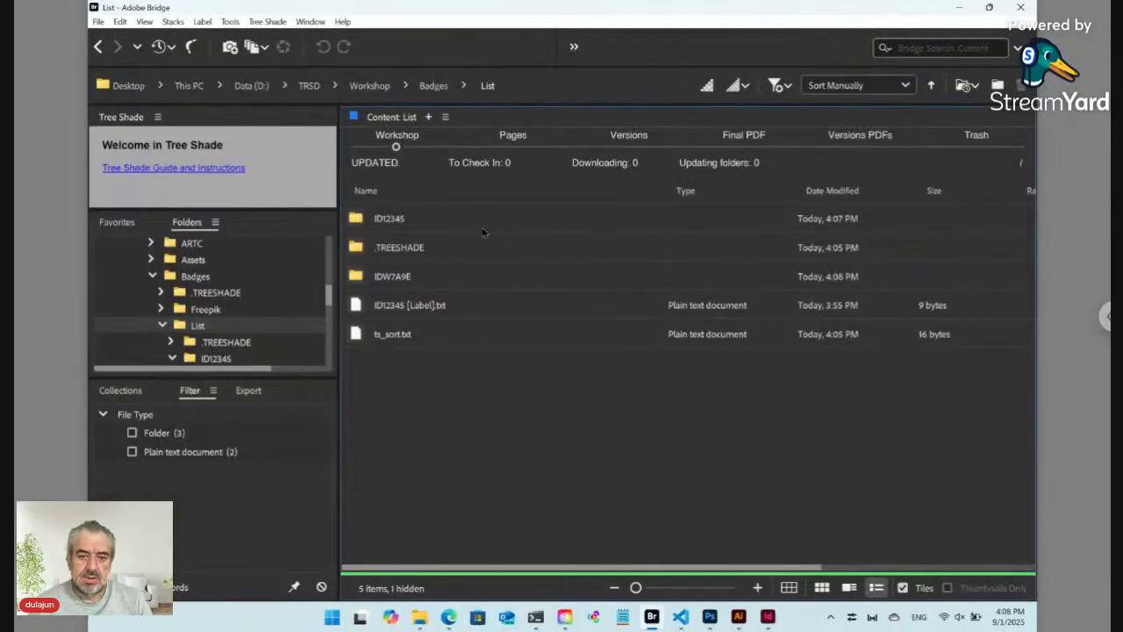
{"action": "mouse_move", "coordinate": [450, 619]}
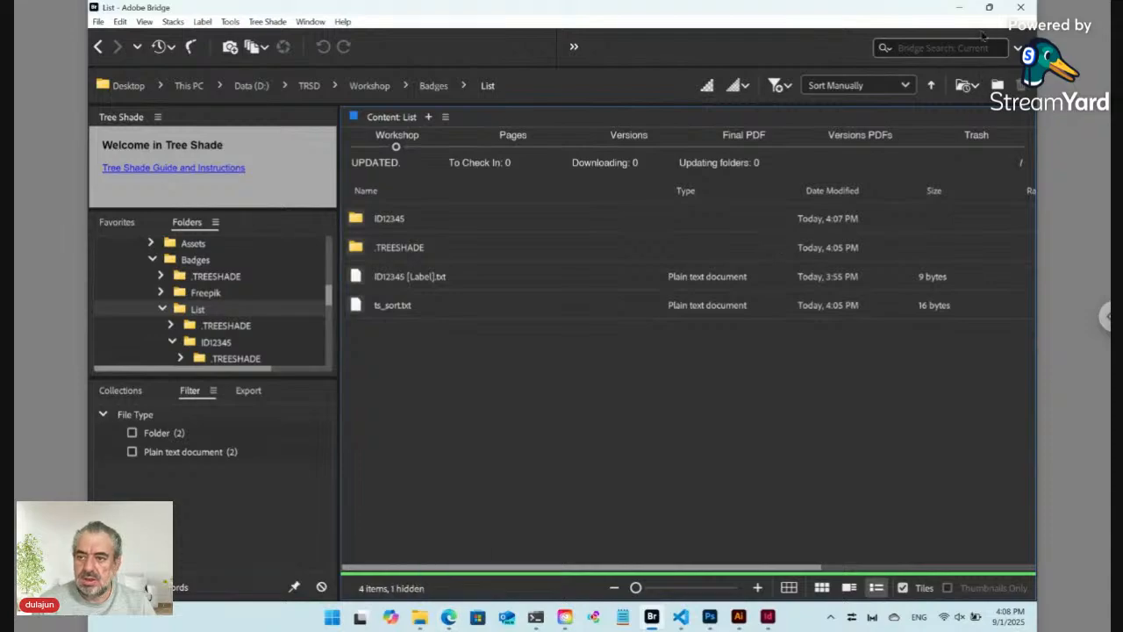
Step: Snap Bridge to the right half and the Badges page to the left, then reload it
{"action": "mouse_move", "coordinate": [988, 15]}
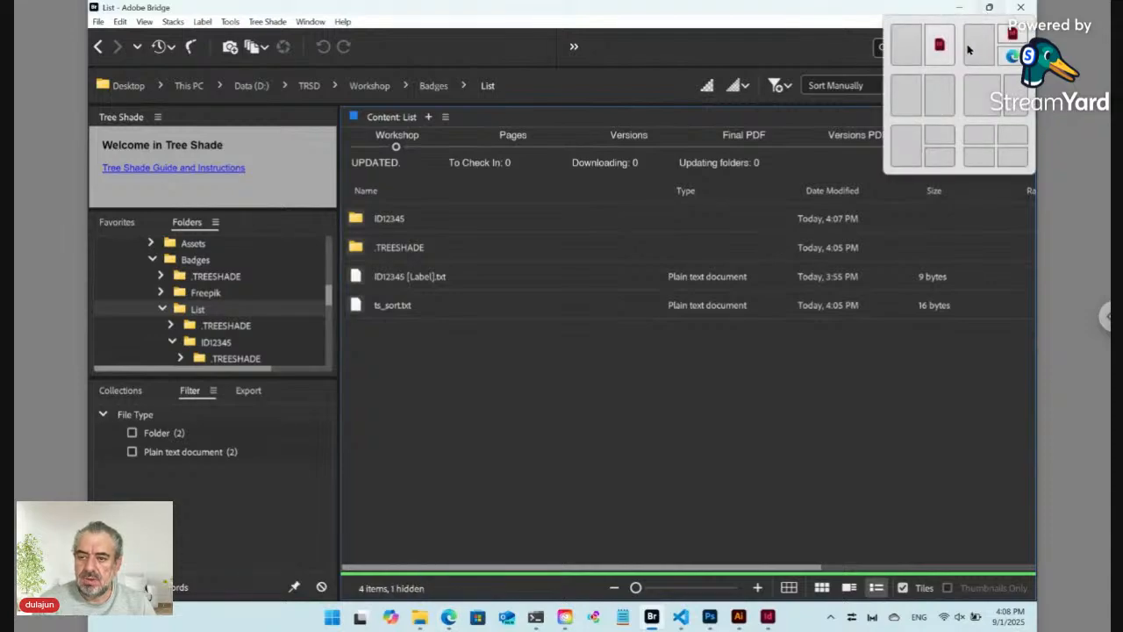
{"action": "left_click", "coordinate": [942, 96]}
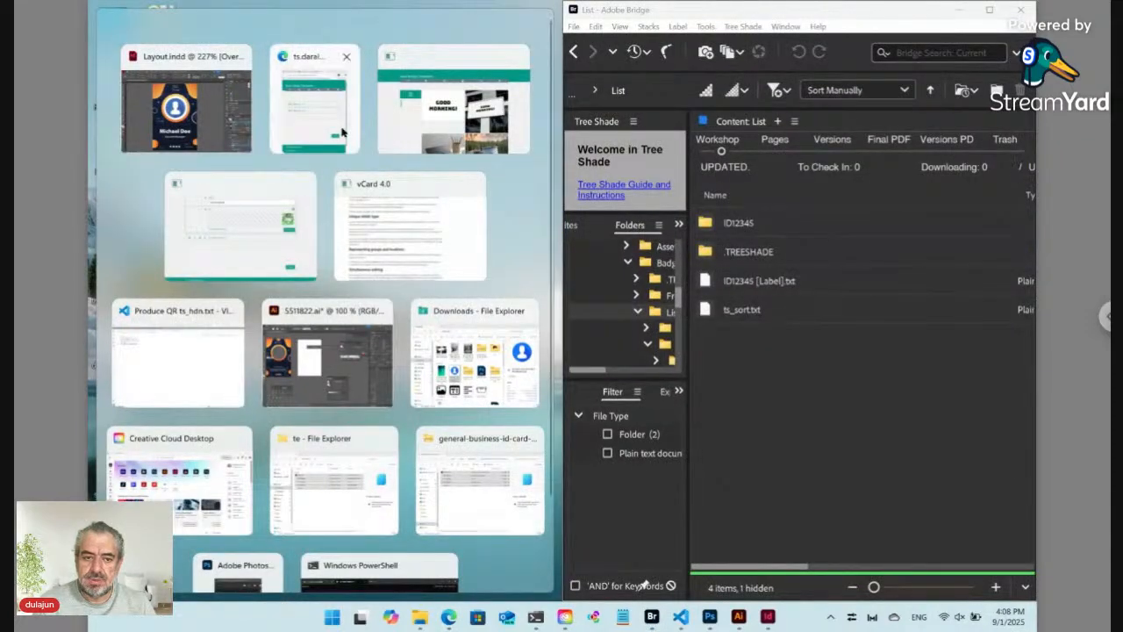
{"action": "left_click", "coordinate": [284, 141]}
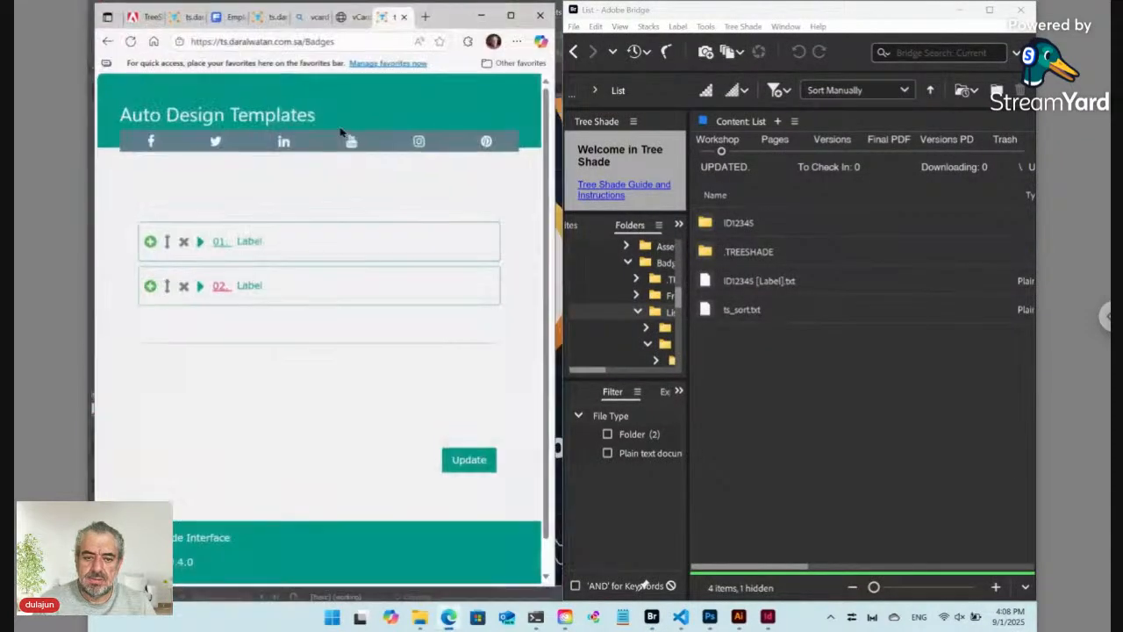
{"action": "left_click", "coordinate": [125, 40]}
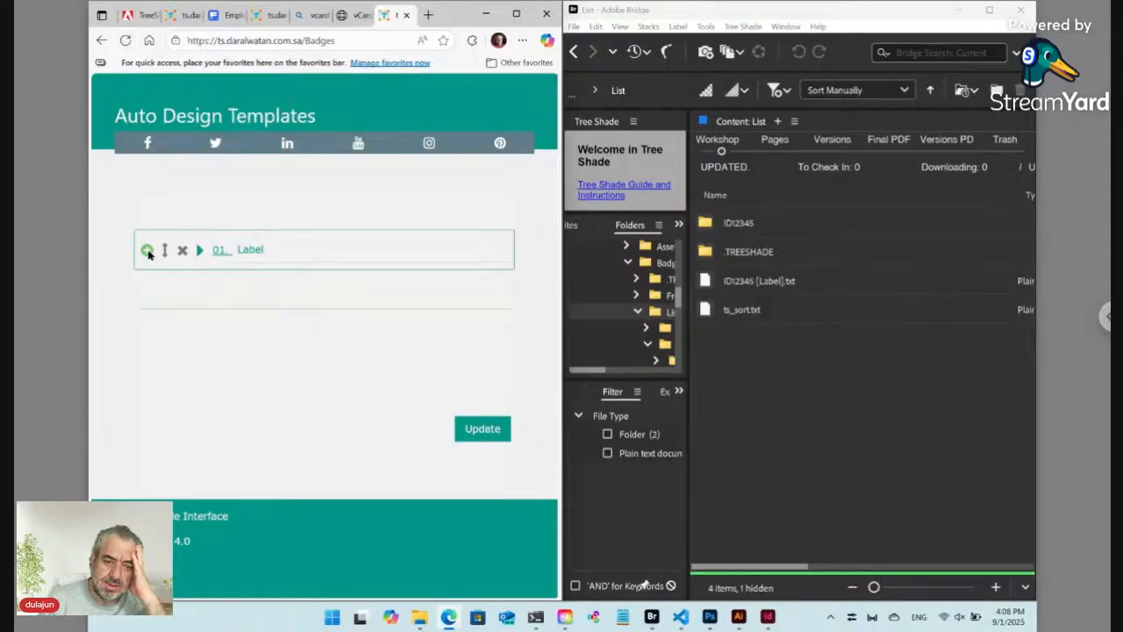
Step: Add a second badge record and clear its placeholder title
{"action": "left_click", "coordinate": [147, 251]}
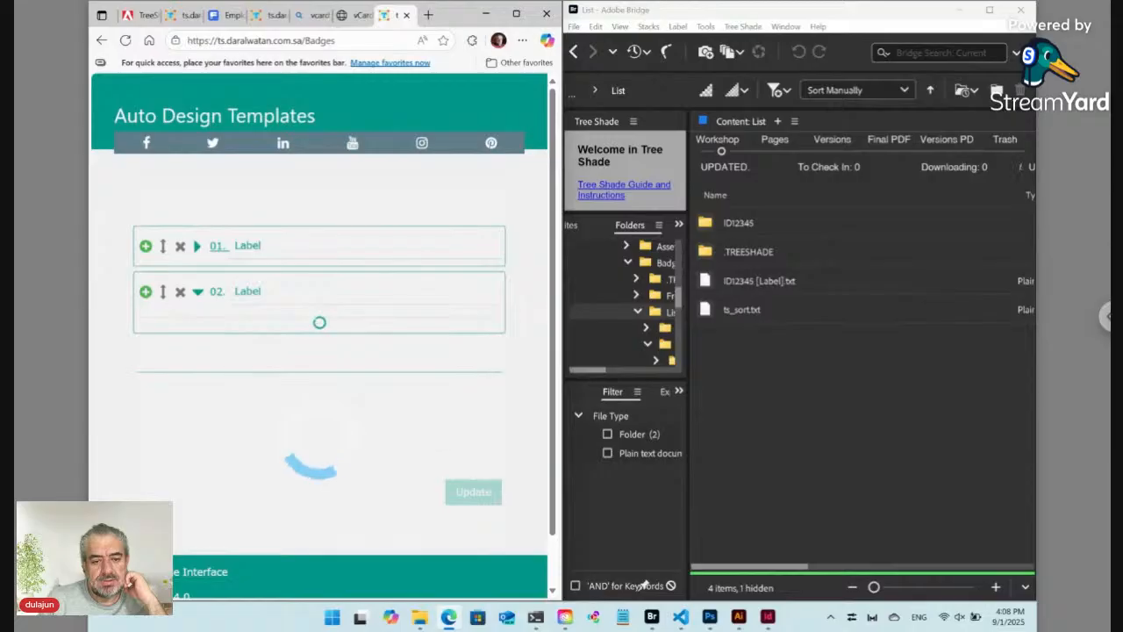
{"action": "left_click", "coordinate": [250, 292]}
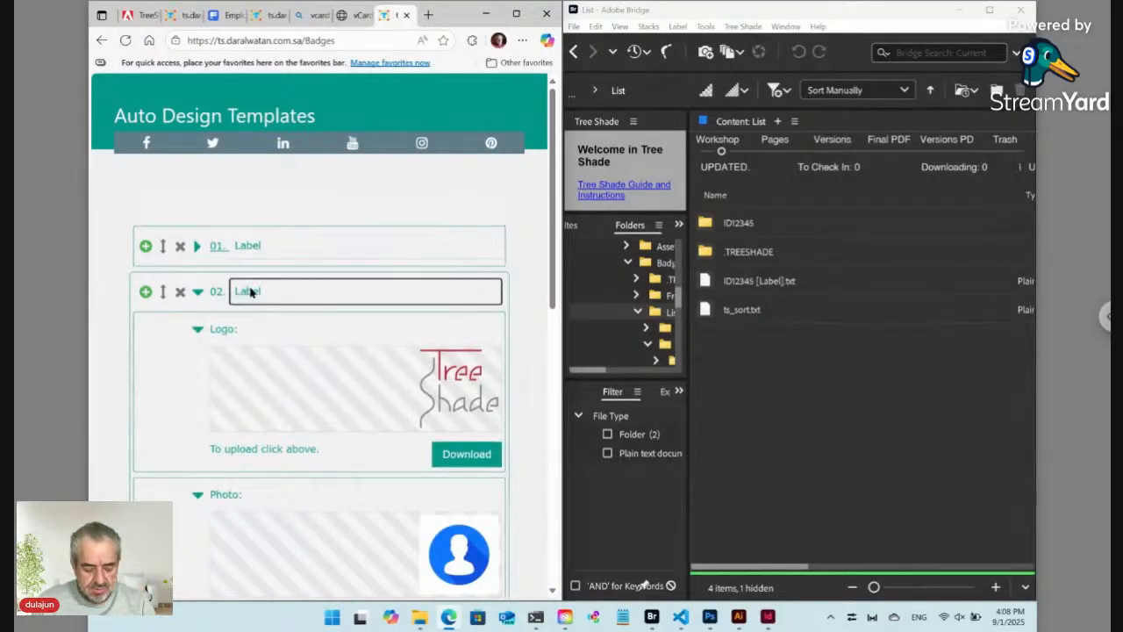
{"action": "key", "text": "ctrl+a"}
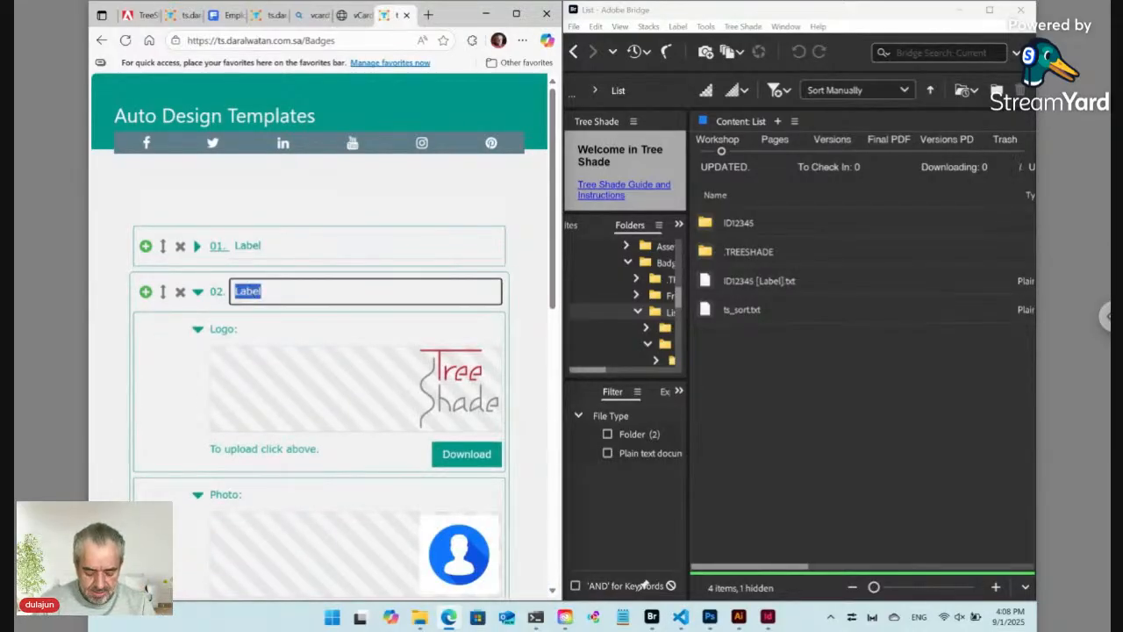
{"action": "type", "text": "New"}
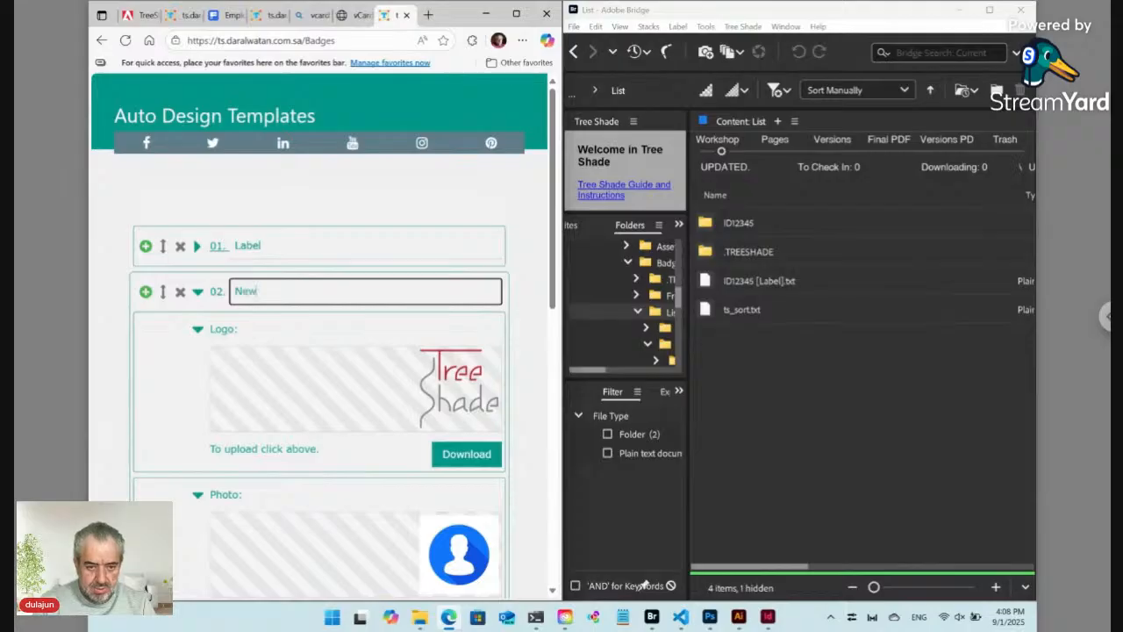
{"action": "key", "text": "ctrl+a"}
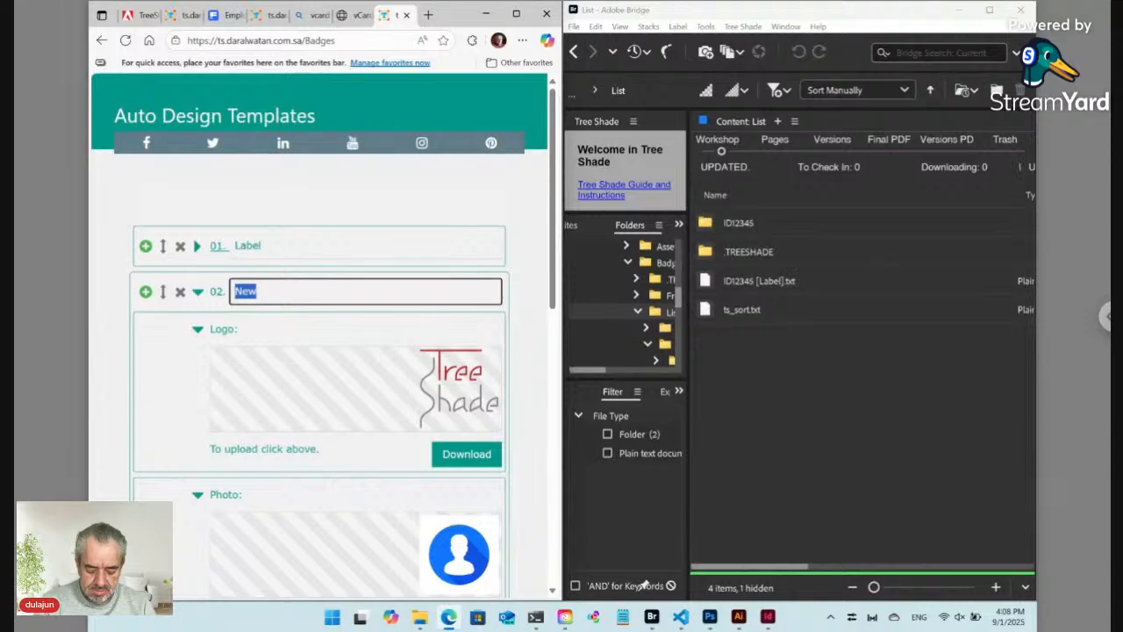
{"action": "key", "text": "BackSpace"}
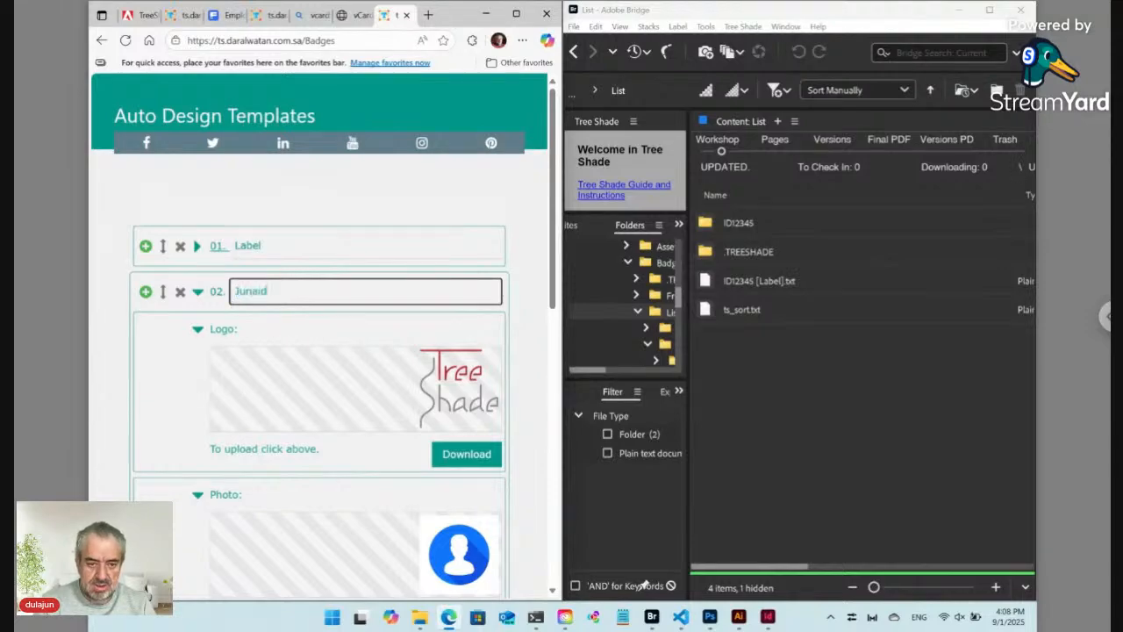
Step: Load art.png as the record's logo and the living-room picture as its photo
{"action": "left_click", "coordinate": [474, 391]}
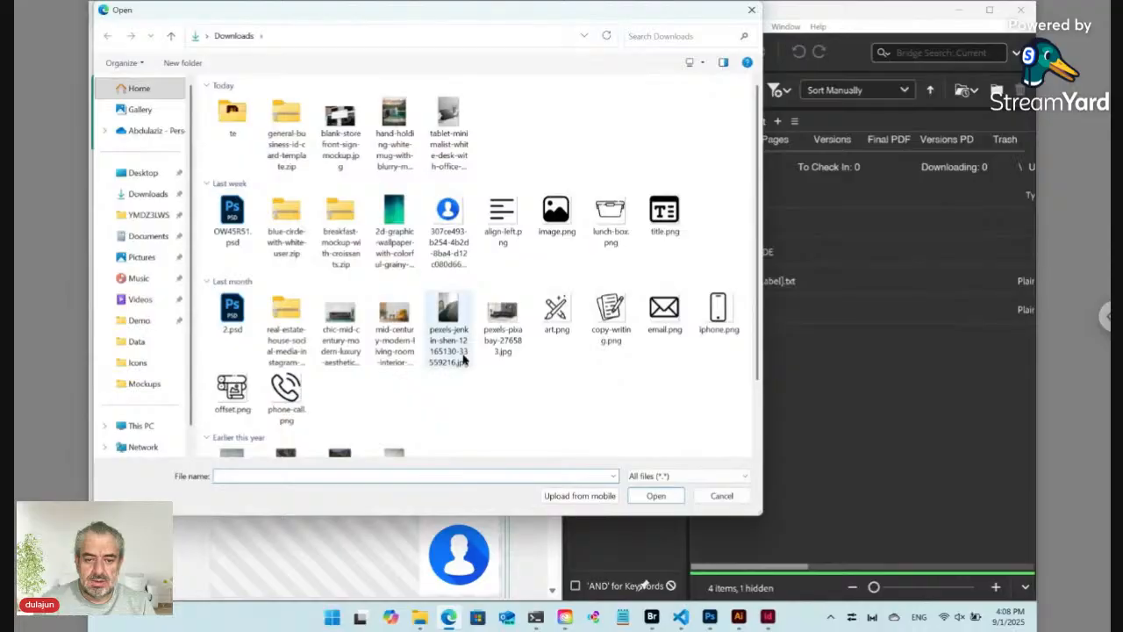
{"action": "left_click", "coordinate": [555, 312]}
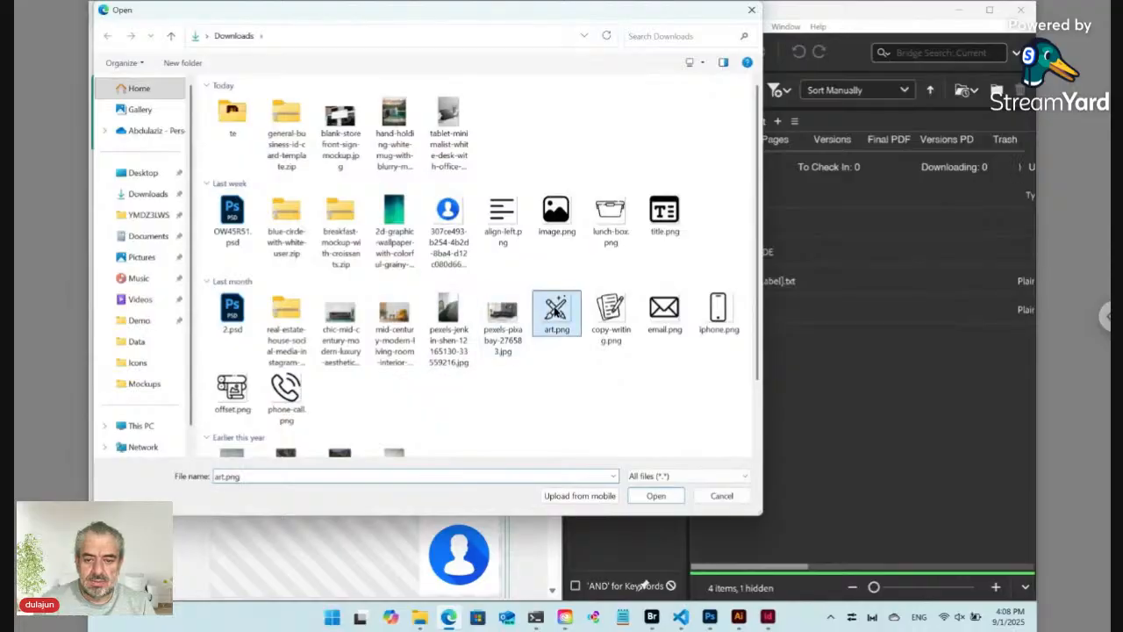
{"action": "left_click", "coordinate": [655, 496]}
{"action": "scroll", "coordinate": [465, 457], "scroll_direction": "down", "scroll_amount": 2}
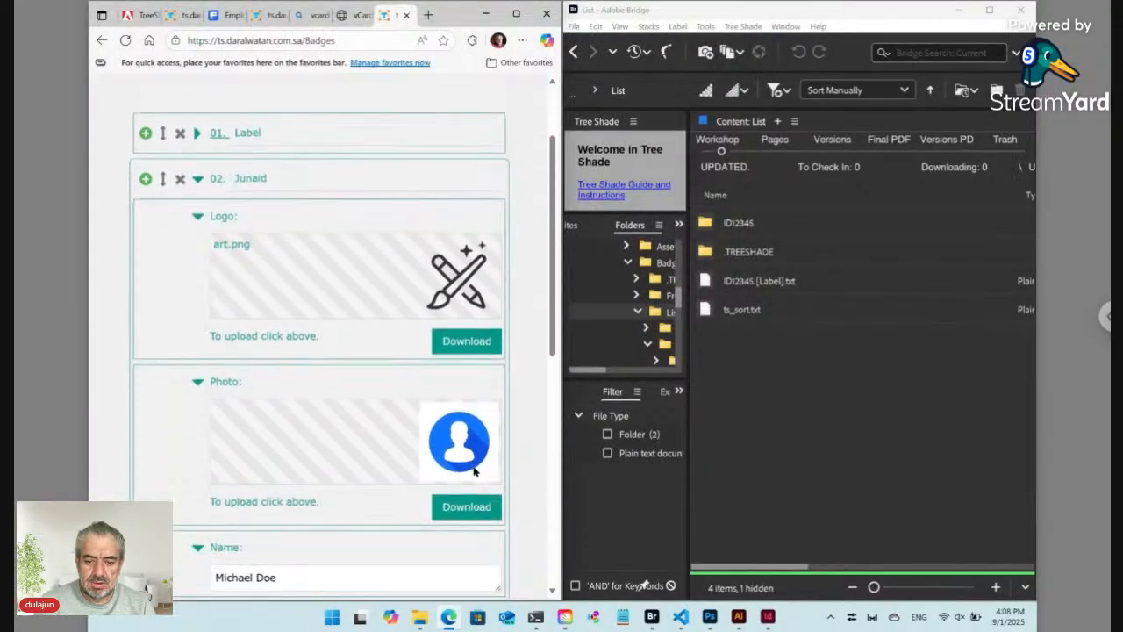
{"action": "left_click", "coordinate": [458, 424]}
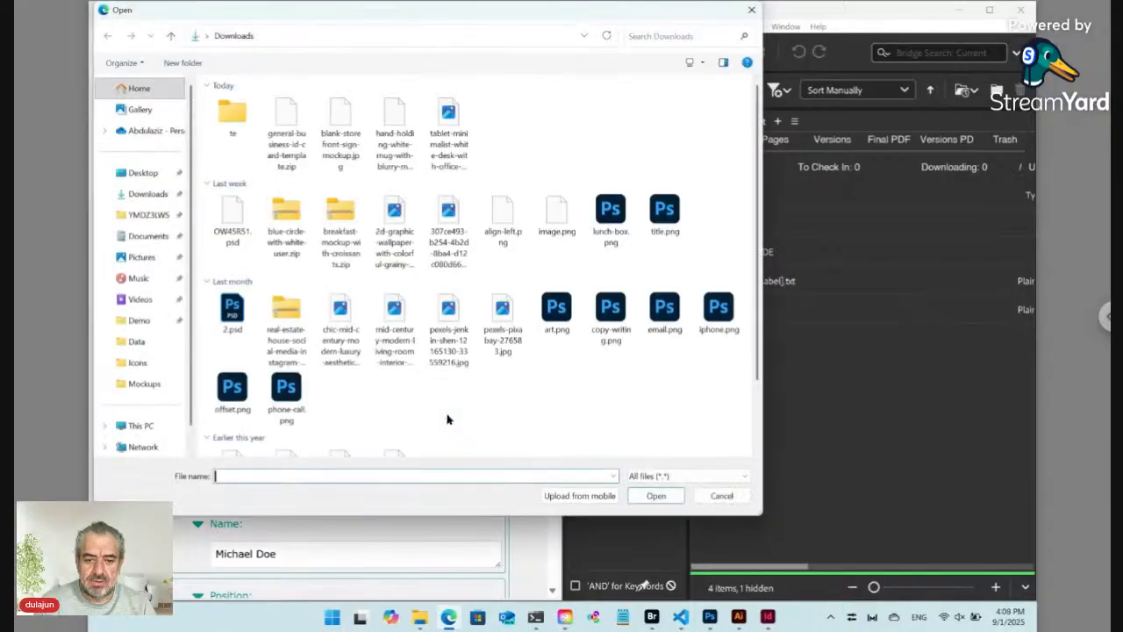
{"action": "left_click", "coordinate": [394, 324]}
{"action": "left_click", "coordinate": [654, 496]}
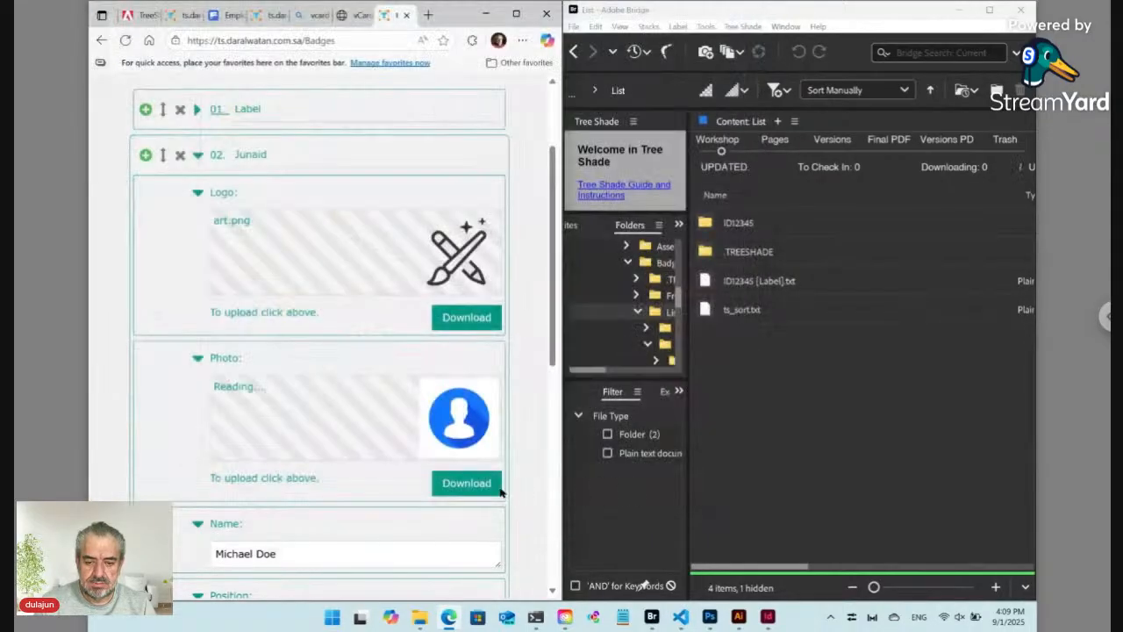
Step: Replace the old name with the new employee's name and the position with Developer
{"action": "scroll", "coordinate": [375, 489], "scroll_direction": "down", "scroll_amount": 2}
{"action": "scroll", "coordinate": [376, 492], "scroll_direction": "down", "scroll_amount": 3}
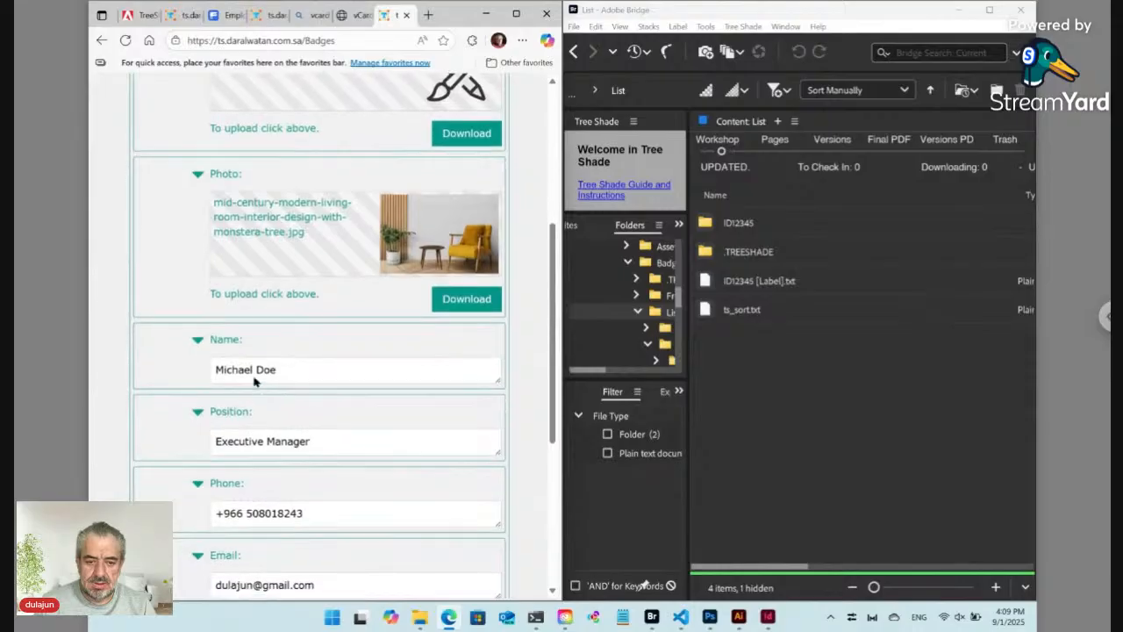
{"action": "left_click", "coordinate": [252, 369]}
{"action": "key", "text": "ctrl+a"}
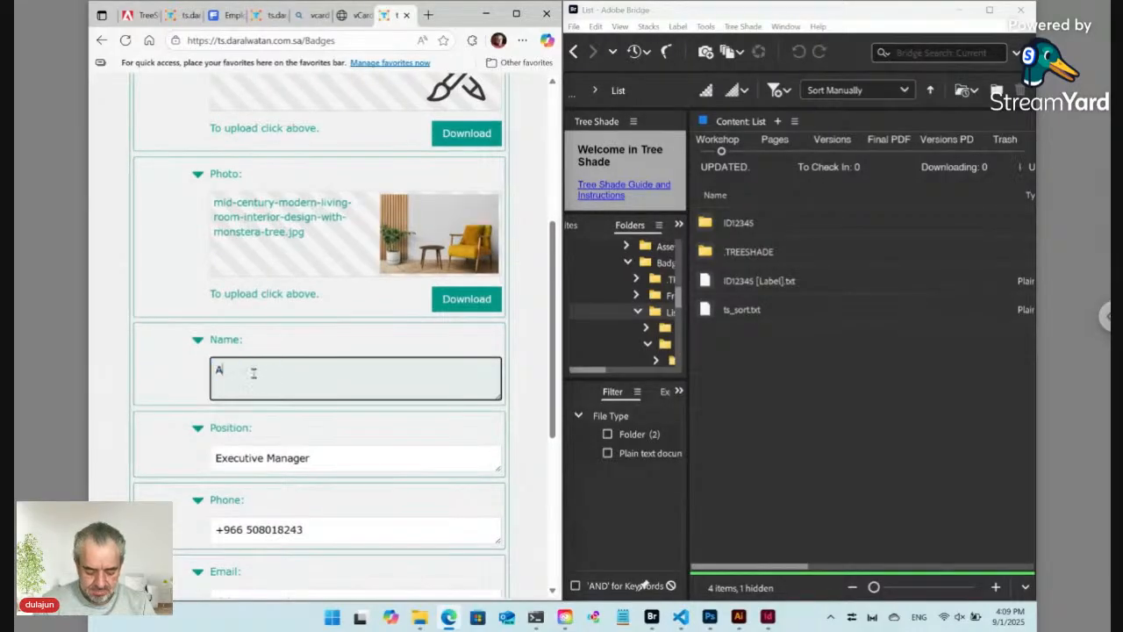
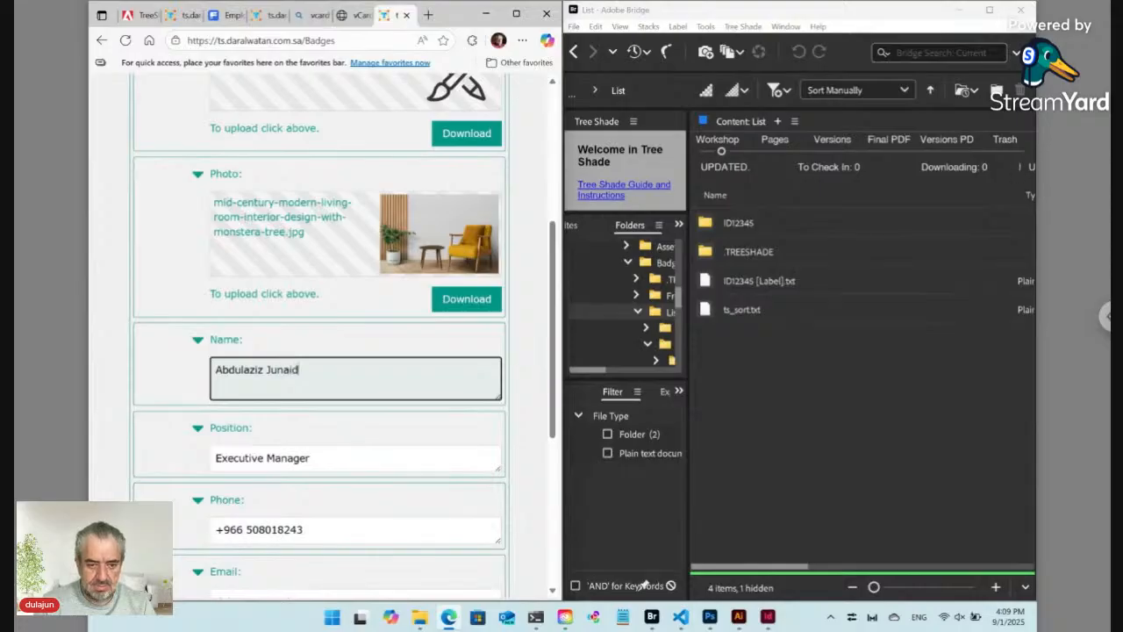
{"action": "triple_click", "coordinate": [267, 456]}
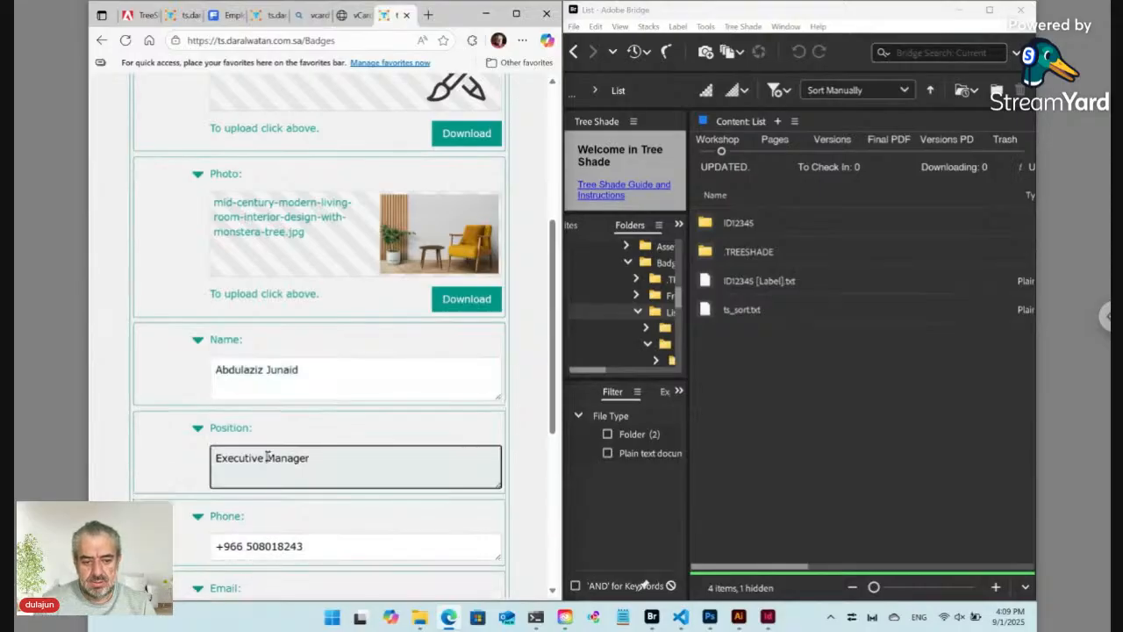
{"action": "type", "text": "Developer"}
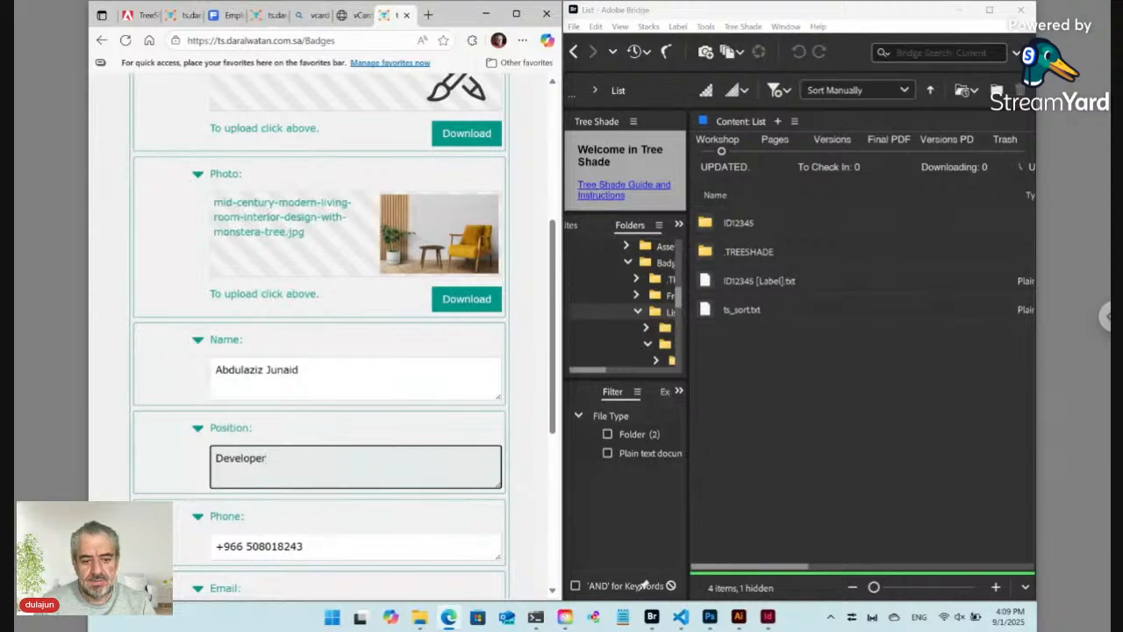
Step: Add spaces to group the phone number digits and submit the record to regenerate the badge
{"action": "scroll", "coordinate": [260, 437], "scroll_direction": "down", "scroll_amount": 2}
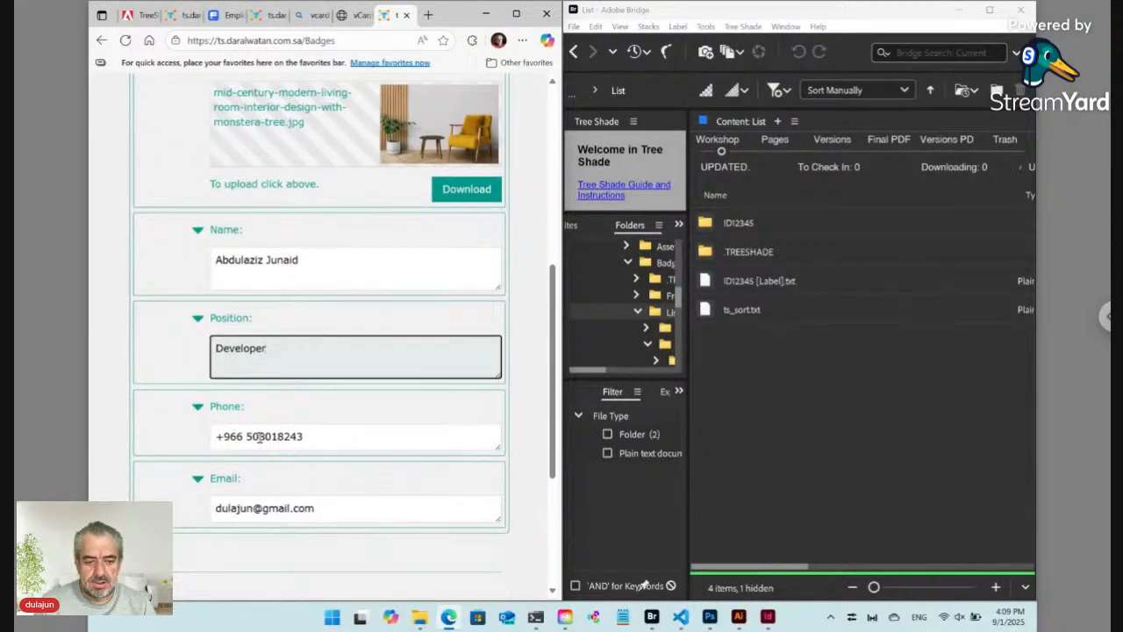
{"action": "left_click", "coordinate": [260, 438]}
{"action": "left_click", "coordinate": [282, 437]}
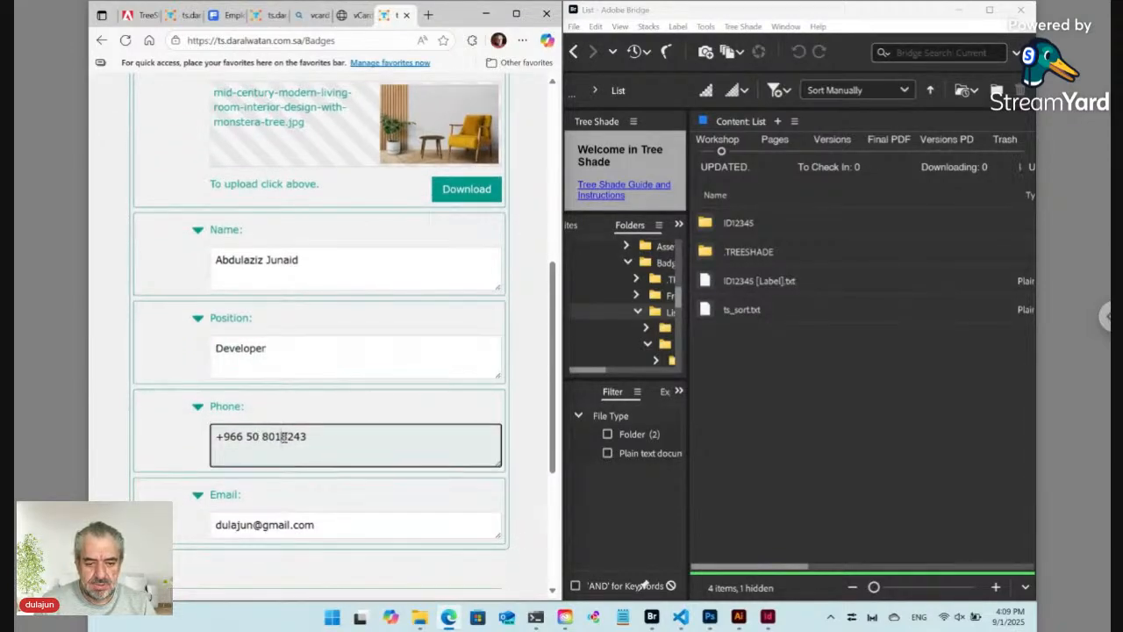
{"action": "scroll", "coordinate": [339, 514], "scroll_direction": "down", "scroll_amount": 1}
{"action": "scroll", "coordinate": [339, 513], "scroll_direction": "down", "scroll_amount": 4}
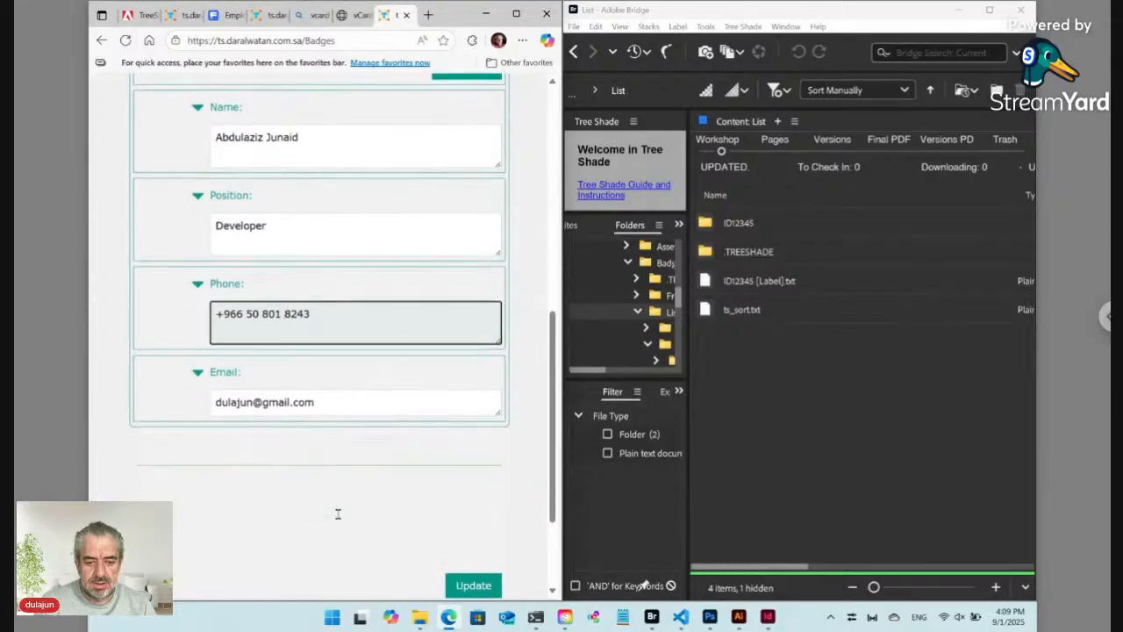
{"action": "left_click", "coordinate": [479, 437]}
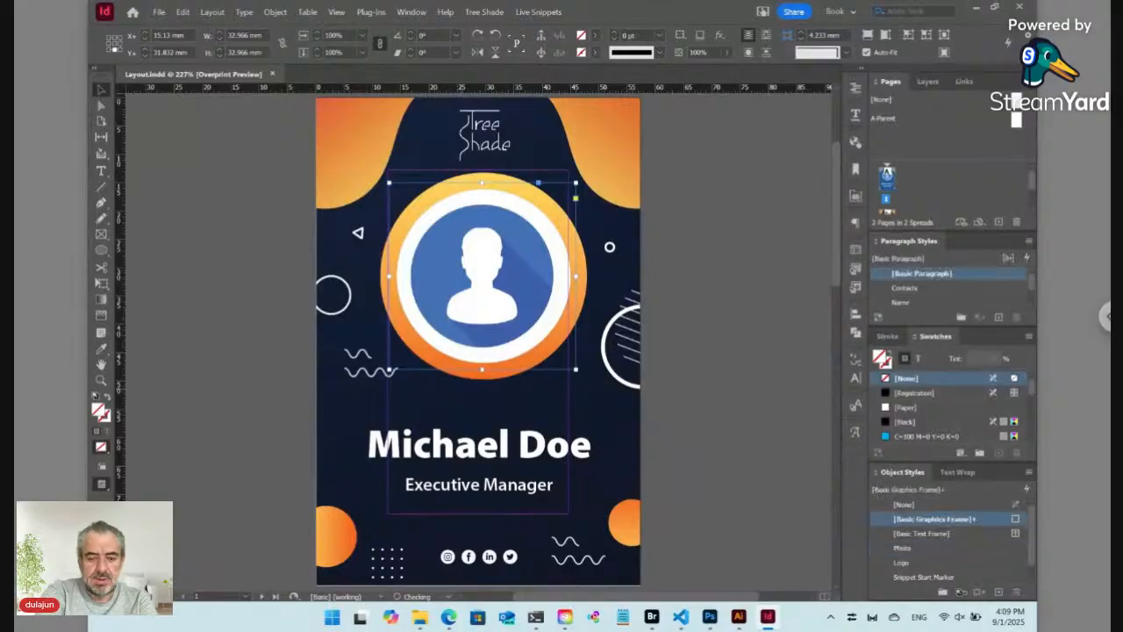
Step: Bring the Auto Design Templates badges page back in front after the badge regenerates
{"action": "left_click", "coordinate": [450, 619]}
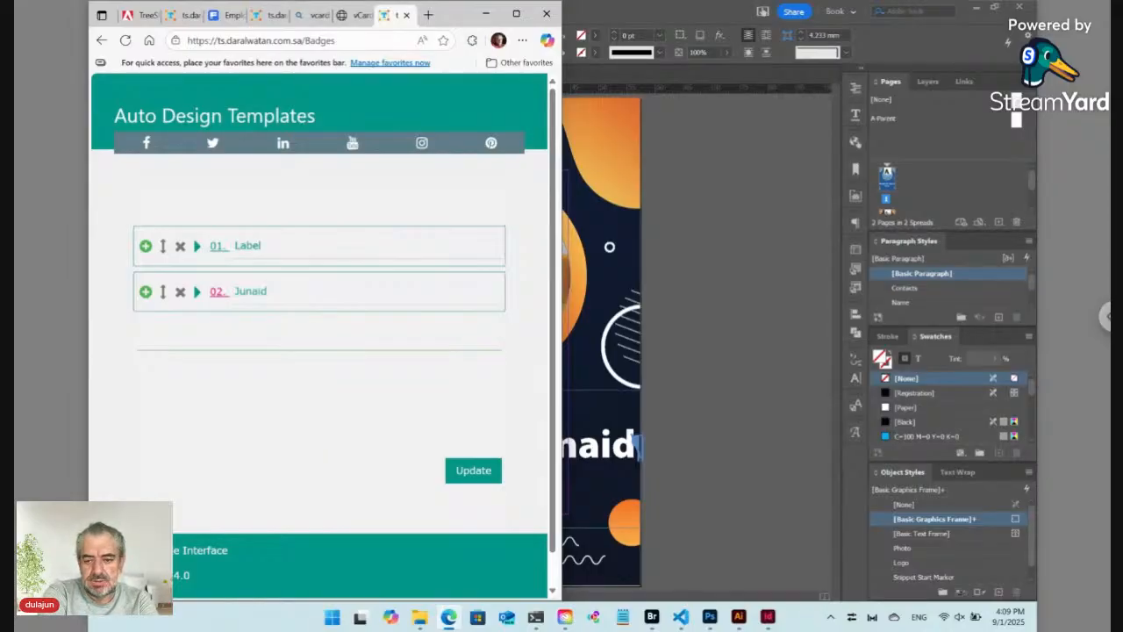
Step: Preview the 02. record's badge, return to the Badges list, and show IDGYJDM's Workshop files in Bridge
{"action": "left_click", "coordinate": [651, 617]}
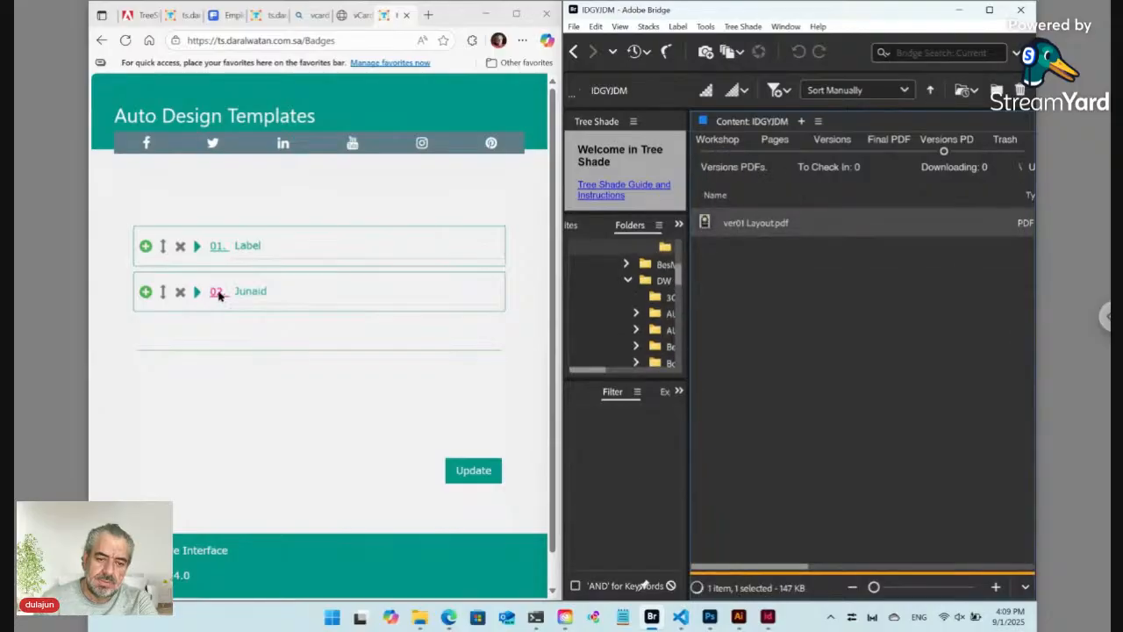
{"action": "left_click", "coordinate": [218, 295]}
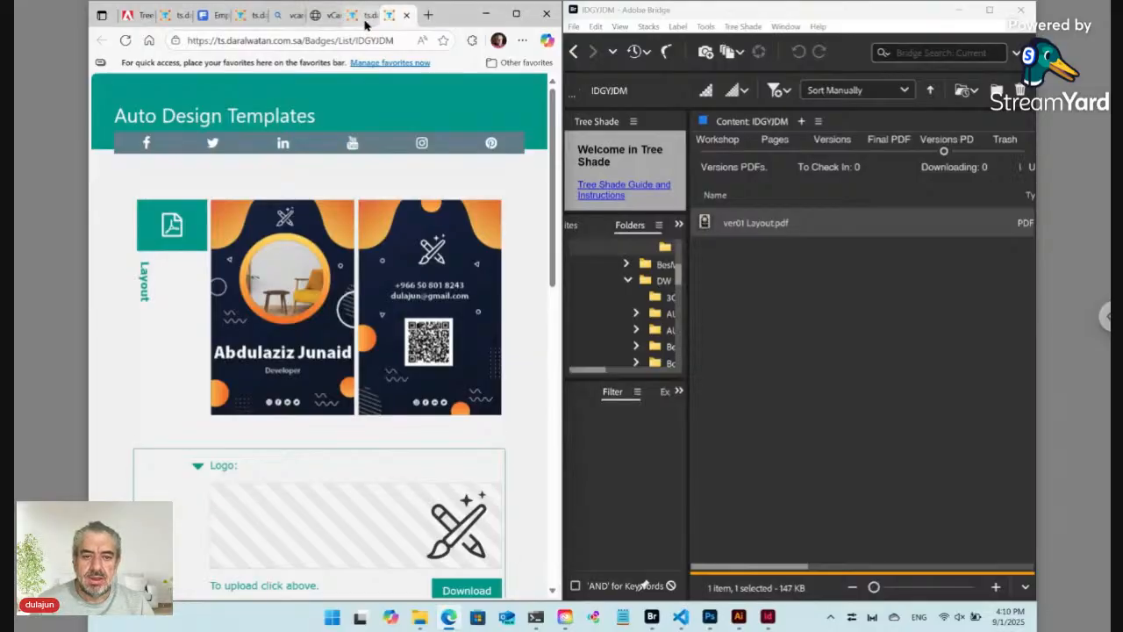
{"action": "left_click", "coordinate": [360, 17]}
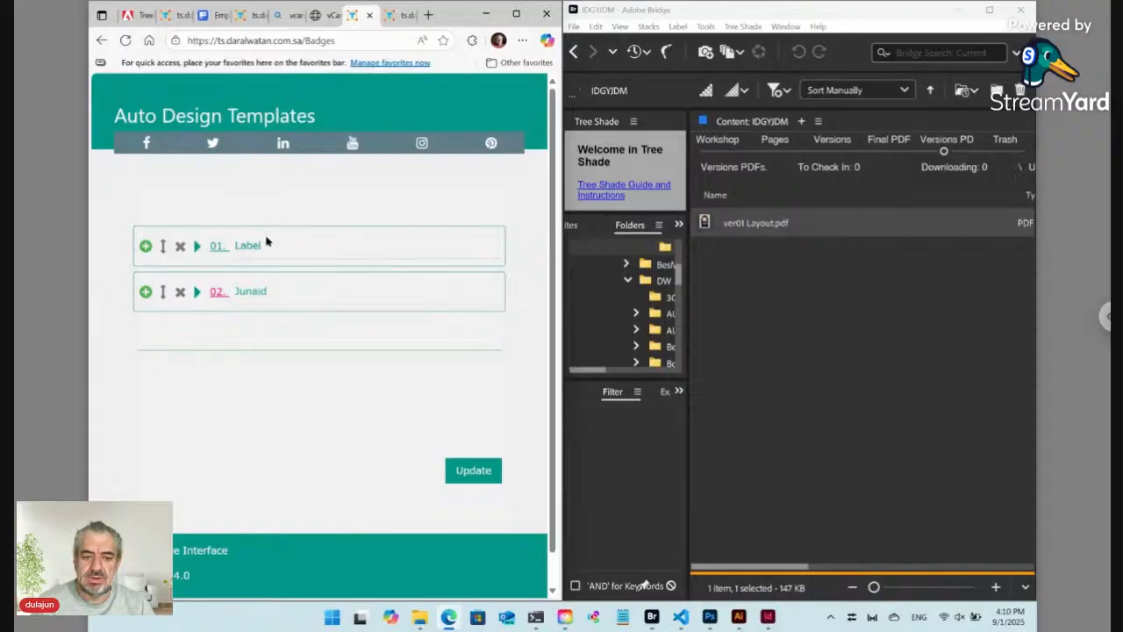
{"action": "left_click", "coordinate": [766, 299]}
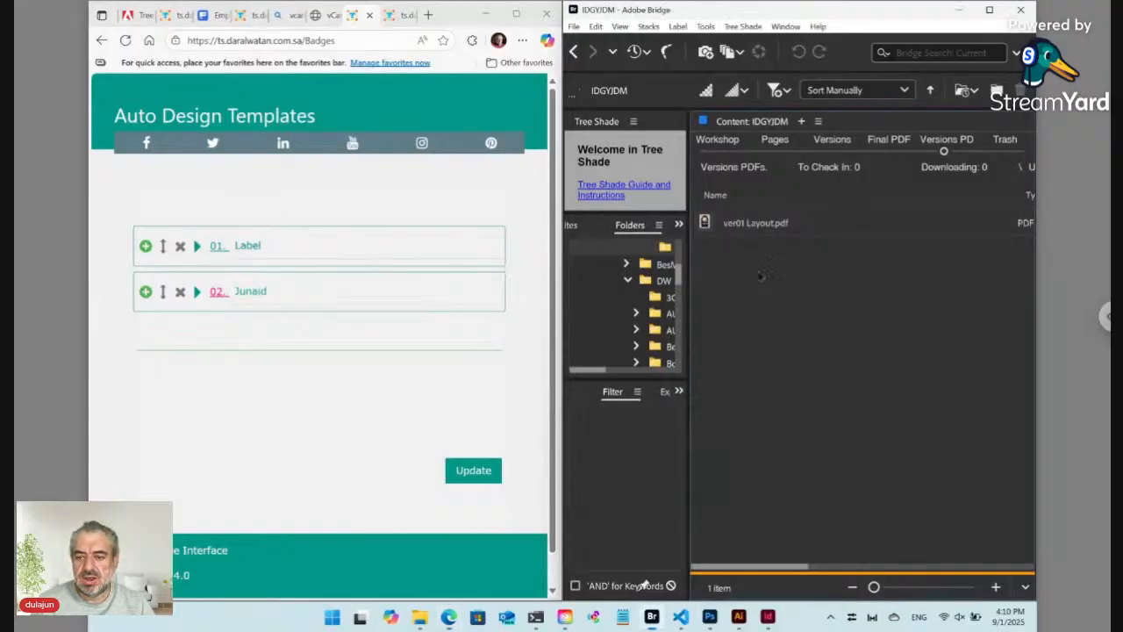
{"action": "left_click", "coordinate": [722, 153]}
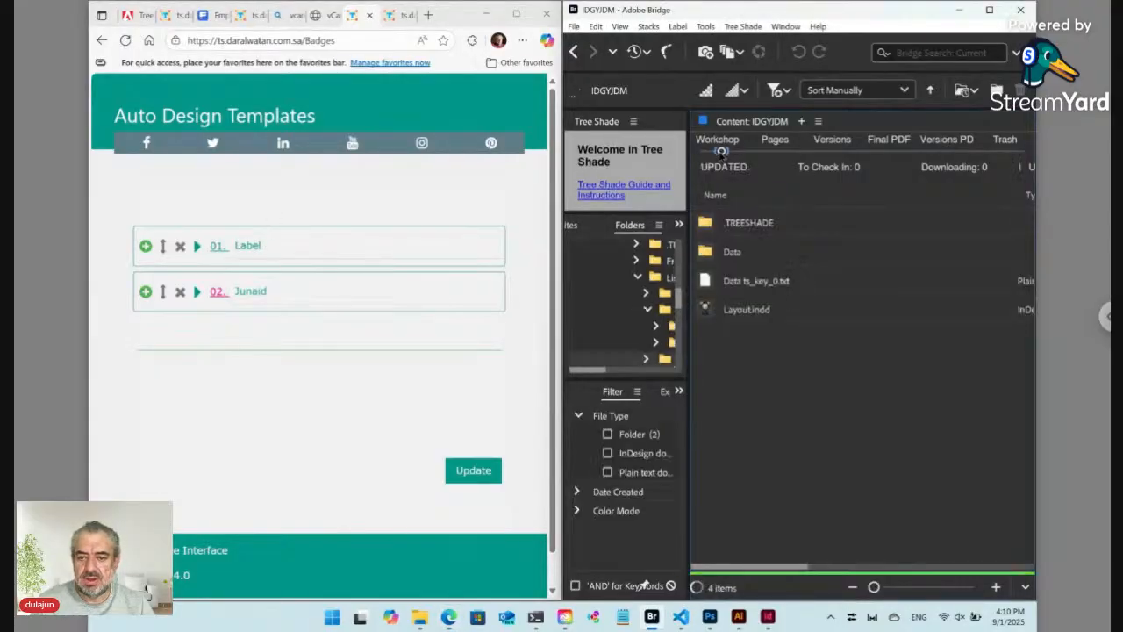
Step: Maximize Bridge, go to the List folder, and filter it to Plain text documents only
{"action": "left_click", "coordinate": [989, 10]}
{"action": "left_click", "coordinate": [486, 85]}
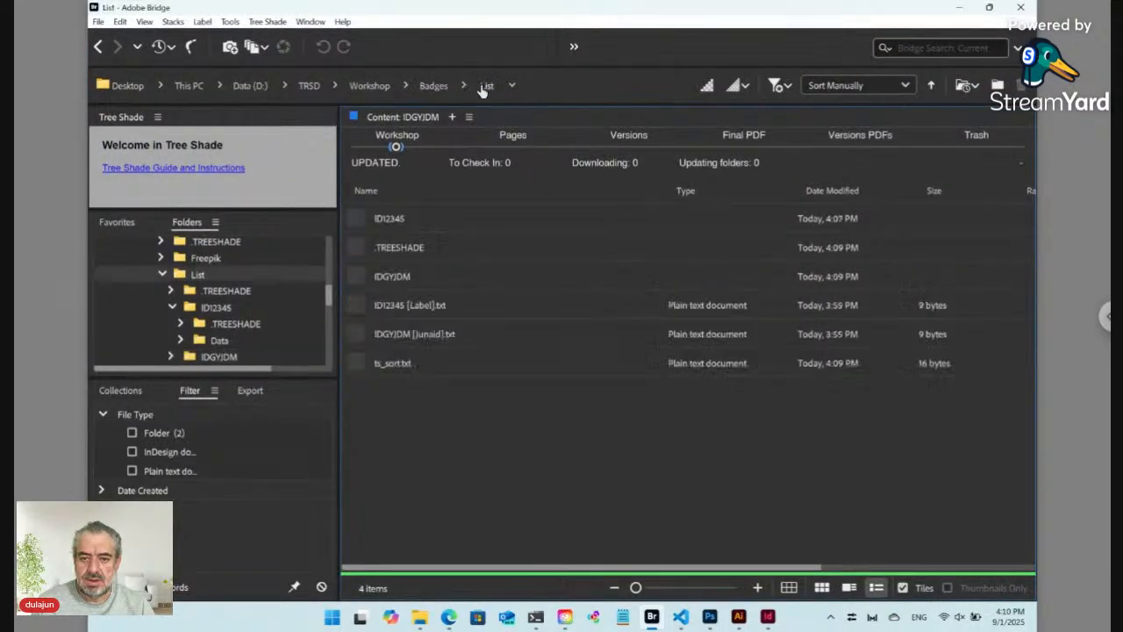
{"action": "left_click", "coordinate": [402, 334]}
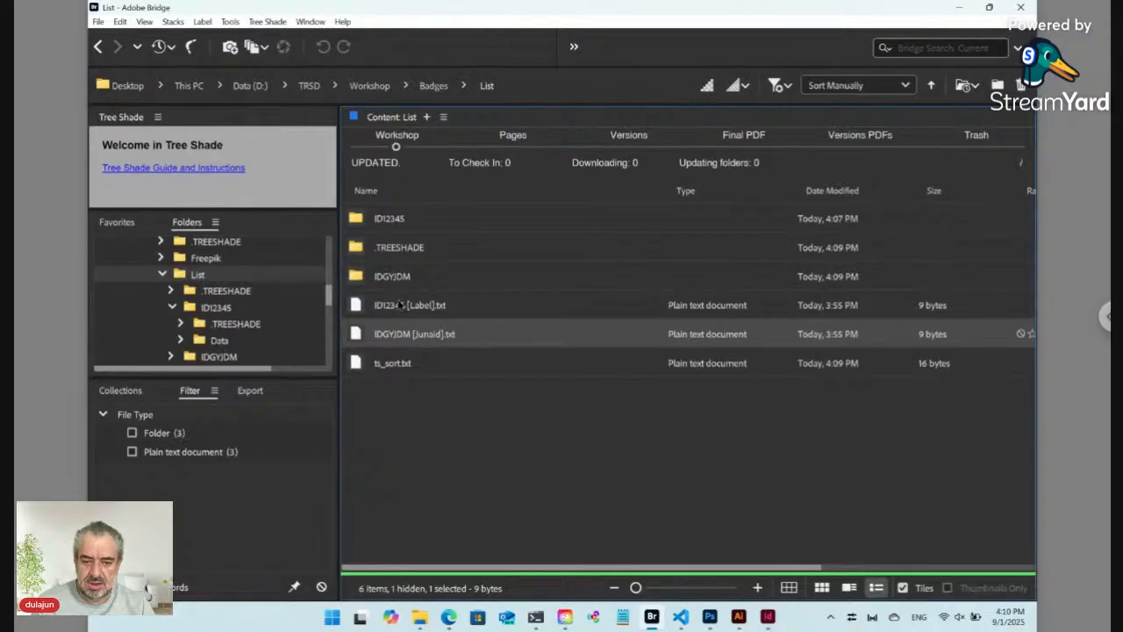
{"action": "left_click", "coordinate": [398, 307]}
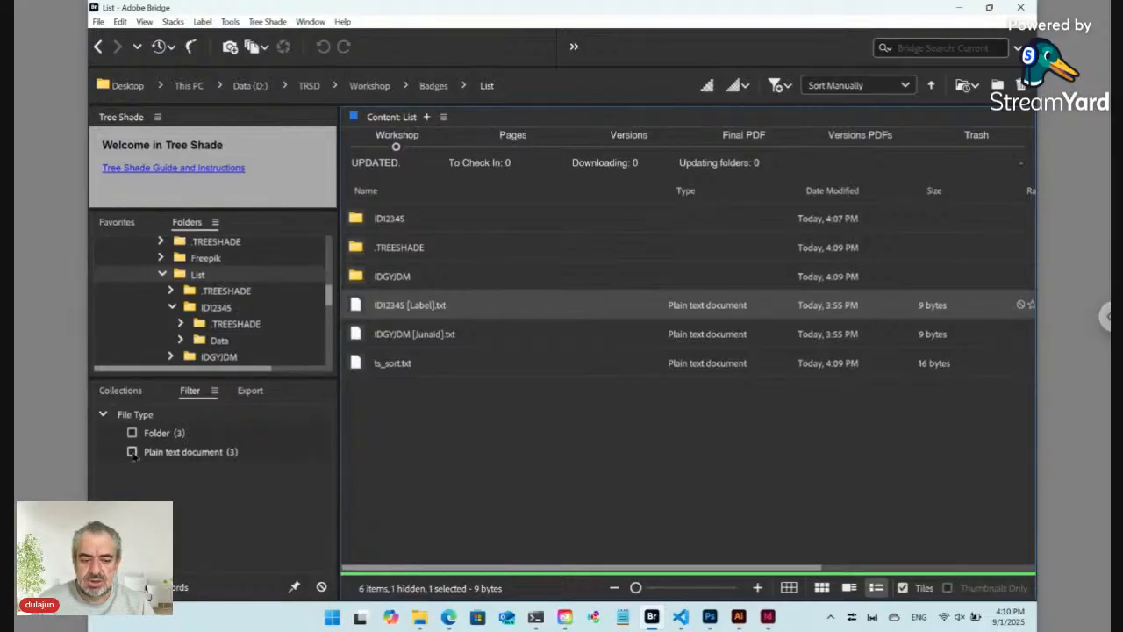
{"action": "left_click", "coordinate": [133, 452]}
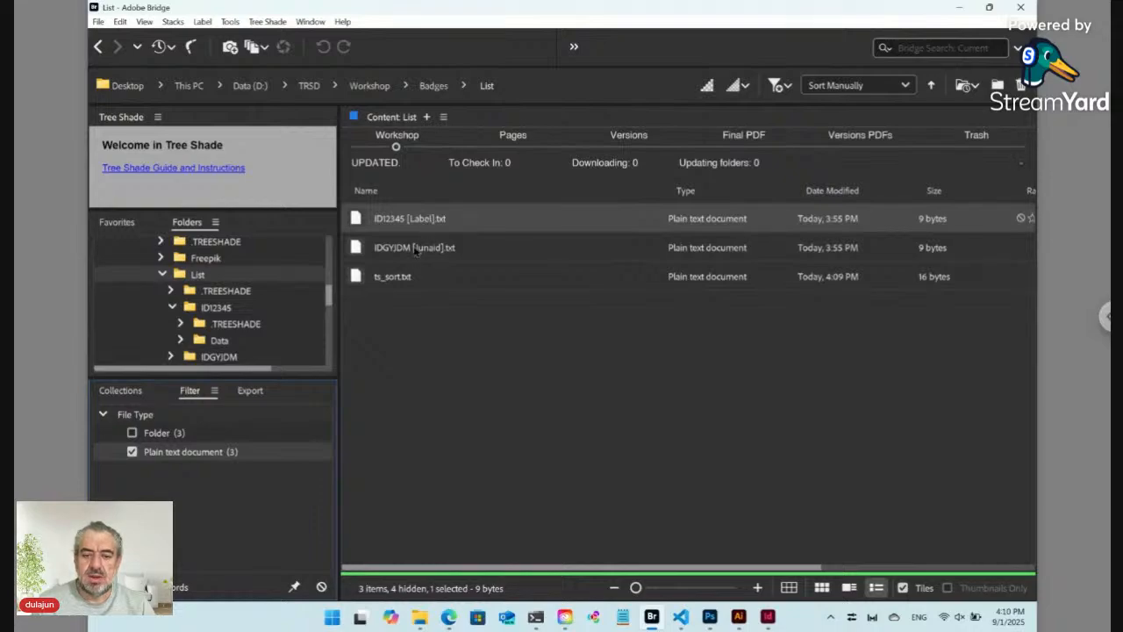
{"action": "double_click", "coordinate": [417, 249]}
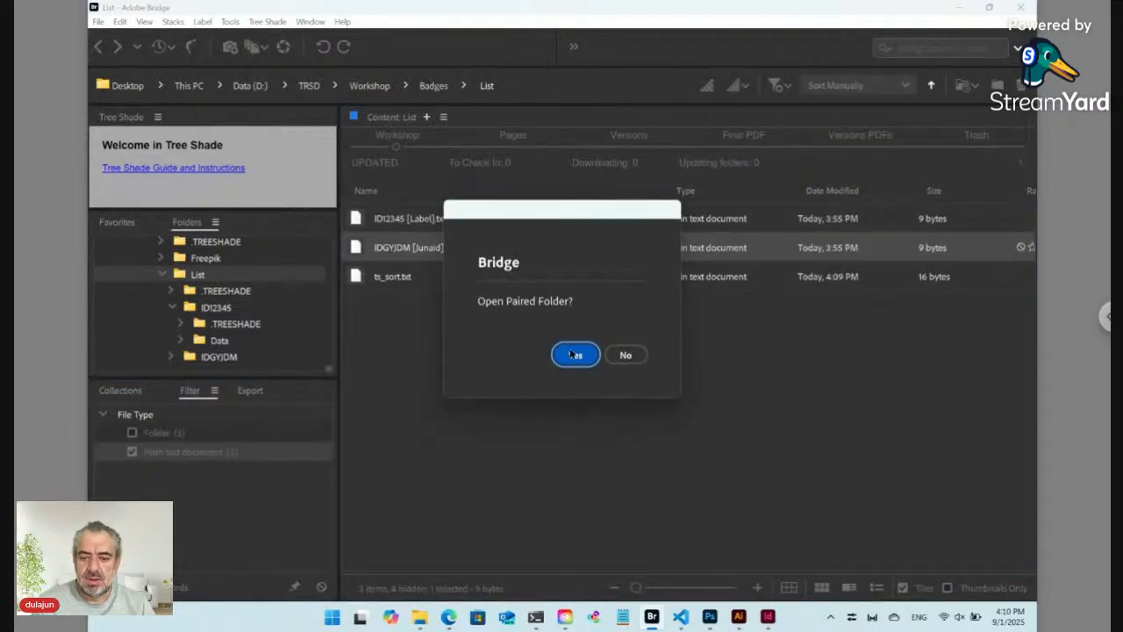
Step: Confirm opening IDGYJDM's paired folder and open its Layout.indd in InDesign
{"action": "left_click", "coordinate": [576, 355]}
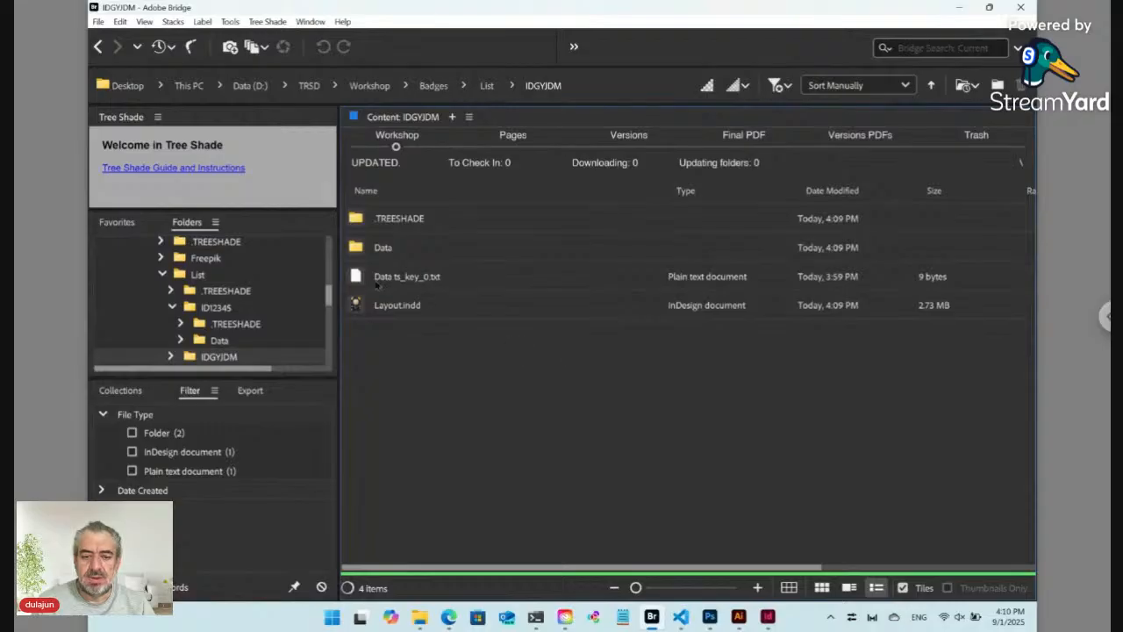
{"action": "left_click", "coordinate": [386, 305]}
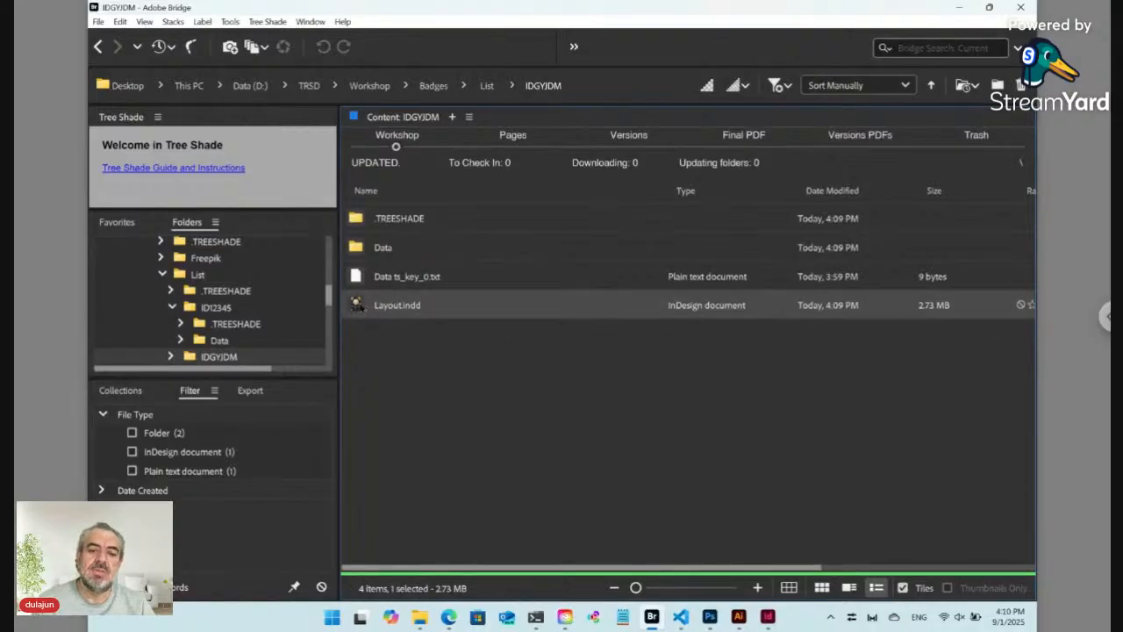
{"action": "double_click", "coordinate": [358, 307]}
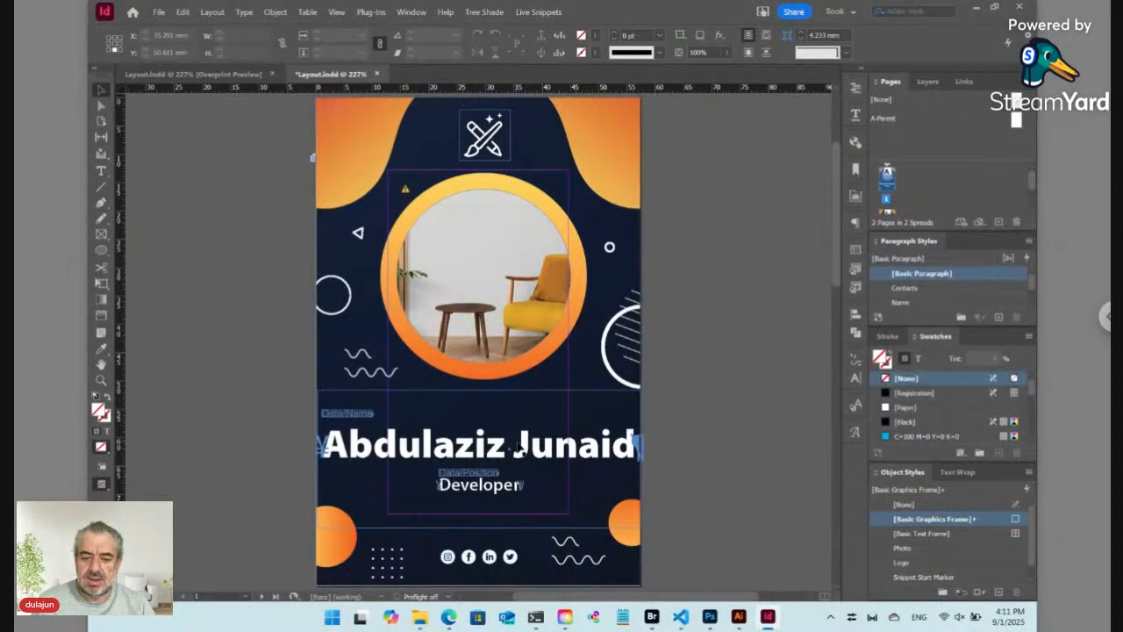
Step: Reduce the badge name text from 20 pt to 16 pt
{"action": "double_click", "coordinate": [519, 450]}
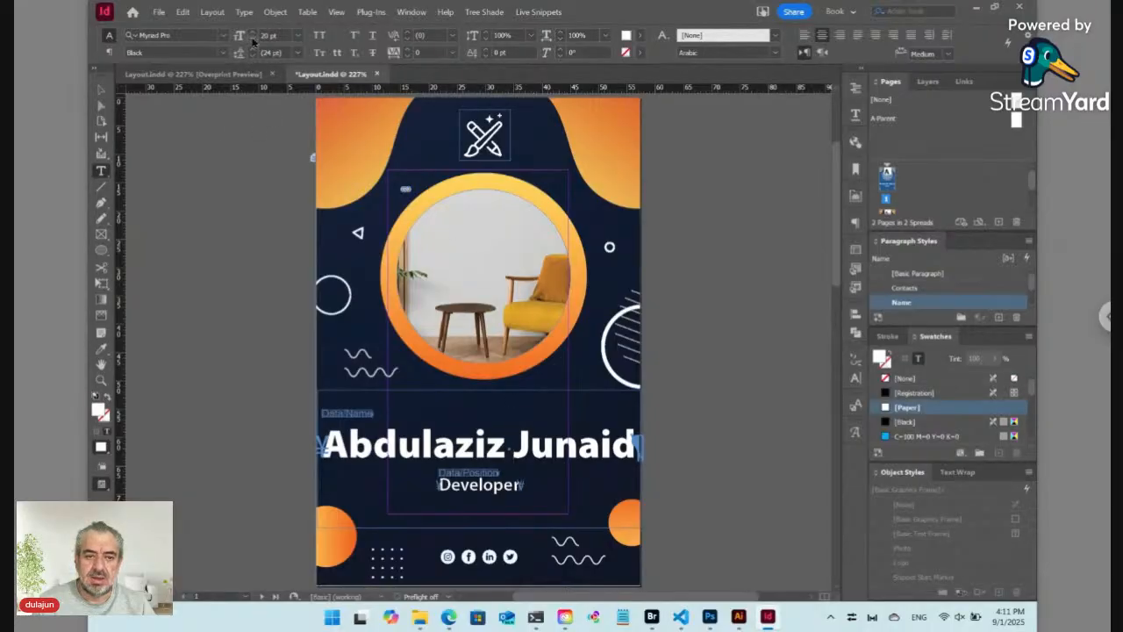
{"action": "left_click", "coordinate": [252, 40]}
{"action": "left_click", "coordinate": [252, 39]}
{"action": "left_click", "coordinate": [252, 40]}
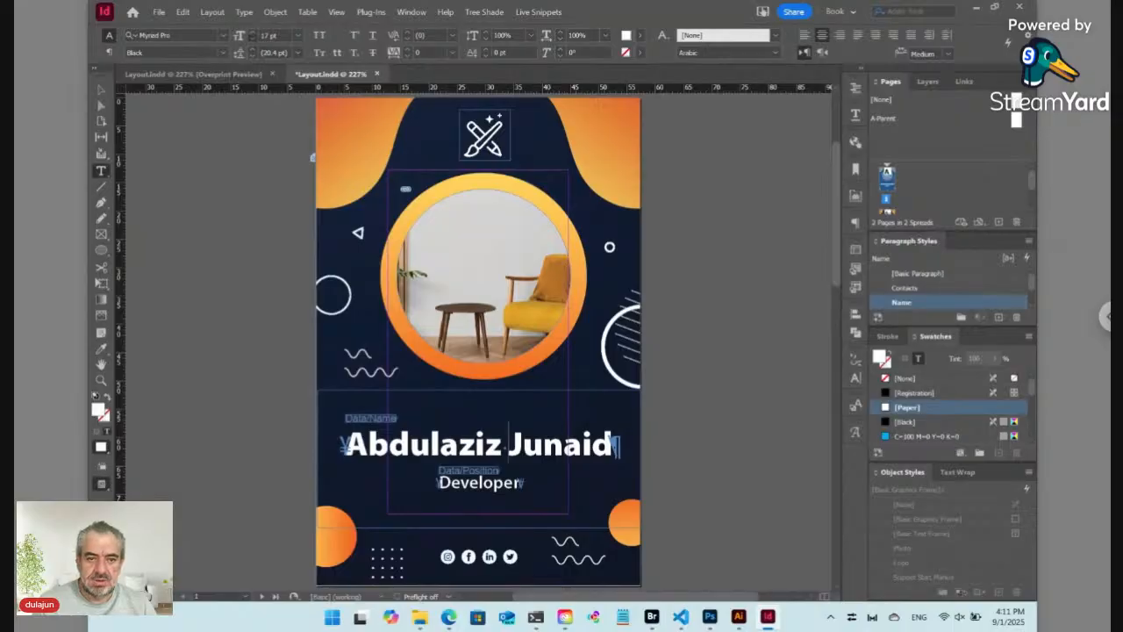
{"action": "left_click", "coordinate": [252, 40]}
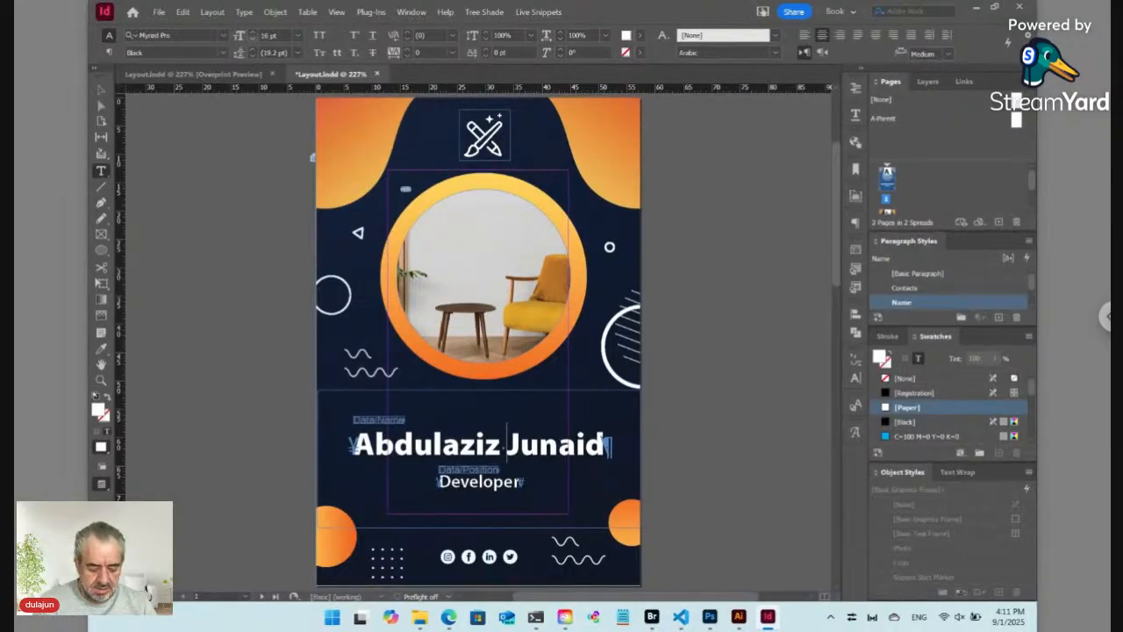
Step: Save Layout.indd, check it in, and return to Bridge
{"action": "key", "text": "ctrl+s"}
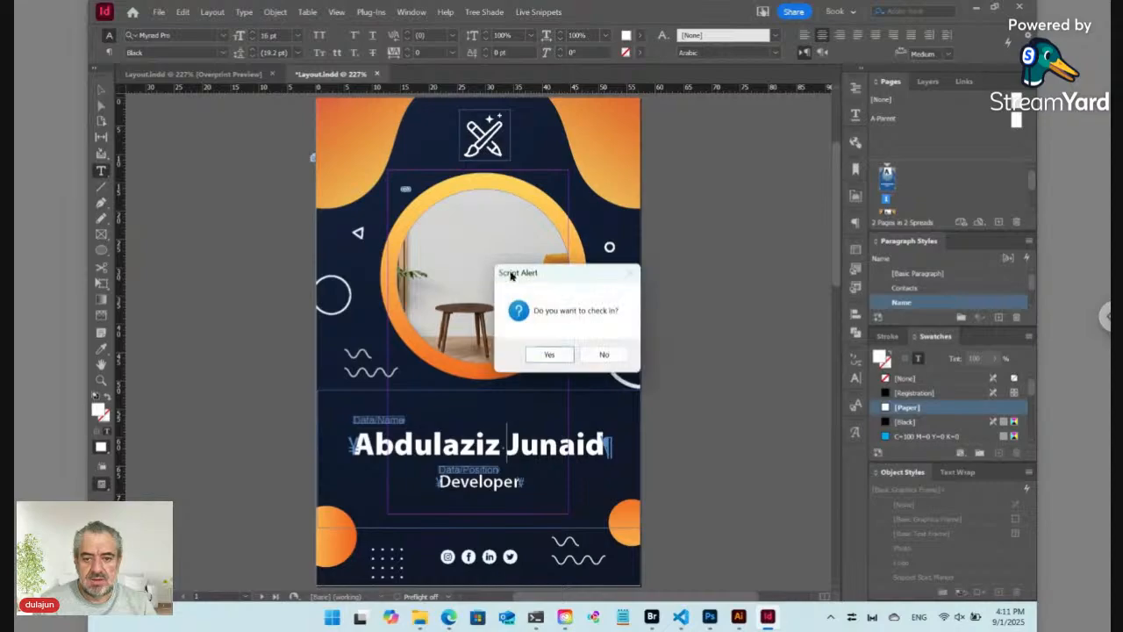
{"action": "left_click", "coordinate": [550, 355]}
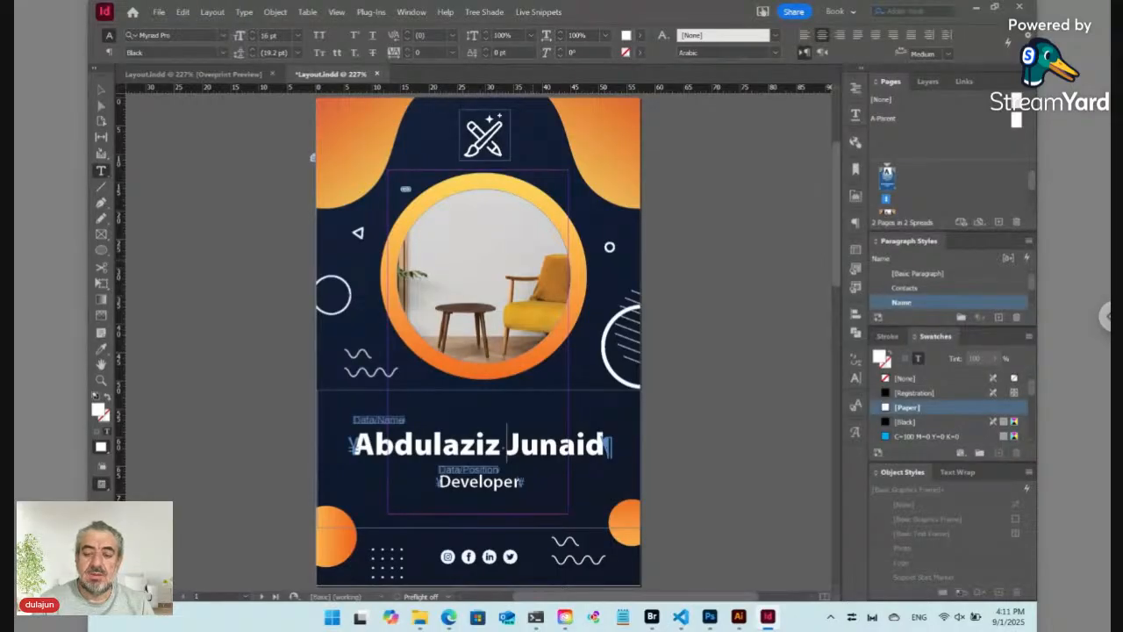
{"action": "key", "text": "alt+Tab"}
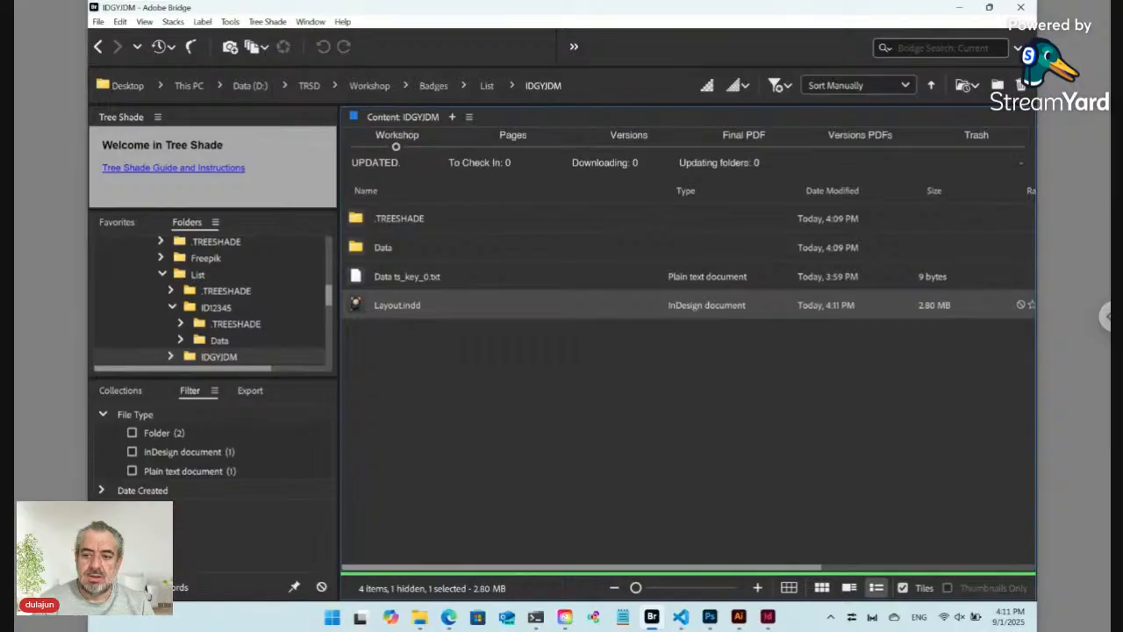
{"action": "left_click", "coordinate": [858, 146]}
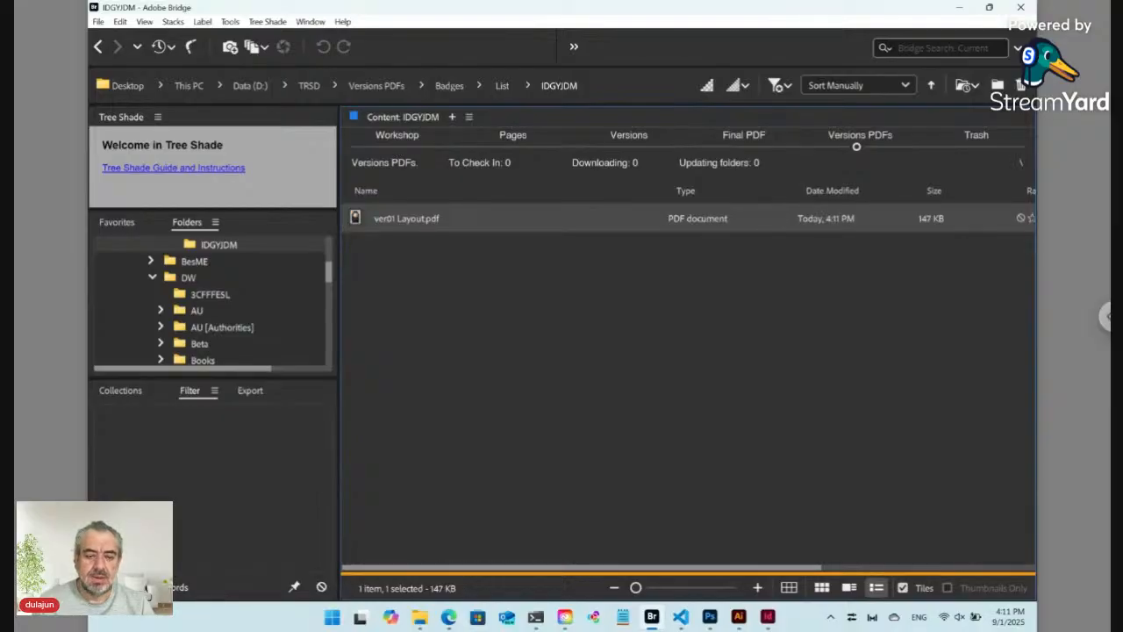
{"action": "left_click", "coordinate": [395, 145]}
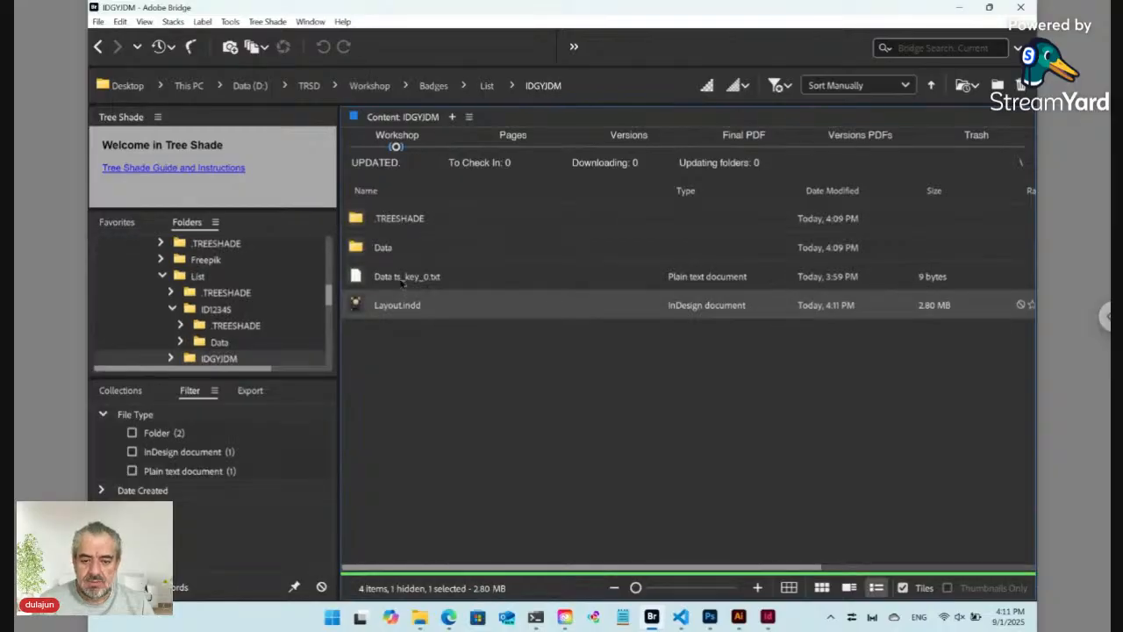
{"action": "left_click", "coordinate": [400, 283]}
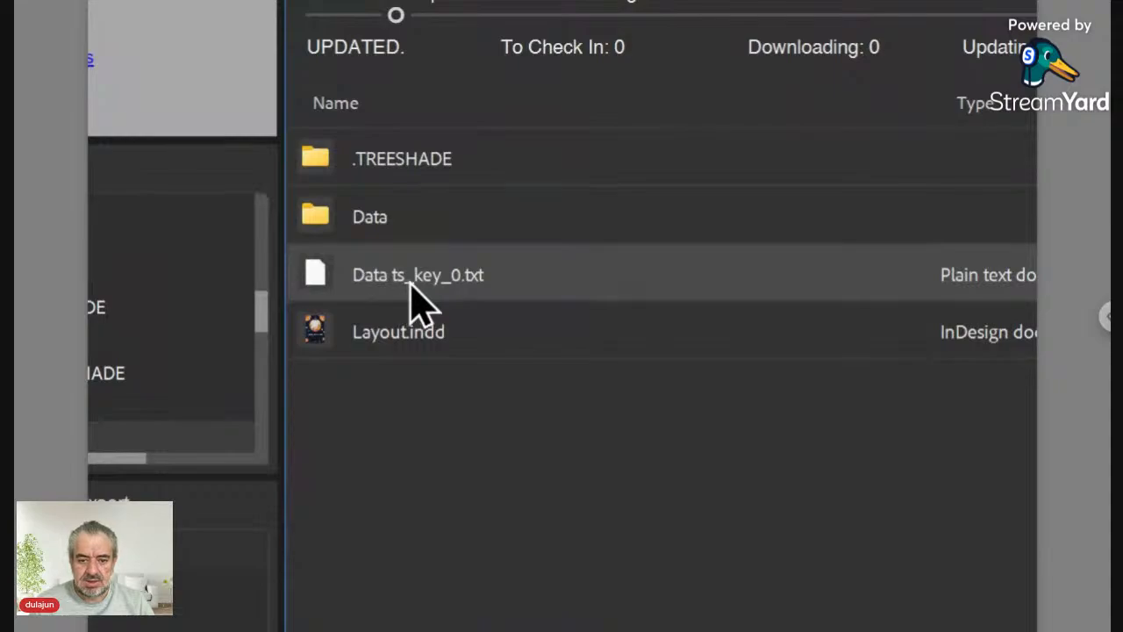
Step: Open Data ts_key_0.txt's online form in the browser, confirming the prompt
{"action": "left_click", "coordinate": [371, 281]}
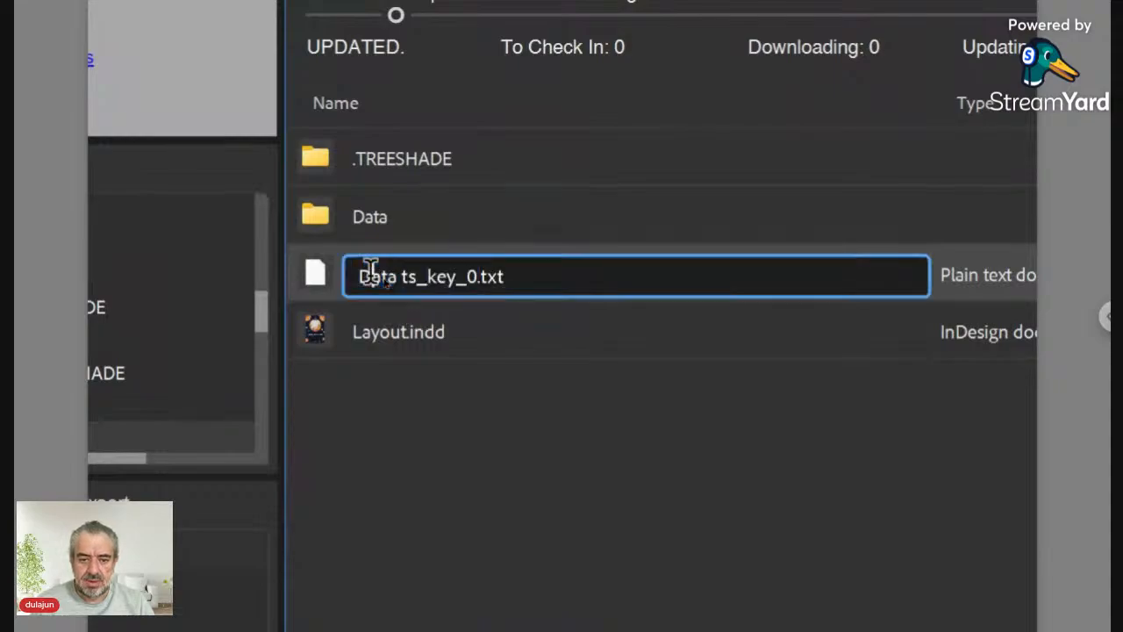
{"action": "double_click", "coordinate": [326, 278]}
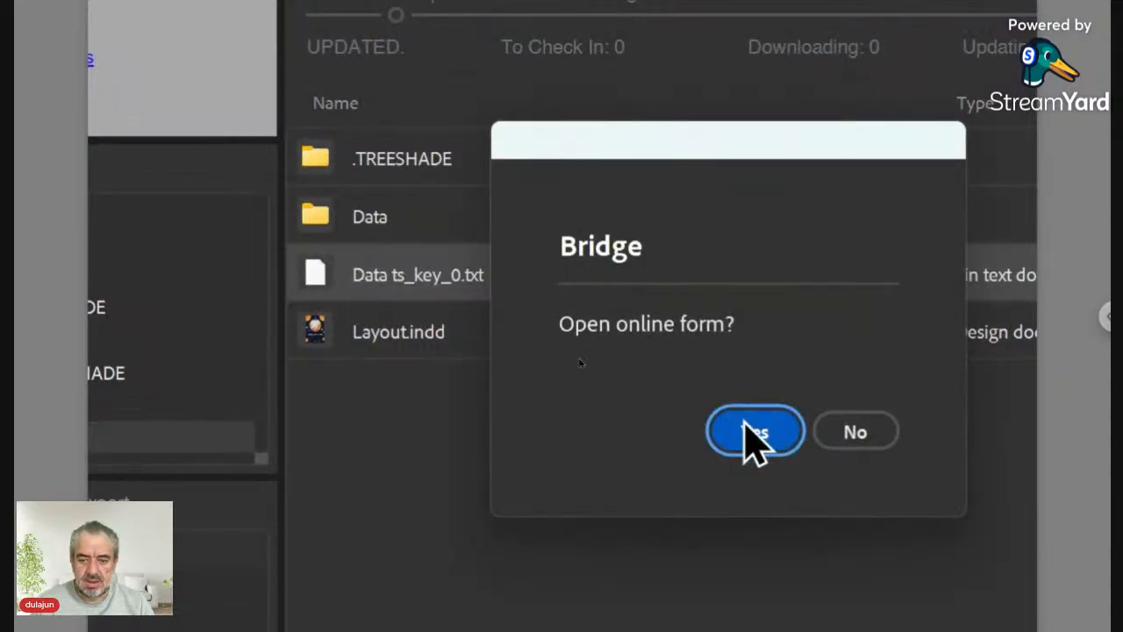
{"action": "left_click", "coordinate": [765, 446]}
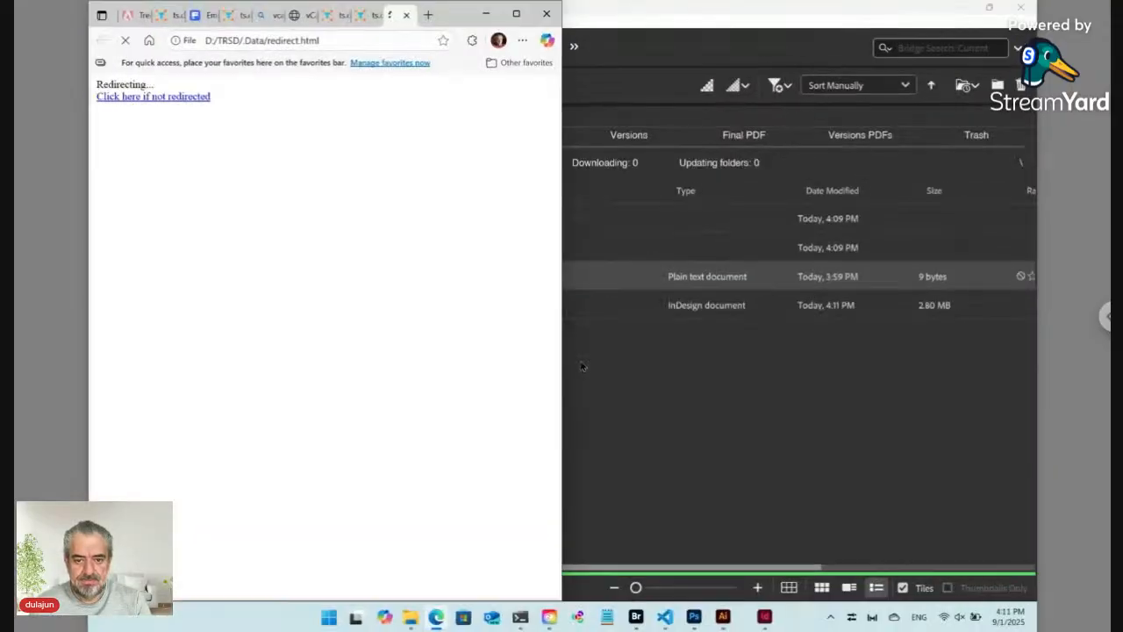